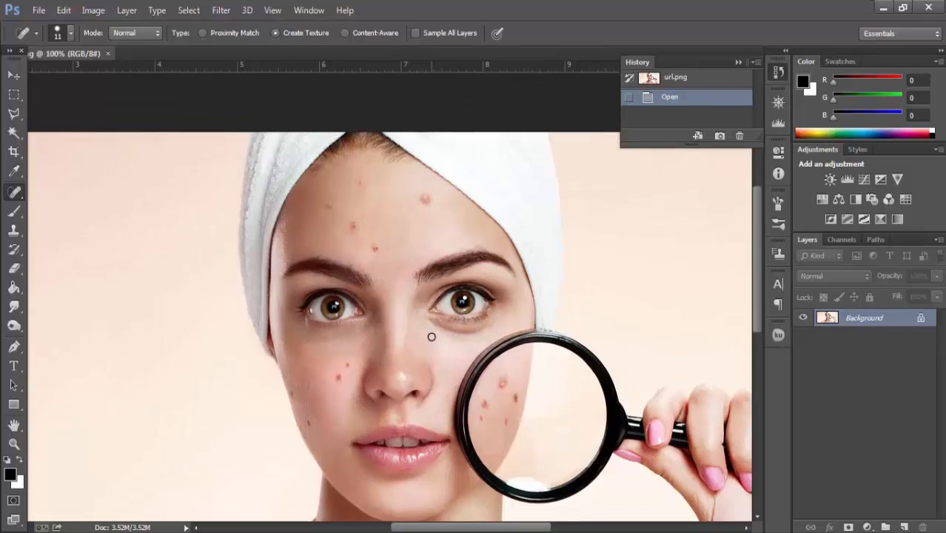
Set the Spot Healing Brush size to 80 px and enlarge it to 308 px on the canvas.
scroll(431, 333, down, 2)
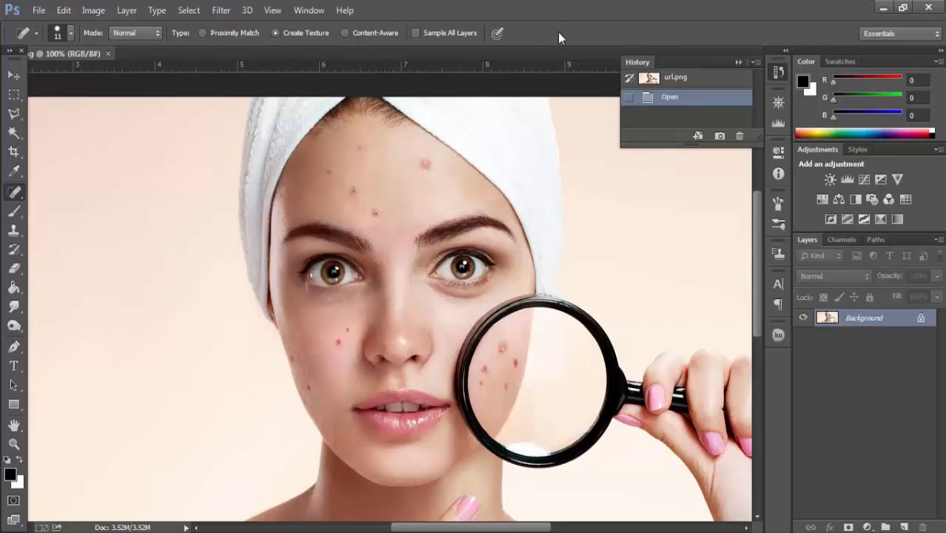
click(72, 35)
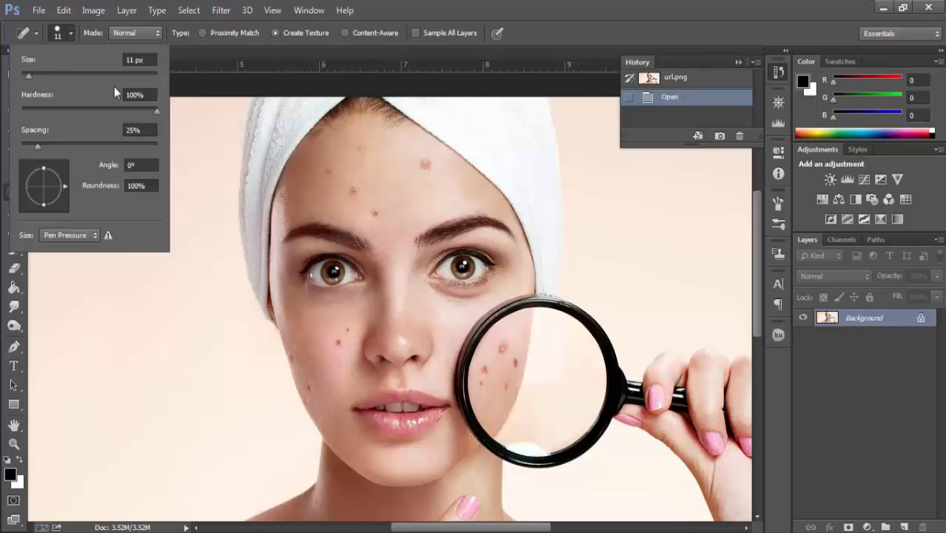
drag(28, 75, 86, 76)
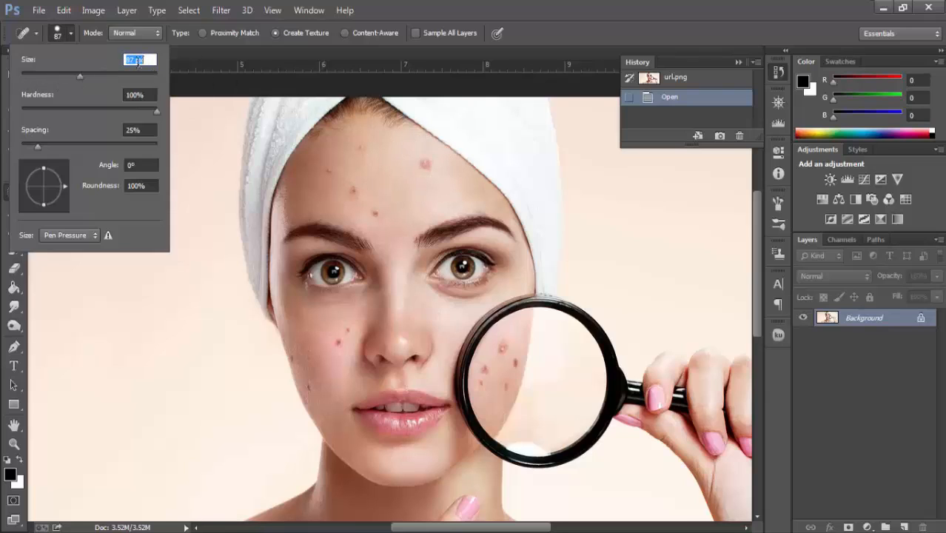
double_click(130, 59)
text(35)
click(73, 35)
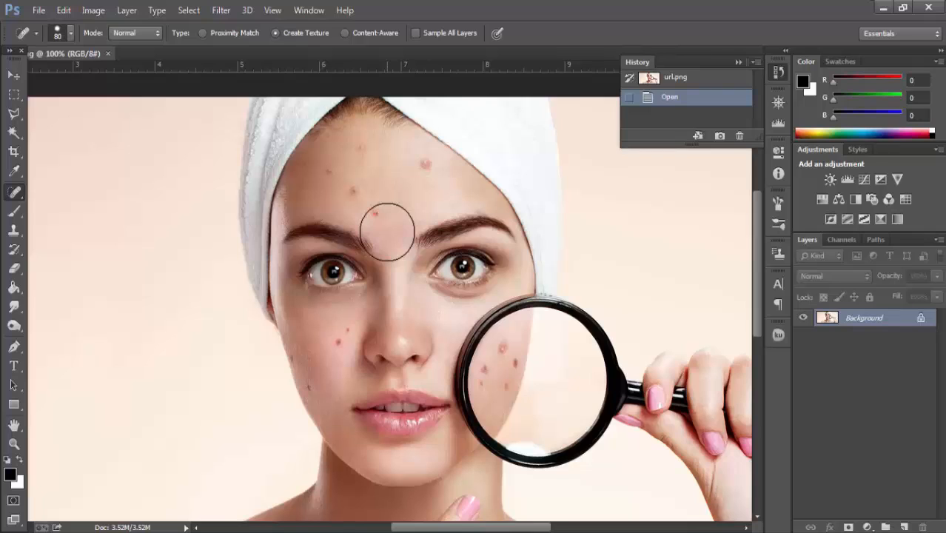
alt+right_click(391, 215)
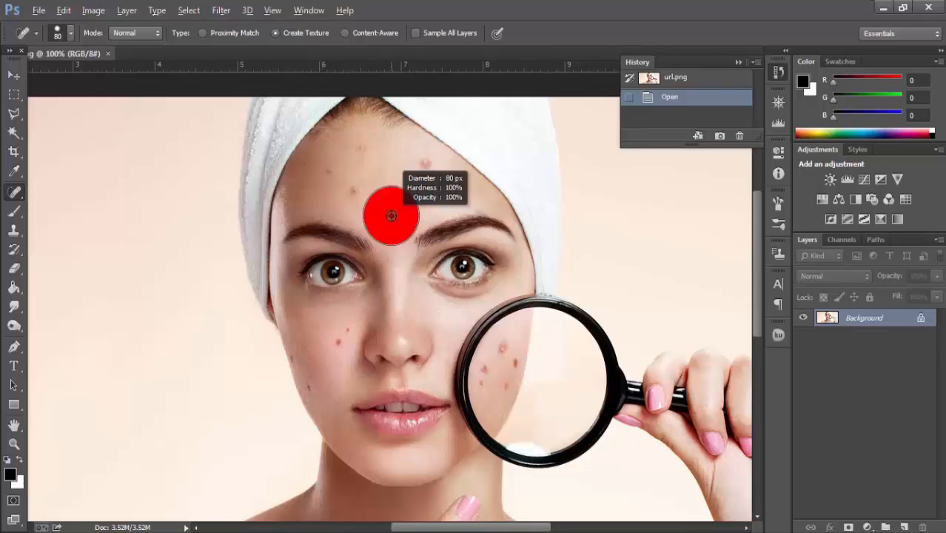
mouse_move(391, 215)
mouse_down()
mouse_move(509, 225)
mouse_move(361, 226)
mouse_move(468, 226)
mouse_up()
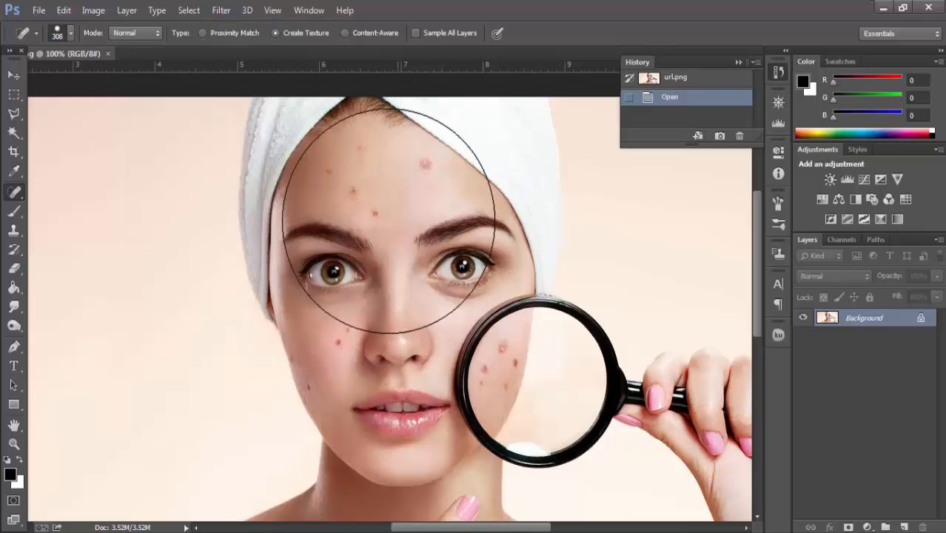
click(70, 33)
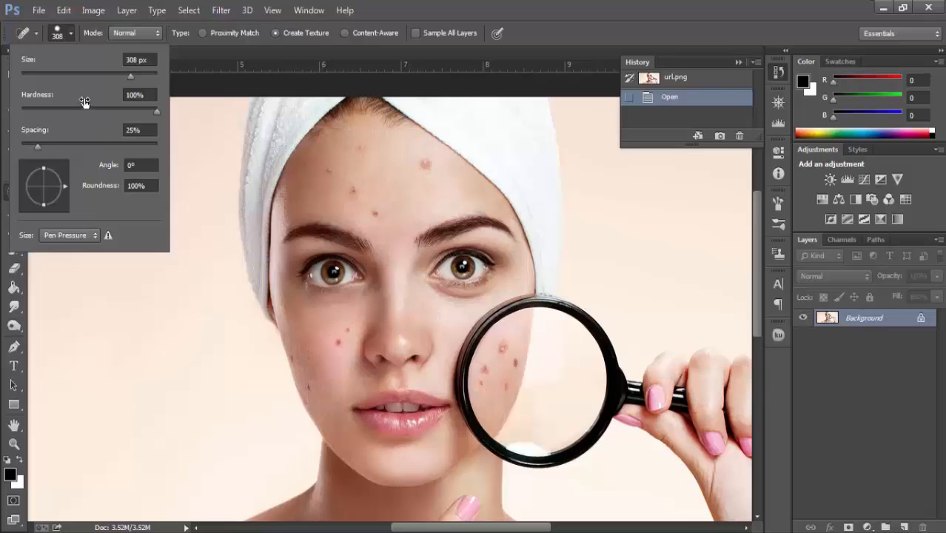
click(72, 32)
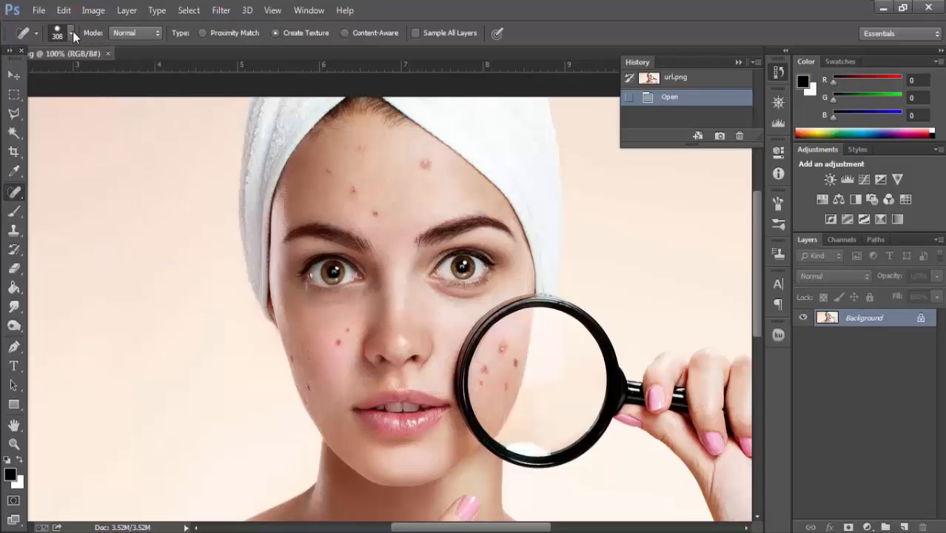
click(73, 31)
click(73, 31)
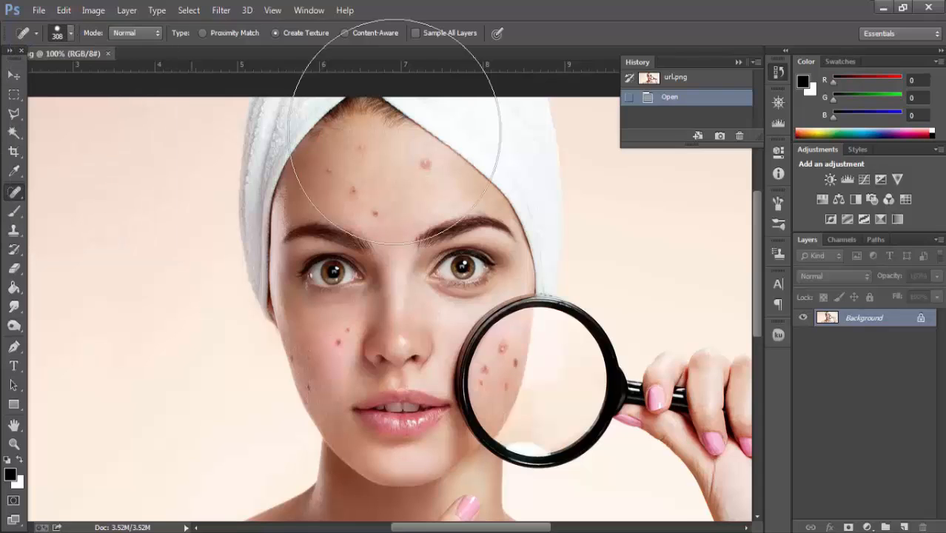
right_click(385, 242)
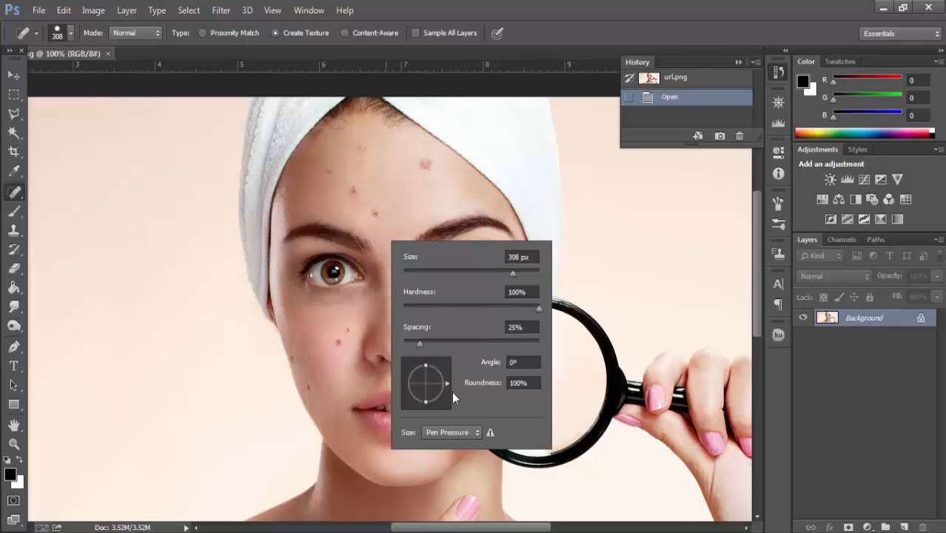
click(72, 32)
click(73, 32)
click(156, 33)
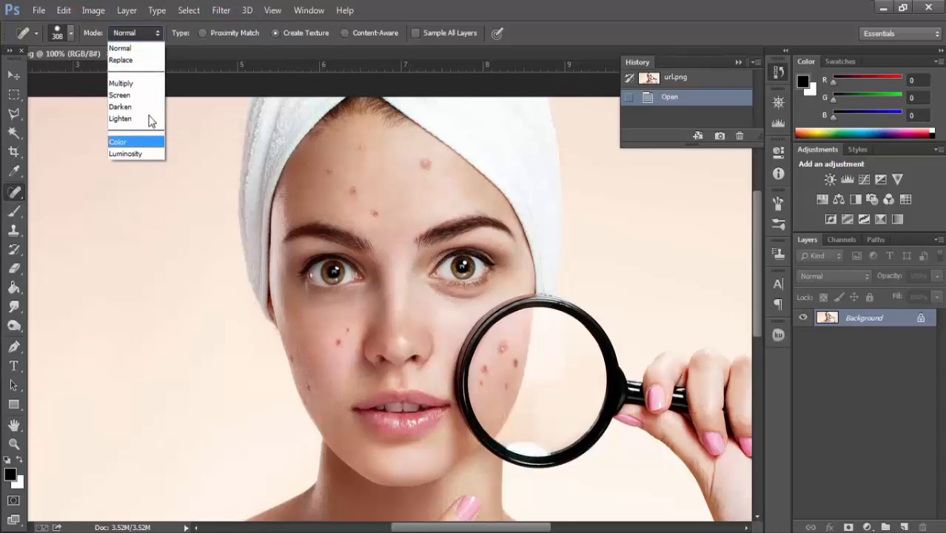
click(150, 31)
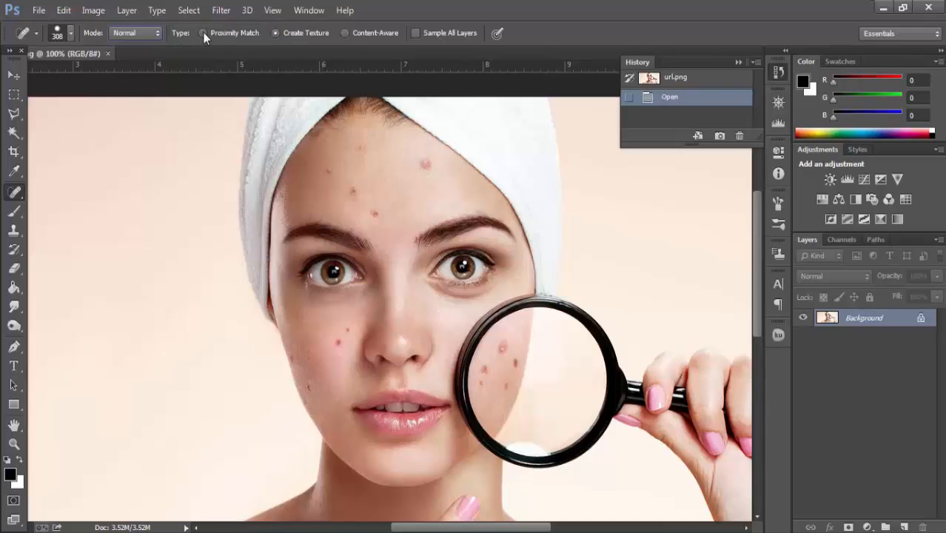
Set the healing type to Proximity Match and reduce the brush size to 34 px.
right_click(413, 221)
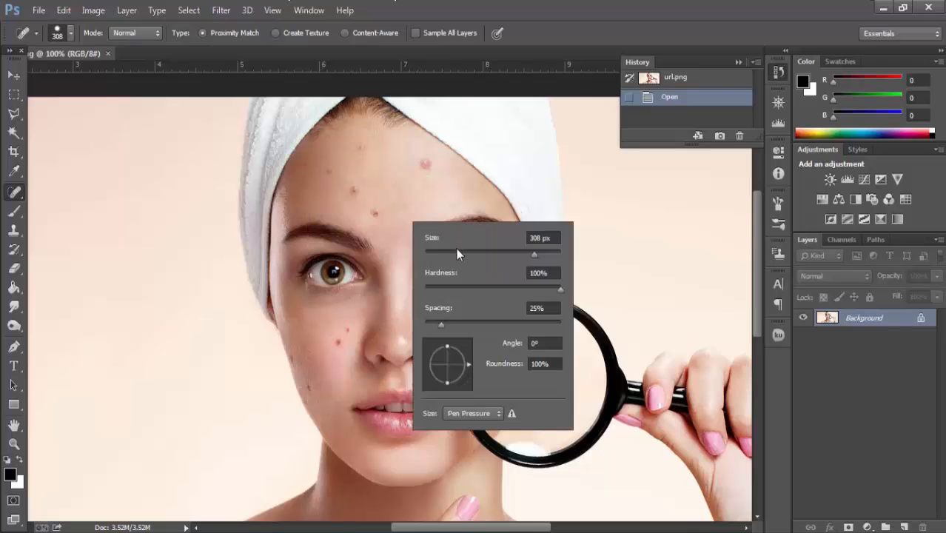
click(457, 251)
scroll(431, 174, down, 13)
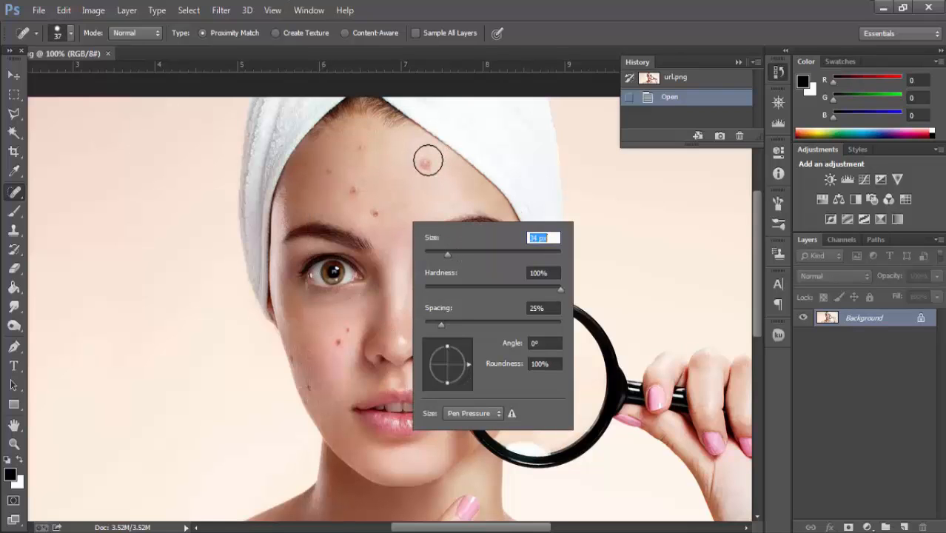
key(Return)
Heal the five red blemishes on the forehead, starting with the one just above the eyebrows.
key(ctrl+plus)
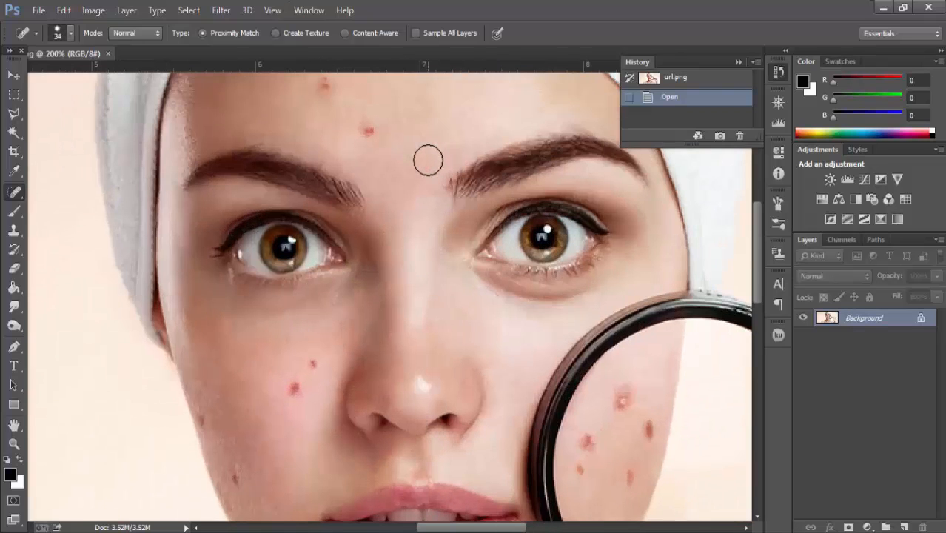
scroll(387, 185, up, 3)
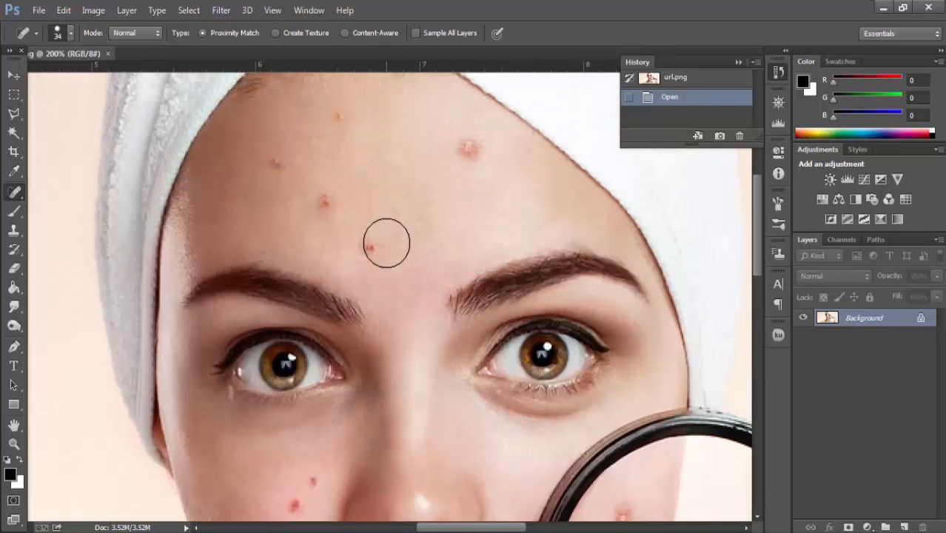
key(ctrl+plus)
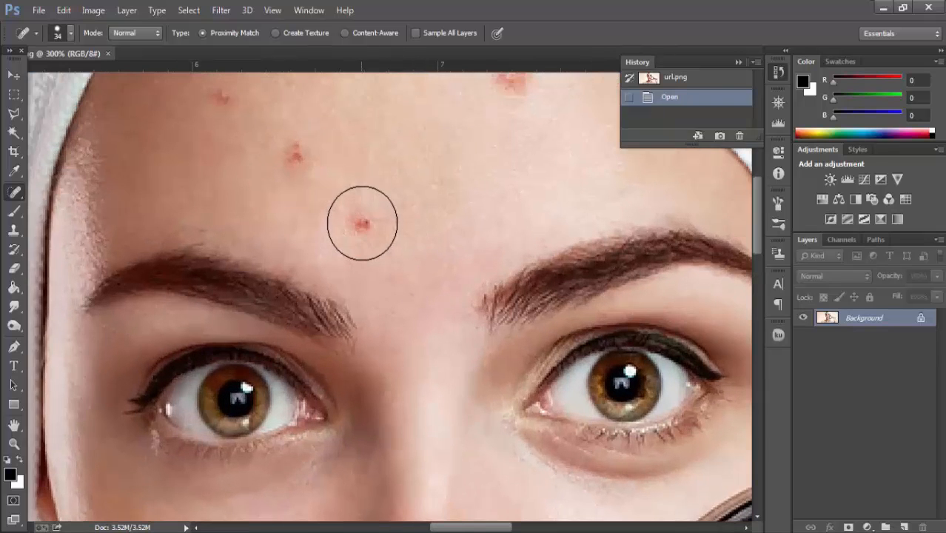
click(362, 224)
scroll(319, 194, up, 2)
click(290, 233)
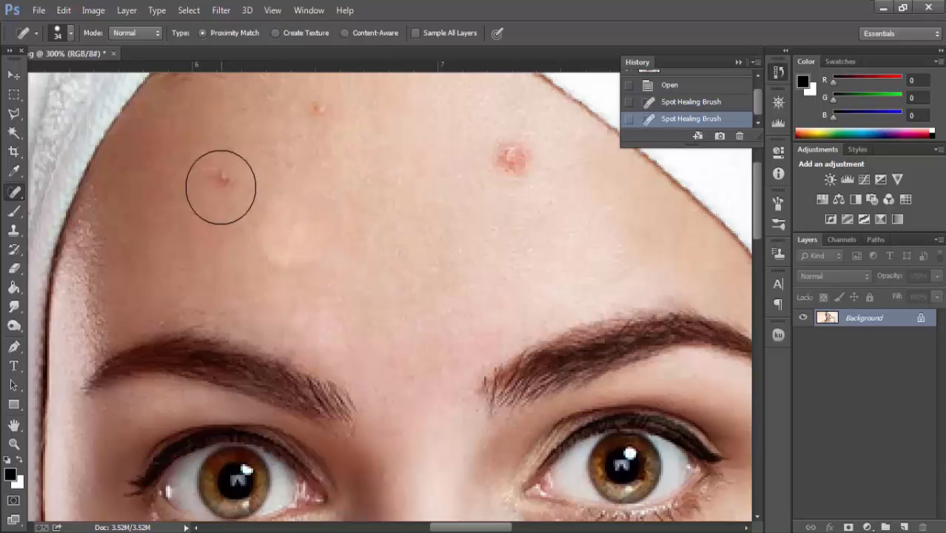
click(221, 179)
scroll(321, 191, up, 2)
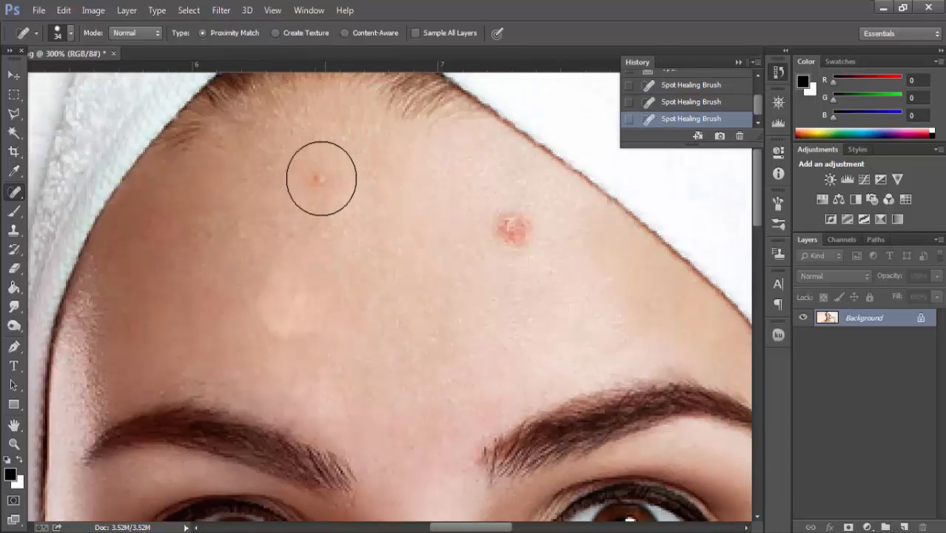
click(322, 177)
click(511, 230)
Reduce the brush size to 11 px and heal the red blemishes on the uncovered cheek beside the nose.
scroll(415, 263, down, 3)
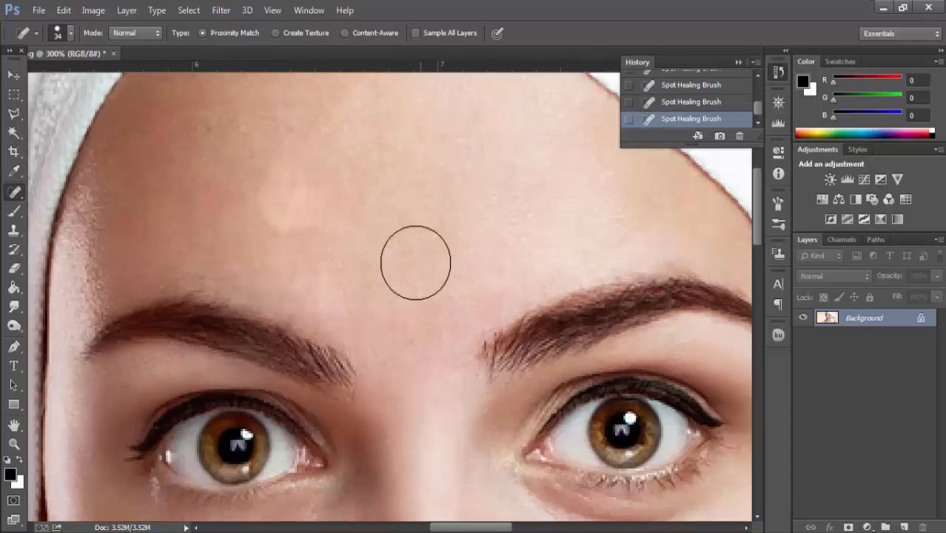
scroll(207, 318, down, 1)
scroll(207, 319, down, 5)
right_click(376, 324)
drag(403, 358, 396, 358)
key(bracketleft)
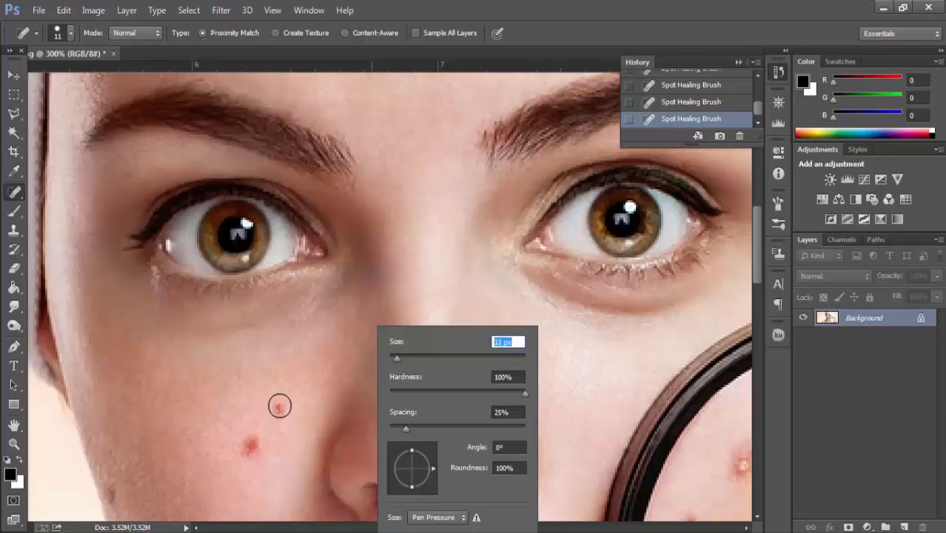
click(279, 405)
scroll(250, 431, down, 1)
scroll(249, 382, down, 1)
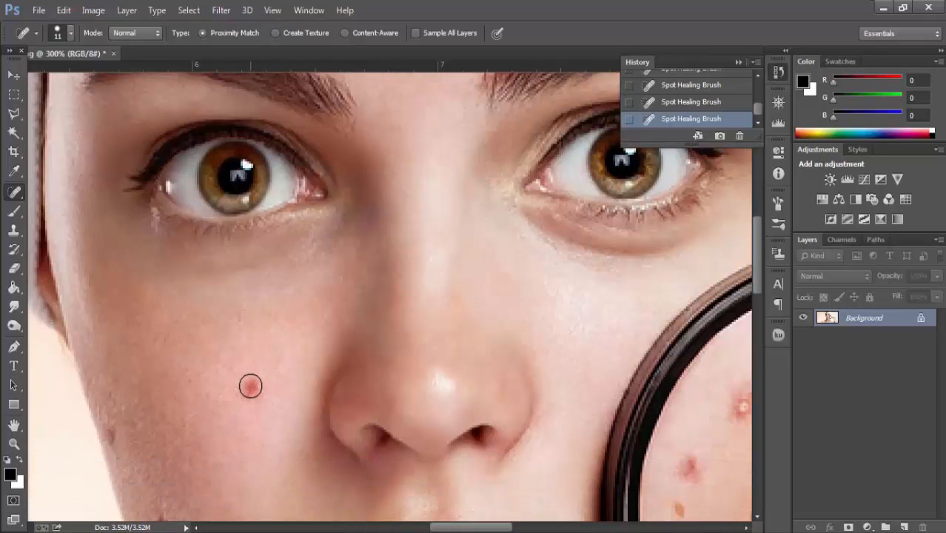
click(250, 385)
scroll(253, 396, down, 1)
click(261, 319)
Heal the two dark spots along the outer edge of the uncovered cheek and jaw.
scroll(219, 367, down, 1)
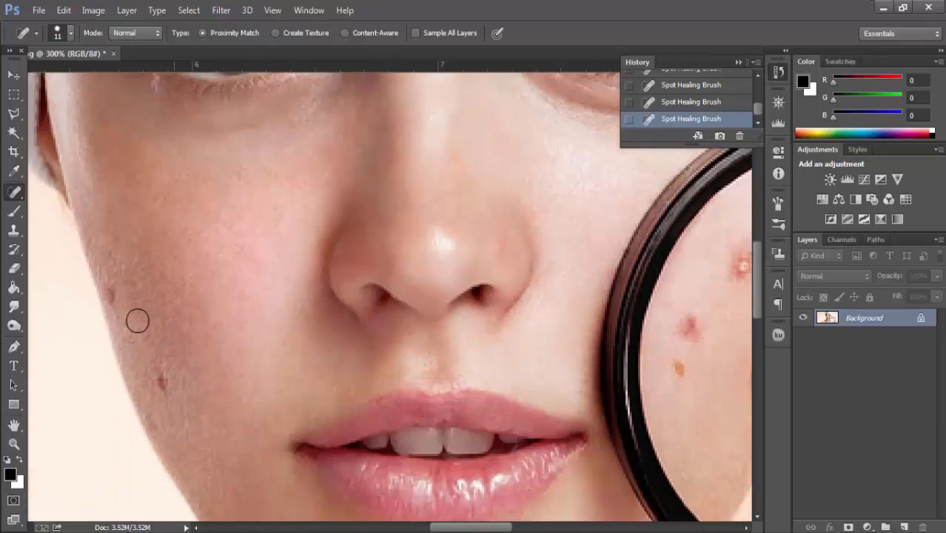
click(112, 293)
scroll(275, 368, down, 1)
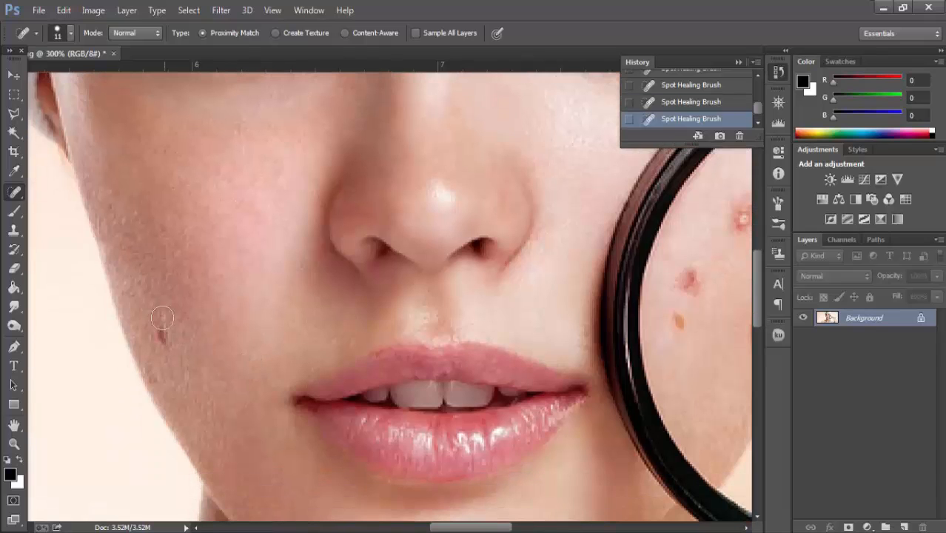
drag(159, 325, 163, 338)
Heal all the blemishes on the cheek seen through the magnifying glass.
drag(445, 529, 478, 530)
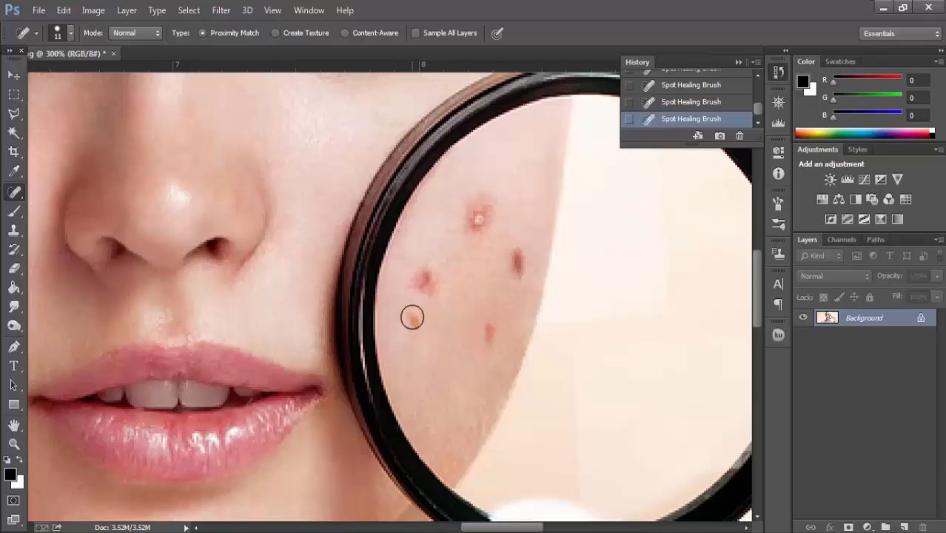
click(413, 318)
scroll(427, 312, up, 1)
mouse_move(426, 313)
mouse_down()
mouse_move(414, 322)
mouse_move(422, 331)
mouse_up()
scroll(510, 319, up, 1)
mouse_move(479, 299)
mouse_down()
mouse_move(465, 304)
mouse_move(493, 314)
mouse_up()
mouse_move(520, 346)
mouse_down()
mouse_move(483, 328)
mouse_move(489, 379)
mouse_up()
Examine the retouched face as a whole and up close, including the cheeks and forehead.
scroll(491, 363, down, 1)
scroll(541, 357, up, 2)
scroll(518, 348, up, 3)
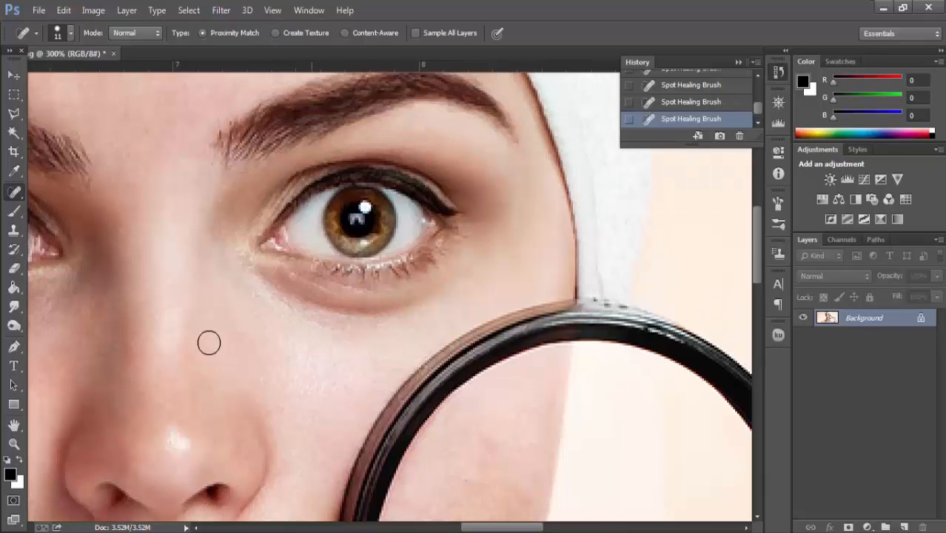
scroll(207, 339, down, 1)
key(ctrl+minus)
key(ctrl+minus)
key(ctrl+minus)
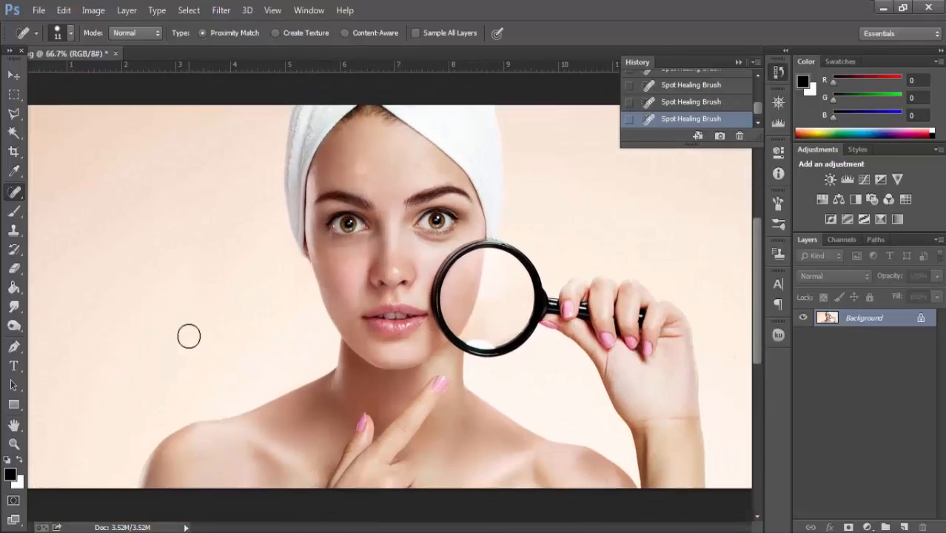
key(ctrl+plus)
key(ctrl+plus)
scroll(473, 203, up, 3)
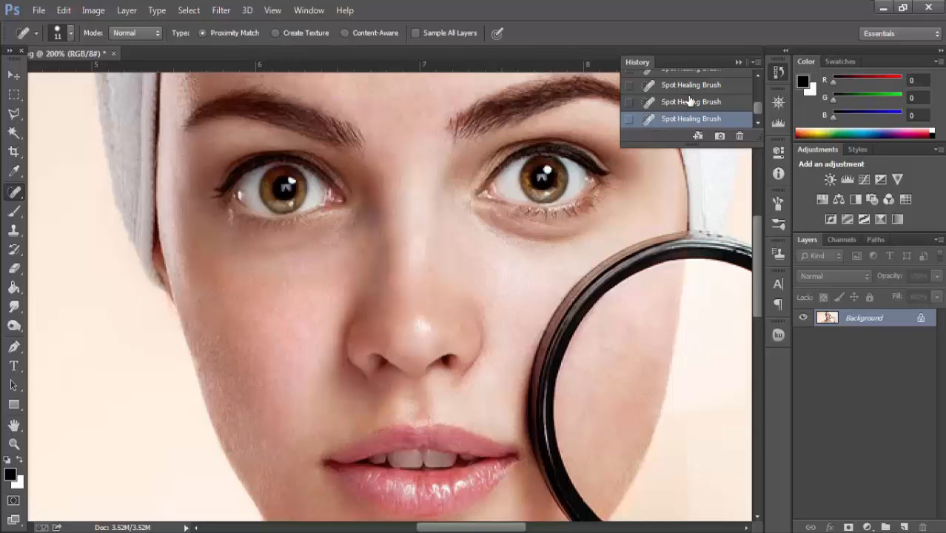
scroll(372, 220, up, 1)
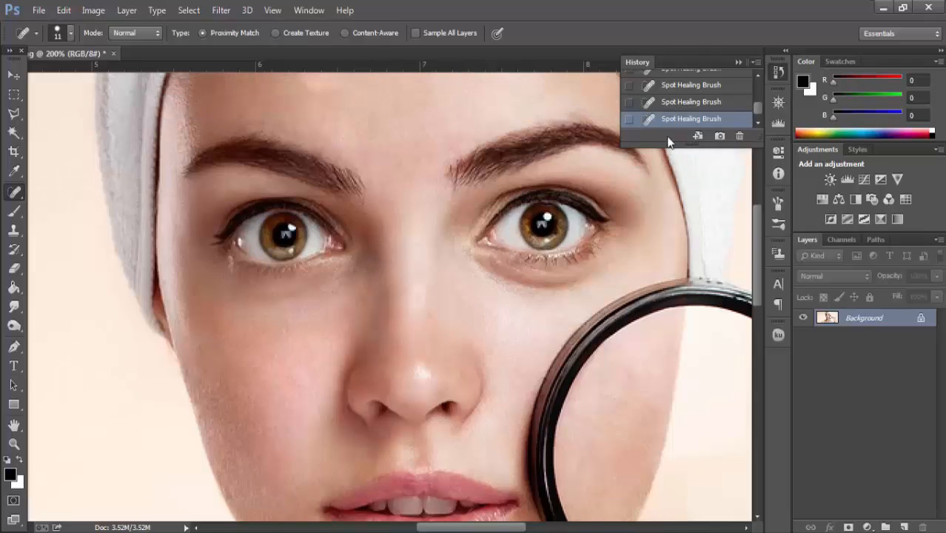
scroll(668, 123, up, 1)
scroll(309, 184, up, 1)
scroll(391, 178, up, 3)
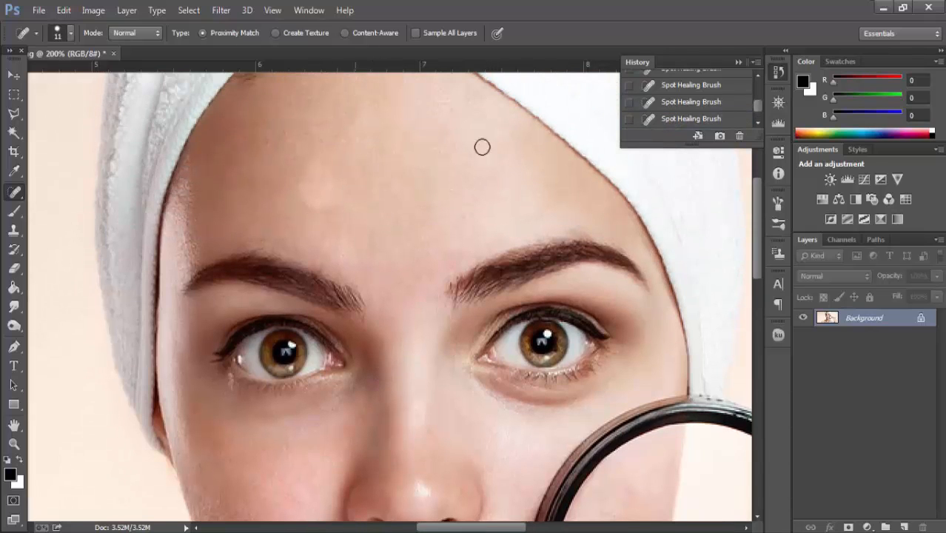
Step back through the image history to the original Open state.
key(ctrl+z)
click(686, 101)
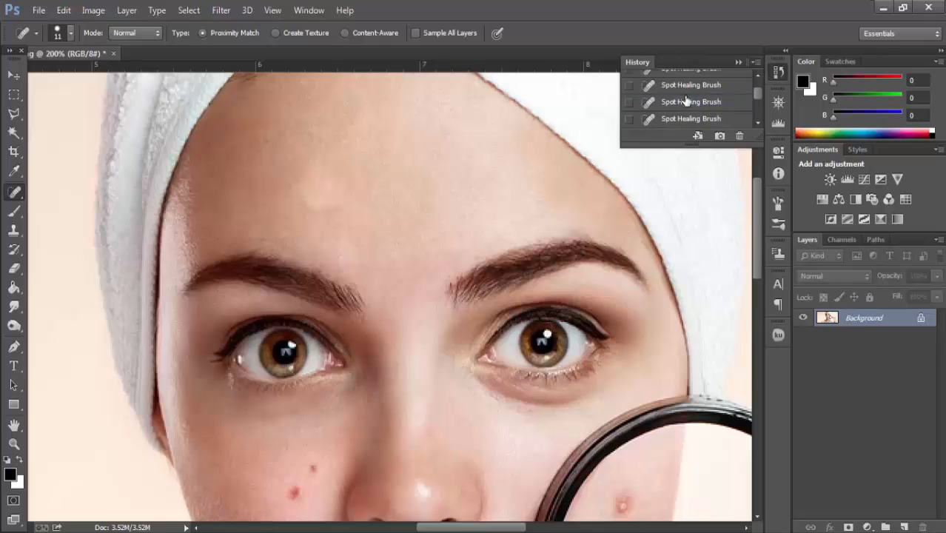
scroll(686, 102, up, 1)
click(686, 102)
scroll(684, 103, up, 1)
click(681, 112)
click(681, 112)
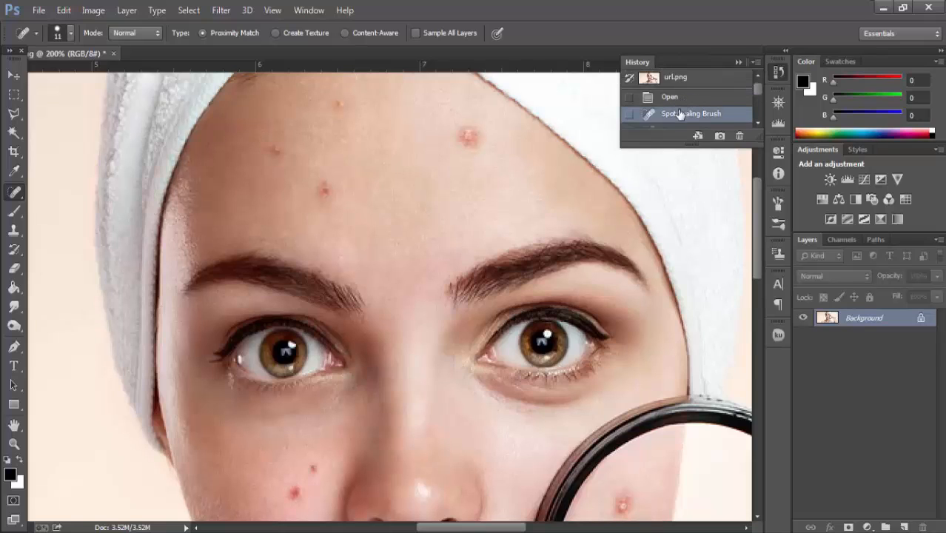
click(677, 103)
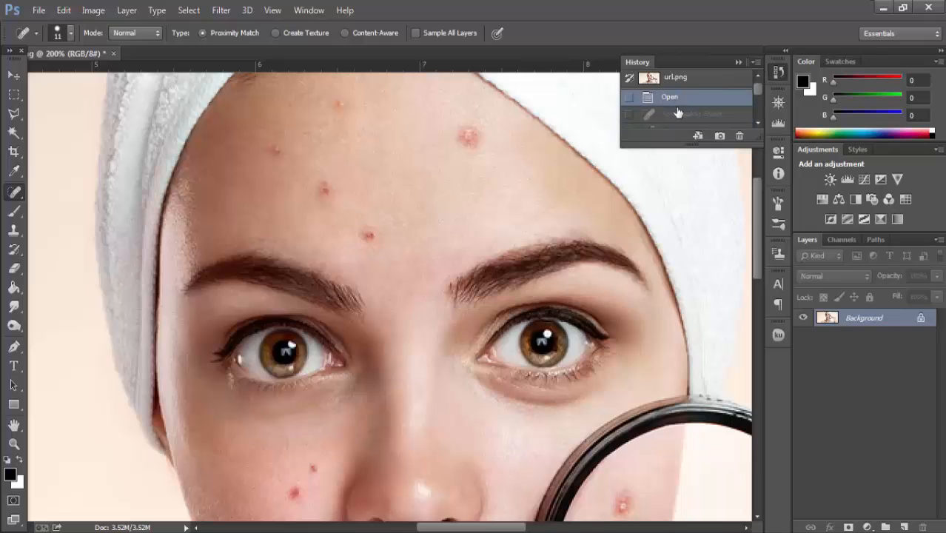
Switch between the first and second healing strokes in the history to compare them, ending on the first stroke.
scroll(680, 115, down, 1)
click(680, 101)
click(680, 116)
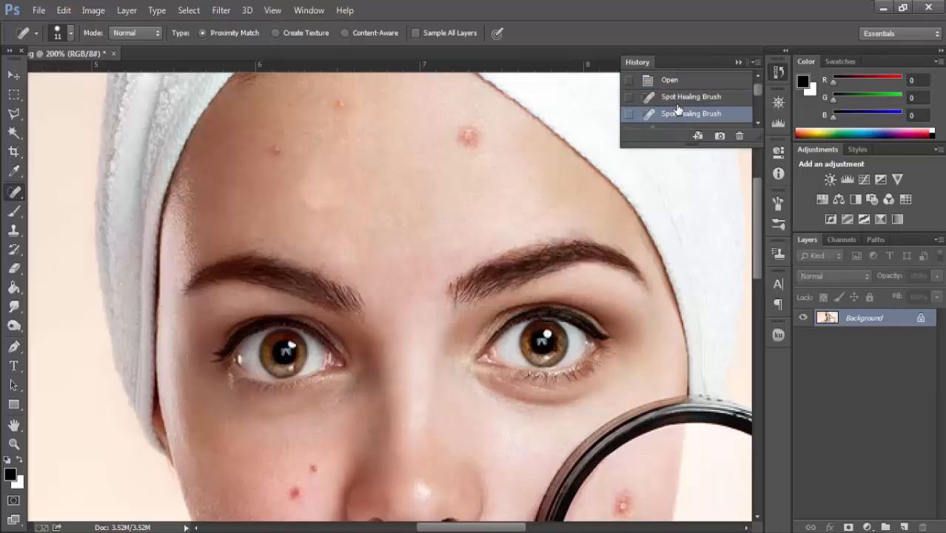
click(680, 102)
click(678, 116)
click(692, 101)
click(681, 117)
click(683, 101)
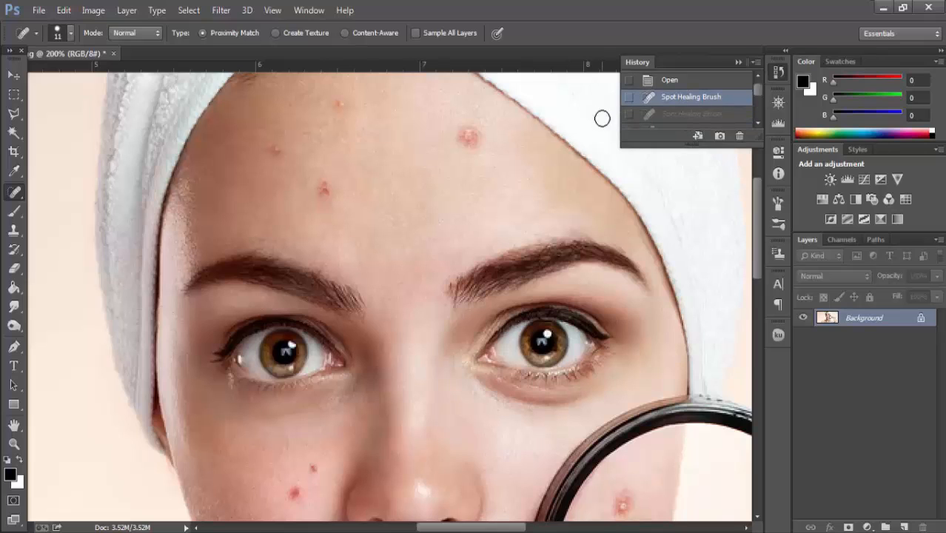
Heal the remaining forehead blemishes with the Spot Healing Brush set to the Create Texture type and a 26 px size.
click(289, 33)
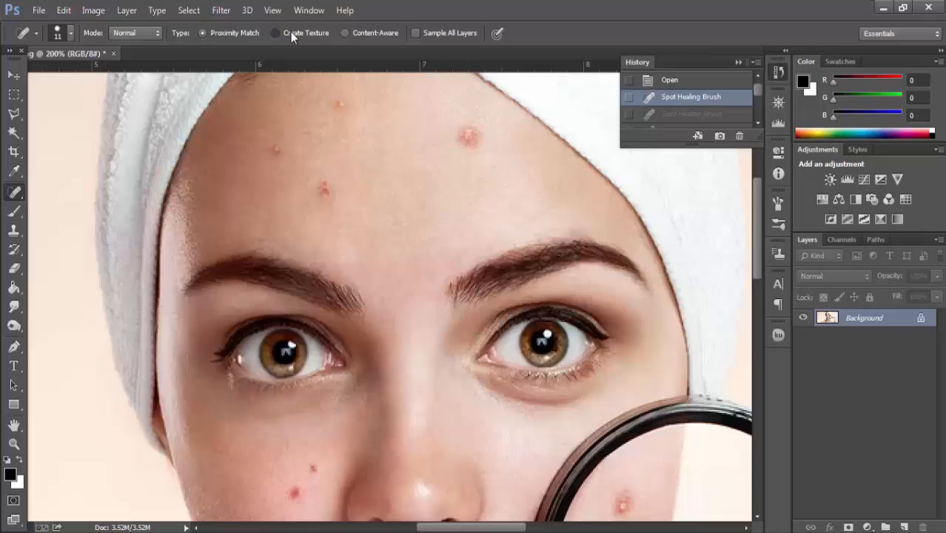
right_click(326, 188)
click(361, 213)
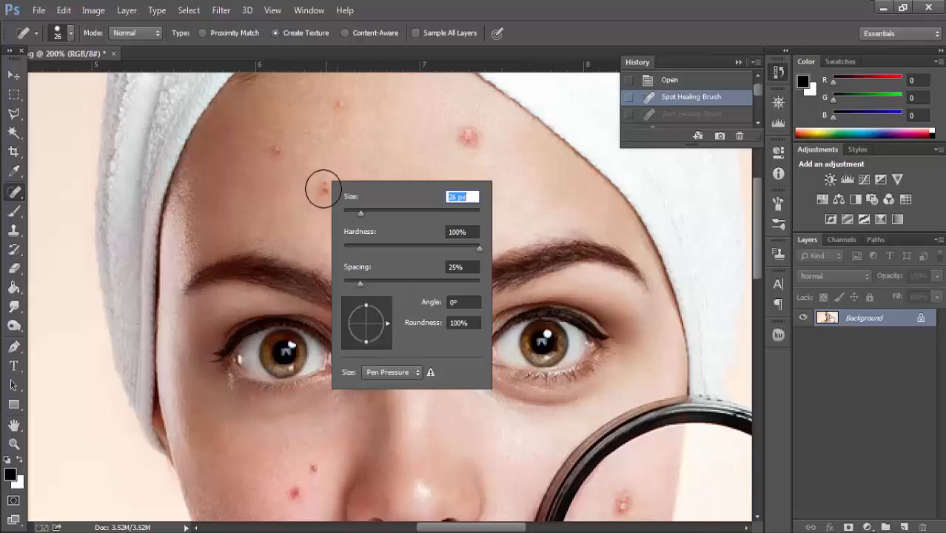
click(324, 189)
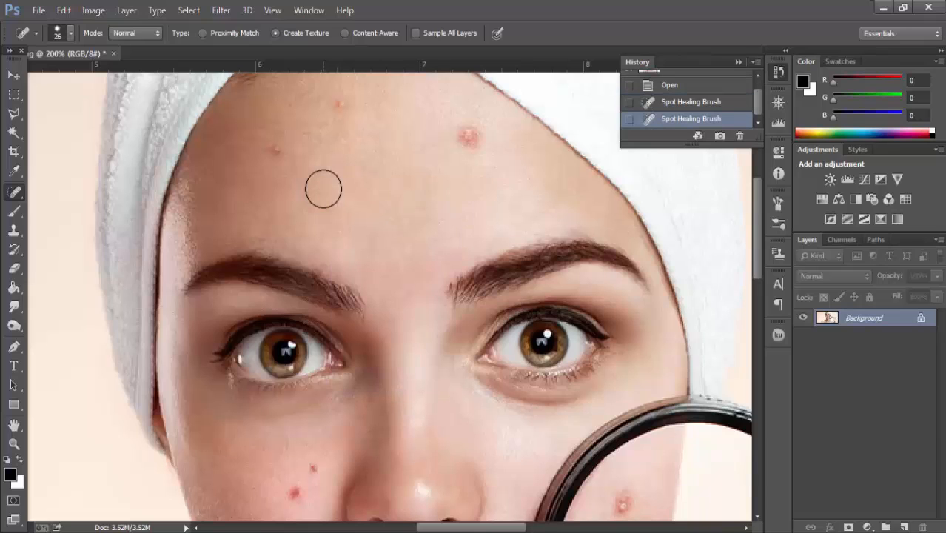
click(276, 151)
click(339, 104)
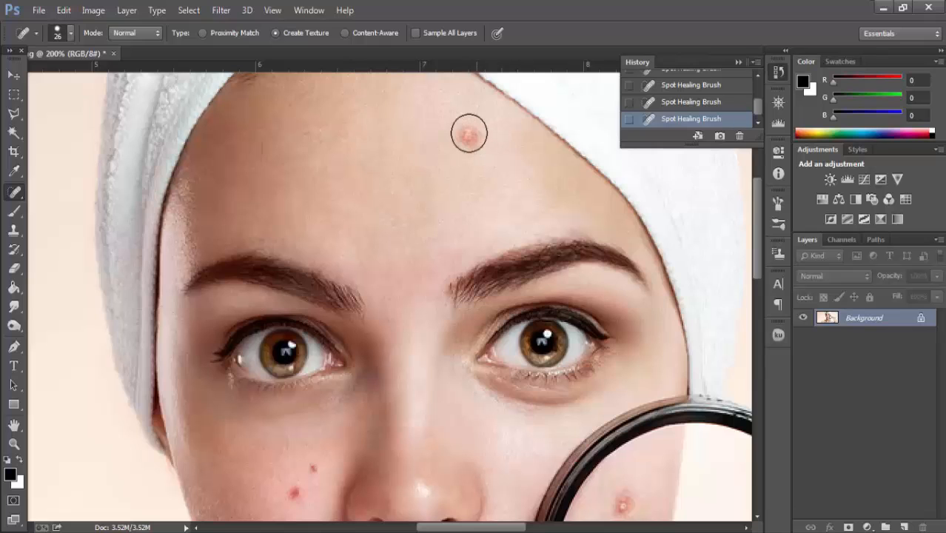
click(469, 134)
Reduce the brush size to 15 px and heal the blemishes on the cheek outside the magnifying glass.
scroll(444, 166, down, 5)
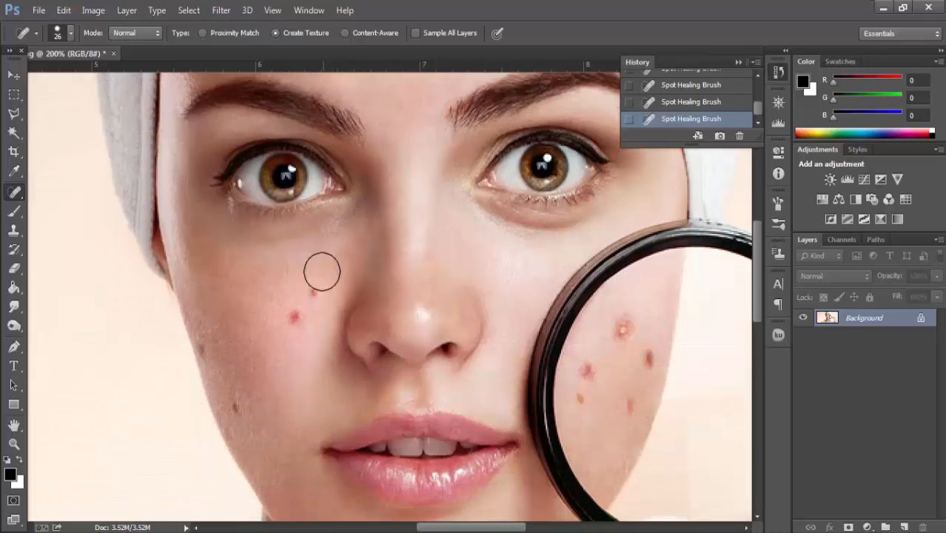
right_click(330, 259)
drag(356, 288, 351, 286)
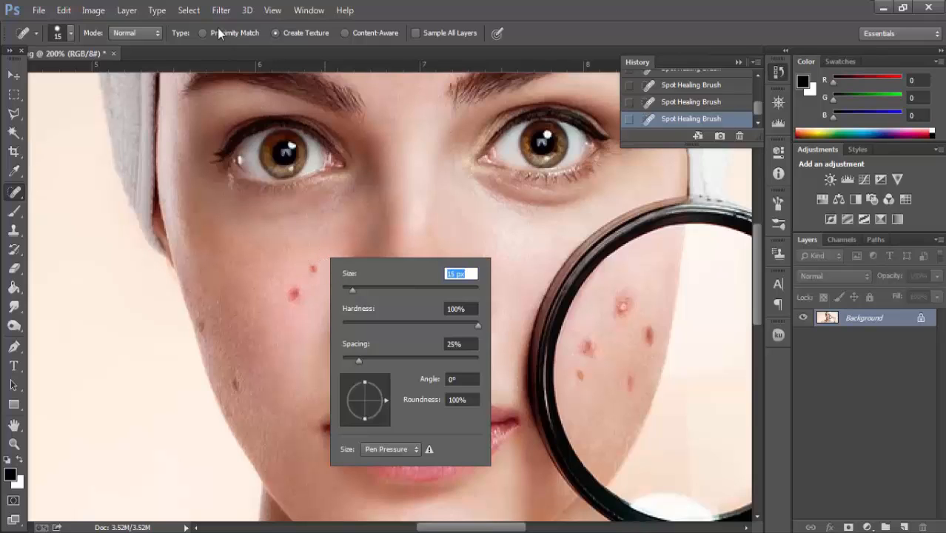
click(316, 268)
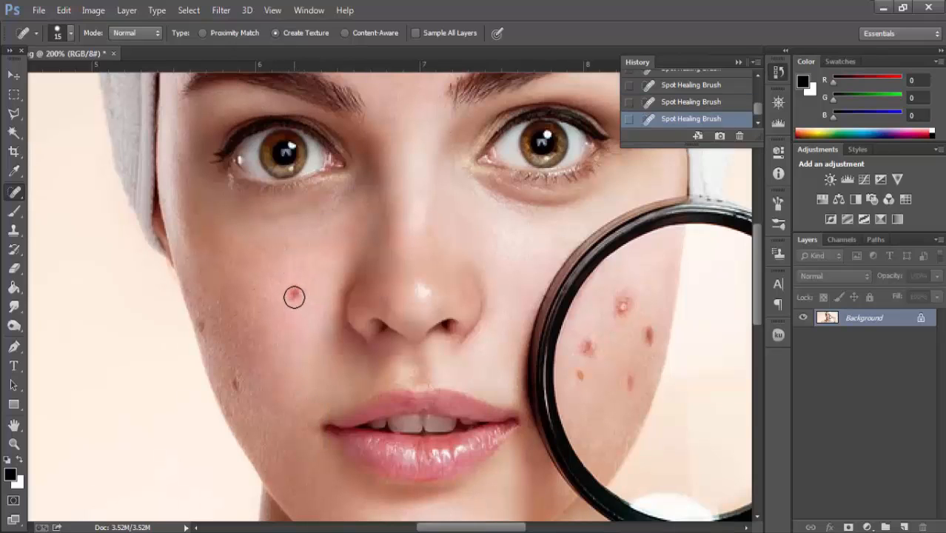
click(294, 297)
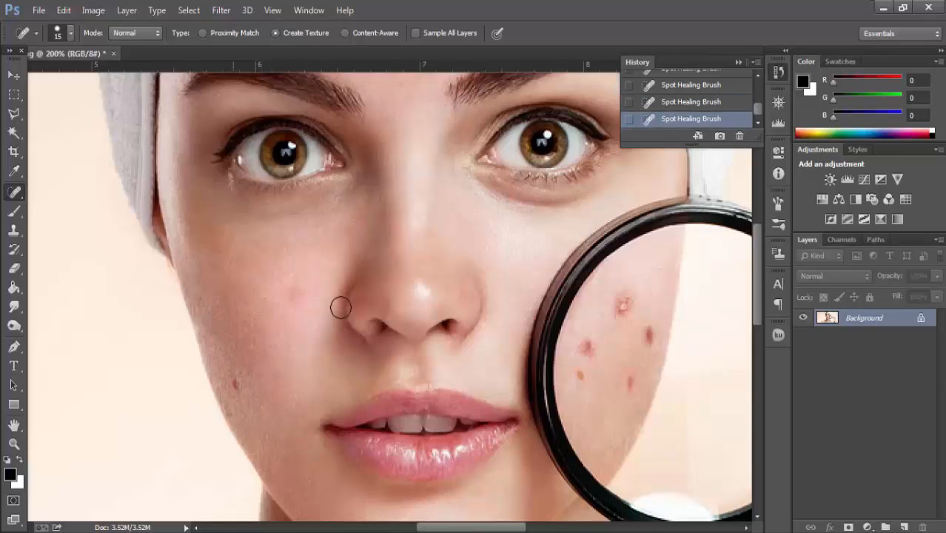
Heal the three smaller blemishes toward the lower part of the magnified cheek, leaving the two largest ones.
scroll(204, 330, down, 1)
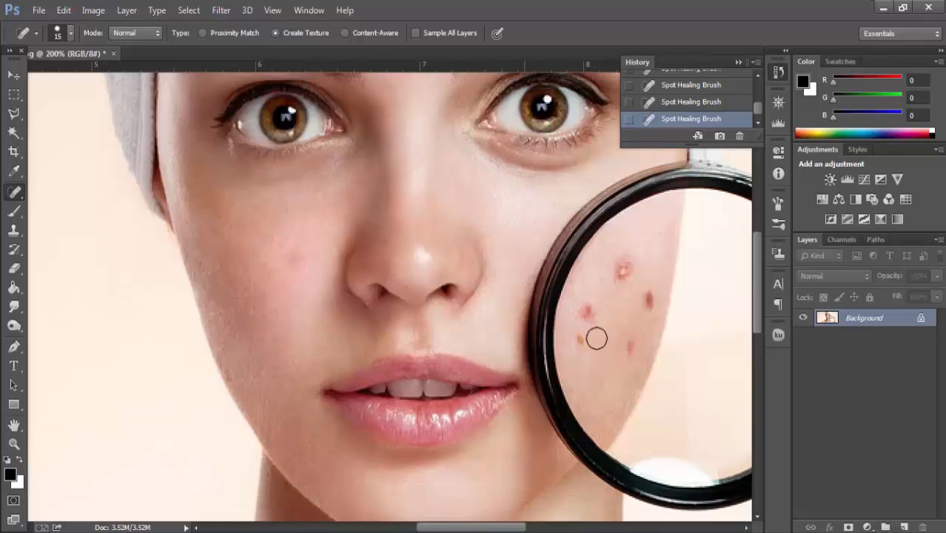
click(629, 345)
click(579, 340)
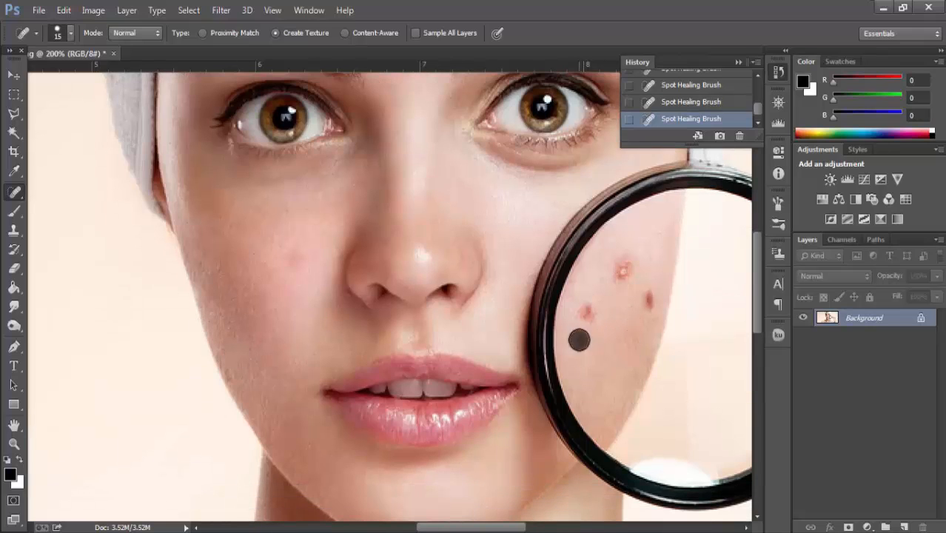
click(584, 316)
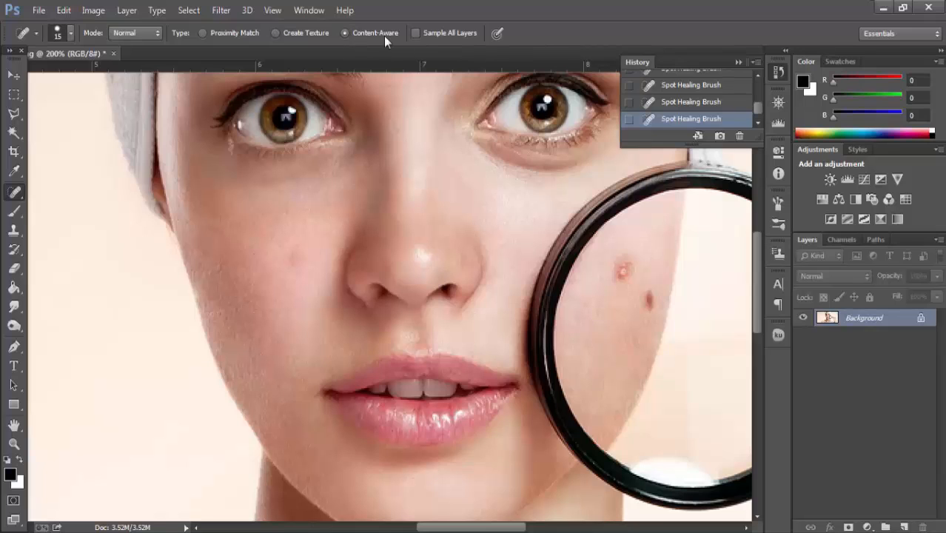
Heal the last two blemishes inside the magnifying glass using the Content-Aware type and a 24 px brush.
scroll(439, 232, up, 5)
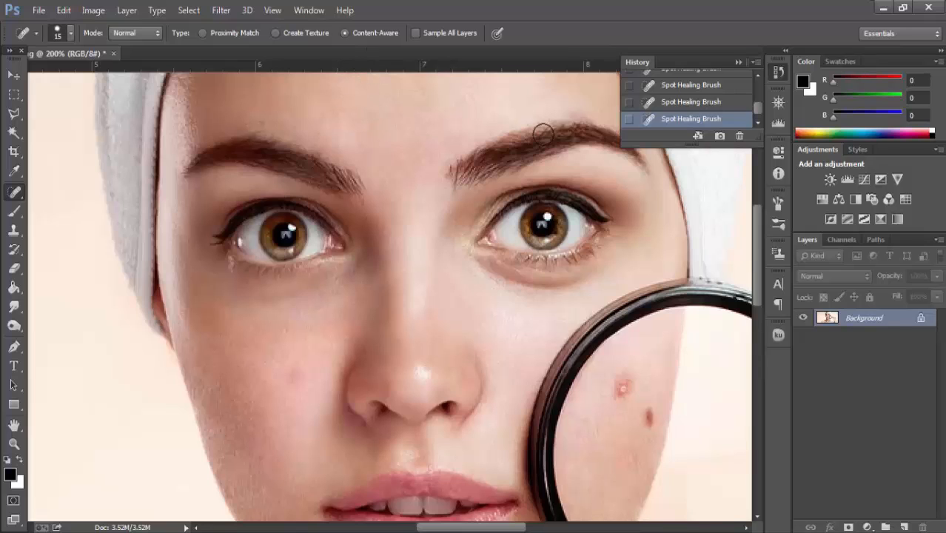
scroll(672, 362, down, 3)
right_click(649, 334)
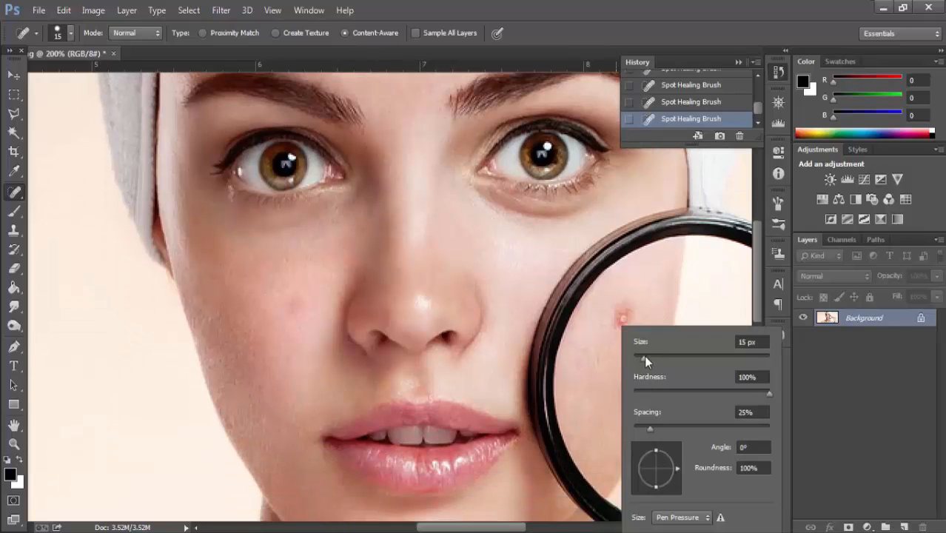
drag(645, 356, 648, 358)
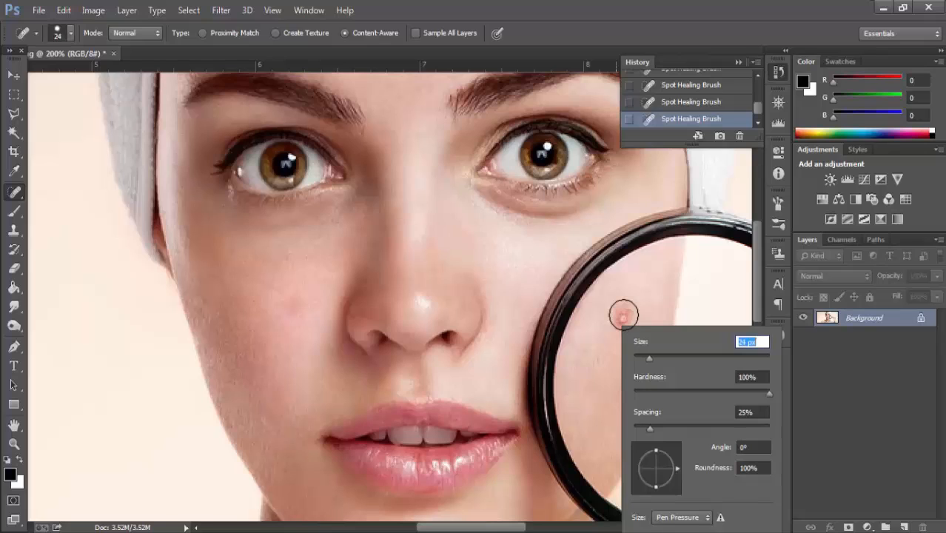
key(Return)
click(623, 314)
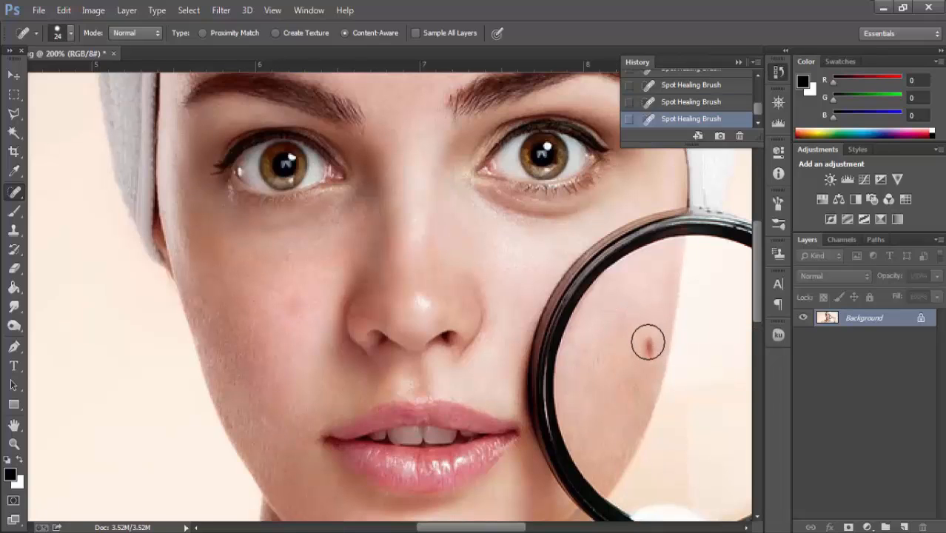
click(647, 345)
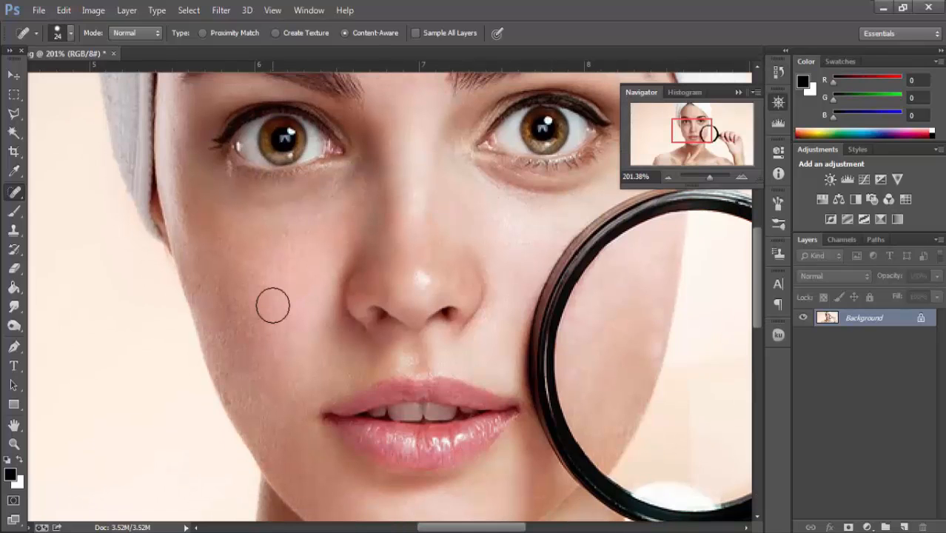
Set the healing brush mode to Replace and revert the image to its Open state in the history.
key(ctrl+minus)
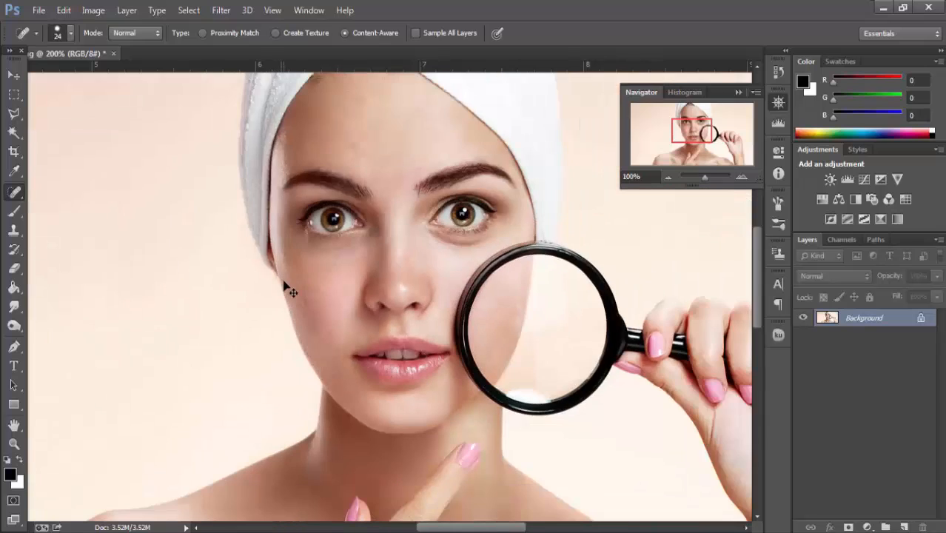
key(ctrl+minus)
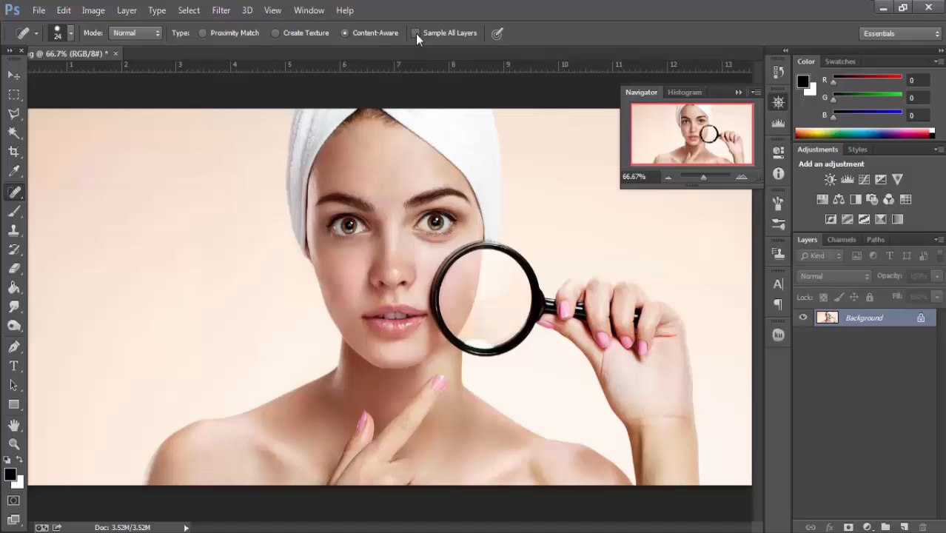
click(143, 35)
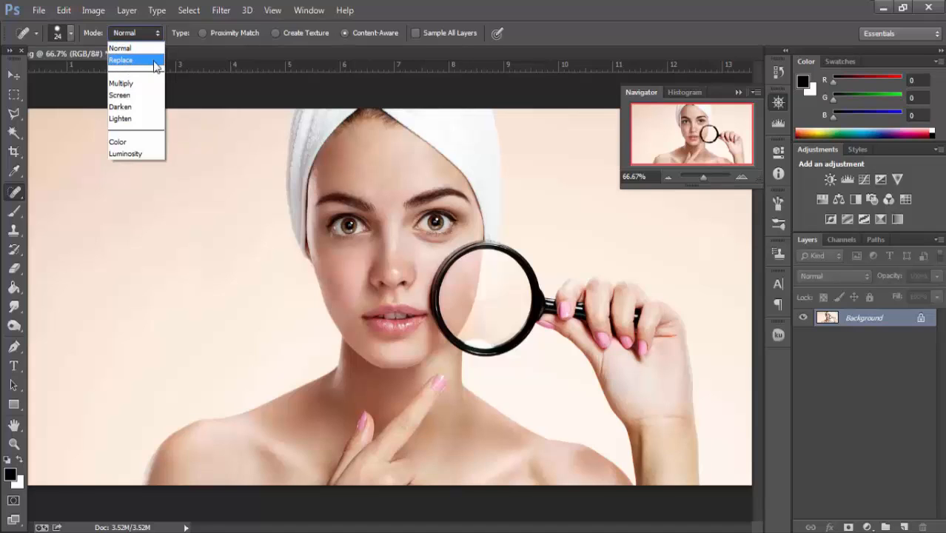
click(137, 66)
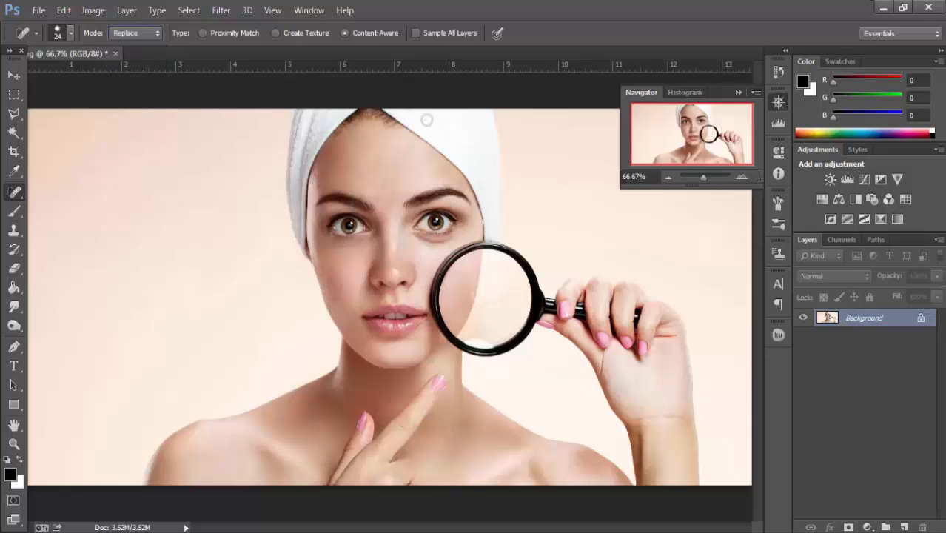
click(778, 74)
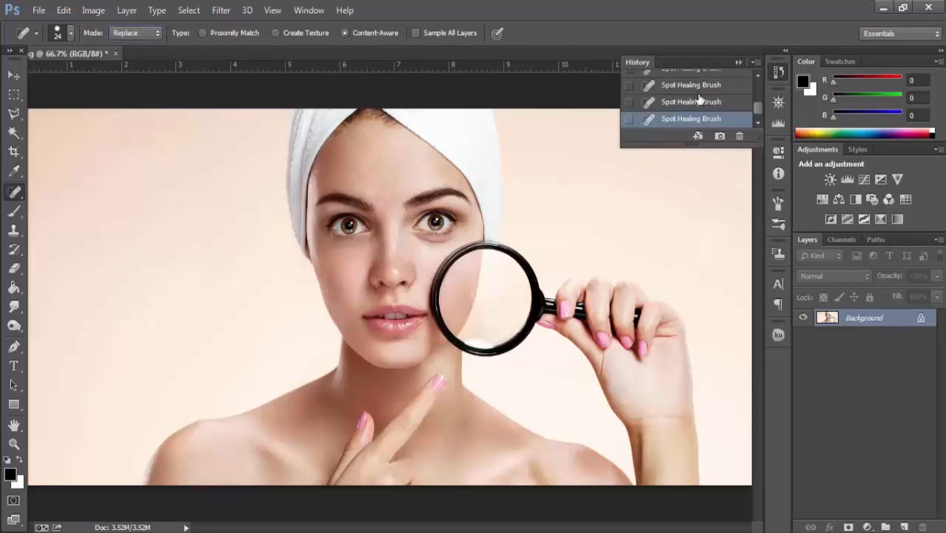
scroll(709, 101, up, 10)
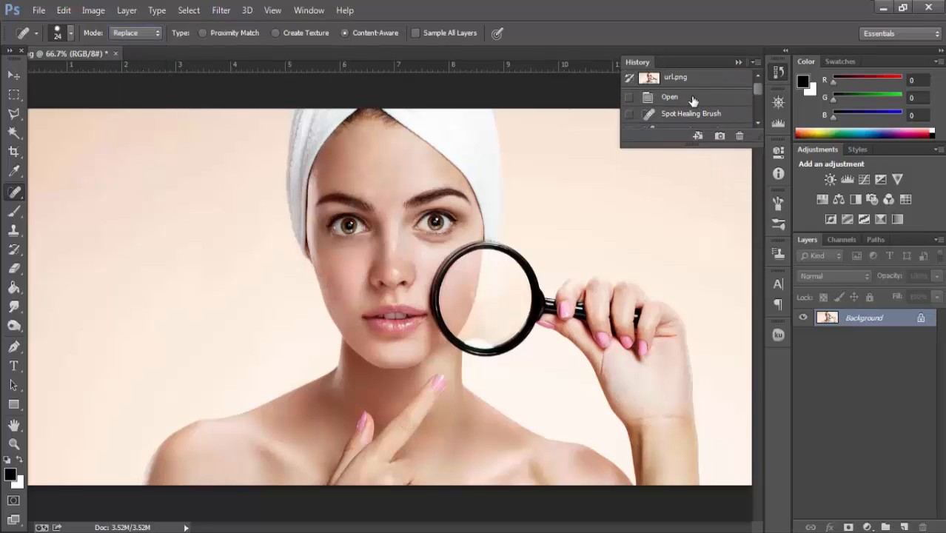
click(686, 102)
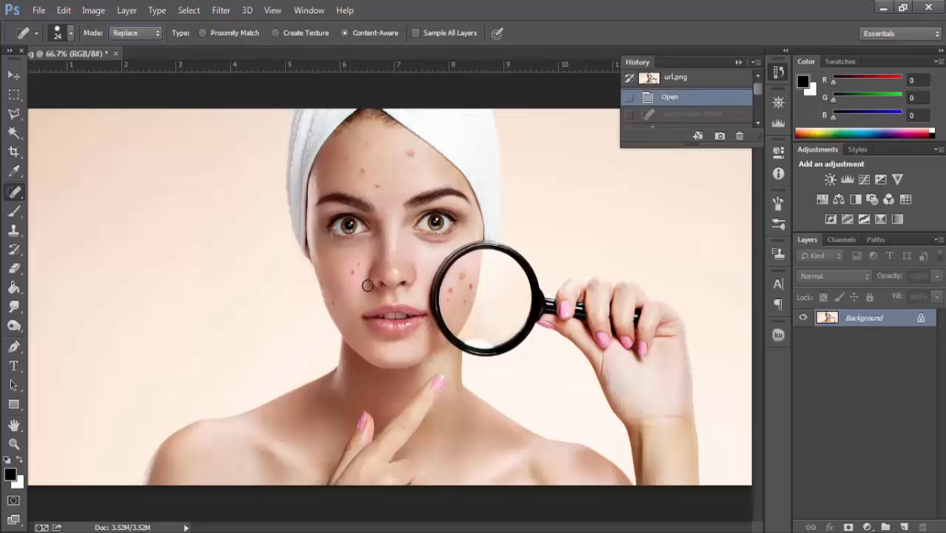
Heal the forehead blemishes with the Spot Healing Brush in Replace mode.
scroll(368, 286, up, 3)
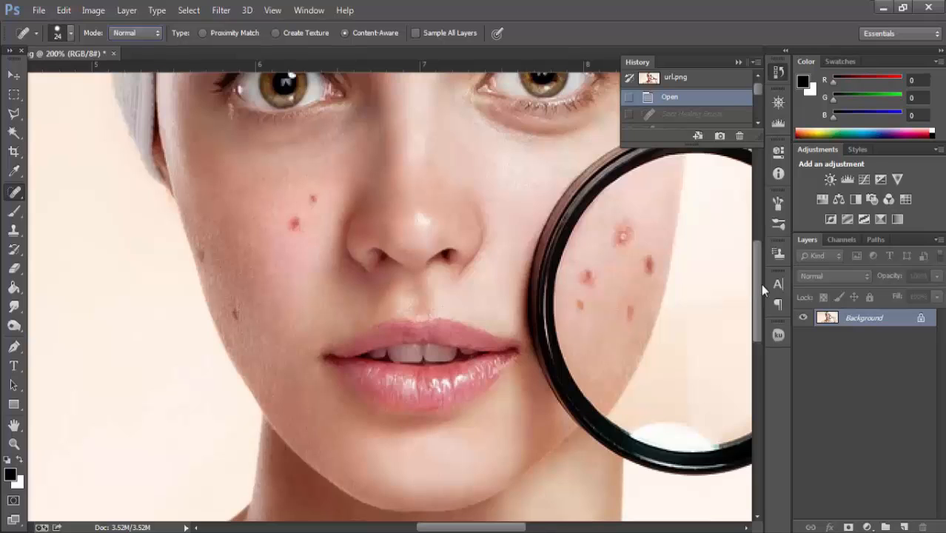
drag(763, 289, 737, 220)
click(151, 36)
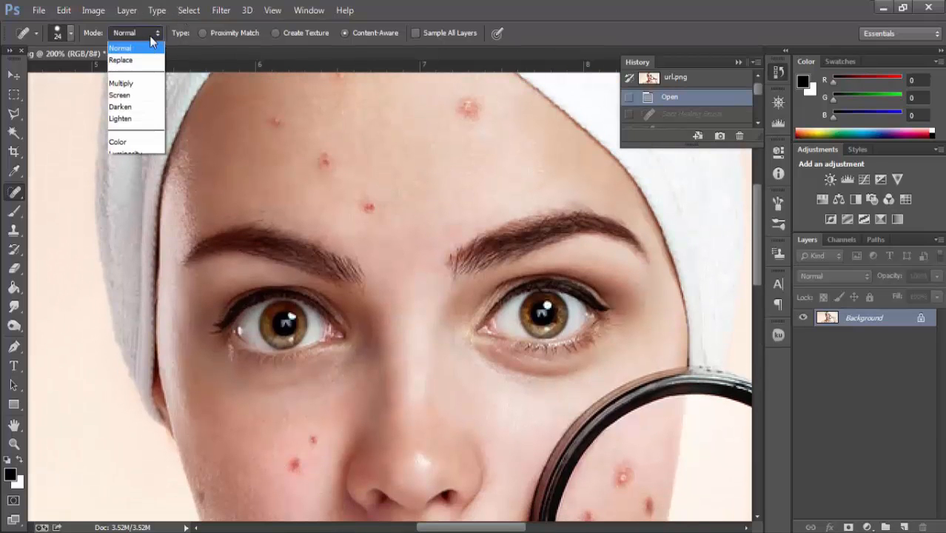
click(141, 60)
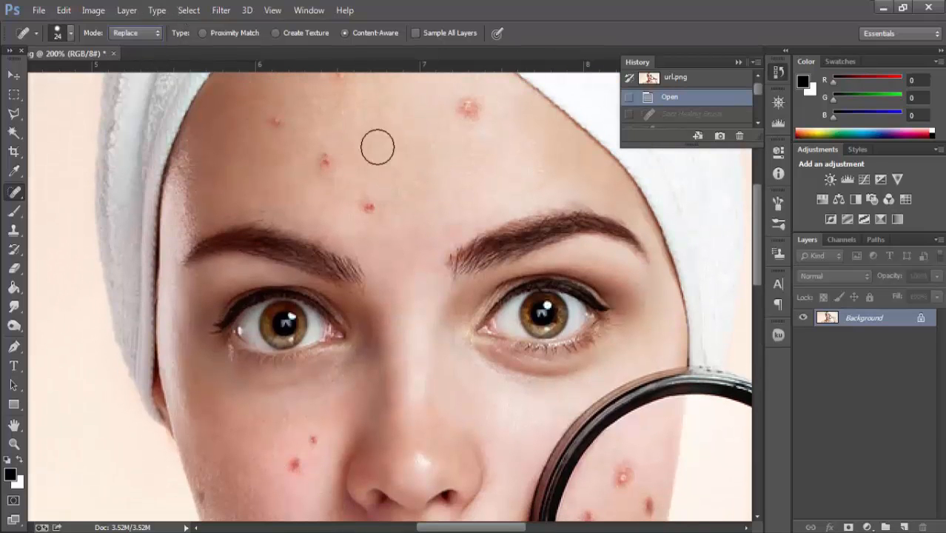
click(468, 108)
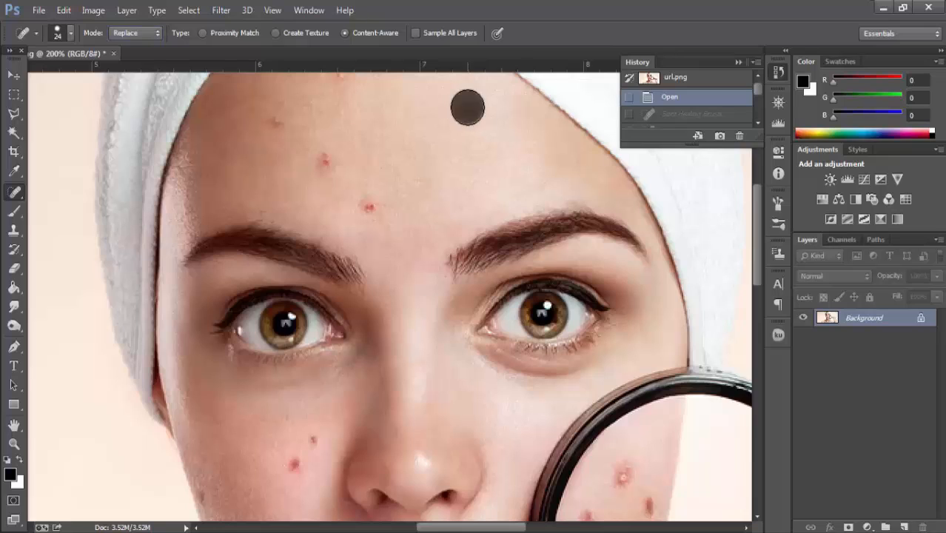
click(370, 205)
click(322, 160)
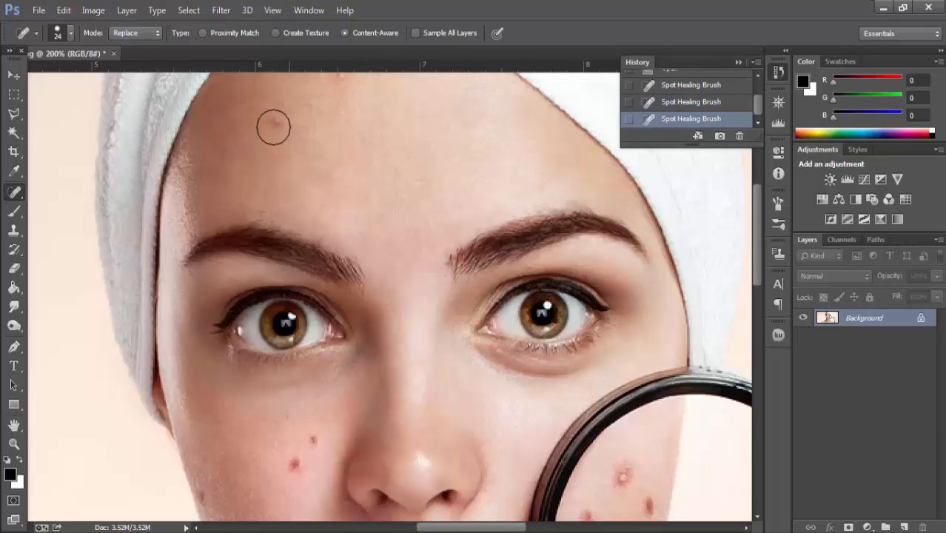
click(274, 126)
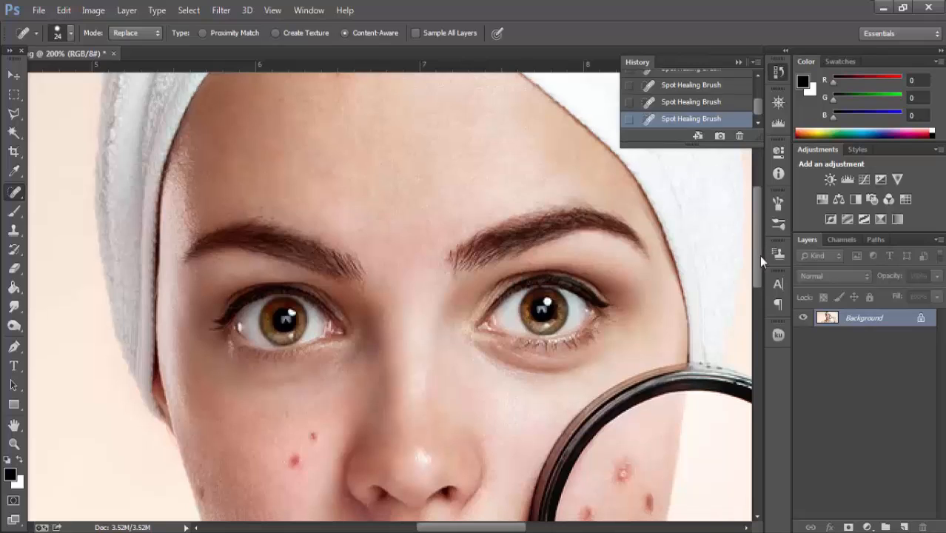
Heal the blemishes beside the nose and along the face's edge, plus the uppermost one inside the magnifying glass.
drag(759, 255, 765, 275)
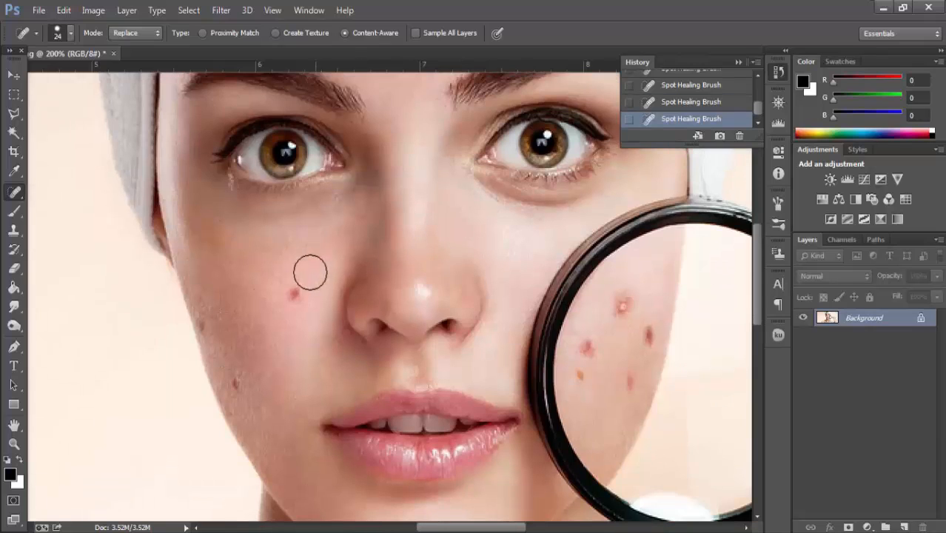
click(293, 292)
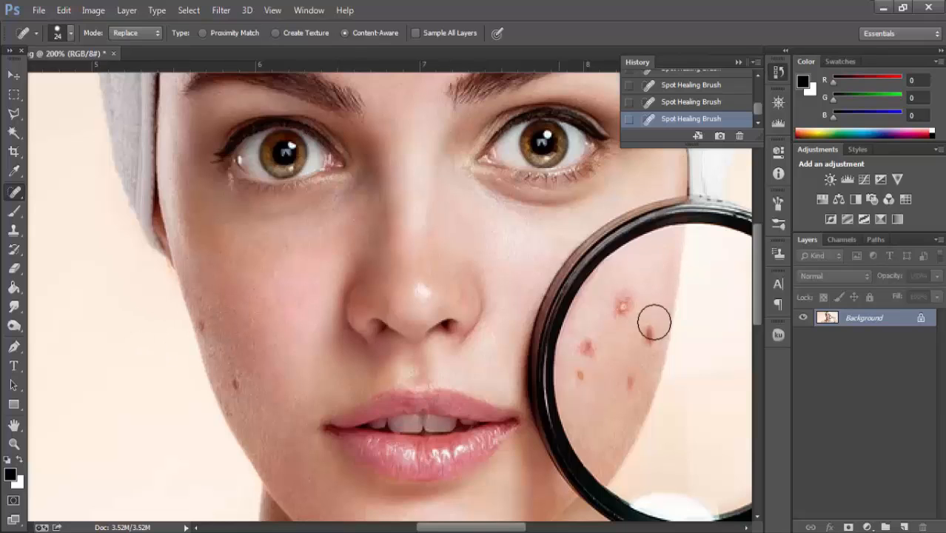
click(626, 301)
click(212, 321)
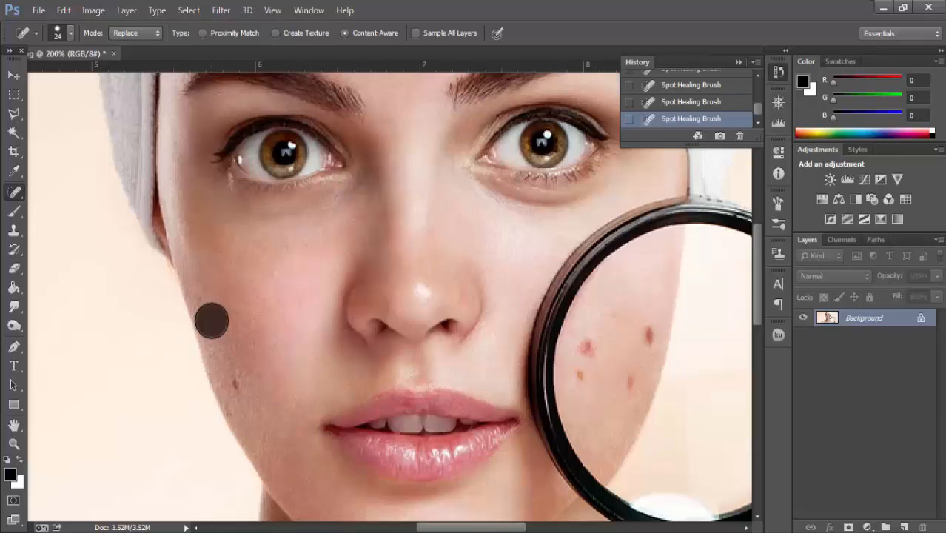
click(238, 382)
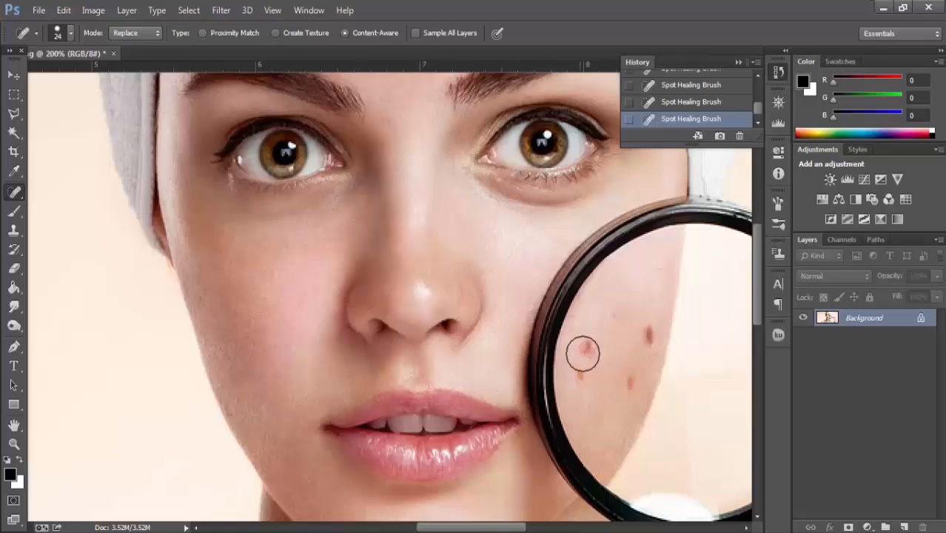
Heal the four remaining blemishes on the cheek inside the magnifying glass.
click(585, 348)
click(579, 375)
click(628, 382)
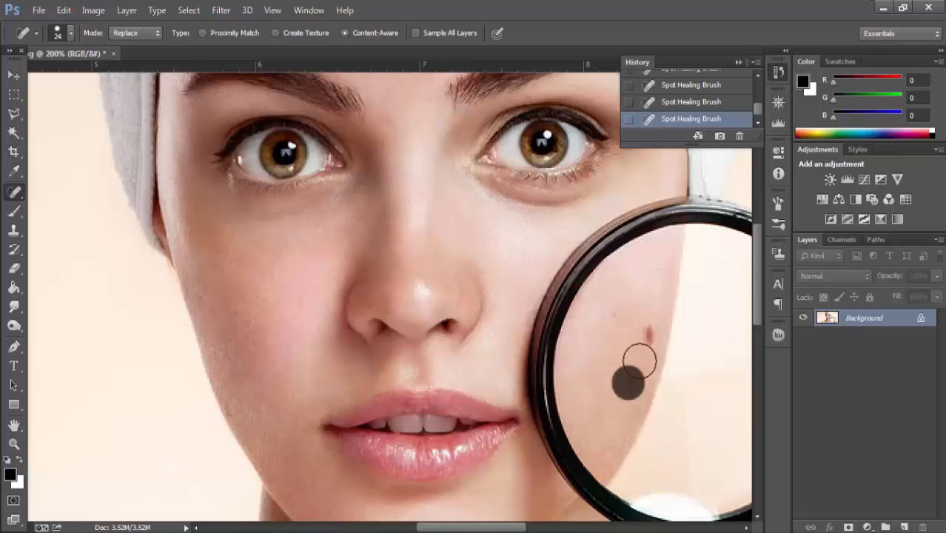
click(648, 337)
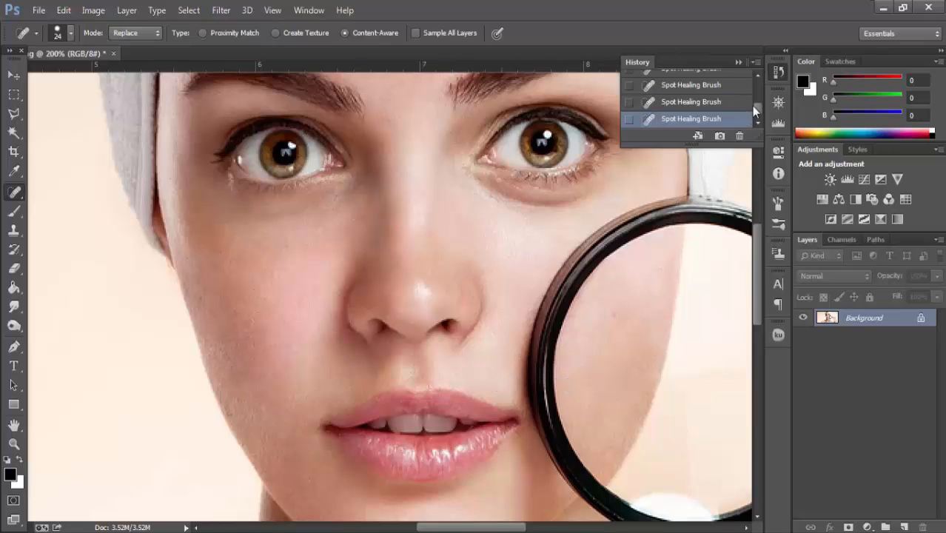
Revert the image to its Open state in the history and set the healing brush mode to Multiply.
drag(753, 108, 762, 85)
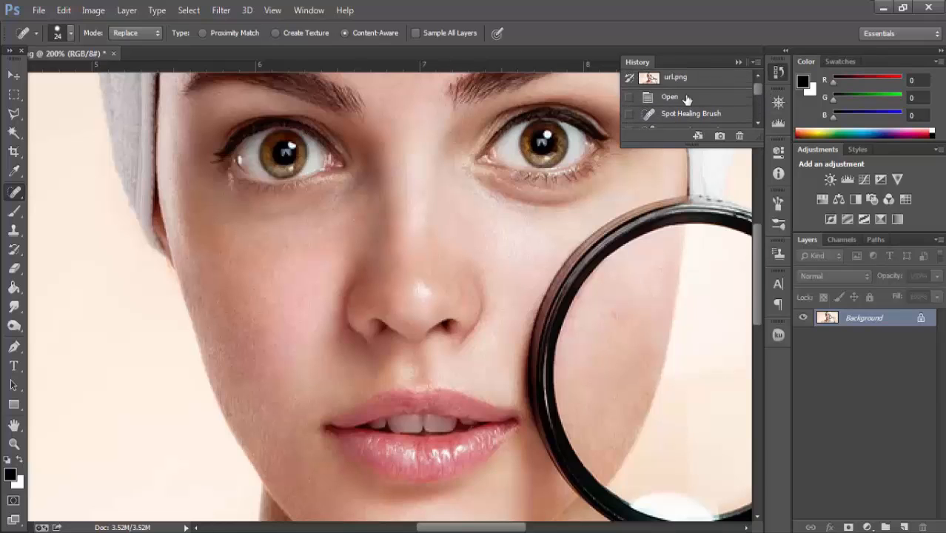
click(685, 98)
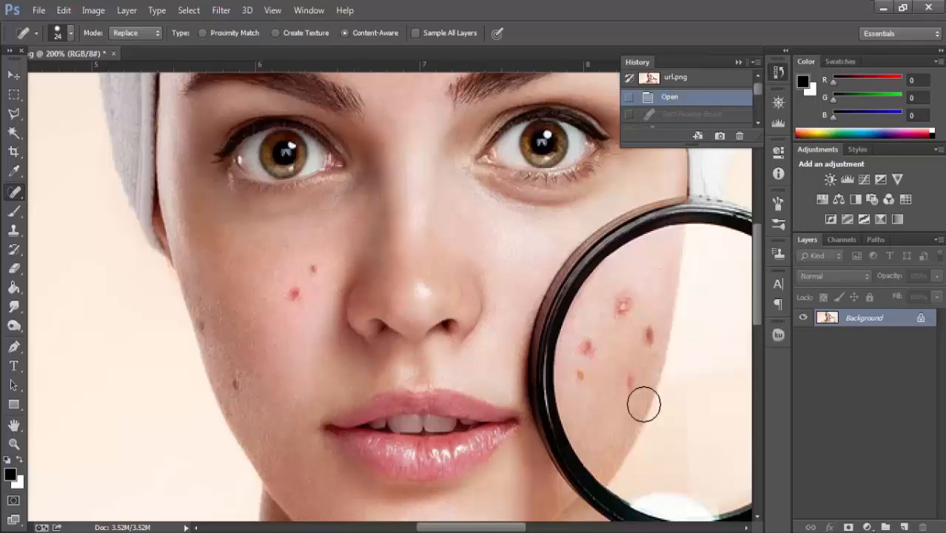
key(ctrl+minus)
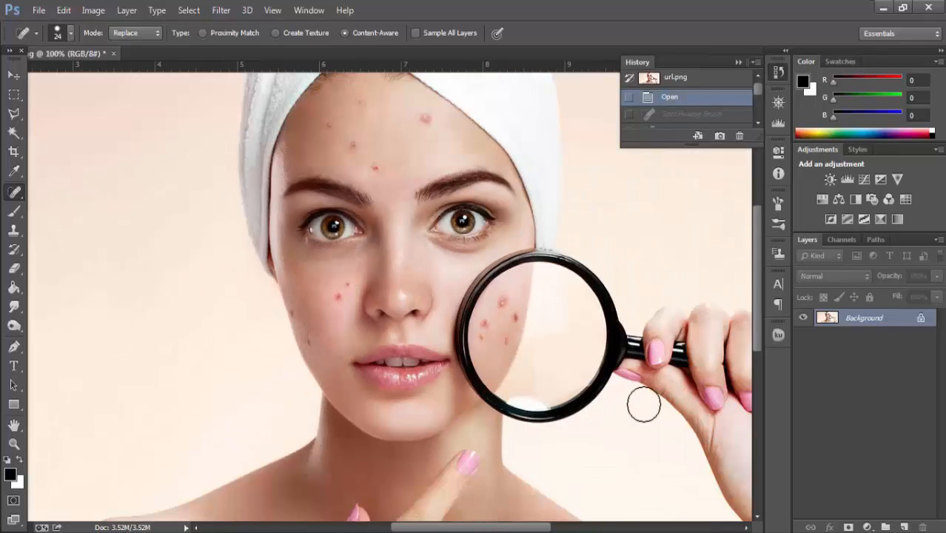
click(146, 31)
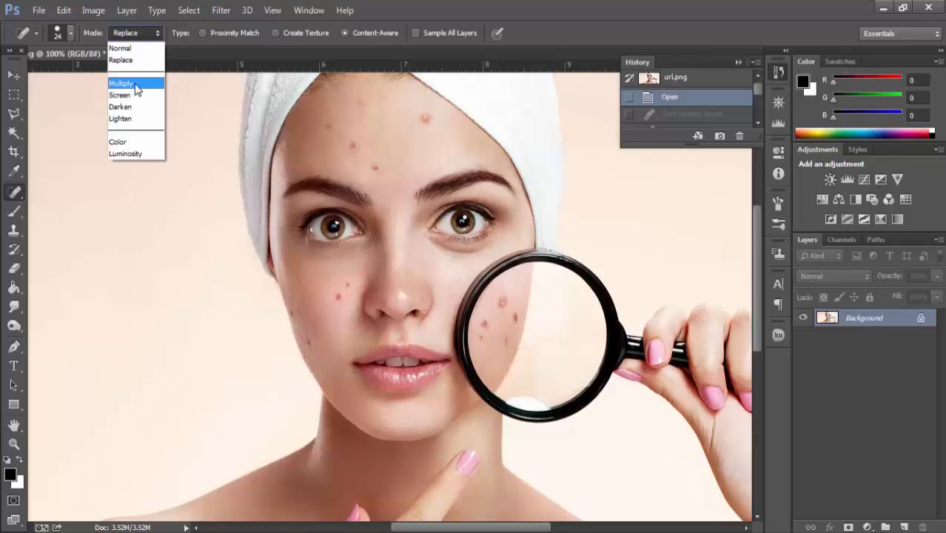
click(136, 85)
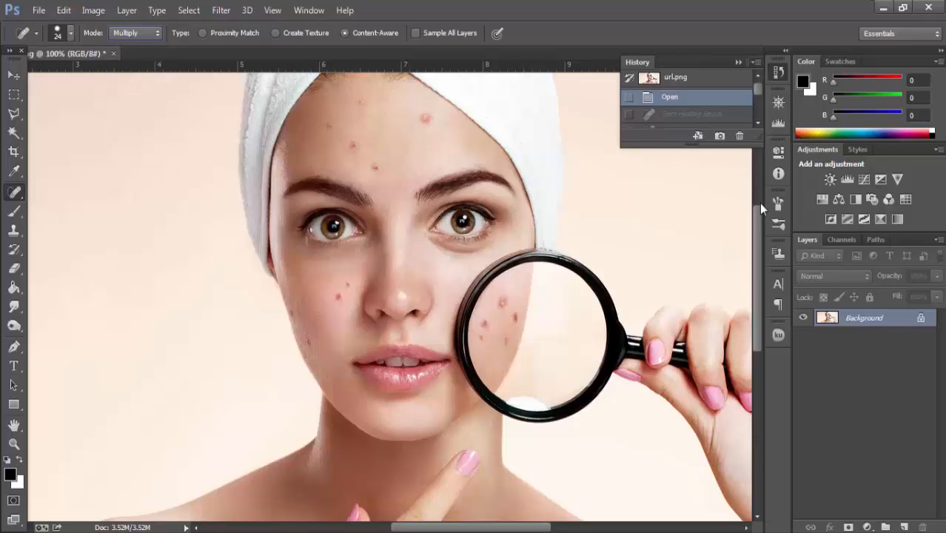
Heal the two red blemishes on the cheek beside the nose with the Spot Healing Brush in Multiply mode.
key(ctrl+plus)
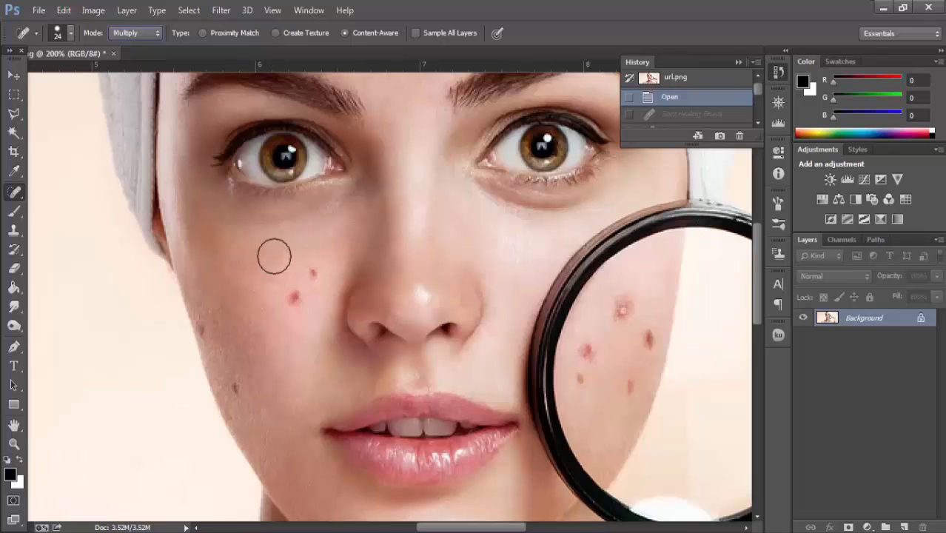
click(312, 274)
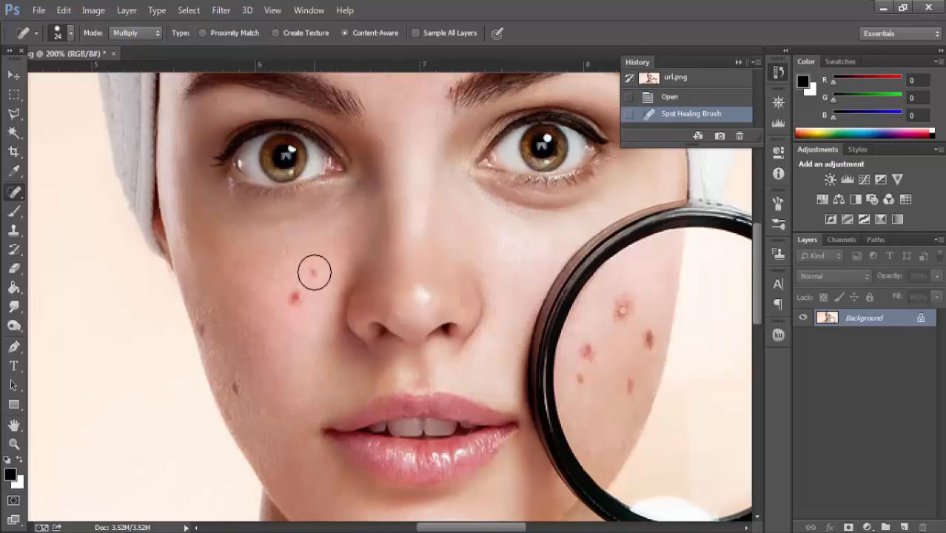
click(314, 284)
click(312, 271)
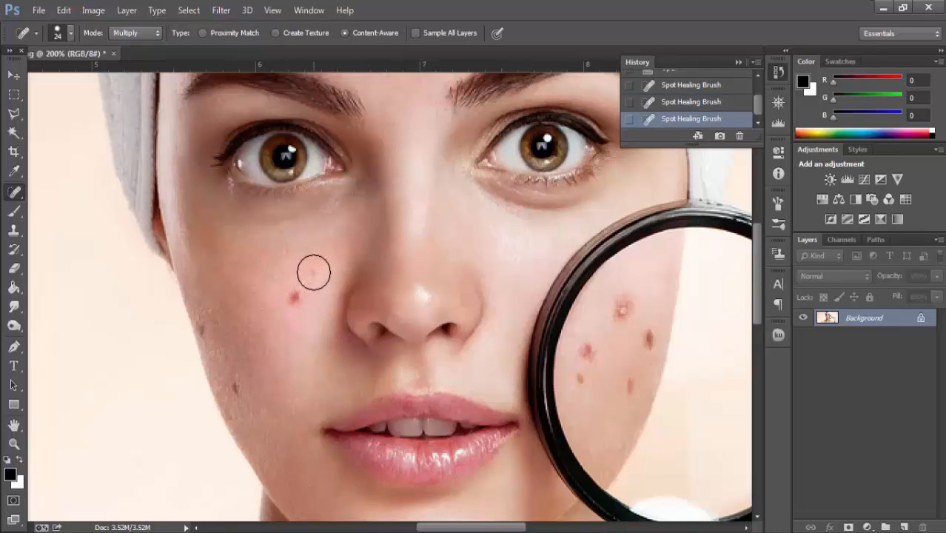
click(312, 271)
click(296, 289)
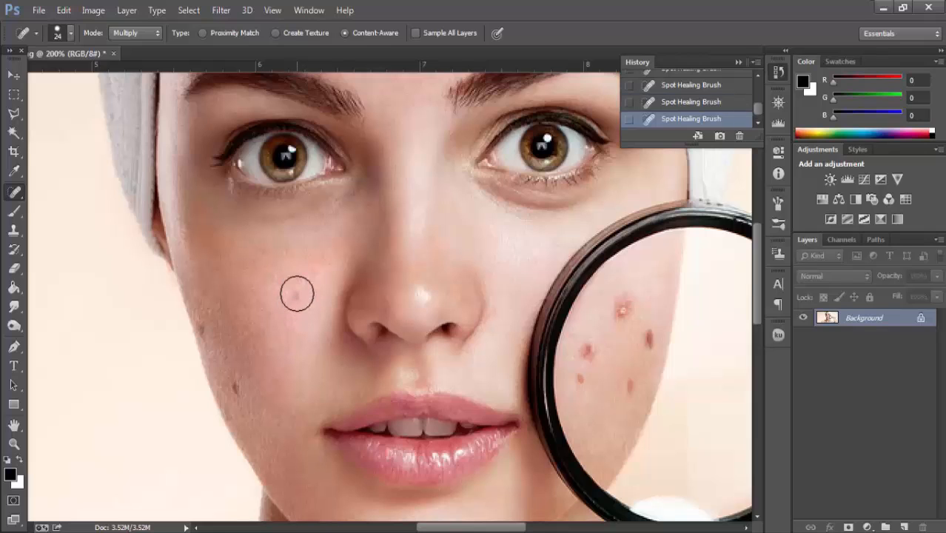
Return the image to the Open history state and switch the healing brush mode to Screen.
scroll(744, 104, up, 10)
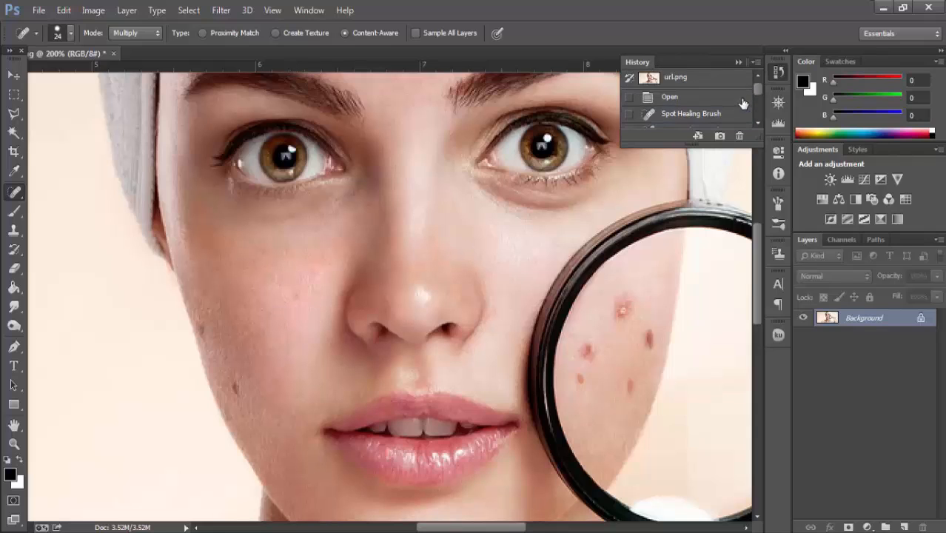
click(690, 99)
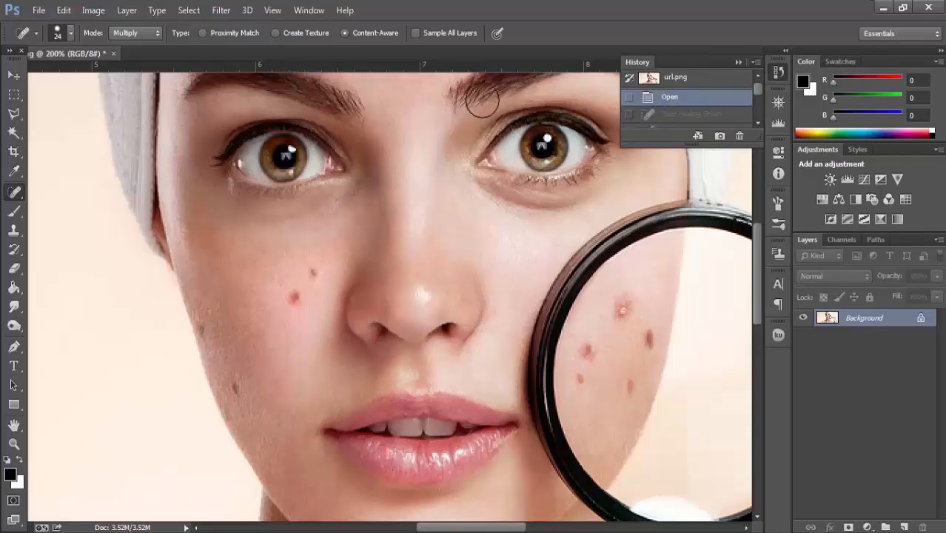
click(143, 34)
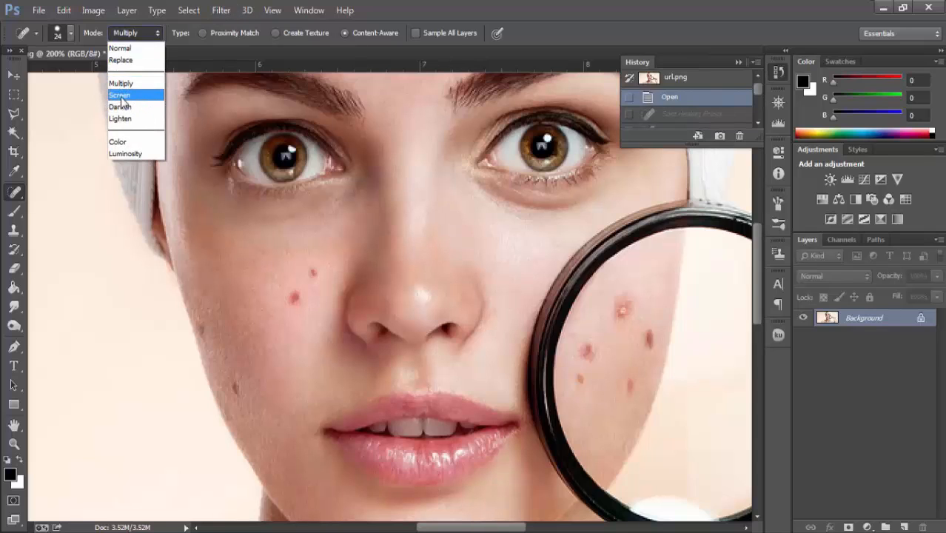
click(122, 96)
Heal the two blemishes beside the nose and those along the upper and outer cheek inside the magnifying glass in Screen mode.
click(315, 273)
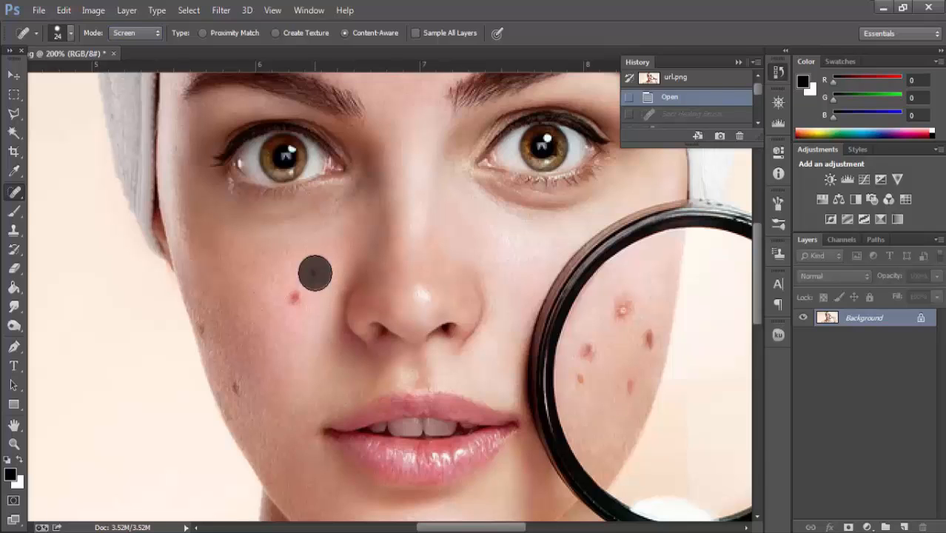
click(296, 296)
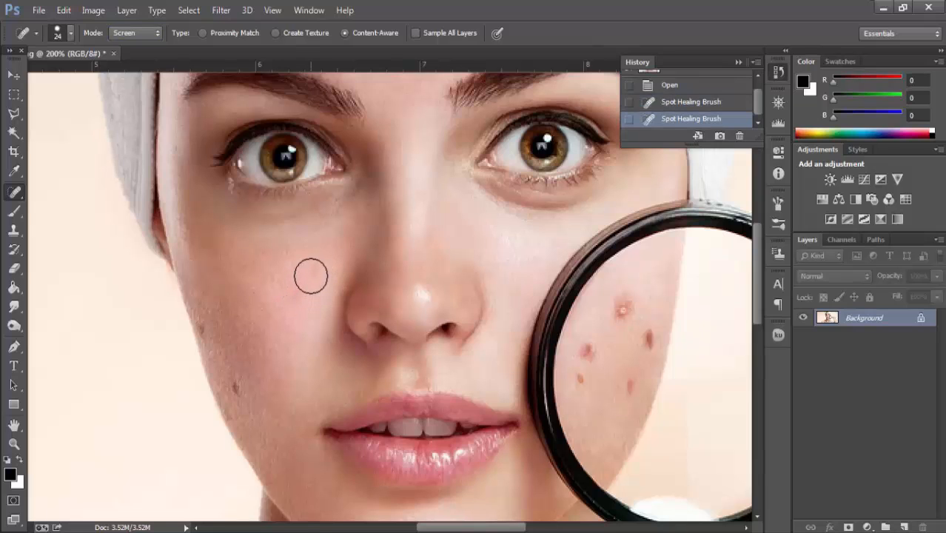
click(622, 309)
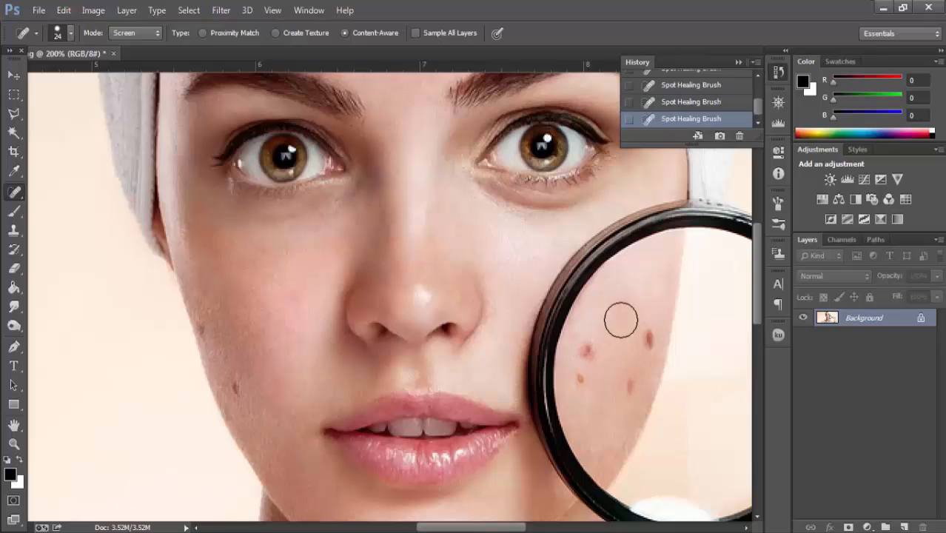
click(624, 314)
click(648, 337)
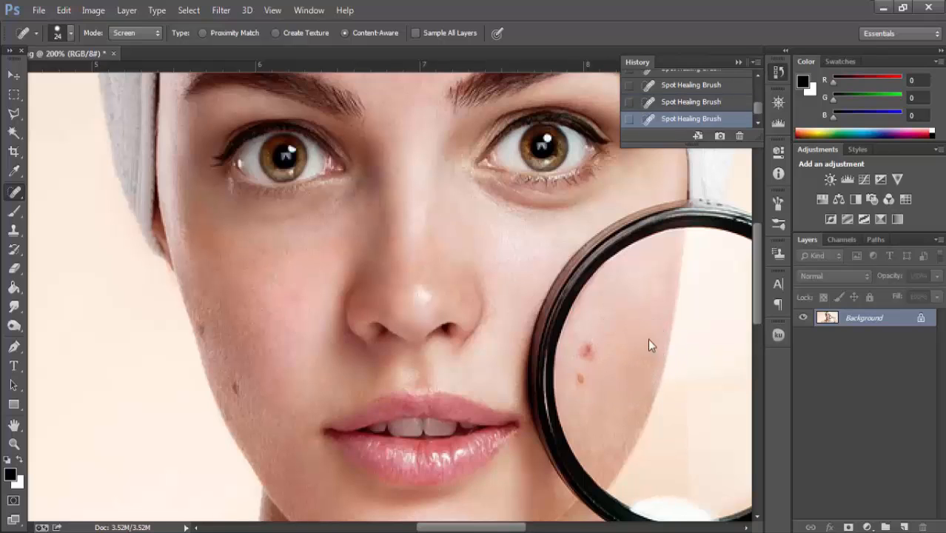
Restore the Open history state and set the healing brush mode to Darken.
scroll(699, 89, up, 5)
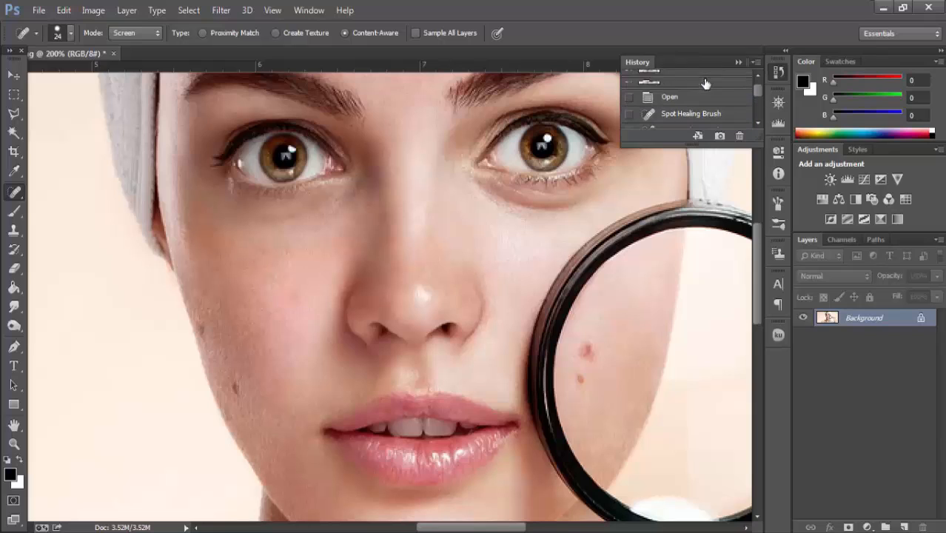
click(672, 97)
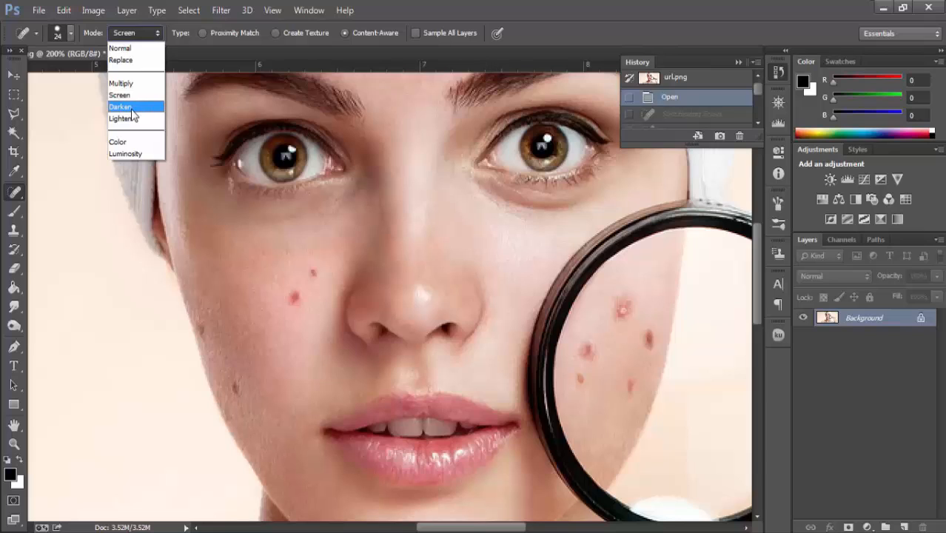
click(133, 108)
Try to heal the two blemishes beside the nose and the uppermost one inside the magnifying glass in Darken mode.
click(310, 269)
click(311, 268)
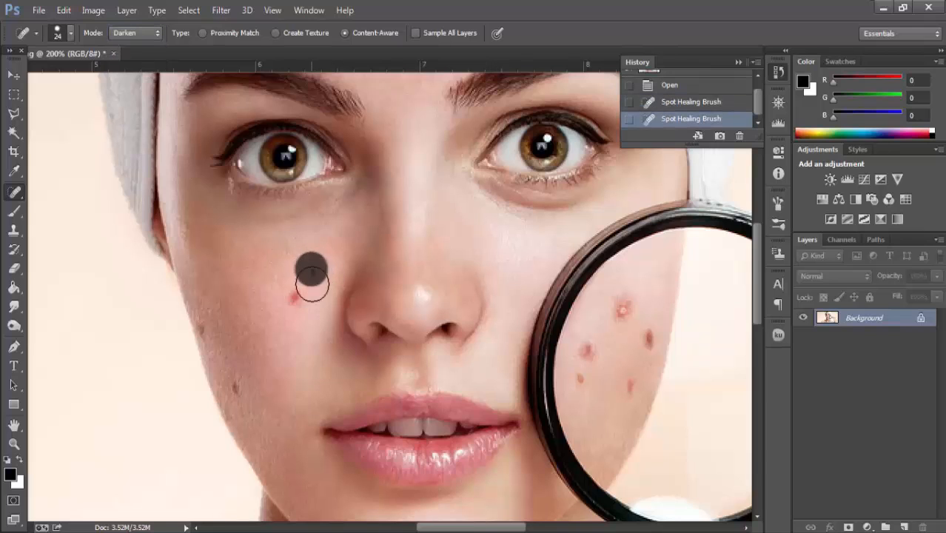
click(315, 275)
click(297, 296)
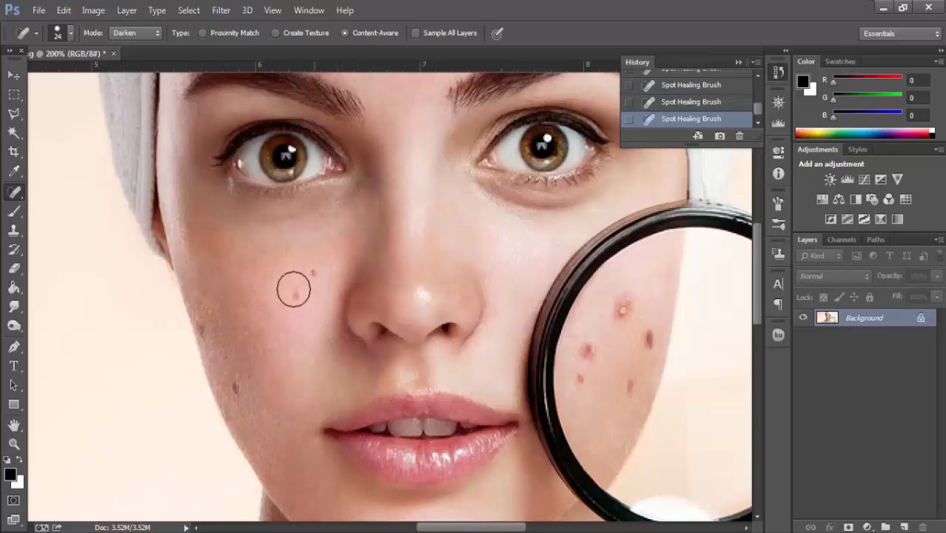
click(620, 311)
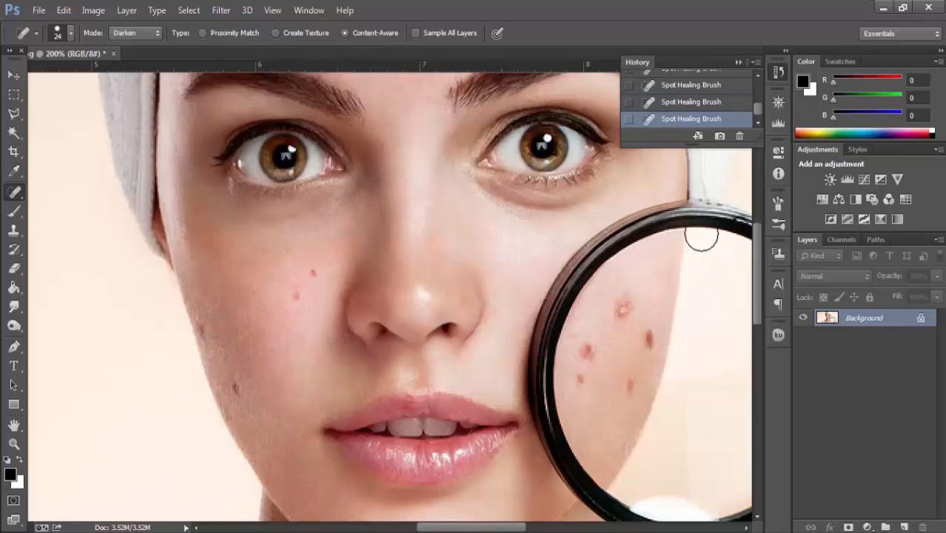
Revert the image to its Open history state and change the healing brush mode to Lighten.
scroll(699, 97, up, 10)
click(696, 97)
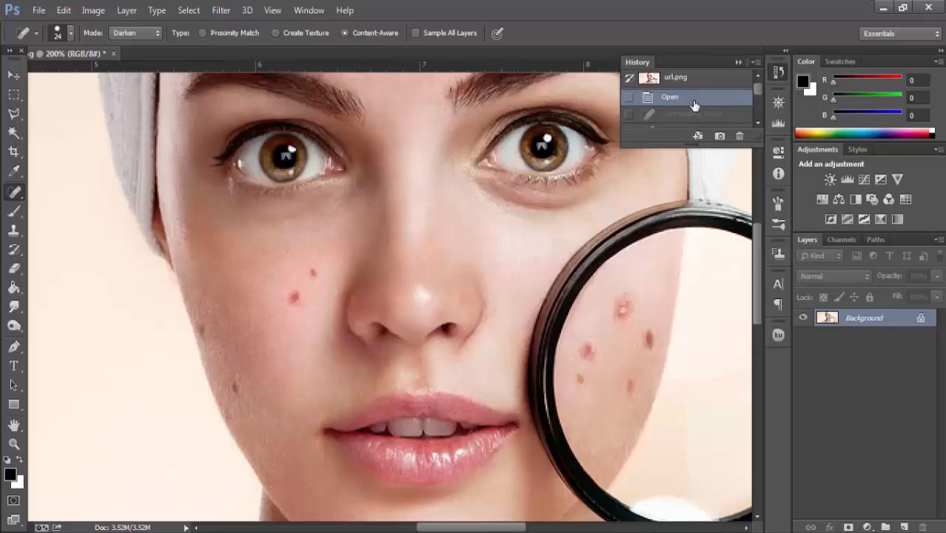
click(157, 33)
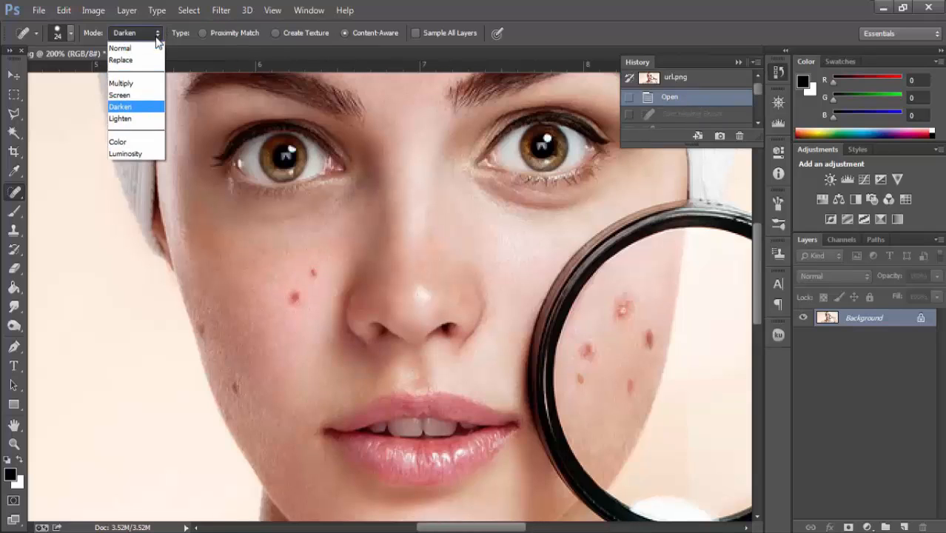
click(148, 123)
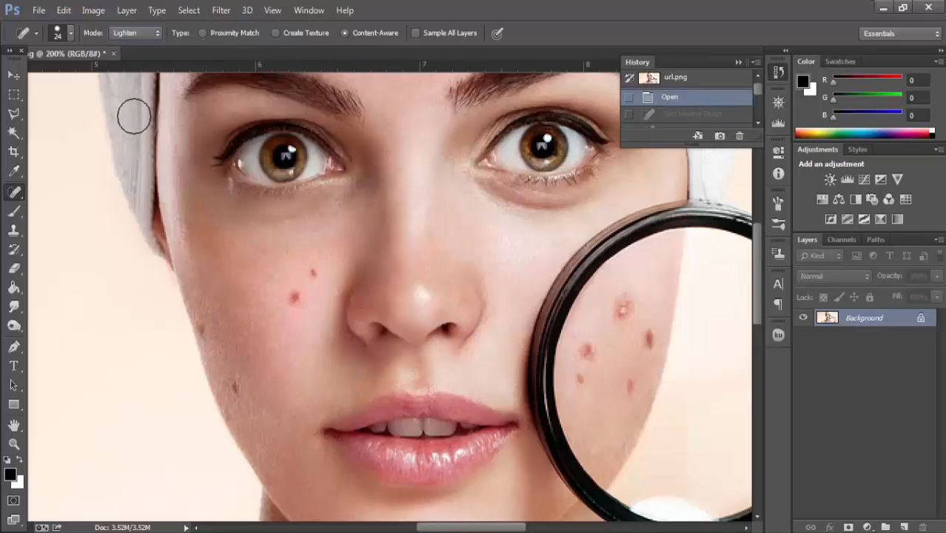
Heal the two blemishes beside the nose, the five inside the magnifying glass and the two along the face's edge in Lighten mode.
click(314, 271)
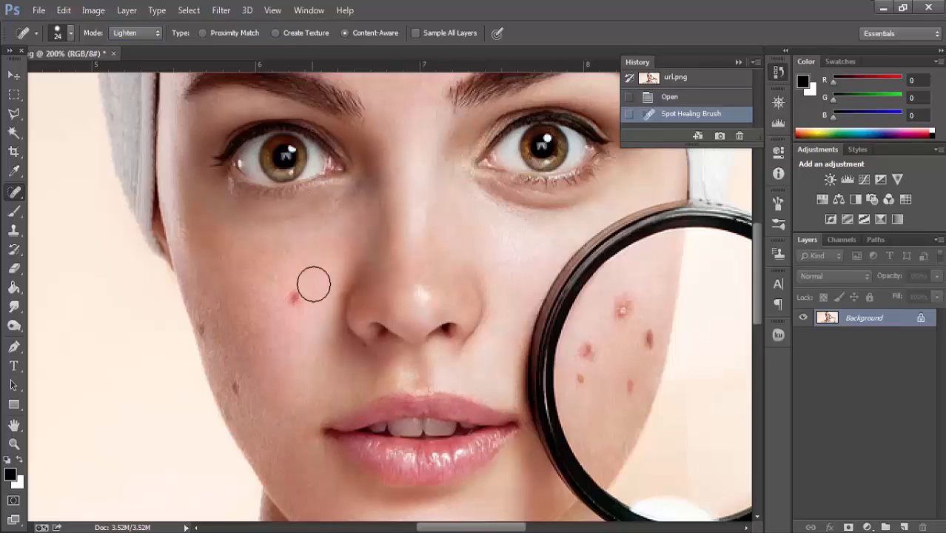
click(293, 297)
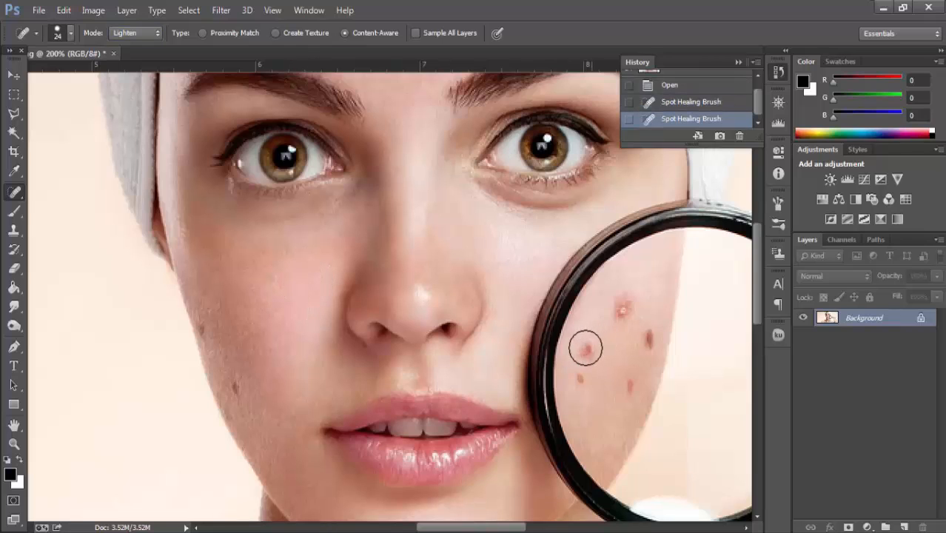
click(586, 348)
click(624, 309)
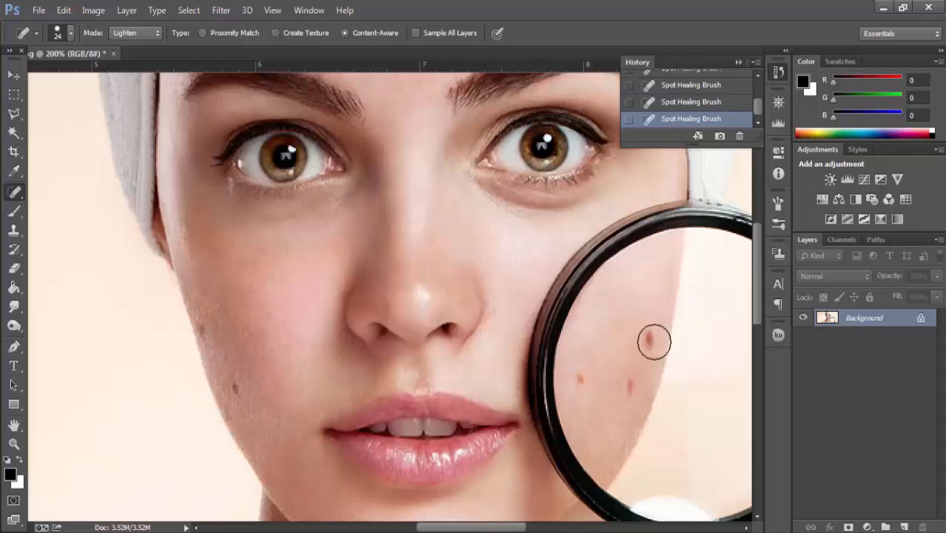
click(655, 342)
click(631, 384)
click(585, 379)
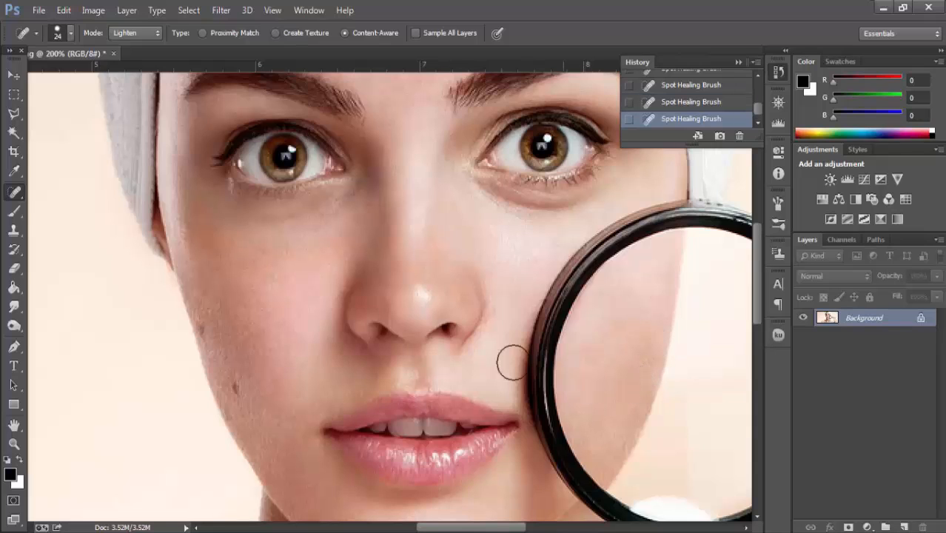
click(238, 381)
click(204, 328)
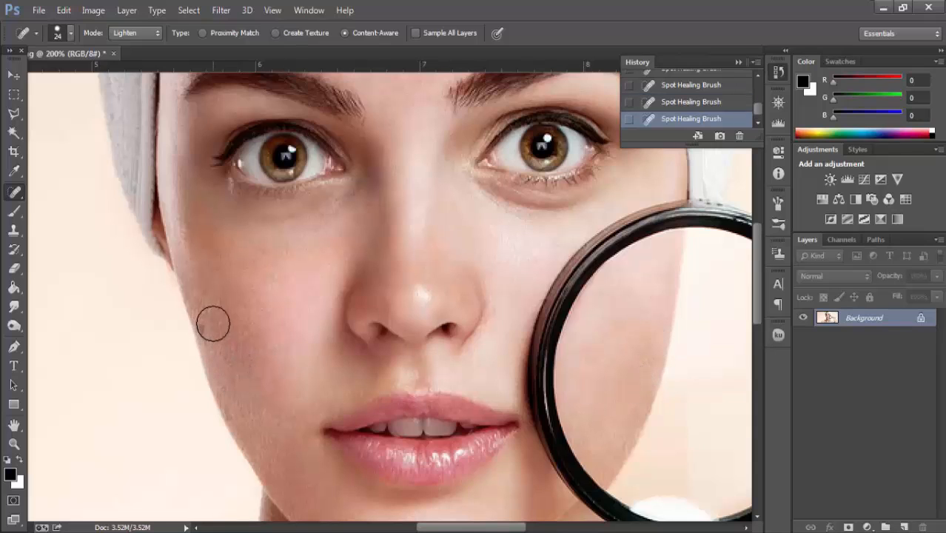
Revert the image to its Open state in the history and set the healing brush mode to Color.
scroll(211, 173, up, 3)
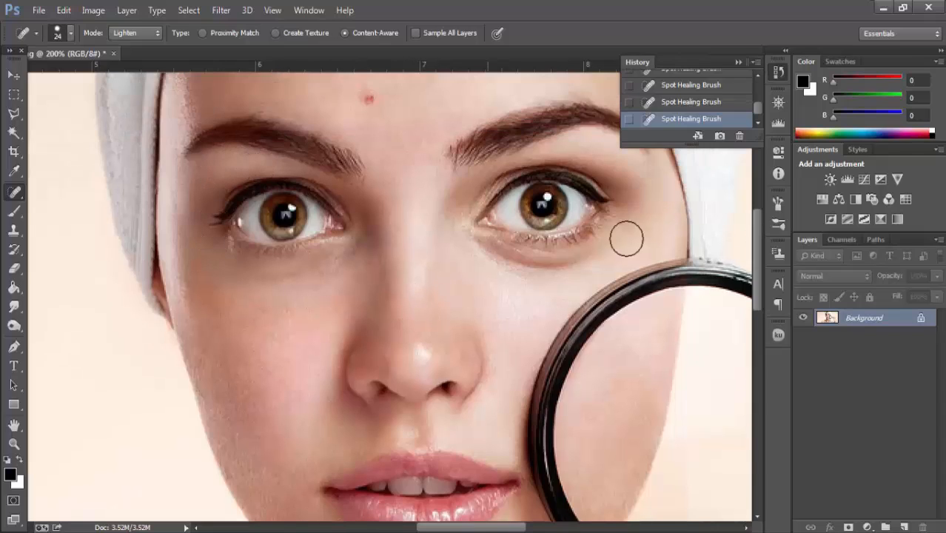
scroll(692, 96, up, 5)
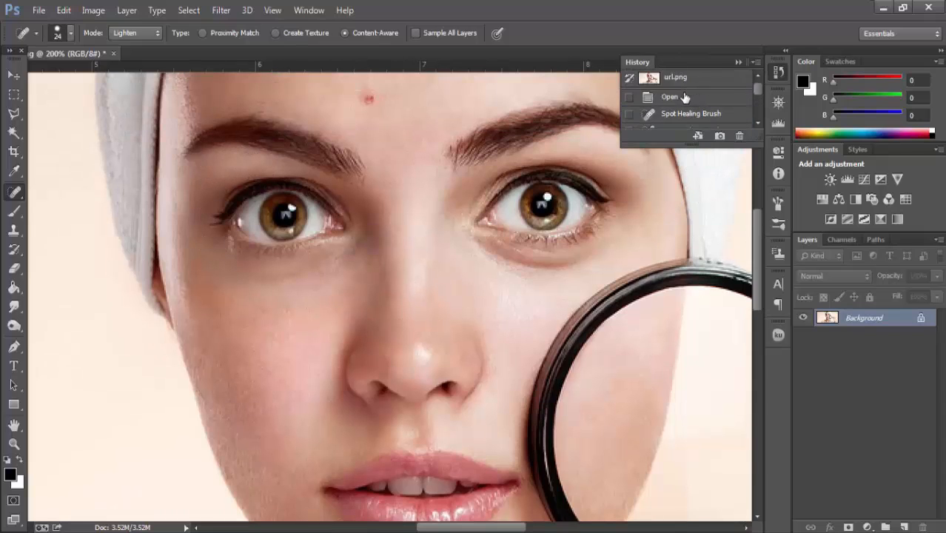
click(684, 97)
click(131, 37)
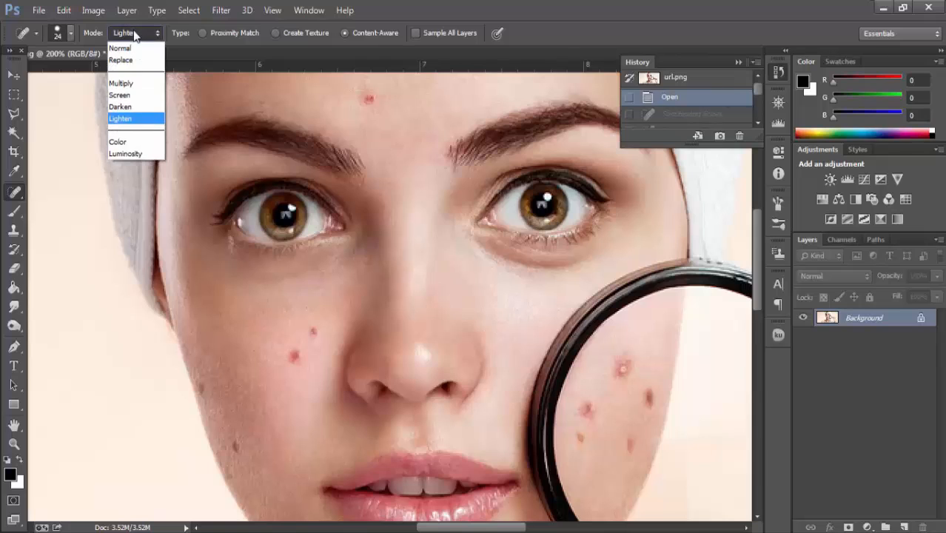
click(135, 143)
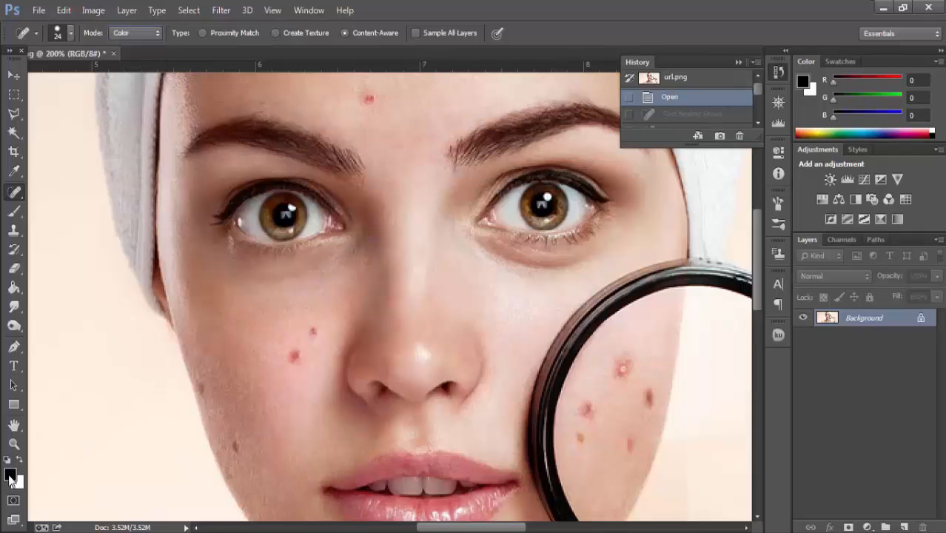
Apply the Spot Healing Brush in Color mode to the two red blemishes on the cheek beside the nose.
click(294, 356)
click(311, 333)
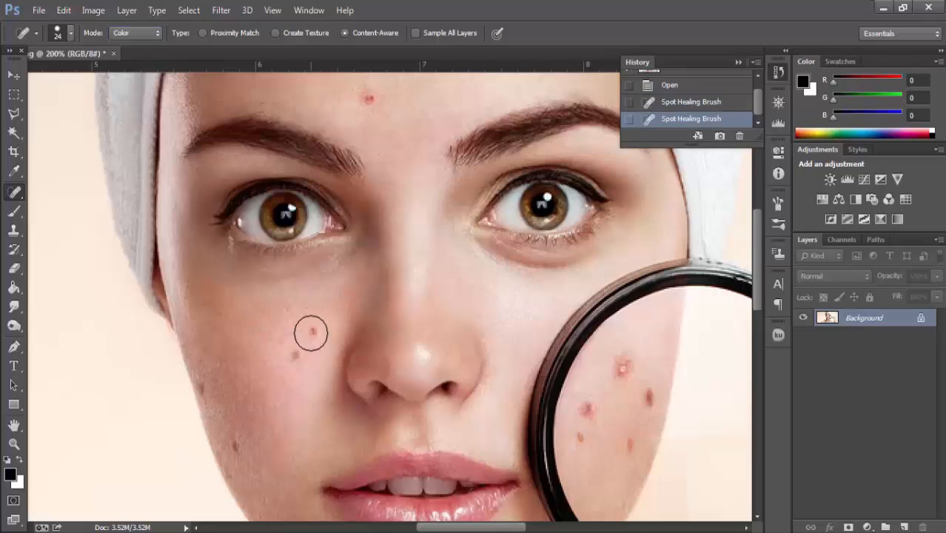
click(311, 335)
click(312, 335)
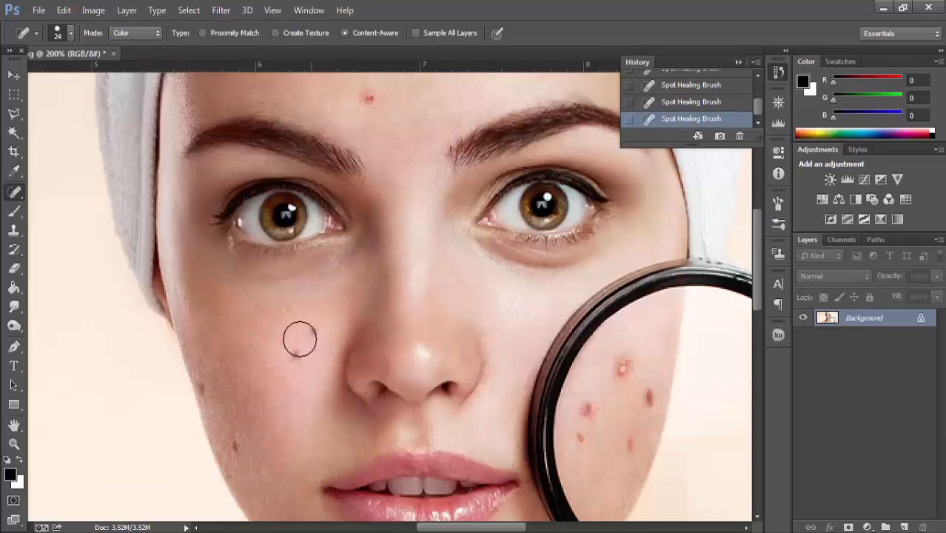
Revert the image to its Open state in the history and set the healing brush mode to Luminosity.
click(234, 442)
scroll(688, 97, up, 5)
click(669, 96)
click(154, 31)
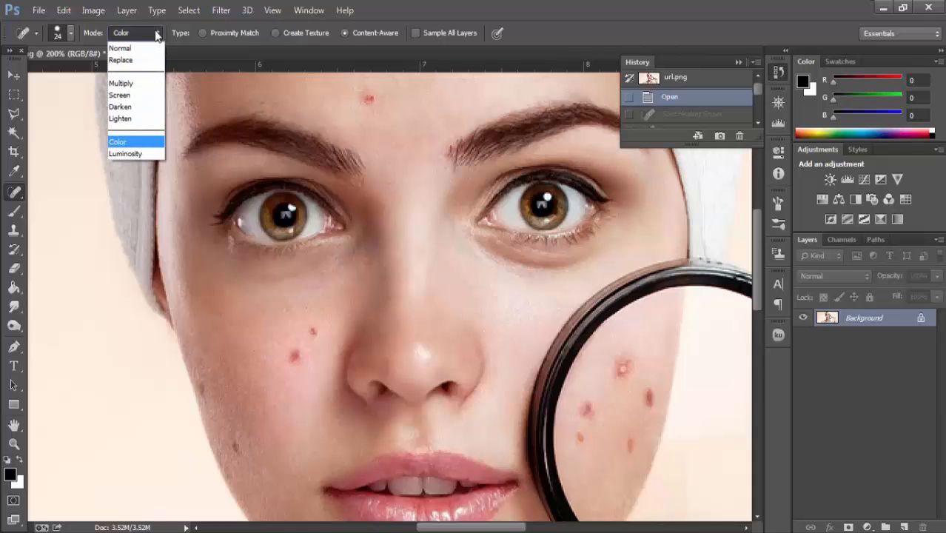
click(140, 152)
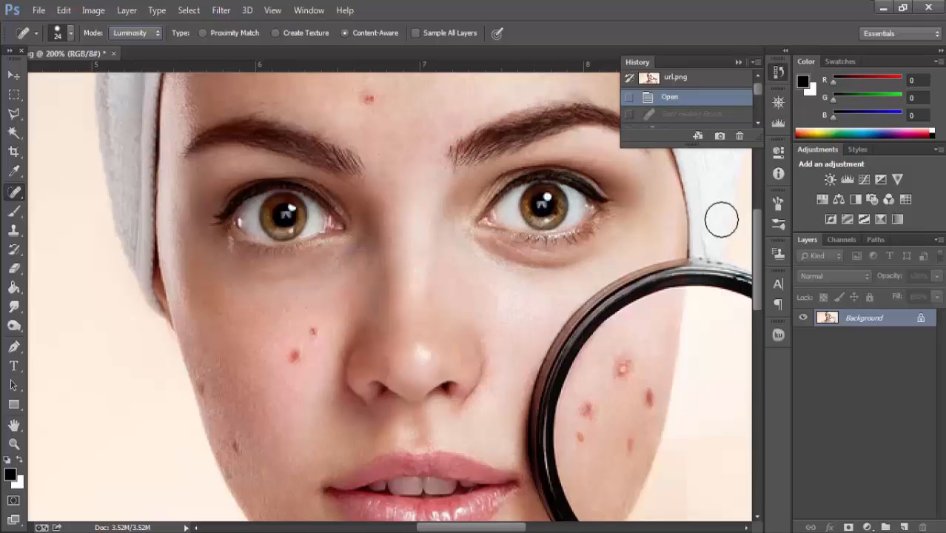
Heal the two blemishes on the cheek beside the nose and the five inside the magnifying glass in Luminosity mode.
drag(755, 233, 756, 241)
click(316, 290)
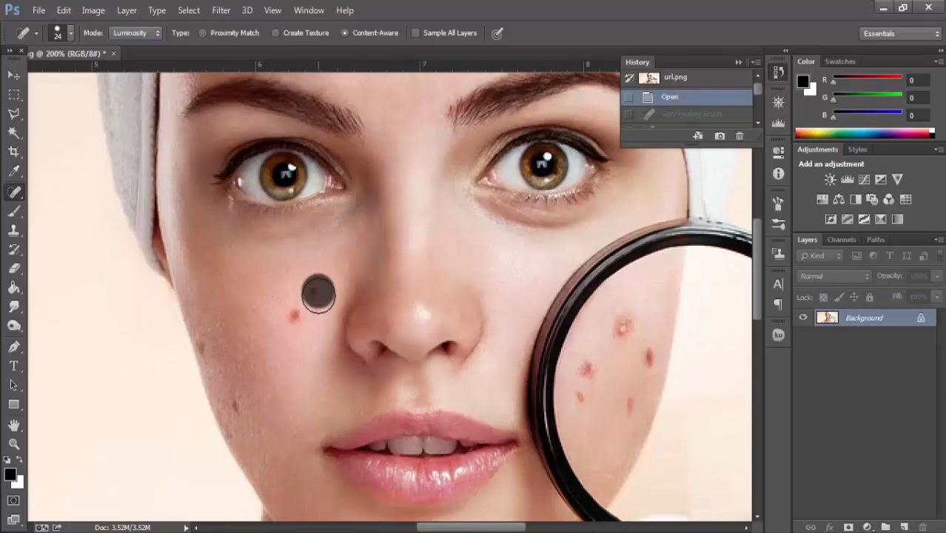
click(299, 321)
click(625, 325)
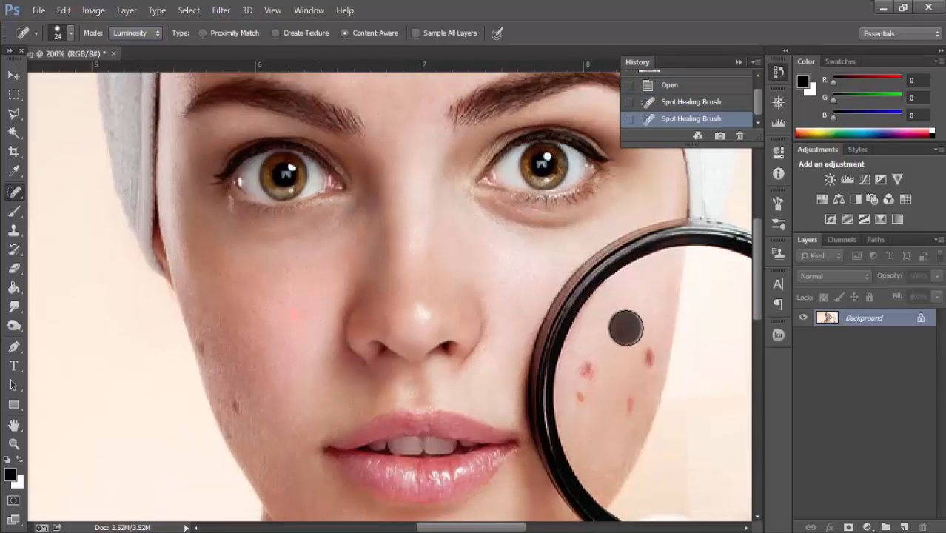
click(592, 368)
click(585, 393)
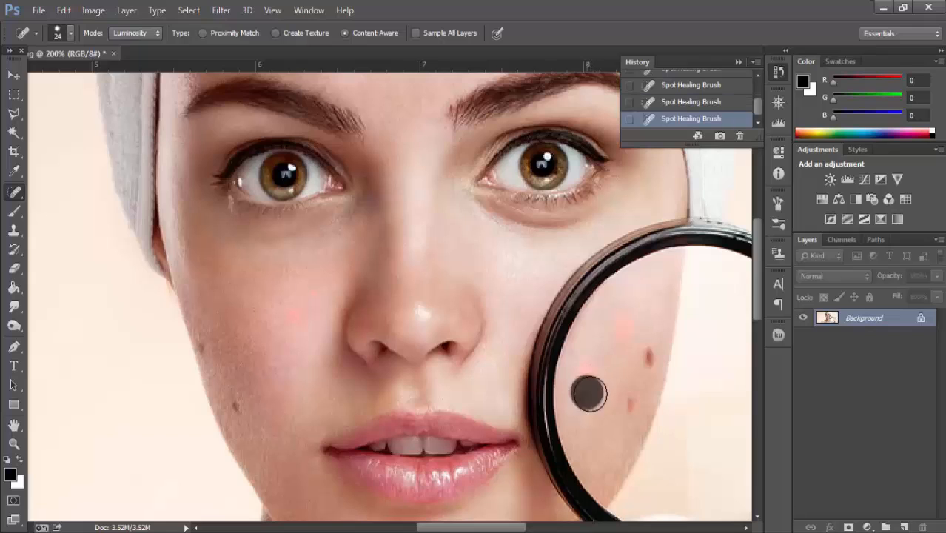
click(645, 359)
click(627, 400)
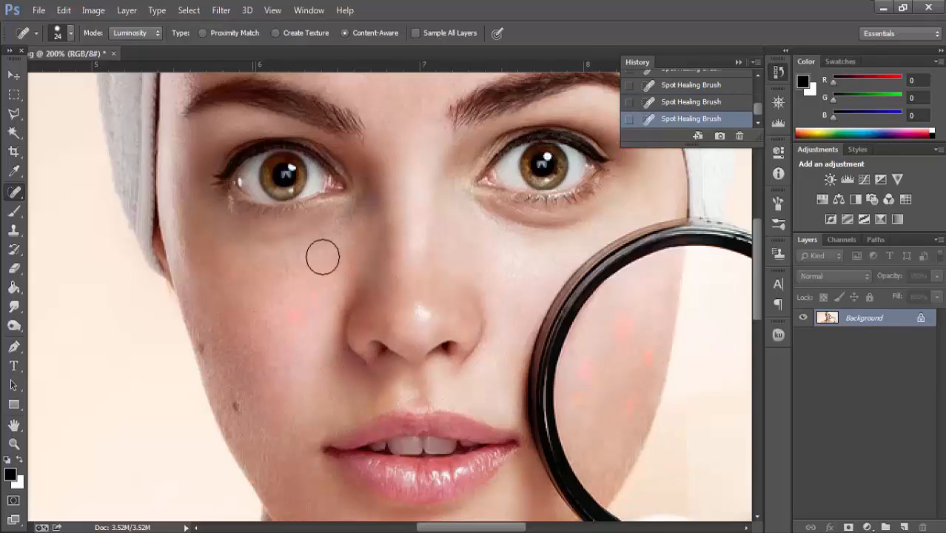
Heal the five red blemishes across the forehead with the Spot Healing Brush in Luminosity mode.
drag(758, 245, 762, 199)
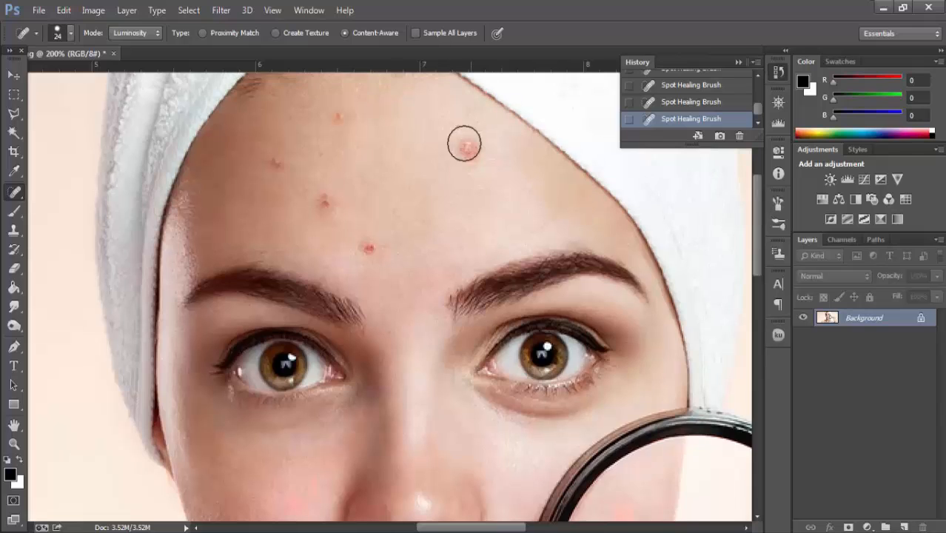
click(466, 147)
click(364, 255)
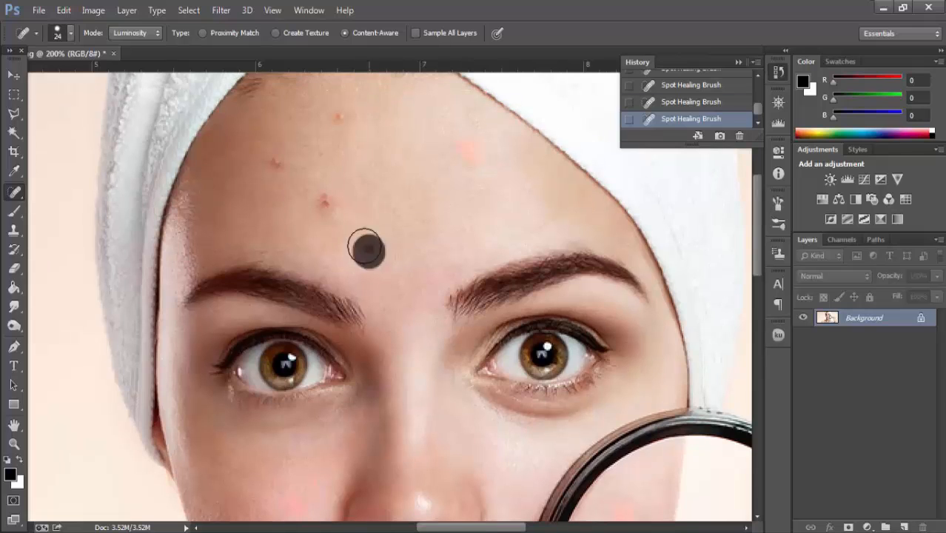
click(323, 196)
click(272, 159)
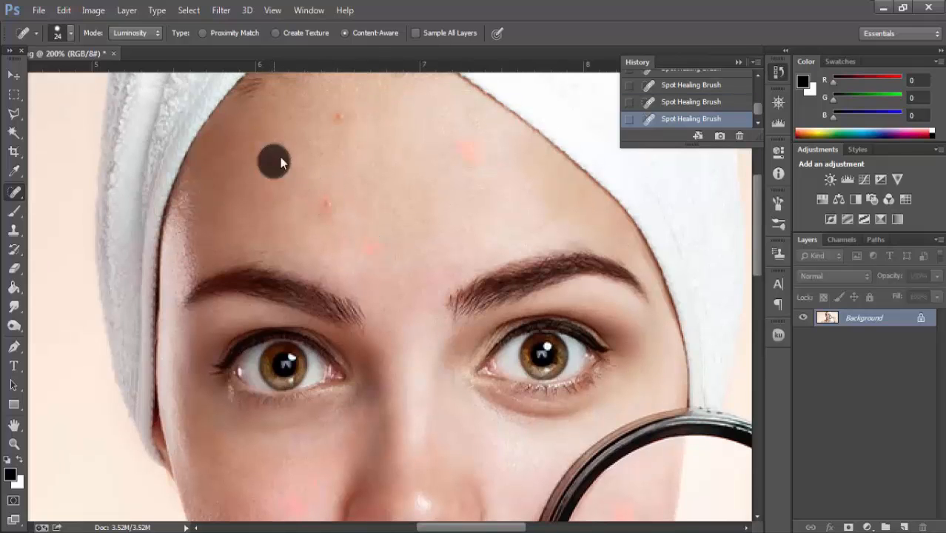
click(338, 112)
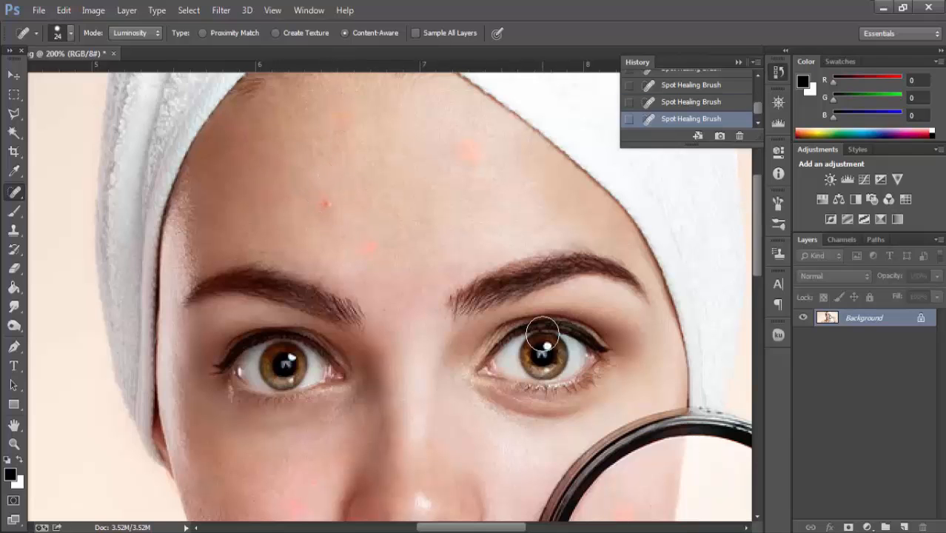
Examine the Luminosity-mode healing on the forehead up close and in the whole portrait.
key(ctrl+plus)
scroll(329, 195, up, 3)
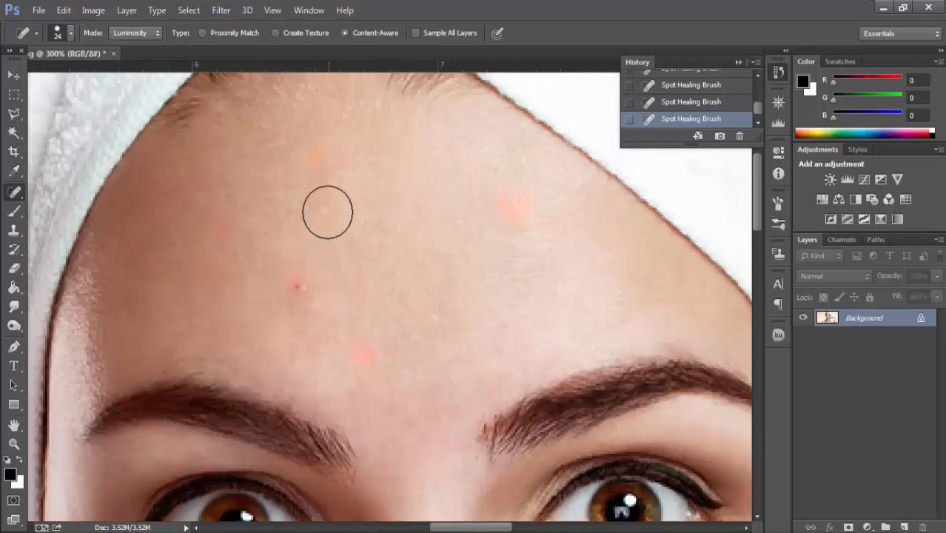
scroll(266, 235, down, 5)
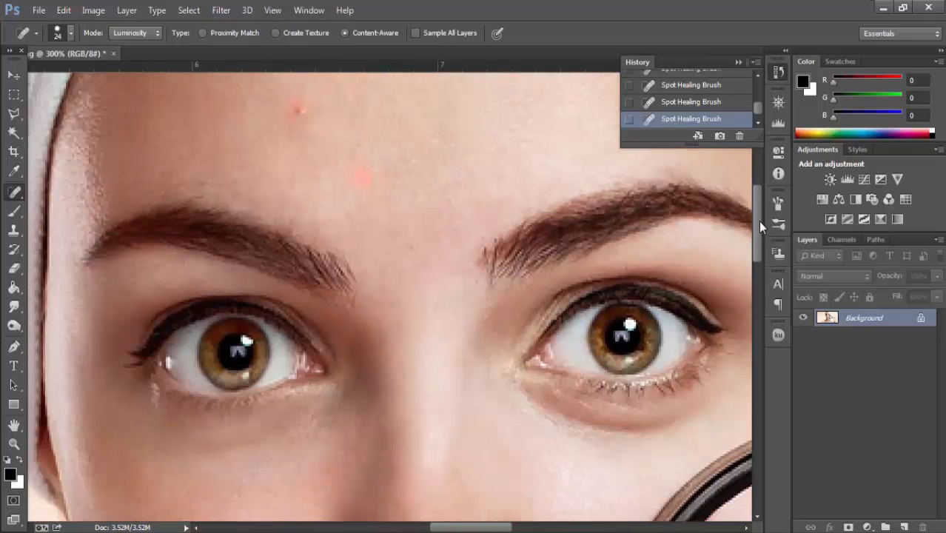
drag(760, 226, 773, 201)
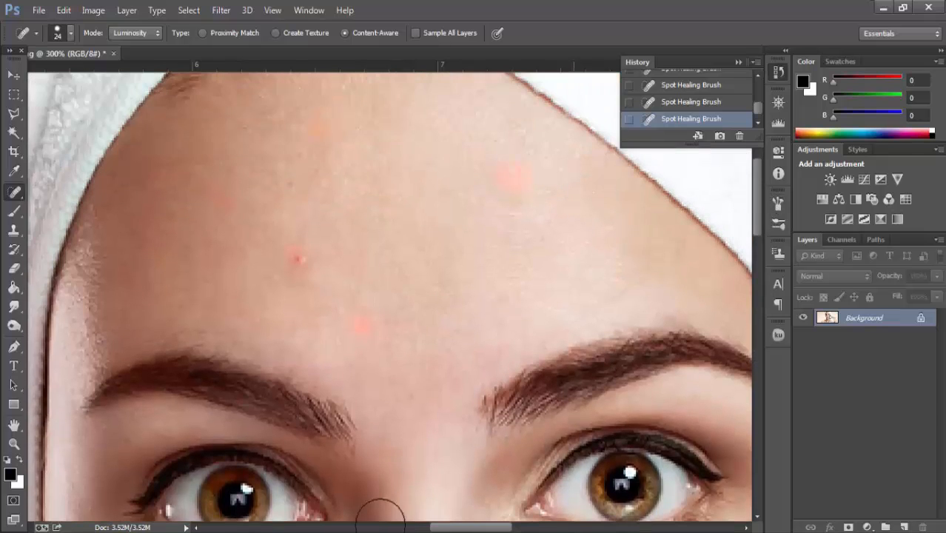
key(ctrl+plus)
key(ctrl+minus)
key(ctrl+minus)
key(ctrl+minus)
key(ctrl+minus)
key(ctrl+minus)
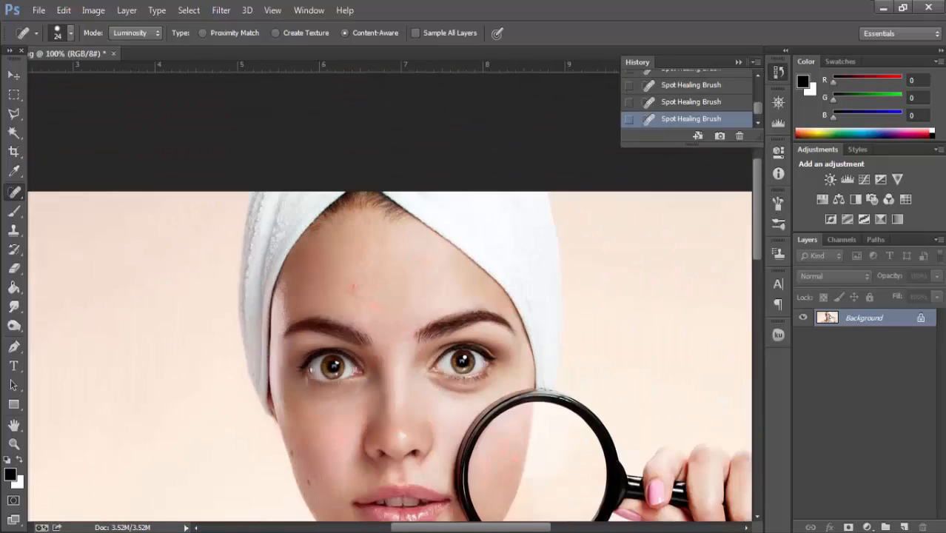
Set the spot healing brush mode to Normal and switch to the Healing Brush Tool.
click(136, 33)
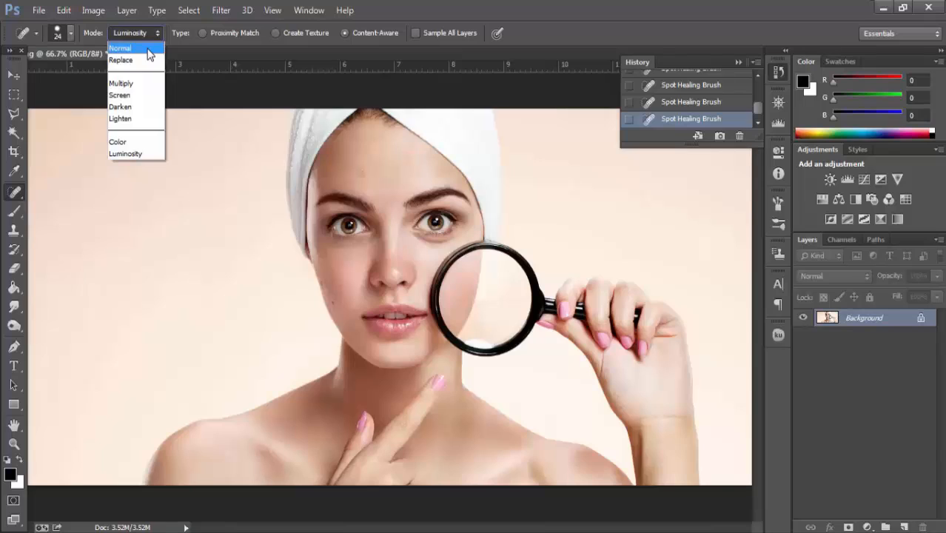
click(148, 48)
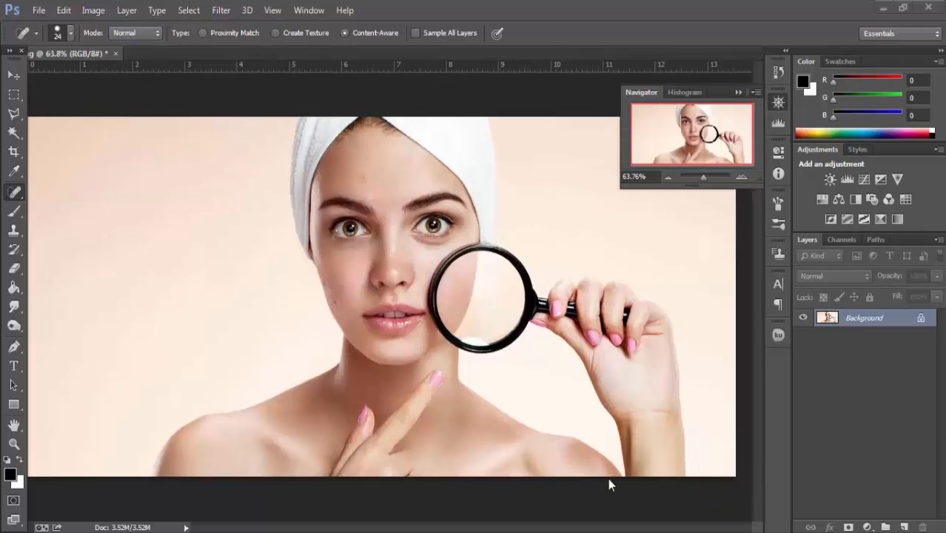
click(19, 192)
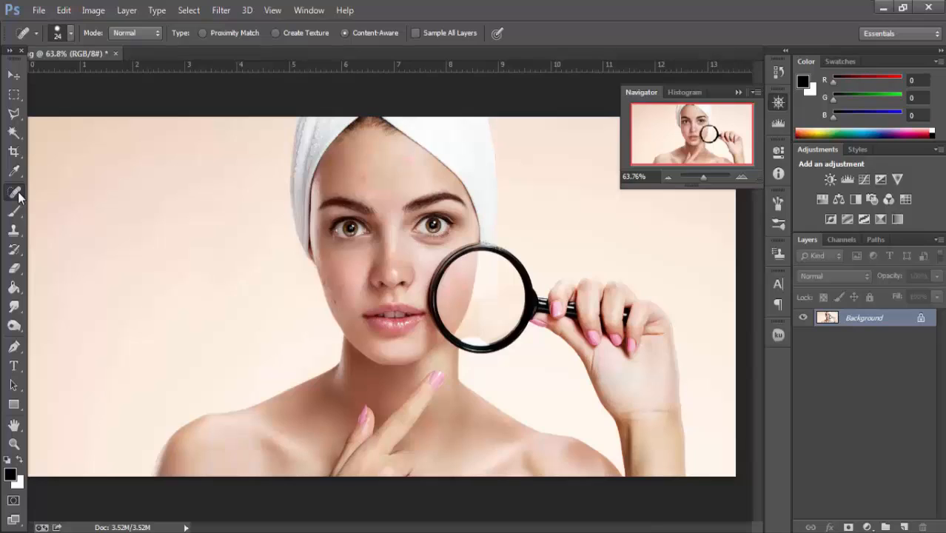
right_click(18, 193)
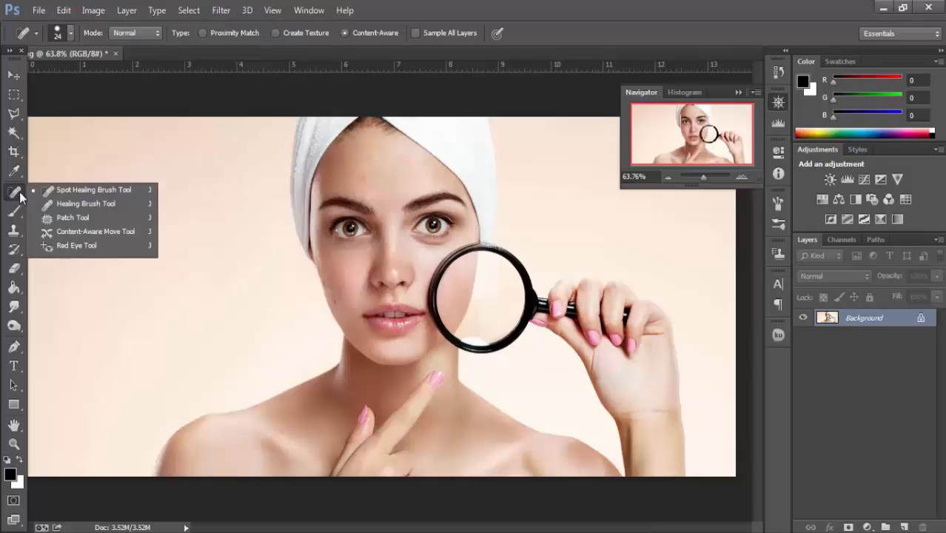
click(109, 202)
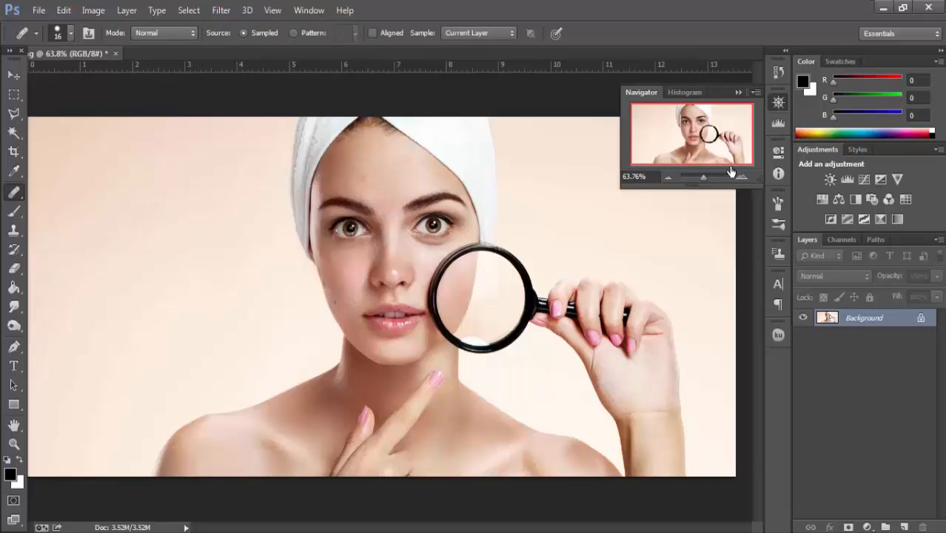
Revert the image to its Open state in the history.
click(778, 71)
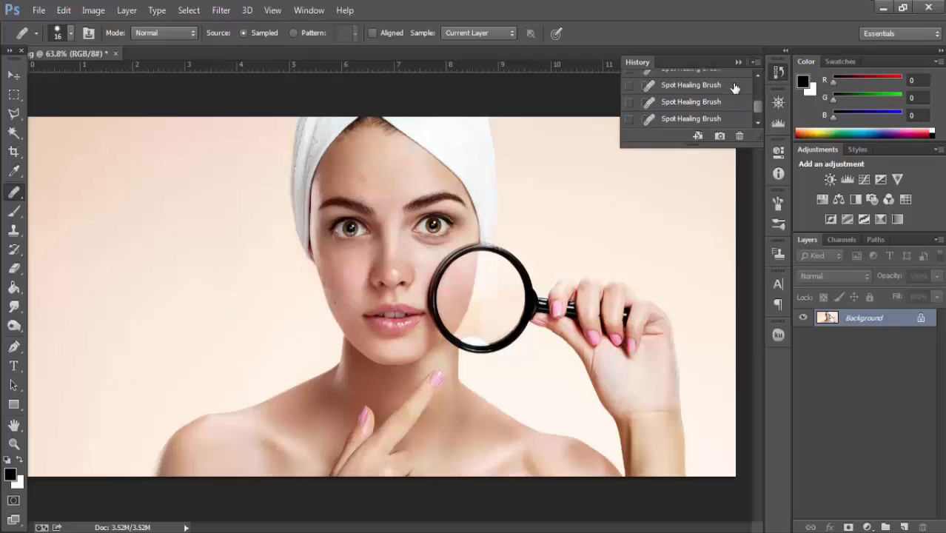
scroll(734, 93, up, 5)
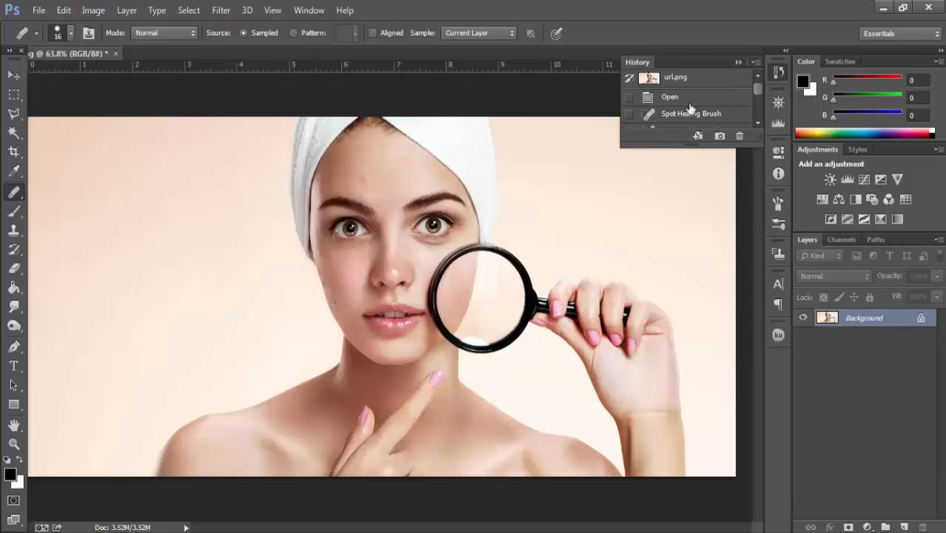
click(687, 98)
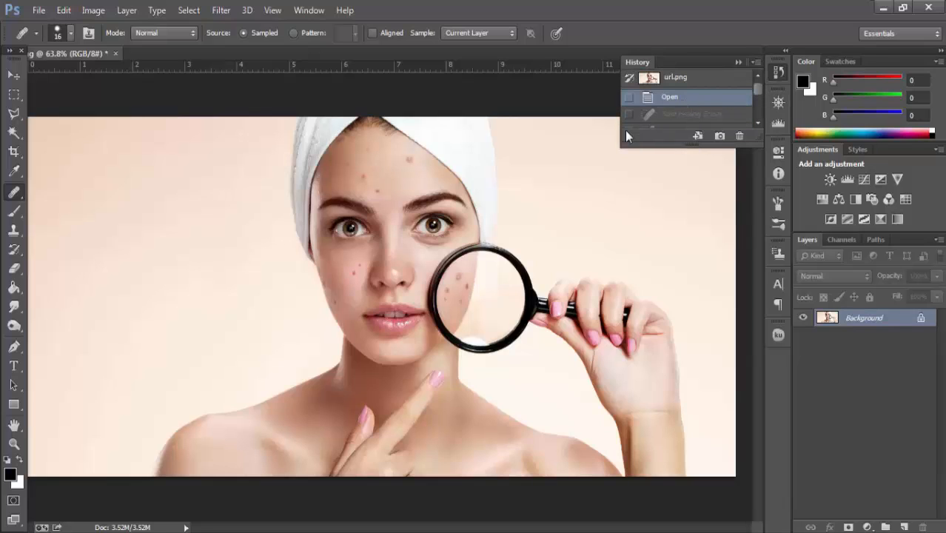
Heal the larger red blemish on the cheek beside the nose with the Healing Brush, using sampled skin.
key(ctrl+plus)
key(ctrl+plus)
key(ctrl+plus)
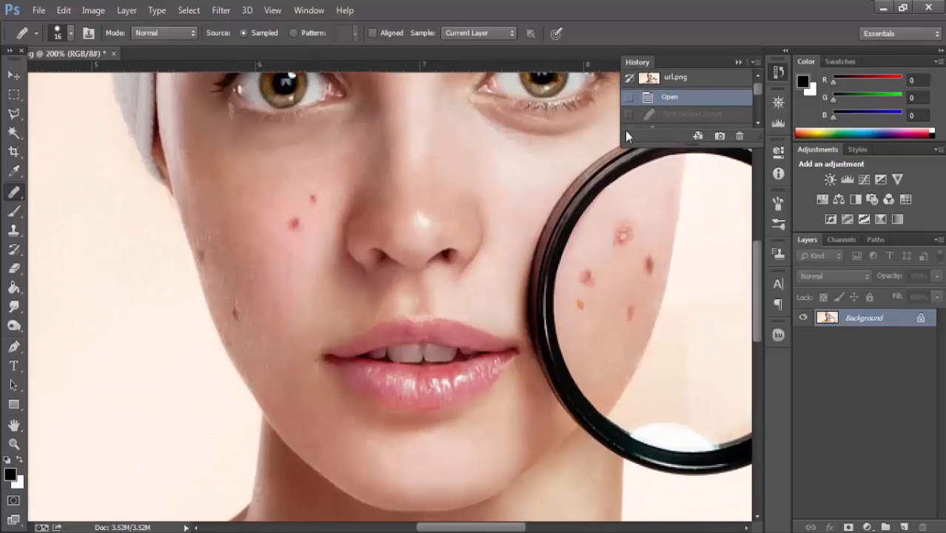
key(ctrl+plus)
scroll(282, 236, up, 1)
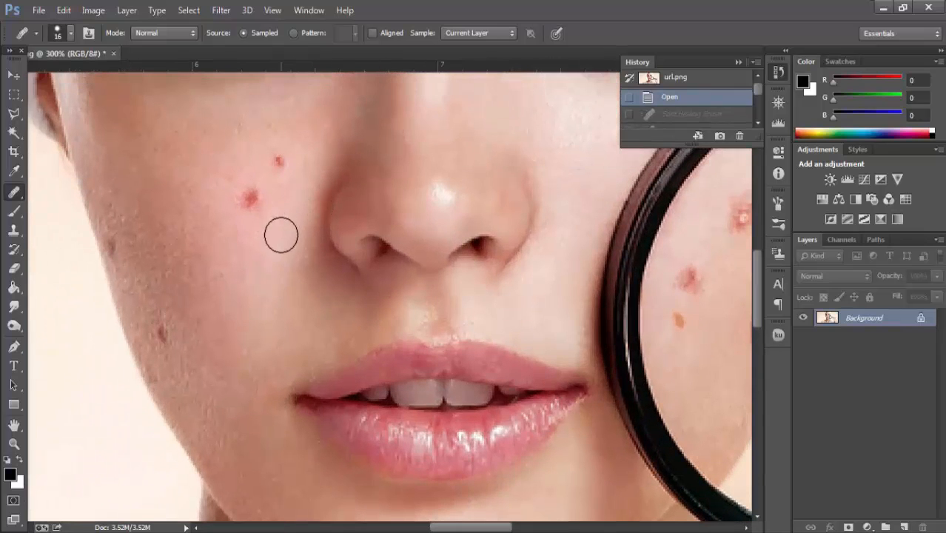
click(255, 200)
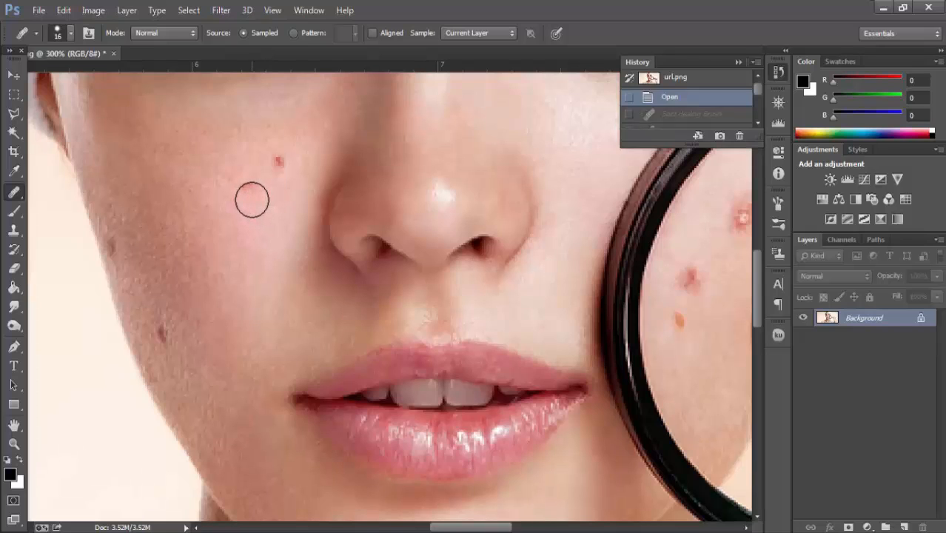
click(252, 200)
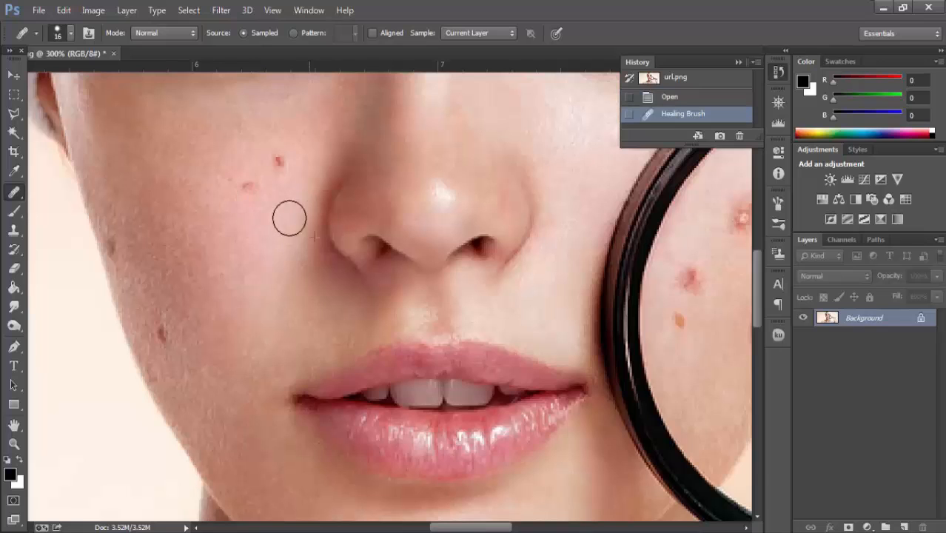
Sample clean skin just below the smaller red blemish beside the nose and heal the blemish with it.
scroll(381, 228, up, 1)
scroll(383, 224, up, 1)
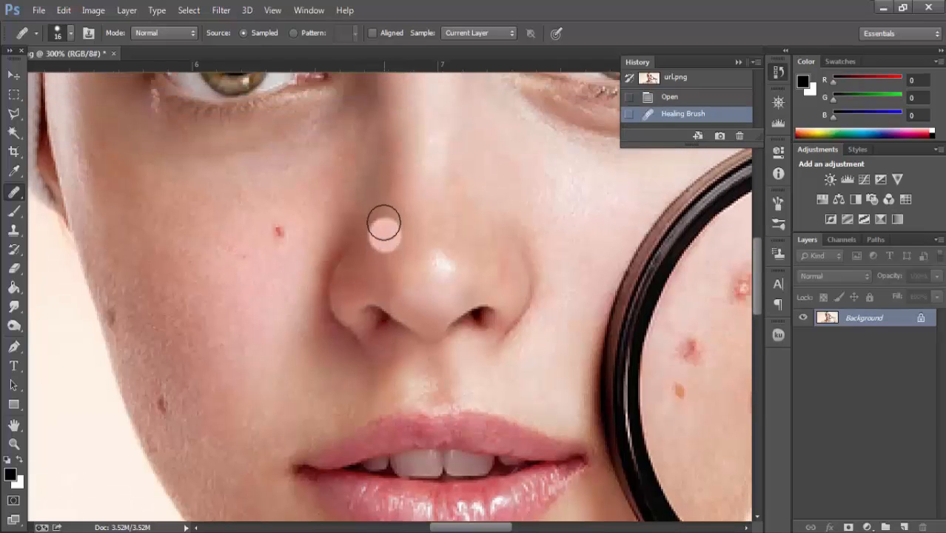
scroll(297, 300, up, 1)
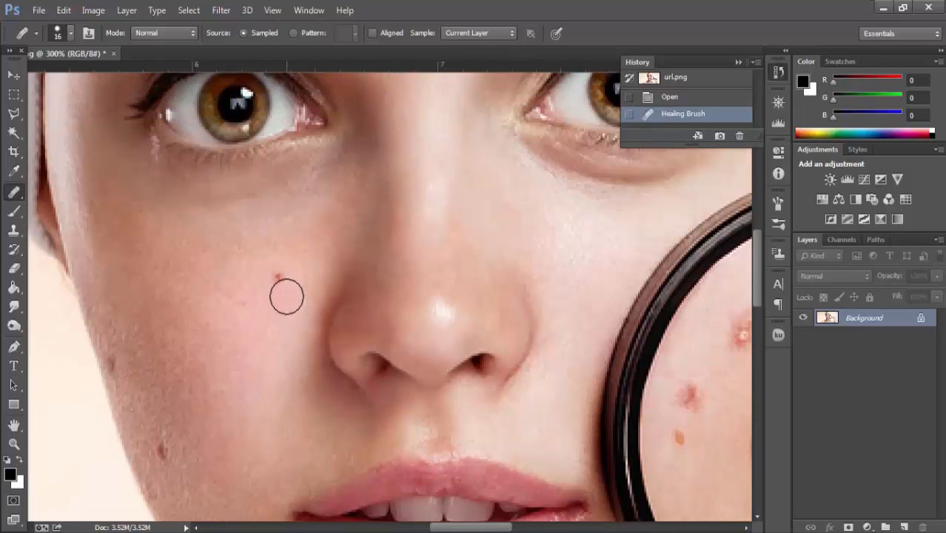
alt+click(286, 301)
click(279, 276)
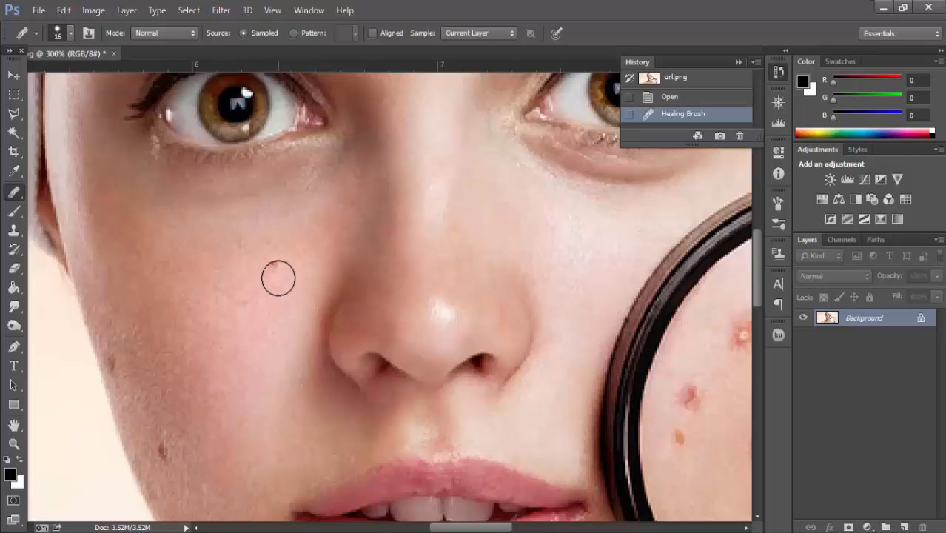
Sample clean skin next to the lowest red blemish on the forehead, between the eyebrows, and heal the blemish with it.
drag(362, 298, 375, 290)
scroll(375, 290, up, 6)
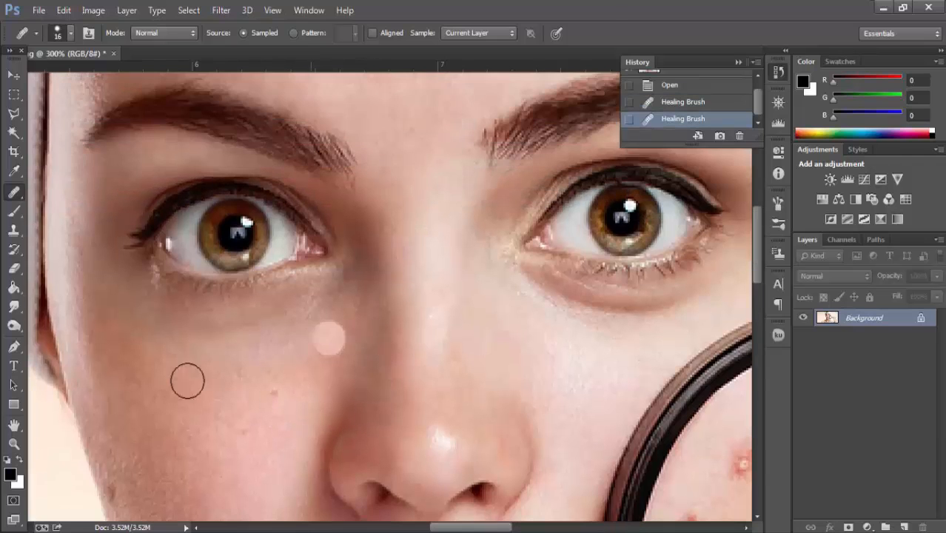
scroll(382, 204, up, 2)
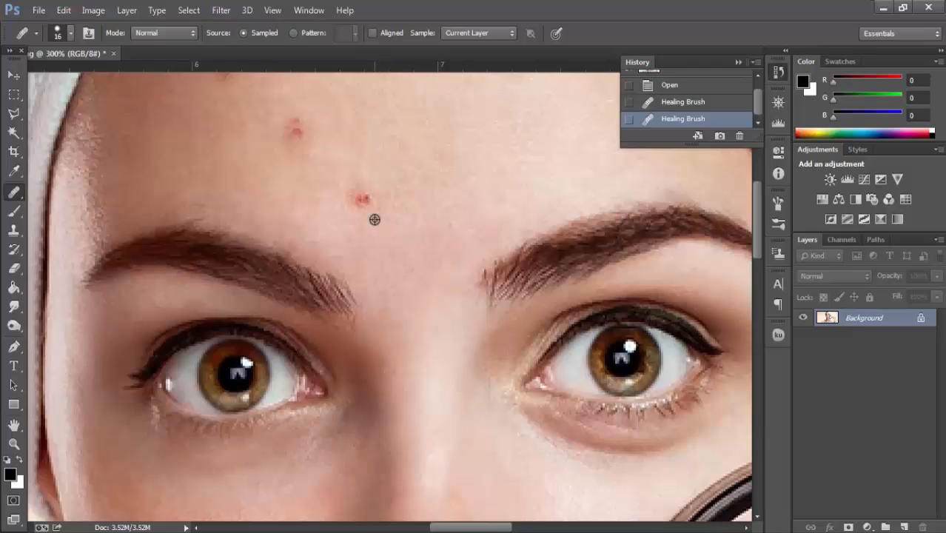
alt+click(374, 214)
click(361, 200)
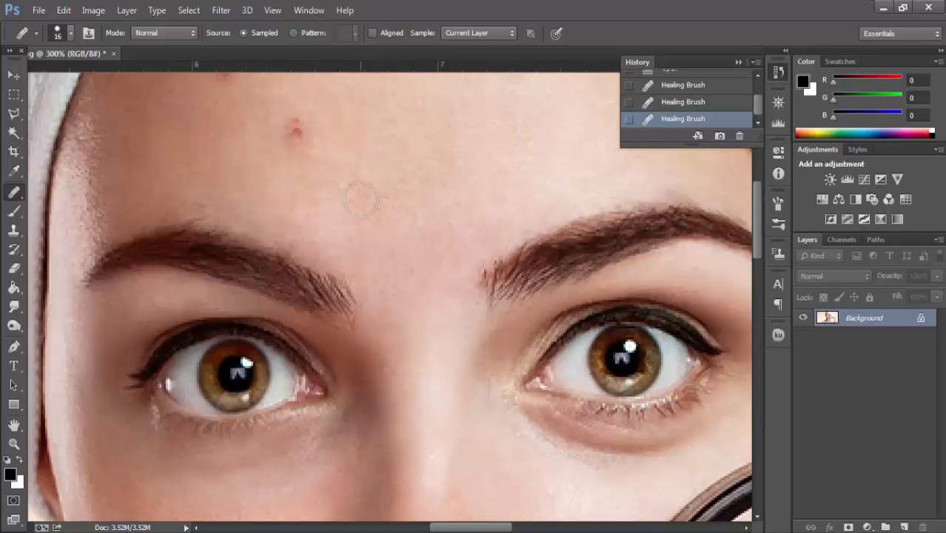
Heal the next red blemish up on the forehead, above the inner eyebrow, with skin sampled just below it.
scroll(270, 181, up, 1)
scroll(269, 181, up, 2)
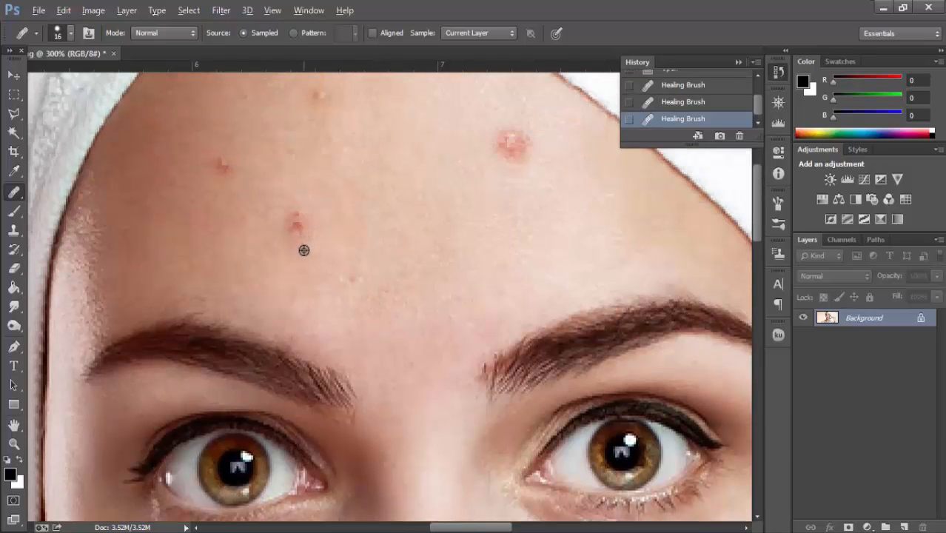
click(290, 215)
scroll(207, 200, up, 2)
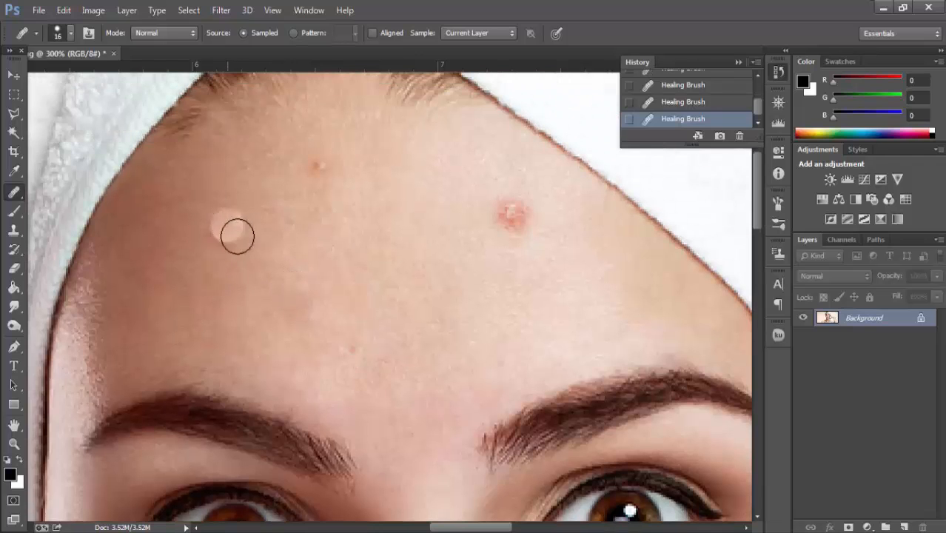
click(348, 210)
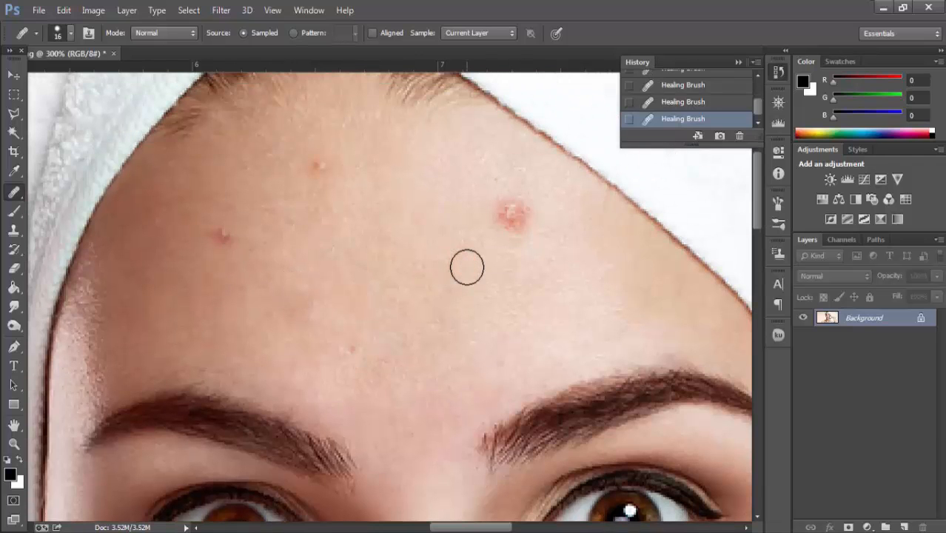
Review the Healing Brush's size and hardness settings and its list of blending modes with the portrait at 100% zoom.
key(ctrl+1)
scroll(467, 267, up, 3)
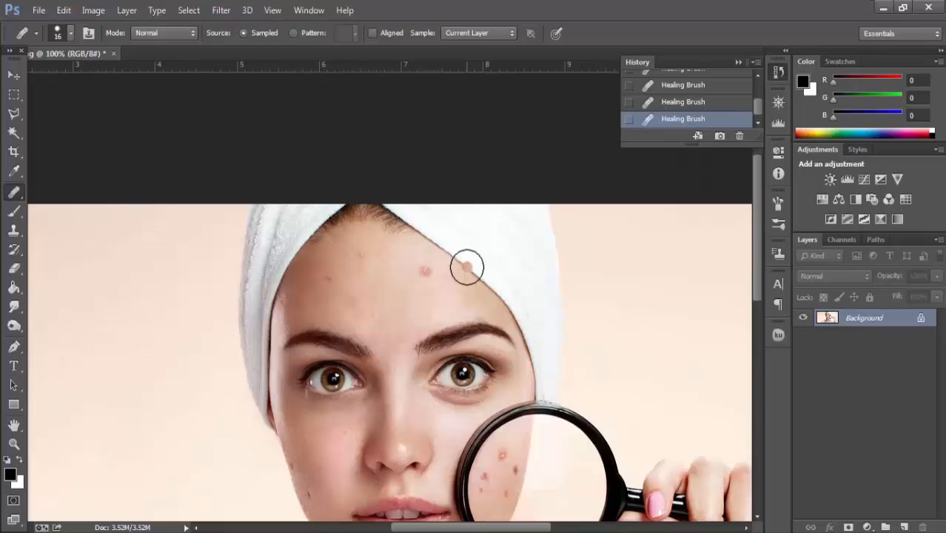
click(466, 267)
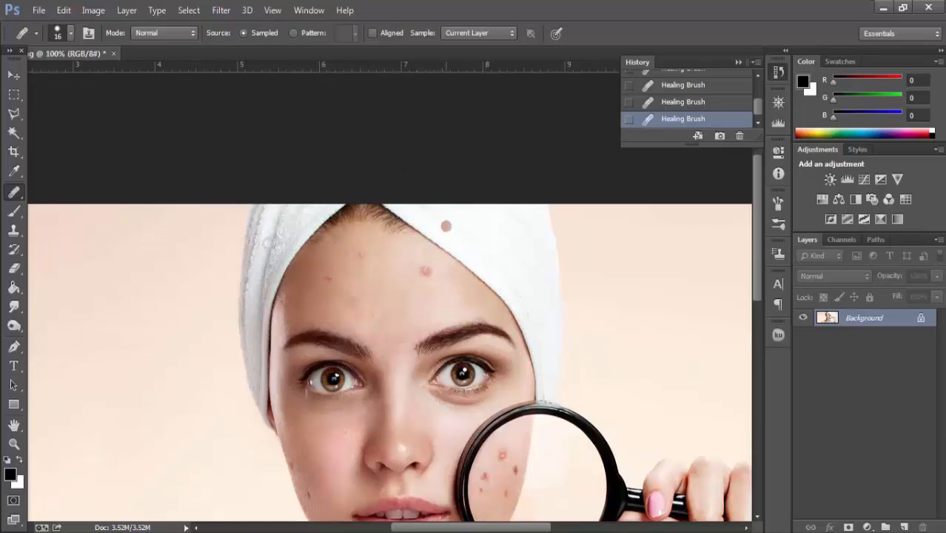
click(70, 33)
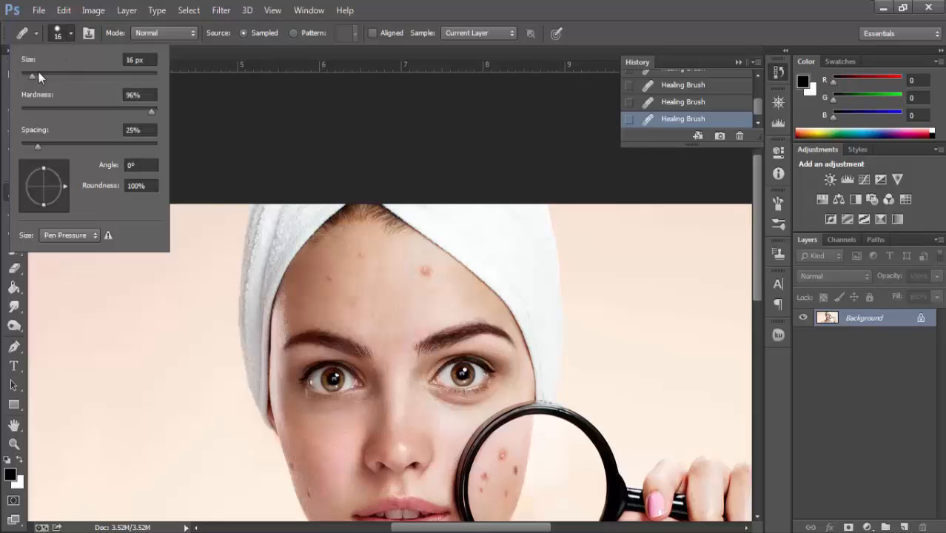
click(69, 31)
click(166, 33)
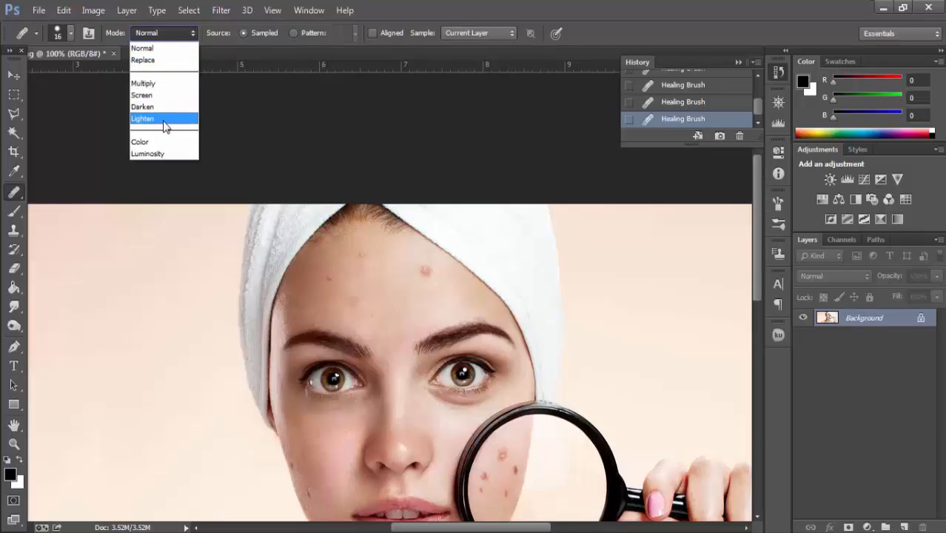
click(172, 34)
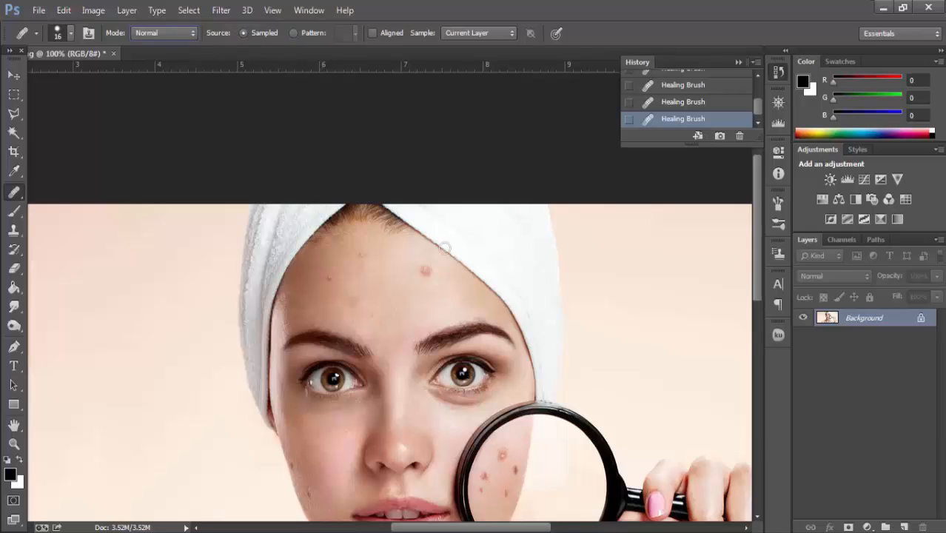
Set the Healing Brush source to Pattern and test the default blue pattern on the large forehead blemish, reverting the stroke.
click(298, 33)
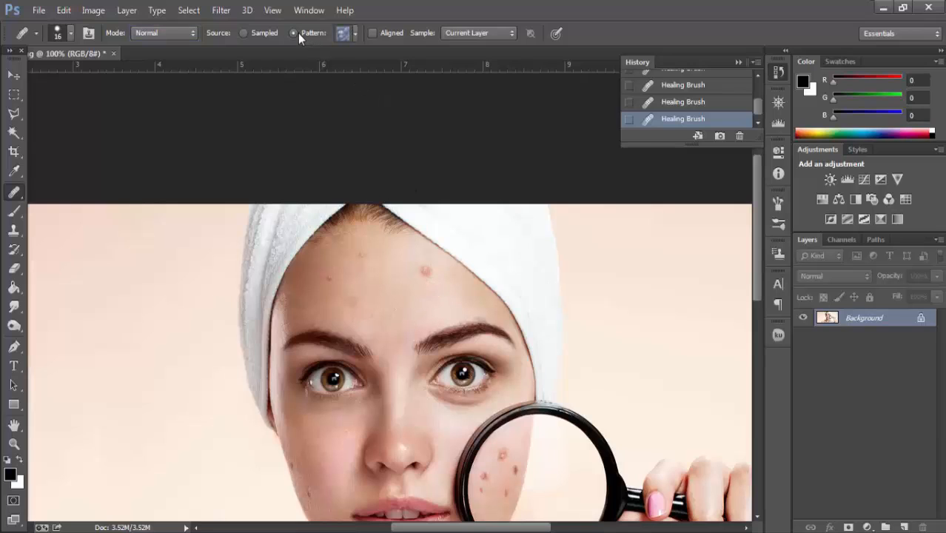
click(356, 33)
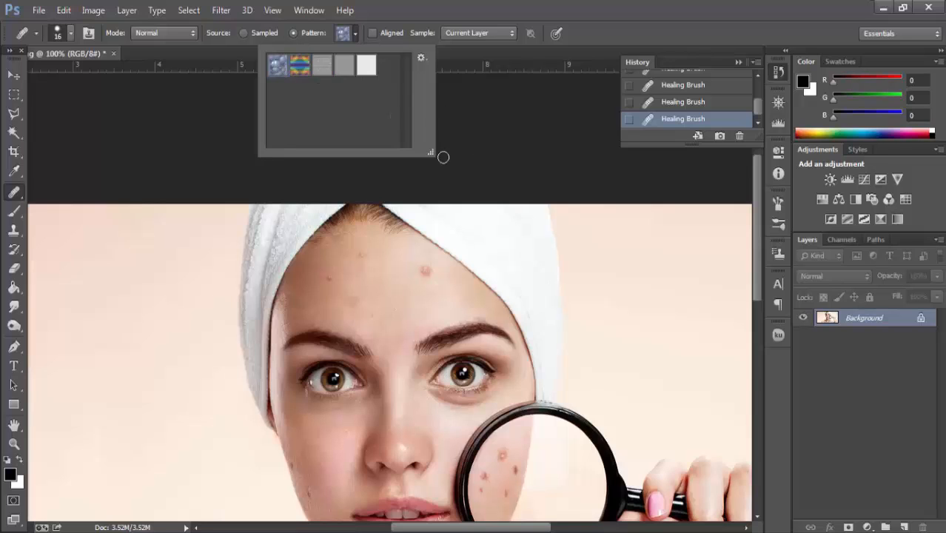
drag(421, 274, 405, 278)
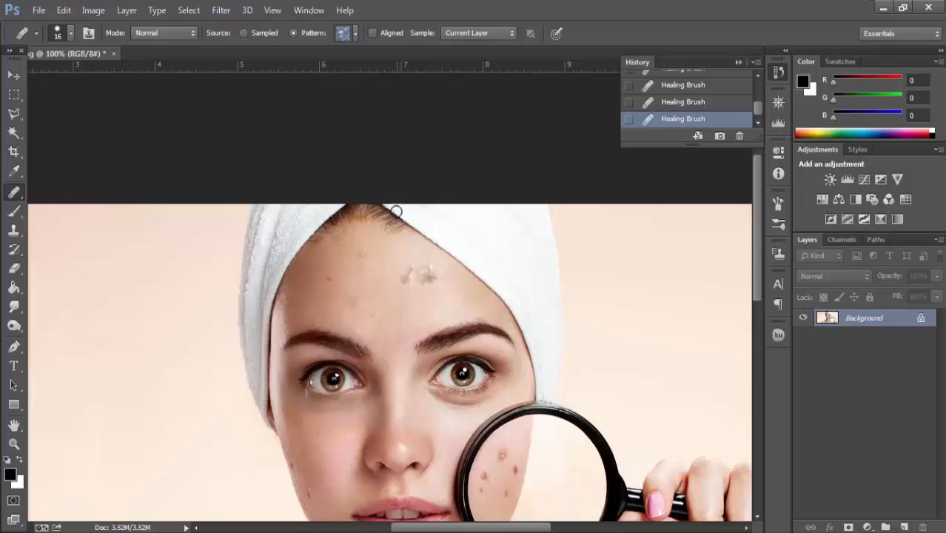
click(672, 104)
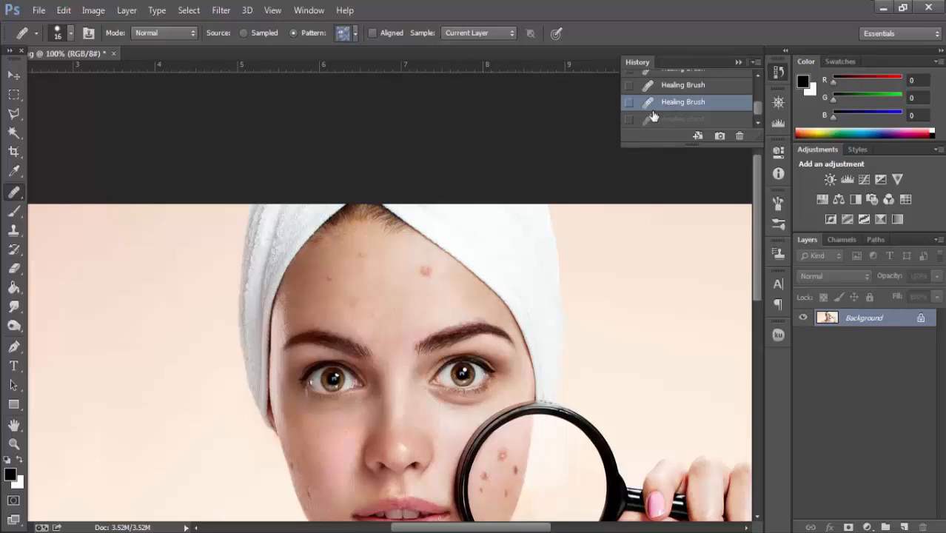
Select a small rectangle of clean forehead skin below the large blemish with the Rectangular Marquee and copy it.
scroll(406, 148, down, 2)
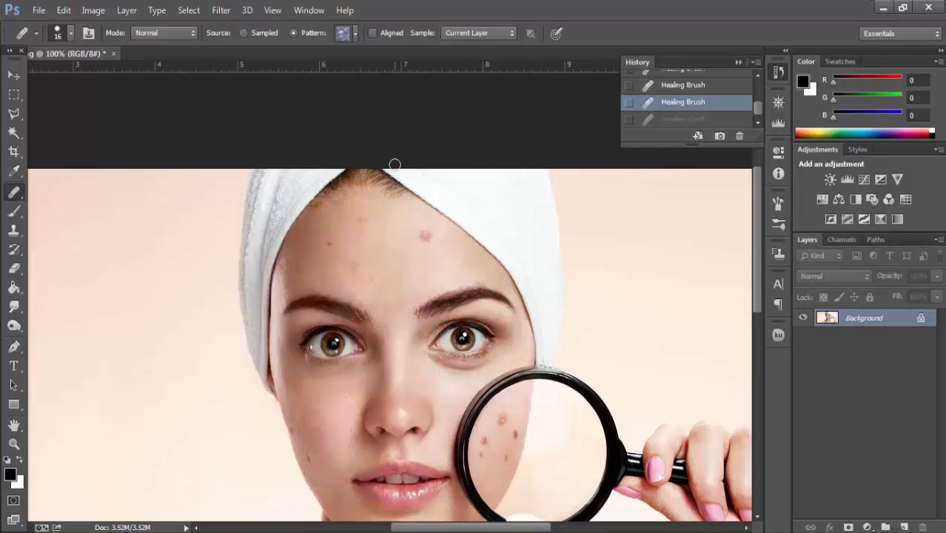
scroll(394, 164, down, 3)
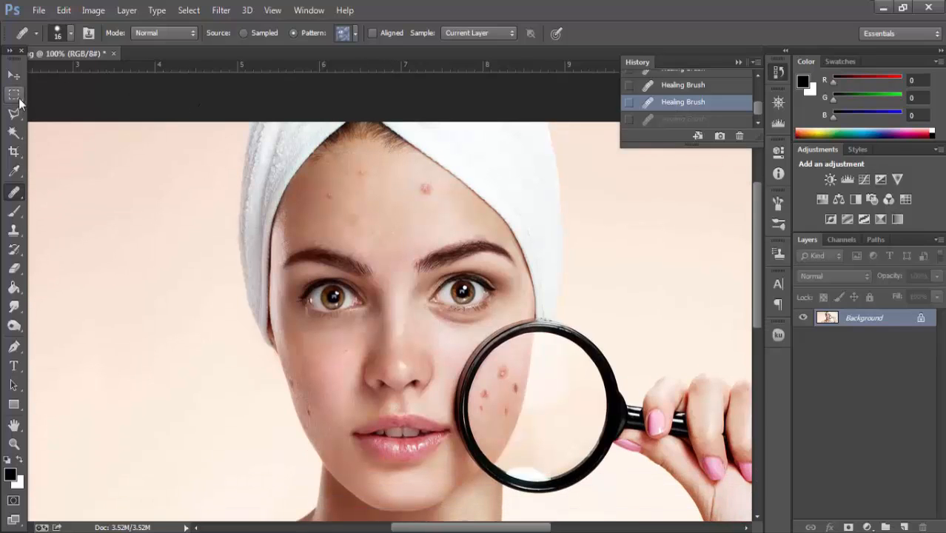
click(14, 95)
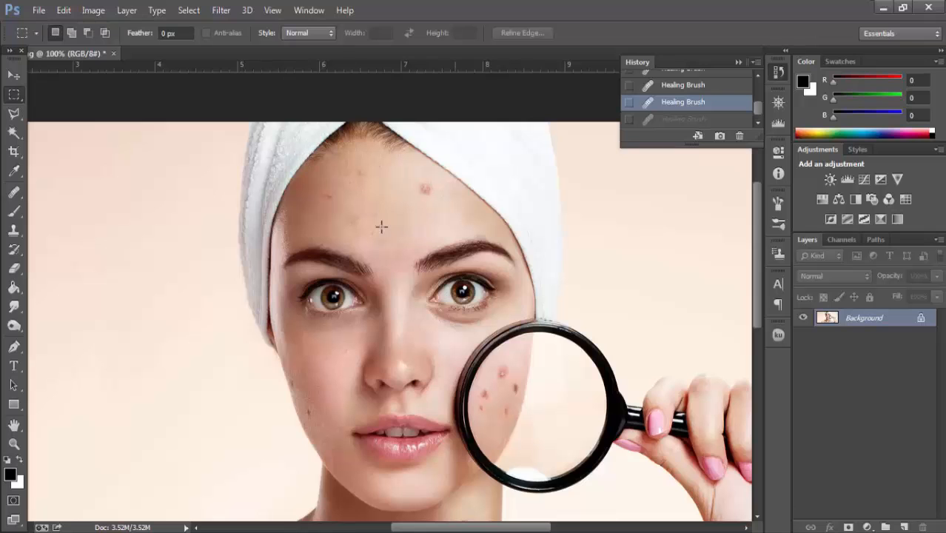
key(ctrl+plus)
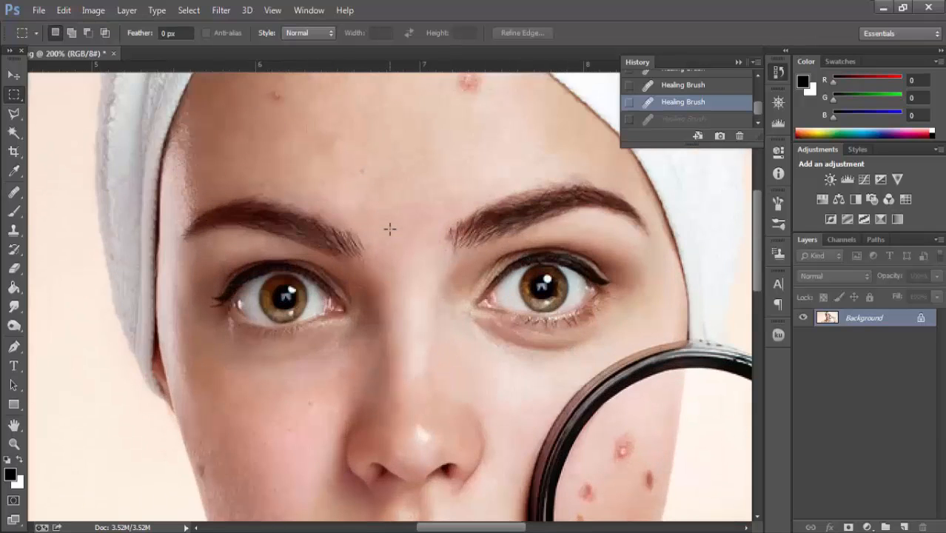
key(ctrl+plus)
scroll(436, 269, up, 5)
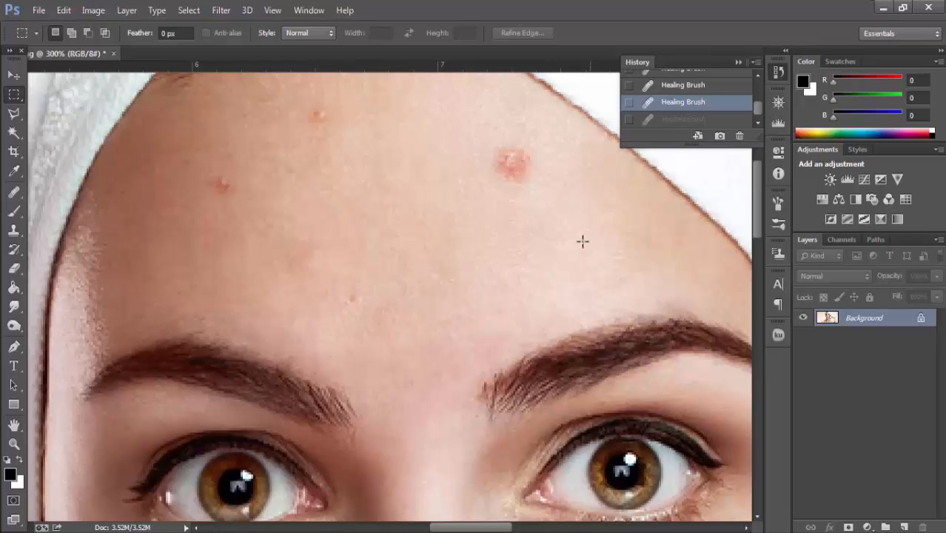
drag(583, 242, 524, 280)
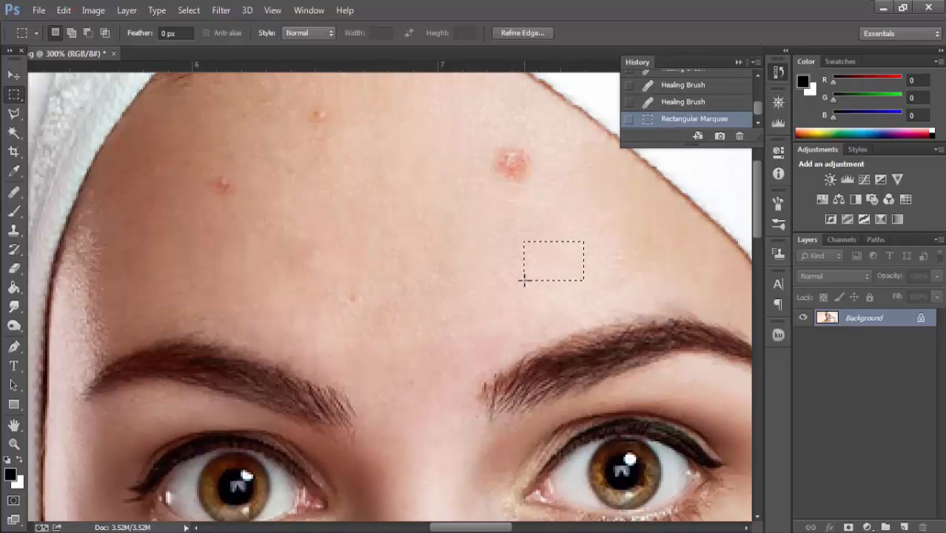
click(68, 10)
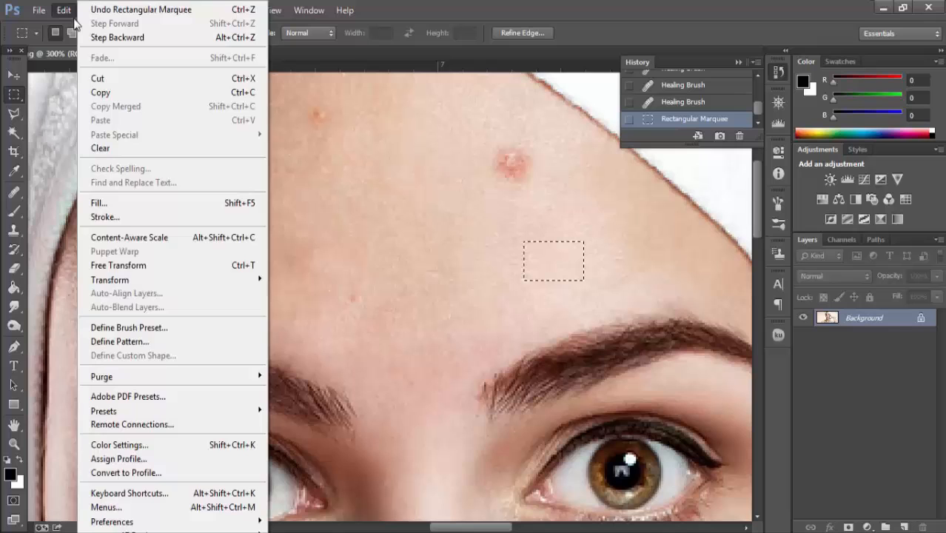
click(107, 91)
Create a 29 × 18 px document named "pattern new" from the Clipboard preset and paste the copied skin into it.
click(38, 12)
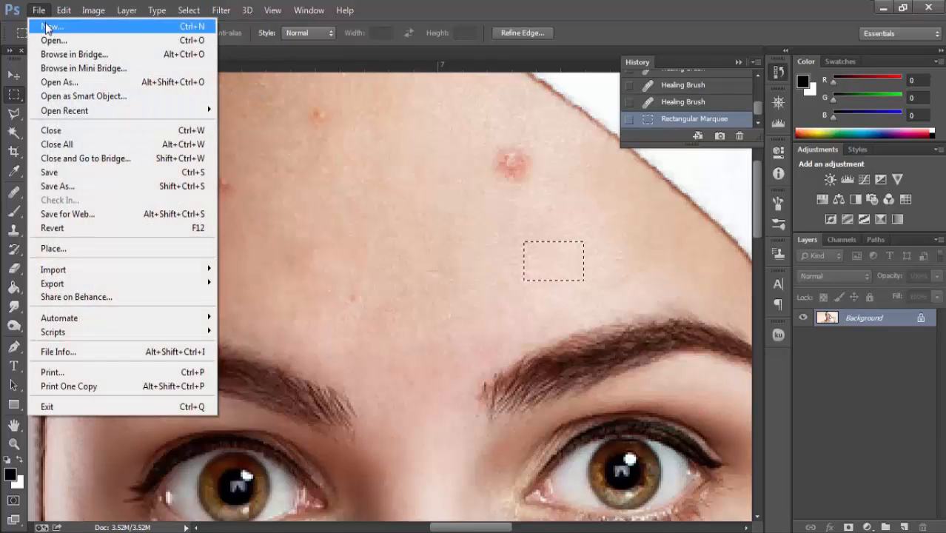
click(43, 23)
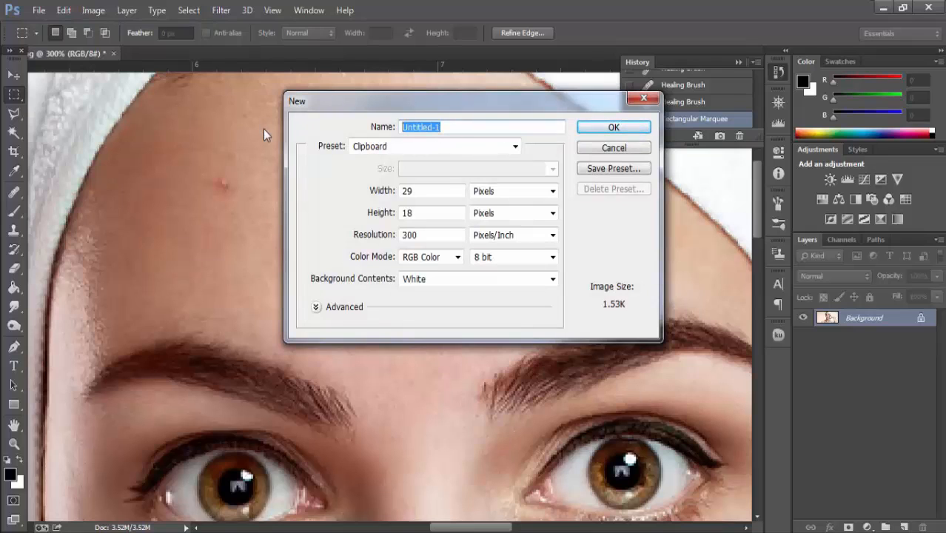
text(pattern new)
click(613, 127)
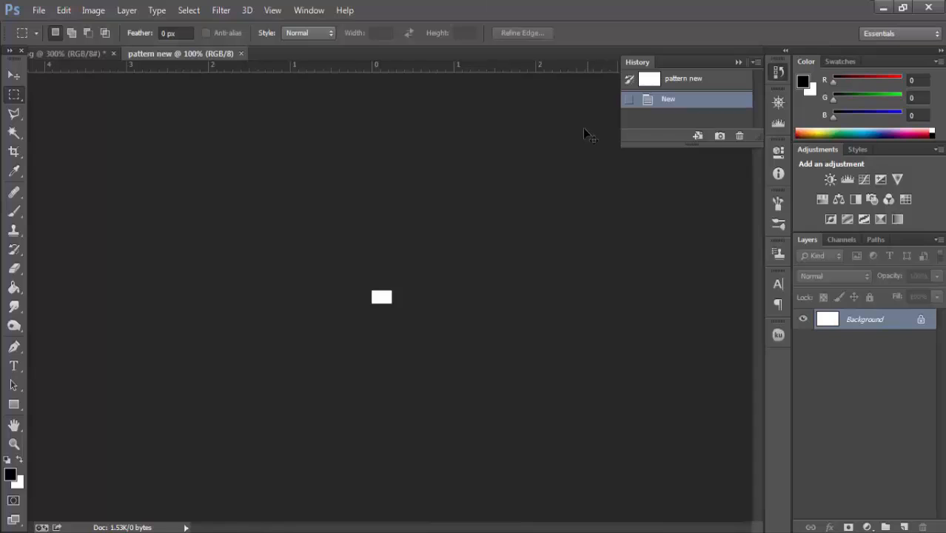
key(ctrl+v)
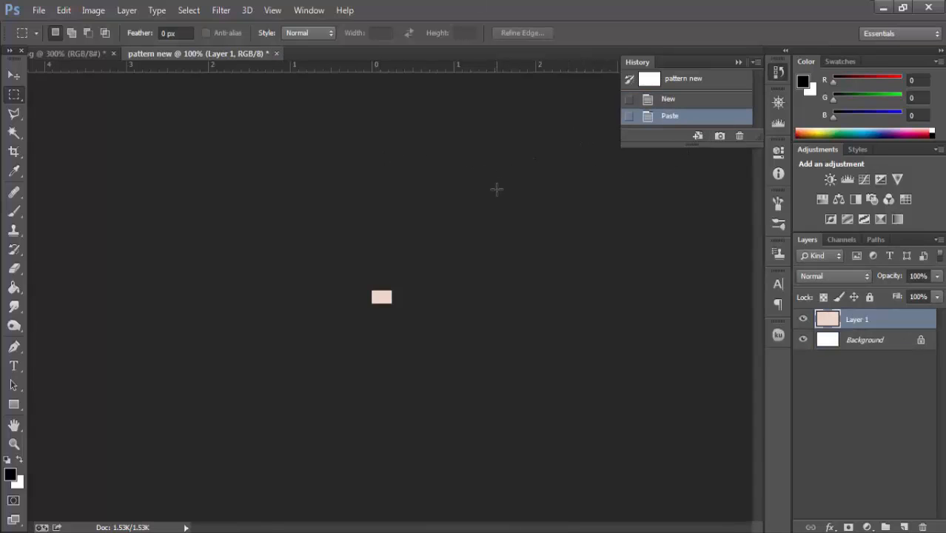
key(ctrl+plus)
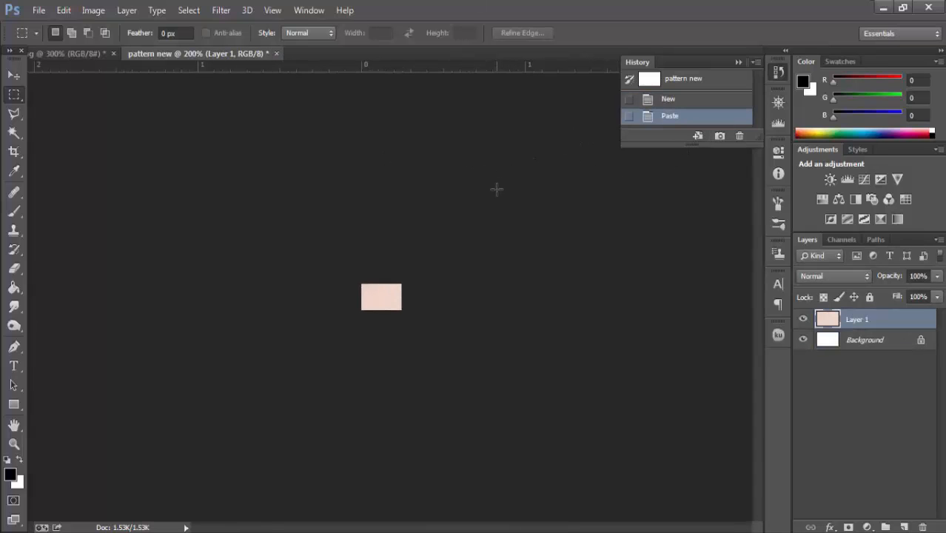
click(70, 15)
click(80, 141)
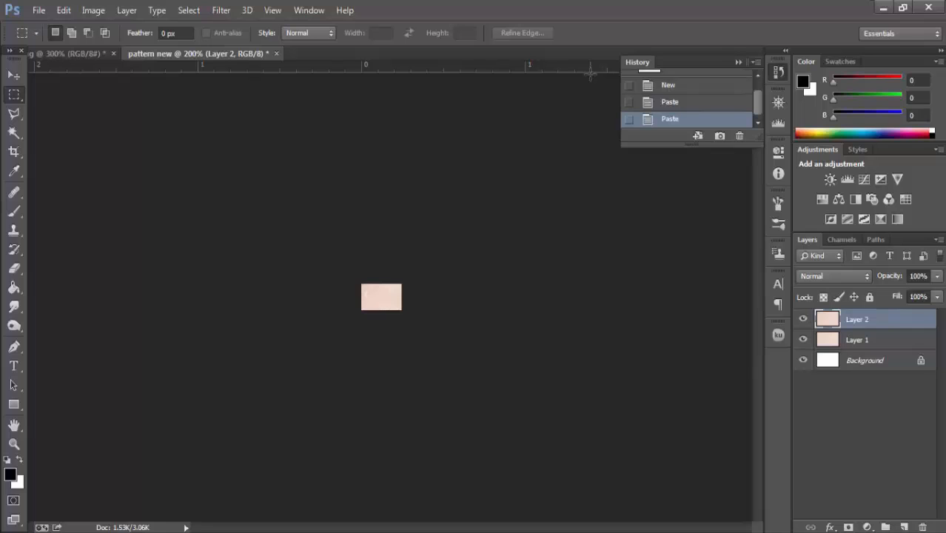
click(666, 103)
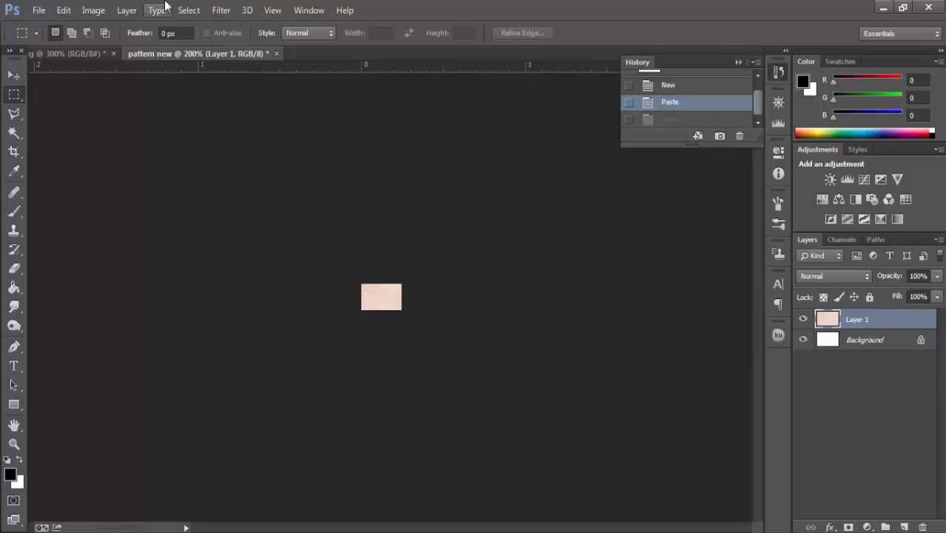
Define the pasted skin patch as a pattern named "pattern new".
click(60, 14)
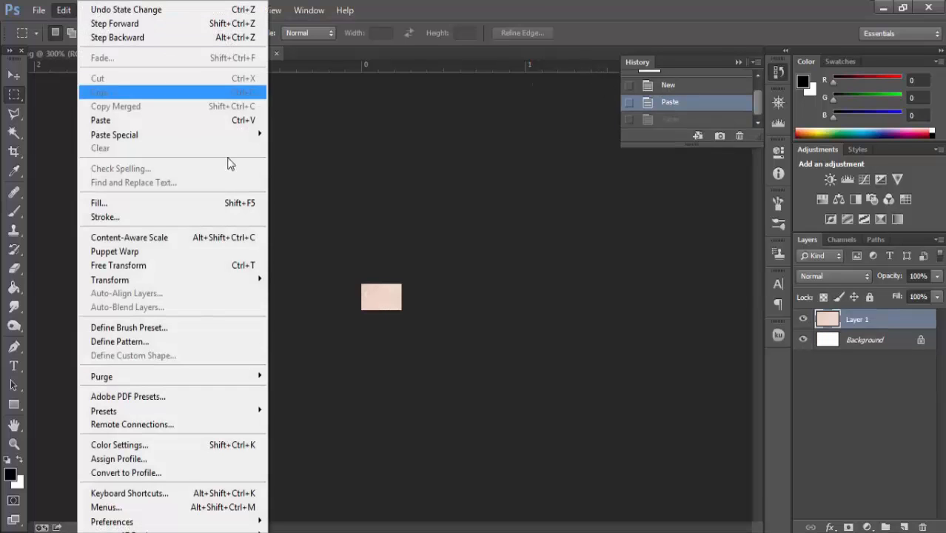
click(130, 342)
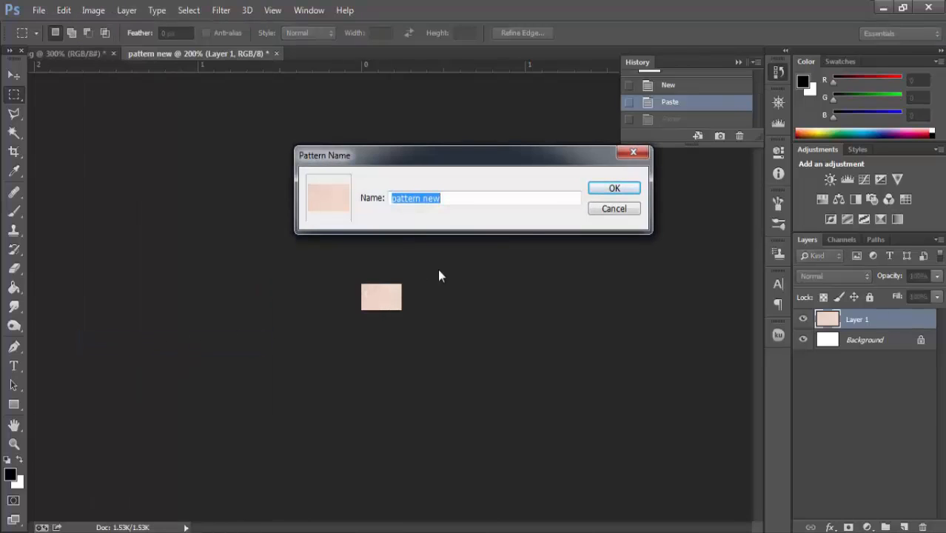
click(612, 188)
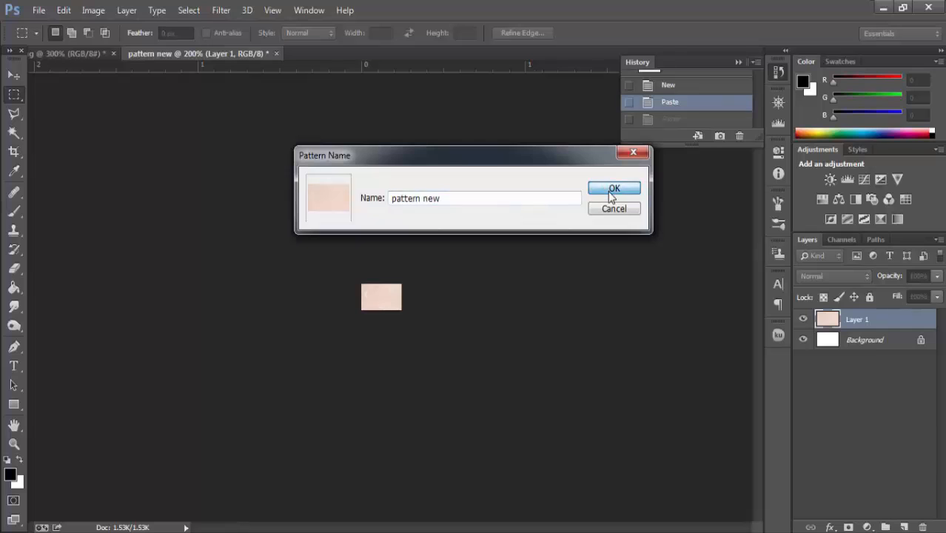
Return to the portrait document and choose the new skin pattern as the Healing Brush's pattern source.
click(80, 54)
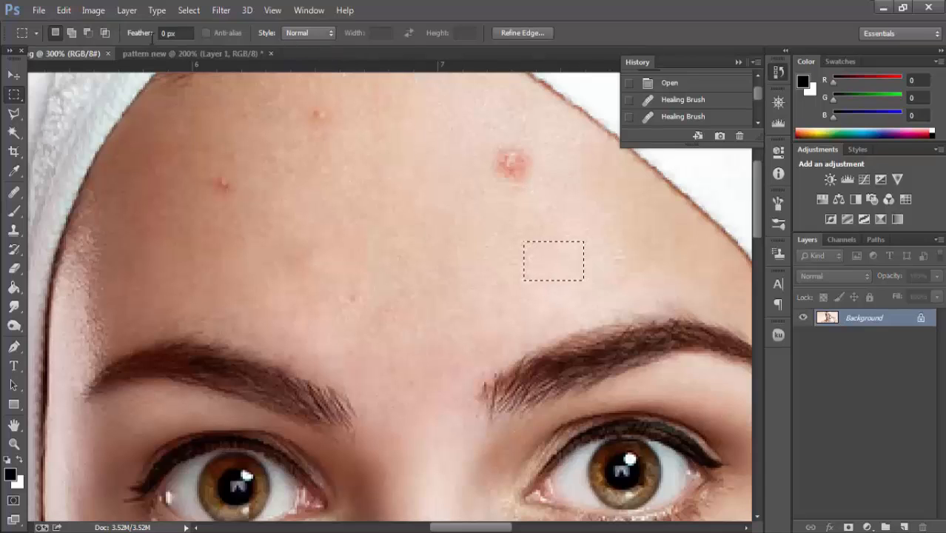
click(15, 193)
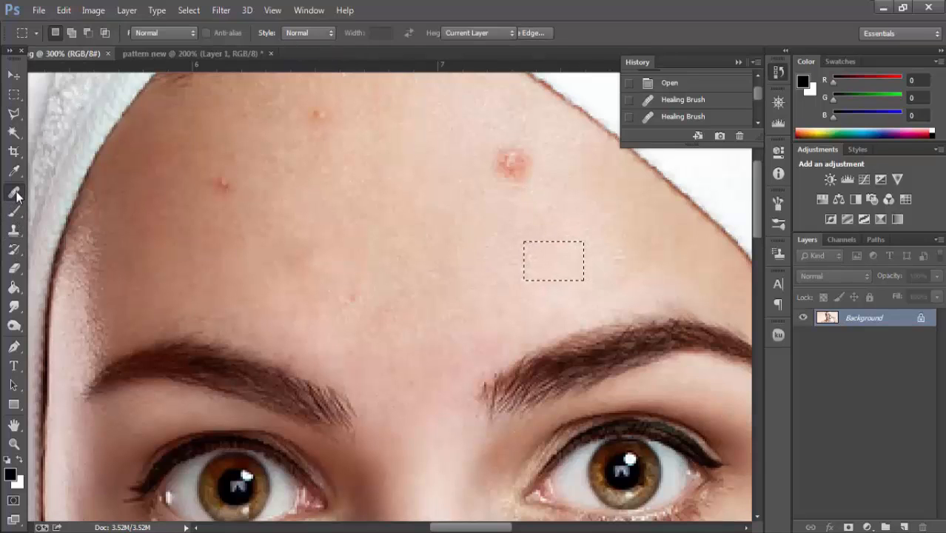
right_click(16, 194)
click(51, 203)
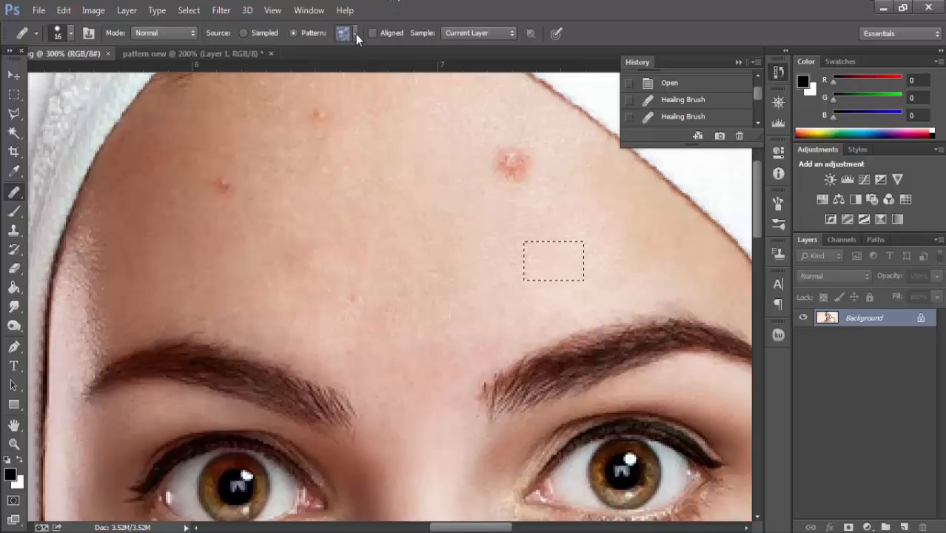
click(355, 34)
click(389, 67)
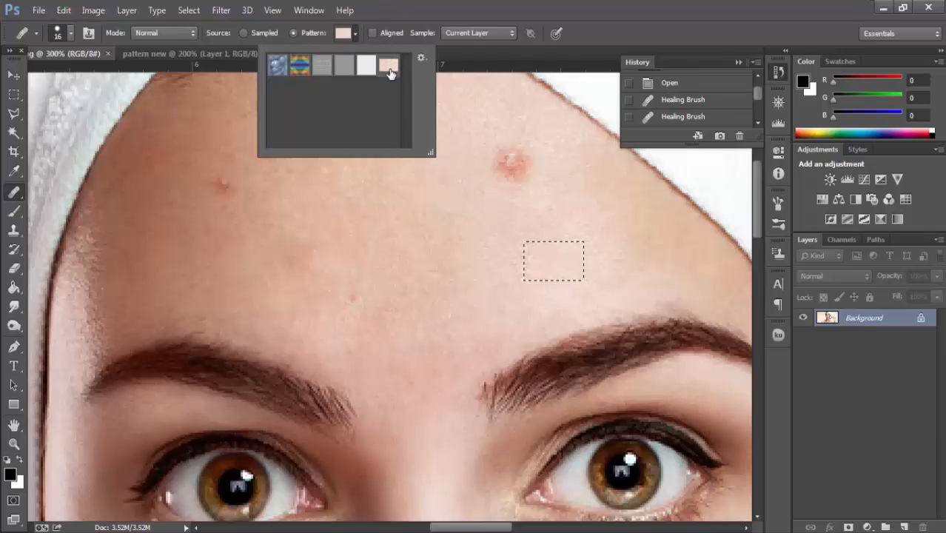
click(390, 72)
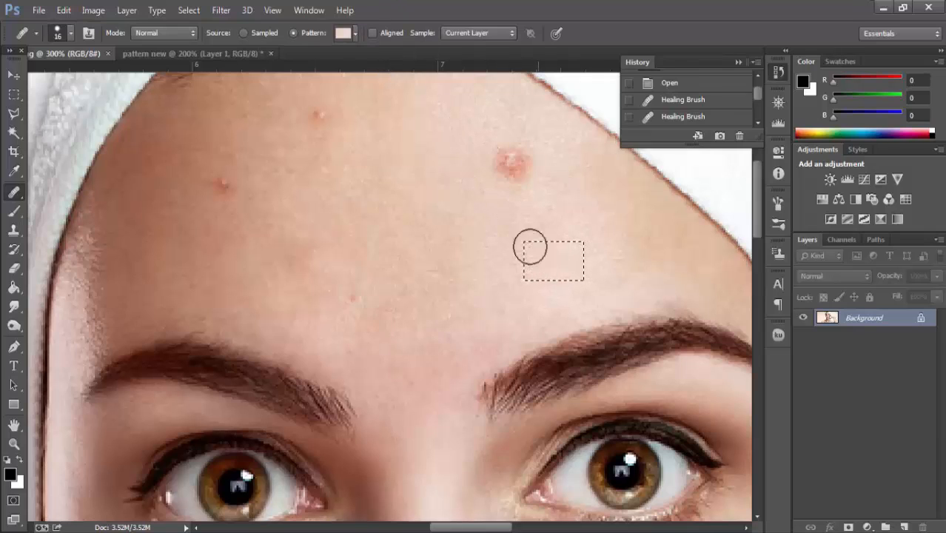
Deselect the rectangular selection on the forehead and heal the large forehead blemish with the skin pattern.
click(15, 114)
right_click(403, 172)
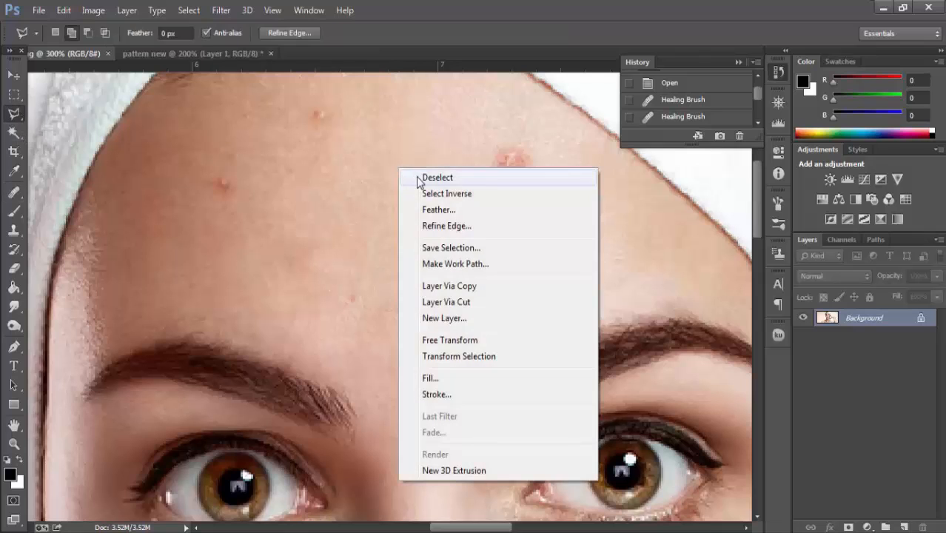
click(420, 179)
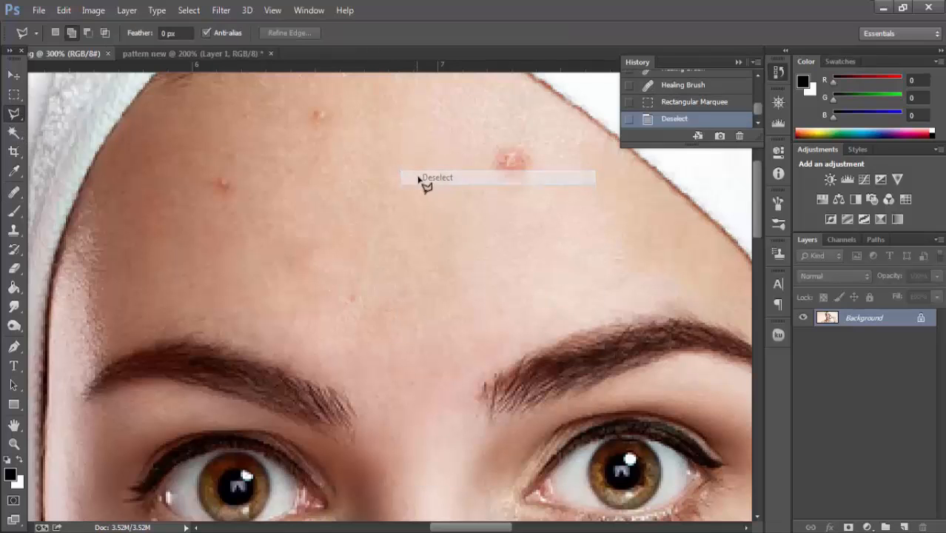
click(15, 192)
click(511, 163)
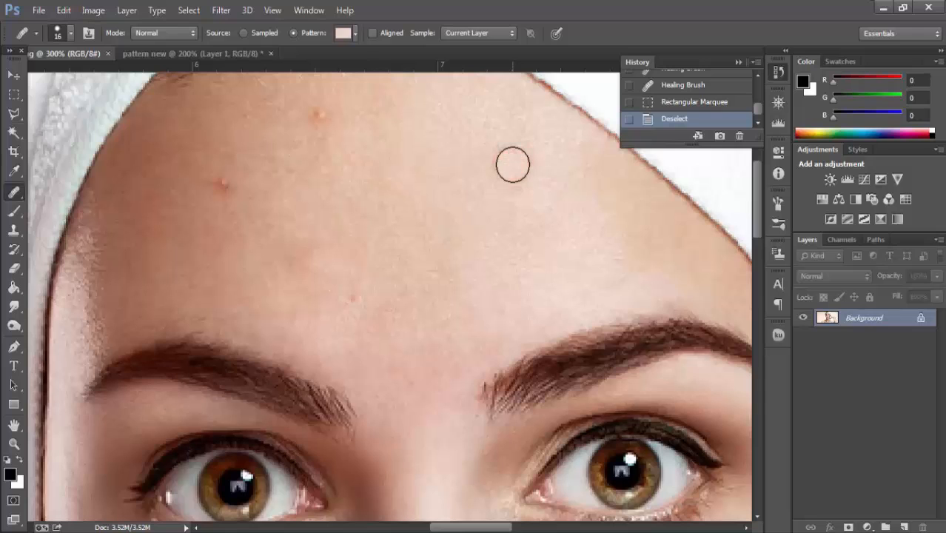
scroll(445, 215, up, 3)
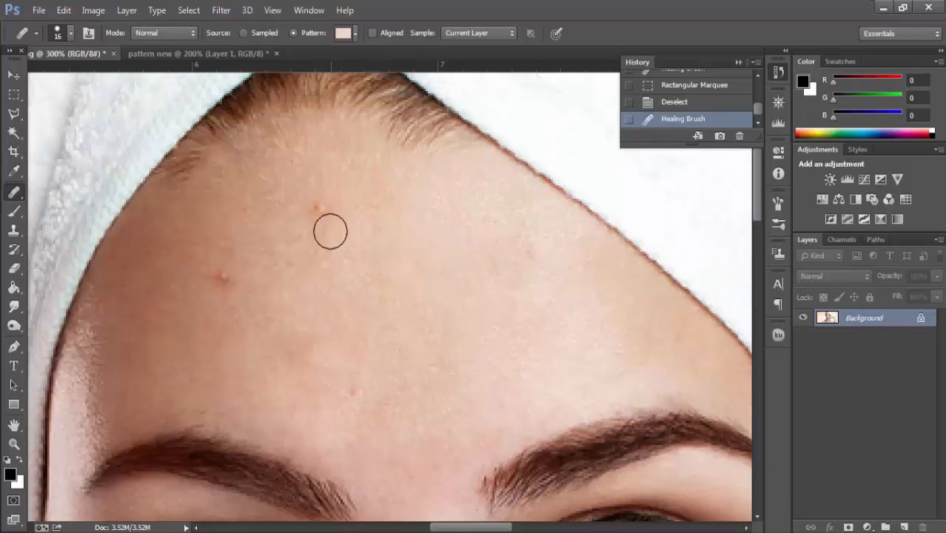
Heal the two remaining small blemishes on the upper forehead with the skin pattern.
click(314, 207)
click(222, 276)
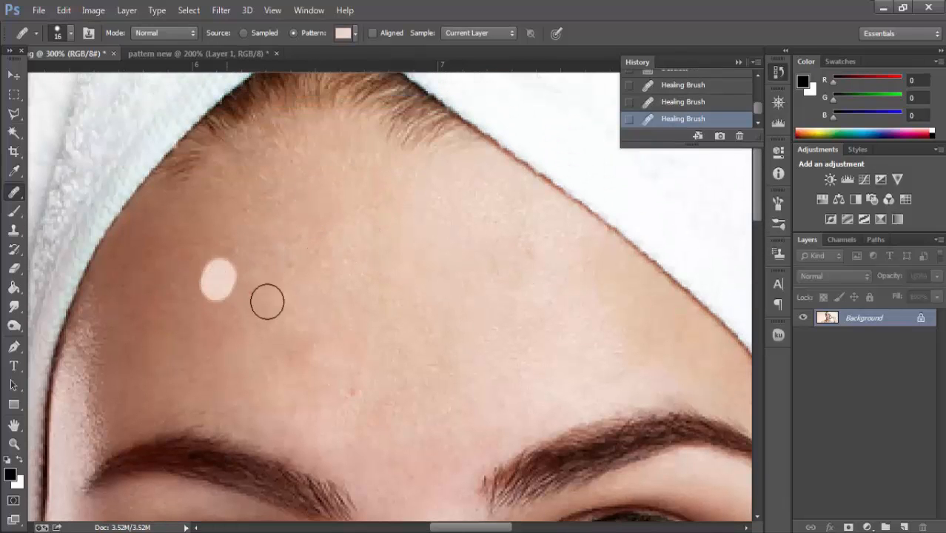
scroll(355, 281, down, 2)
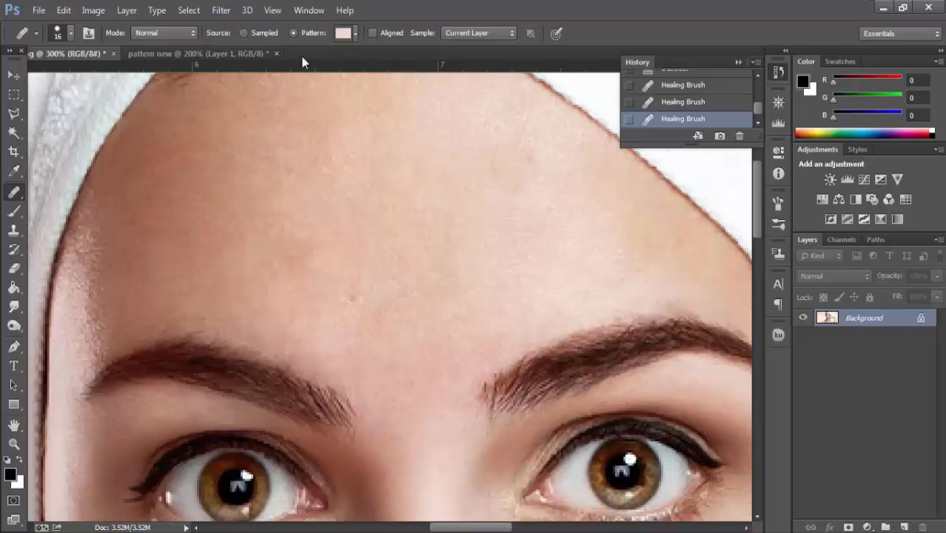
Heal the spots on the cheek with the skin pattern, then undo the heal at the edge of the face.
scroll(361, 181, down, 4)
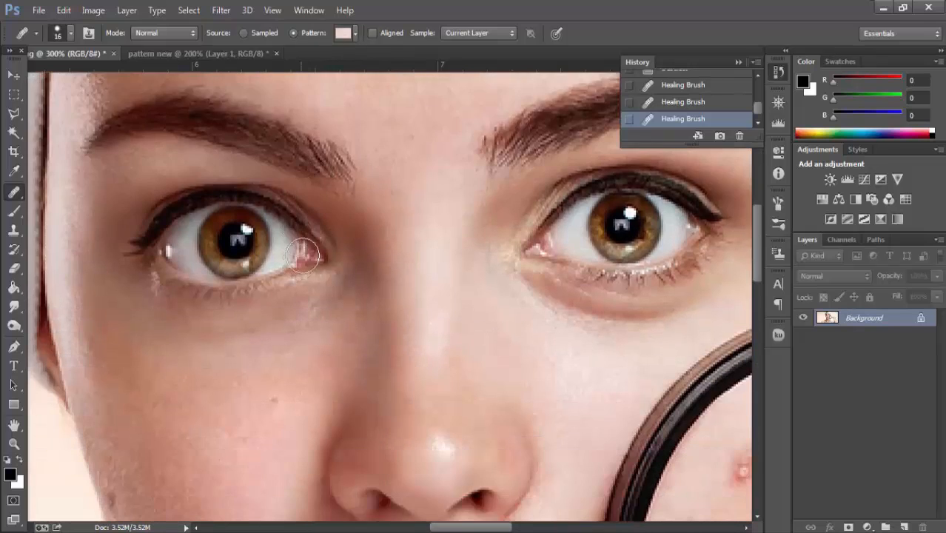
scroll(291, 267, down, 3)
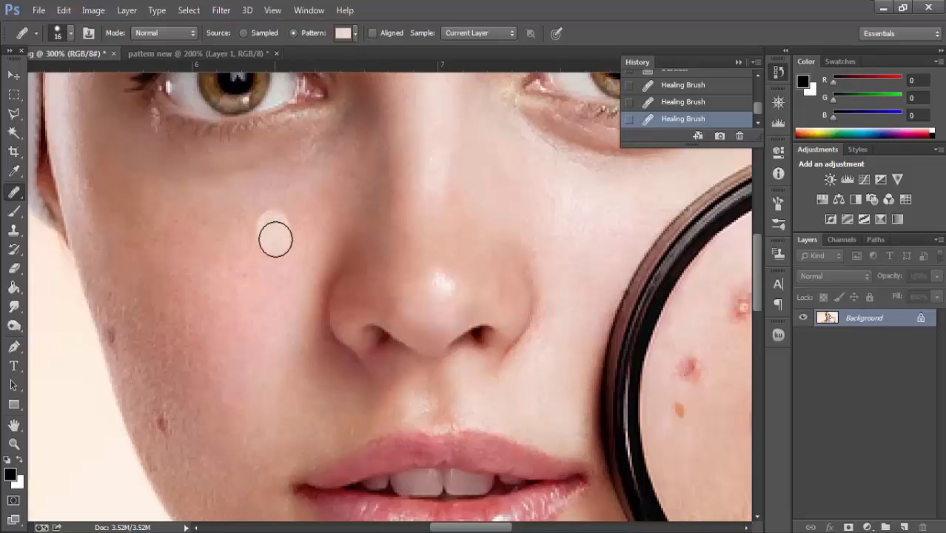
scroll(223, 267, down, 3)
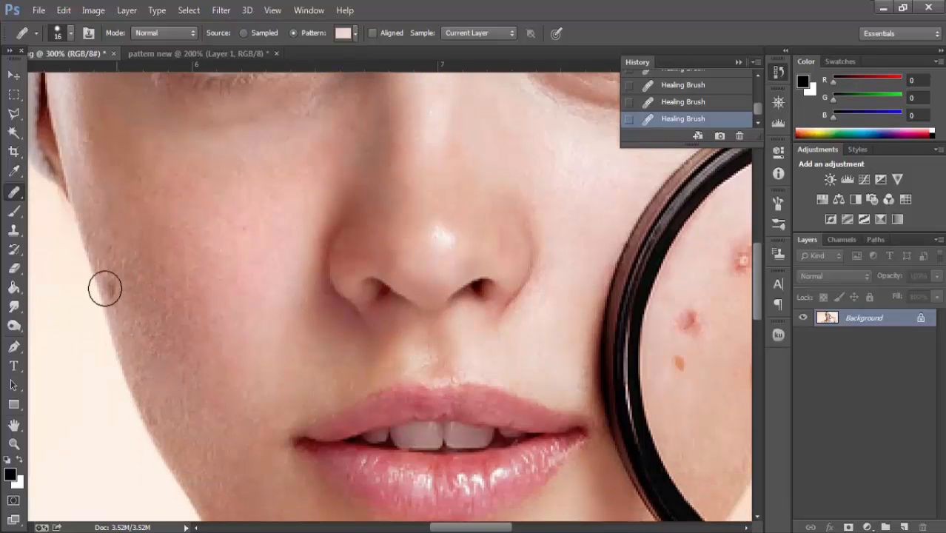
click(117, 287)
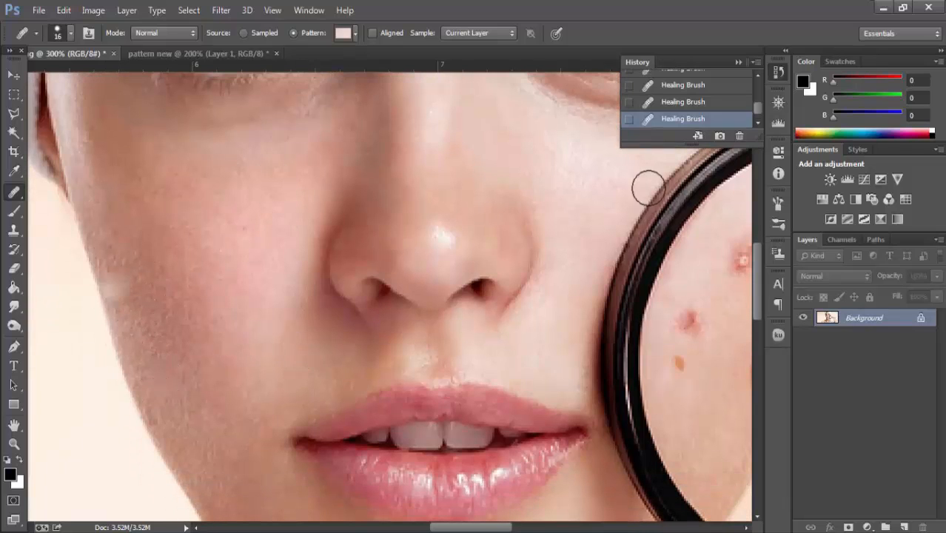
key(ctrl+z)
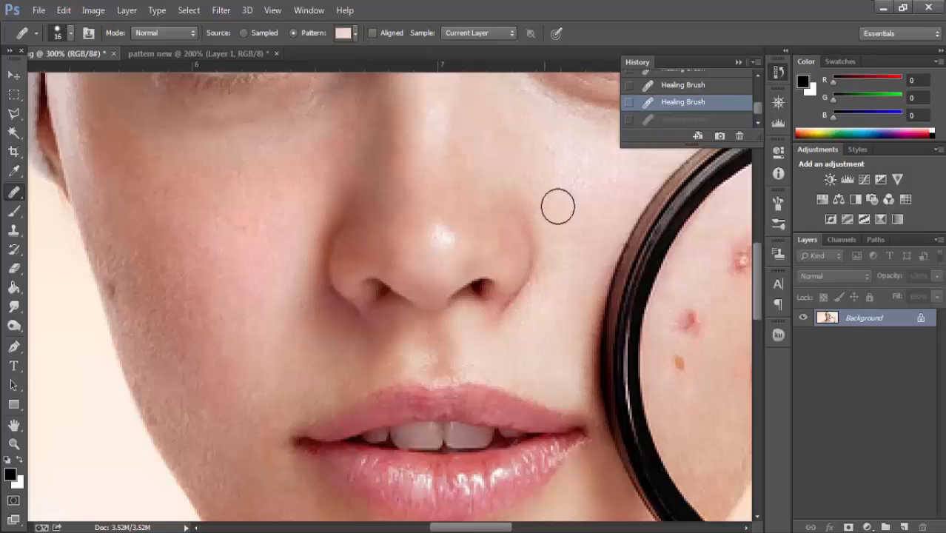
Heal the blemishes seen through the magnifying glass with the skin pattern.
click(689, 318)
click(682, 360)
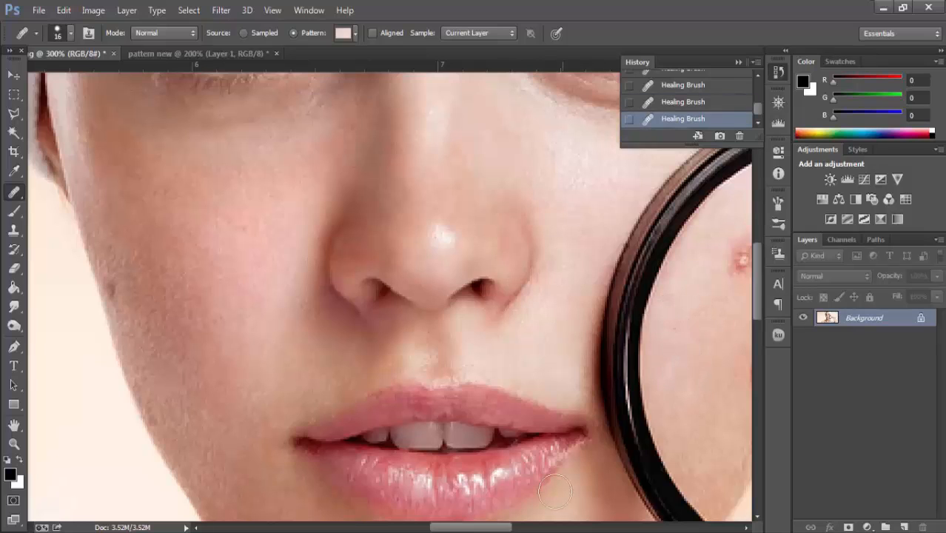
drag(482, 527, 506, 527)
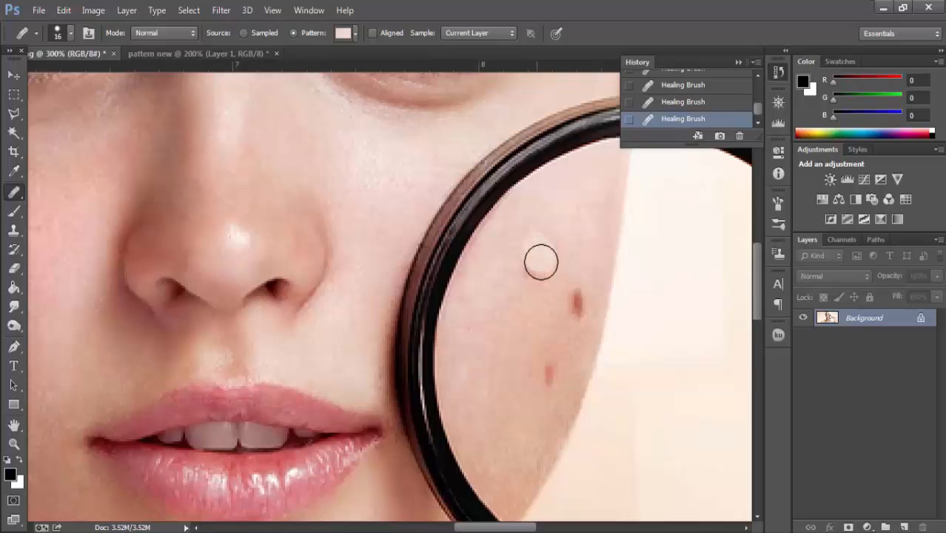
click(579, 299)
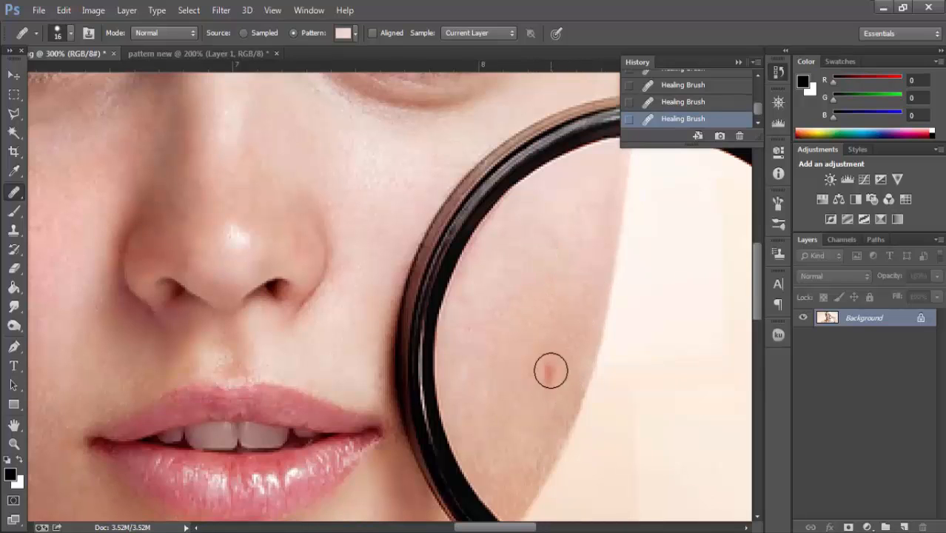
click(549, 372)
Reduce the Healing Brush size to 7 px and heal the mole at the outer edge of the cheek.
drag(518, 528, 483, 528)
right_click(429, 331)
drag(452, 358, 448, 358)
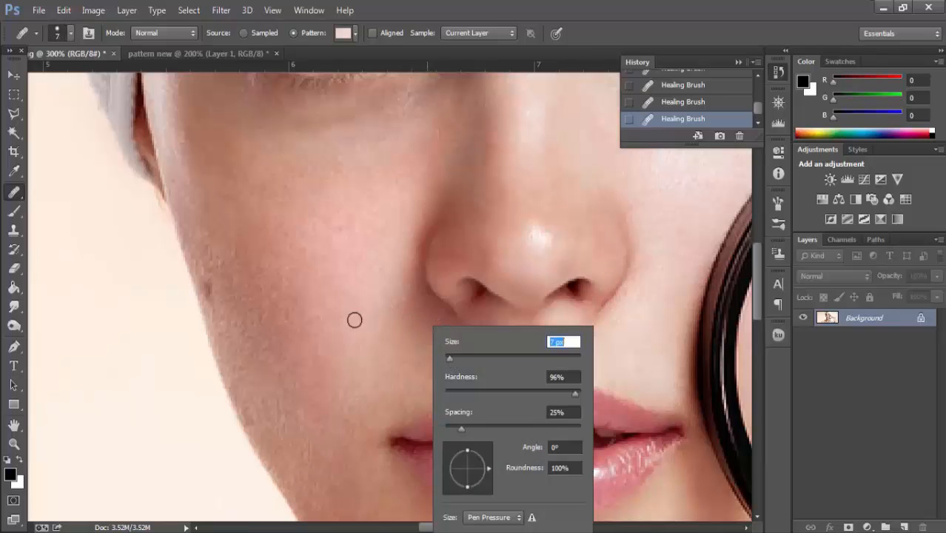
key(Return)
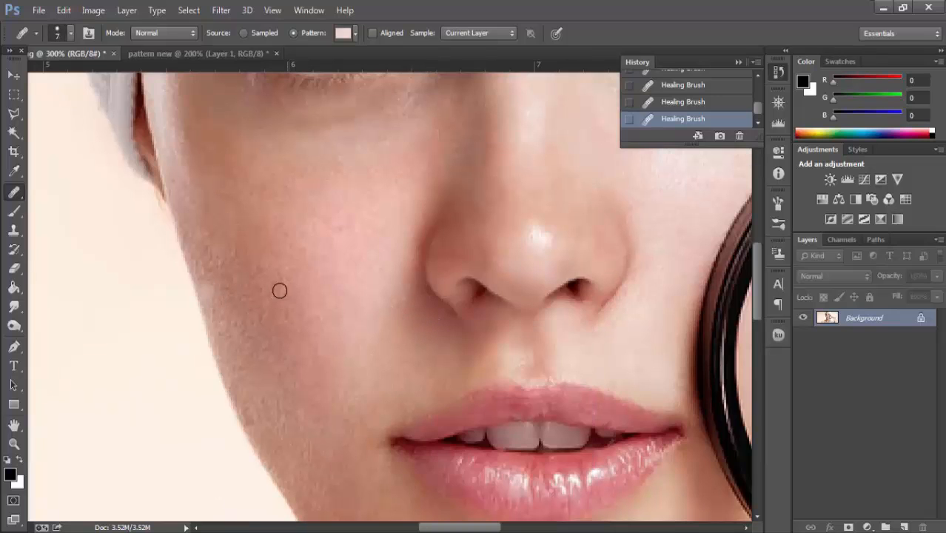
scroll(279, 290, up, 5)
scroll(497, 265, up, 1)
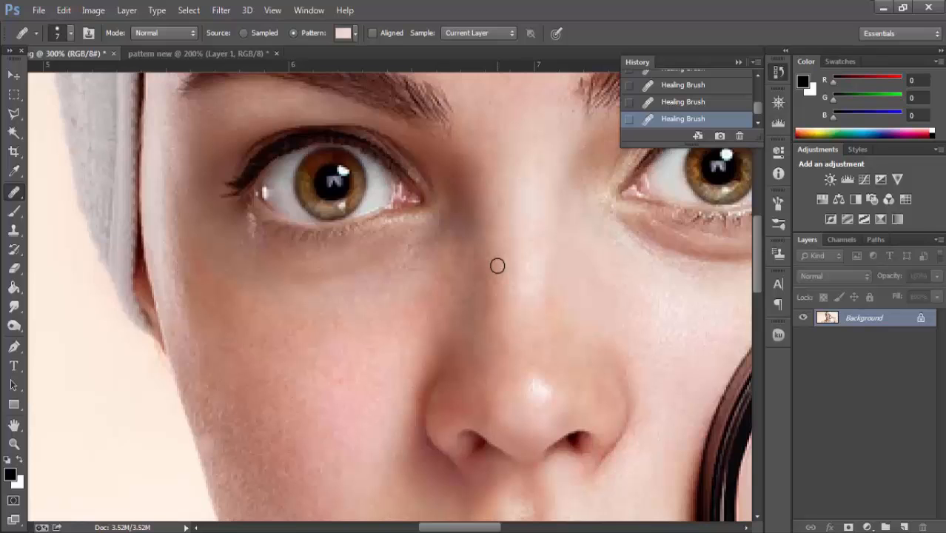
key(ctrl+minus)
key(ctrl+minus)
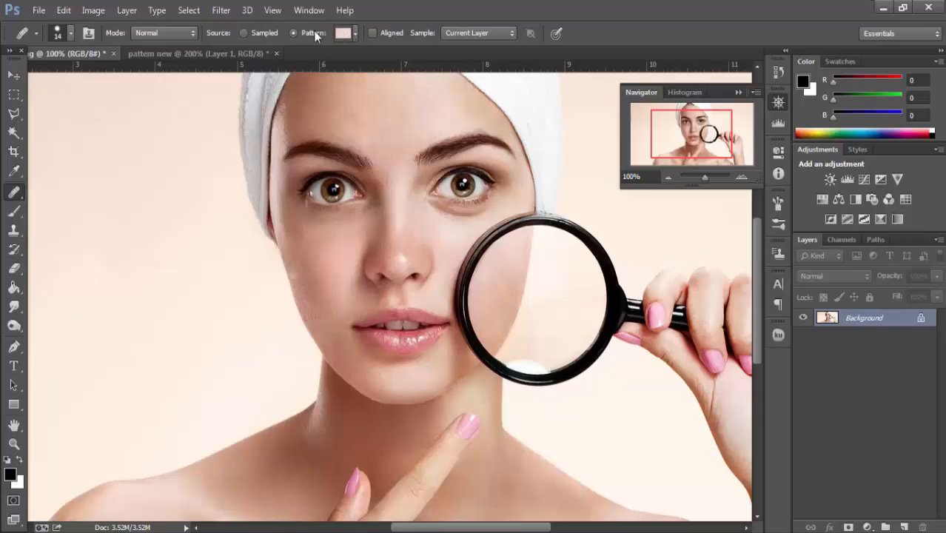
Set the Healing Brush source to Sampled and revert the portrait to its Open history state.
click(244, 34)
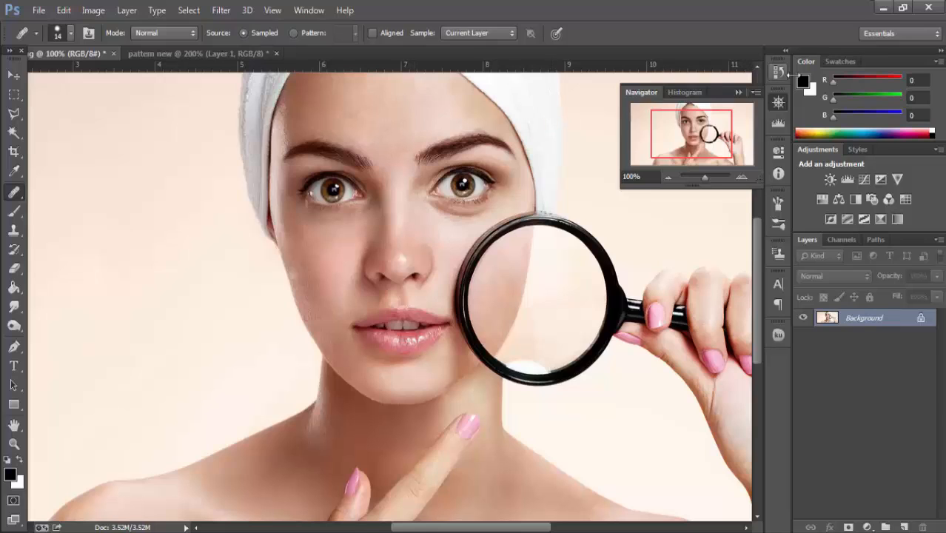
click(778, 72)
scroll(687, 93, up, 10)
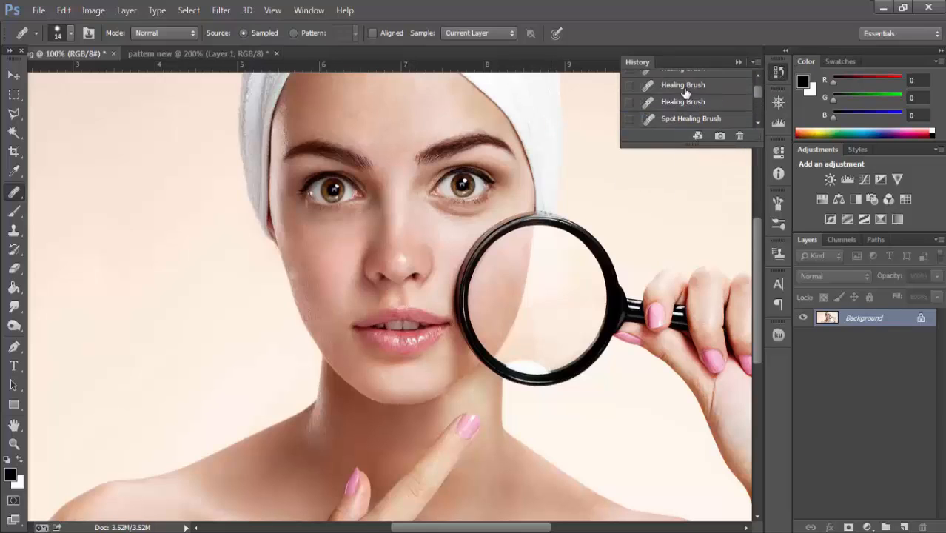
click(673, 96)
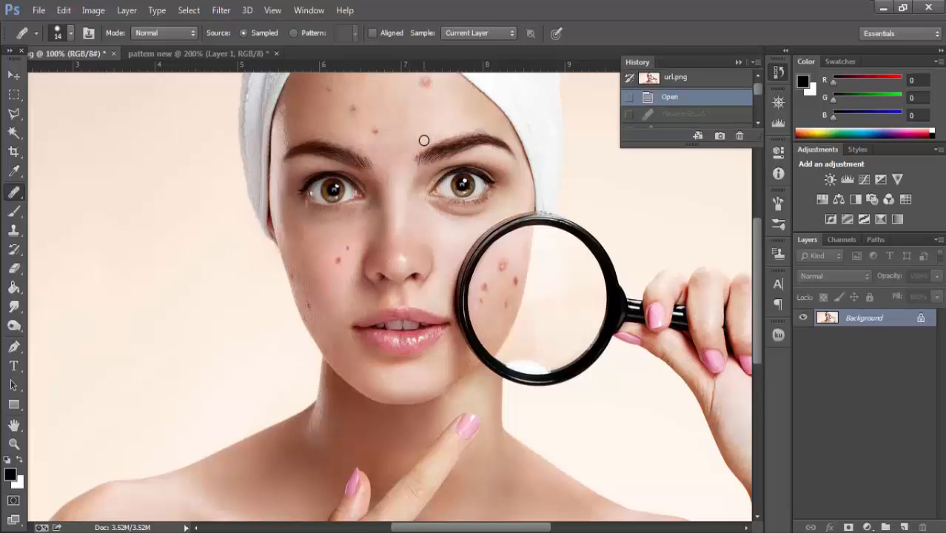
Sample clean forehead skin just below the large blemish and heal the blemish with the Healing Brush.
key(ctrl+plus)
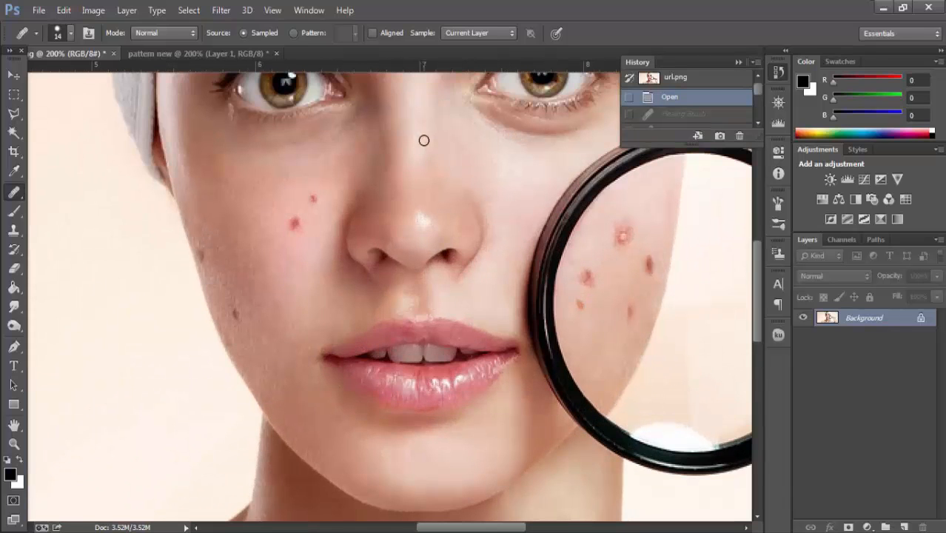
scroll(437, 125, up, 5)
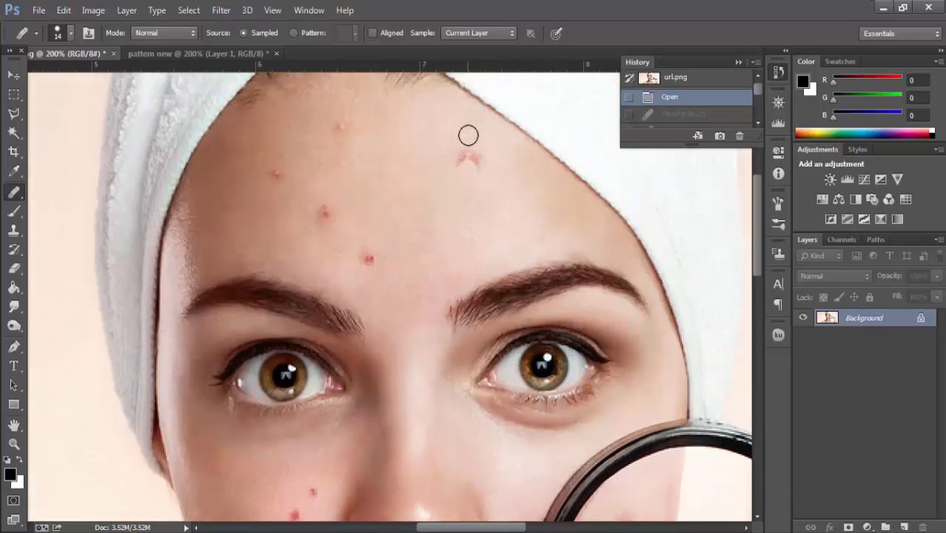
alt+click(472, 183)
mouse_move(471, 164)
mouse_down()
mouse_move(463, 156)
mouse_move(474, 171)
mouse_move(465, 148)
mouse_move(483, 169)
mouse_up()
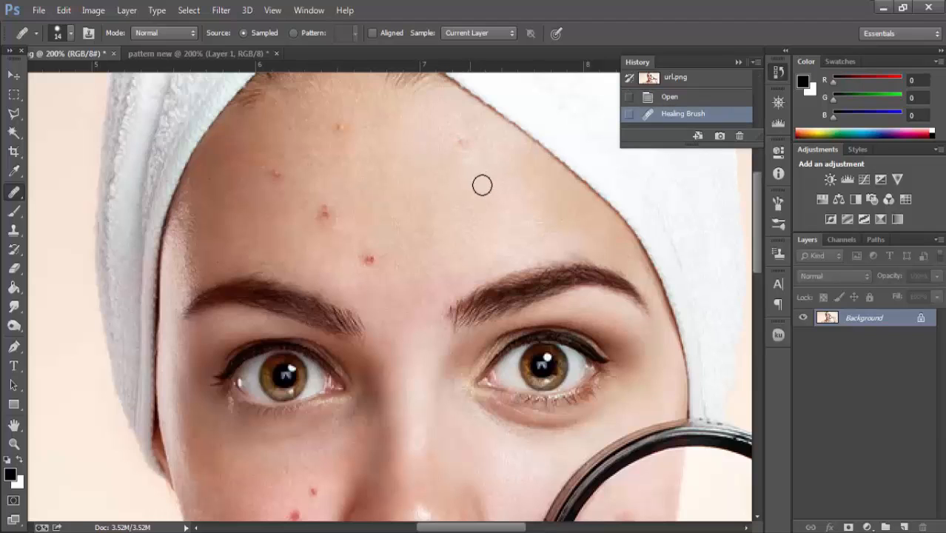
Turn on Aligned sampling and heal the forehead blemish just above the inner end of the eyebrow.
click(373, 33)
click(370, 261)
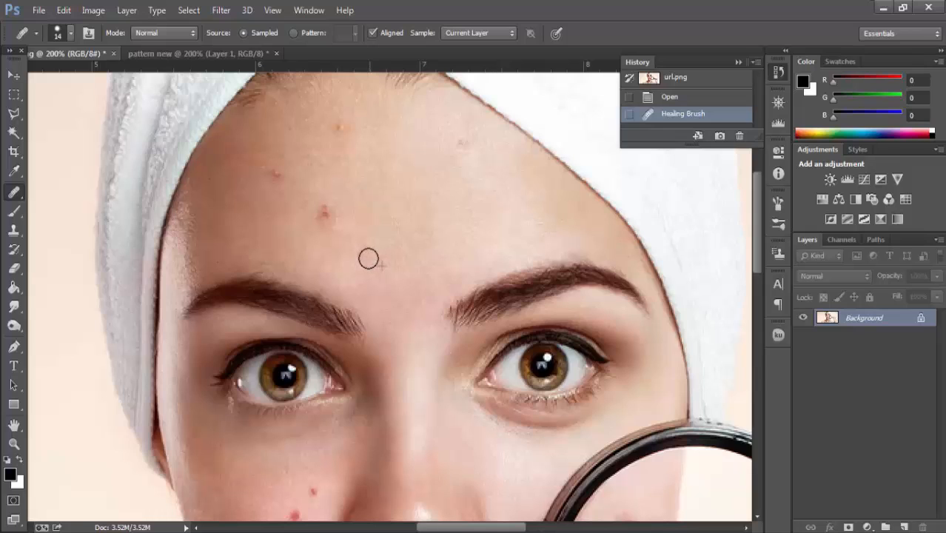
click(367, 257)
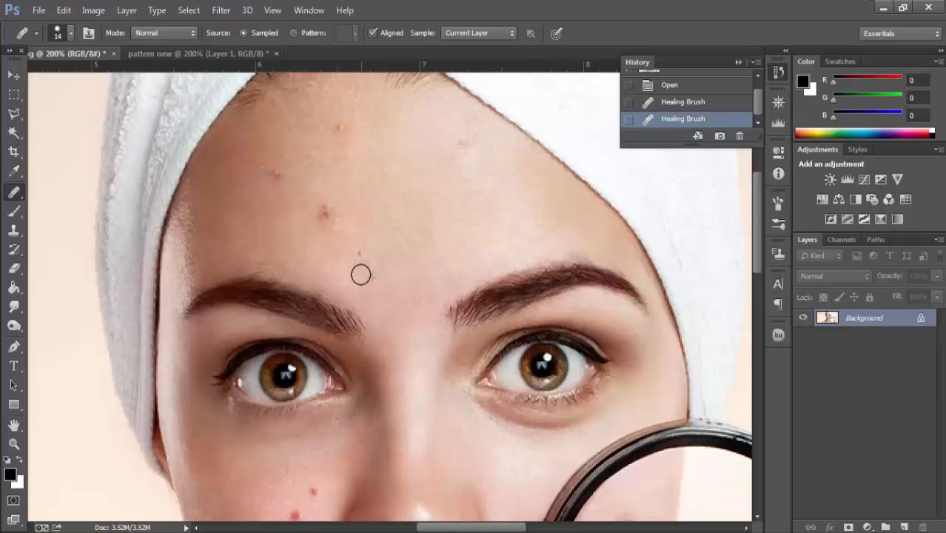
click(359, 271)
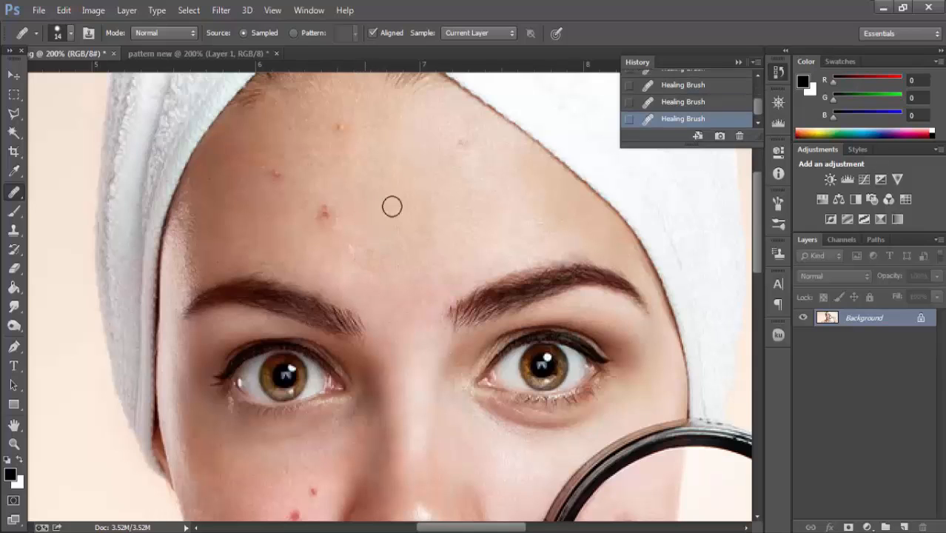
Heal the three other red spots on the forehead using aligned sampling.
click(325, 214)
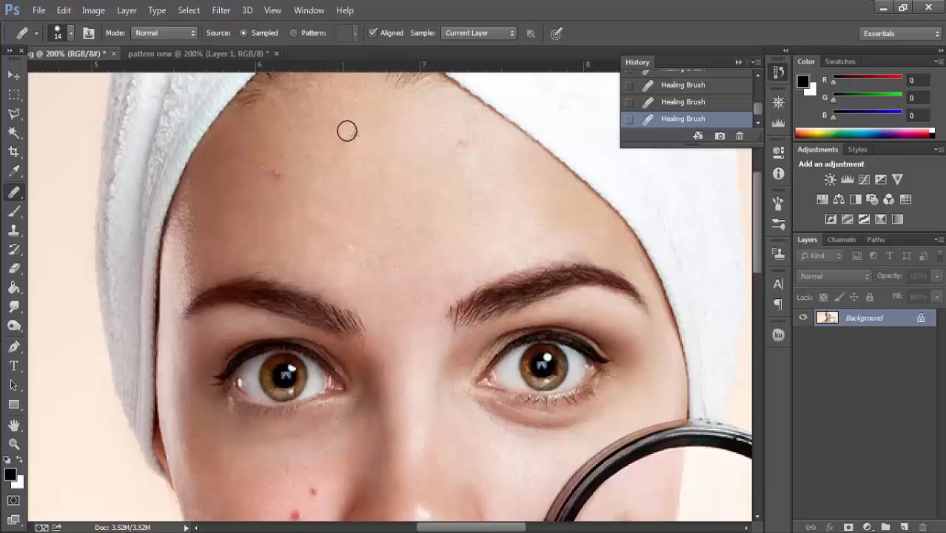
mouse_move(351, 133)
mouse_down()
mouse_move(349, 144)
mouse_move(351, 129)
mouse_up()
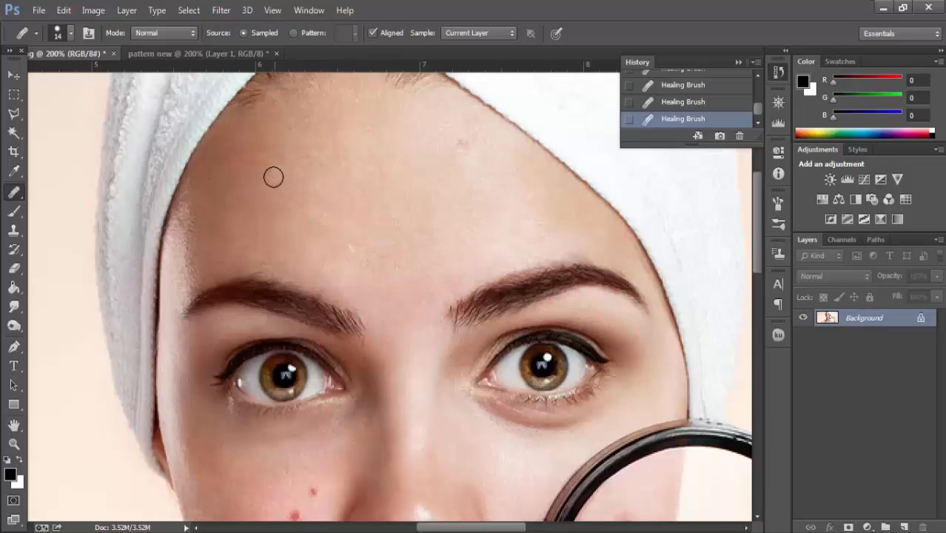
mouse_move(268, 171)
mouse_down()
mouse_move(295, 178)
mouse_move(266, 164)
mouse_move(272, 170)
mouse_up()
Sample clean skin beside the nose and heal the red spots and moles on the cheek.
scroll(459, 138, down, 5)
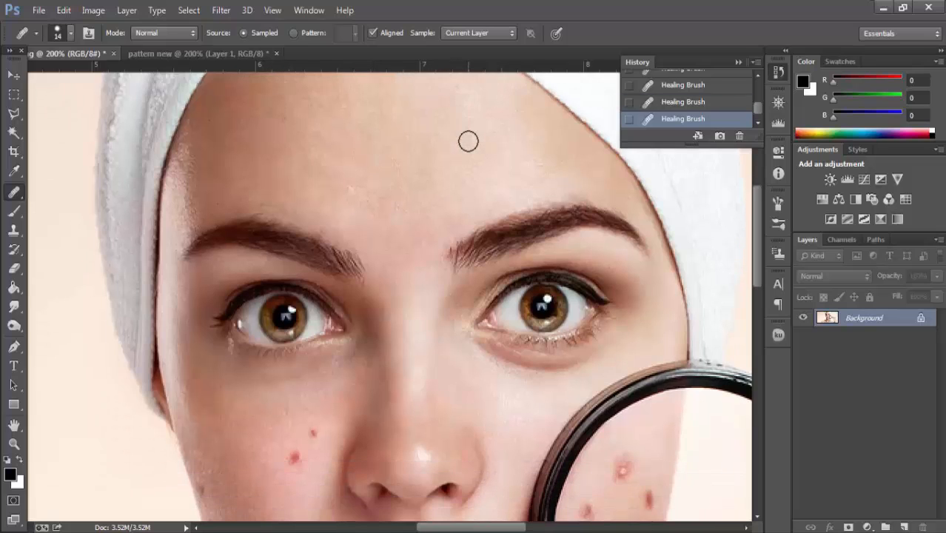
scroll(320, 368, down, 1)
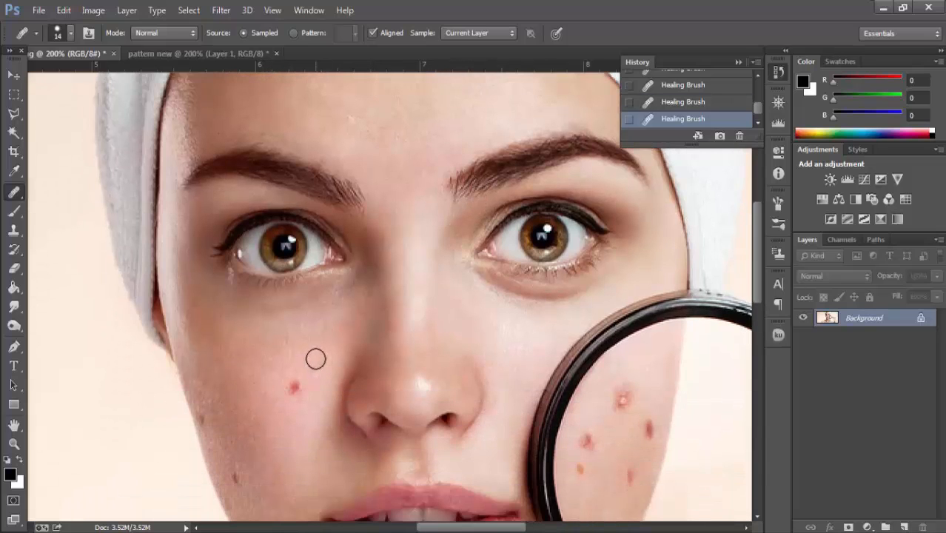
alt+click(326, 358)
click(313, 361)
scroll(314, 320, down, 2)
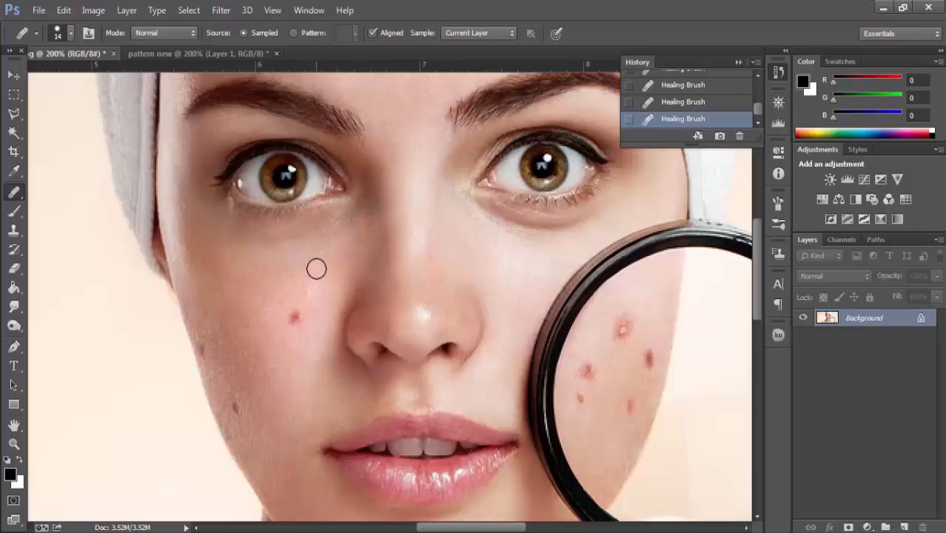
click(295, 317)
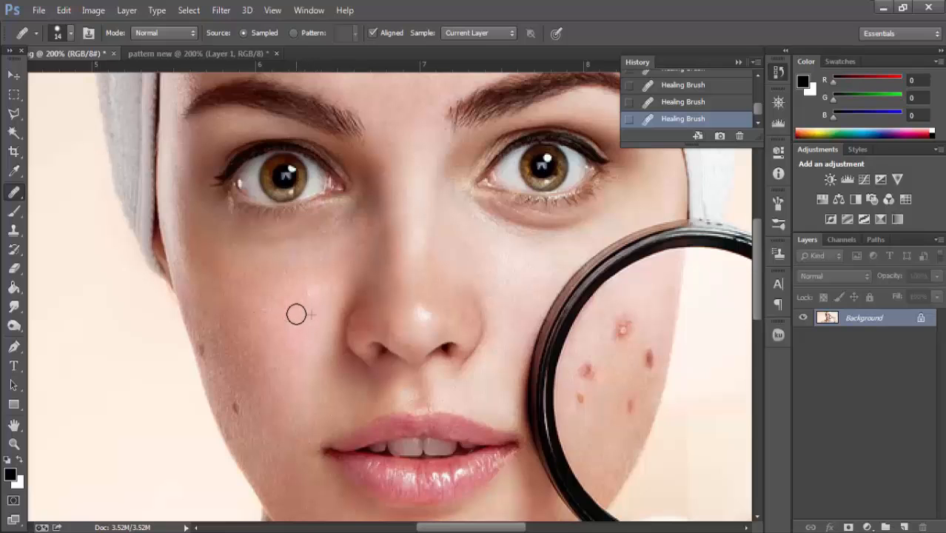
scroll(277, 375, down, 2)
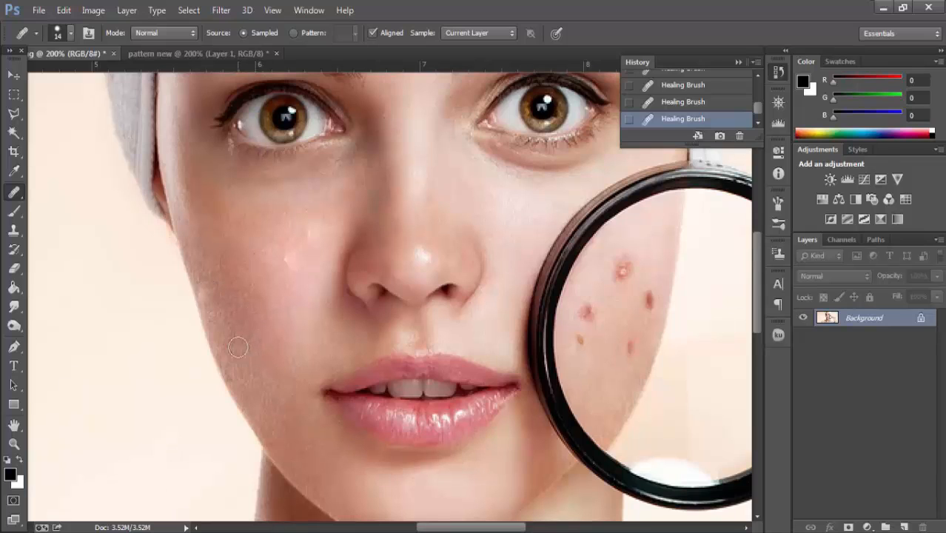
Sample clean skin inside the magnifying glass and heal the blemish next to it.
alt+click(604, 314)
click(586, 312)
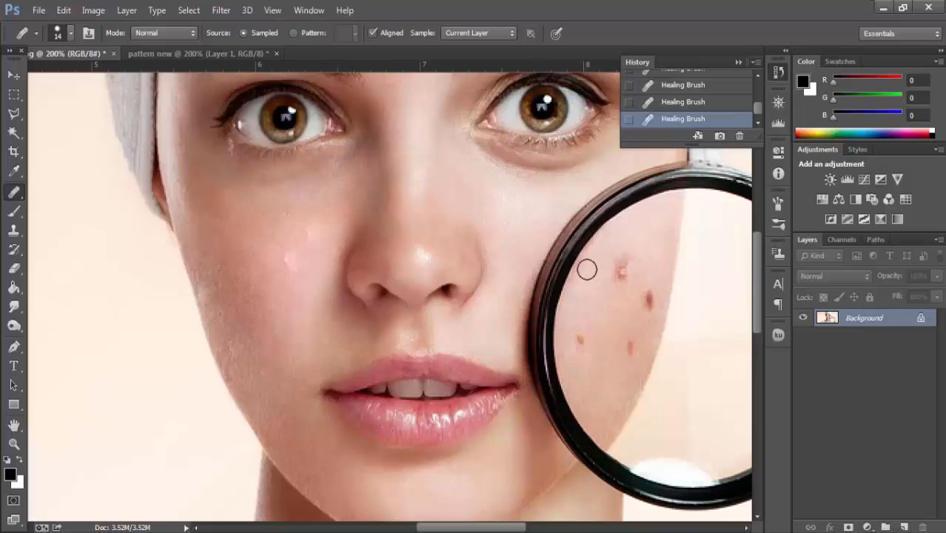
scroll(436, 248, up, 1)
key(ctrl+minus)
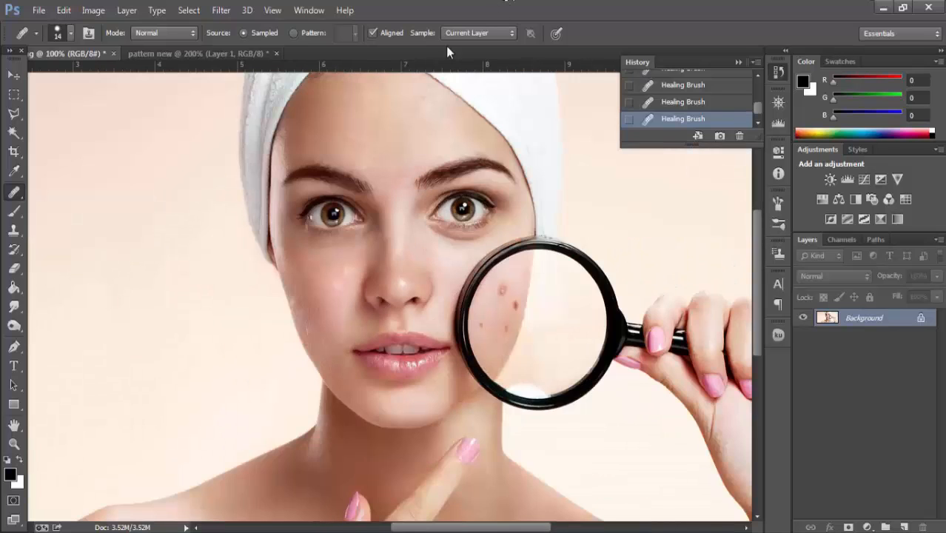
Review the Healing Brush's layer sampling choices and keep Current Layer.
click(490, 33)
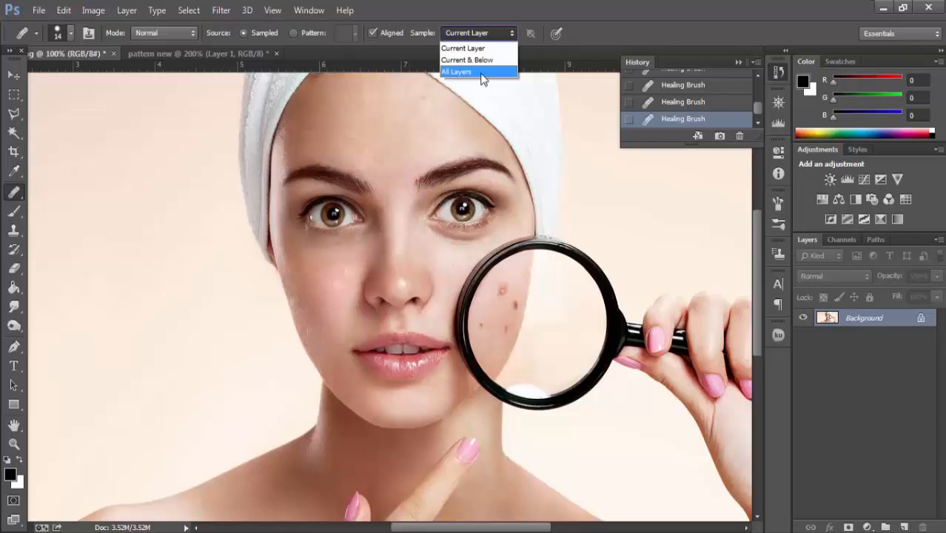
click(485, 41)
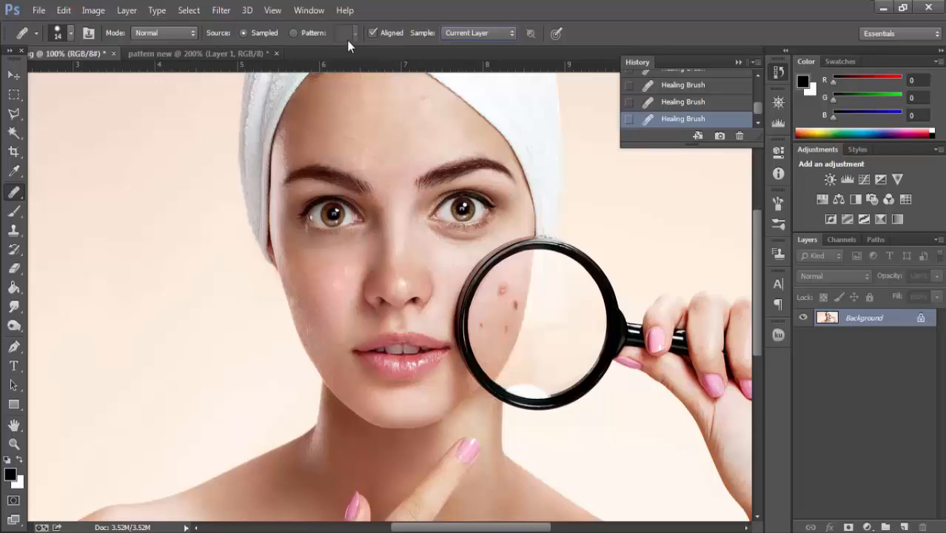
Switch to the Patch Tool and return the portrait to its Open state in the history.
right_click(15, 194)
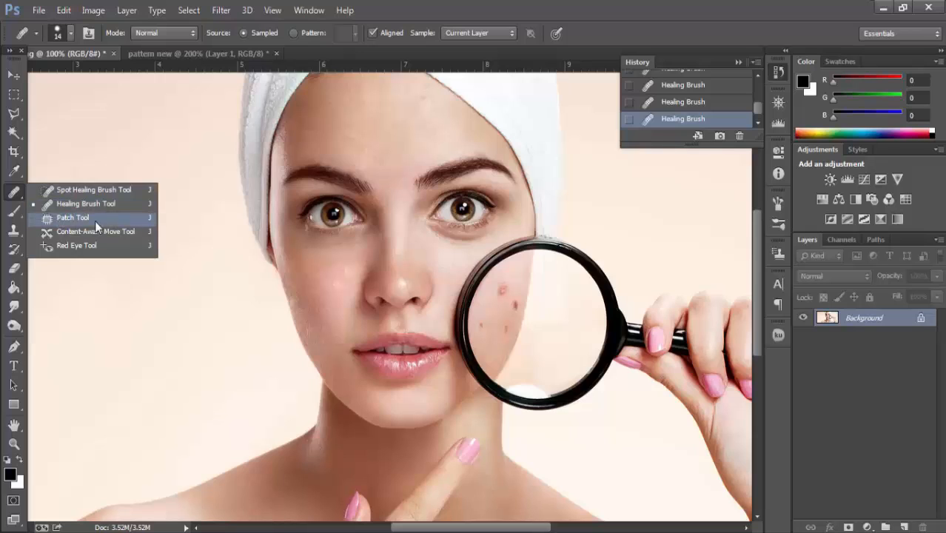
click(79, 218)
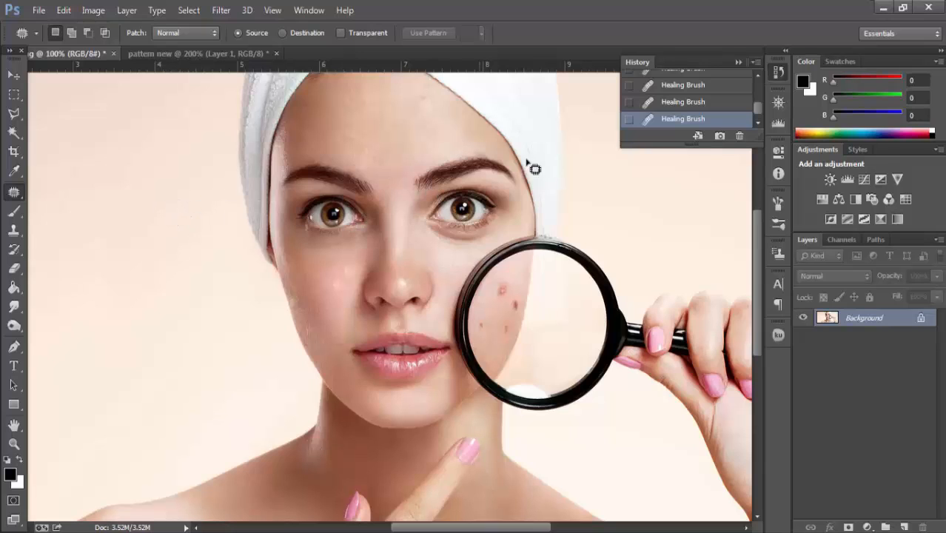
scroll(701, 103, up, 5)
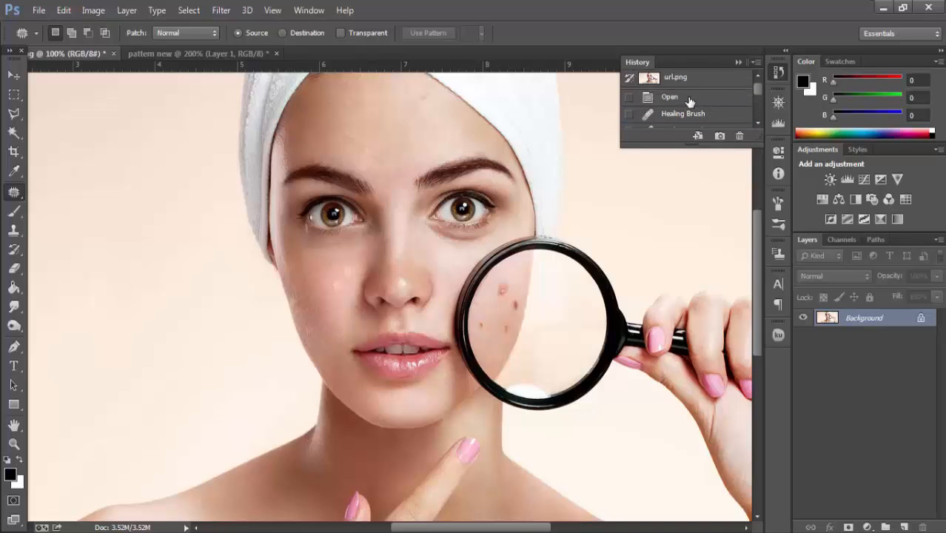
click(689, 99)
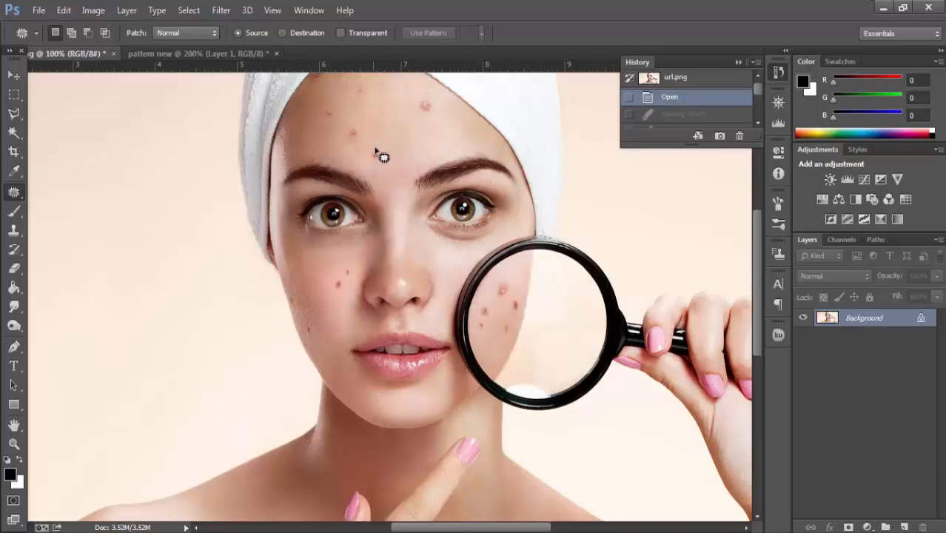
Enclose the red spot just above the brows, patch it with nearby clean forehead skin, and deselect.
key(ctrl+plus)
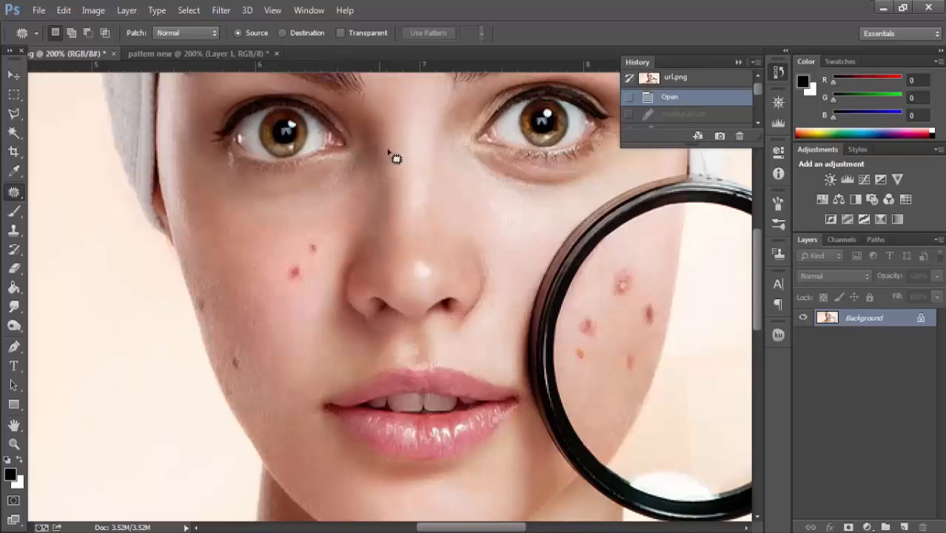
scroll(342, 186, up, 6)
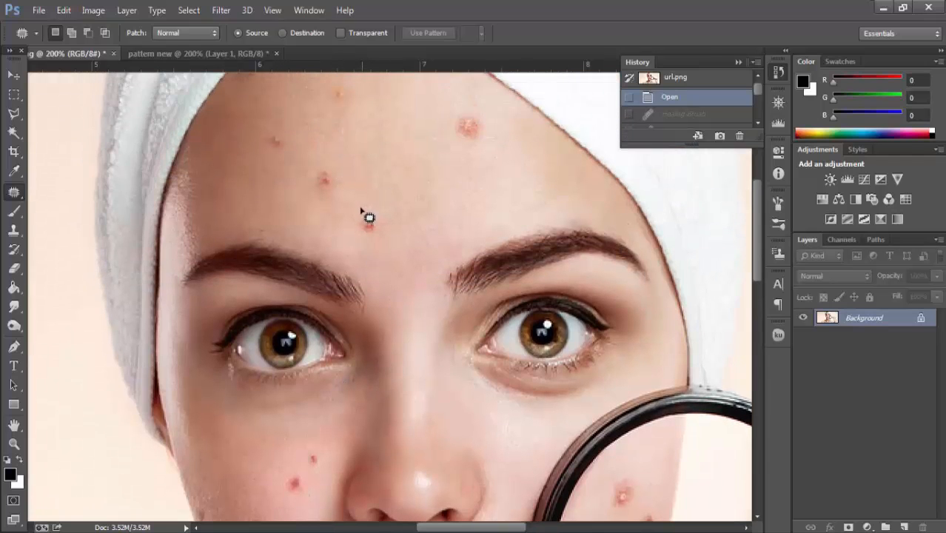
mouse_move(363, 211)
mouse_down()
mouse_move(351, 237)
mouse_move(374, 244)
mouse_move(387, 219)
mouse_move(368, 206)
mouse_move(389, 222)
mouse_move(434, 211)
mouse_move(481, 215)
mouse_move(494, 193)
mouse_move(431, 166)
mouse_move(403, 117)
mouse_move(454, 113)
mouse_move(521, 289)
mouse_move(548, 326)
mouse_move(433, 312)
mouse_move(416, 259)
mouse_move(456, 296)
mouse_move(539, 301)
mouse_move(545, 334)
mouse_move(511, 367)
mouse_move(472, 381)
mouse_move(377, 381)
mouse_move(343, 398)
mouse_move(313, 394)
mouse_move(277, 343)
mouse_move(271, 298)
mouse_move(292, 222)
mouse_move(316, 200)
mouse_move(369, 186)
mouse_move(402, 195)
mouse_move(416, 247)
mouse_up()
key(ctrl+d)
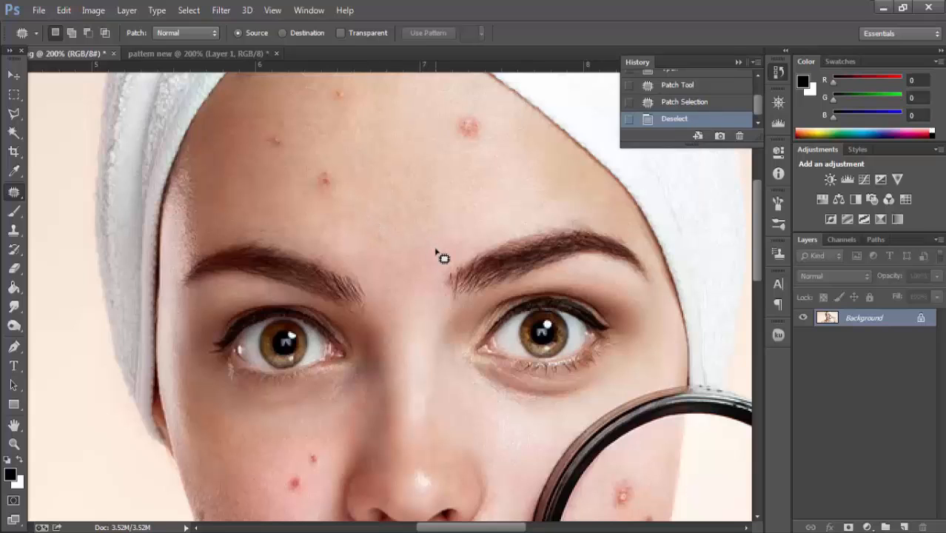
Patch the large red blemish high on the forehead with clean skin below it and deselect.
scroll(379, 211, up, 2)
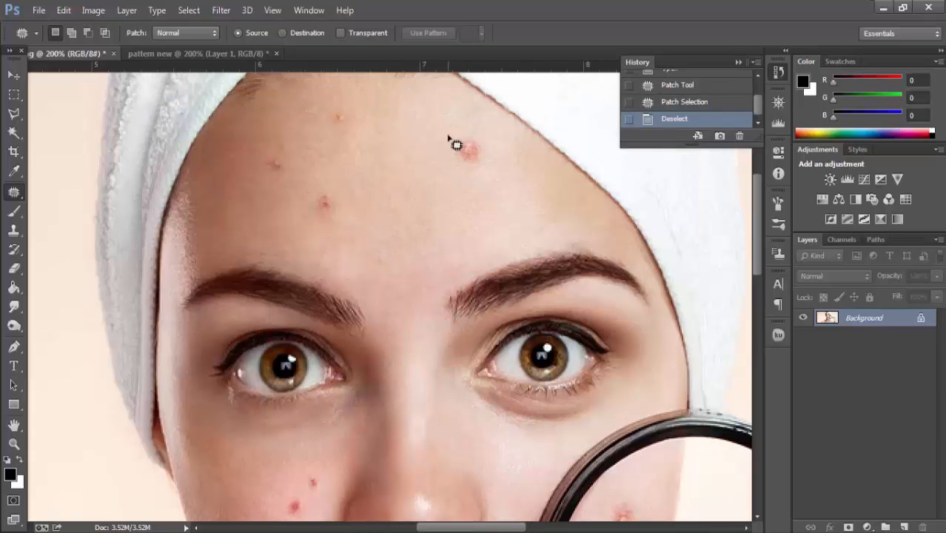
drag(453, 133, 479, 131)
mouse_move(495, 166)
mouse_down()
mouse_move(451, 169)
mouse_move(451, 133)
mouse_move(473, 151)
mouse_move(289, 153)
mouse_move(359, 160)
mouse_move(405, 208)
mouse_move(431, 217)
mouse_up()
key(ctrl+d)
Patch the three remaining small spots on the forehead with adjacent clean skin and clear the selection.
mouse_move(321, 181)
mouse_down()
mouse_move(344, 212)
mouse_move(323, 220)
mouse_move(309, 206)
mouse_move(314, 188)
mouse_move(372, 208)
mouse_up()
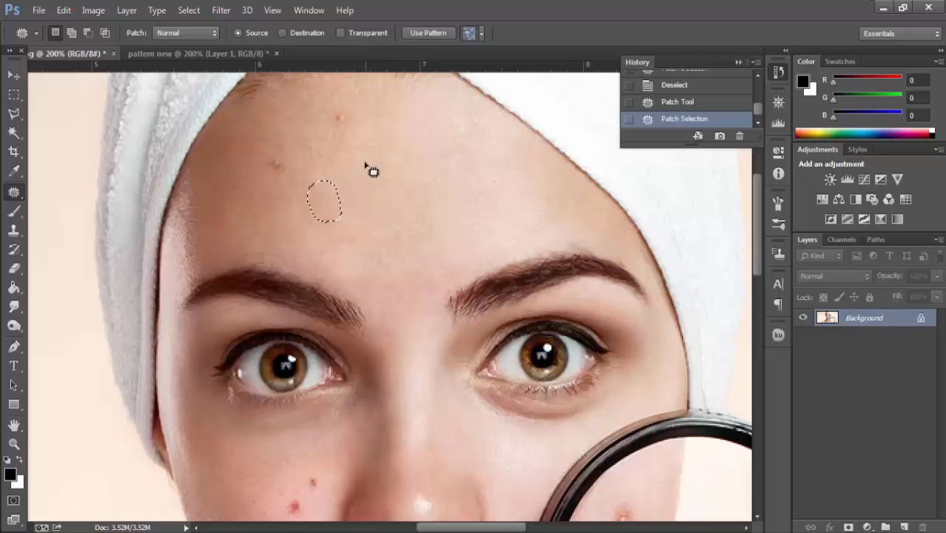
mouse_move(345, 102)
mouse_down()
mouse_move(341, 138)
mouse_move(325, 127)
mouse_move(327, 110)
mouse_move(380, 143)
mouse_up()
scroll(280, 129, down, 2)
mouse_move(270, 110)
mouse_down()
mouse_move(296, 121)
mouse_move(296, 139)
mouse_move(289, 154)
mouse_move(268, 141)
mouse_move(264, 124)
mouse_move(322, 140)
mouse_up()
click(322, 141)
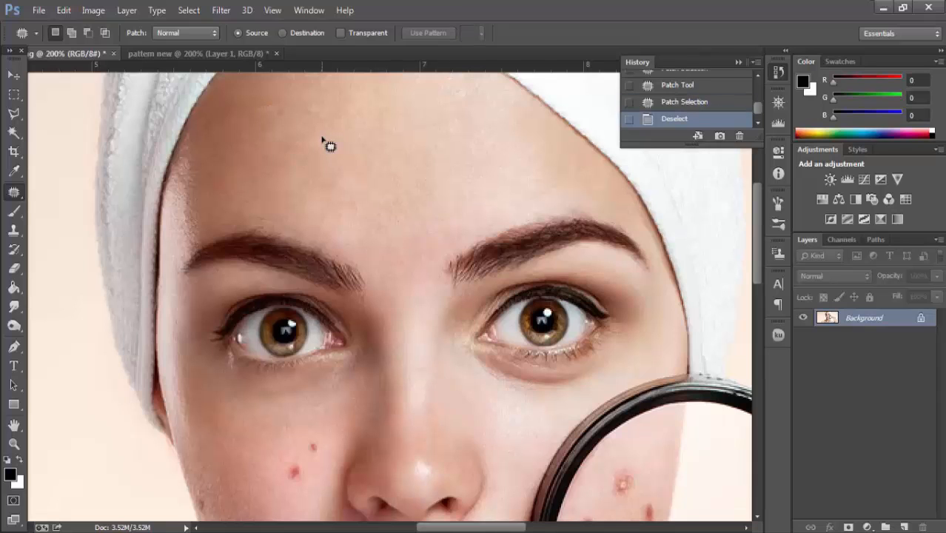
Patch both red spots on the cheek beside the nose, extending the larger spot's partial selection with Add to Selection.
scroll(407, 194, down, 5)
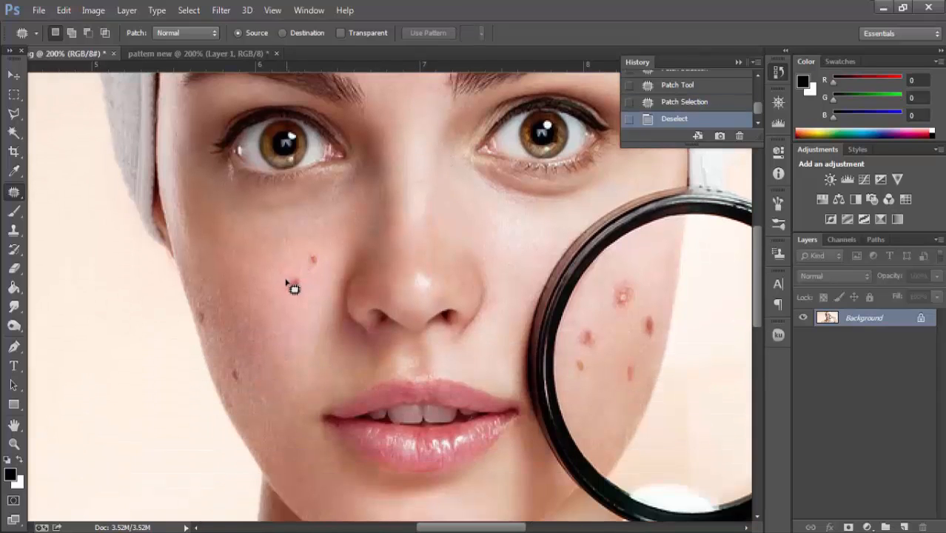
mouse_move(294, 283)
mouse_down()
mouse_move(294, 301)
mouse_move(274, 276)
mouse_move(295, 279)
mouse_up()
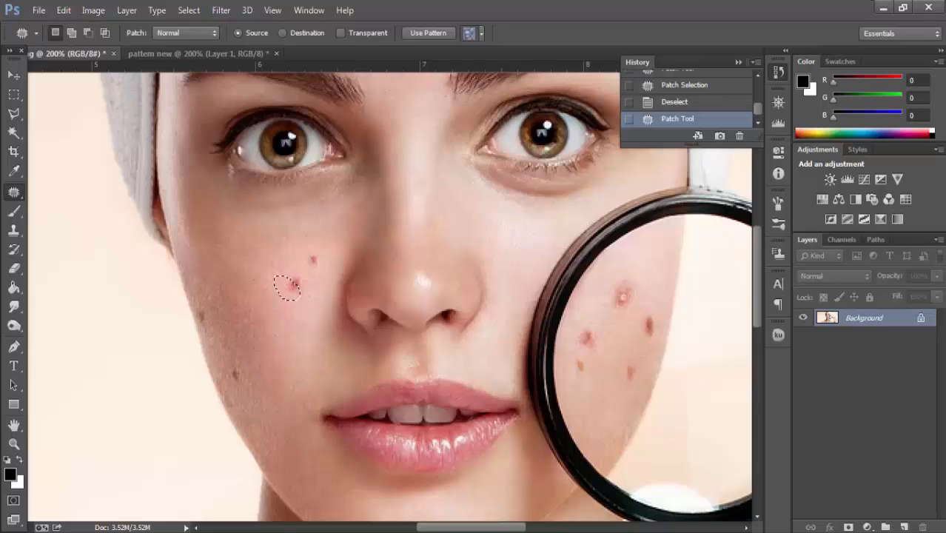
key(ctrl+alt+z)
key(ctrl+alt+z)
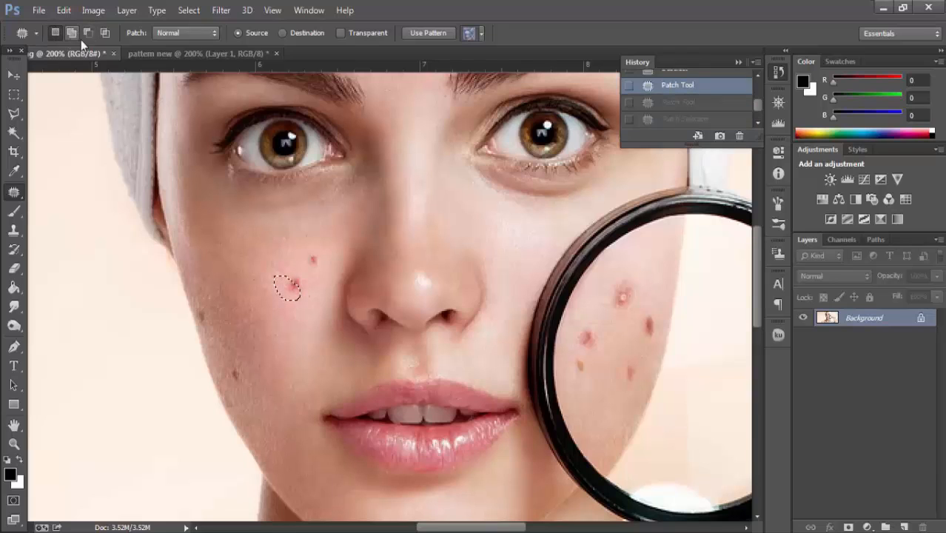
click(71, 34)
drag(268, 282, 272, 287)
drag(287, 284, 280, 238)
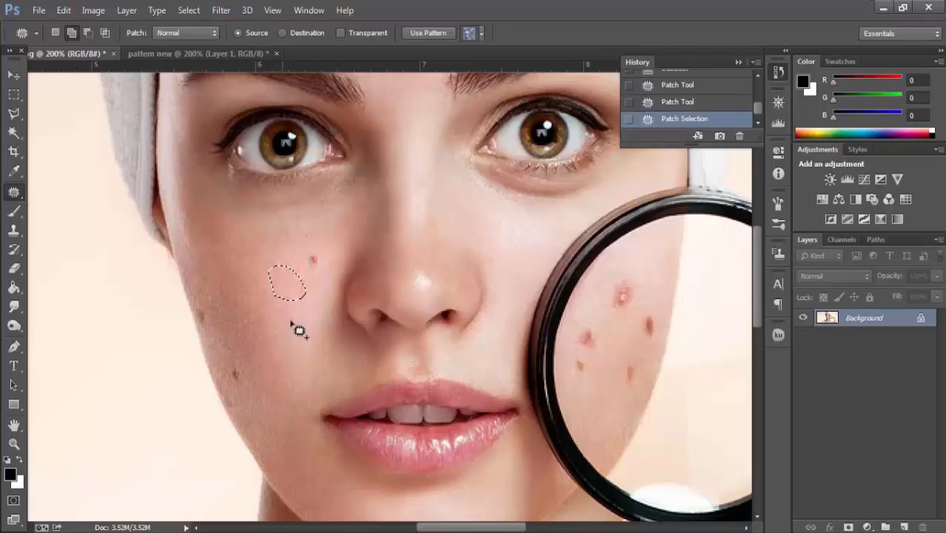
key(ctrl+d)
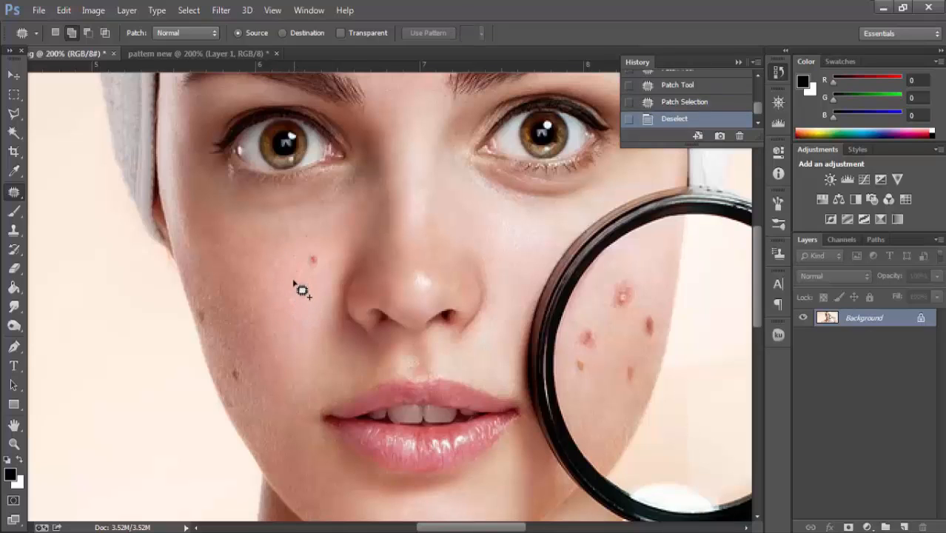
mouse_move(317, 250)
mouse_down()
mouse_move(324, 265)
mouse_move(309, 278)
mouse_move(306, 255)
mouse_move(286, 293)
mouse_up()
key(ctrl+d)
Trim the selection around the large blemish inside the magnifying glass by subtracting from it, and patch it with clean skin.
mouse_move(620, 277)
mouse_down()
mouse_move(639, 280)
mouse_move(645, 295)
mouse_move(619, 327)
mouse_move(590, 308)
mouse_move(597, 277)
mouse_move(605, 286)
mouse_up()
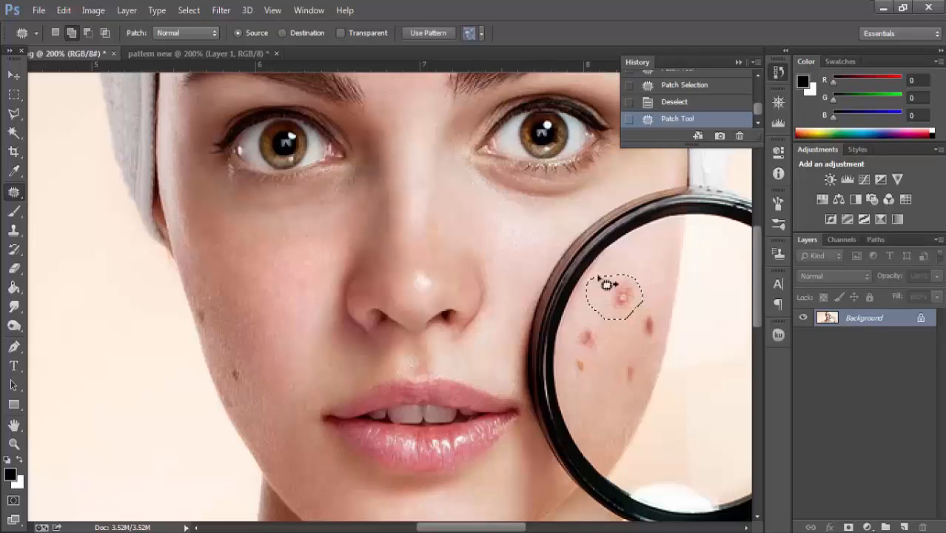
click(87, 34)
drag(616, 290, 653, 259)
key(ctrl+d)
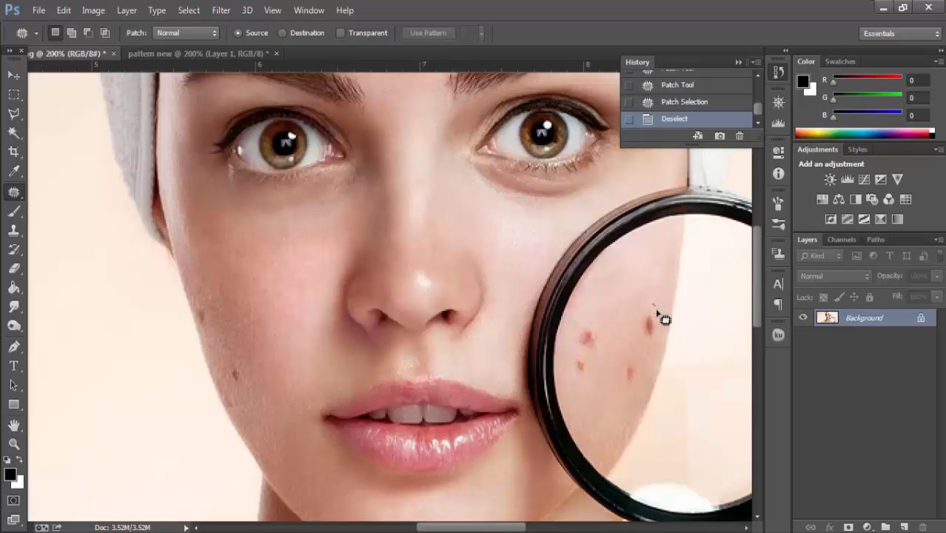
Patch the four remaining spots inside the magnifying glass with clean skin, deselecting after each.
mouse_move(664, 319)
mouse_down()
mouse_move(661, 349)
mouse_move(628, 296)
mouse_move(629, 308)
mouse_up()
key(ctrl+d)
mouse_move(650, 368)
mouse_down()
mouse_move(633, 388)
mouse_move(617, 382)
mouse_move(616, 363)
mouse_move(632, 367)
mouse_move(634, 335)
mouse_move(598, 353)
mouse_move(571, 344)
mouse_move(574, 330)
mouse_move(618, 309)
mouse_up()
key(ctrl+d)
key(ctrl+d)
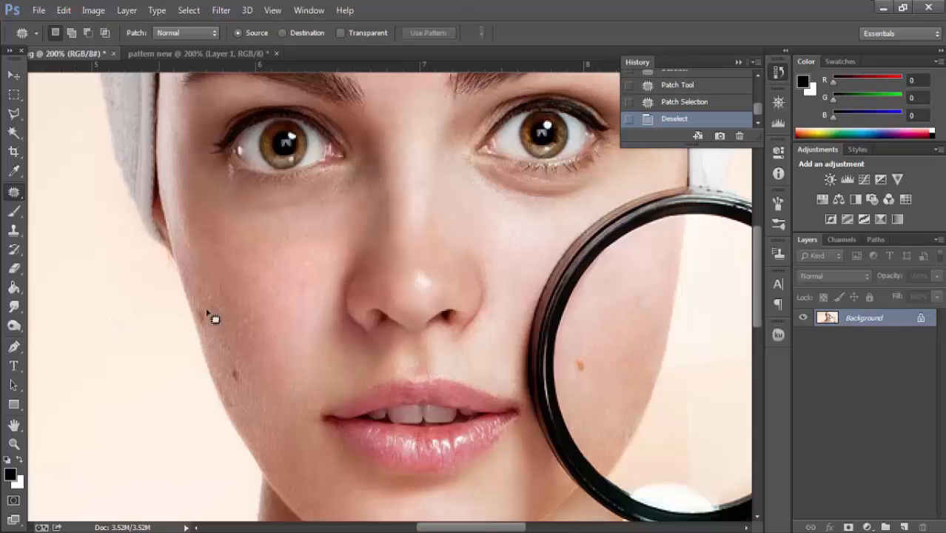
scroll(251, 317, down, 2)
scroll(263, 302, up, 4)
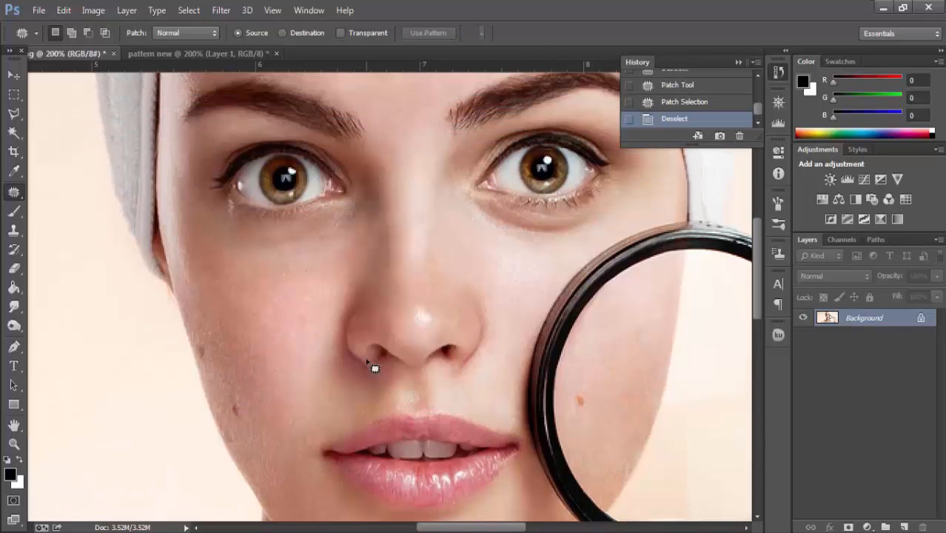
mouse_move(589, 398)
mouse_down()
mouse_move(575, 396)
mouse_move(599, 391)
mouse_up()
key(ctrl+d)
Patch the two dark moles along the outer edge of the cheek with neighbouring skin.
drag(237, 417, 245, 389)
key(ctrl+d)
mouse_move(202, 356)
mouse_down()
mouse_move(203, 339)
mouse_move(226, 349)
mouse_up()
key(ctrl+d)
Set the Patch Tool's patch mode to Content-Aware.
scroll(304, 298, up, 5)
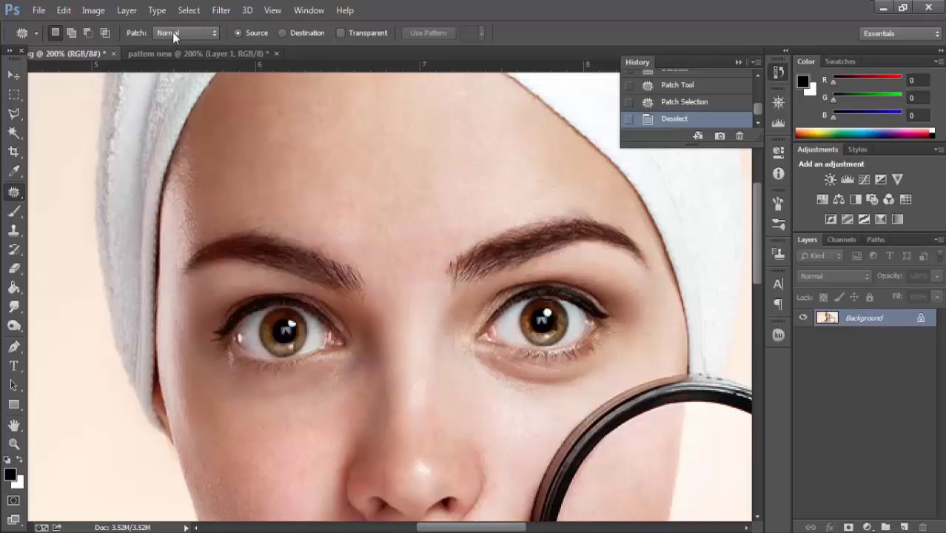
click(173, 32)
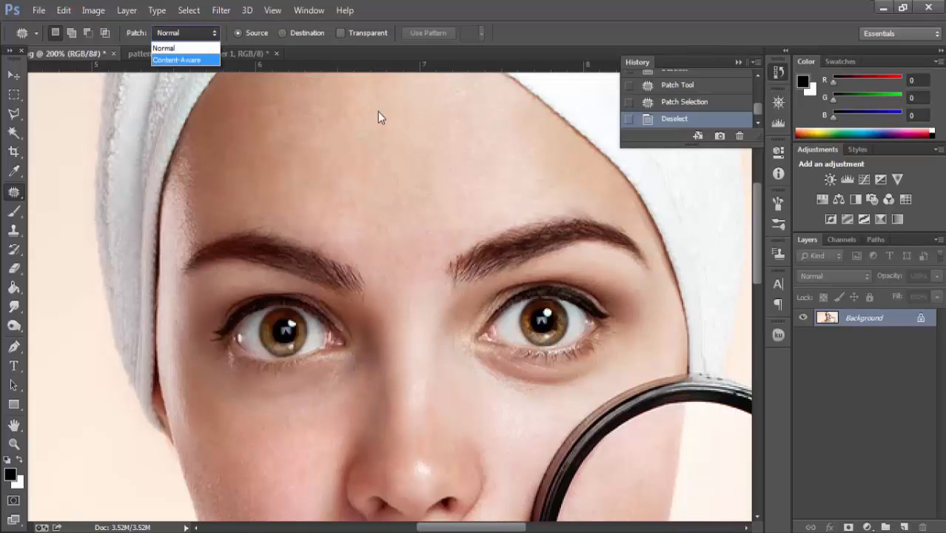
click(184, 60)
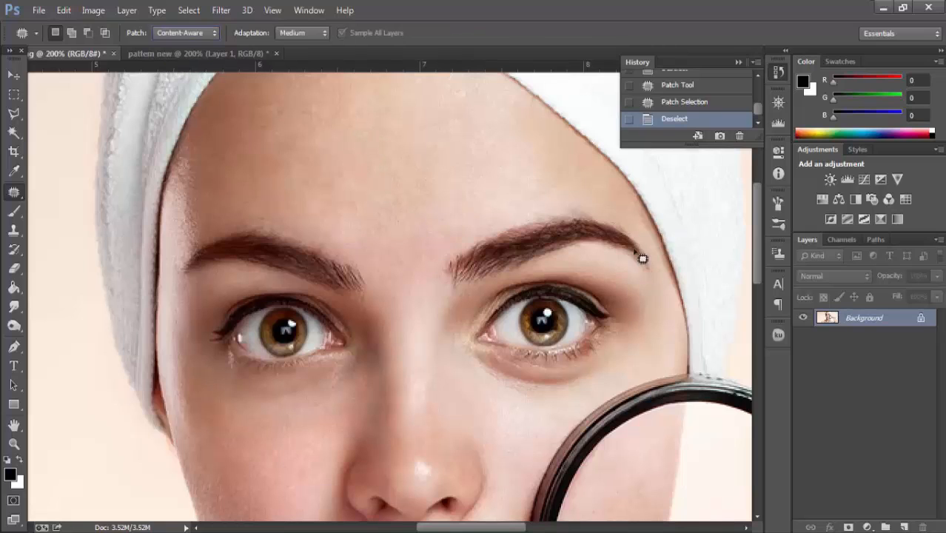
Go back to the earliest Patch Selection state in the history and deselect the area inside the magnifying glass.
click(683, 87)
scroll(684, 88, up, 2)
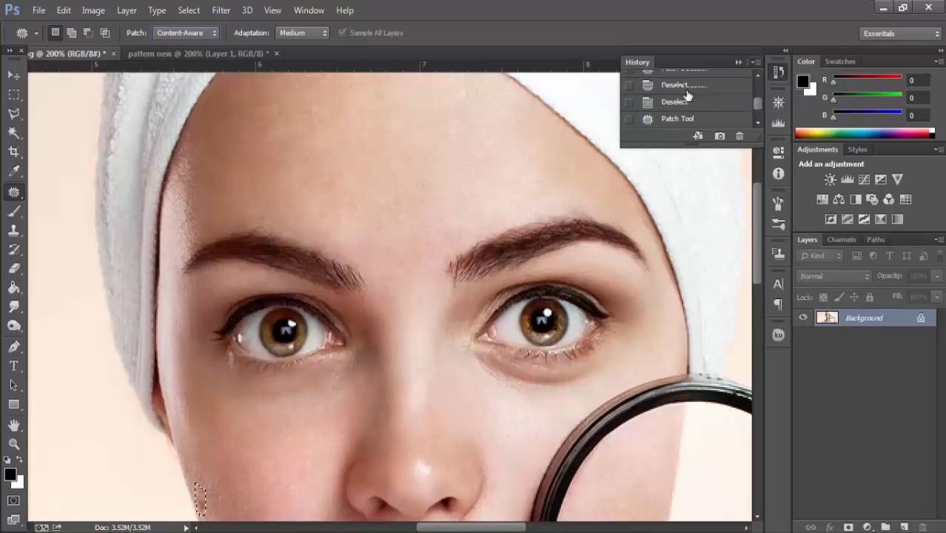
scroll(686, 89, up, 1)
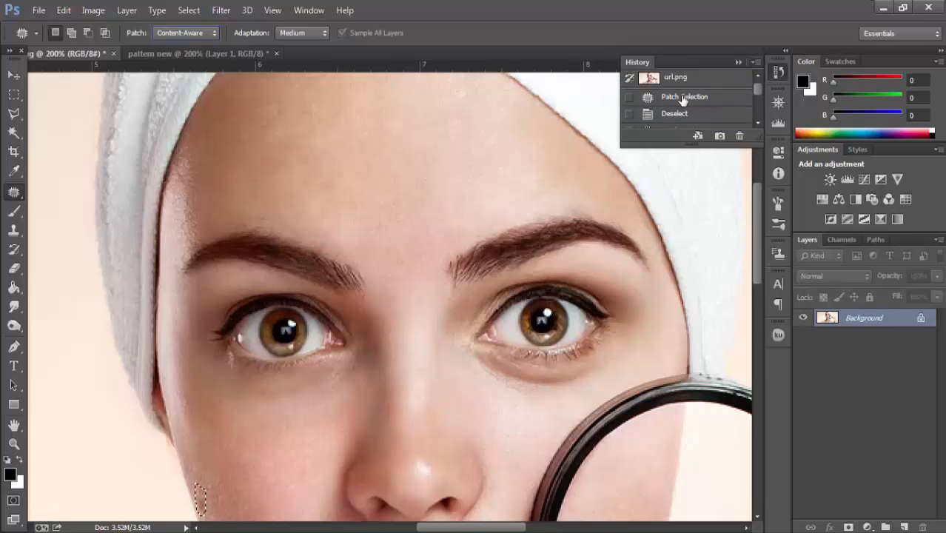
click(682, 98)
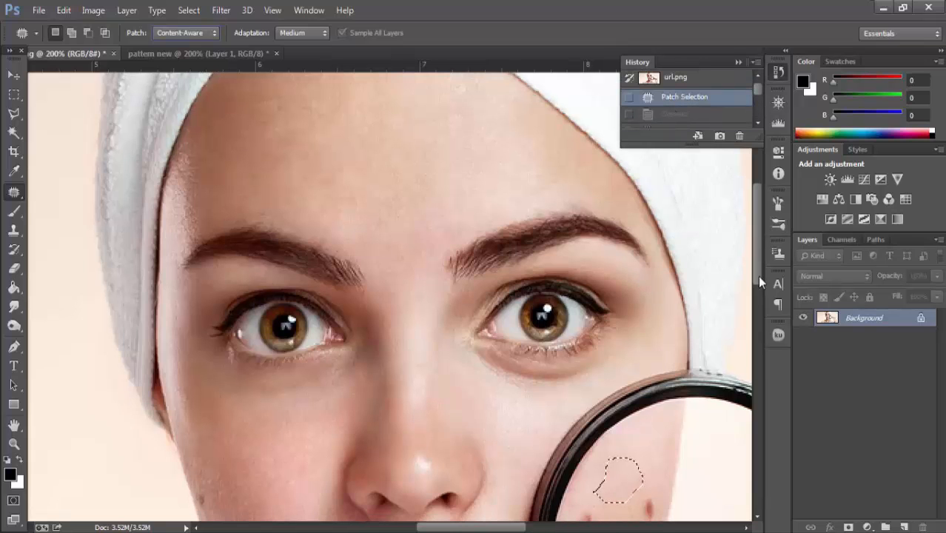
scroll(758, 275, down, 5)
right_click(624, 270)
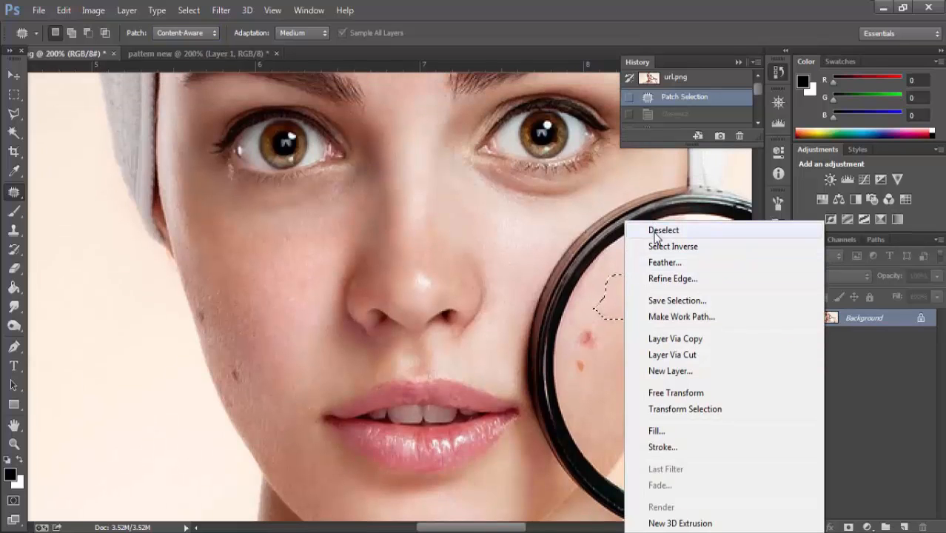
click(662, 231)
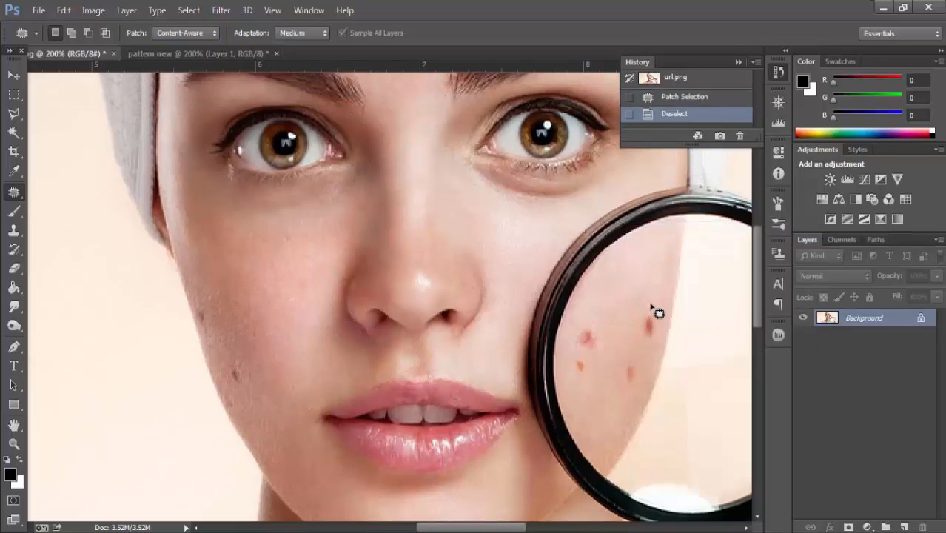
Patch the two larger spots inside the magnifying glass using Content-Aware with Medium adaptation.
mouse_move(651, 306)
mouse_down()
mouse_move(661, 339)
mouse_move(639, 329)
mouse_move(652, 330)
mouse_up()
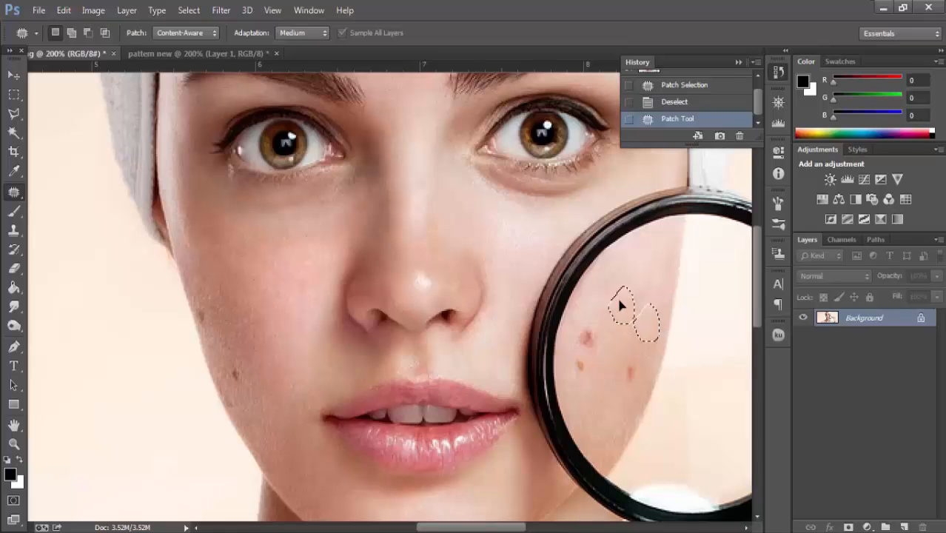
mouse_move(619, 301)
mouse_down()
mouse_move(595, 354)
mouse_move(577, 348)
mouse_move(571, 341)
mouse_move(618, 309)
mouse_up()
key(ctrl+d)
key(ctrl+d)
Set the patch mode back to Normal and revert the portrait to its last saved version.
click(201, 33)
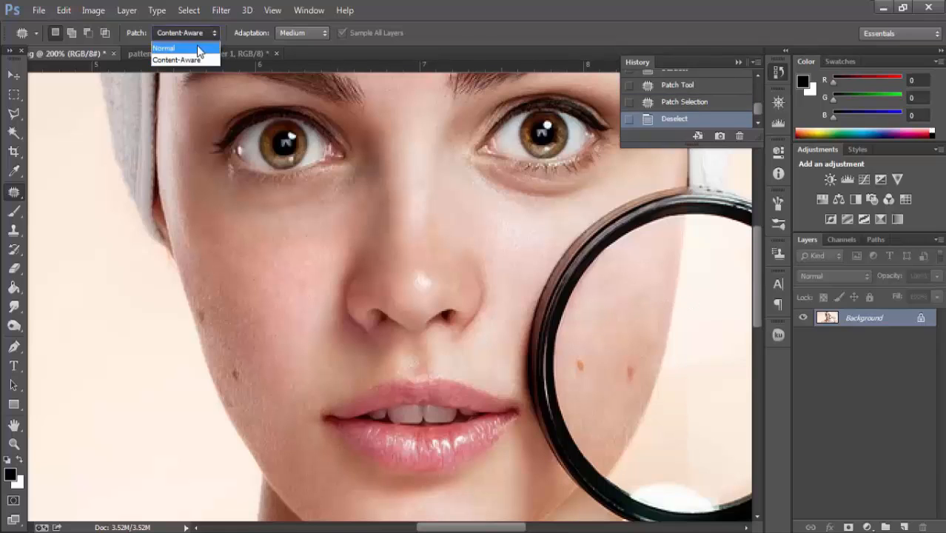
click(177, 49)
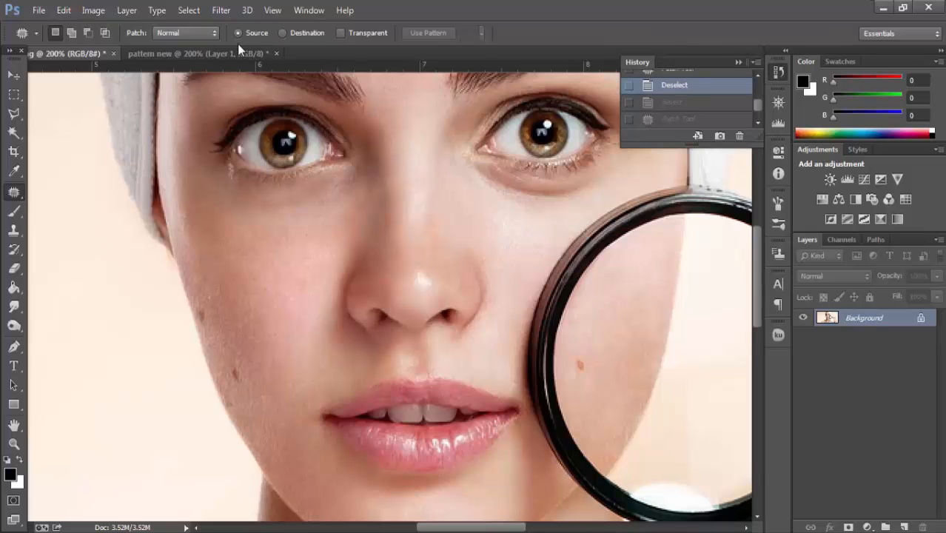
key(ctrl+0)
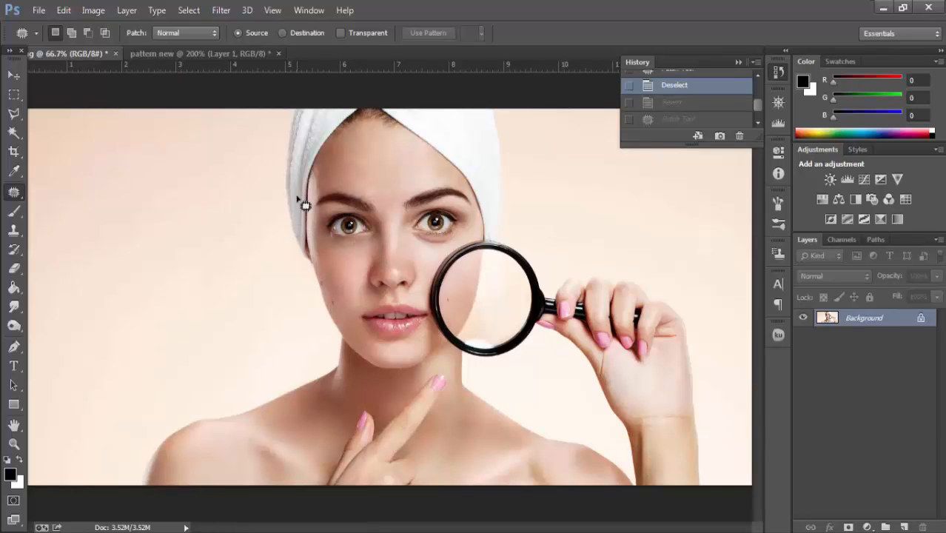
key(F12)
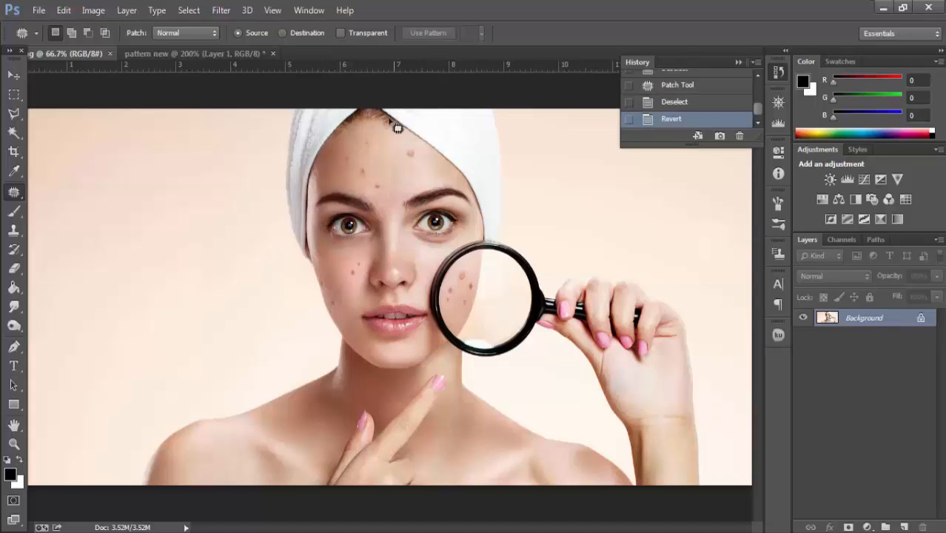
Patch the large forehead blemish in Source mode with the clean skin below it and deselect.
mouse_move(402, 147)
mouse_down()
mouse_move(419, 147)
mouse_move(421, 167)
mouse_move(404, 148)
mouse_up()
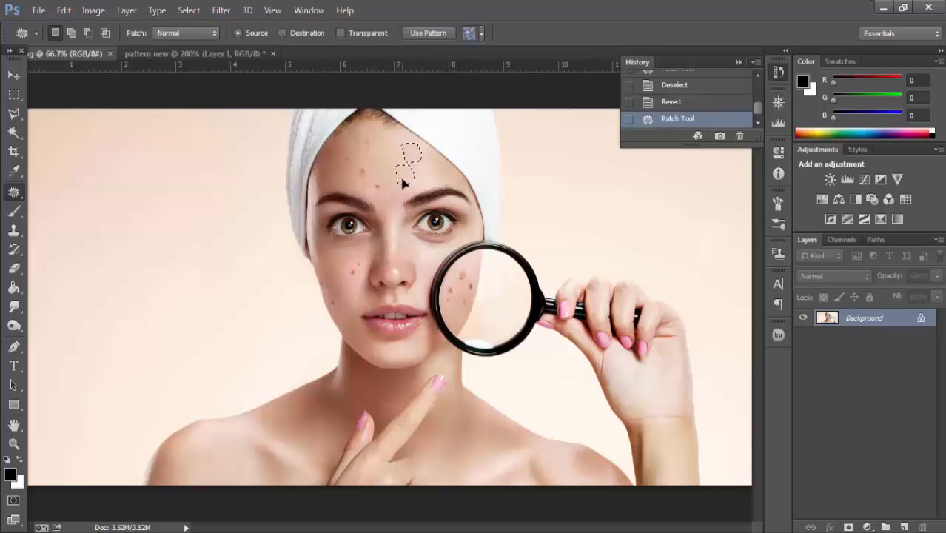
drag(402, 181, 406, 185)
key(ctrl+d)
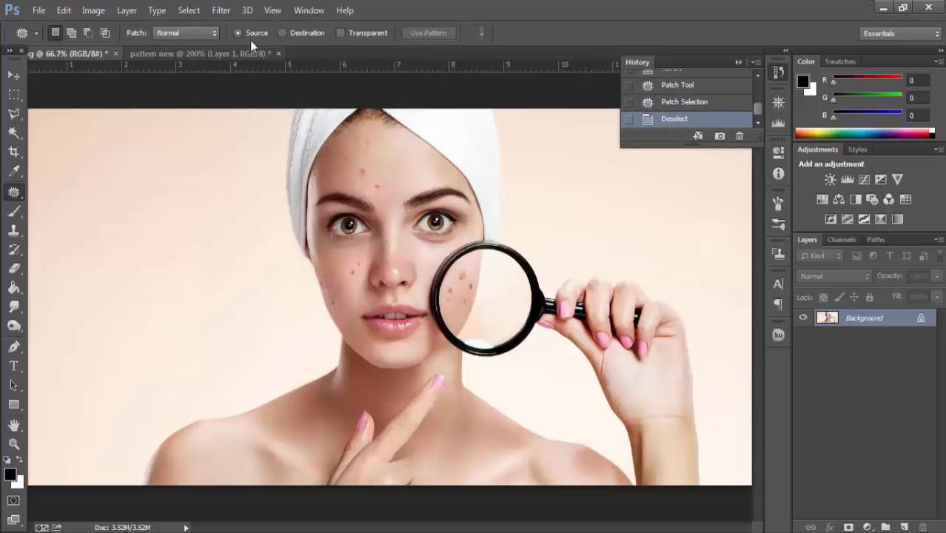
key(ctrl+plus)
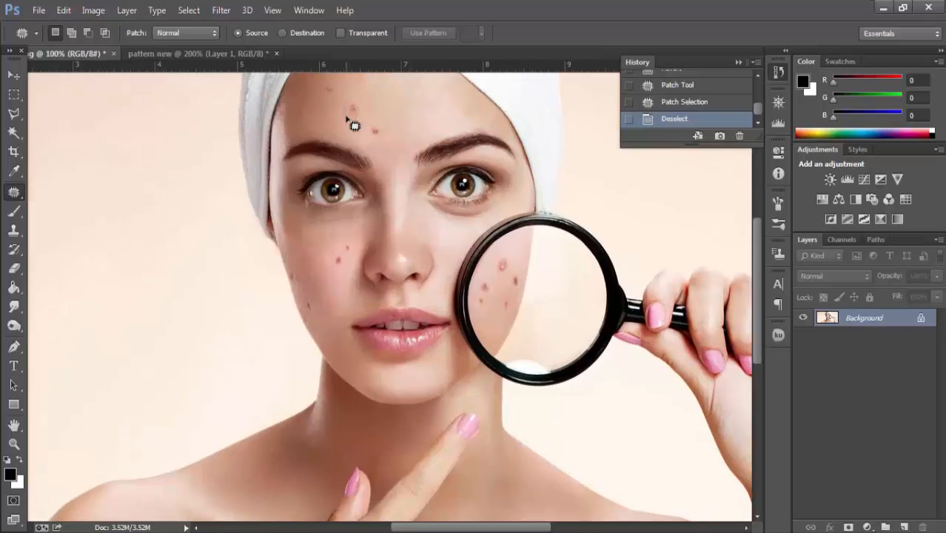
Cover the two spots on the cheek beside the nose with clean skin in Destination mode, deselecting after each patch.
key(ctrl+plus)
scroll(353, 126, up, 3)
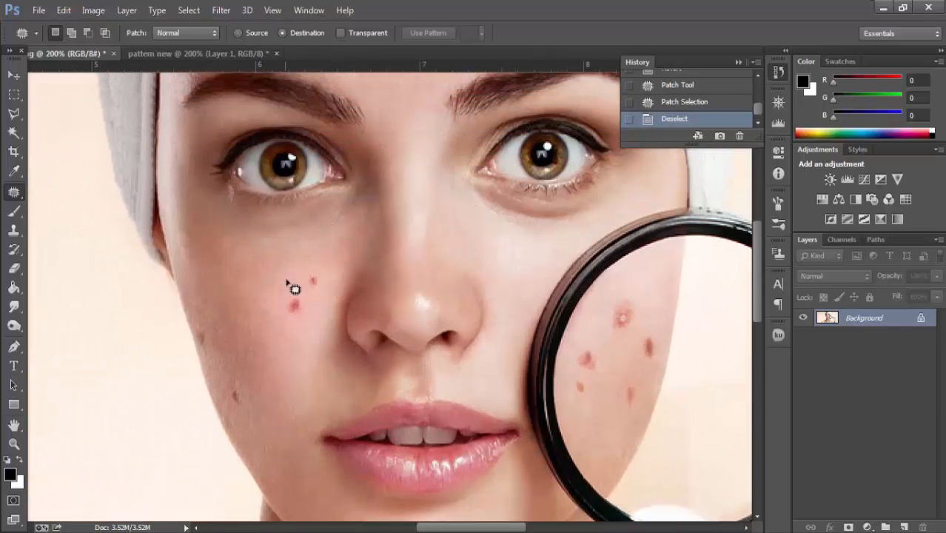
mouse_move(291, 347)
mouse_down()
mouse_move(288, 382)
mouse_move(272, 368)
mouse_move(266, 350)
mouse_move(273, 340)
mouse_move(284, 348)
mouse_move(294, 312)
mouse_up()
key(ctrl+d)
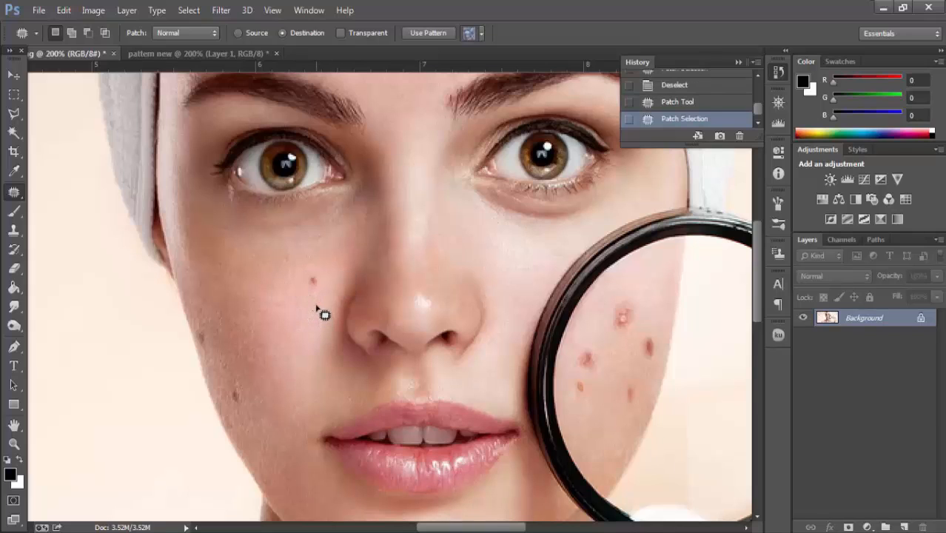
mouse_move(264, 277)
mouse_down()
mouse_move(280, 294)
mouse_move(253, 277)
mouse_move(306, 286)
mouse_move(316, 275)
mouse_up()
key(ctrl+d)
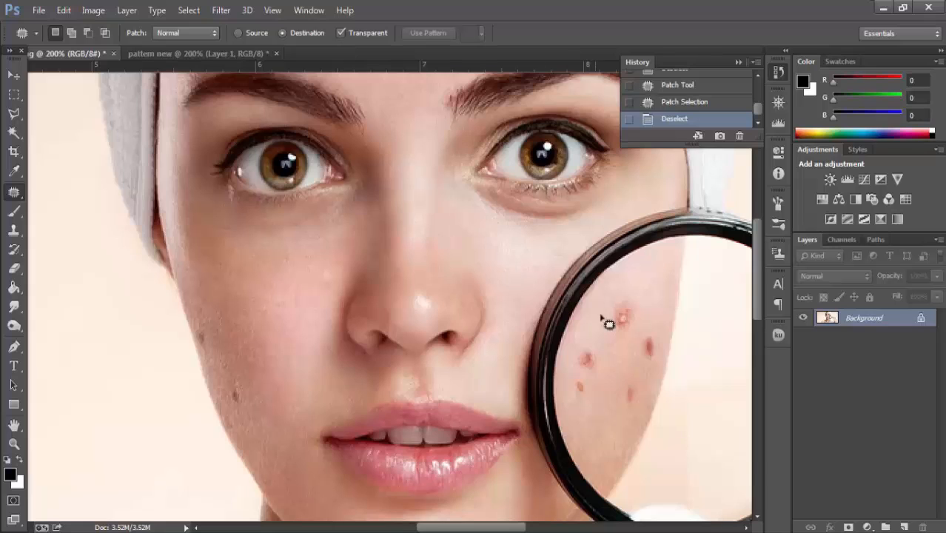
Copy the largest blemish inside the magnifying glass to clean skin above it in Destination mode with Transparent on, and deselect.
scroll(611, 326, up, 1)
mouse_move(620, 315)
mouse_down()
mouse_move(639, 330)
mouse_move(632, 355)
mouse_move(610, 353)
mouse_move(608, 336)
mouse_move(643, 305)
mouse_up()
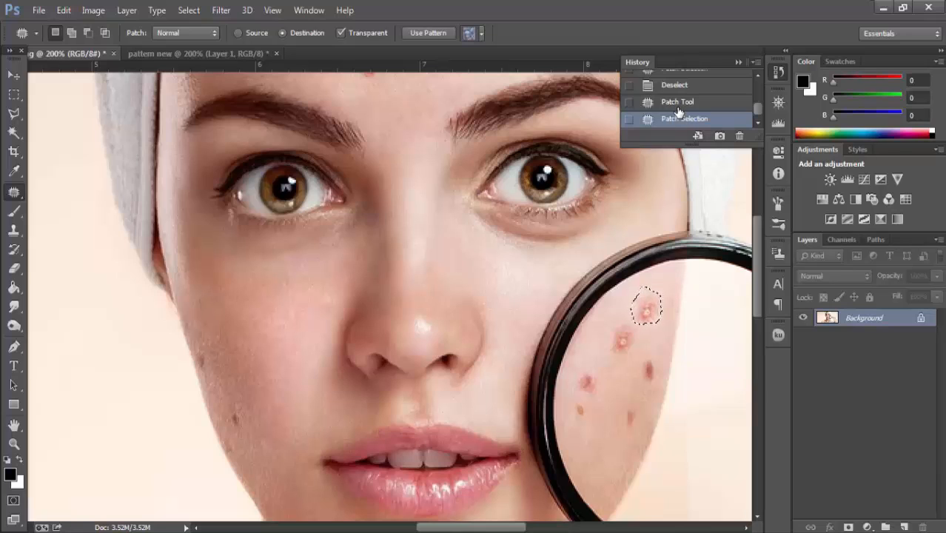
click(666, 286)
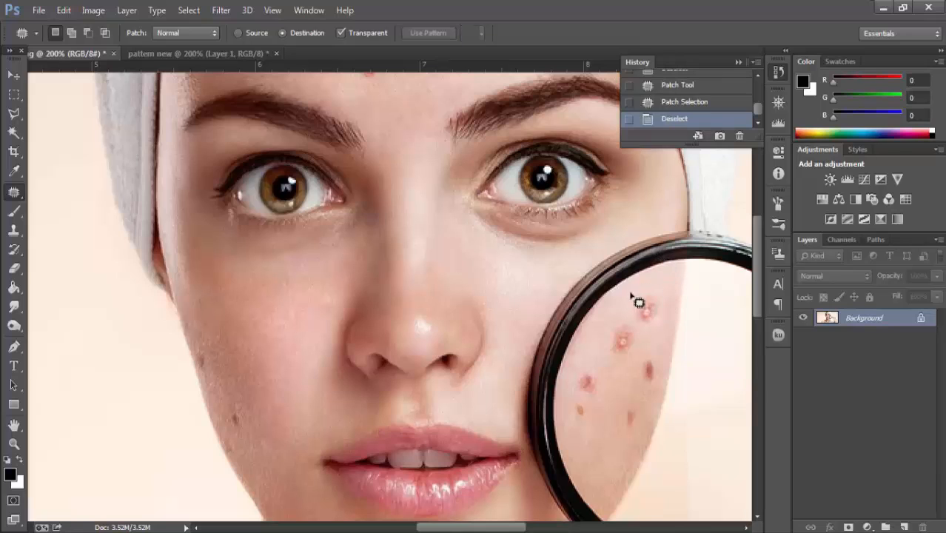
Try a patch in Source mode with Transparent on, deselect, and go back to the earlier Deselect state in the history.
click(259, 34)
mouse_move(669, 345)
mouse_down()
mouse_move(611, 350)
mouse_move(602, 334)
mouse_move(621, 335)
mouse_move(446, 300)
mouse_move(259, 289)
mouse_up()
key(ctrl+d)
click(675, 72)
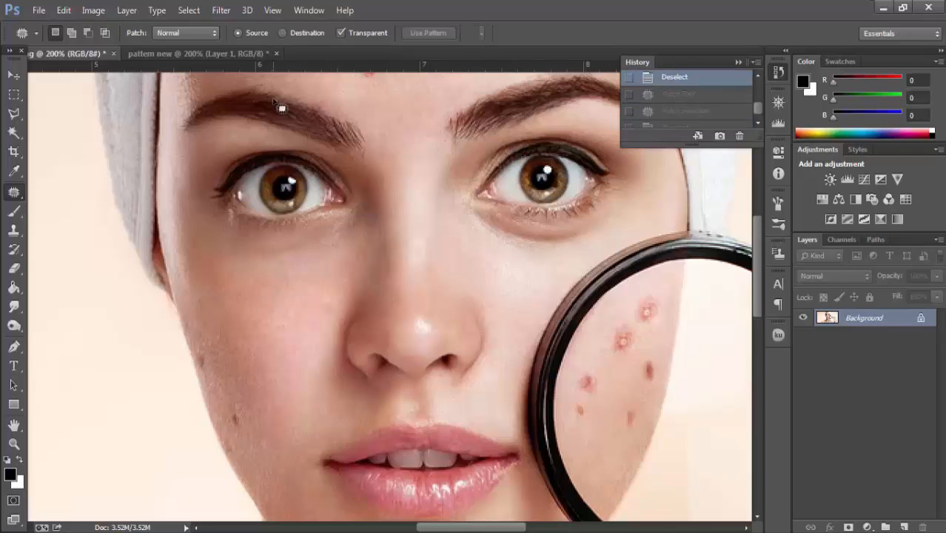
Turn off the Transparent patch option and switch to the Content-Aware Move Tool.
click(342, 33)
scroll(445, 91, up, 2)
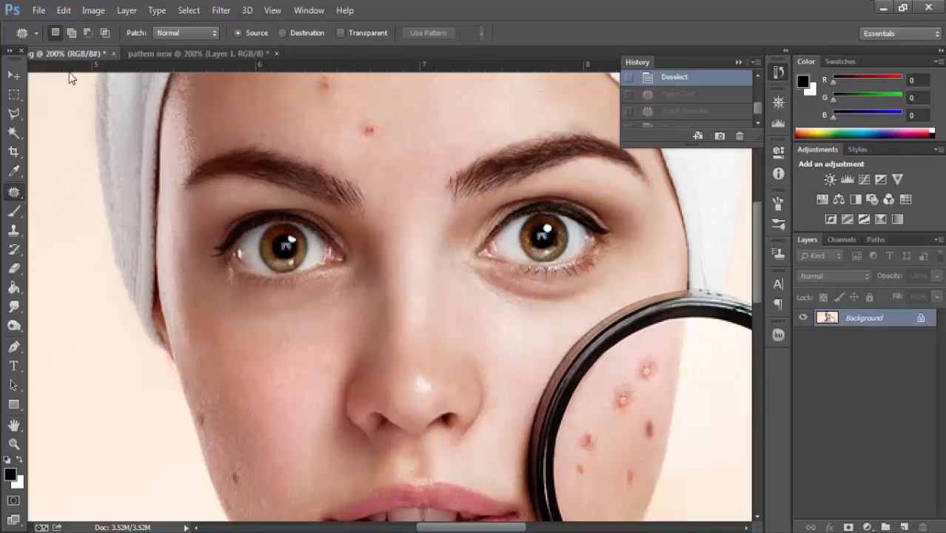
right_click(13, 191)
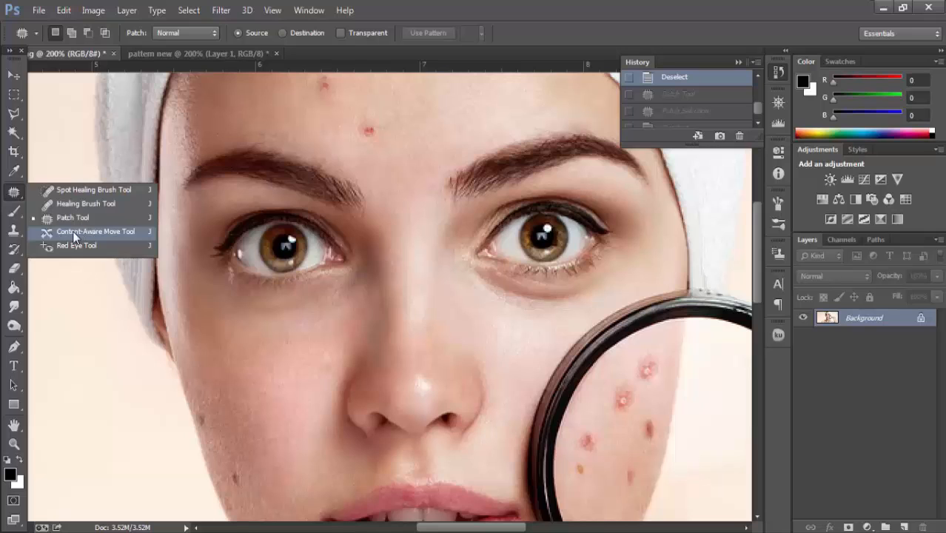
click(74, 232)
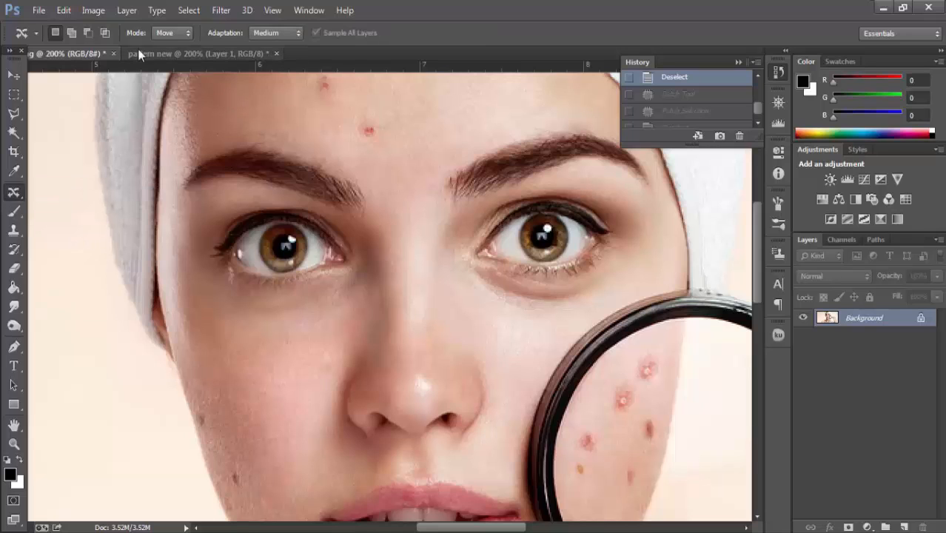
Close the url.png portrait and the pattern new document without saving their changes.
click(113, 55)
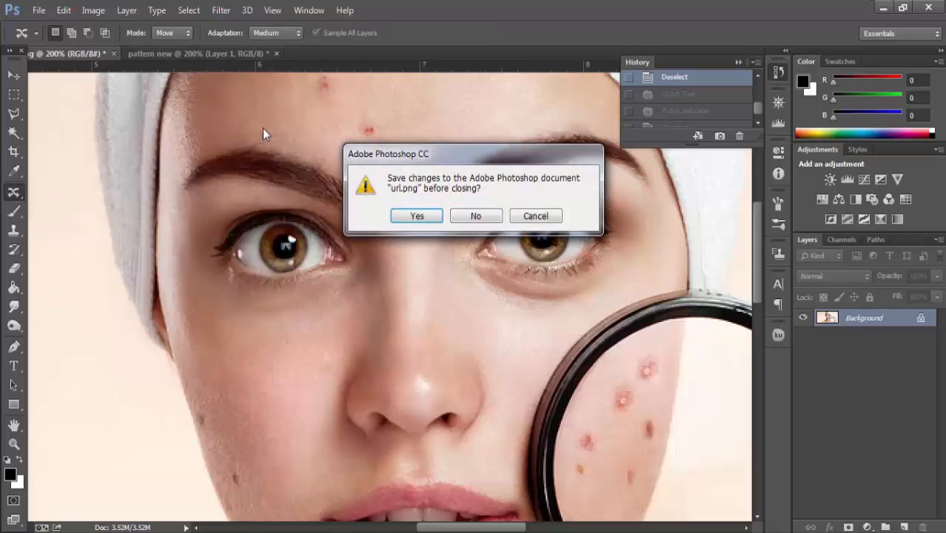
click(475, 216)
click(156, 53)
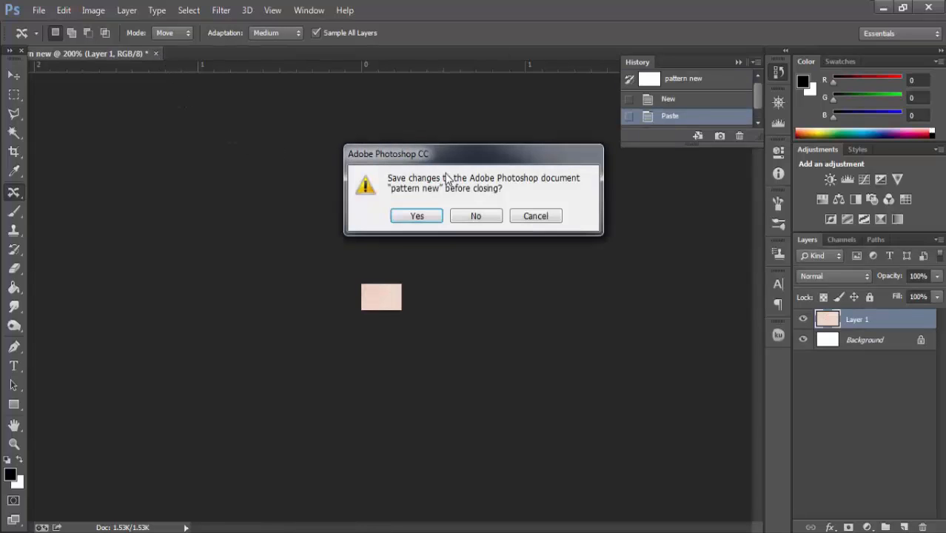
click(478, 217)
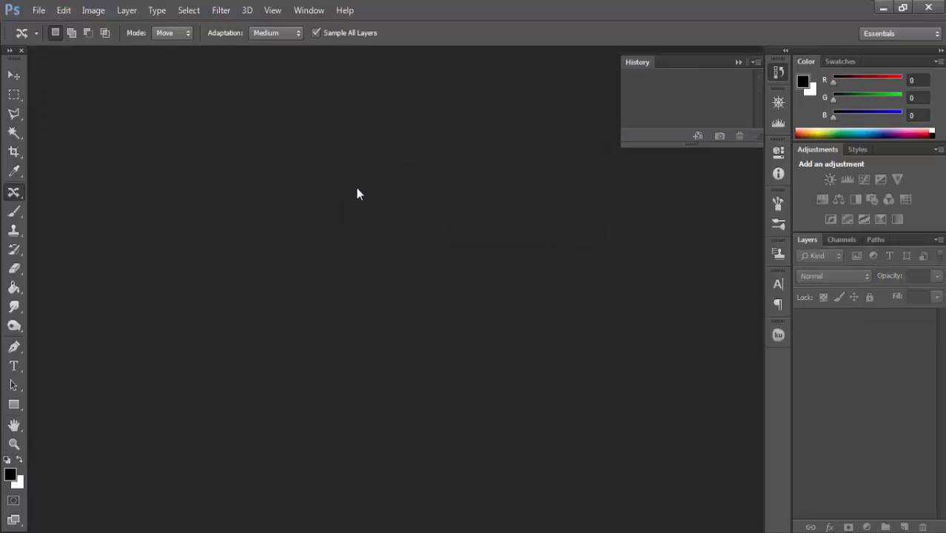
Open the image 10056-wild-horses-road-to-luderitz-bay-02042010 from the Desktop.
key(ctrl+o)
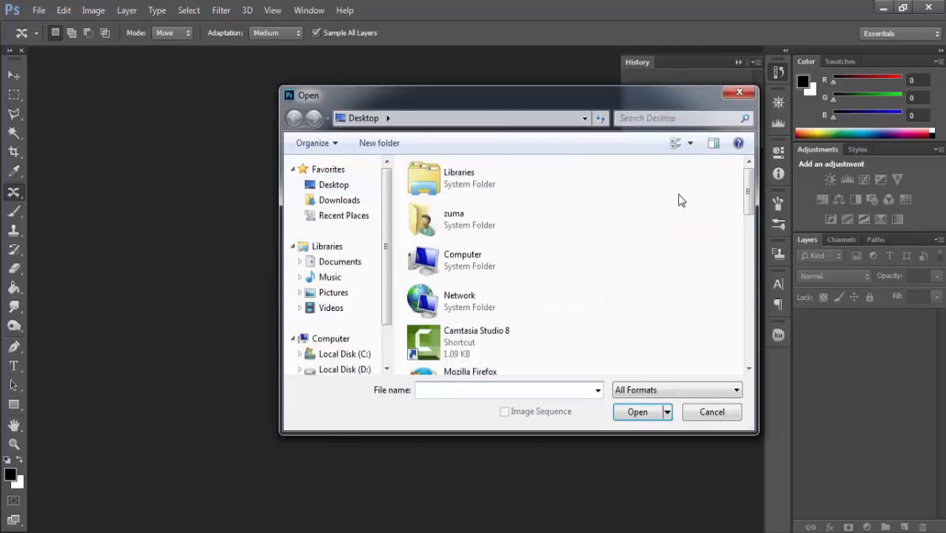
scroll(607, 196, down, 5)
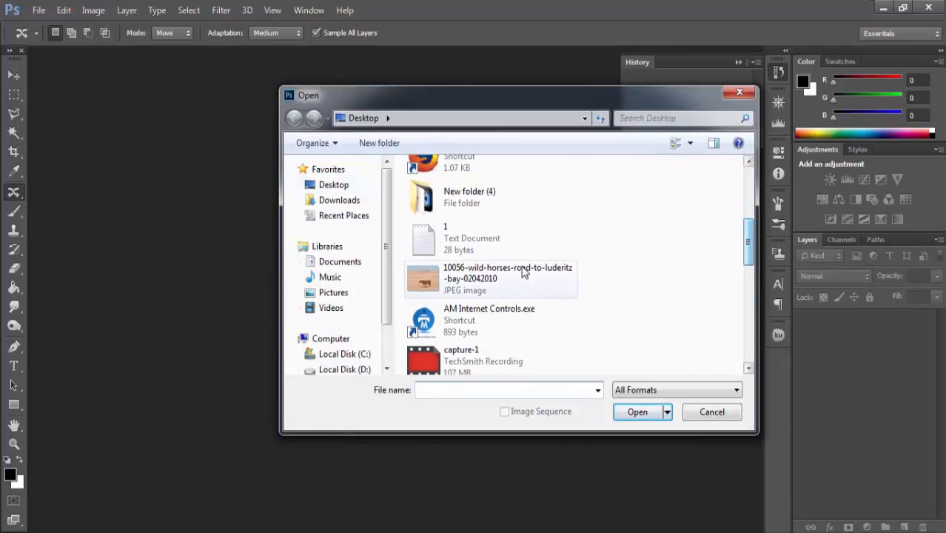
double_click(522, 273)
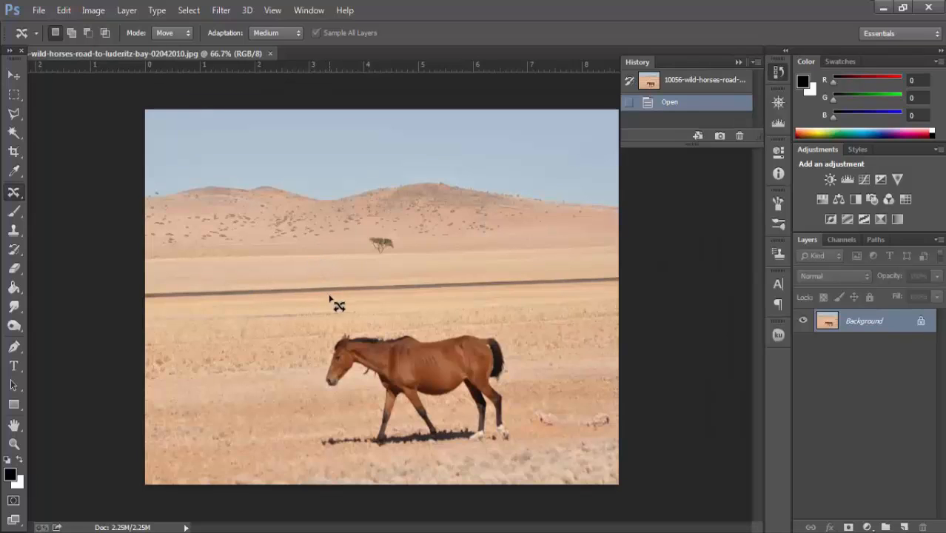
Outline the horse and its shadow, shift them toward the image's left edge with Content-Aware Move in Move mode, and deselect.
right_click(13, 192)
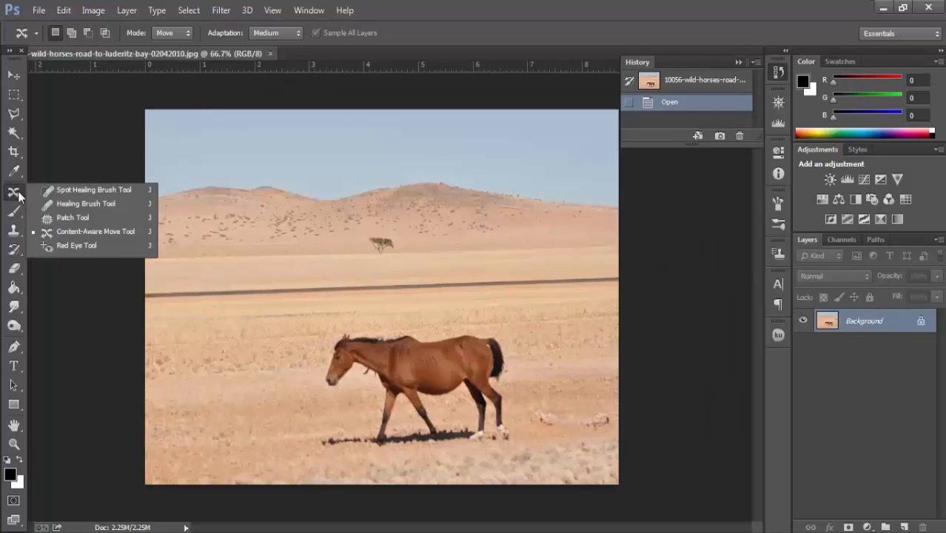
click(555, 363)
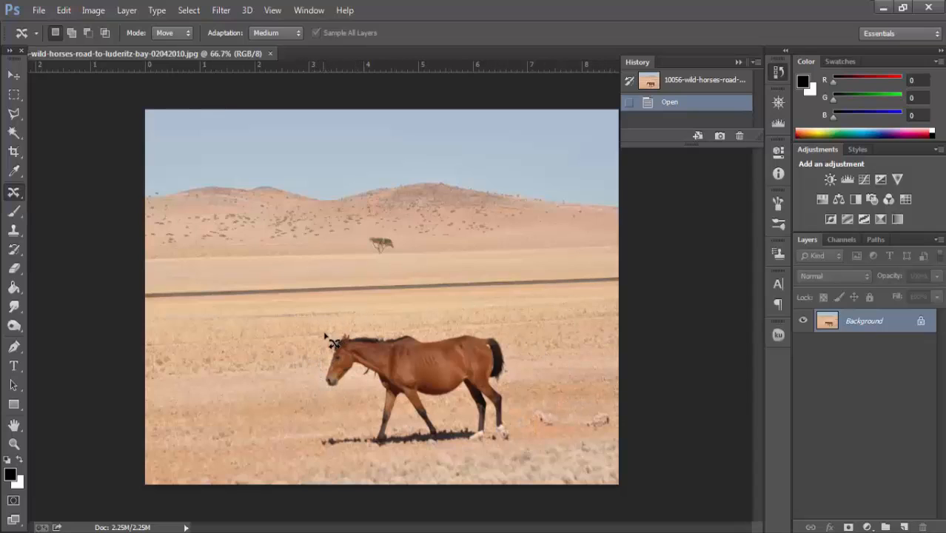
mouse_move(323, 335)
mouse_down()
mouse_move(376, 324)
mouse_move(504, 332)
mouse_move(520, 353)
mouse_move(516, 437)
mouse_move(509, 448)
mouse_move(322, 448)
mouse_move(303, 434)
mouse_move(311, 405)
mouse_up()
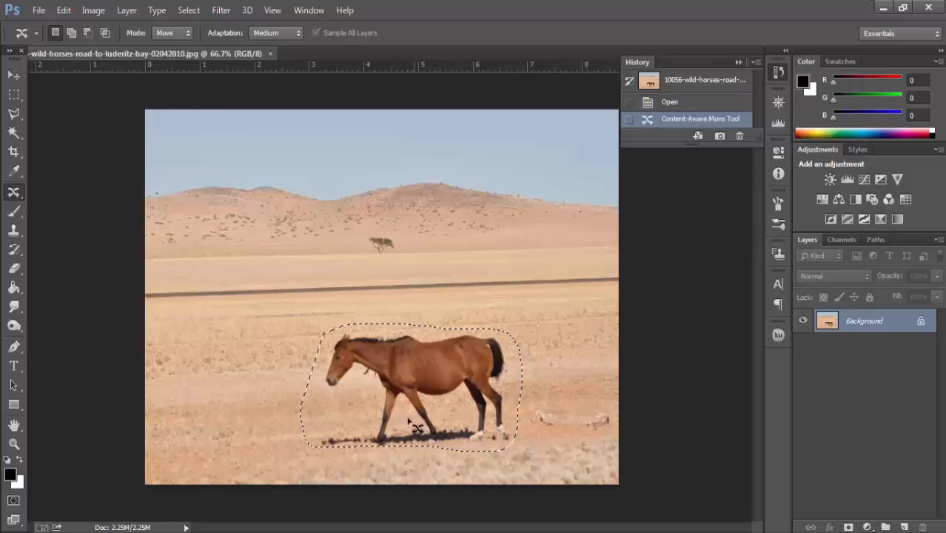
drag(415, 426, 278, 408)
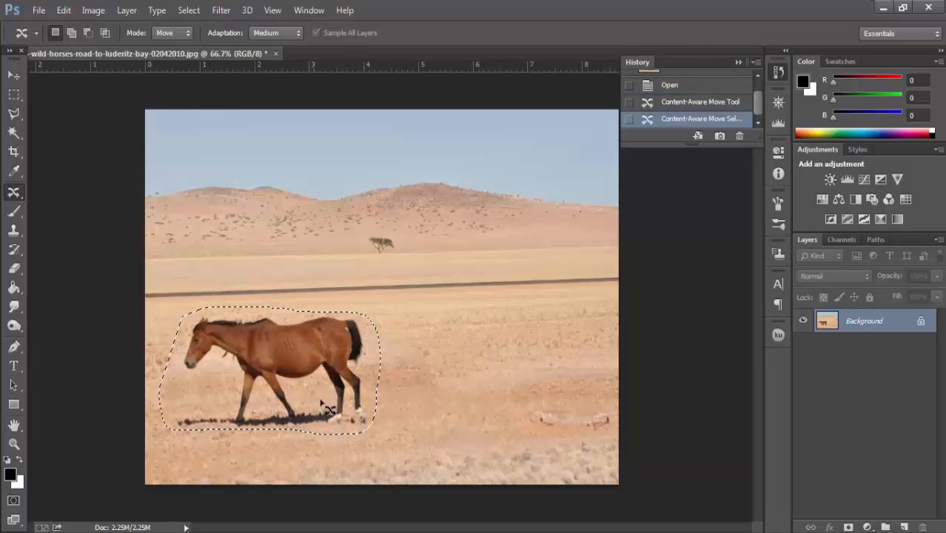
key(ctrl+d)
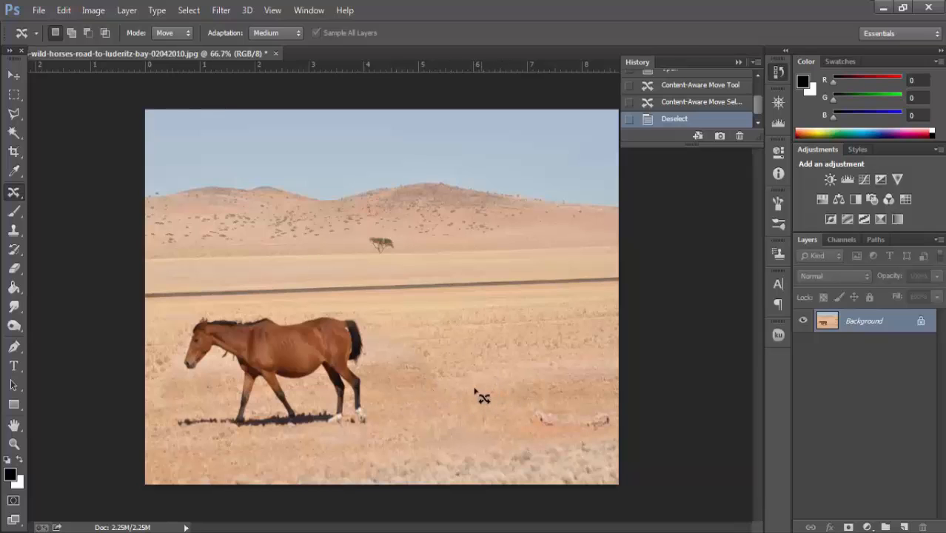
Compare the horse's original and moved positions through the history states, returning to the final Deselect state.
click(694, 72)
click(679, 113)
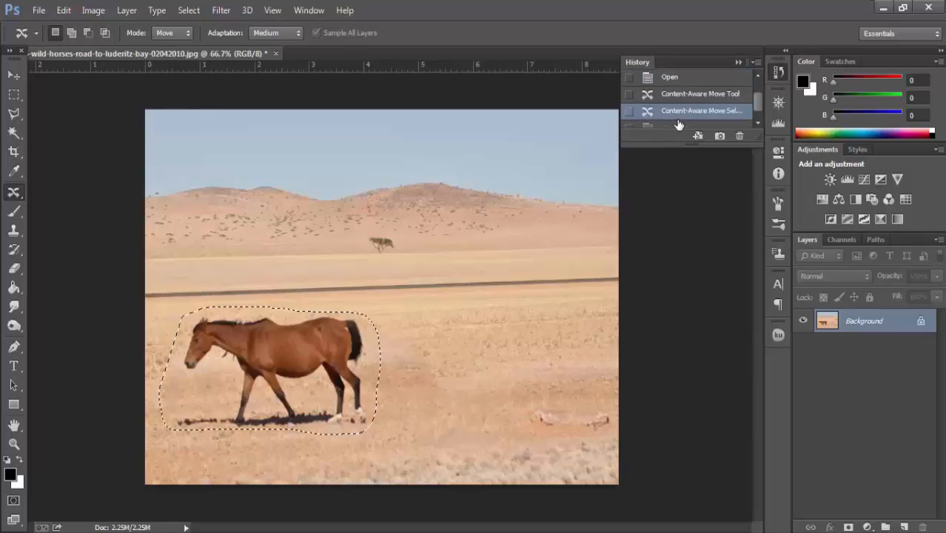
click(681, 78)
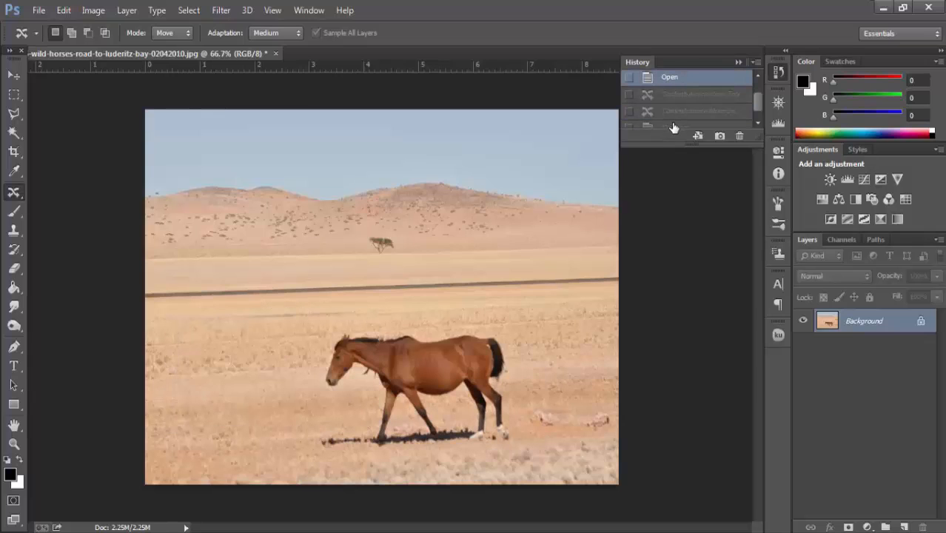
click(673, 126)
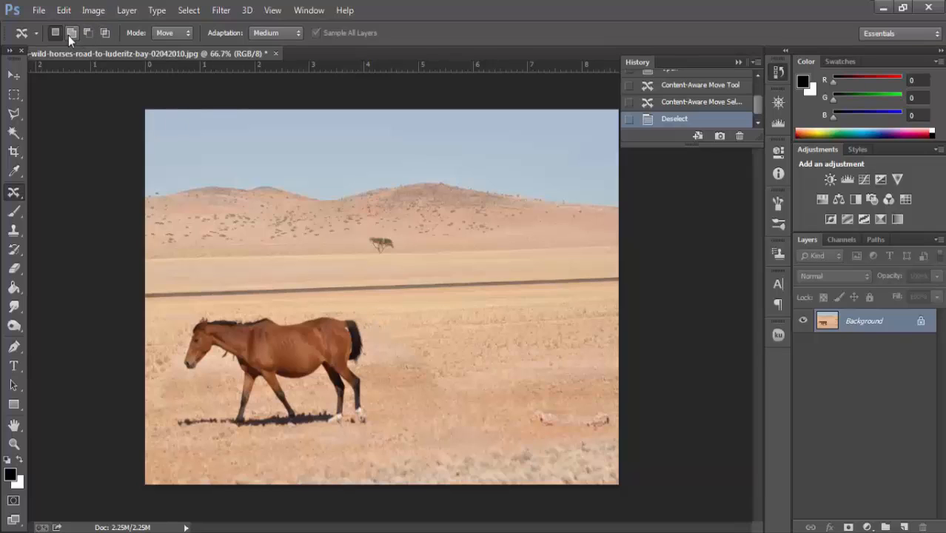
Draw a loose selection around the moved horse and its shadow, keeping the mode at Move.
drag(195, 308, 366, 311)
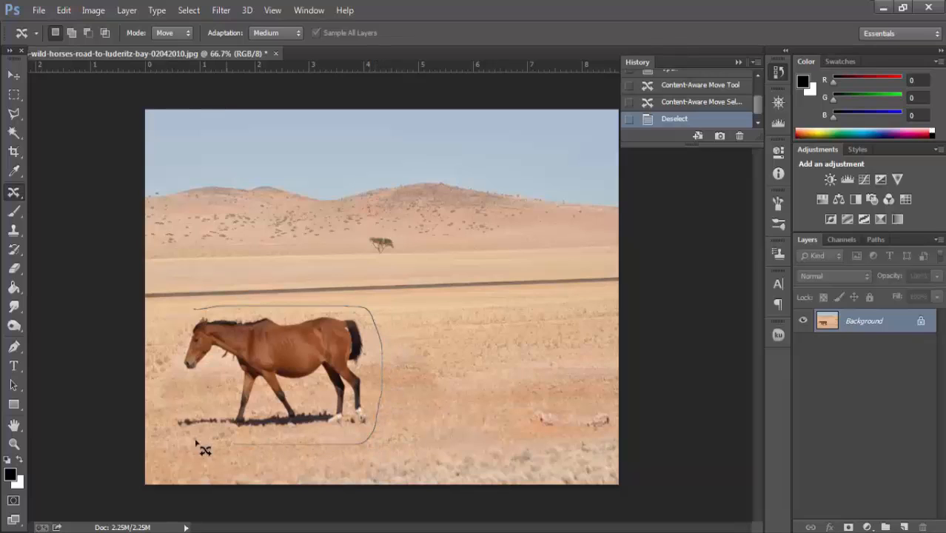
drag(160, 396, 188, 358)
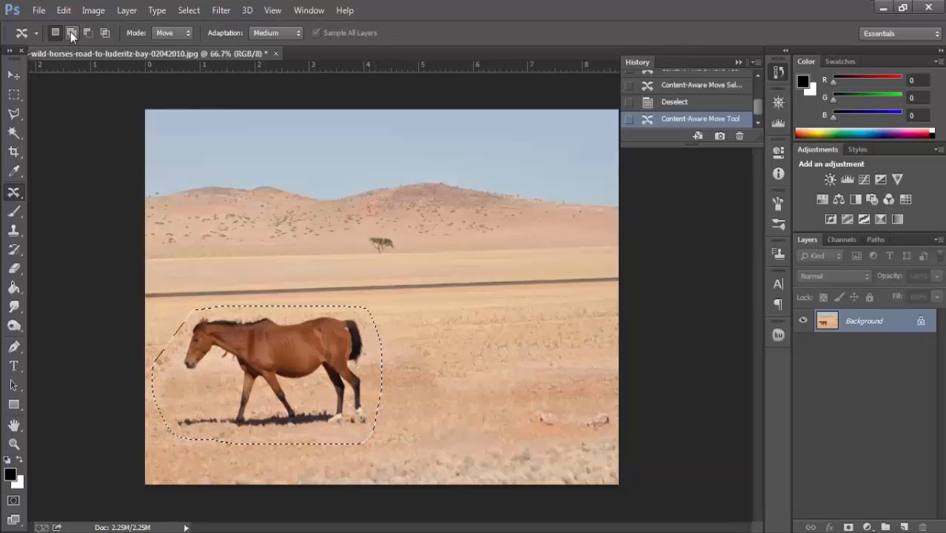
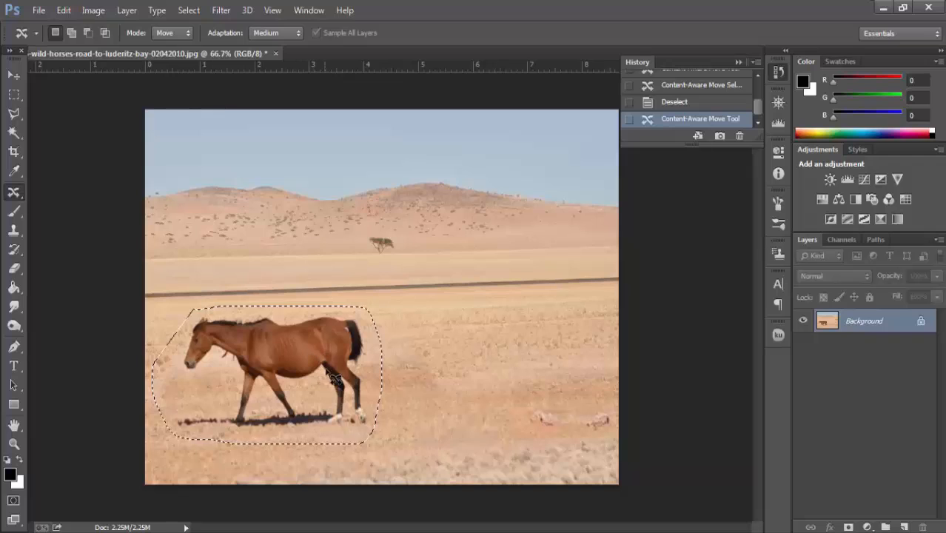
click(163, 34)
click(163, 35)
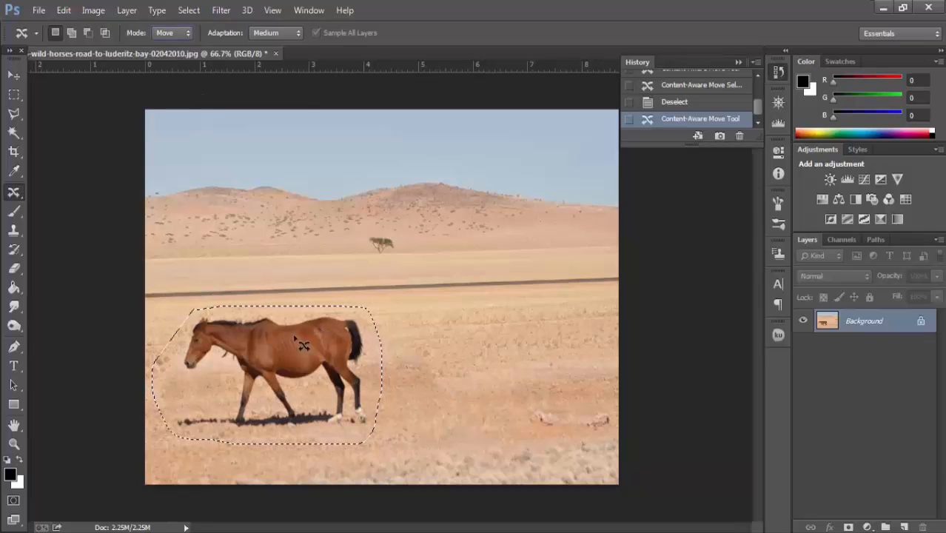
Set the Content-Aware Move mode to Extend, duplicate the selected horse onto the empty ground behind it, and deselect.
click(170, 32)
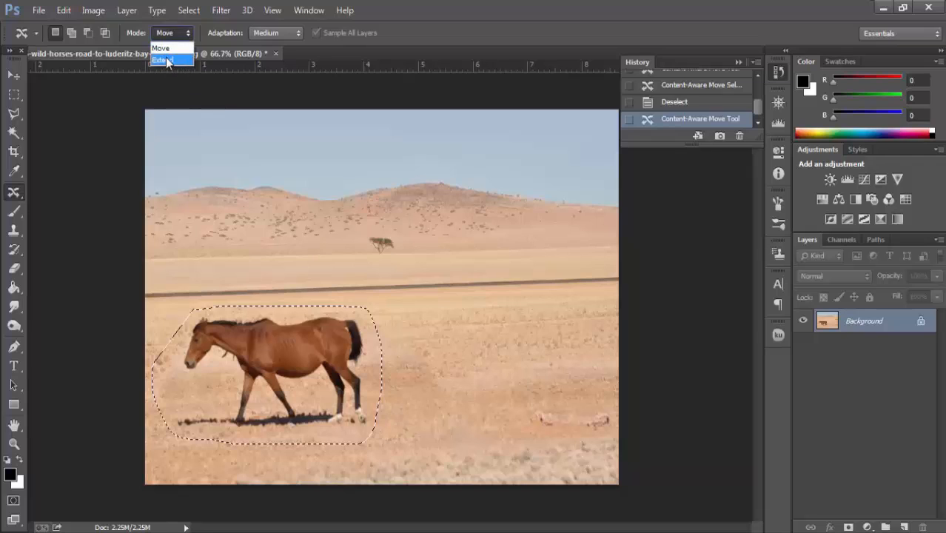
click(163, 60)
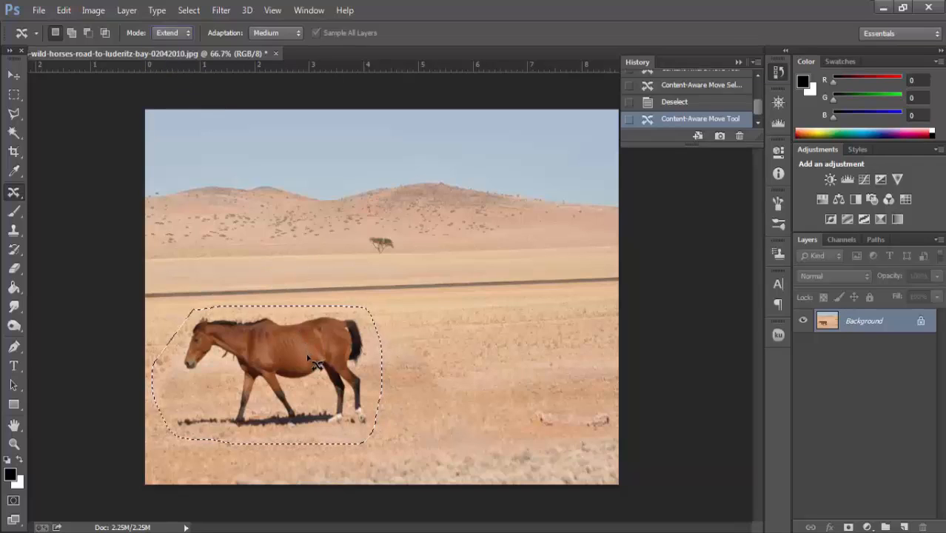
drag(354, 354, 590, 345)
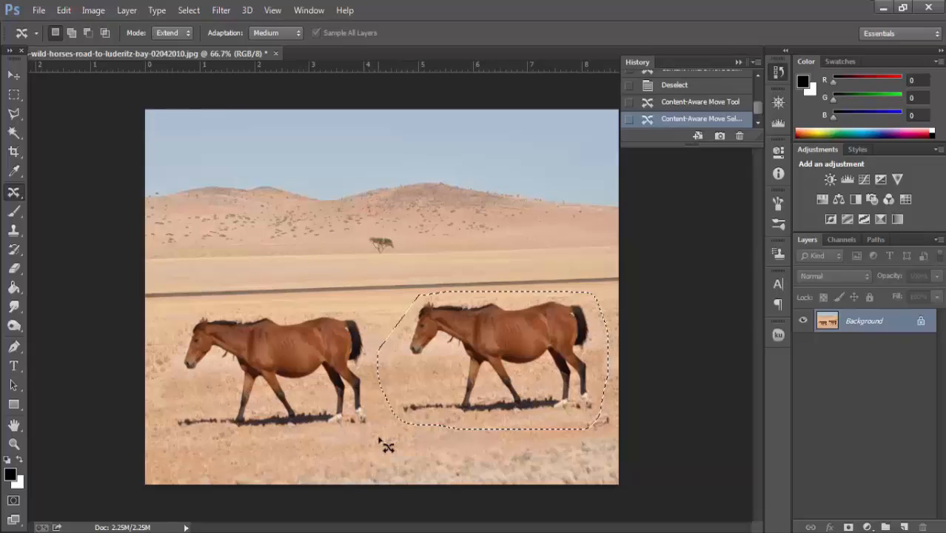
key(ctrl+d)
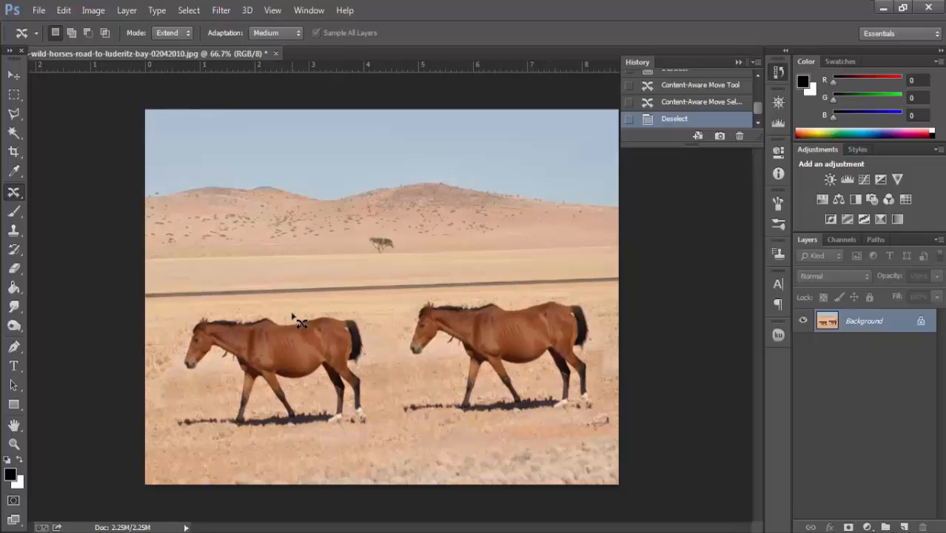
Compare the originally opened image with the two-horse result through the history states, ending on the last Deselect state.
scroll(681, 100, up, 2)
click(694, 99)
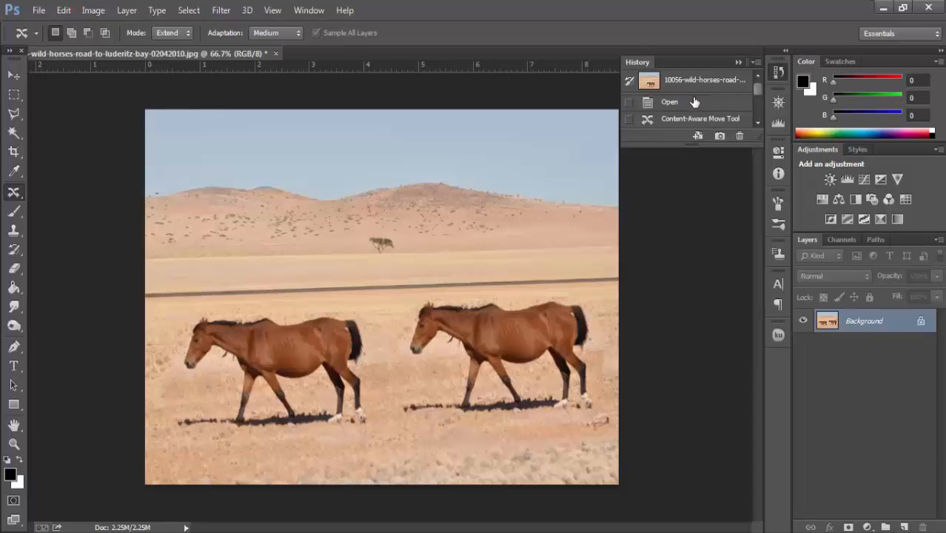
scroll(687, 107, down, 3)
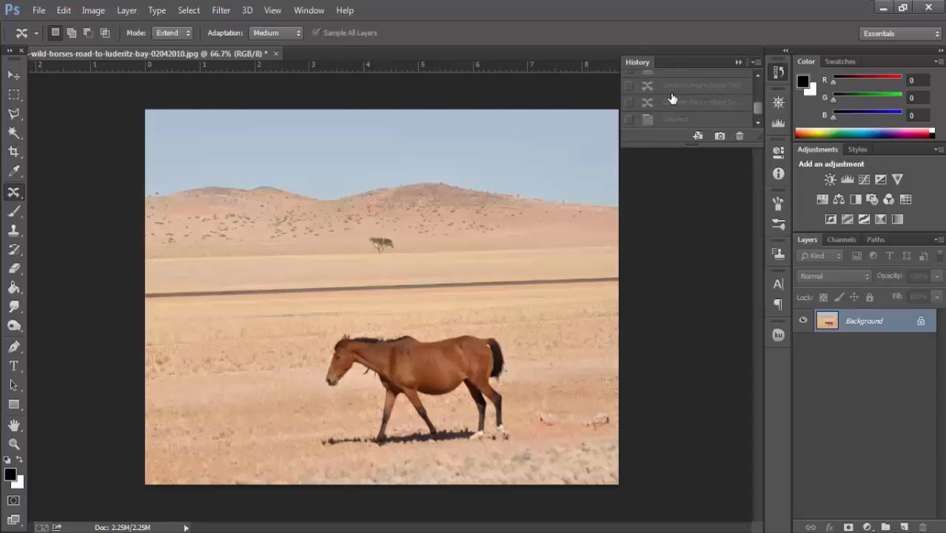
click(675, 88)
click(679, 103)
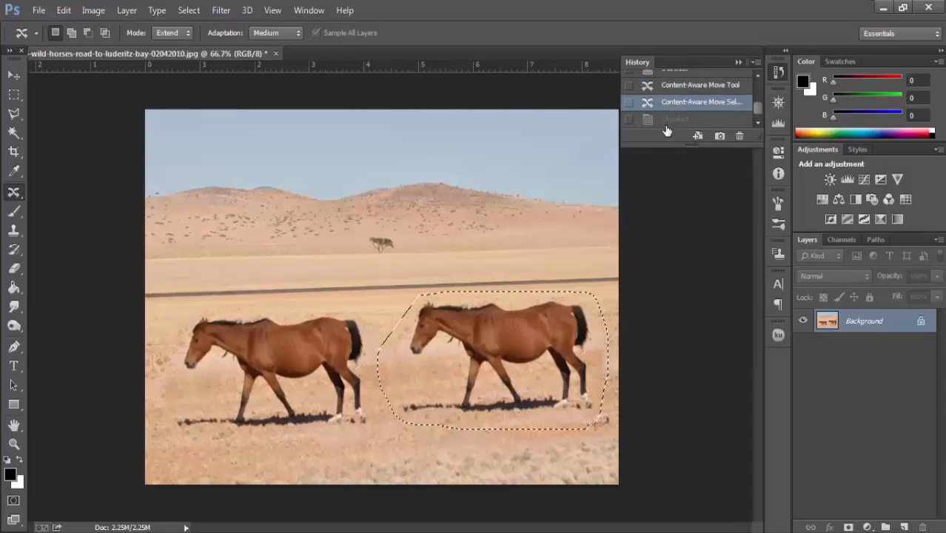
click(668, 122)
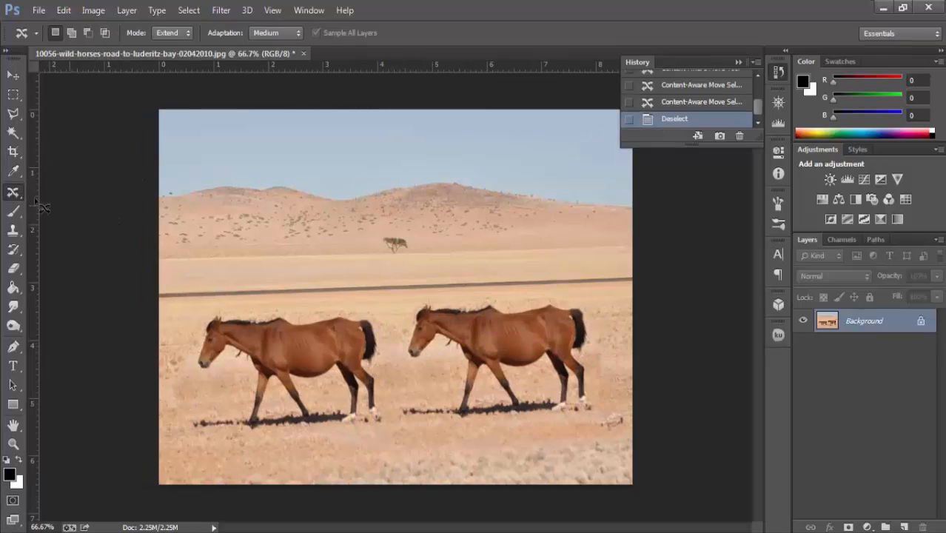
Open the photo 1.jpg from the Desktop and dock it as a tab beside the horse image.
right_click(12, 194)
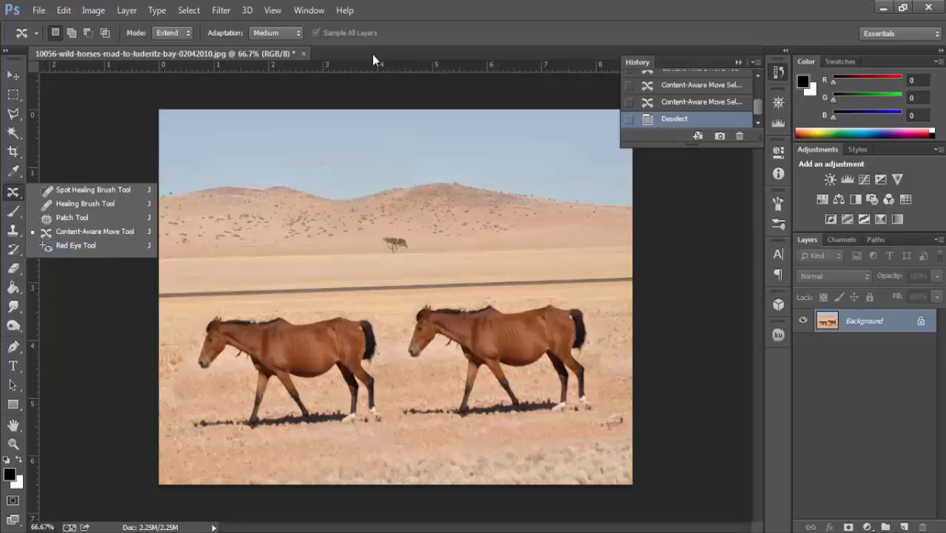
drag(365, 55, 307, 60)
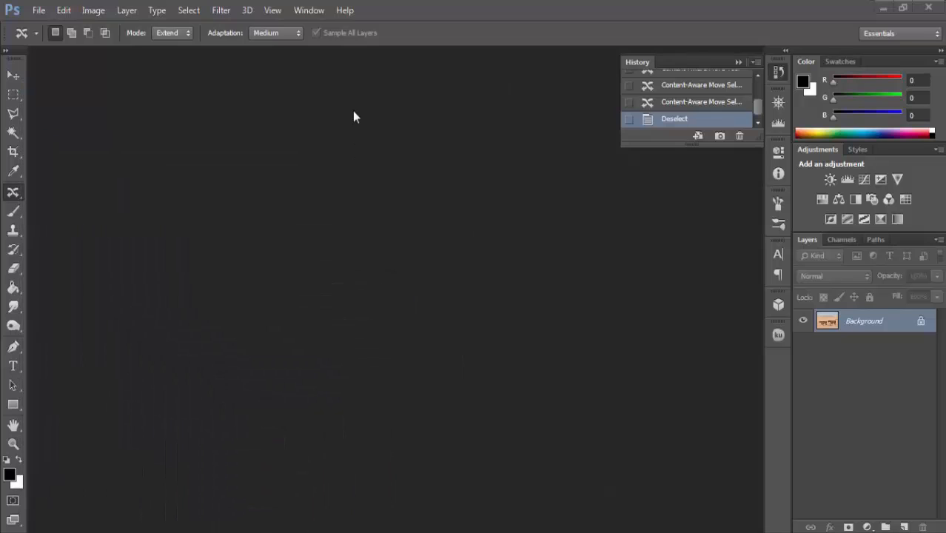
double_click(353, 110)
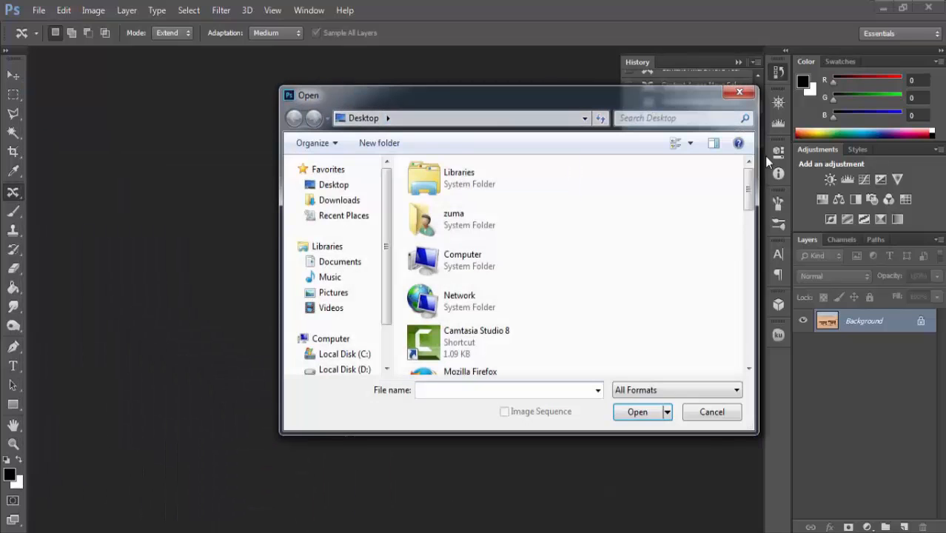
scroll(750, 190, down, 5)
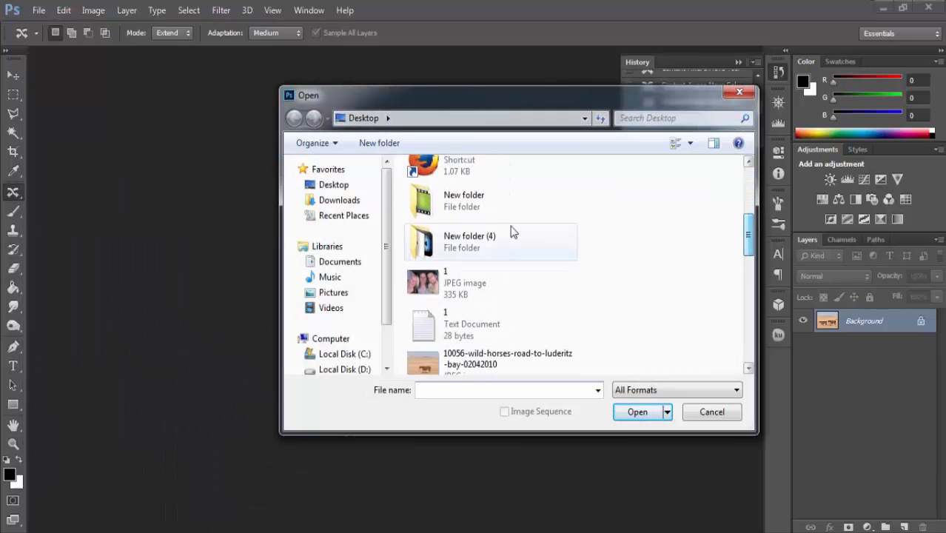
double_click(465, 278)
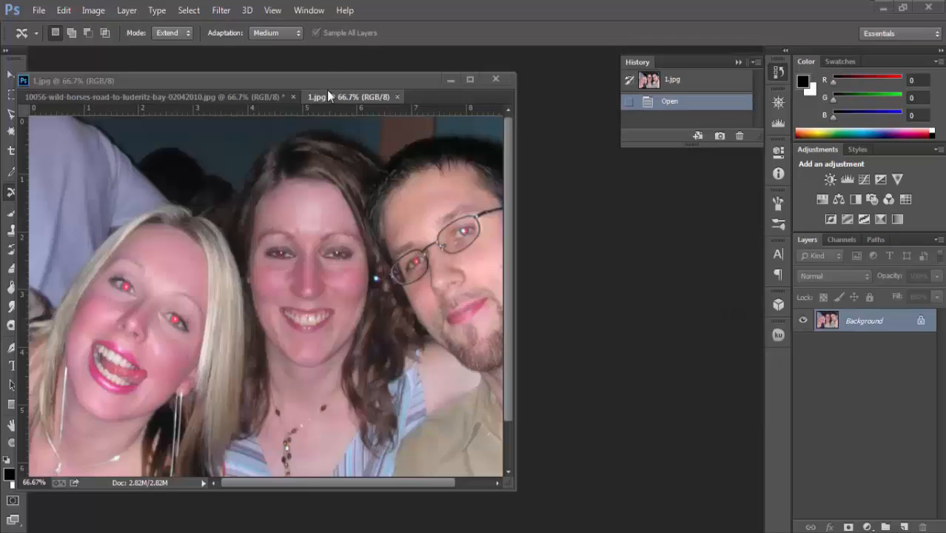
drag(328, 79, 391, 56)
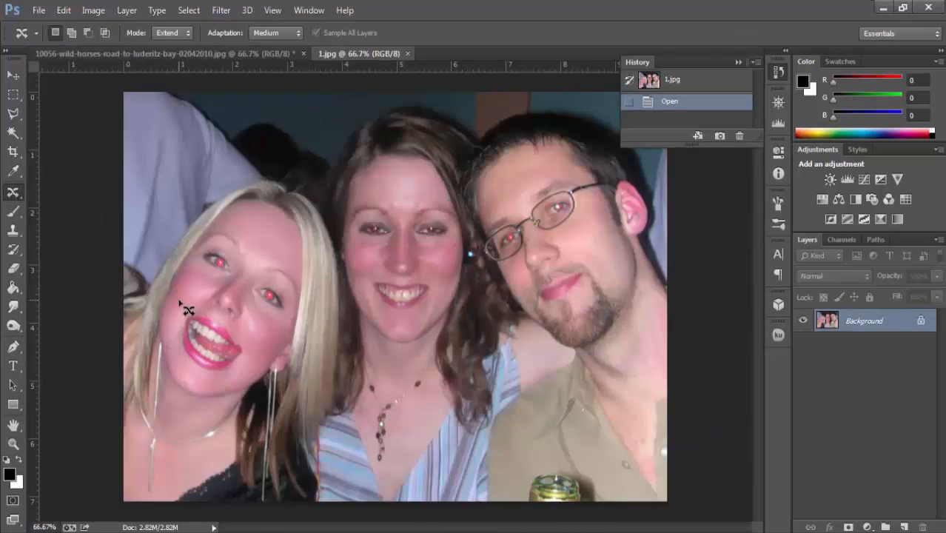
Remove the red eye from both of the blonde woman's eyes with the Red Eye Tool at 100% Pupil Size and 50% Darken Amount.
key(ctrl+1)
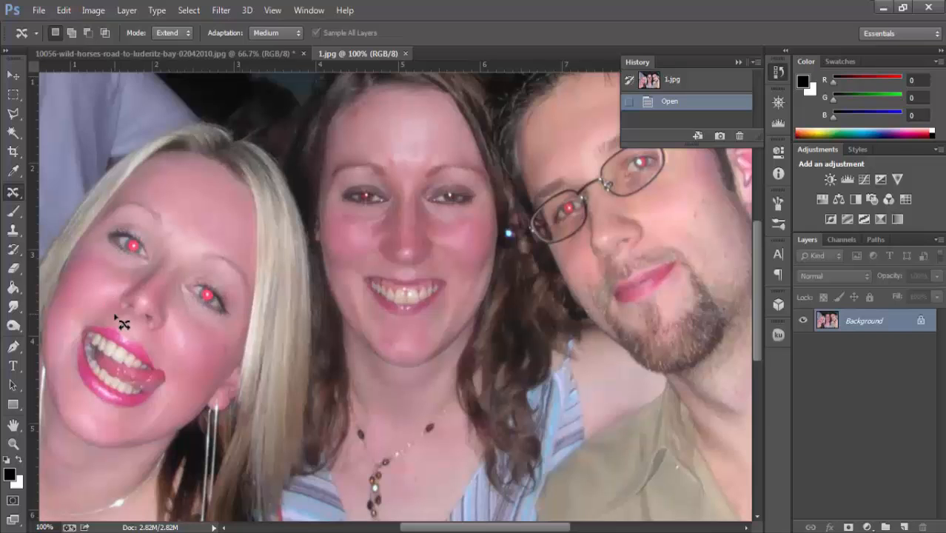
key(ctrl+plus)
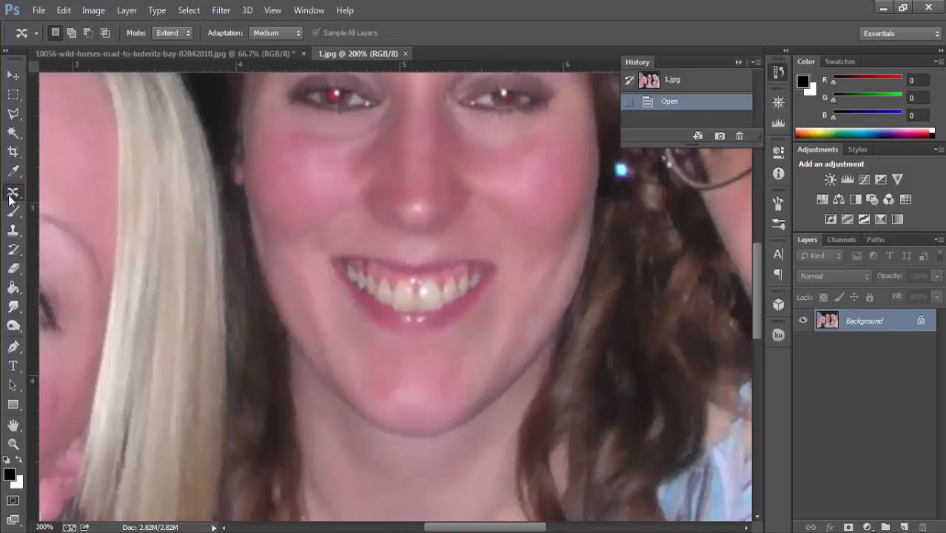
right_click(18, 194)
click(63, 246)
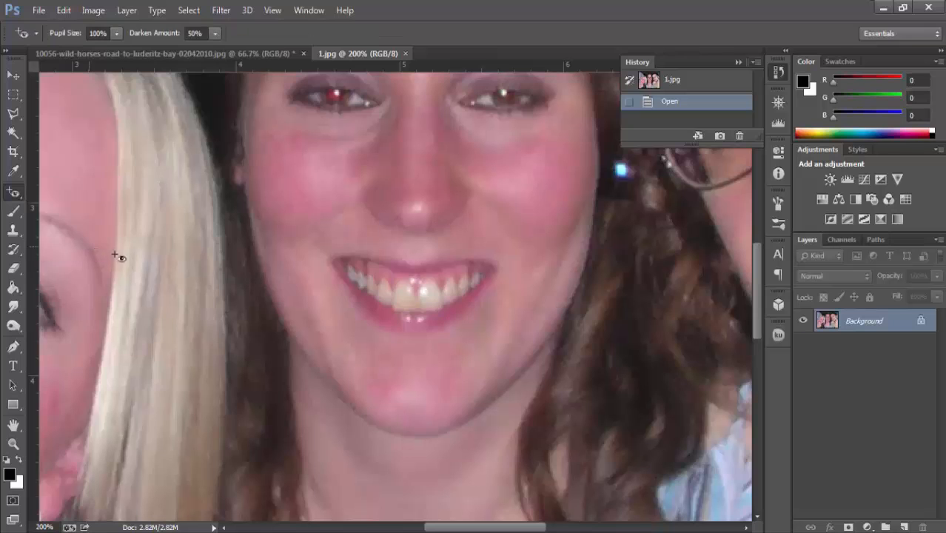
scroll(511, 504, left, 10)
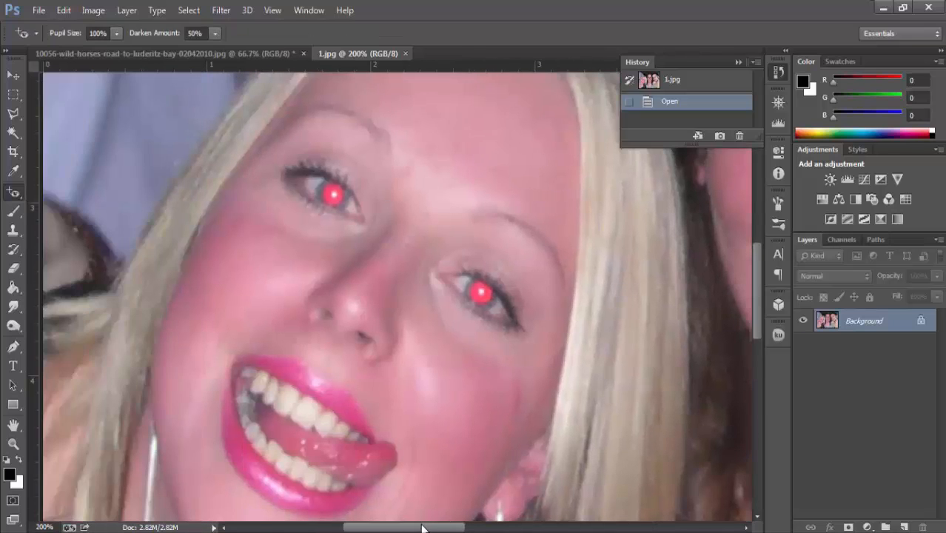
scroll(585, 257, up, 1)
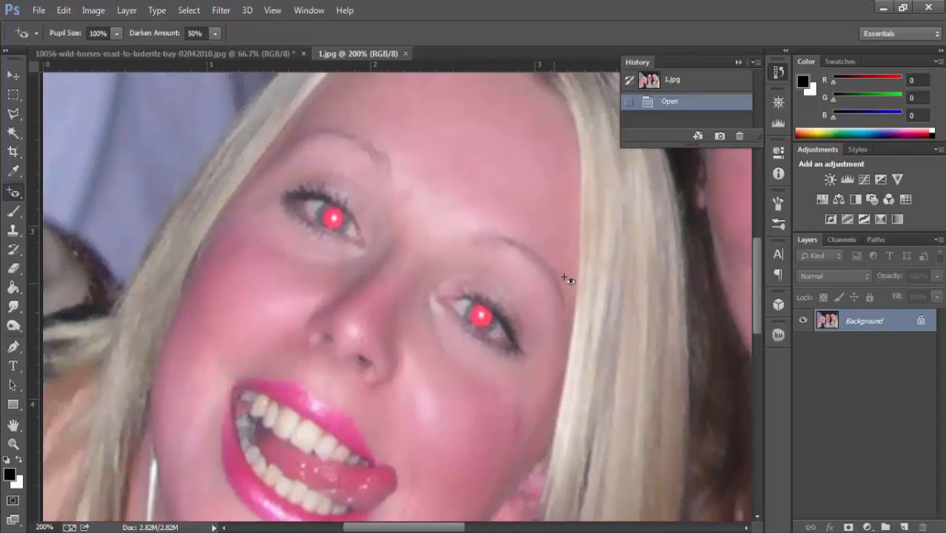
click(482, 317)
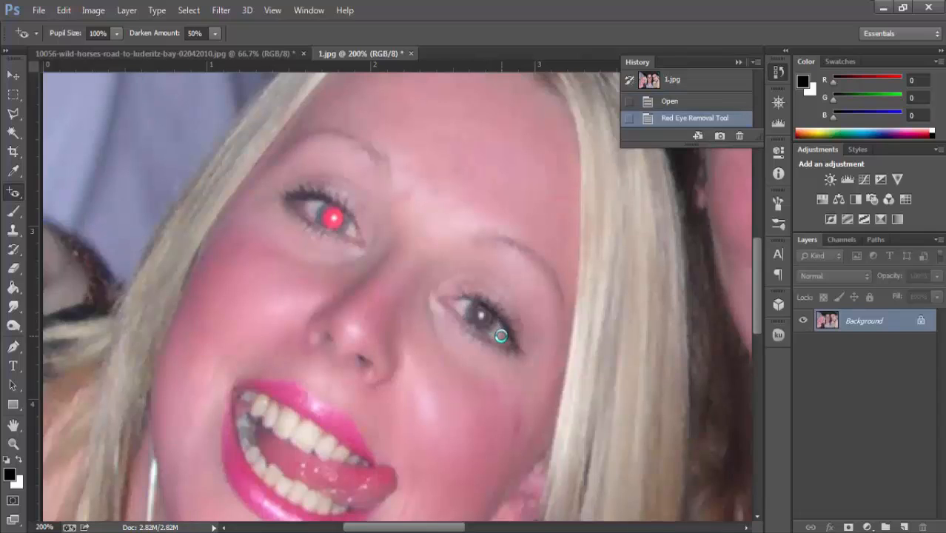
click(339, 218)
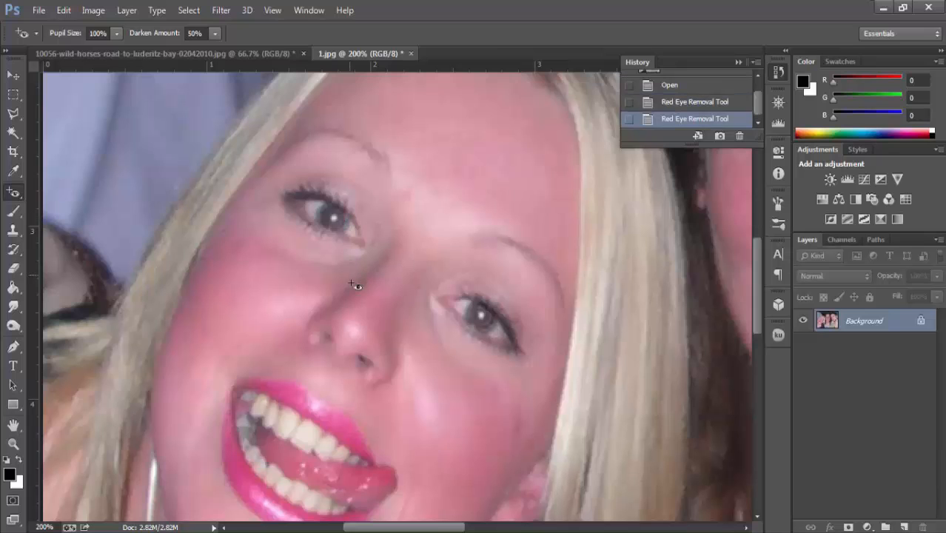
Correct both red eyes of the woman in the middle of the photo, using the 50% Darken Amount.
drag(438, 530, 512, 530)
scroll(526, 247, up, 2)
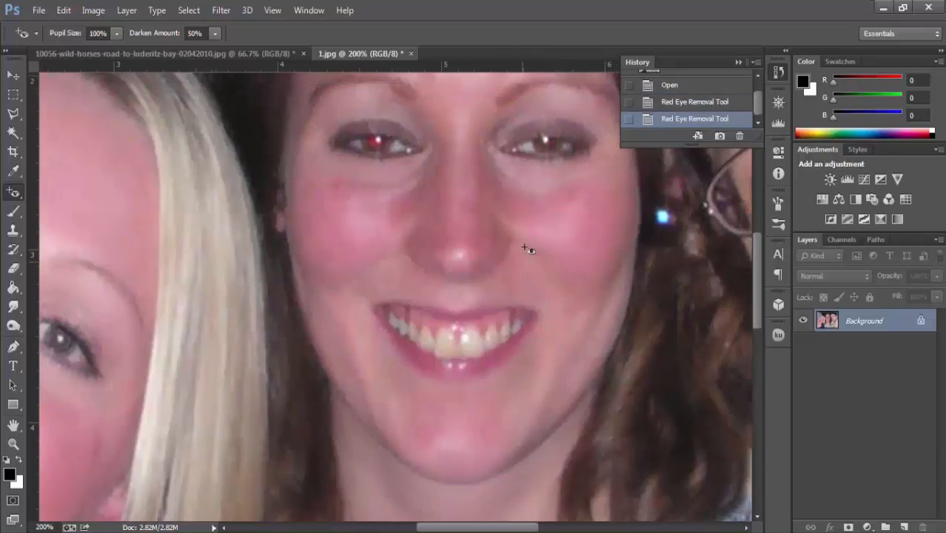
click(378, 170)
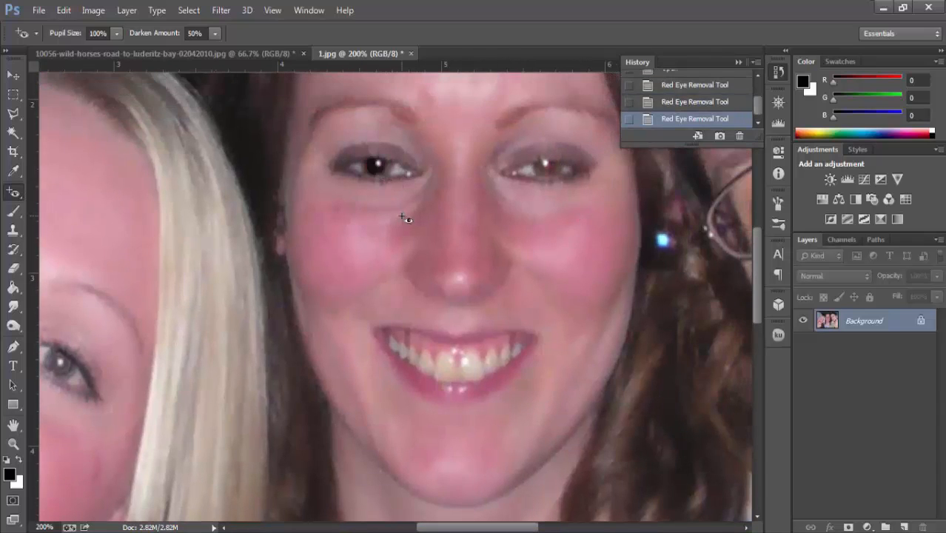
click(557, 174)
Correct both red eyes of the man with glasses by marking the area around each pupil at 50% Darken Amount.
drag(461, 530, 552, 530)
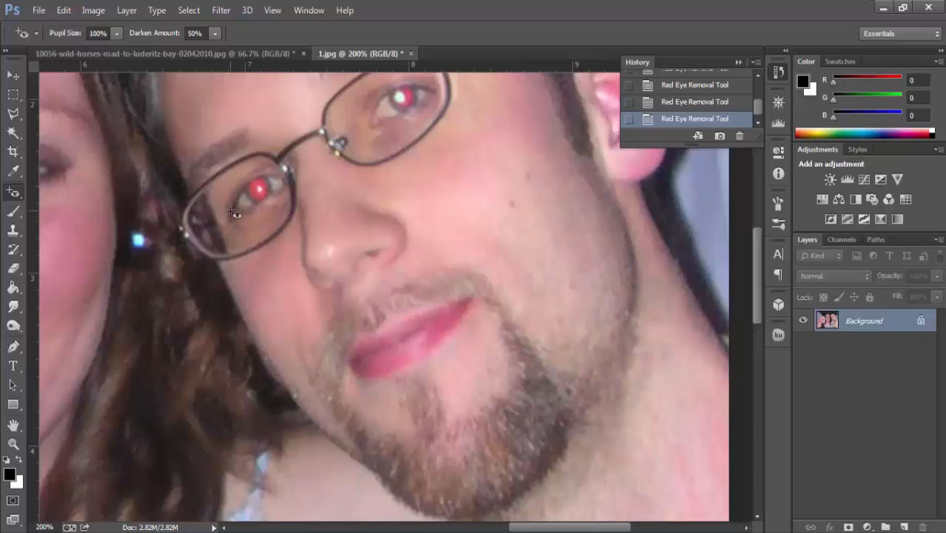
click(240, 217)
mouse_move(281, 174)
mouse_down()
mouse_move(257, 219)
mouse_move(232, 228)
mouse_up()
mouse_move(285, 159)
mouse_down()
mouse_move(229, 201)
mouse_move(225, 219)
mouse_up()
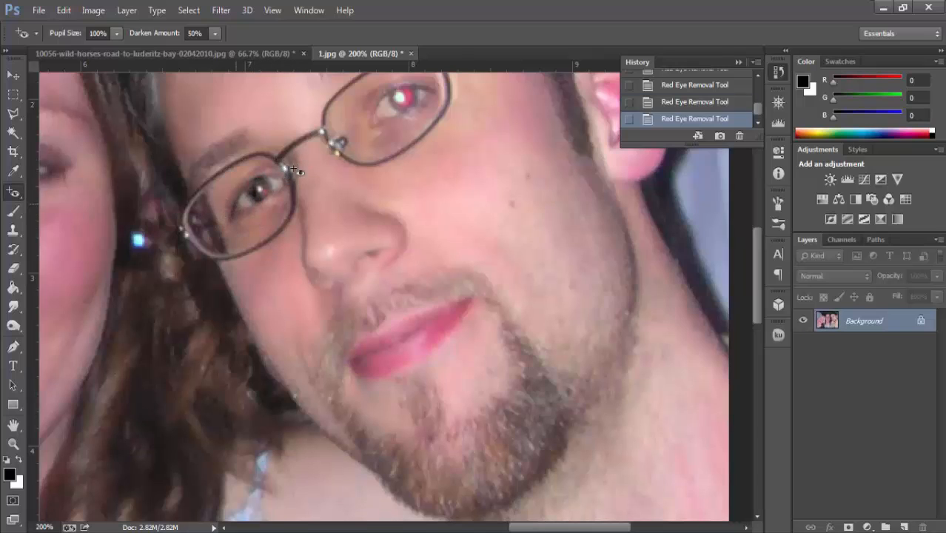
scroll(426, 74, up, 1)
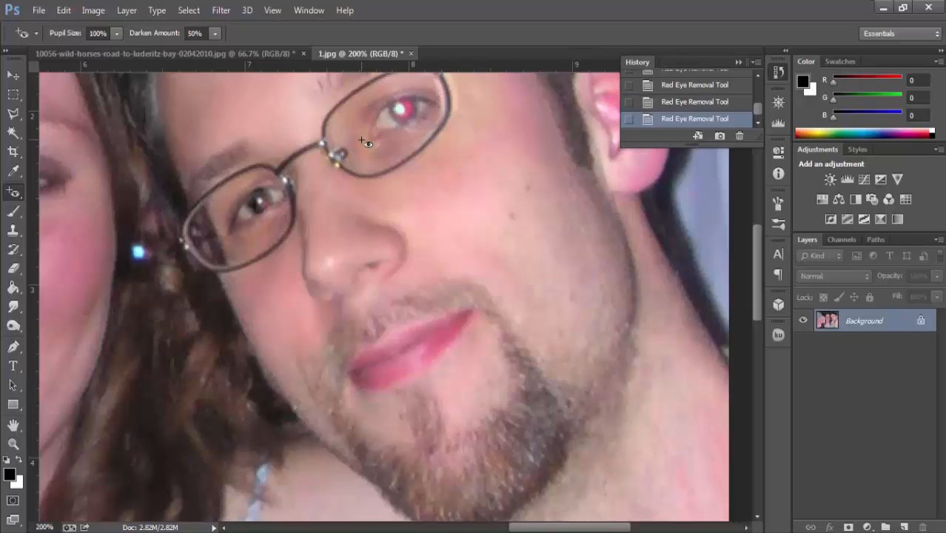
scroll(400, 122, up, 2)
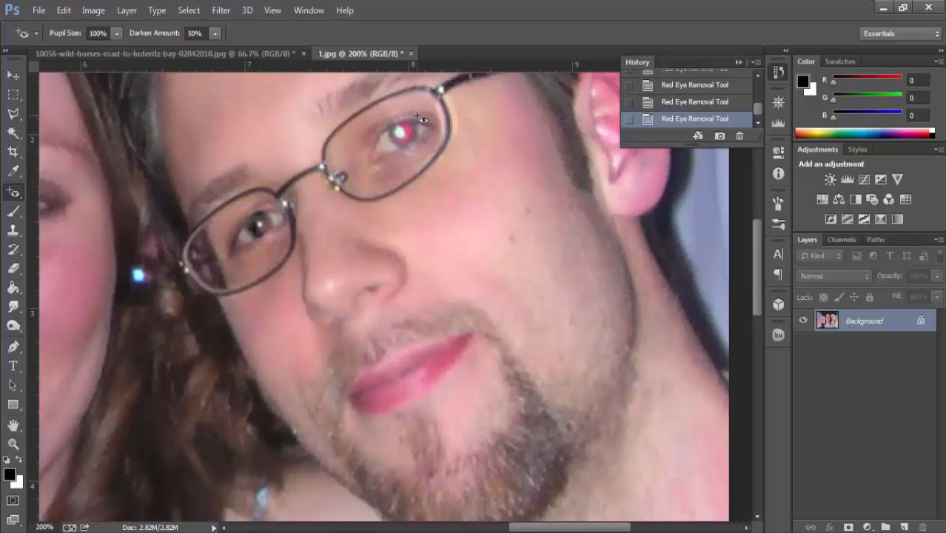
drag(420, 117, 381, 176)
Set the Red Eye Tool's Darken Amount to 95%.
click(215, 34)
drag(236, 48, 248, 50)
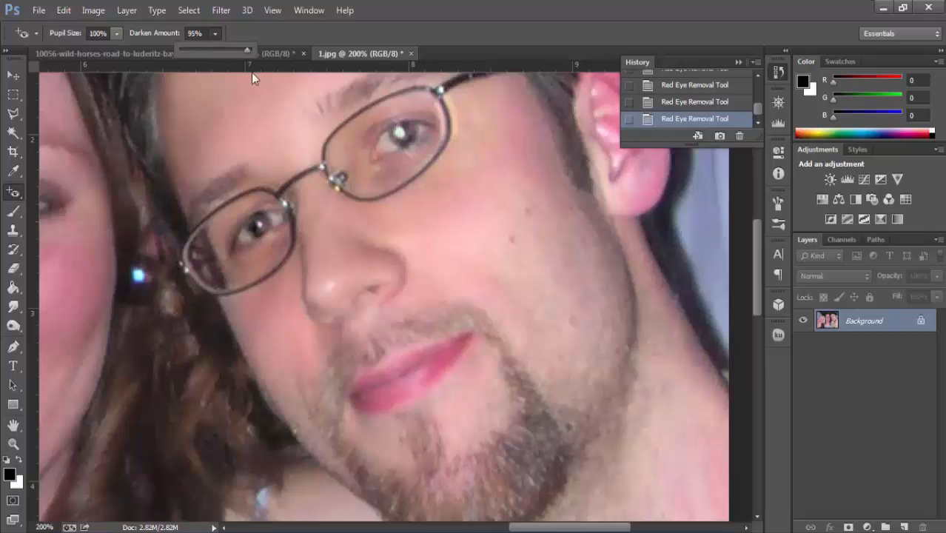
click(377, 119)
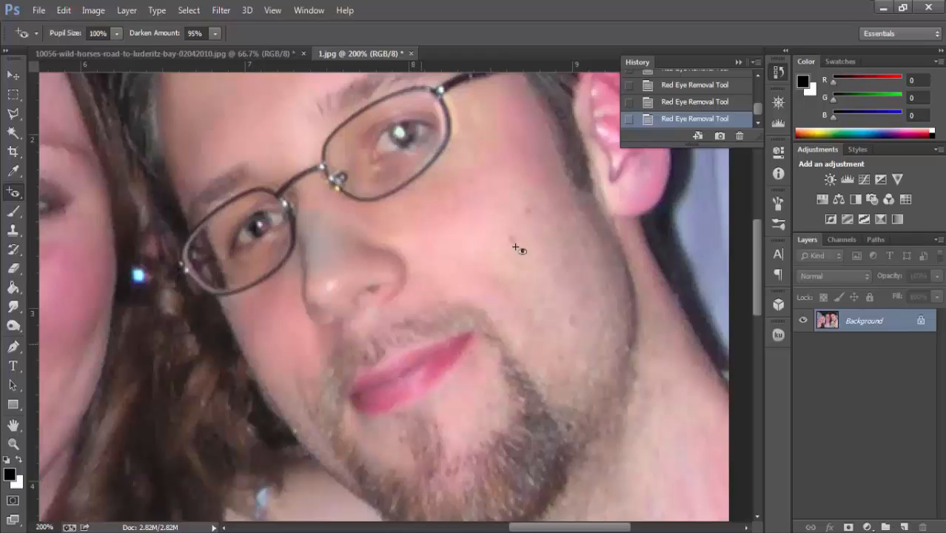
Revert the photo to its Open state in the history to discard the red-eye corrections.
scroll(678, 106, up, 1)
scroll(678, 106, up, 4)
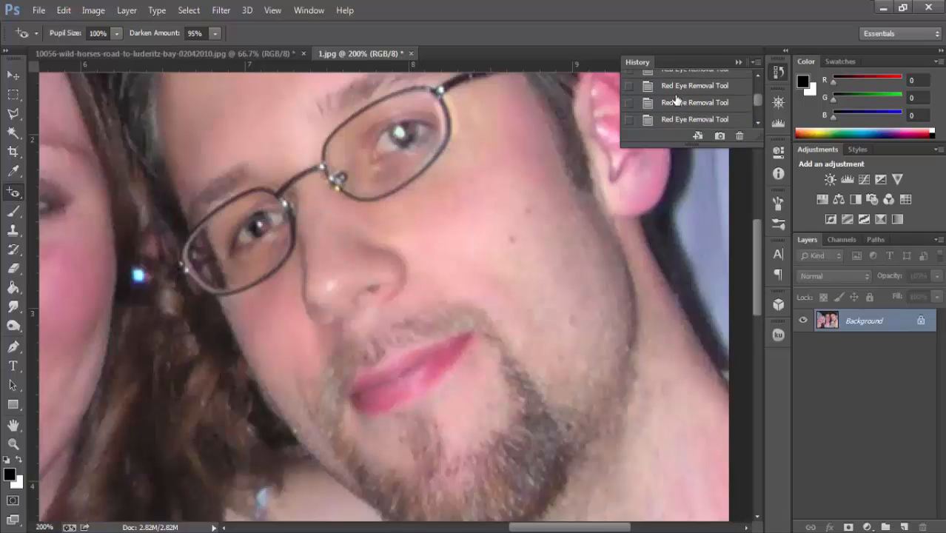
click(672, 101)
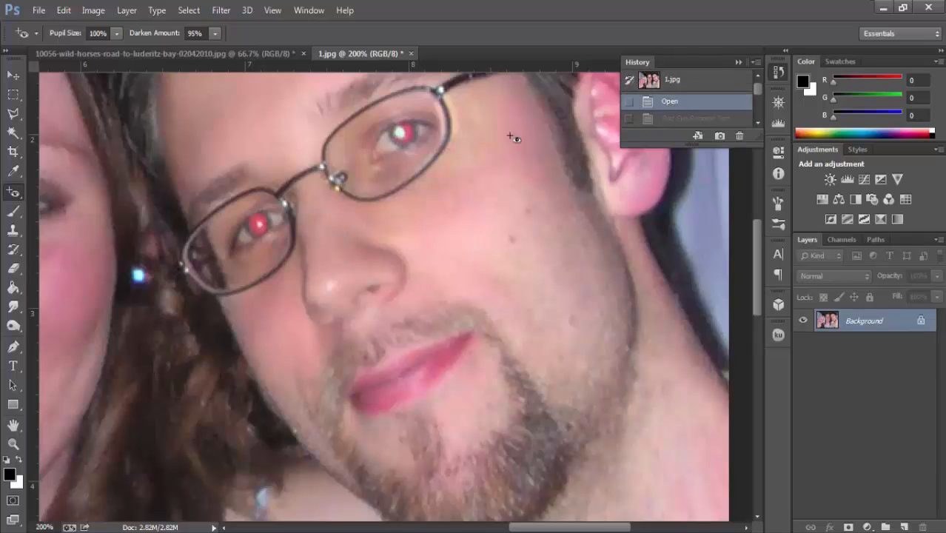
Remove the red eye from both of the man's eyes behind his glasses at 95% Darken Amount.
click(409, 136)
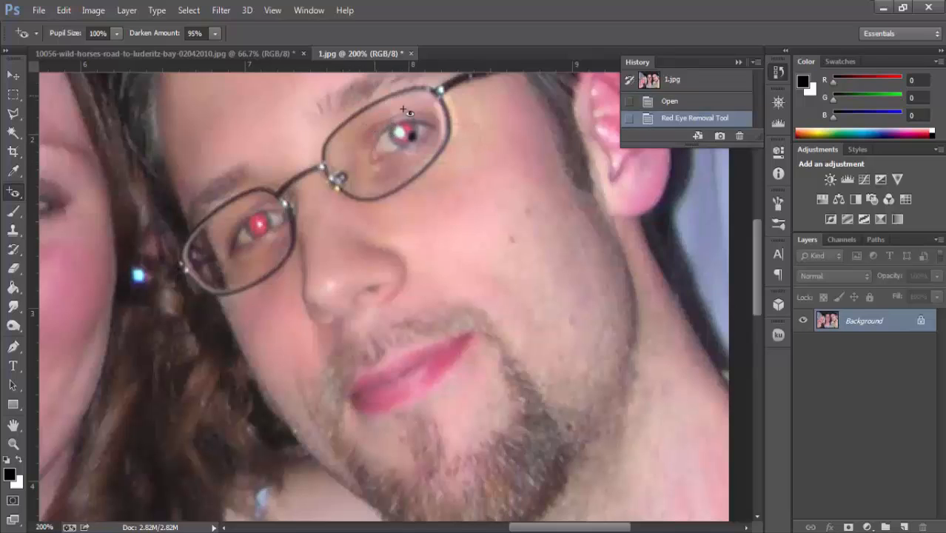
click(433, 151)
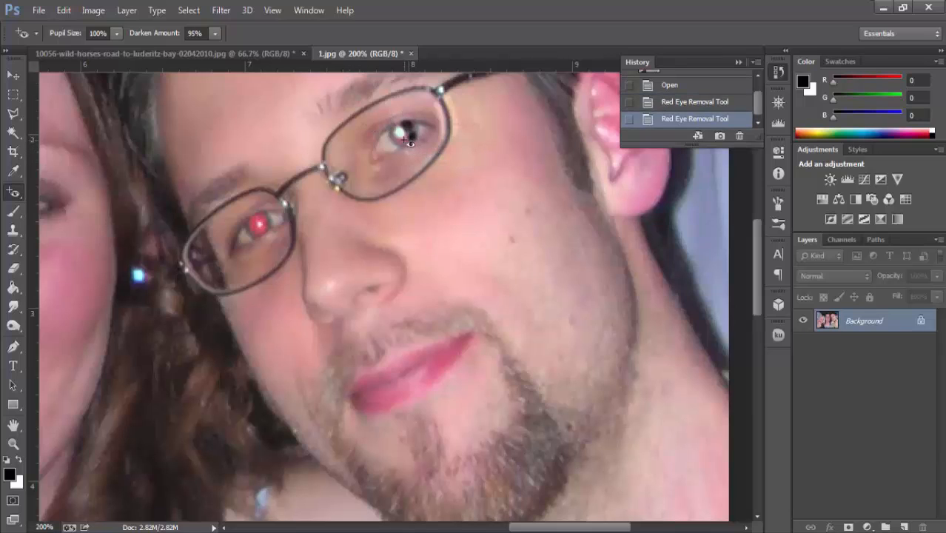
click(409, 147)
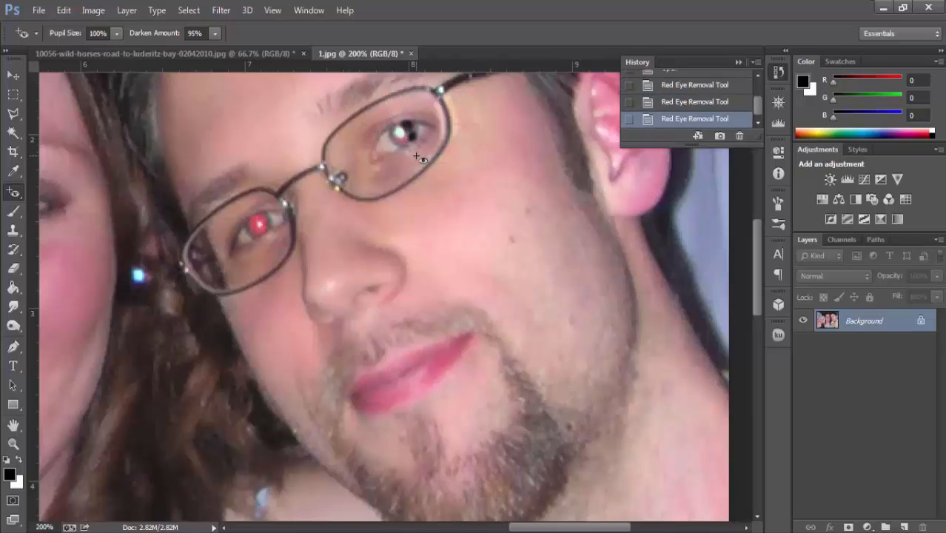
click(270, 248)
Remove the red eye from the middle woman's and the blonde woman's eyes at 95% Darken Amount.
scroll(421, 267, left, 10)
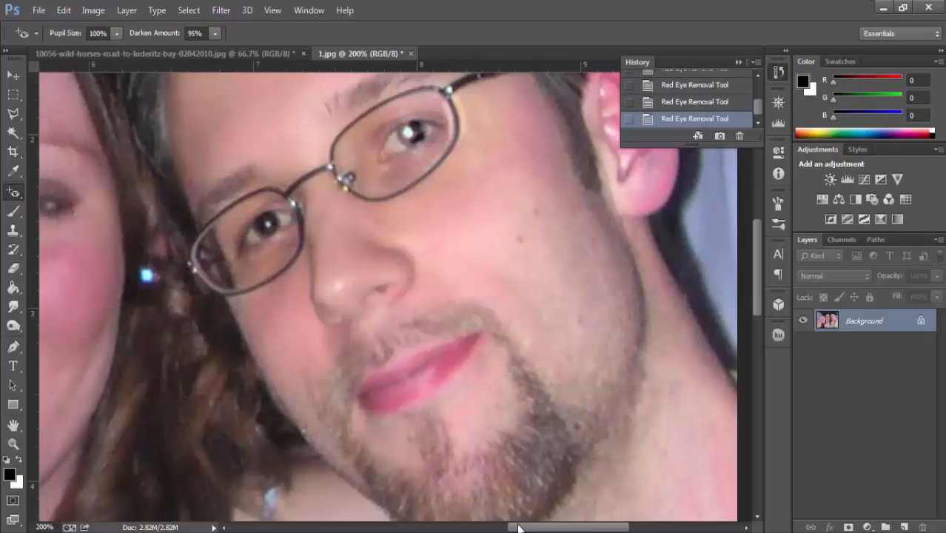
click(419, 201)
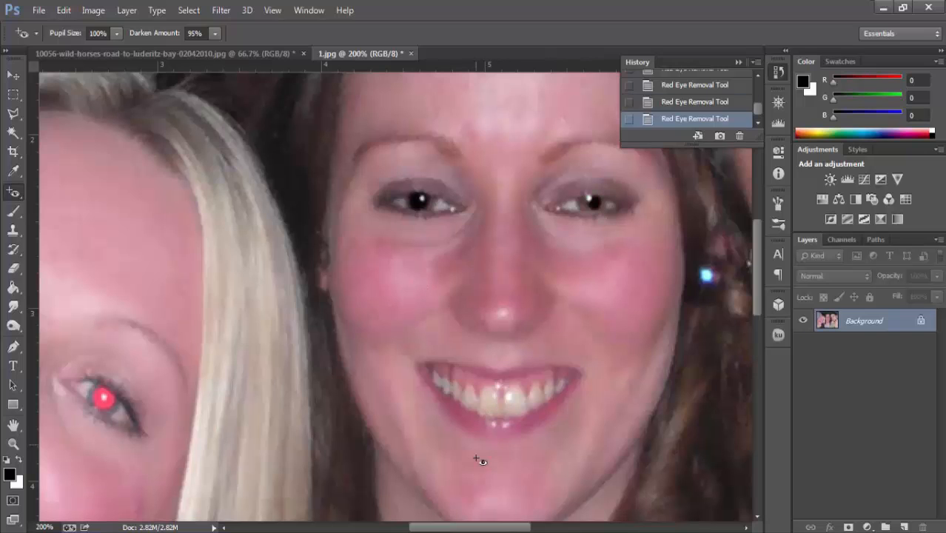
scroll(528, 397, left, 10)
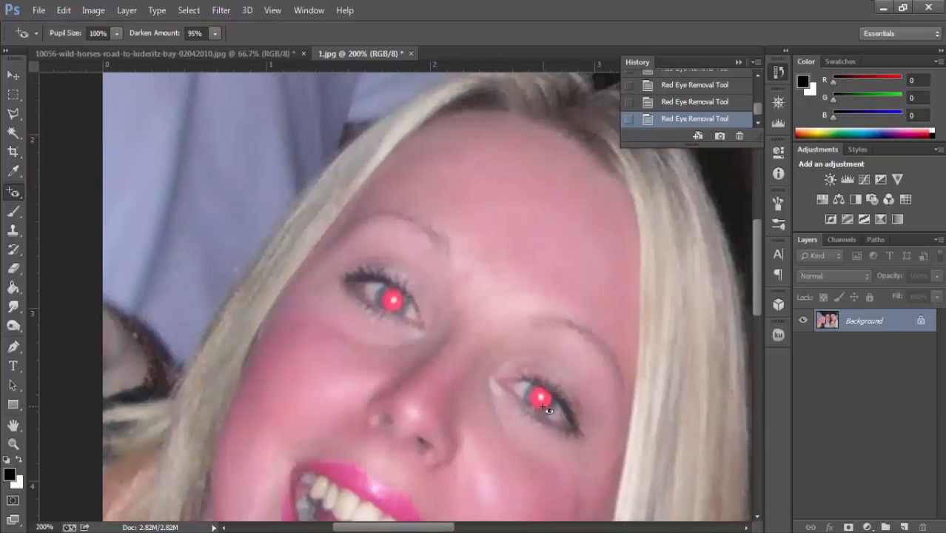
click(532, 412)
click(400, 304)
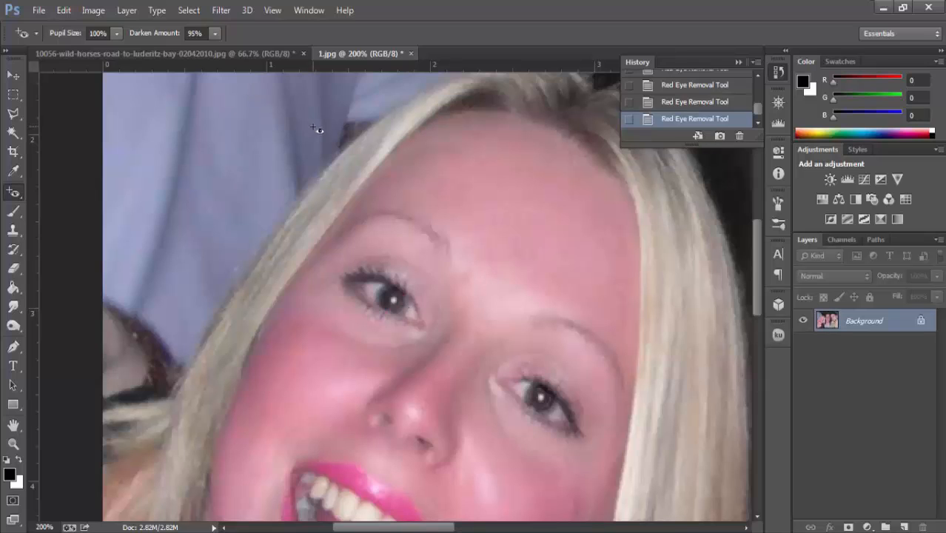
Review the tools grouped with the Red Eye Tool and switch to the Brush Tool.
right_click(15, 194)
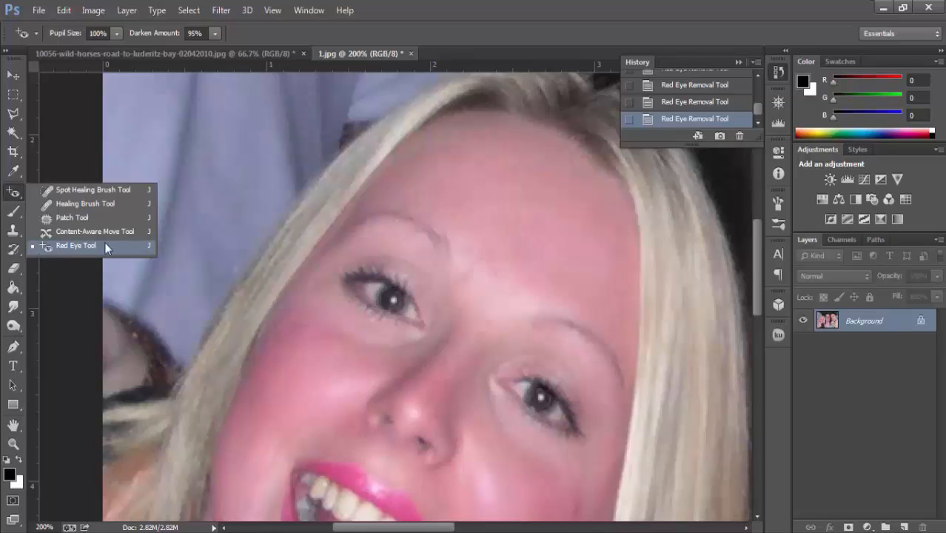
click(14, 211)
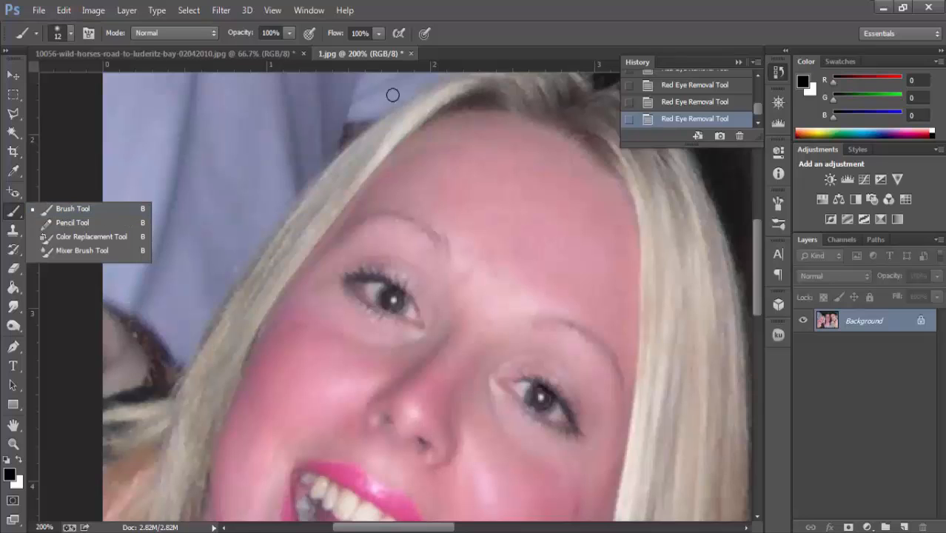
Close the 1.jpg photo and add a new empty layer above the Background of the horse image.
click(411, 54)
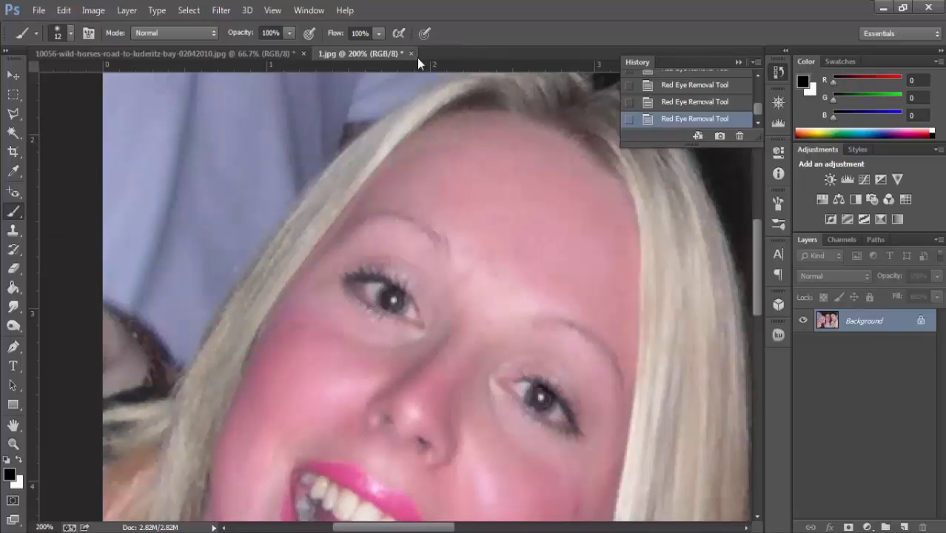
click(430, 212)
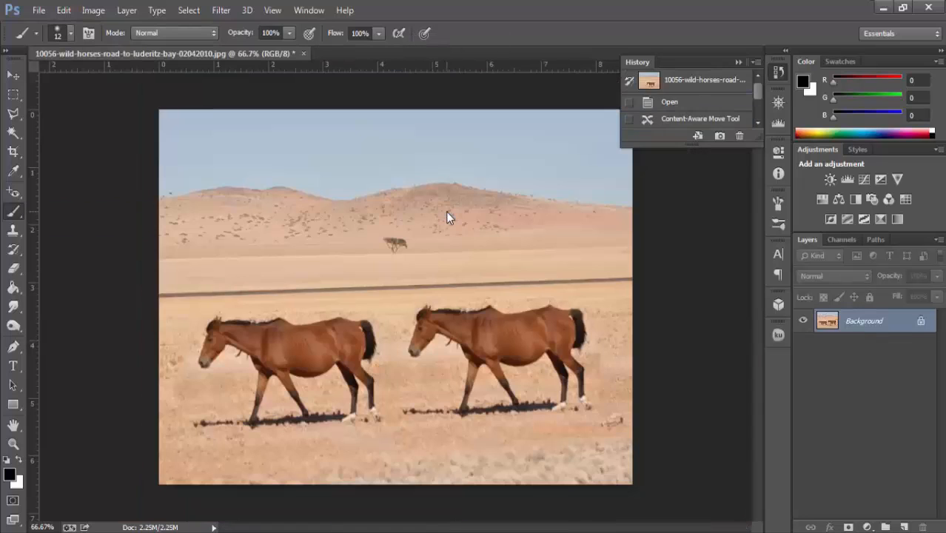
click(904, 527)
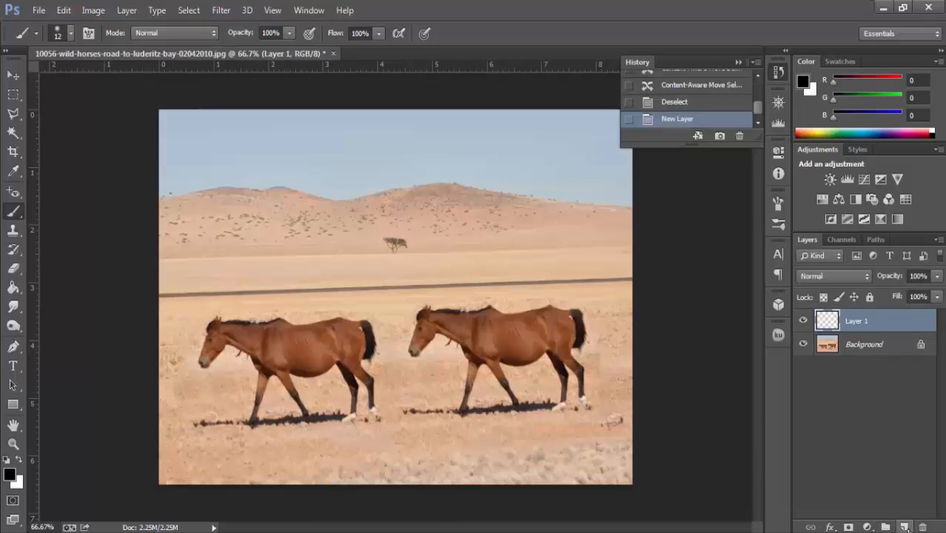
Fill the new empty layer with white at 100% opacity in Normal mode, return to the Brush Tool and collapse the History.
click(20, 460)
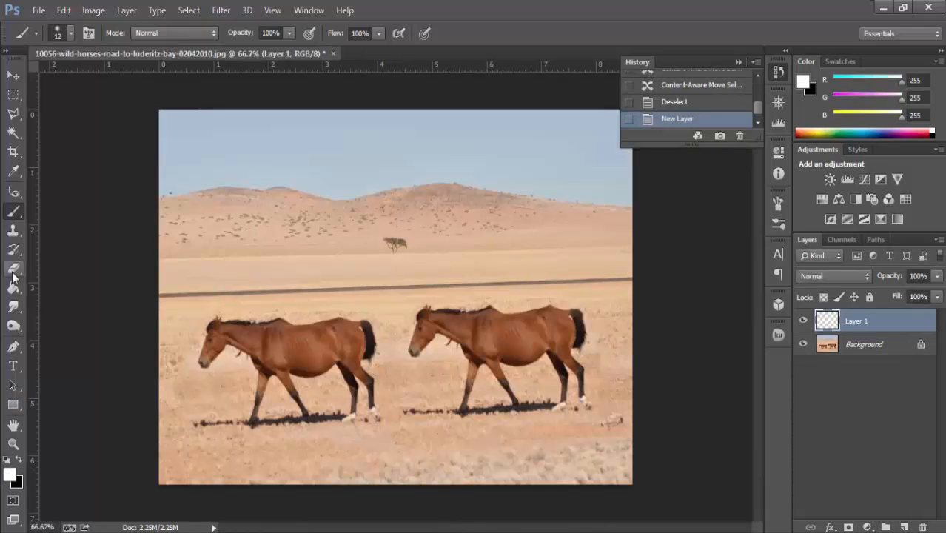
click(64, 11)
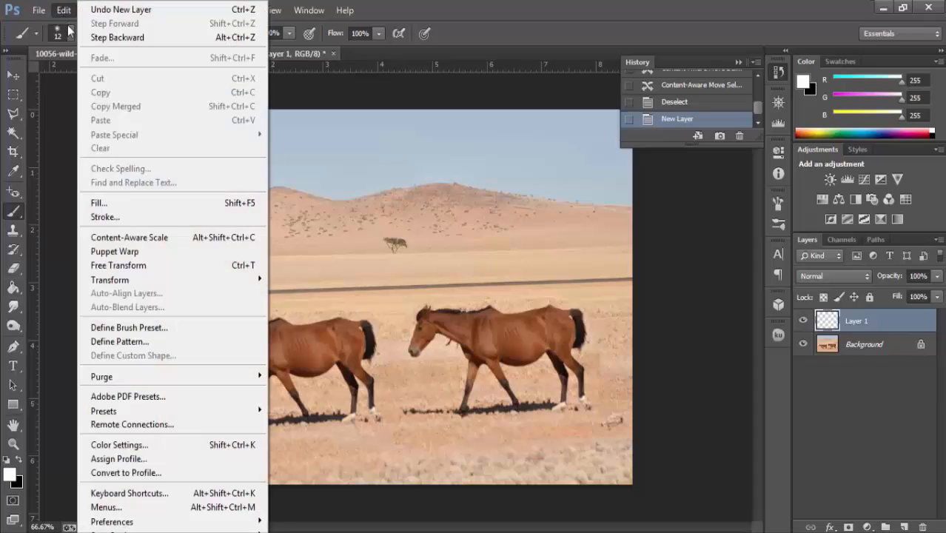
click(168, 203)
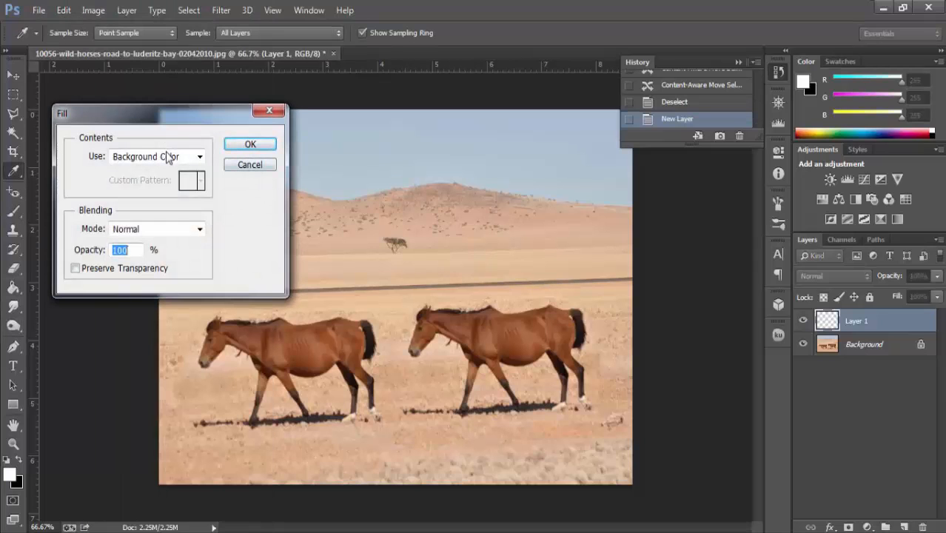
click(168, 159)
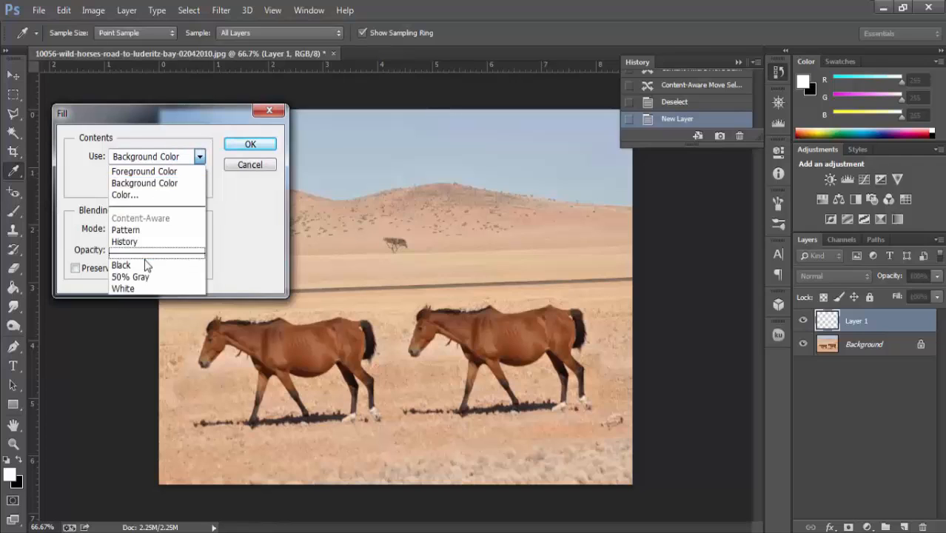
click(144, 289)
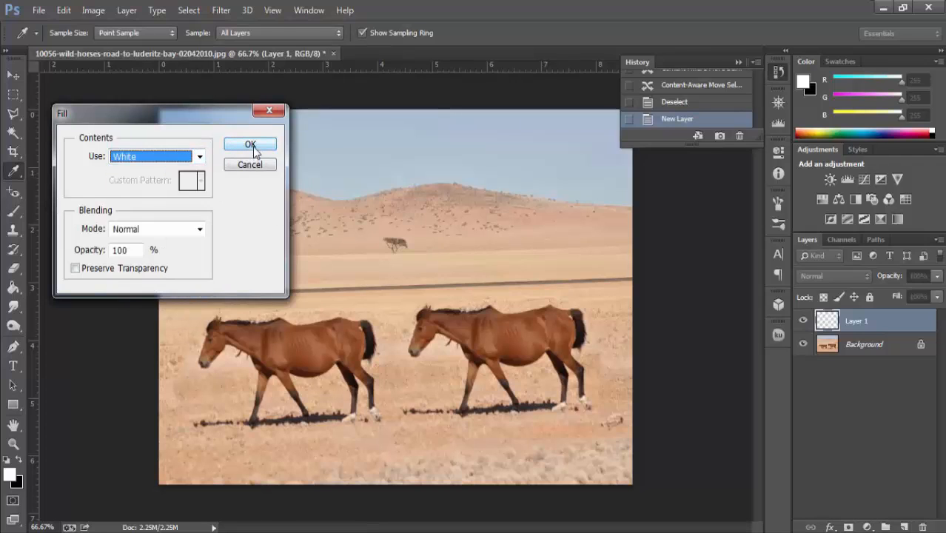
click(251, 143)
key(b)
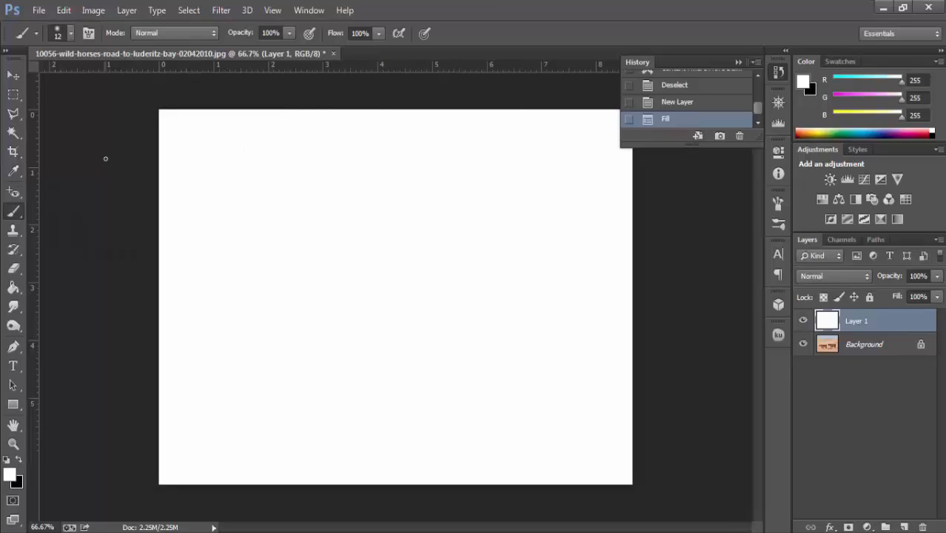
click(735, 62)
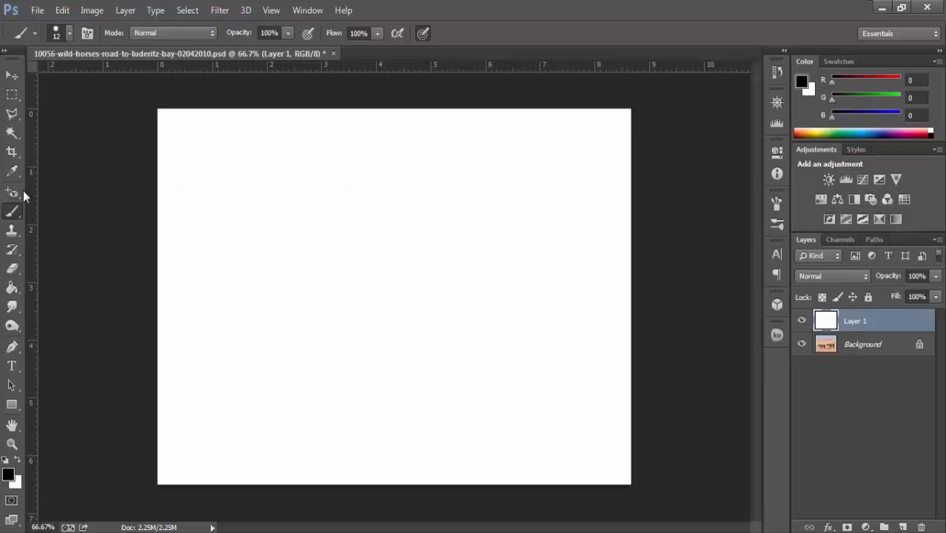
Paint freehand black scribbles on the upper part of the white layer and a straight horizontal line below them with the 12 px brush.
right_click(12, 211)
click(119, 211)
mouse_move(420, 184)
mouse_down()
mouse_move(419, 198)
mouse_move(391, 202)
mouse_move(452, 224)
mouse_move(294, 220)
mouse_move(277, 241)
mouse_up()
drag(267, 185, 271, 257)
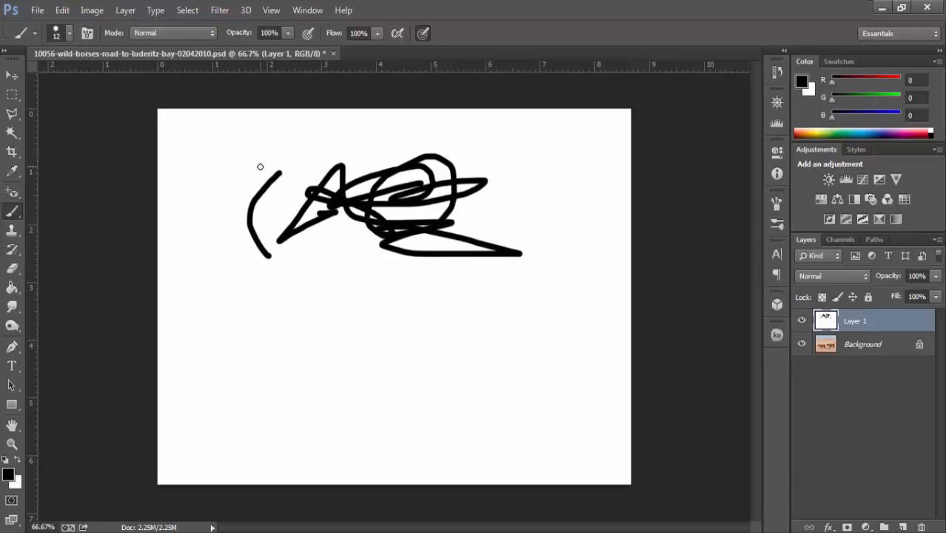
drag(260, 167, 301, 265)
mouse_move(431, 186)
mouse_down()
mouse_move(449, 215)
mouse_move(446, 257)
mouse_up()
mouse_move(517, 168)
mouse_down()
mouse_move(521, 245)
mouse_move(495, 260)
mouse_up()
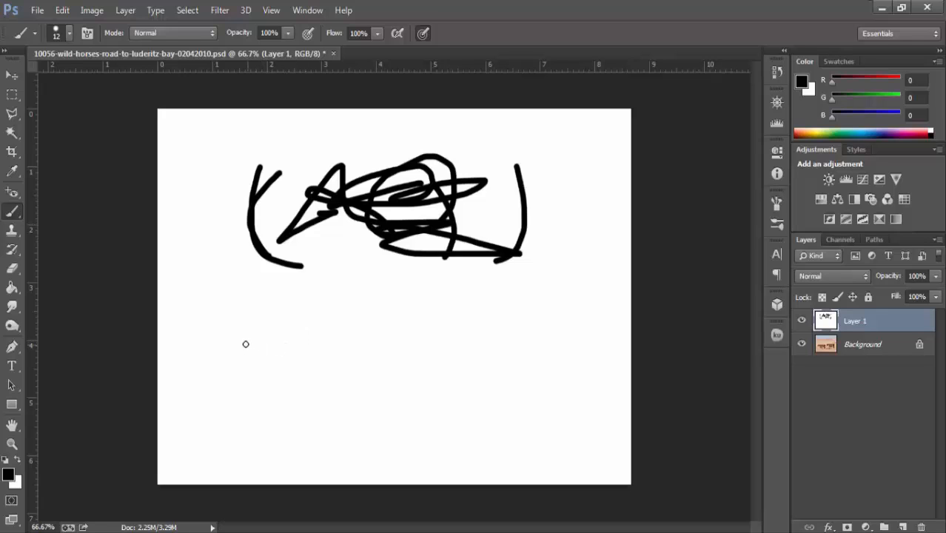
drag(241, 346, 547, 346)
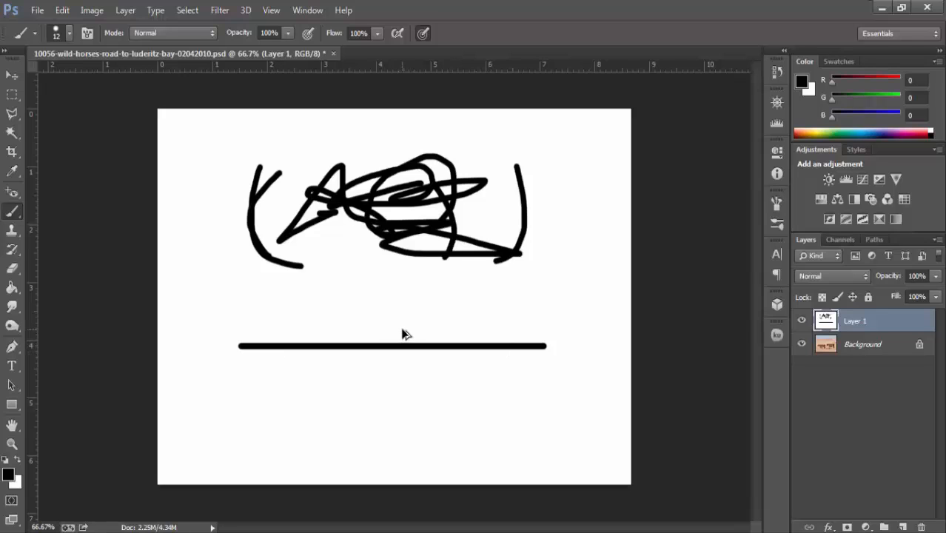
Undo the scribbles and the horizontal line on the white layer.
key(ctrl+z)
key(ctrl+alt+z)
key(ctrl+alt+z)
key(ctrl+alt+z)
key(ctrl+alt+z)
key(ctrl+alt+z)
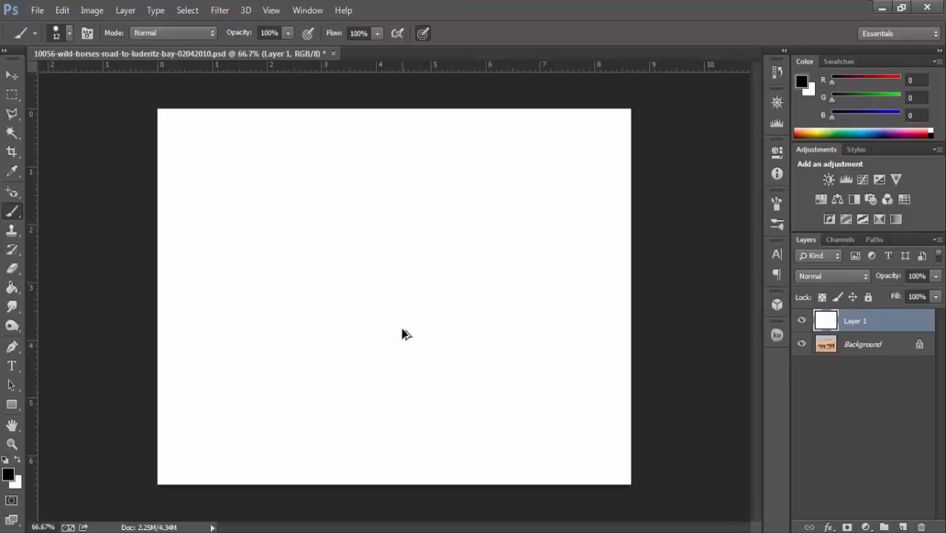
Paint a zigzag of connected straight brush segments across the white layer by joining successive points.
click(221, 180)
shift+click(586, 306)
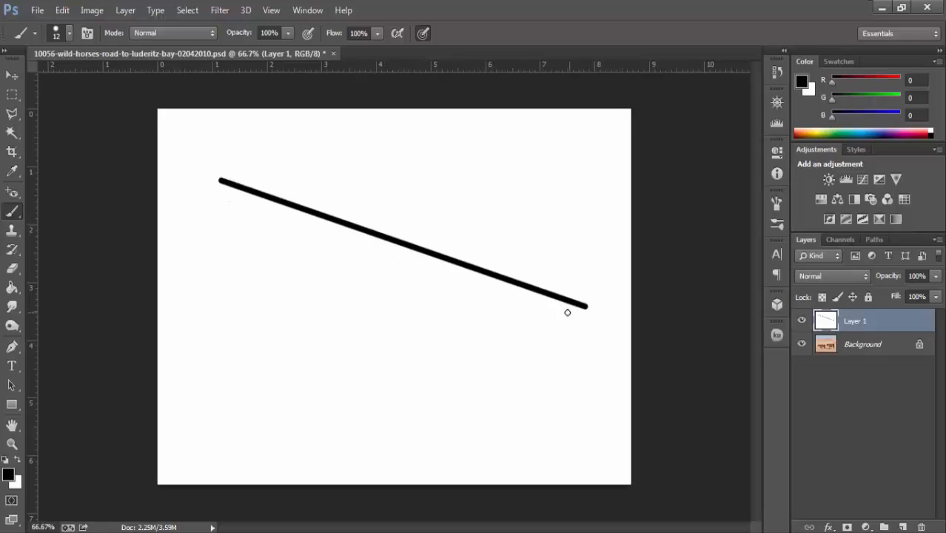
shift+click(233, 303)
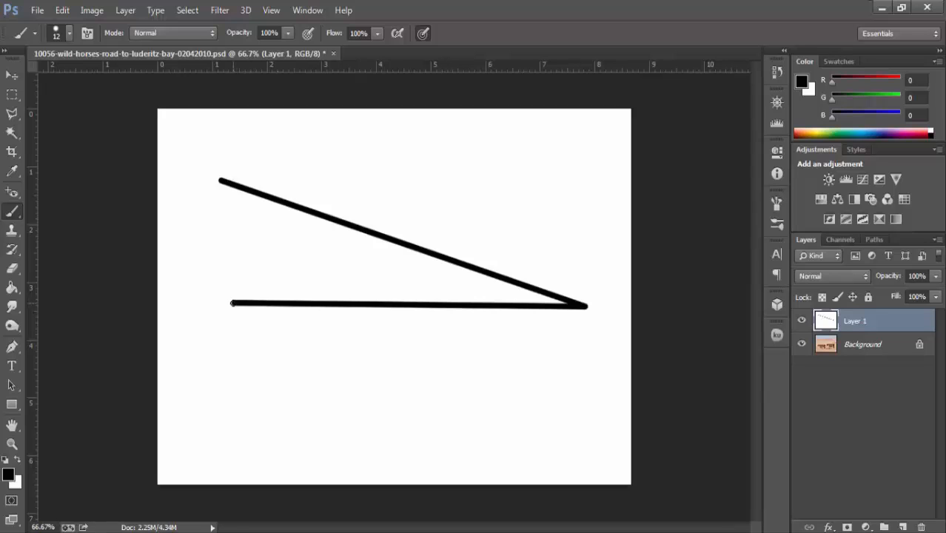
shift+click(546, 177)
shift+click(269, 173)
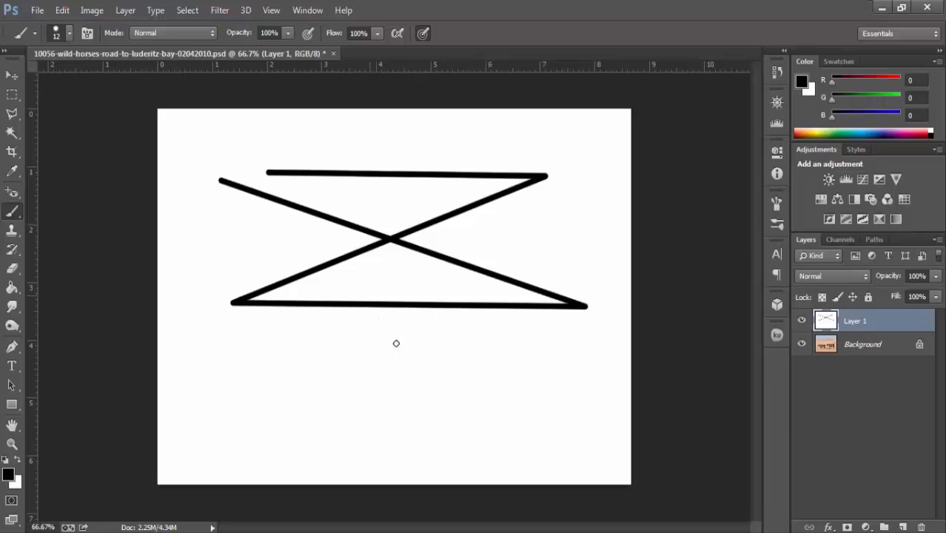
shift+click(426, 387)
shift+click(549, 235)
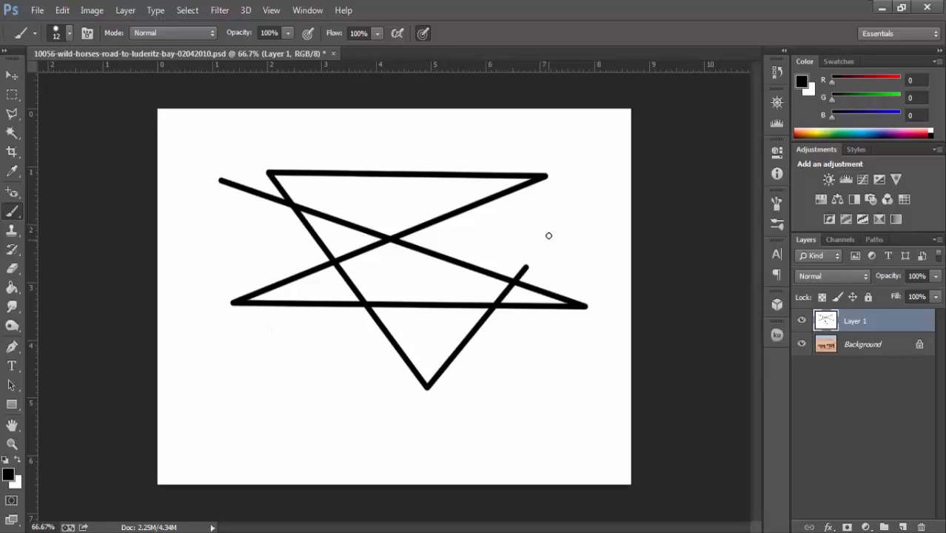
shift+click(301, 130)
shift+click(293, 375)
shift+click(522, 389)
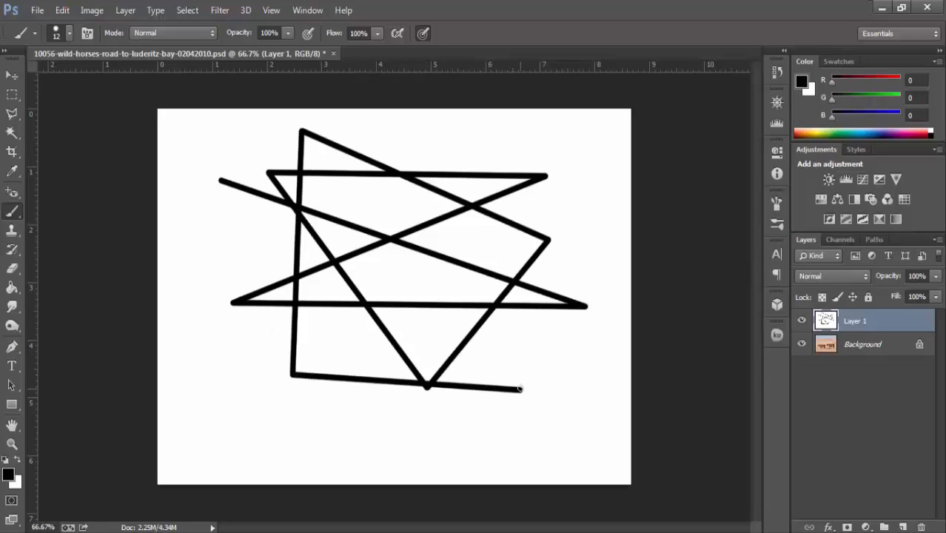
Undo all the connected straight segments so the layer is blank white.
key(ctrl+alt+z)
key(ctrl+alt+z)
key(ctrl+alt+z)
key(ctrl+alt+z)
key(ctrl+alt+z)
key(ctrl+alt+z)
key(ctrl+alt+z)
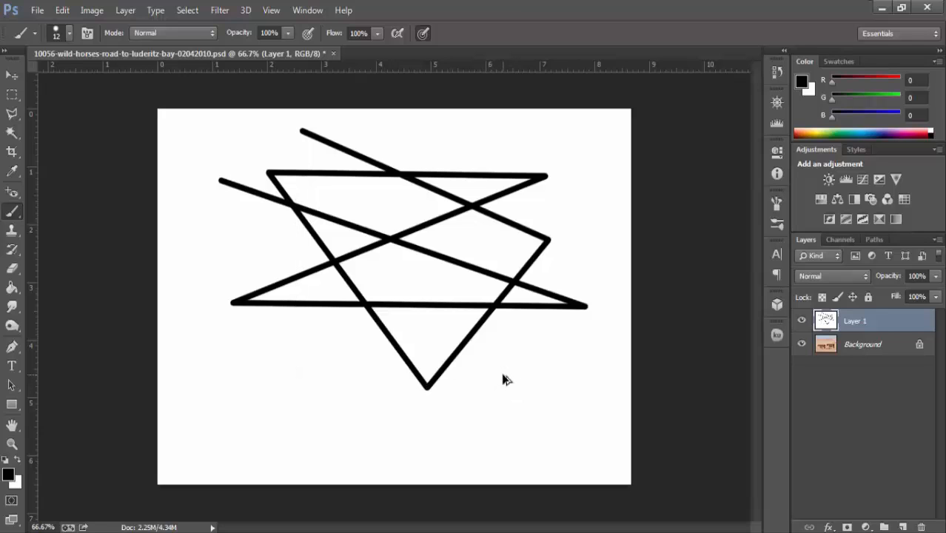
key(ctrl+alt+z)
key(ctrl+alt+z)
key(ctrl+alt+z)
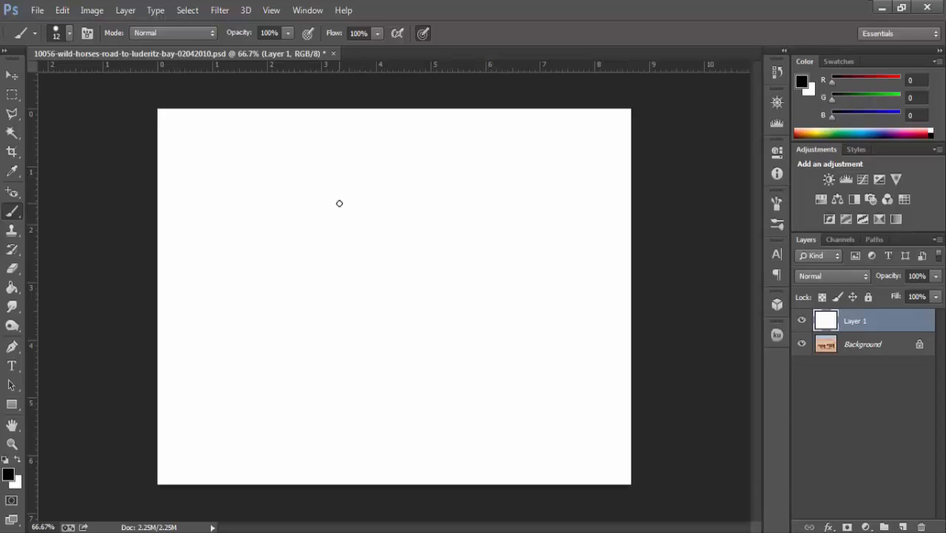
Set the brush size to 85 px in the brush settings.
click(67, 34)
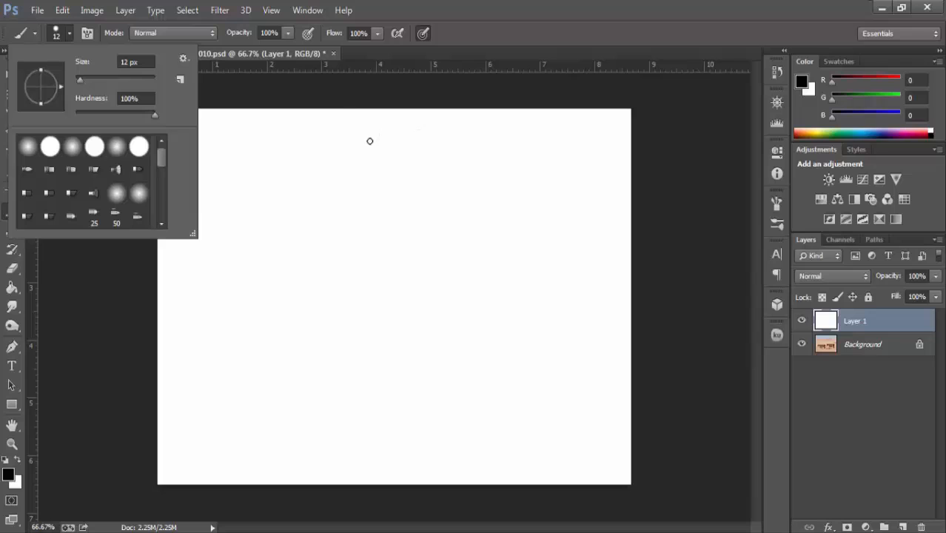
click(83, 79)
click(124, 62)
click(463, 42)
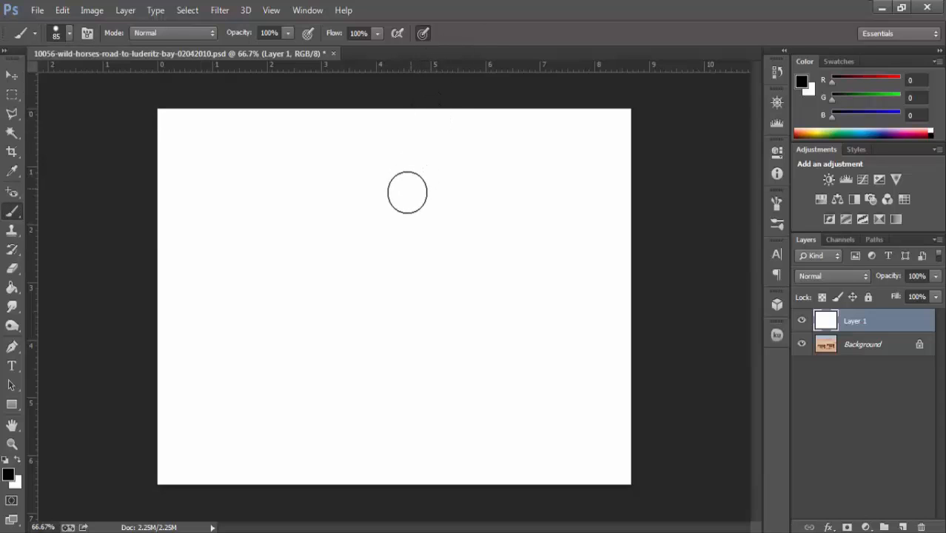
Enlarge the brush tip in increments to 300 px and beyond, and shrink it in increments to 100 px.
key(bracketright)
key(bracketright)
key(bracketright)
key(bracketright)
key(bracketright)
key(bracketright)
key(bracketright)
key(bracketright)
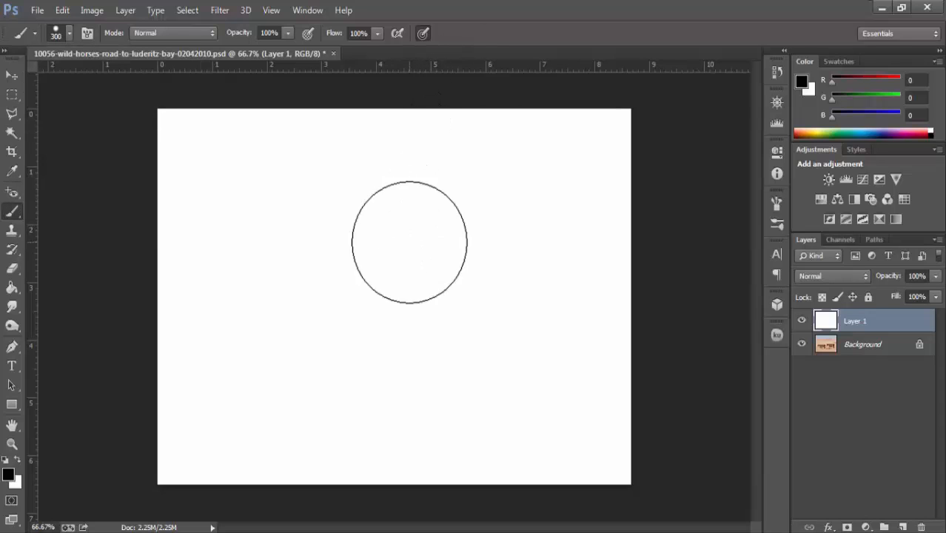
key(bracketright)
key(bracketright)
key(bracketleft)
key(bracketleft)
key(bracketleft)
key(bracketleft)
key(bracketleft)
key(bracketleft)
key(bracketleft)
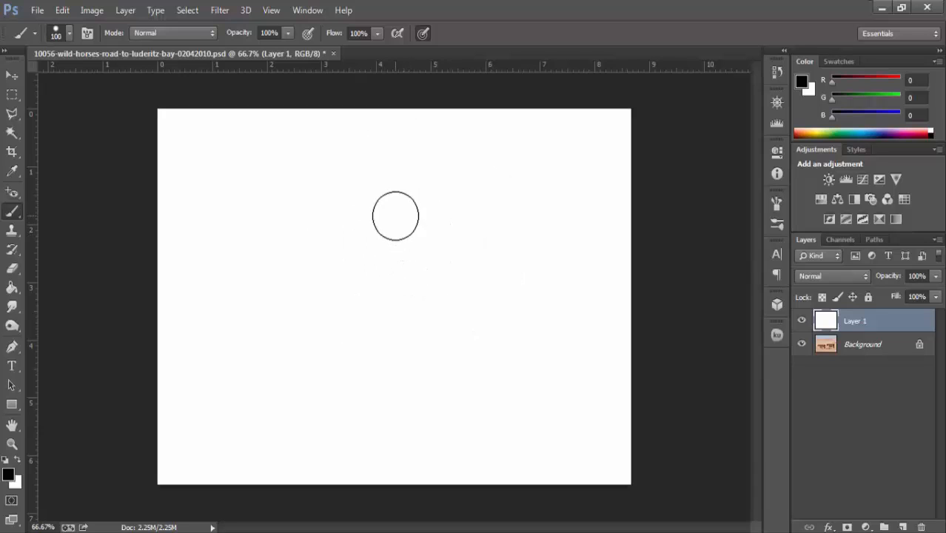
Resize the brush interactively on the canvas to 39 px and check its size in the brush settings.
key(alt)
alt+right_click(405, 211)
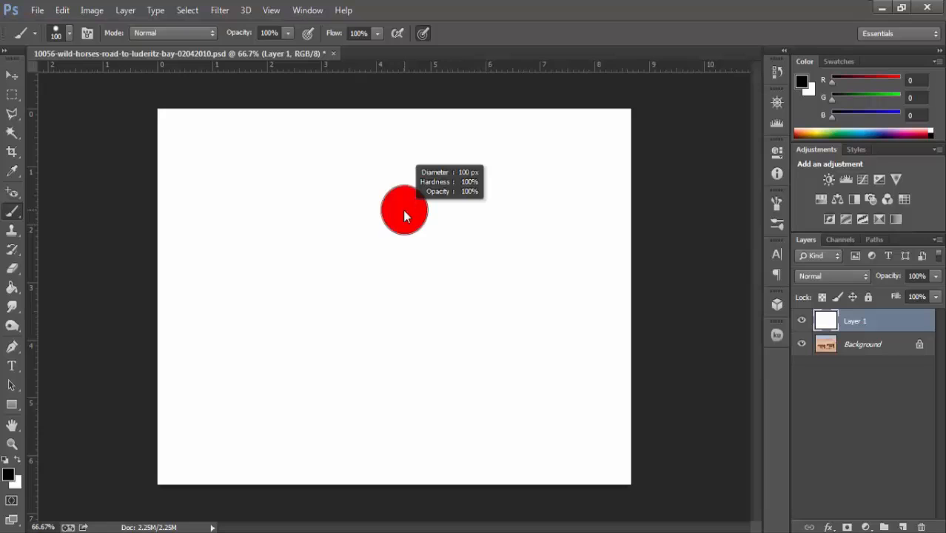
mouse_move(404, 212)
mouse_down()
mouse_move(533, 219)
mouse_move(378, 218)
mouse_move(391, 213)
mouse_up()
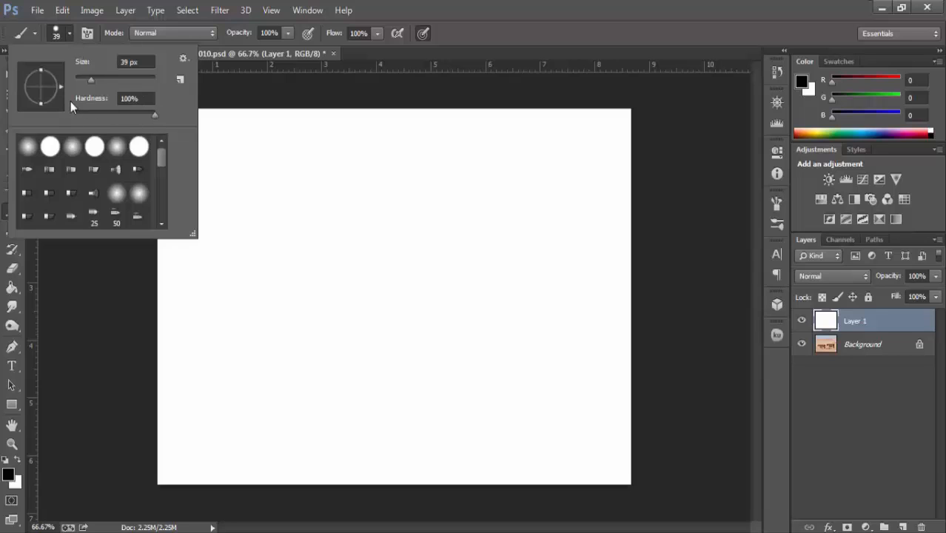
click(67, 34)
Paint a straight horizontal black stroke across the upper canvas with the 39 px brush at 100% hardness.
right_click(414, 206)
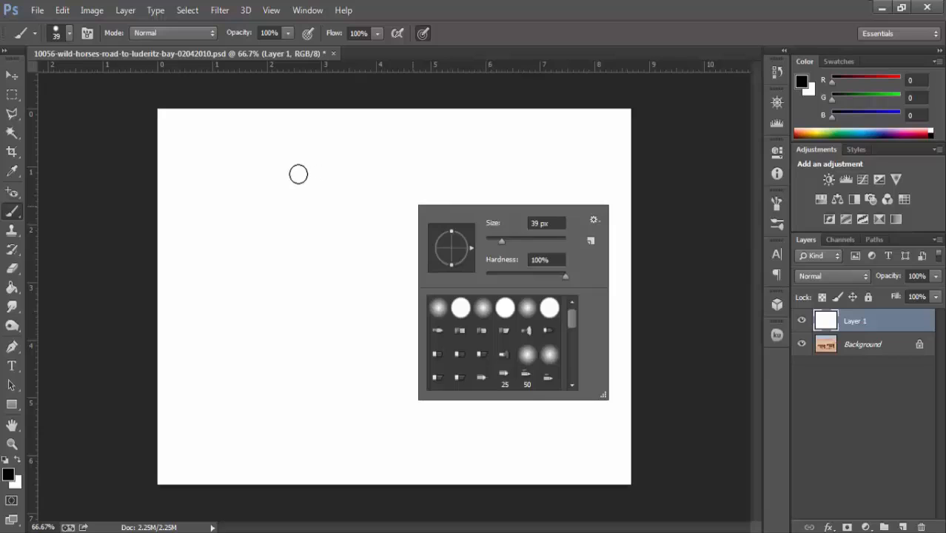
click(305, 183)
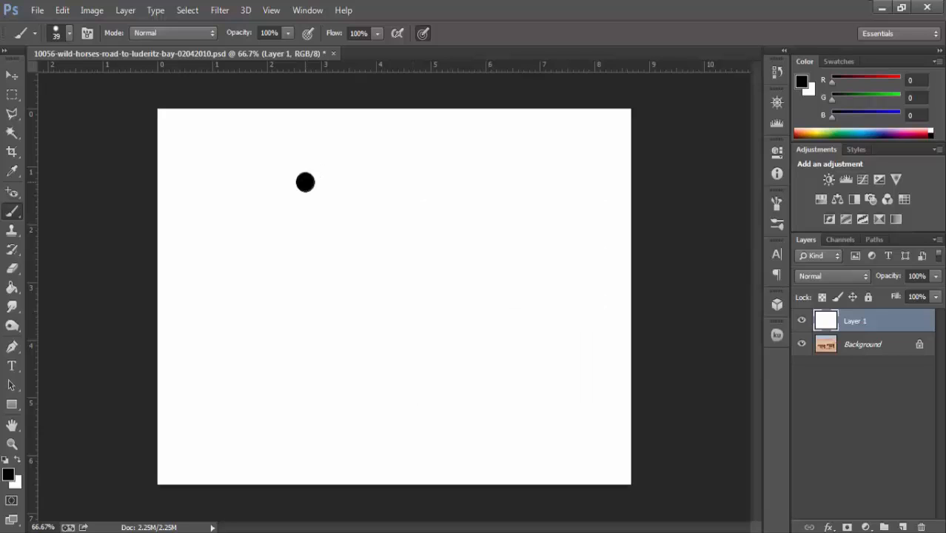
drag(305, 182, 526, 182)
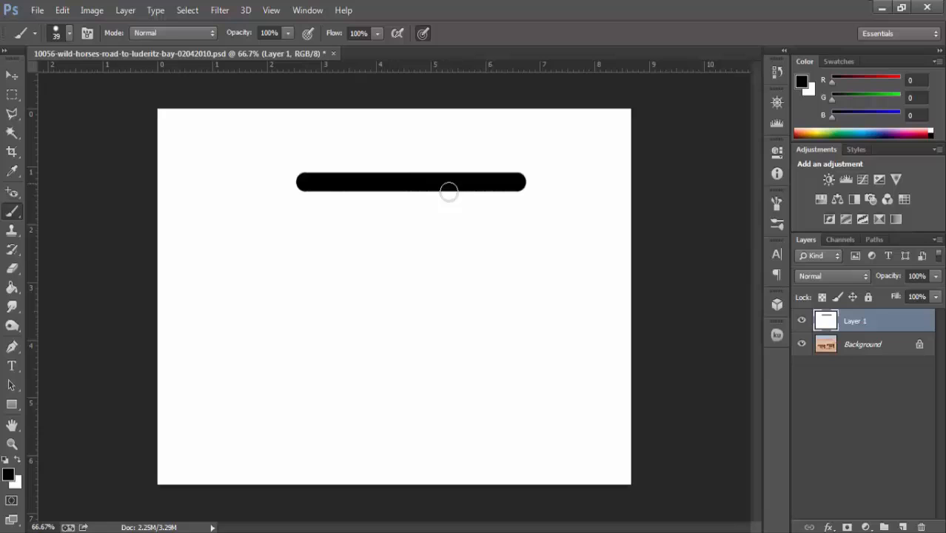
Set the brush hardness to 0% and paint a soft horizontal stroke below the hard-edged one.
right_click(493, 234)
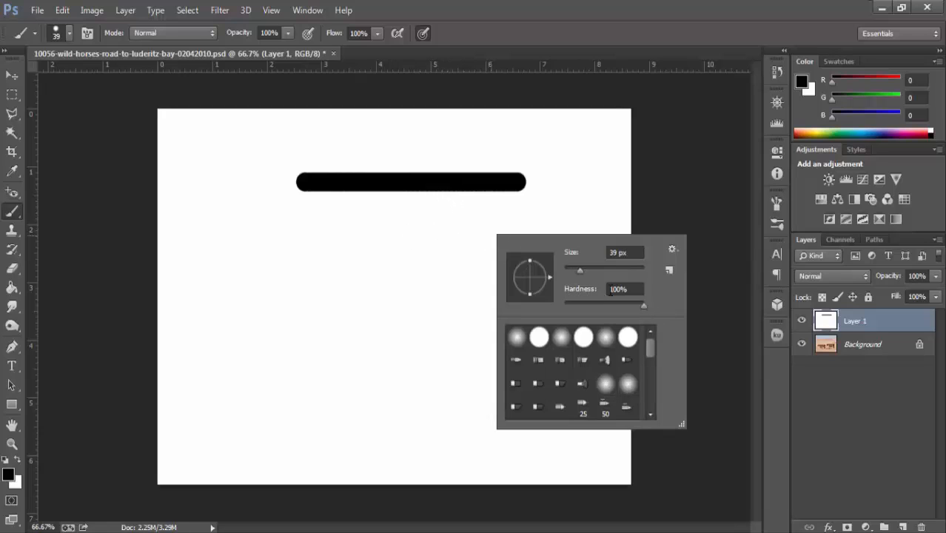
drag(641, 303, 544, 305)
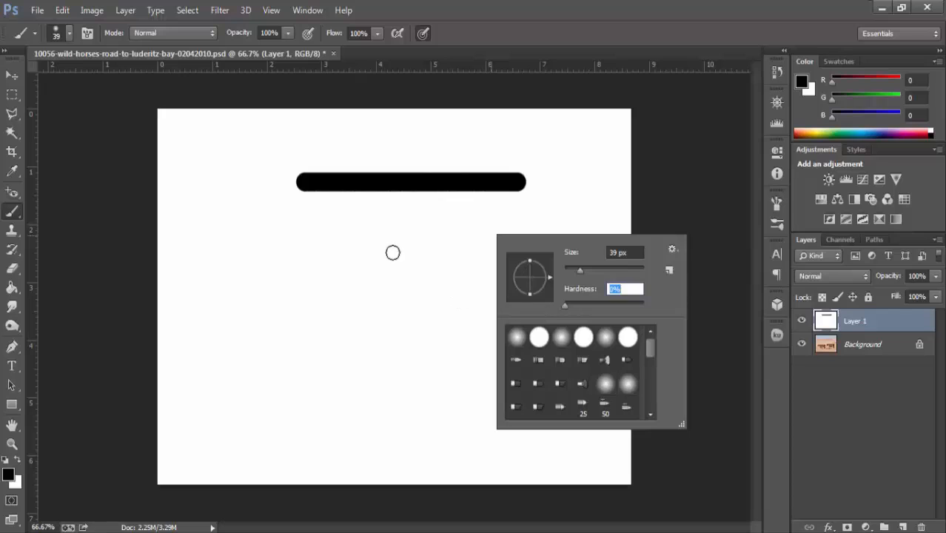
drag(302, 243, 519, 248)
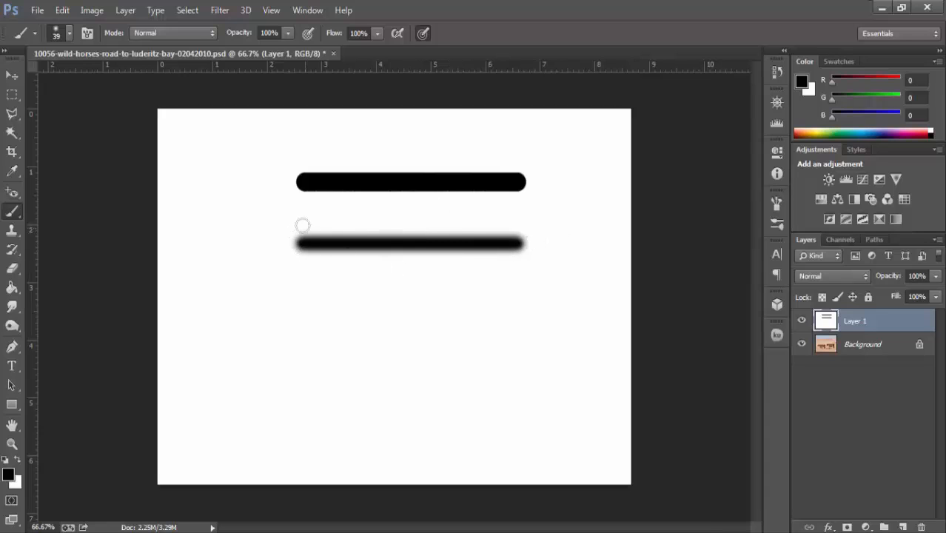
Try the first bristle brush presets in turn and choose the third one, keeping the size at 39 px.
right_click(431, 222)
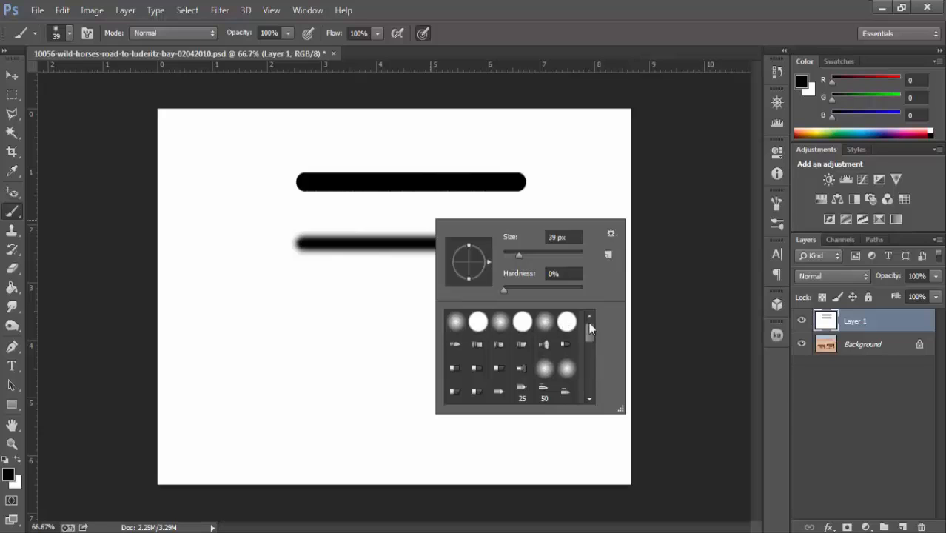
mouse_move(588, 329)
mouse_down()
mouse_move(585, 398)
mouse_move(590, 319)
mouse_up()
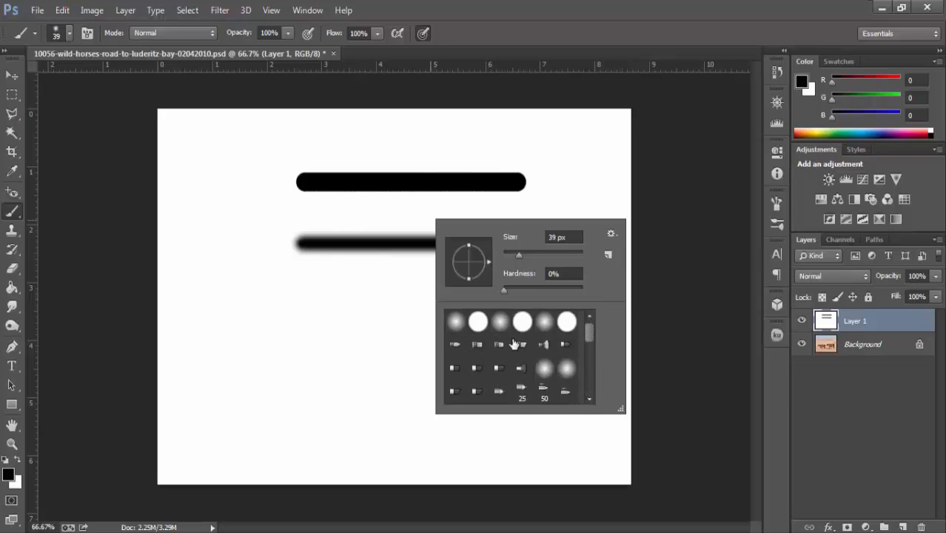
click(455, 347)
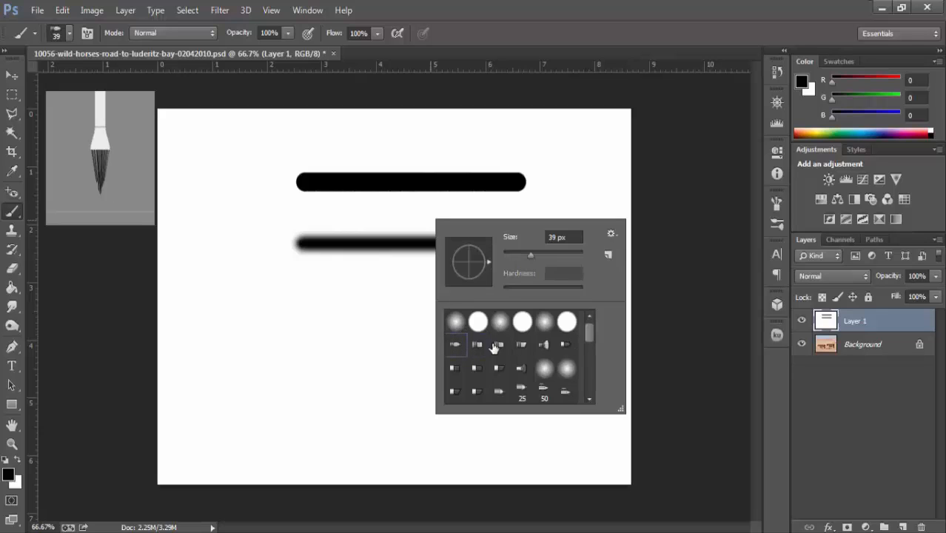
click(474, 348)
click(496, 346)
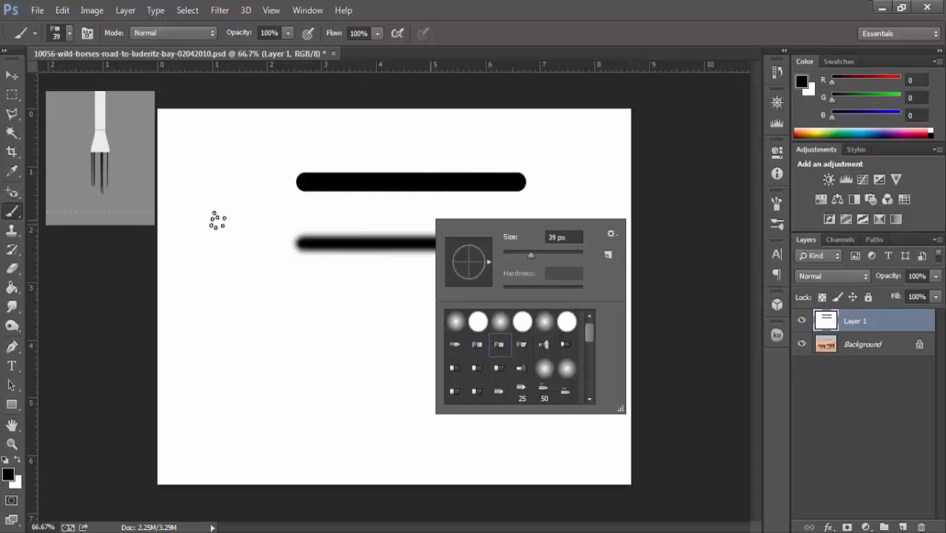
click(297, 282)
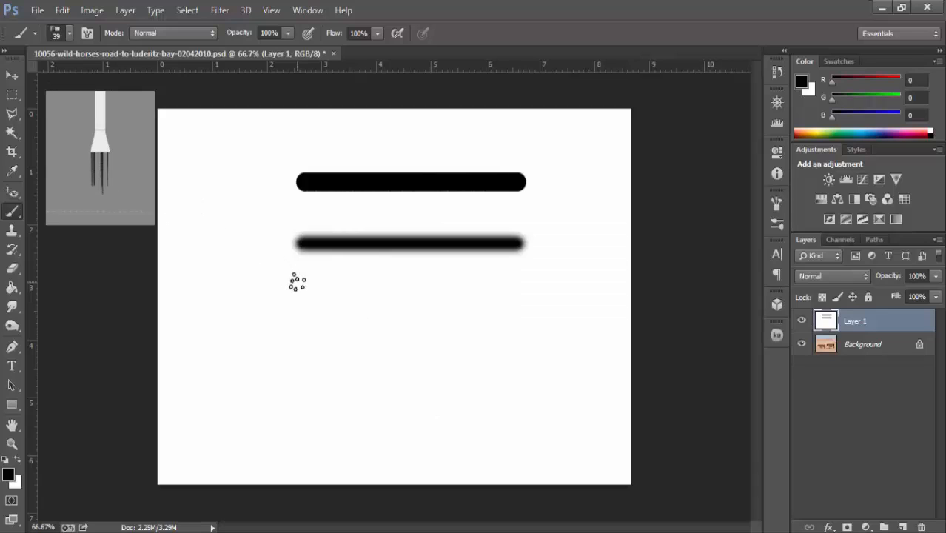
Paint horizontal and crossing diagonal strokes with the 39 px bristle brush below the soft stroke.
drag(292, 281, 452, 281)
drag(273, 300, 453, 309)
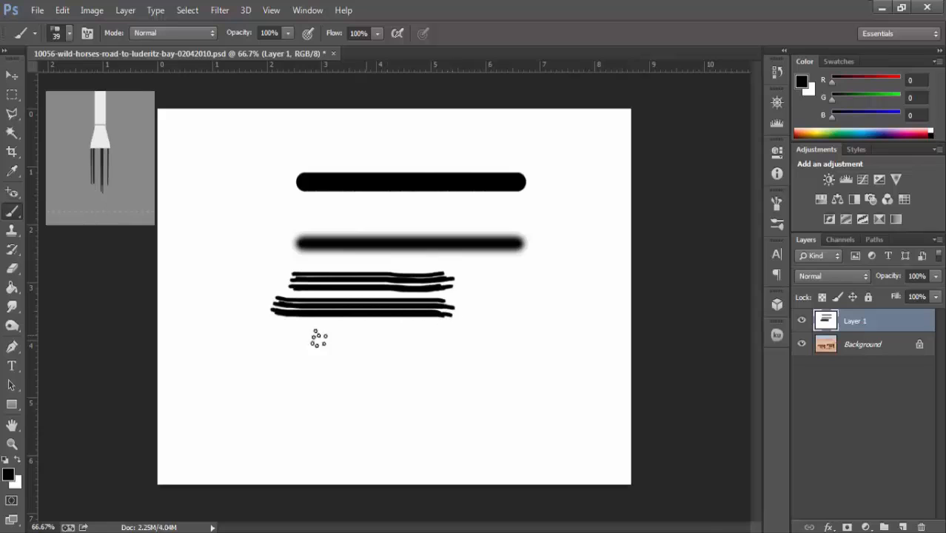
mouse_move(270, 332)
mouse_down()
mouse_move(429, 337)
mouse_move(474, 338)
mouse_up()
drag(359, 367, 497, 342)
drag(547, 279, 353, 382)
drag(486, 274, 272, 366)
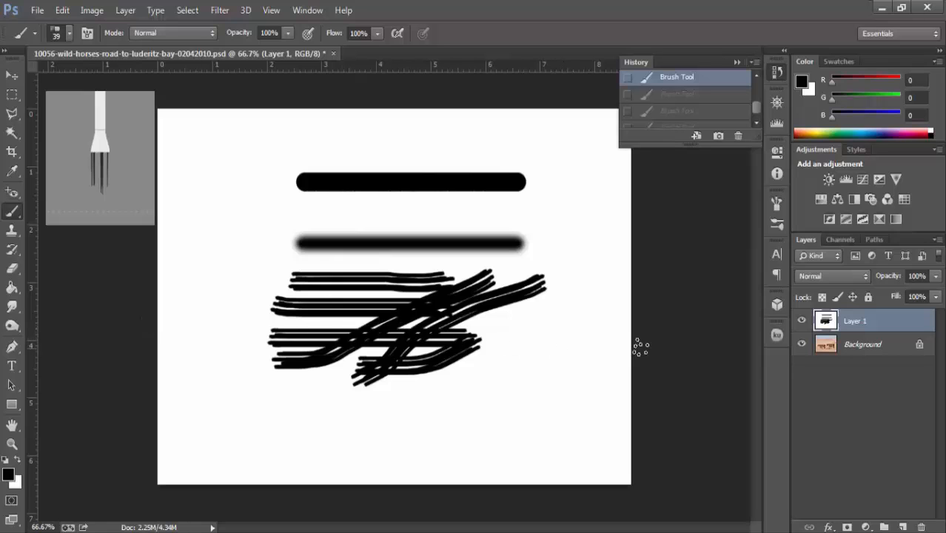
Save the current 39 px bristle brush as a new preset under the suggested name, with its brush size captured.
right_click(570, 290)
right_click(412, 216)
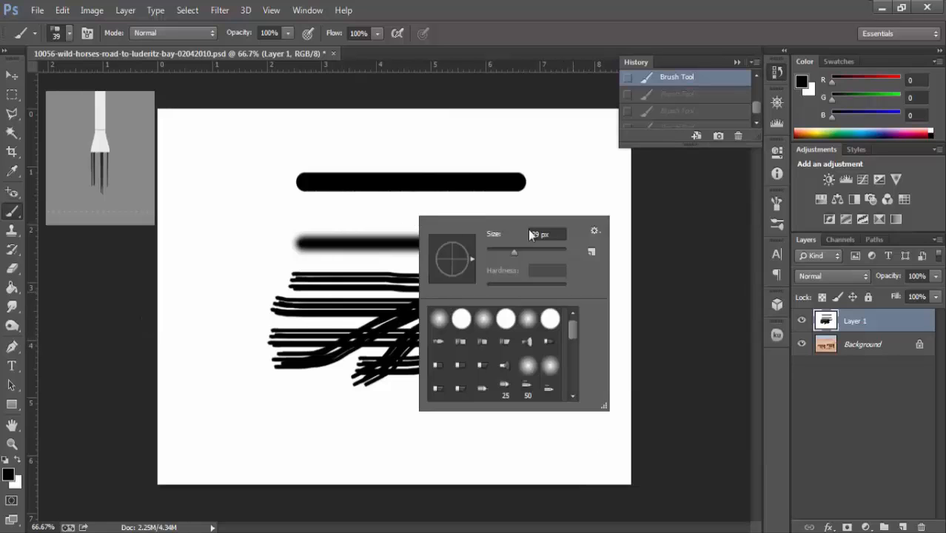
click(595, 231)
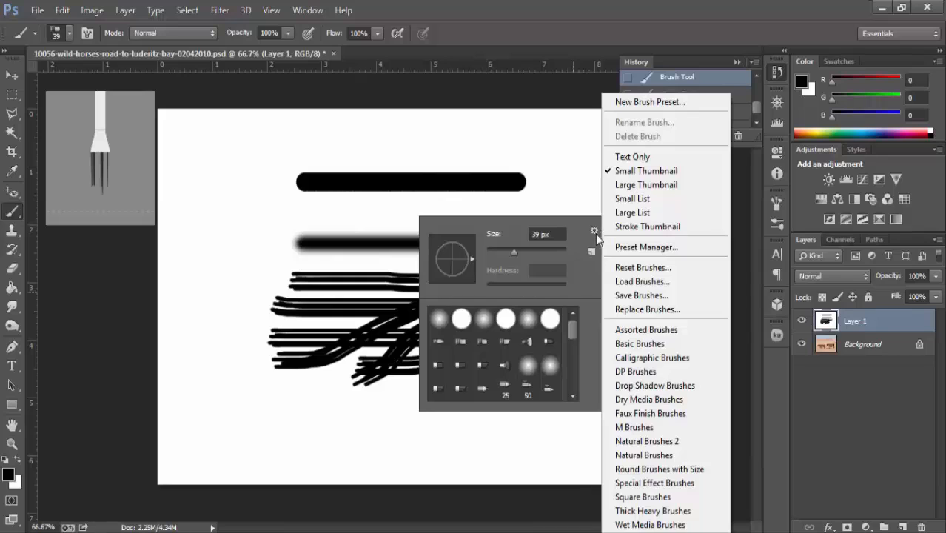
click(595, 232)
click(595, 233)
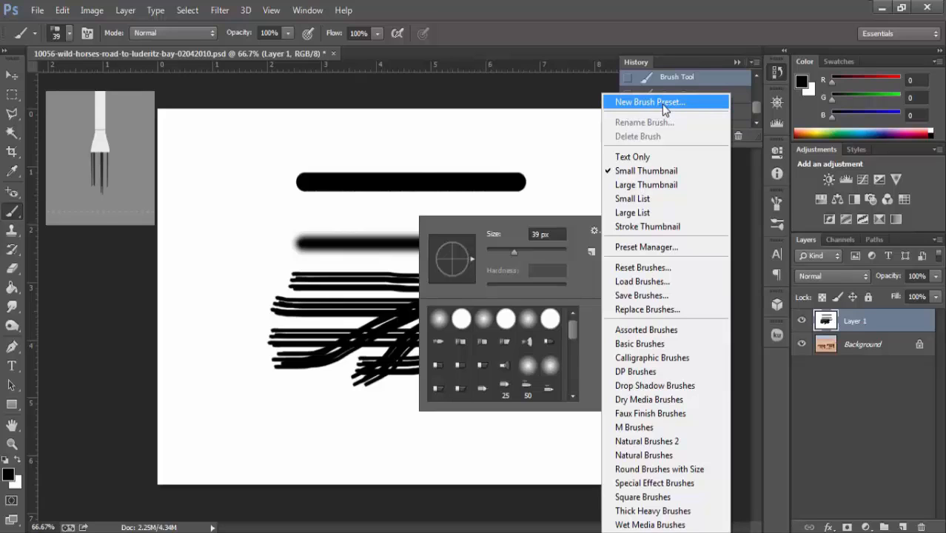
click(448, 286)
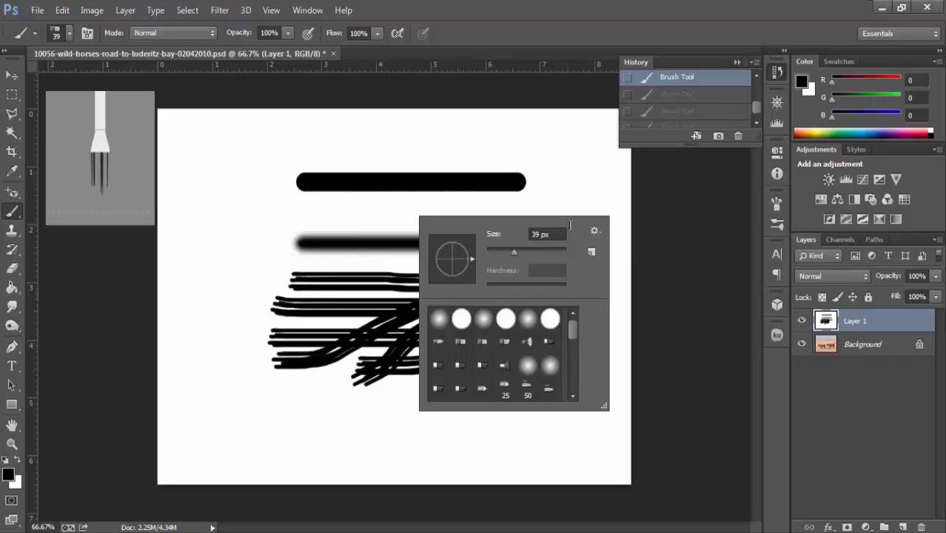
click(594, 230)
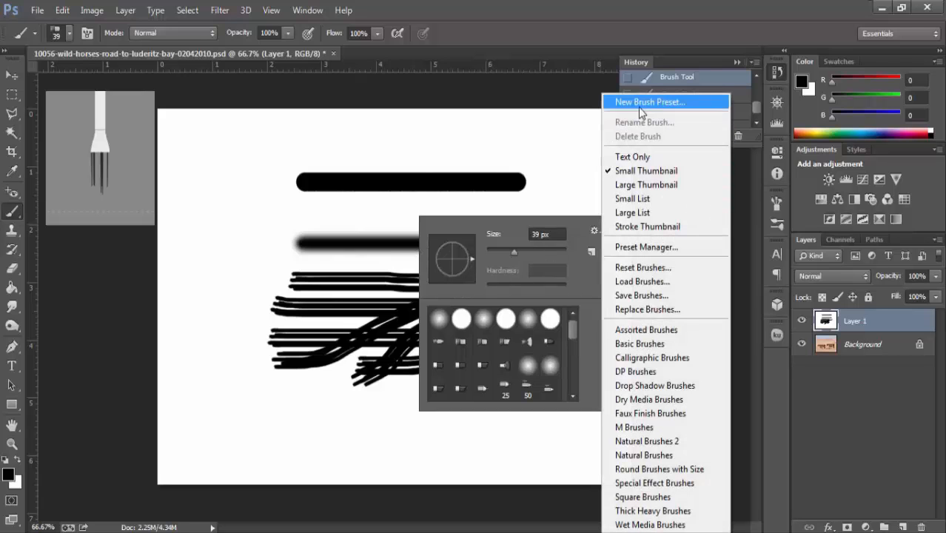
click(659, 103)
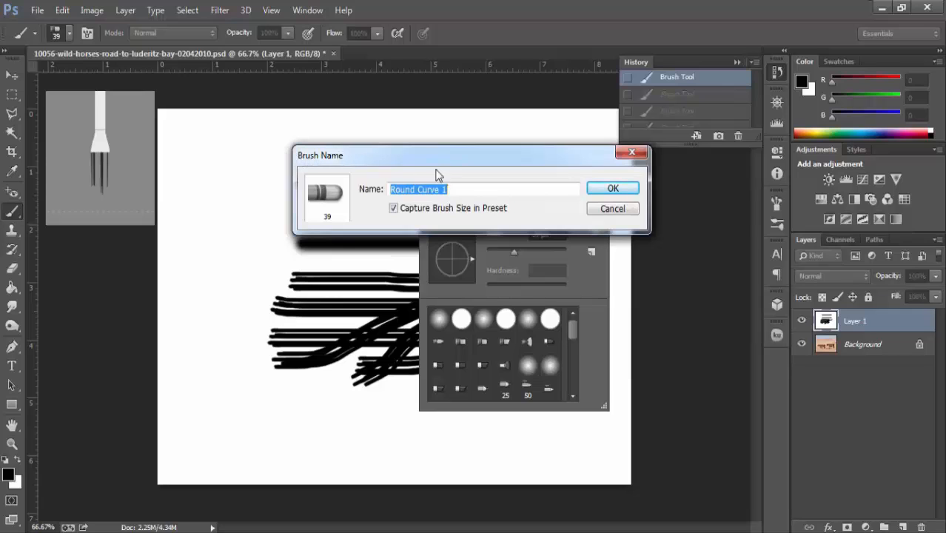
click(613, 191)
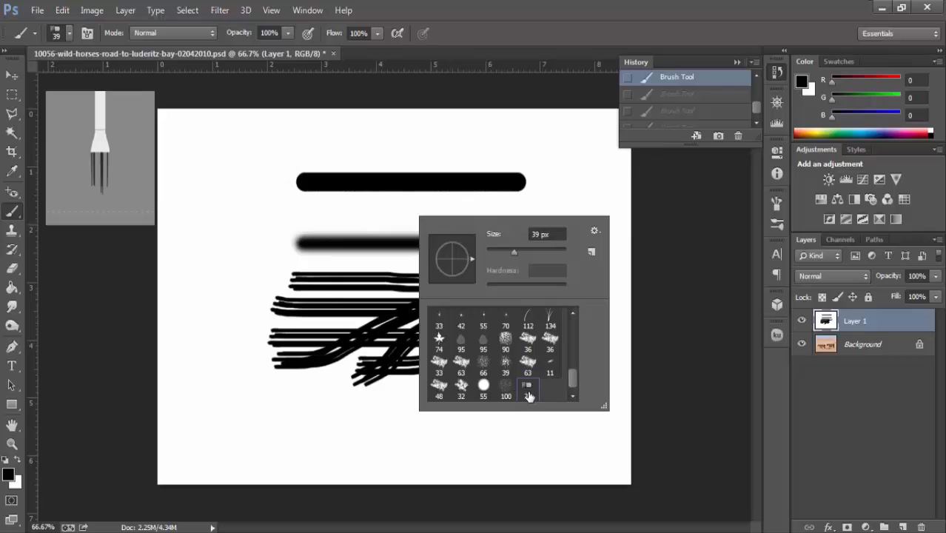
click(596, 231)
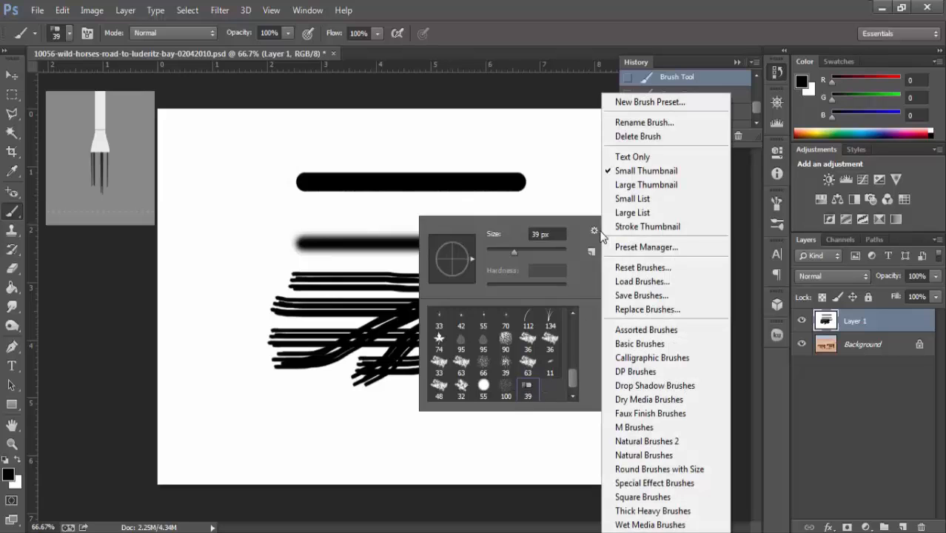
click(652, 124)
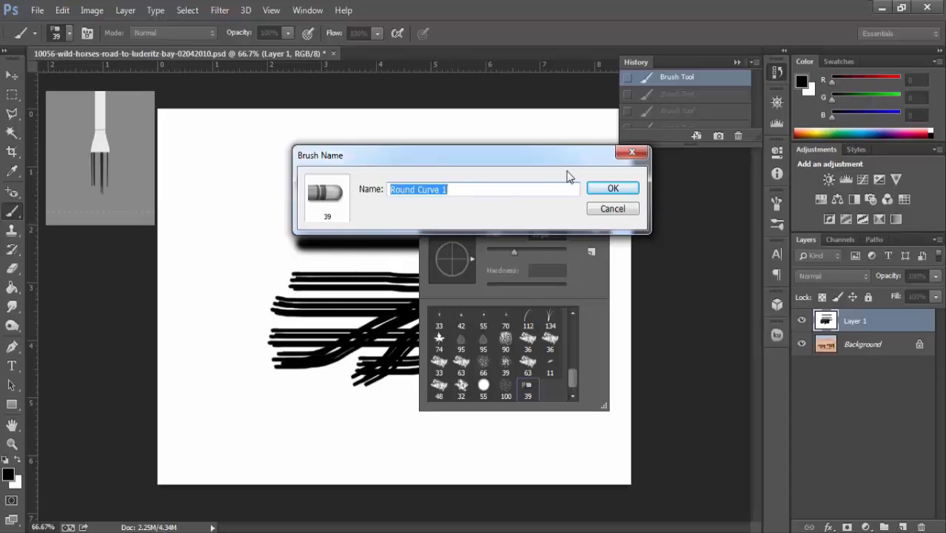
click(612, 210)
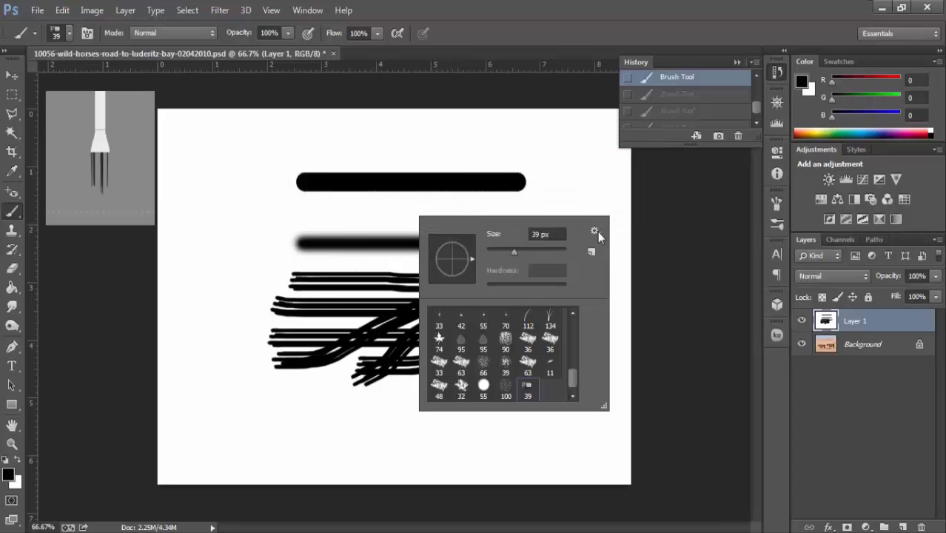
Delete the newly saved 39 px brush preset at the end of the preset list.
click(596, 232)
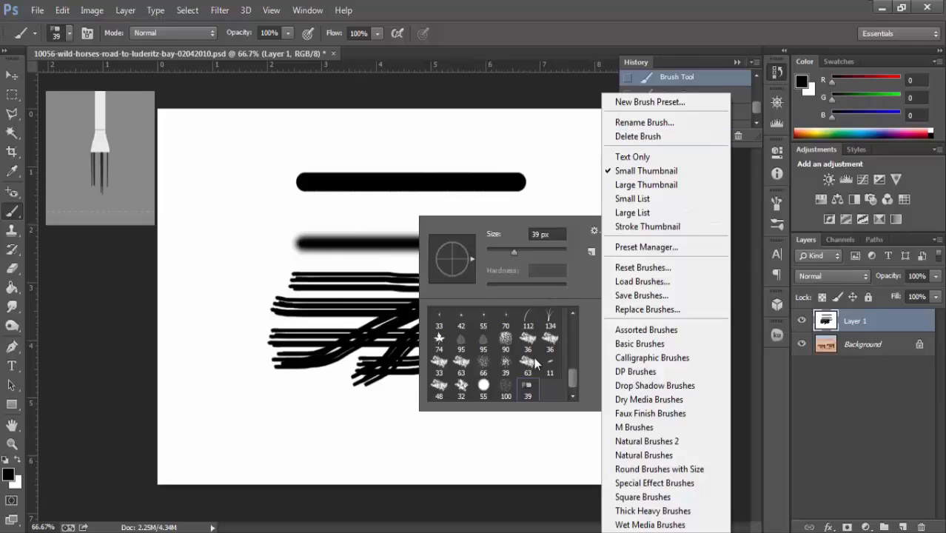
click(650, 138)
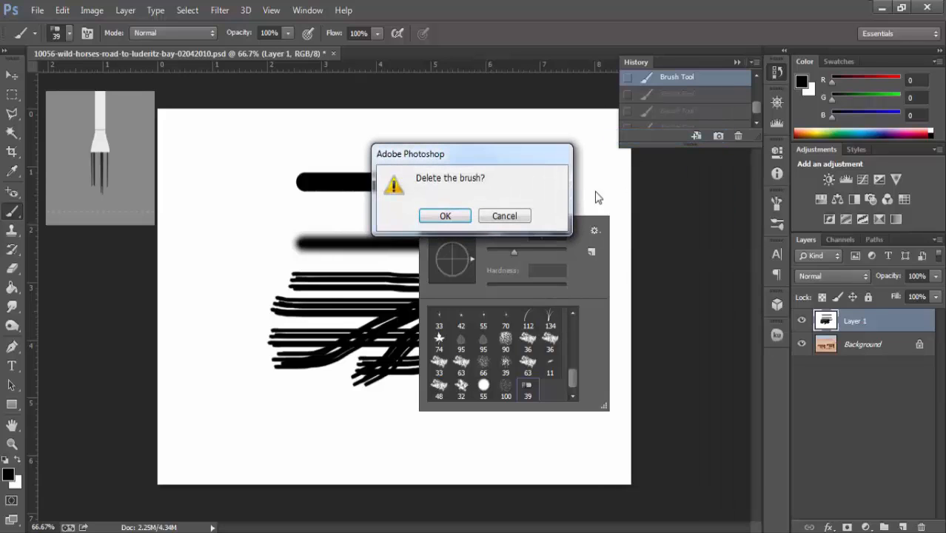
click(445, 217)
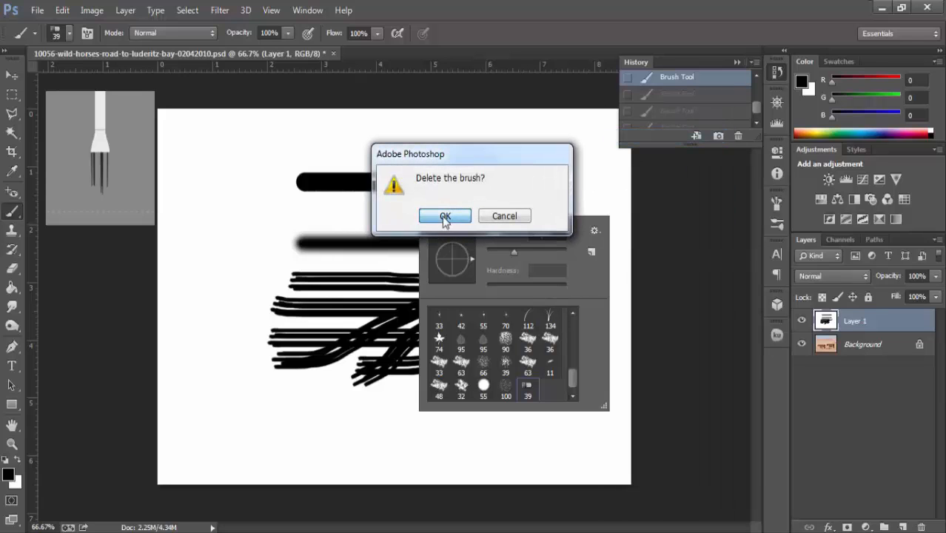
Set the brush presets to display as Text Only and look through the bristle brush names.
click(597, 231)
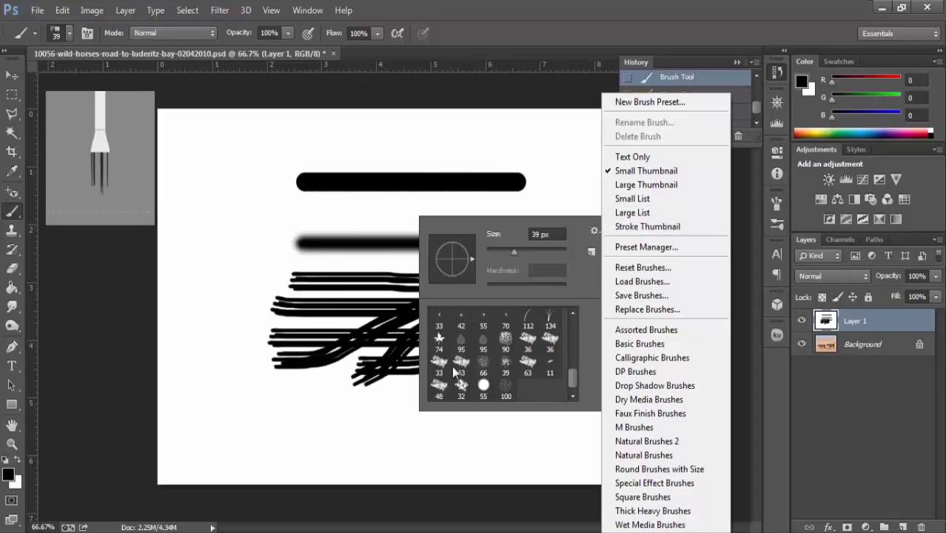
click(633, 158)
scroll(571, 326, down, 2)
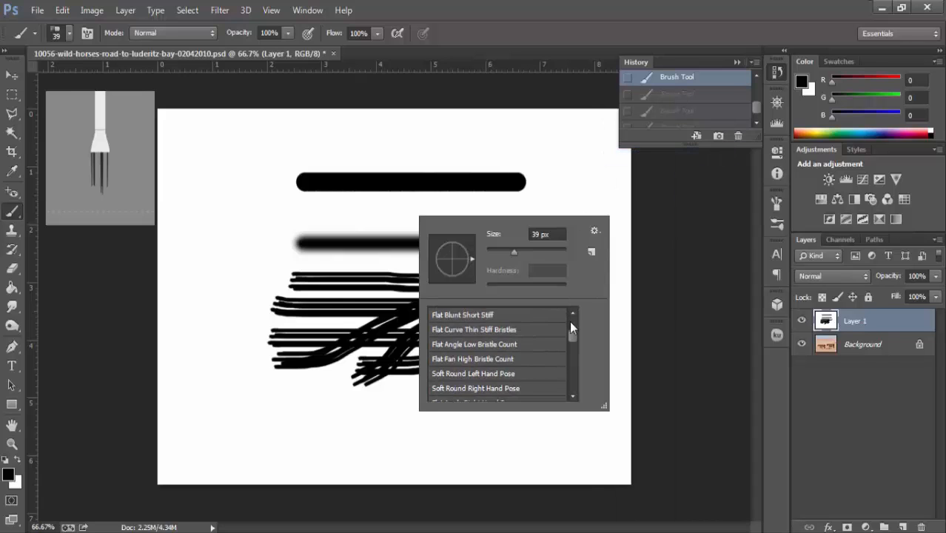
scroll(571, 322, up, 3)
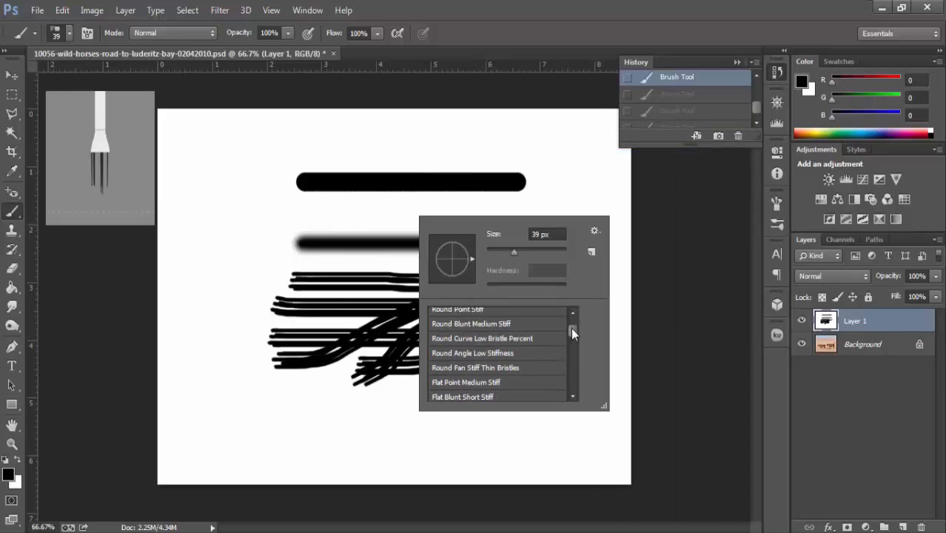
Switch the brush preset list's display to Small Thumbnail and then to Large Thumbnail, browsing the presets in each view.
scroll(571, 328, up, 3)
click(595, 230)
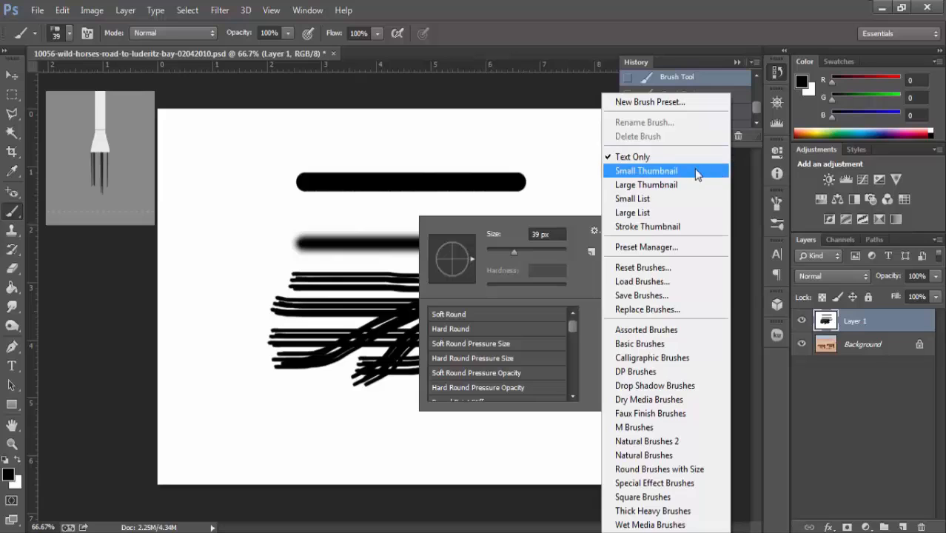
click(661, 174)
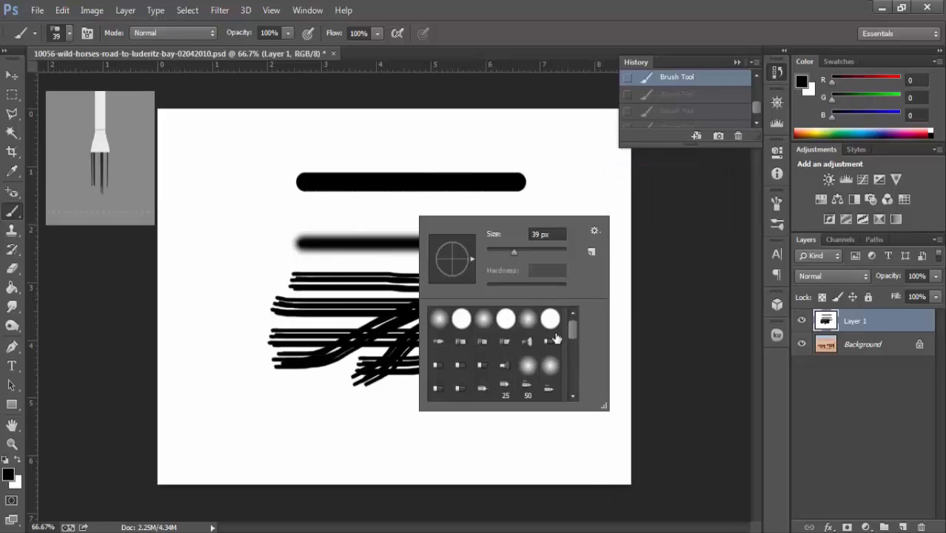
mouse_move(571, 330)
mouse_down()
mouse_move(572, 395)
mouse_move(578, 313)
mouse_up()
click(594, 231)
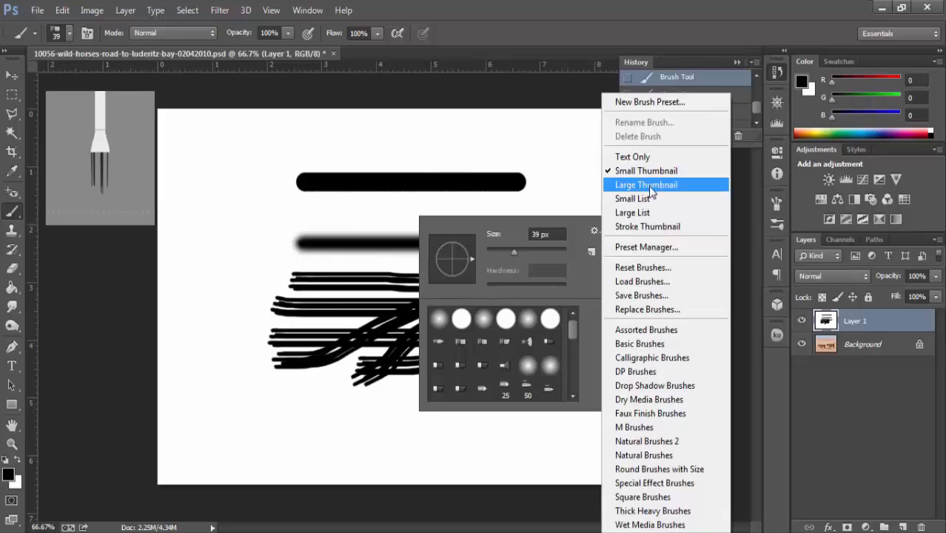
click(637, 191)
mouse_move(566, 323)
mouse_down()
mouse_move(575, 379)
mouse_move(577, 319)
mouse_up()
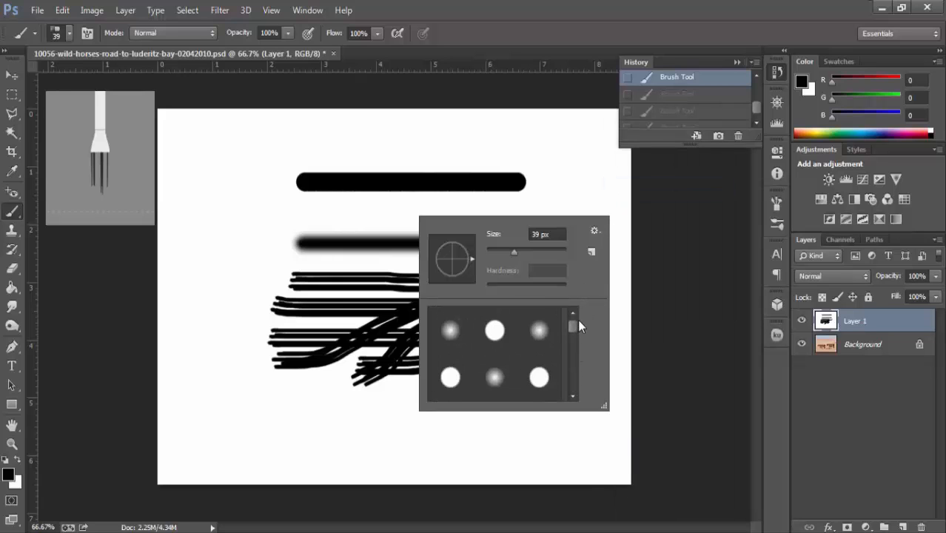
Show the brush presets as a Small List and then as a Large List, browsing the entries in each view.
click(596, 230)
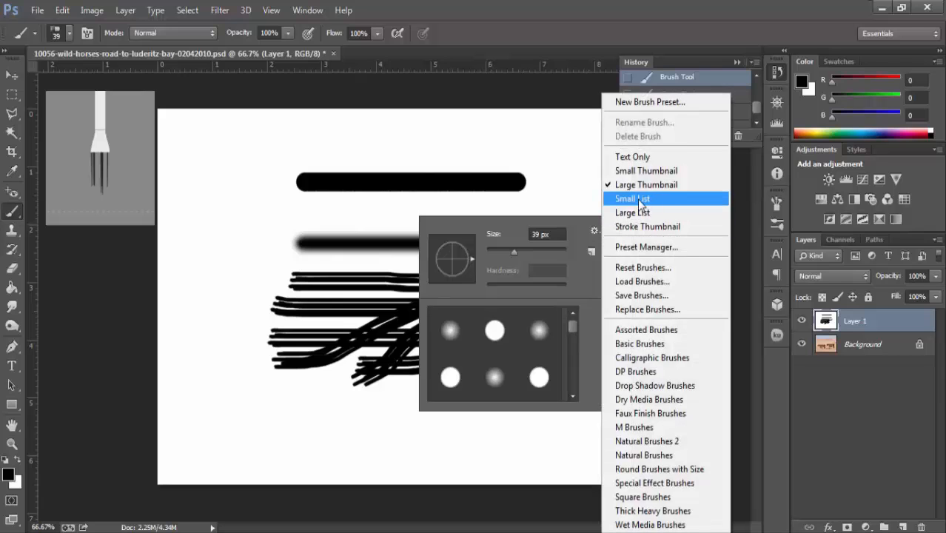
click(622, 200)
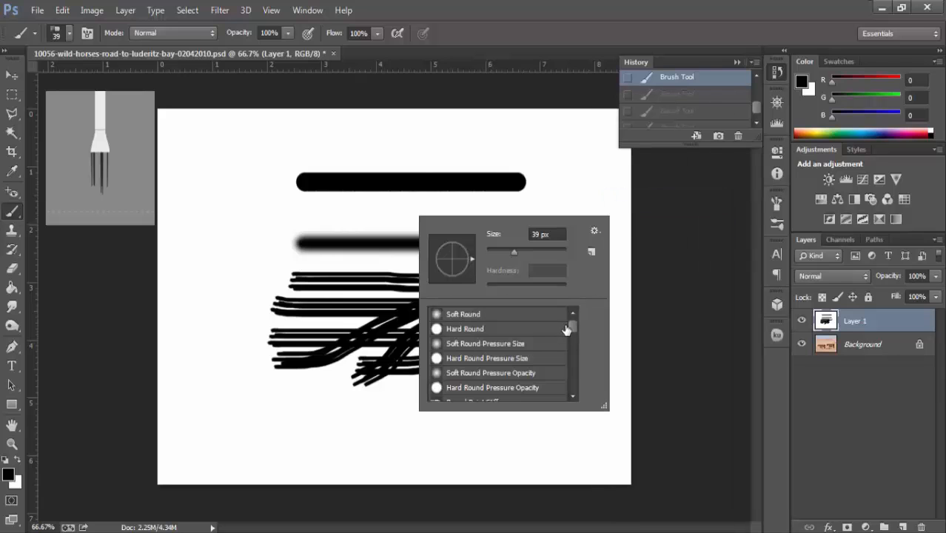
scroll(570, 334, down, 1)
mouse_move(570, 334)
mouse_down()
mouse_move(570, 383)
mouse_move(567, 314)
mouse_up()
click(595, 231)
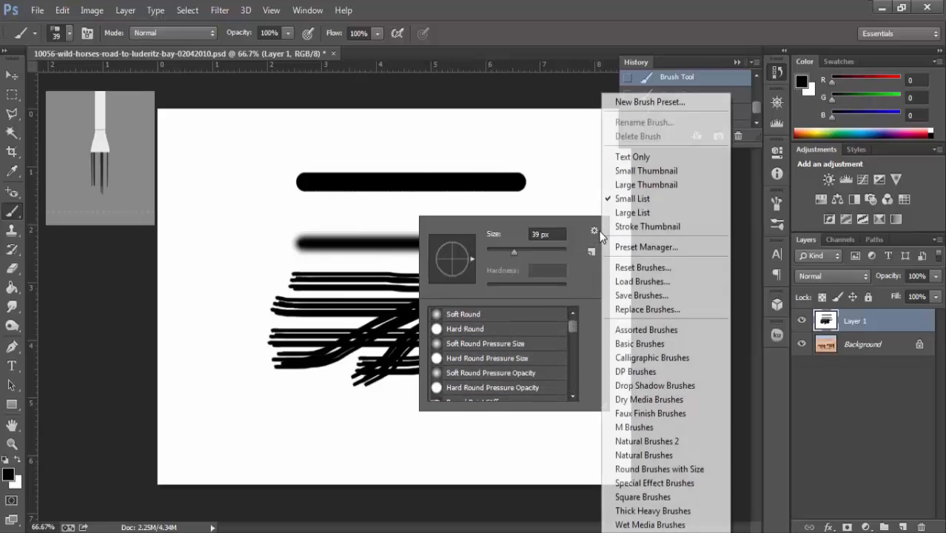
click(646, 215)
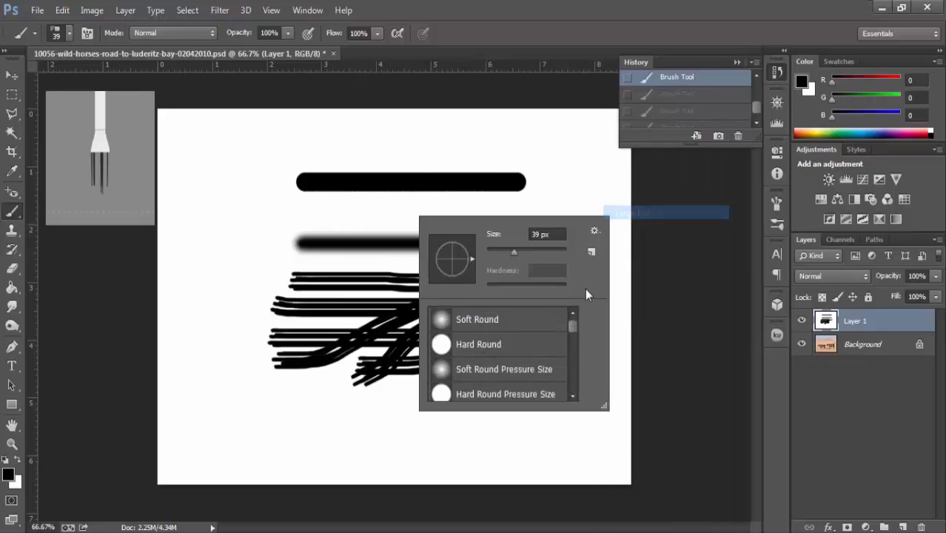
mouse_move(573, 322)
mouse_down()
mouse_move(574, 377)
mouse_move(572, 314)
mouse_up()
Display the brush presets as Stroke Thumbnail previews and browse them.
click(595, 230)
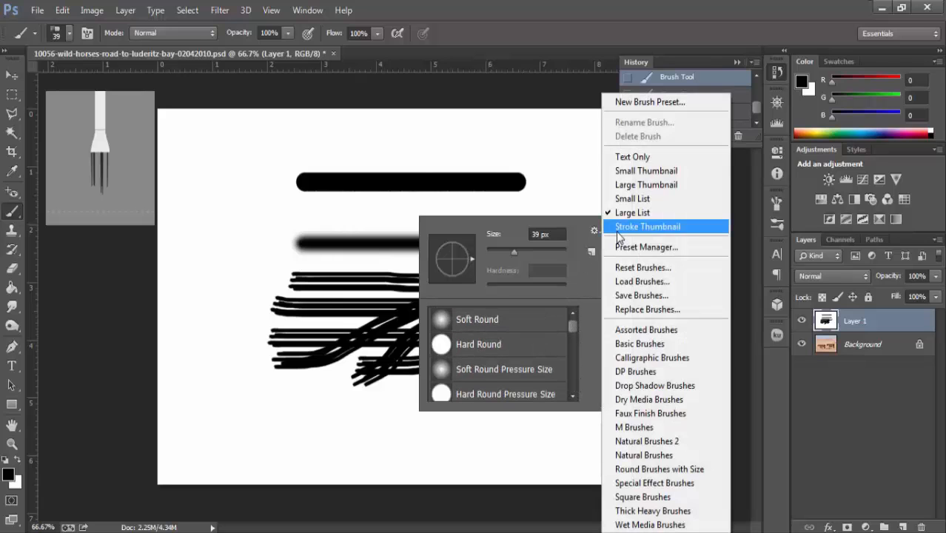
click(623, 229)
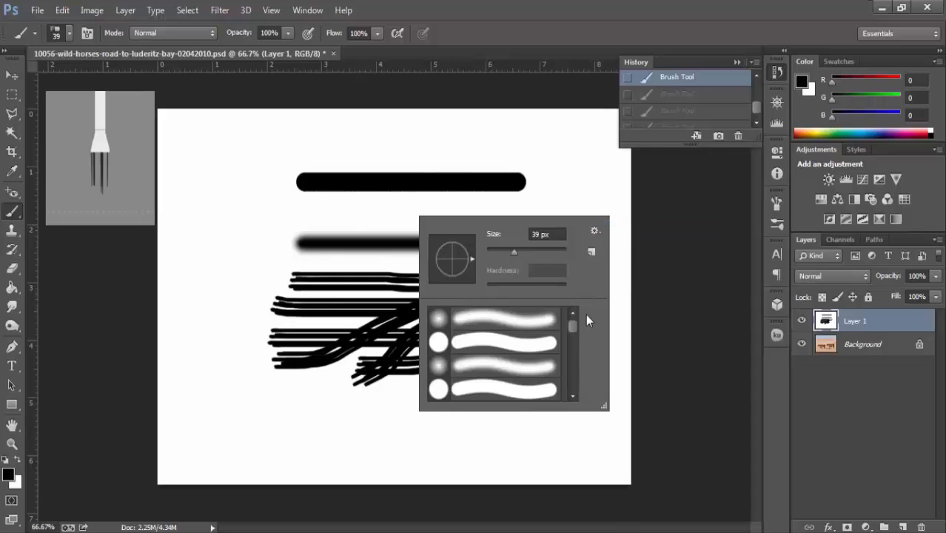
mouse_move(573, 324)
mouse_down()
mouse_move(573, 312)
mouse_move(570, 345)
mouse_move(569, 319)
mouse_up()
Load the SDWHaven Abstract Steel Wool brush set from the abstract 2 folder through the Preset Manager.
click(596, 231)
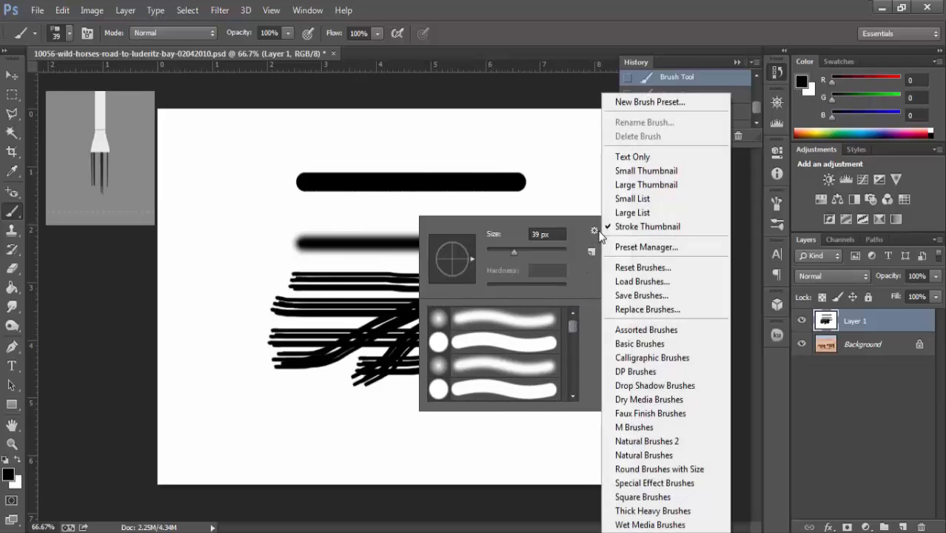
click(646, 247)
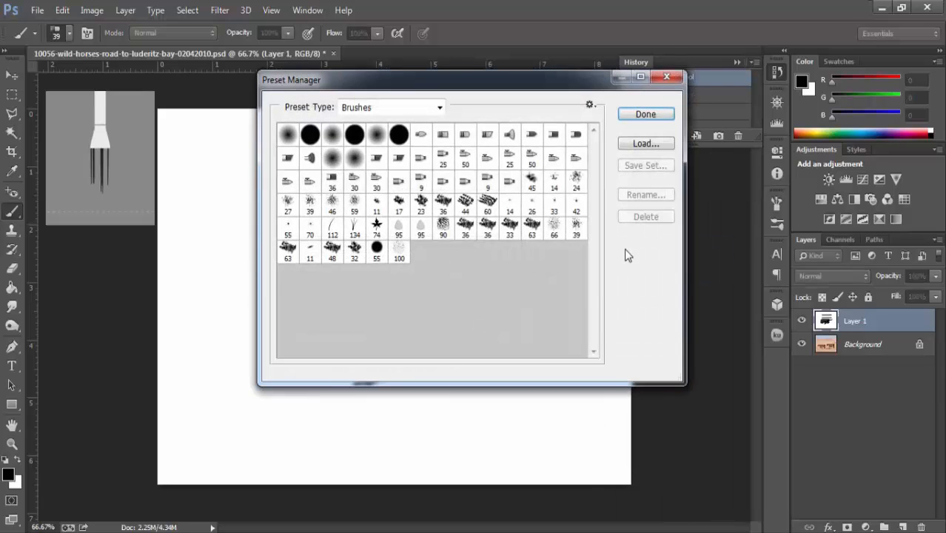
drag(460, 92, 405, 131)
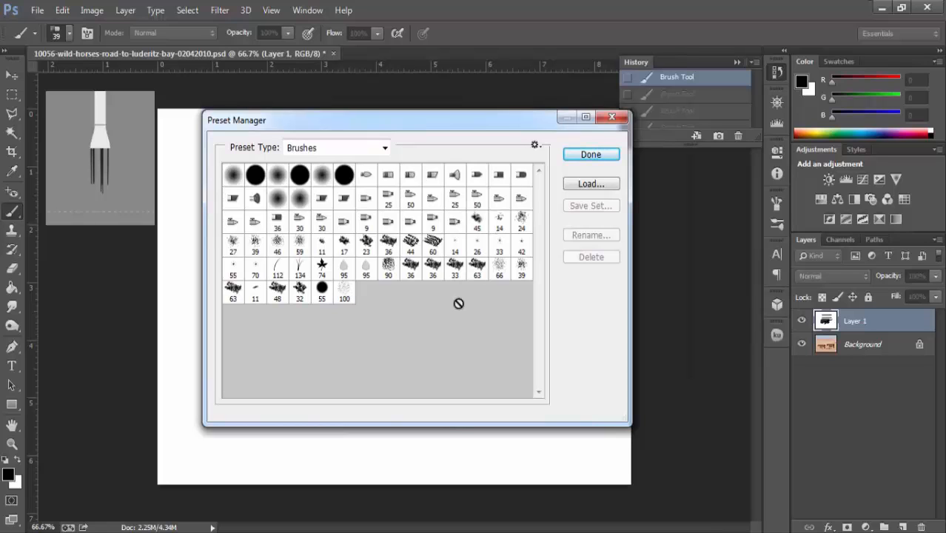
click(591, 184)
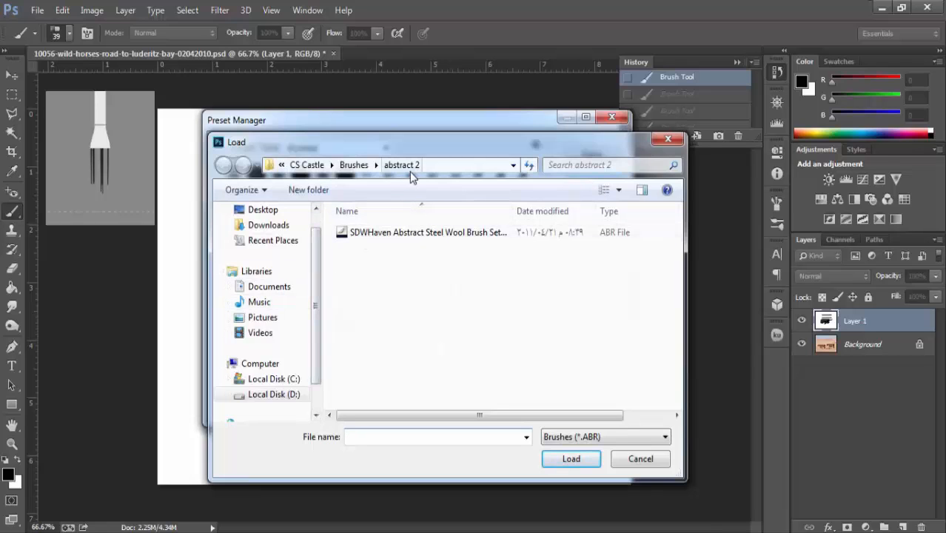
double_click(350, 234)
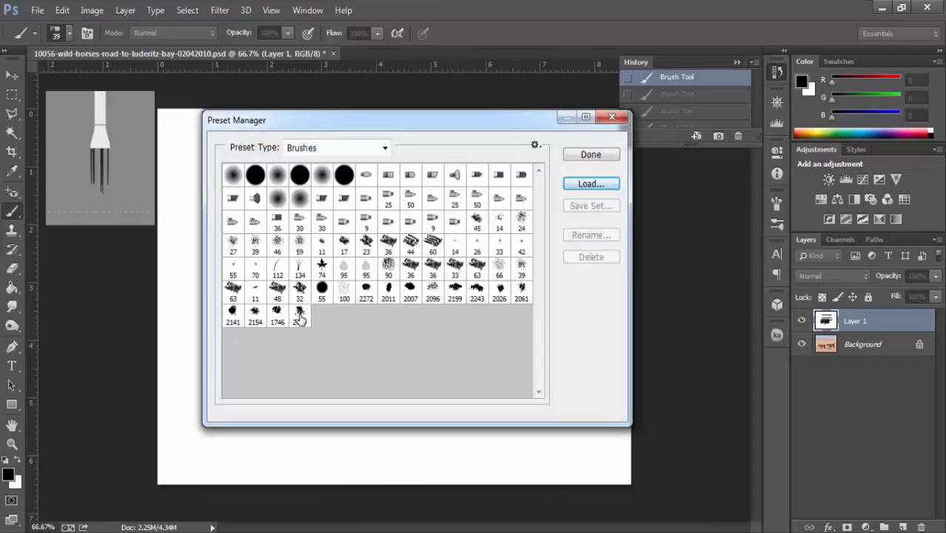
Choose the last loaded brush, the 2039 px splatter, close the Preset Manager and set the brush size to 472 px.
click(299, 315)
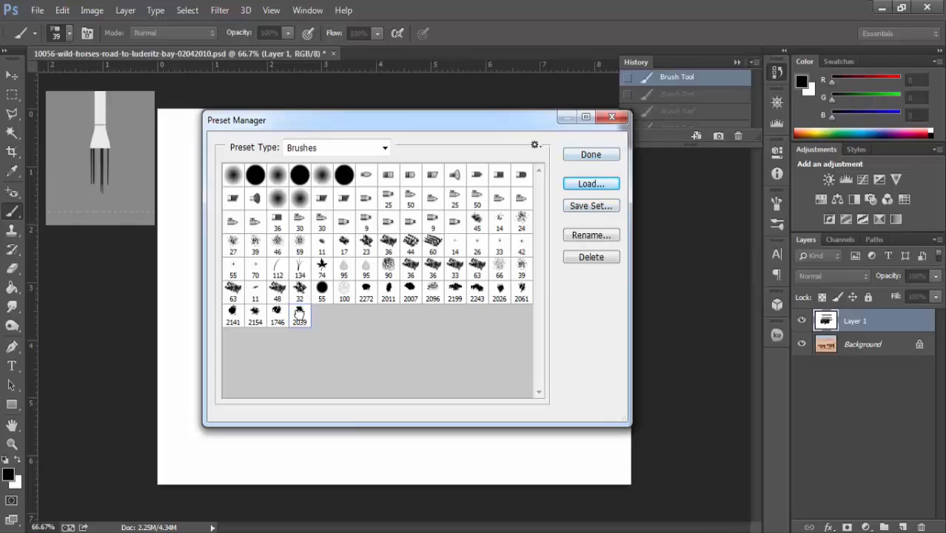
key(Return)
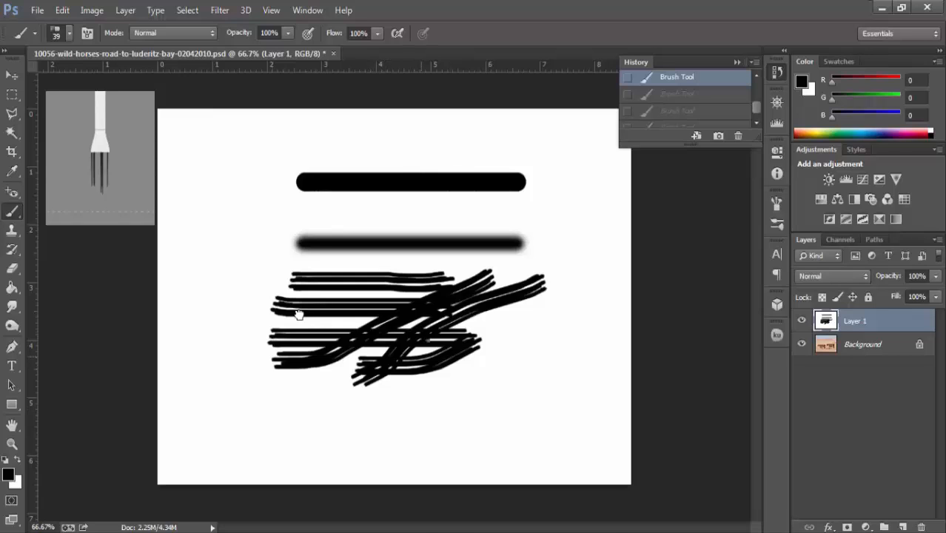
right_click(299, 315)
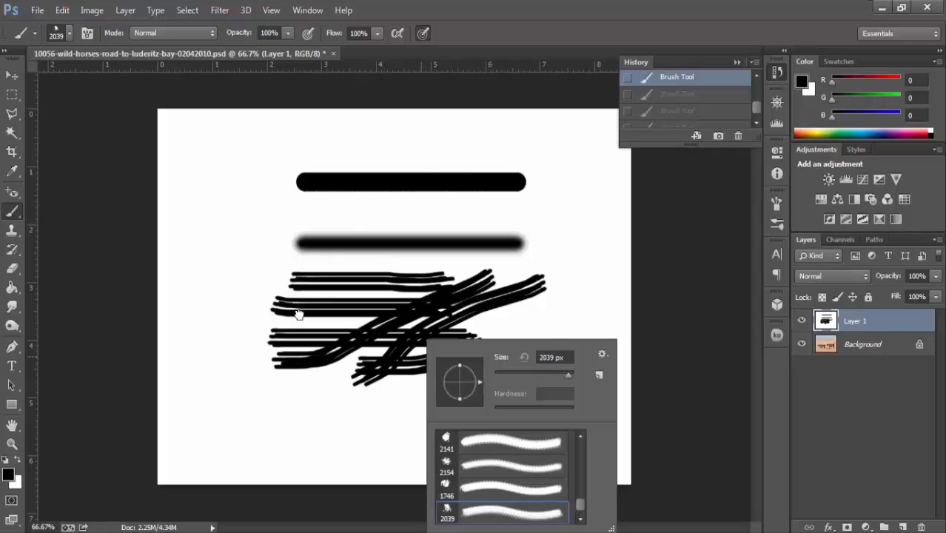
text(184)
key(Return)
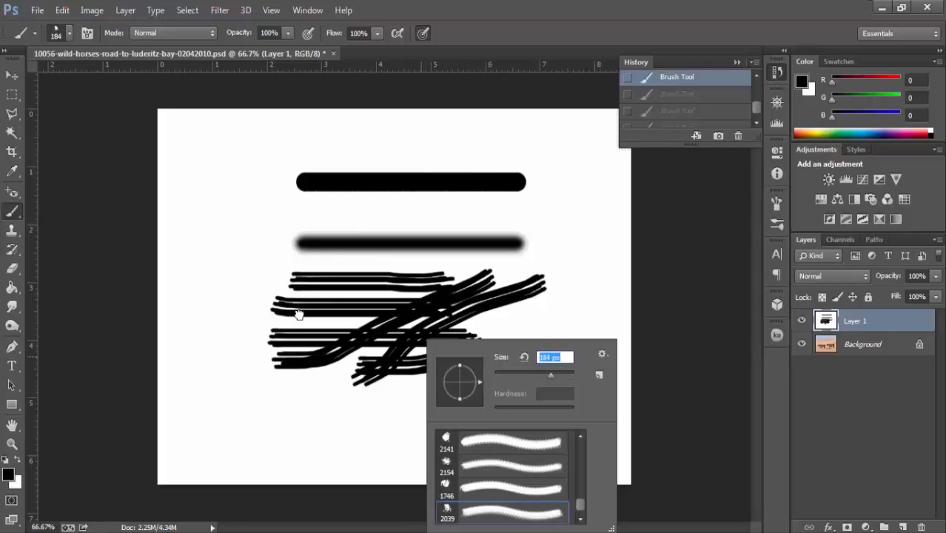
text(472)
key(Return)
Stamp three black splatters over the left end, right end and lower centre of the painted strokes, undoing any surplus stamps.
click(299, 315)
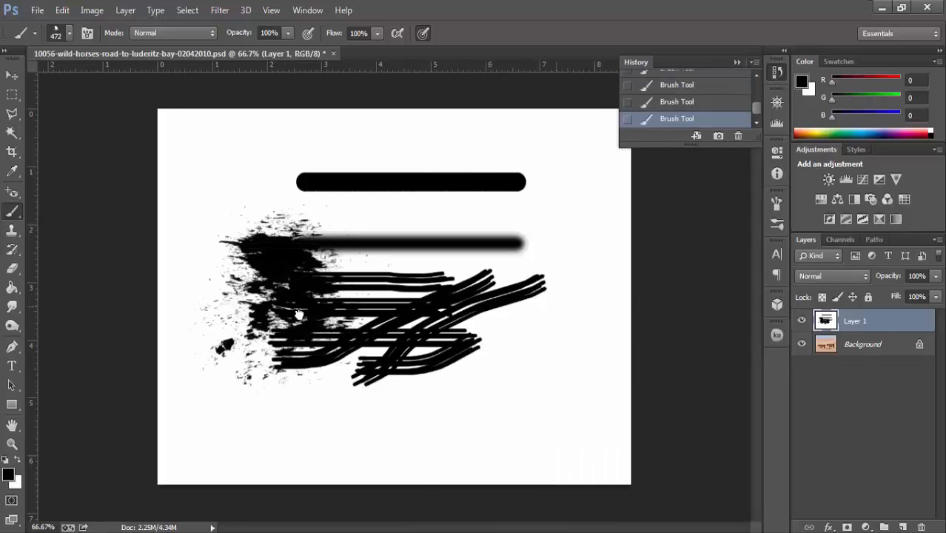
click(563, 289)
click(468, 368)
key(ctrl+alt+z)
key(ctrl+alt+z)
key(ctrl+alt+z)
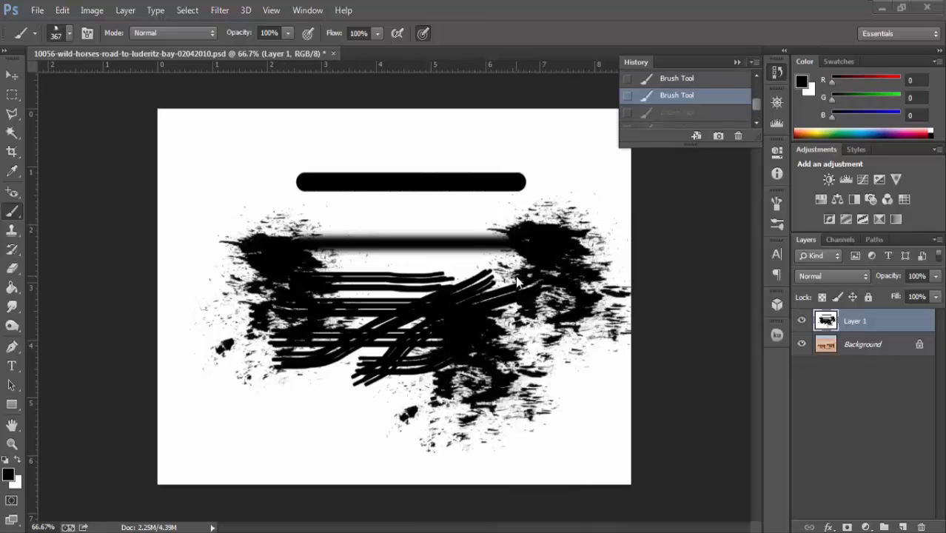
Reset the brush presets, replacing the current brushes with the default set, and return to the start of the list.
right_click(521, 274)
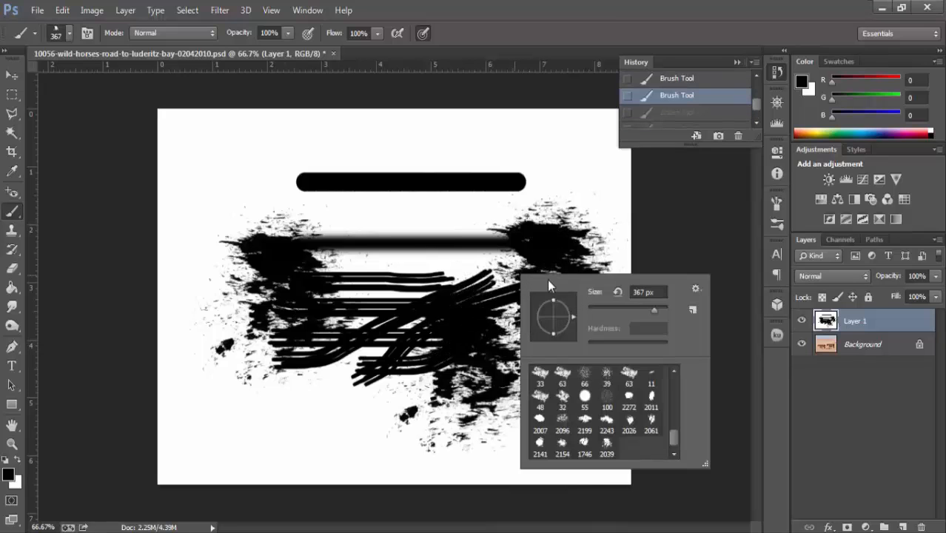
click(695, 288)
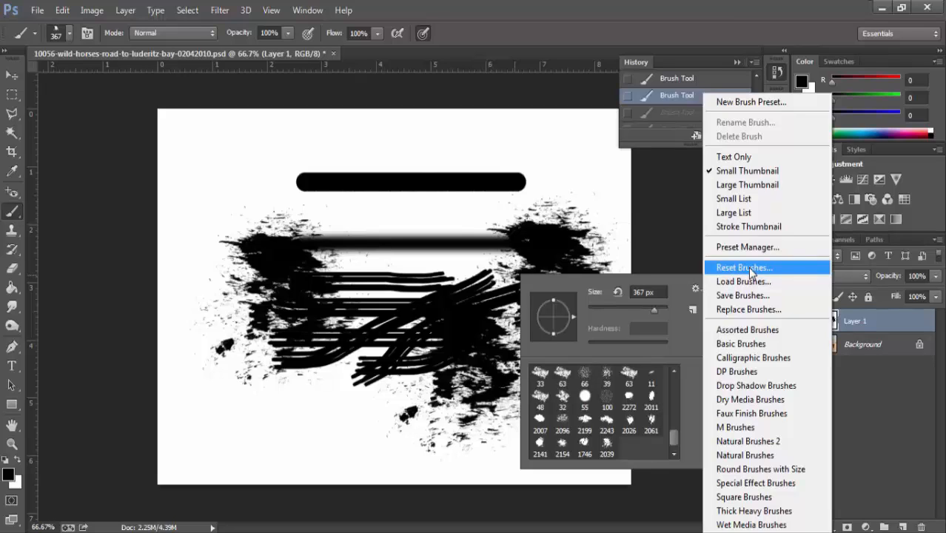
click(750, 270)
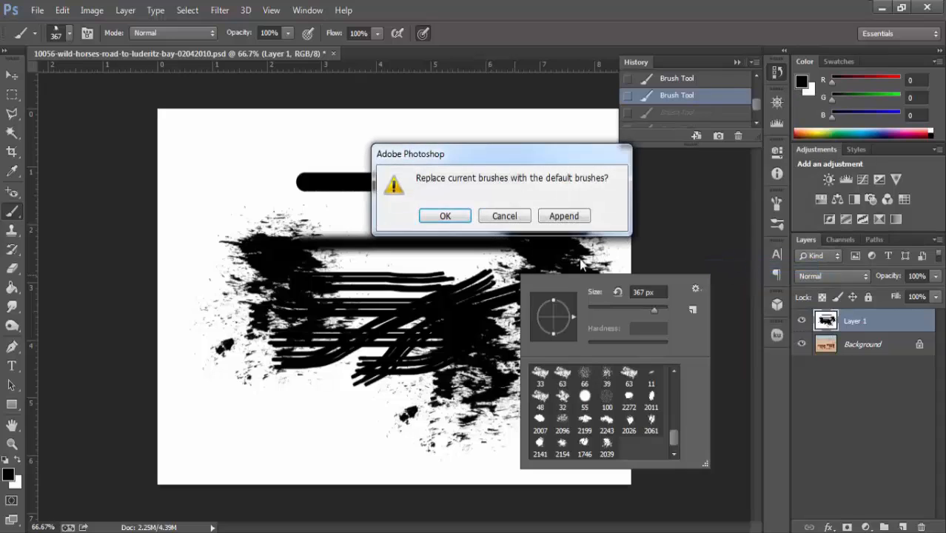
click(450, 222)
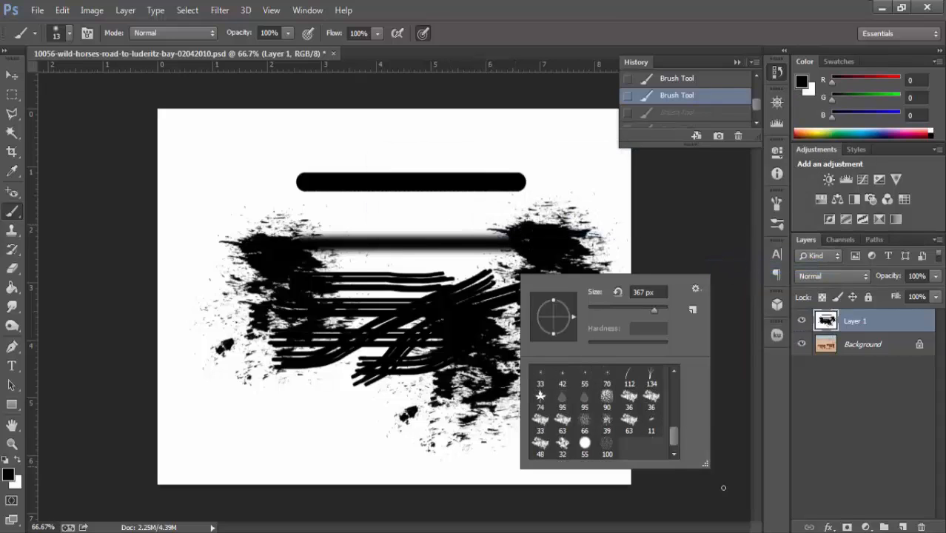
drag(676, 437, 680, 379)
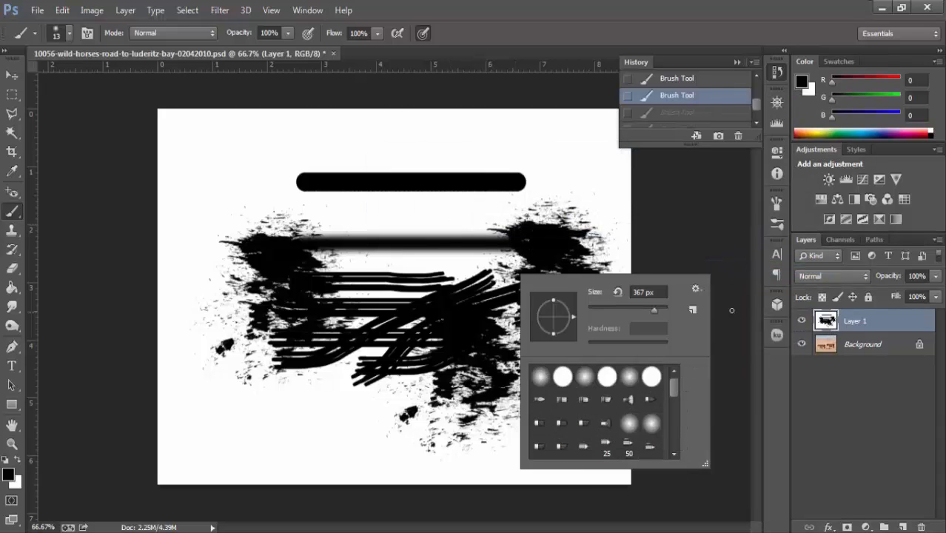
click(697, 289)
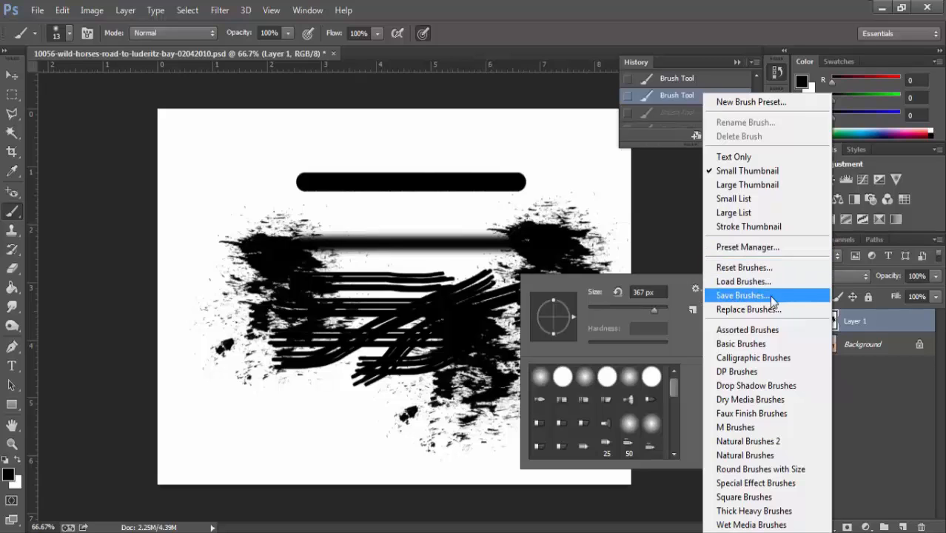
click(674, 392)
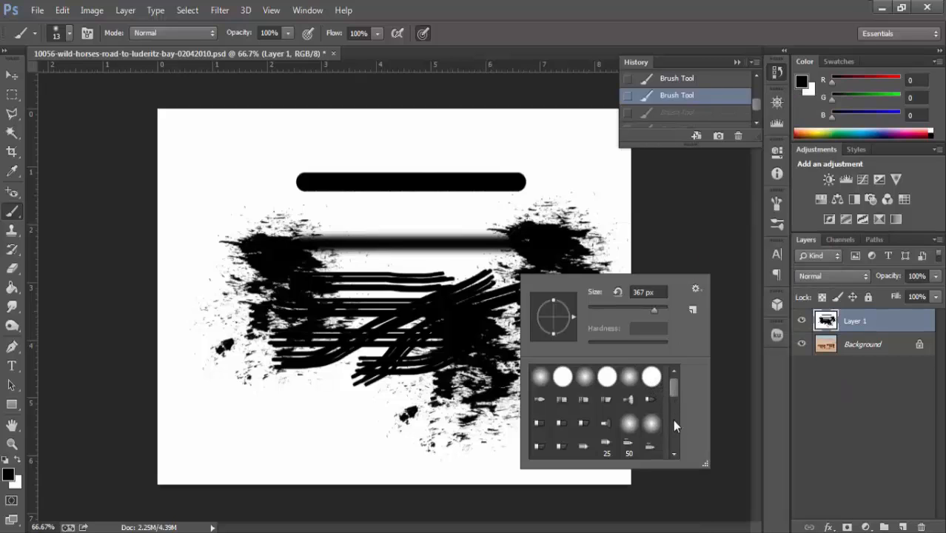
click(696, 289)
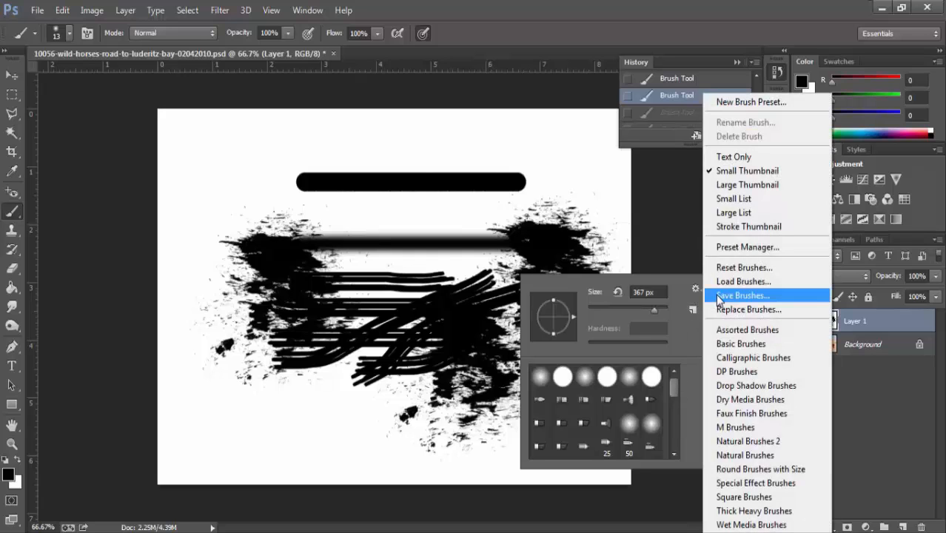
click(742, 296)
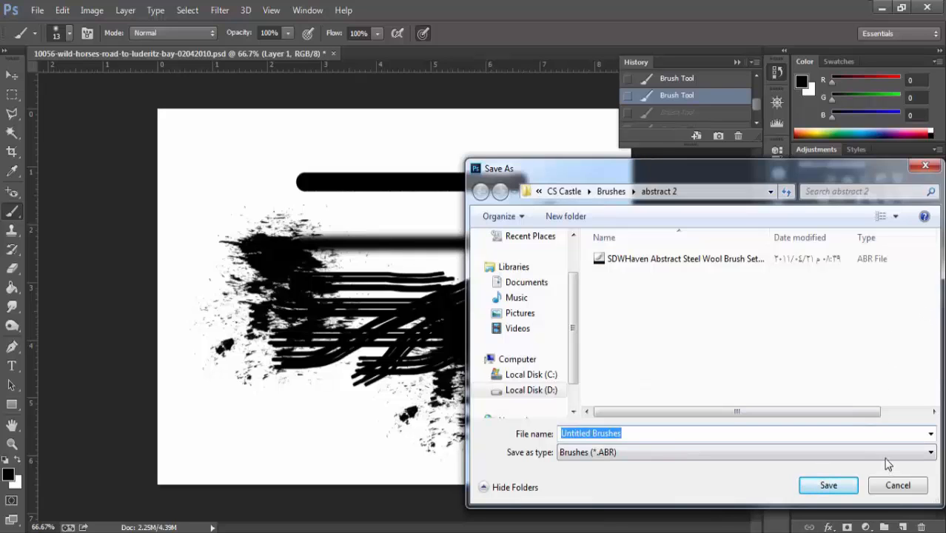
click(896, 486)
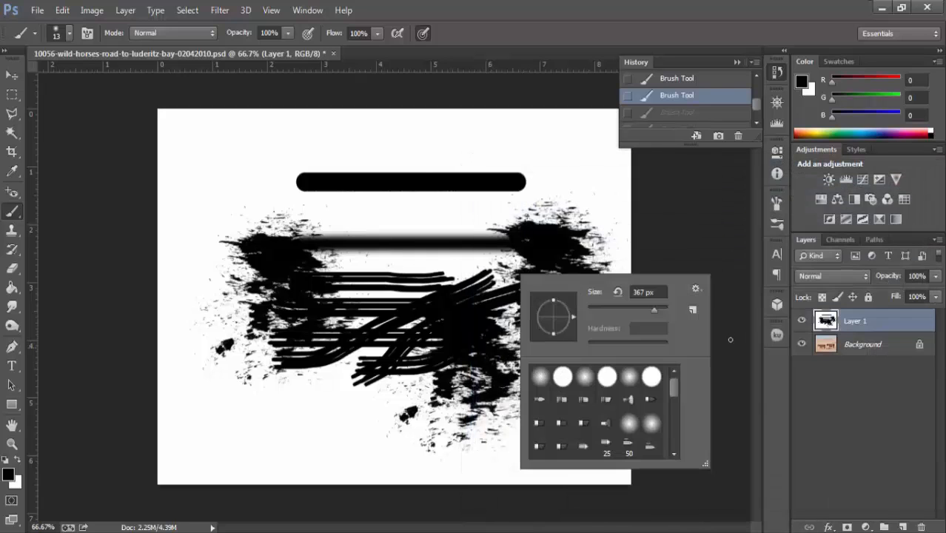
Replace the current brushes with the Assorted Brushes set and select the 19 px star brush.
click(699, 288)
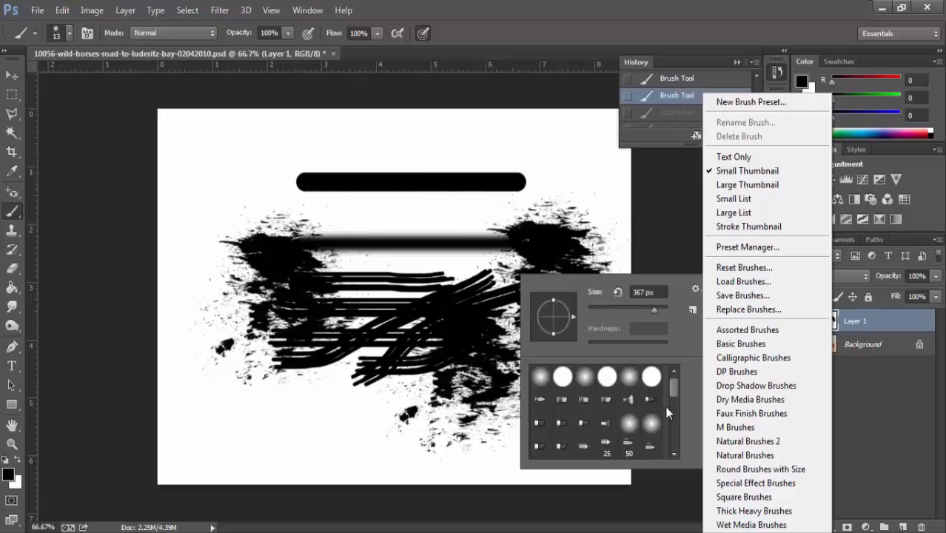
click(786, 333)
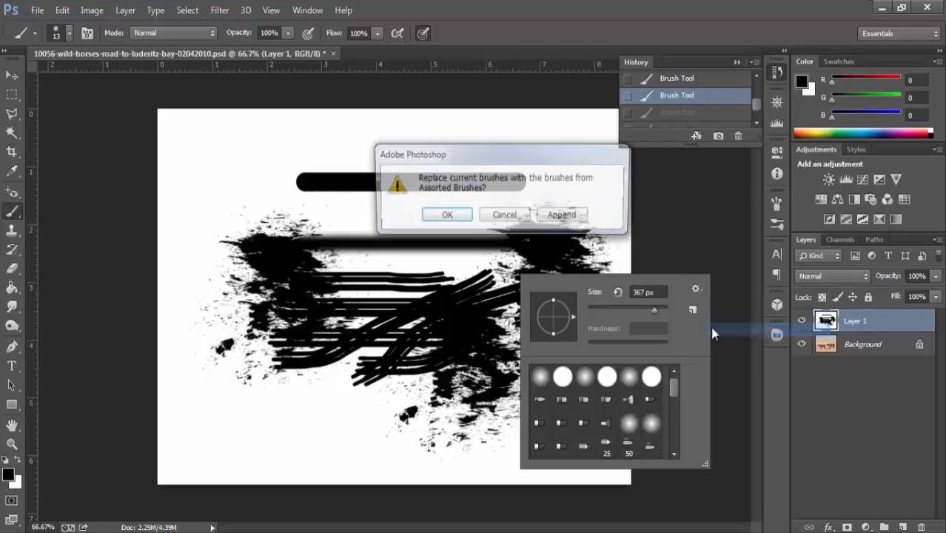
click(463, 217)
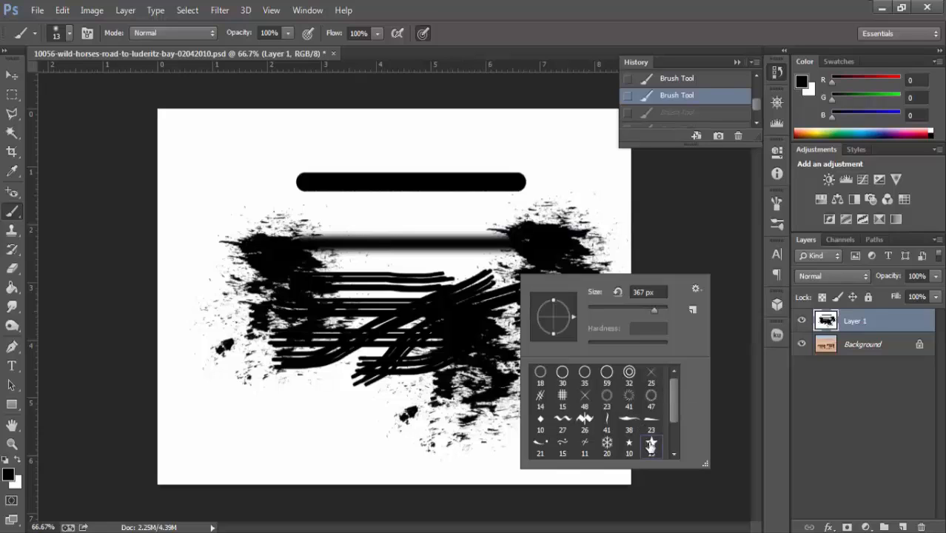
click(651, 443)
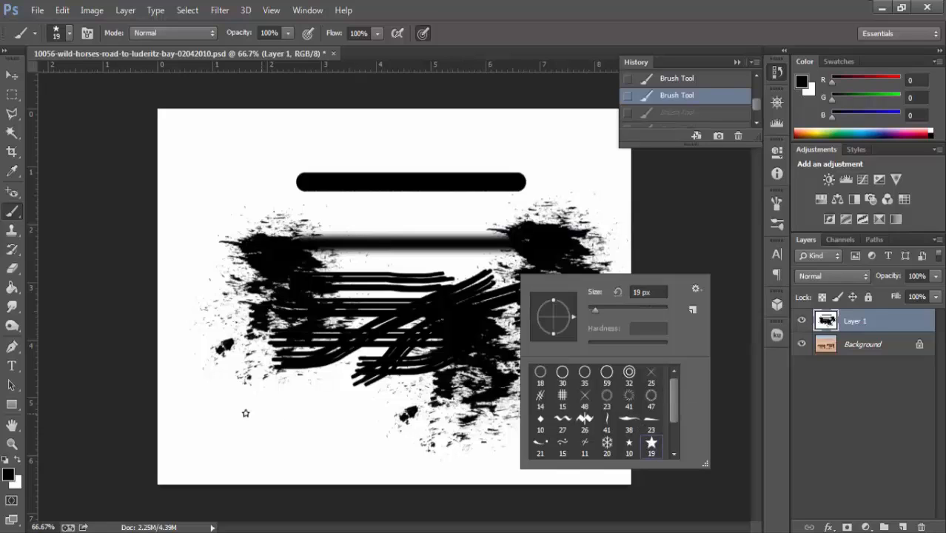
Set the star brush size to 57 px and stamp one black star below the painted strokes.
click(610, 309)
click(278, 411)
Replace the current brushes with the Special Effect Brushes set and select the 29 px butterfly brush.
right_click(480, 330)
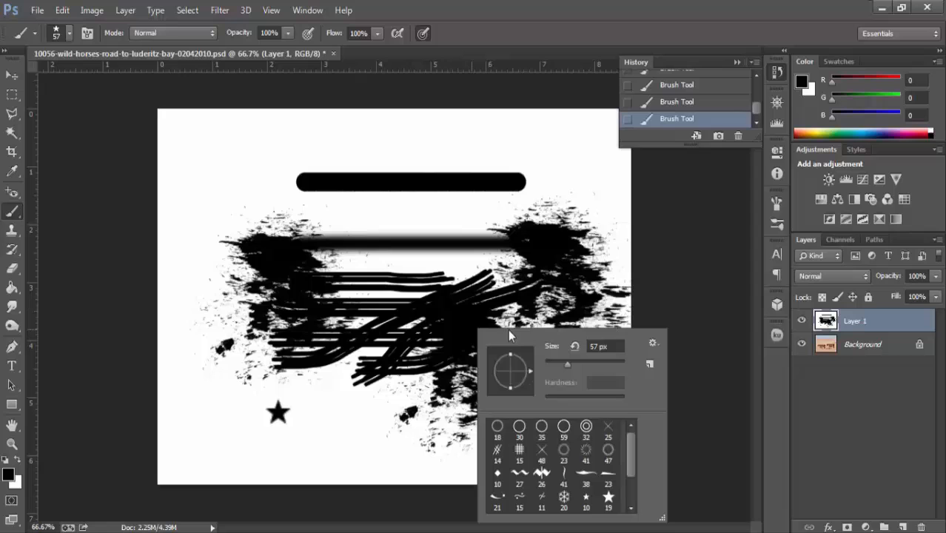
click(654, 344)
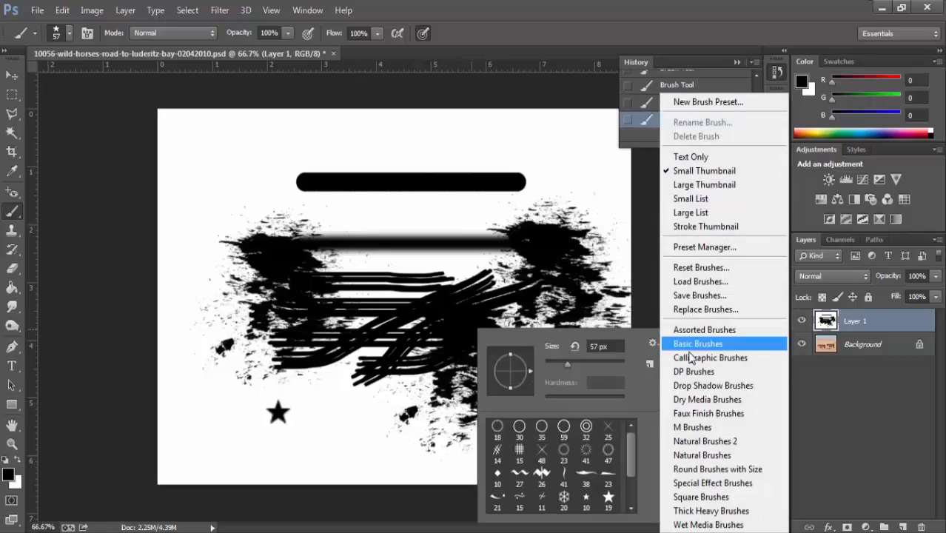
click(705, 483)
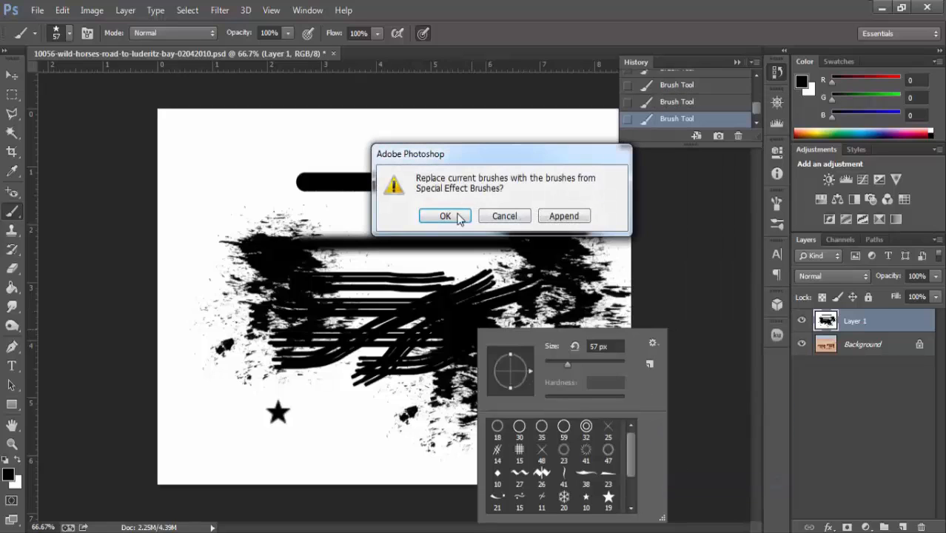
click(445, 216)
click(519, 474)
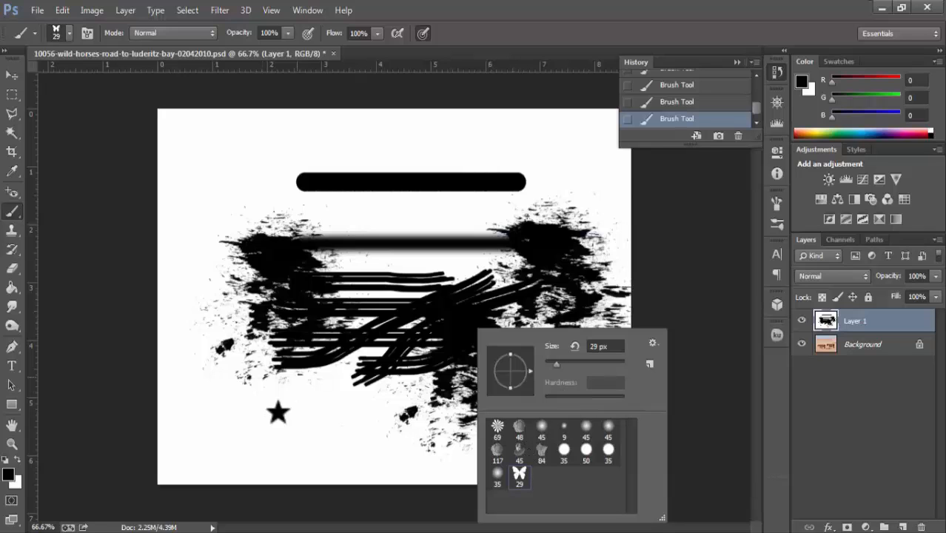
Enlarge the butterfly brush to 367 px and stamp scattered black butterflies over the left end and centre of the painted strokes.
drag(610, 358, 611, 359)
click(233, 176)
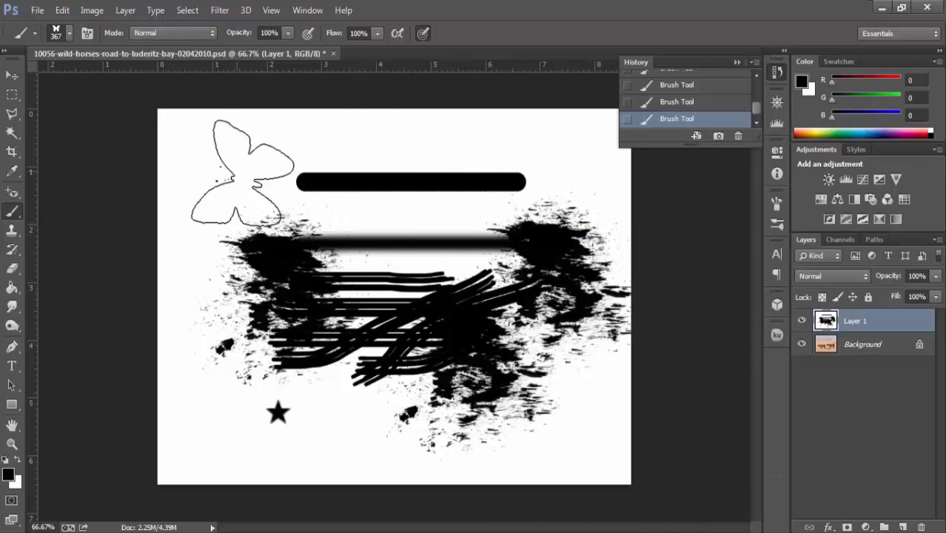
click(234, 177)
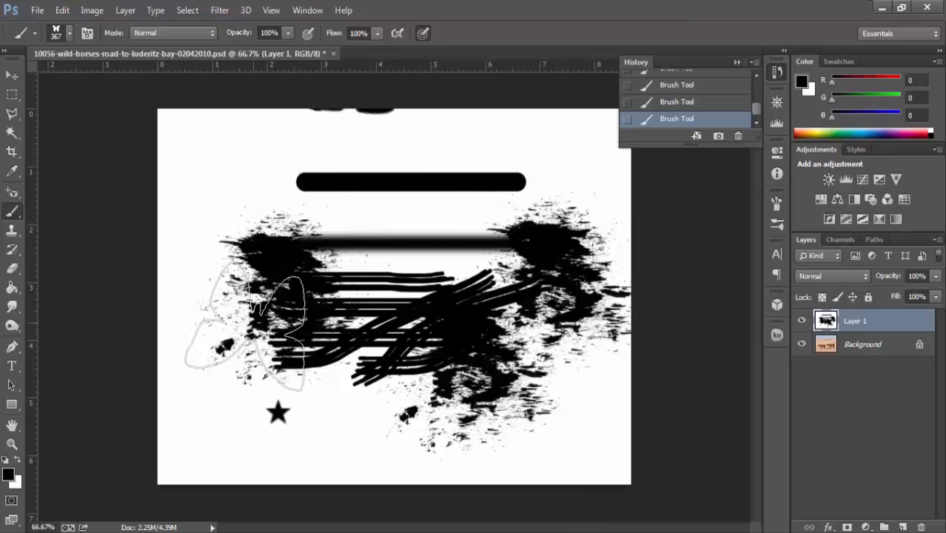
click(252, 326)
click(449, 295)
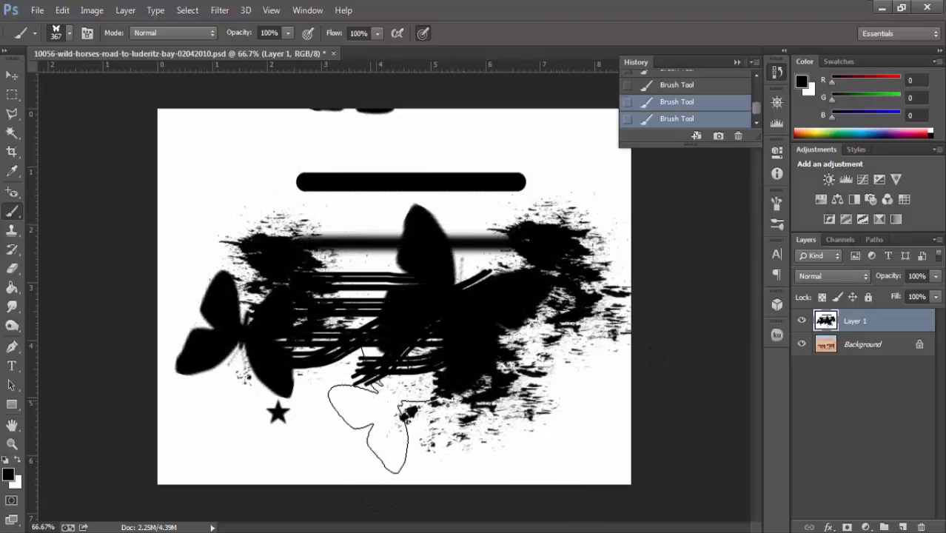
right_click(438, 227)
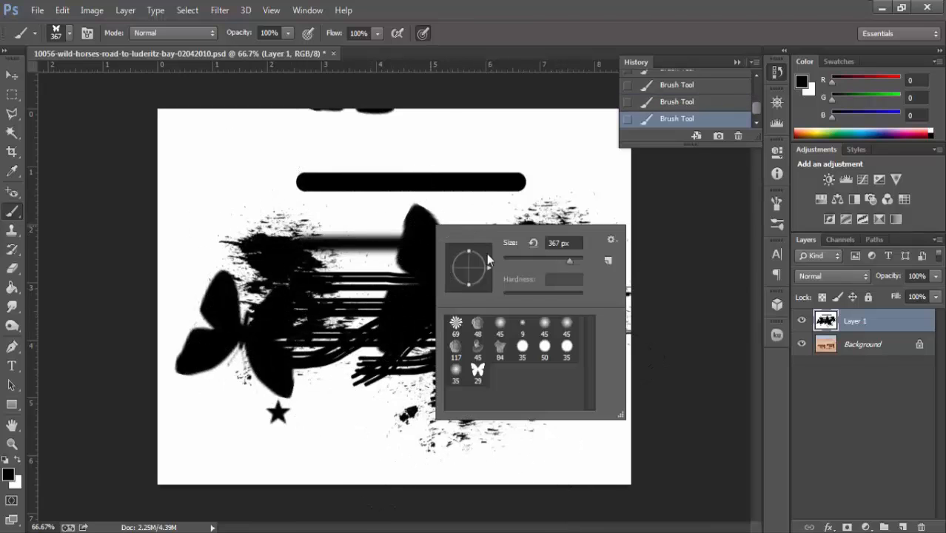
click(609, 241)
click(610, 241)
right_click(541, 171)
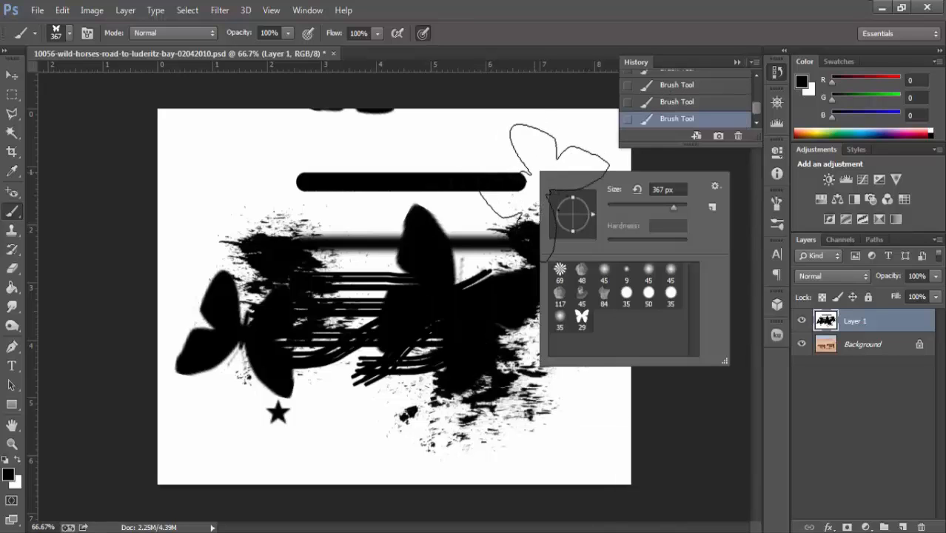
click(529, 191)
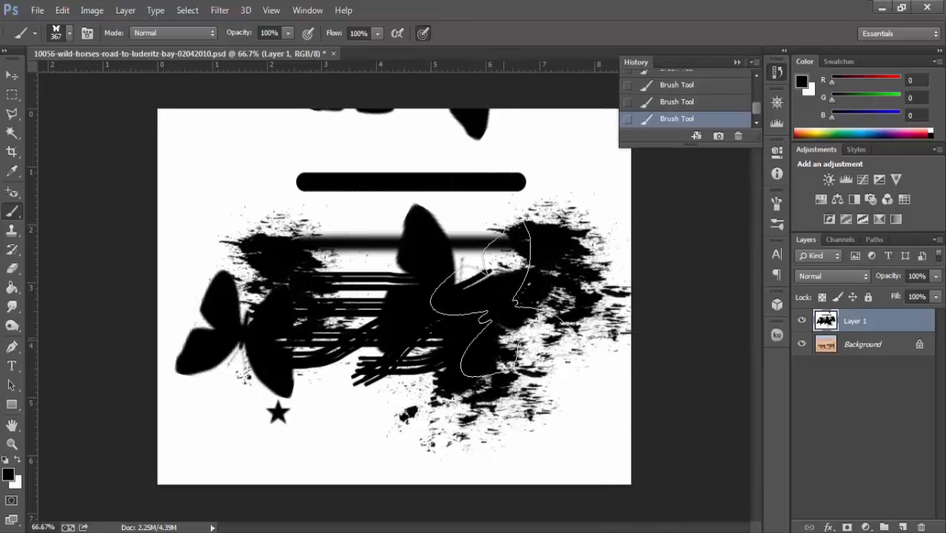
Save the enlarged butterfly as a new brush preset named Butterfly 1, capturing the 367 px brush size.
right_click(584, 320)
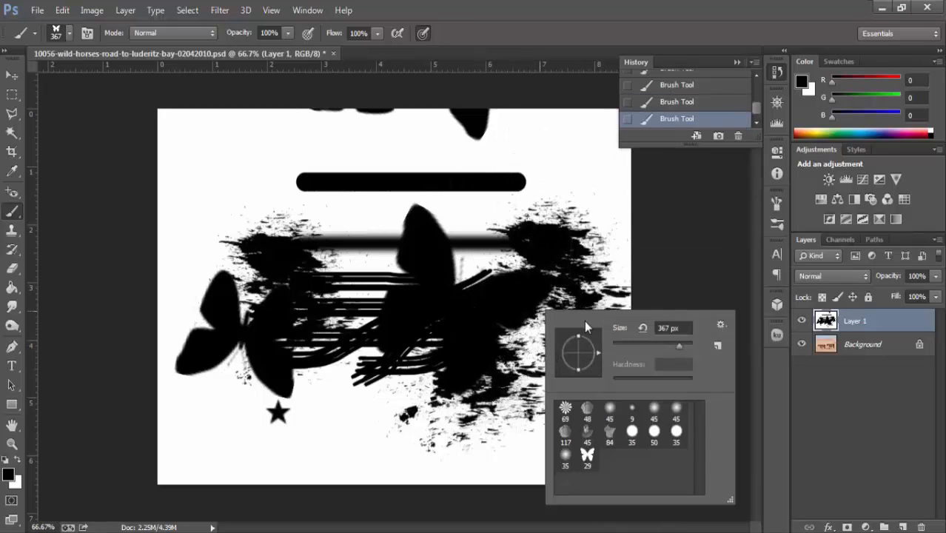
click(721, 325)
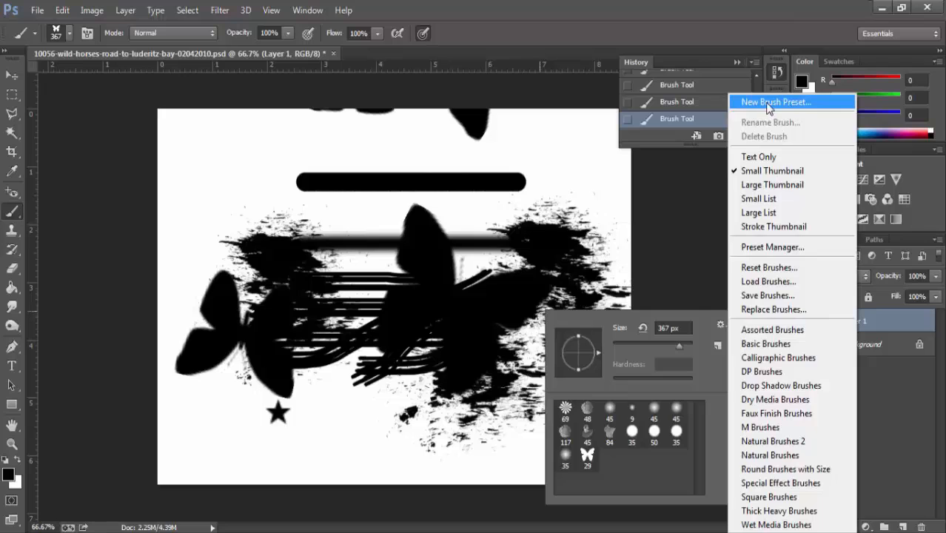
click(719, 331)
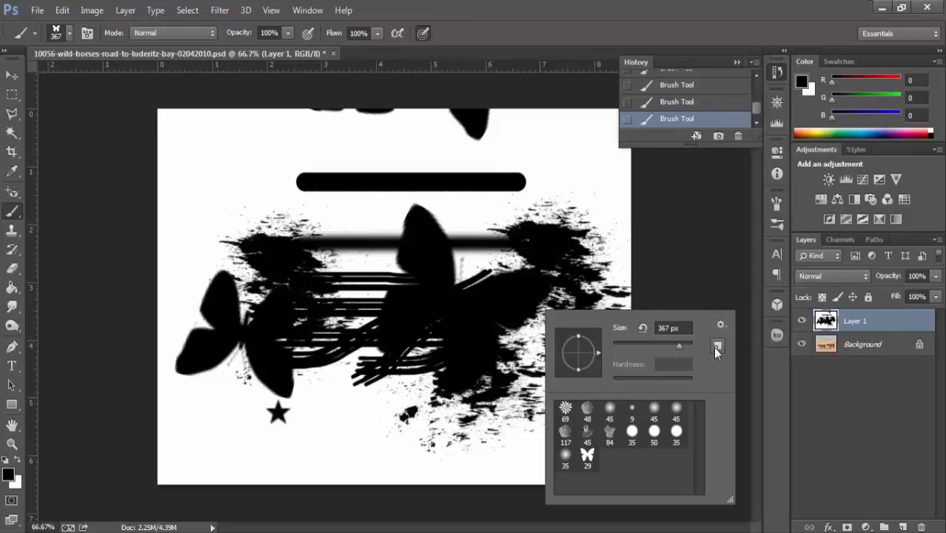
click(717, 343)
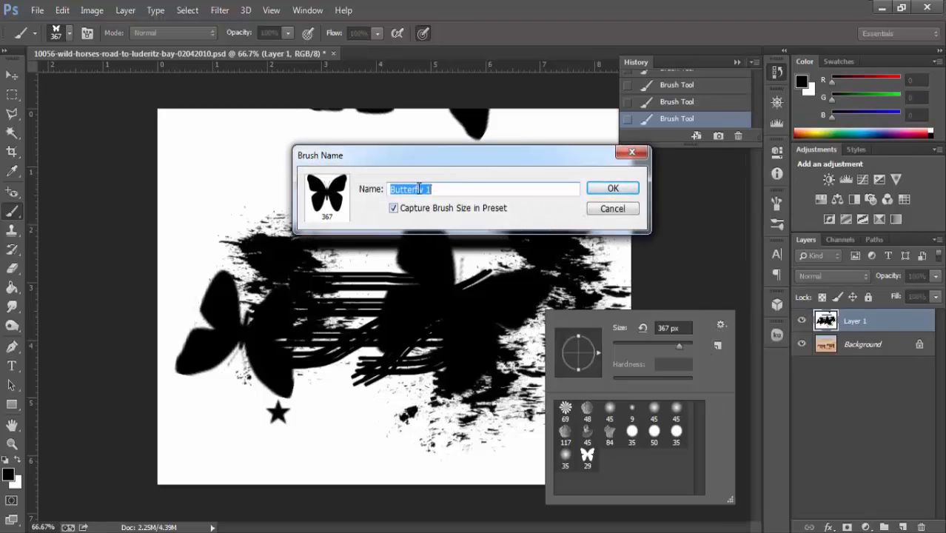
click(620, 190)
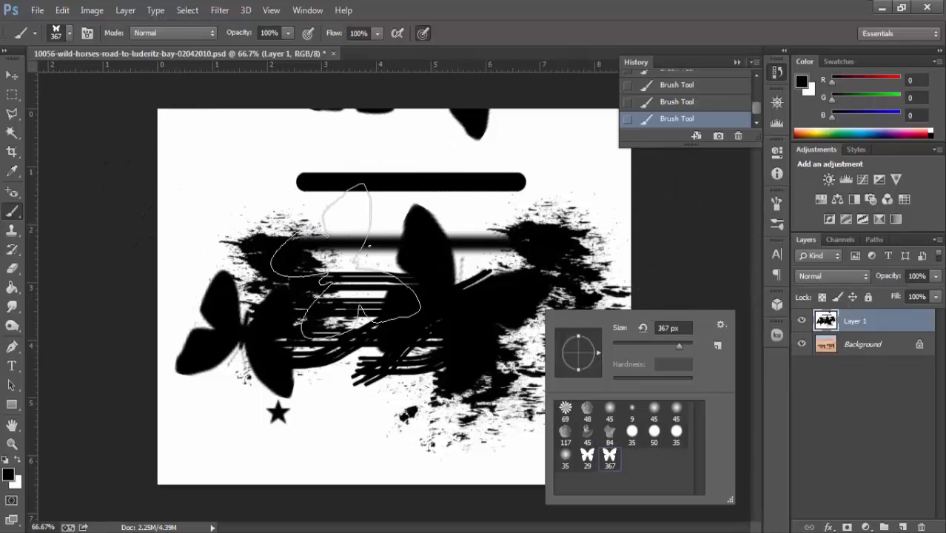
Fill Layer 1 with white to clear the painted marks, and delete the Background layer.
click(663, 119)
click(62, 9)
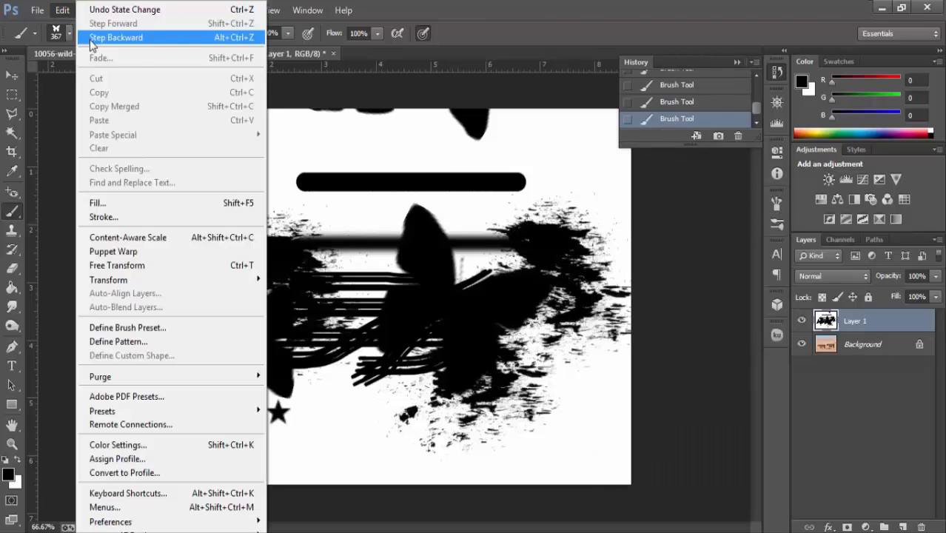
click(103, 204)
click(234, 146)
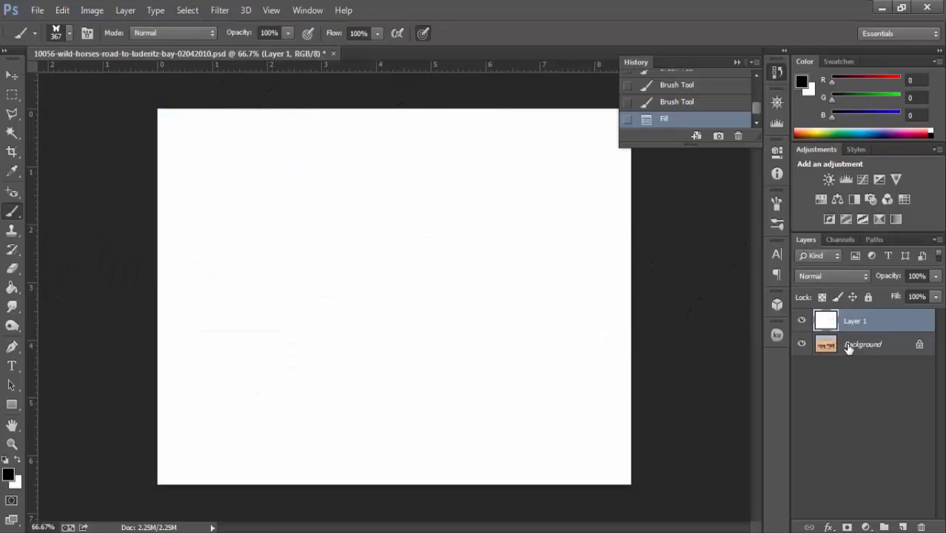
click(849, 347)
key(Delete)
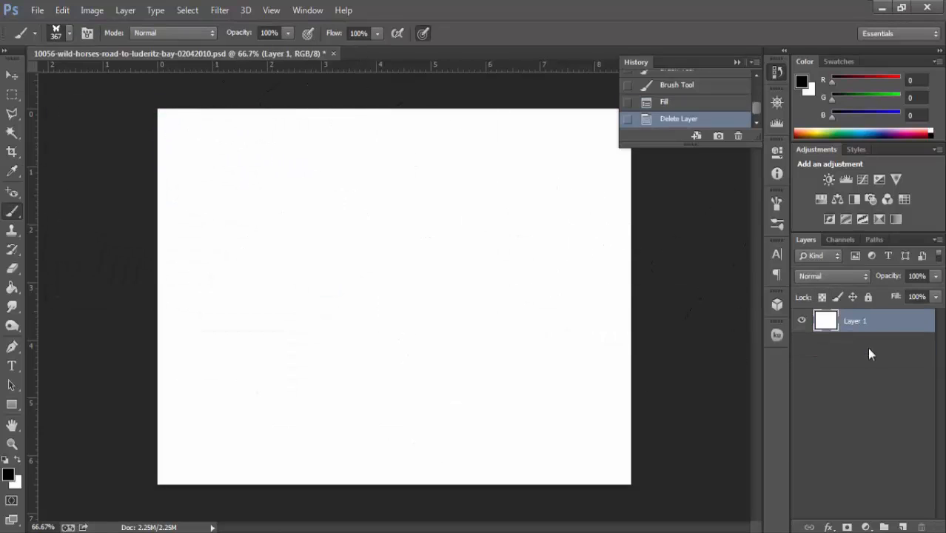
Reset the brush presets to the default set and select the hard round brush at 13 px and 100% hardness.
right_click(404, 252)
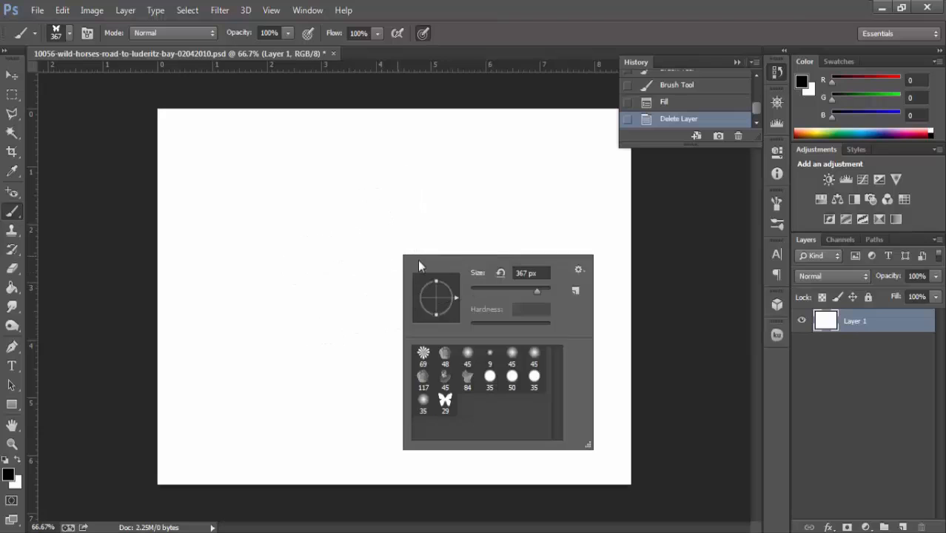
click(579, 269)
click(596, 267)
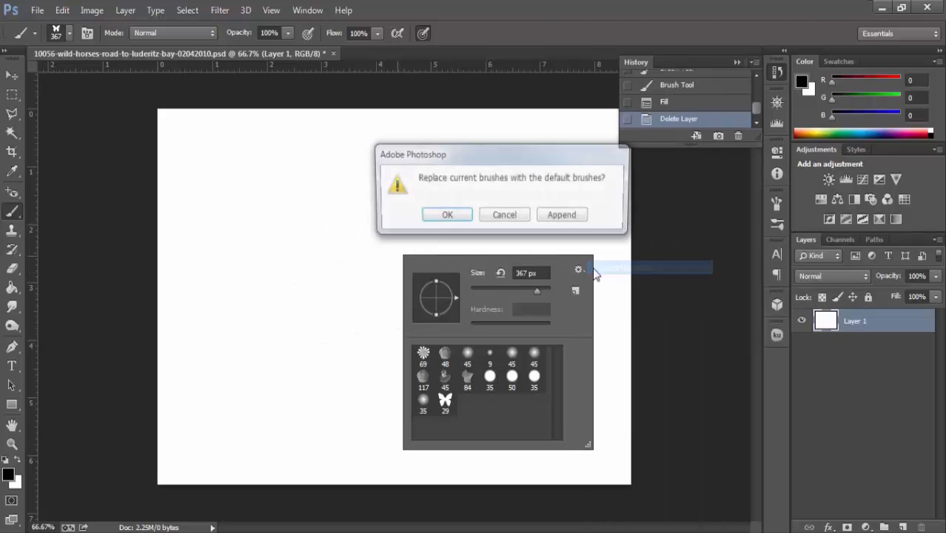
click(453, 216)
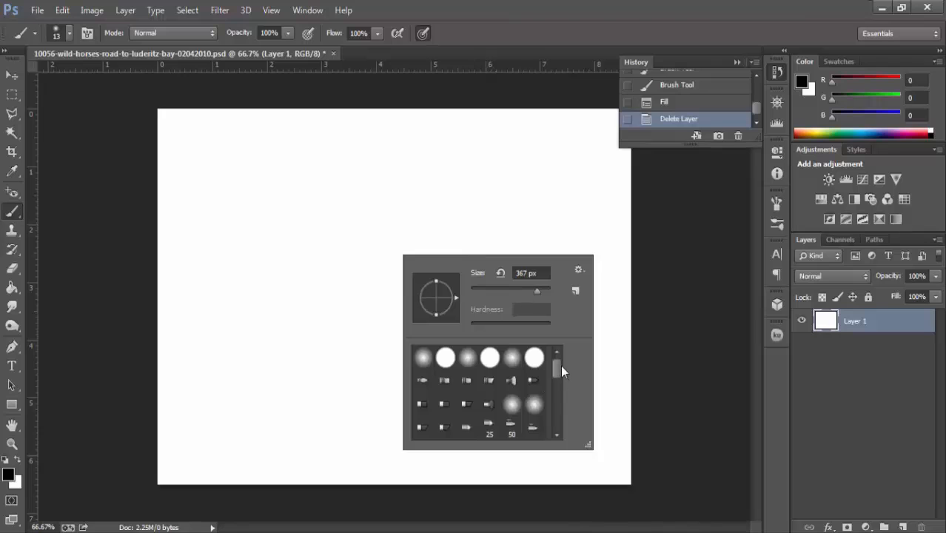
click(446, 357)
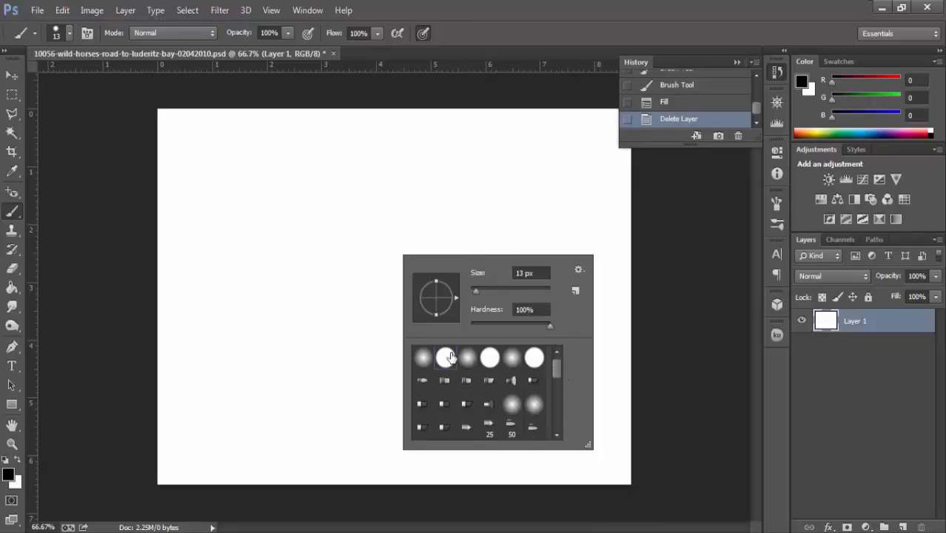
Open the Brush panel, look through its tip shapes and the Brush Presets list, and check its shortcut among the available panels.
click(88, 34)
click(88, 33)
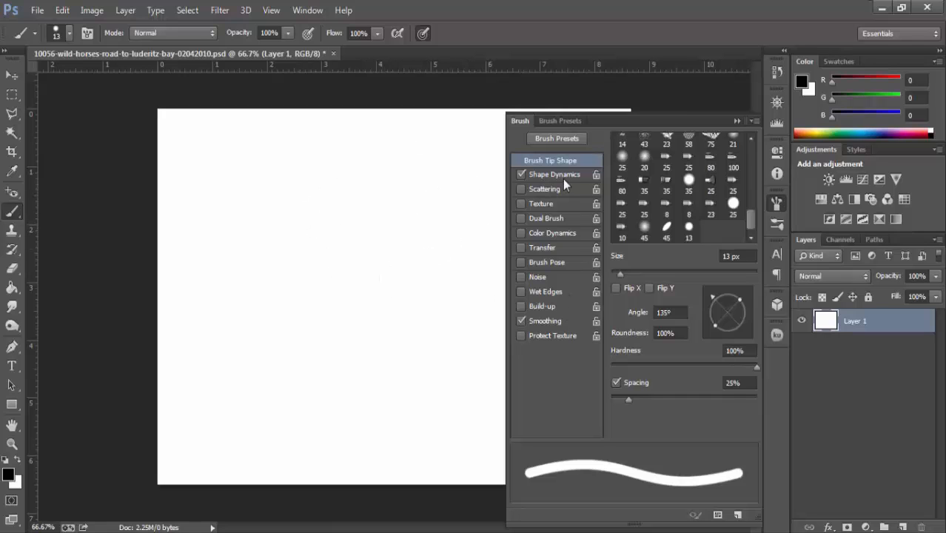
scroll(670, 168, up, 2)
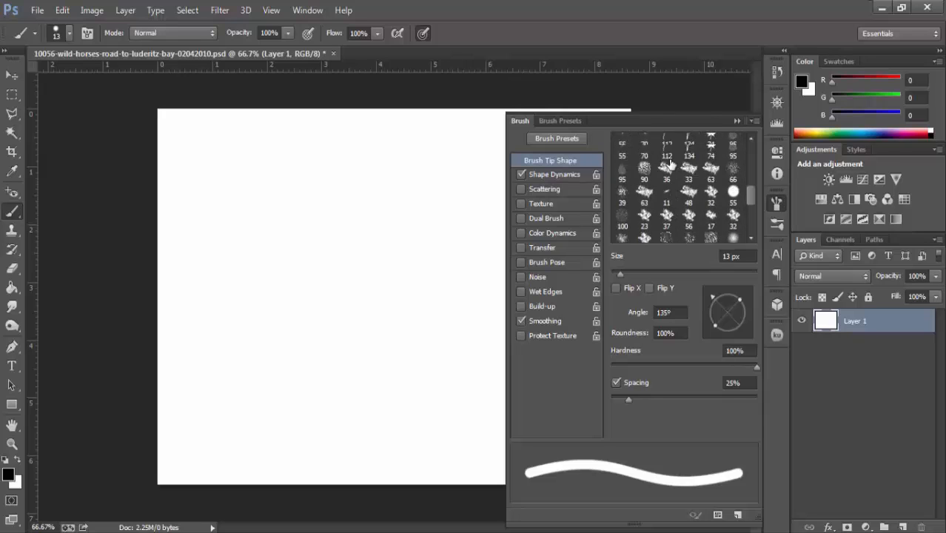
scroll(676, 173, up, 1)
scroll(680, 180, down, 5)
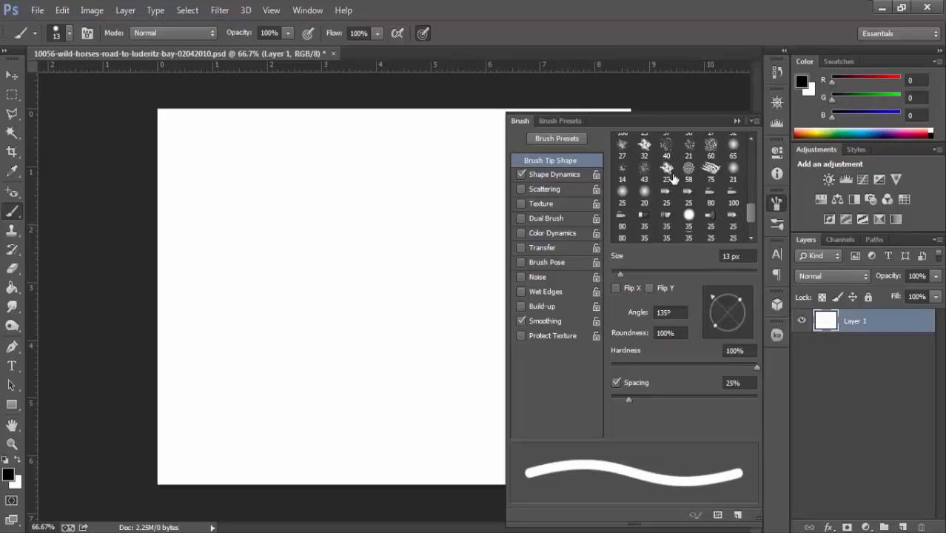
click(566, 123)
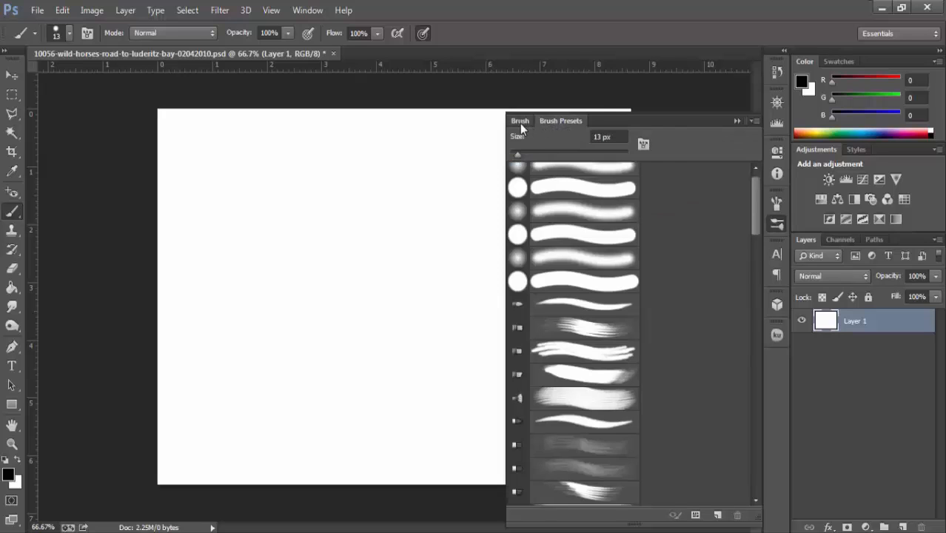
click(520, 123)
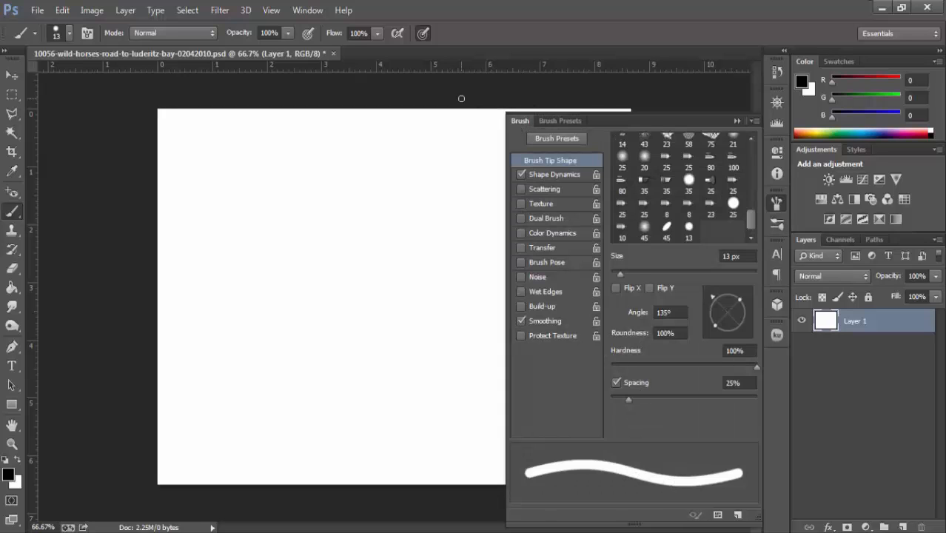
click(320, 12)
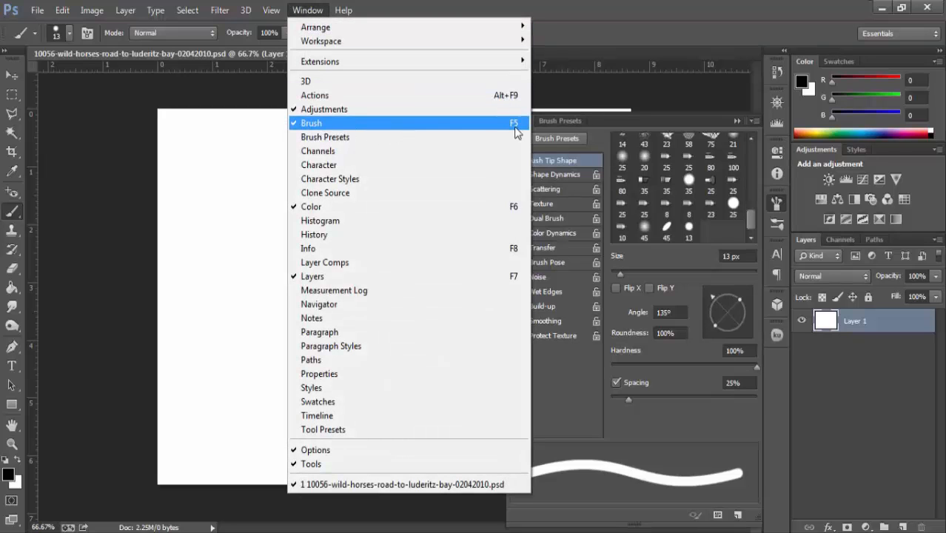
click(643, 14)
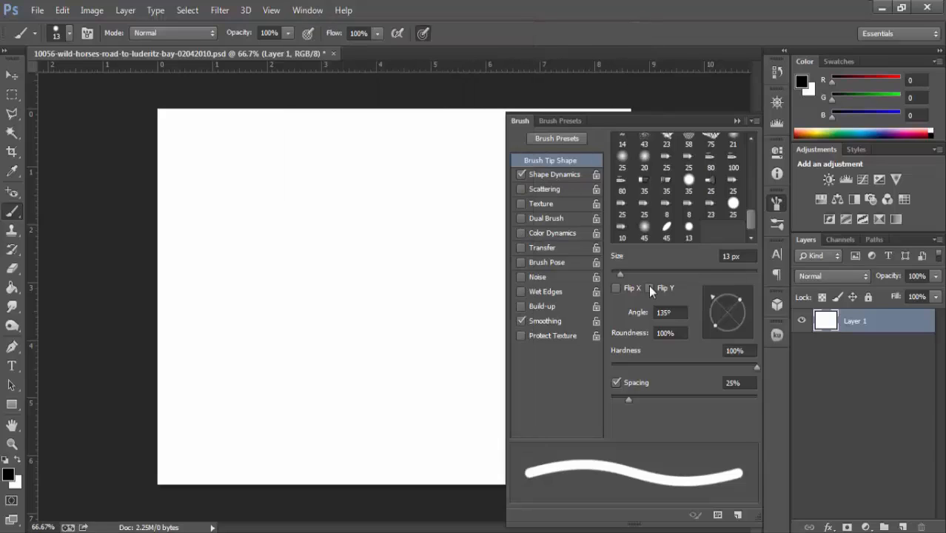
Set the brush tip size to 20 px, look through the tip shapes and collapse the Brush panel.
mouse_move(622, 274)
mouse_down()
mouse_move(657, 274)
mouse_move(613, 274)
mouse_move(626, 274)
mouse_up()
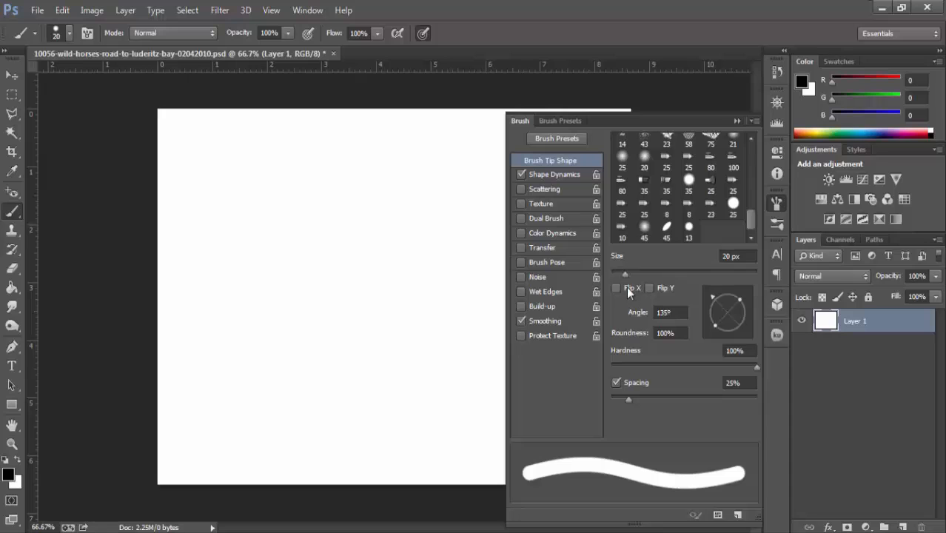
scroll(715, 207, up, 3)
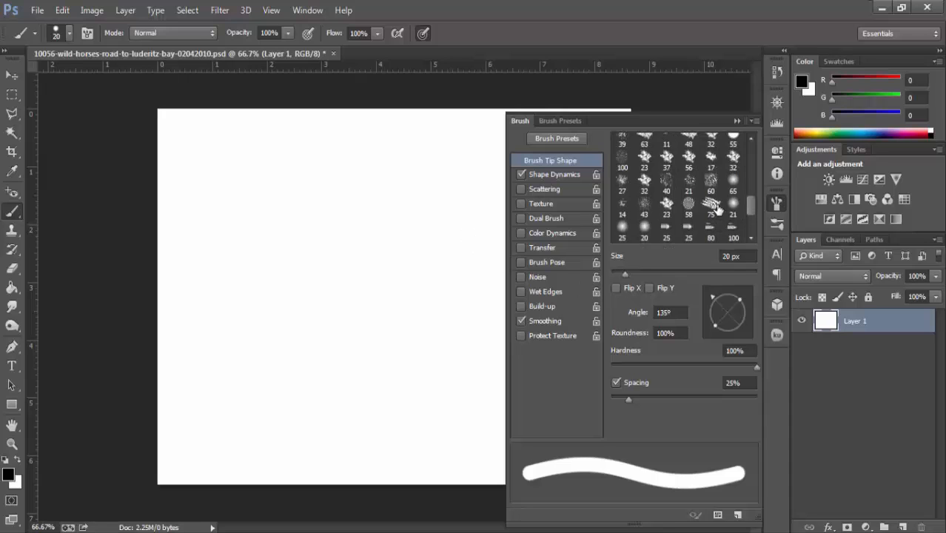
scroll(680, 194, down, 3)
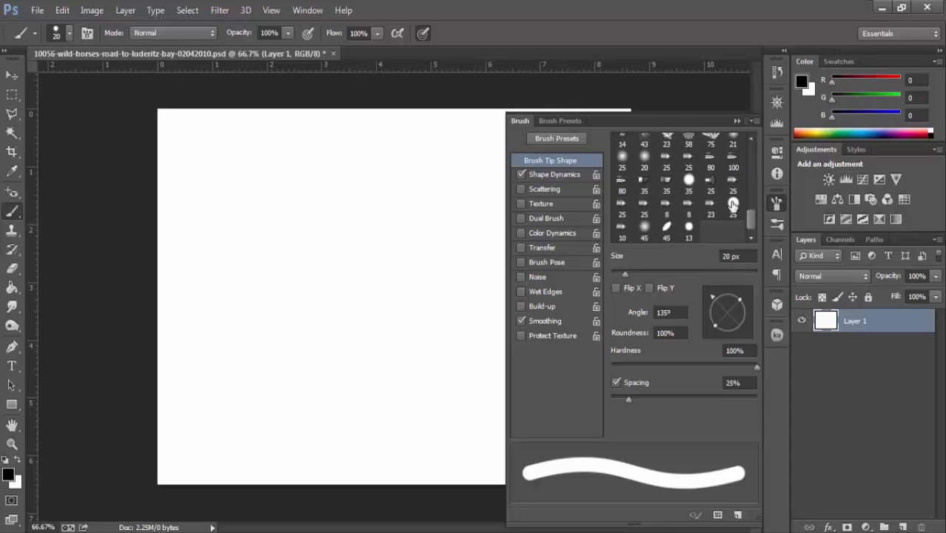
click(737, 122)
Load the free arrow brush set from the arrow folder inside the Brushes folder.
right_click(448, 209)
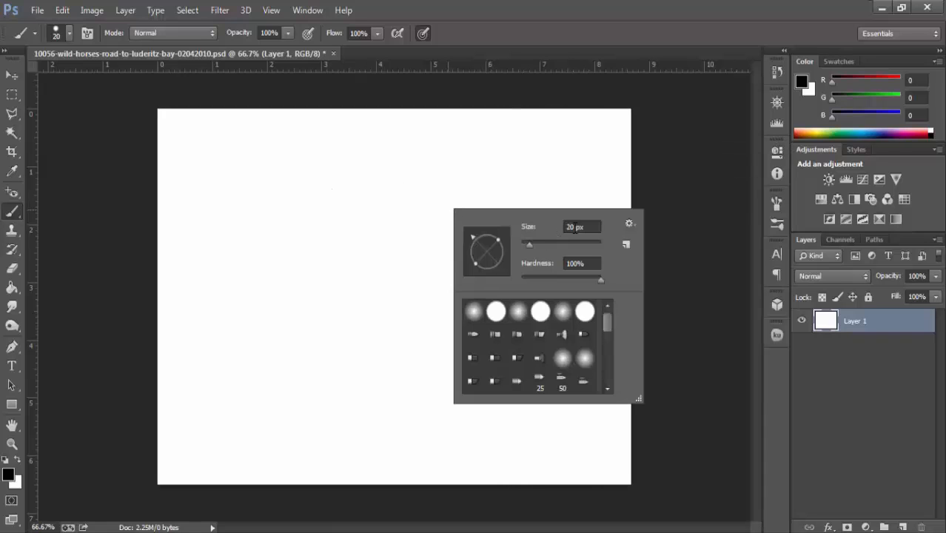
click(631, 223)
click(666, 285)
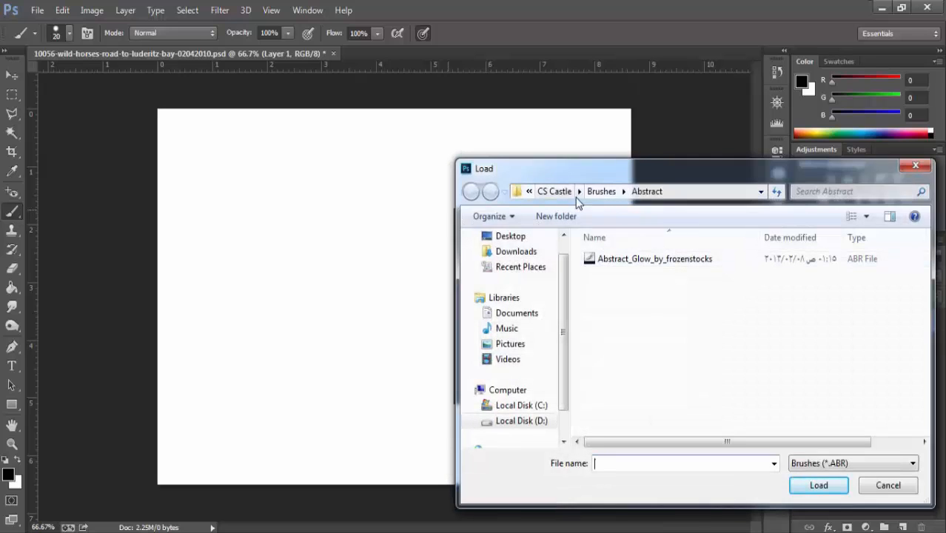
click(601, 191)
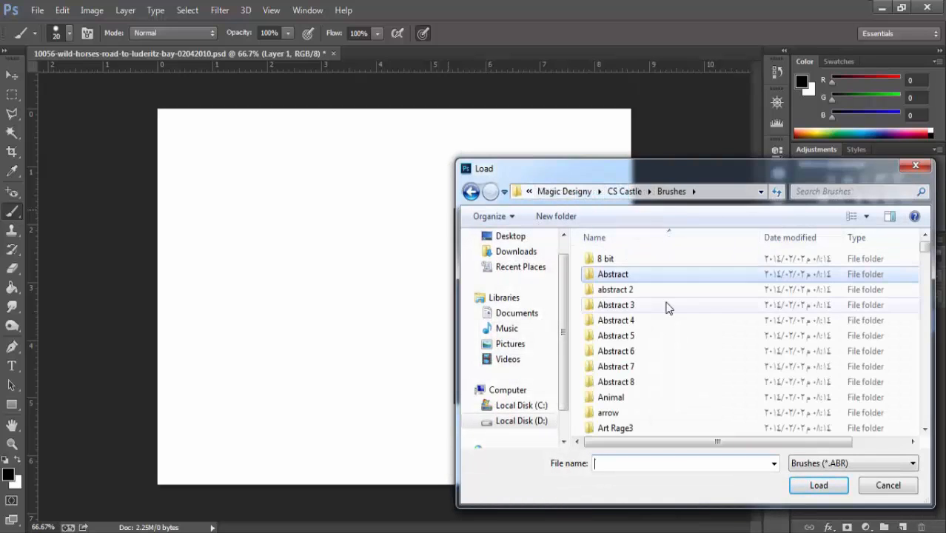
double_click(609, 411)
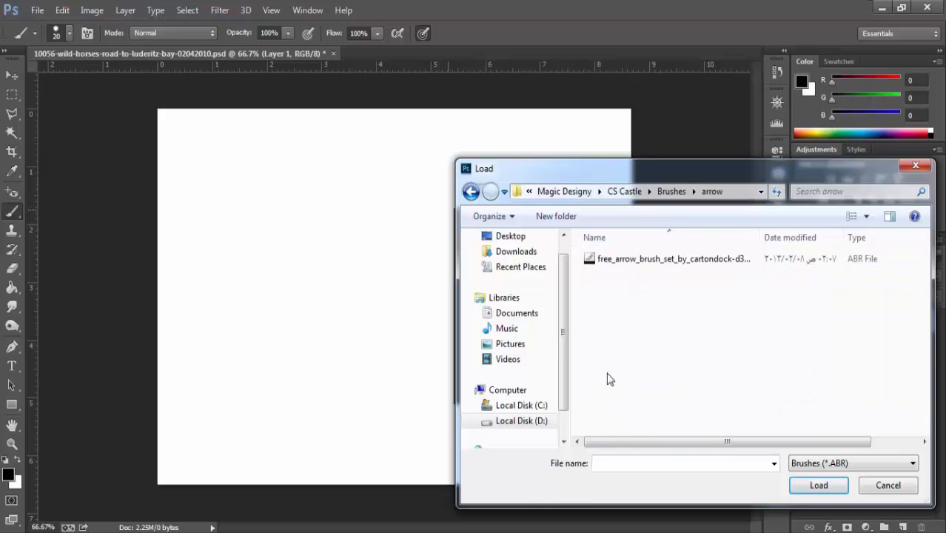
double_click(611, 259)
Select the 1617 px arrow brush from the loaded set, set its size to 92 px and open the Brush panel.
scroll(543, 368, down, 3)
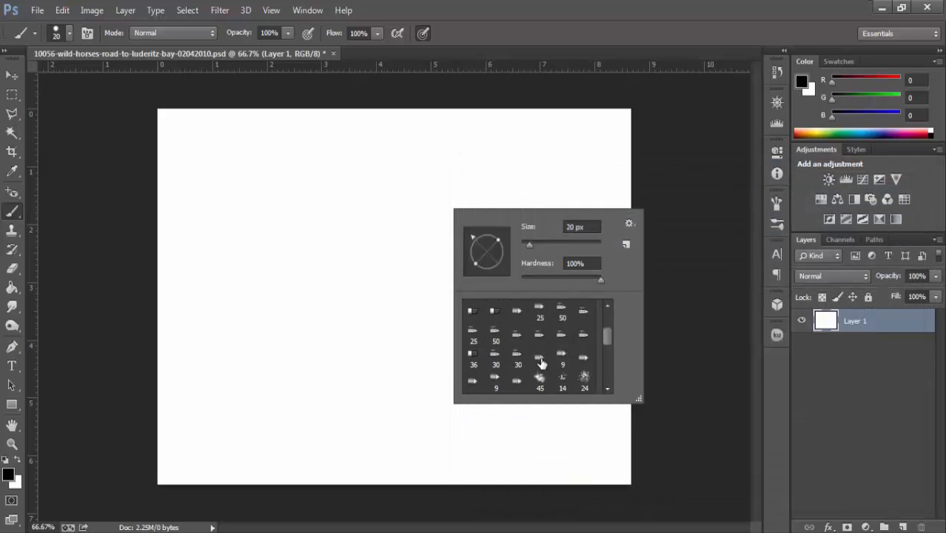
scroll(545, 358, down, 1)
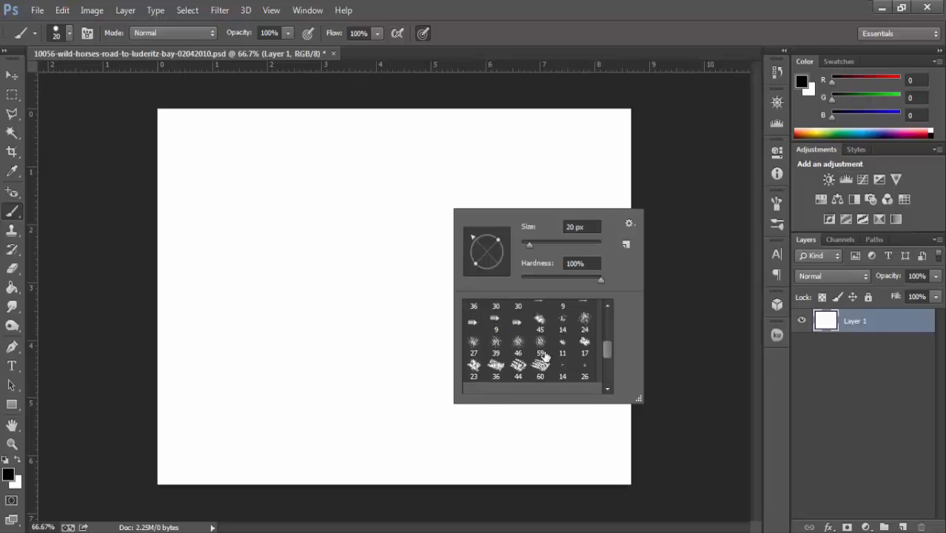
drag(607, 349, 605, 381)
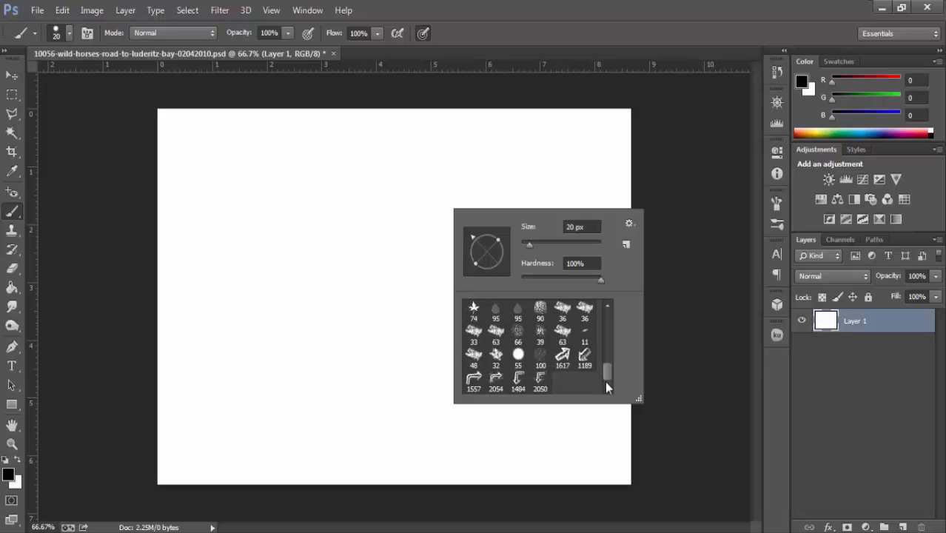
click(563, 358)
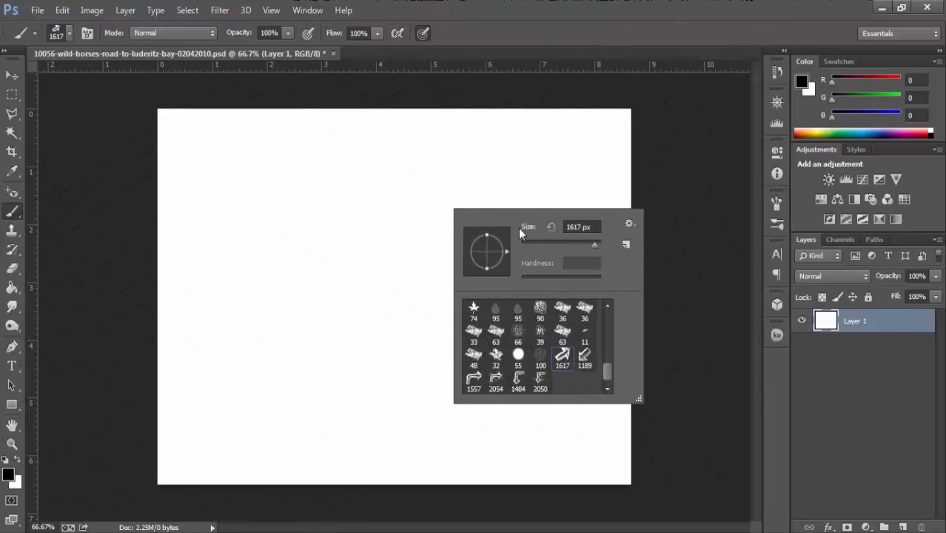
click(562, 243)
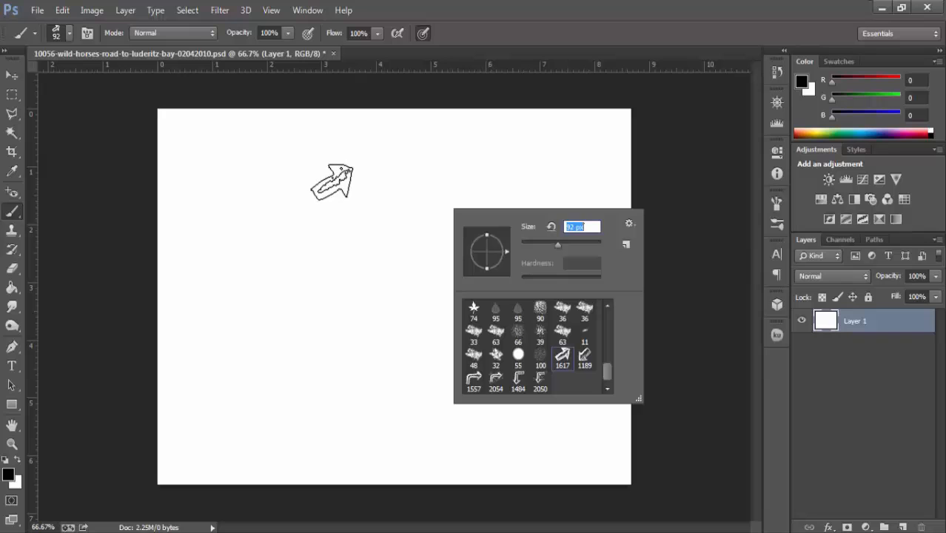
click(642, 177)
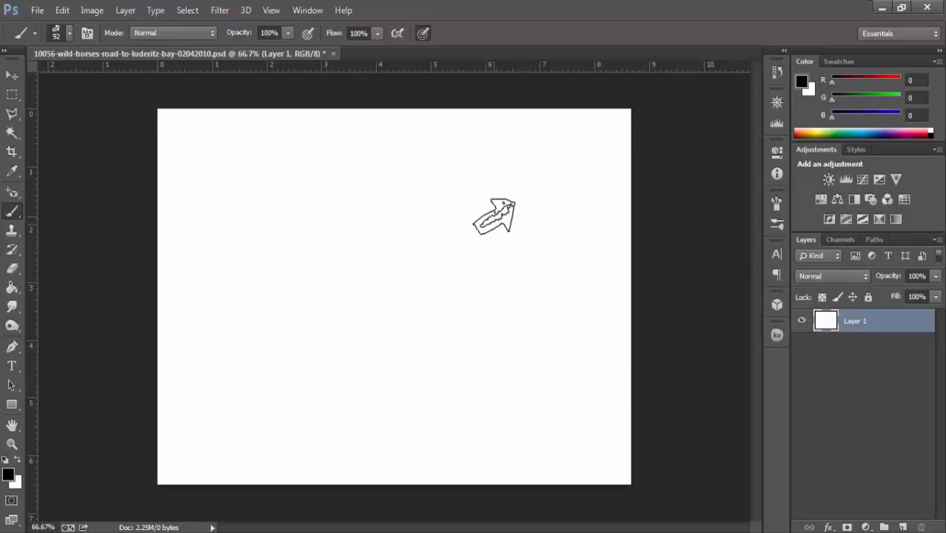
key(F5)
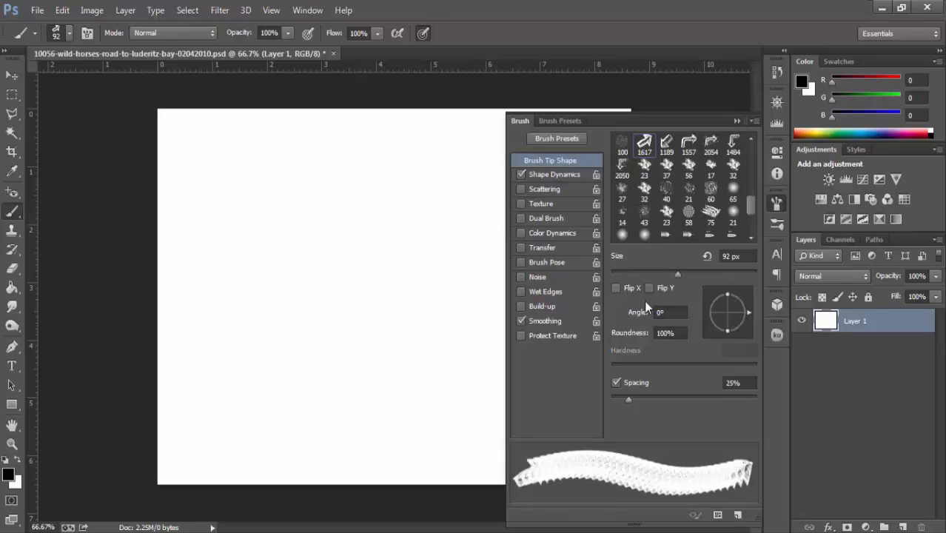
Stamp four arrows in mid-canvas: unflipped, with Flip X, with both Flip X and Flip Y, and with Flip Y only.
click(381, 304)
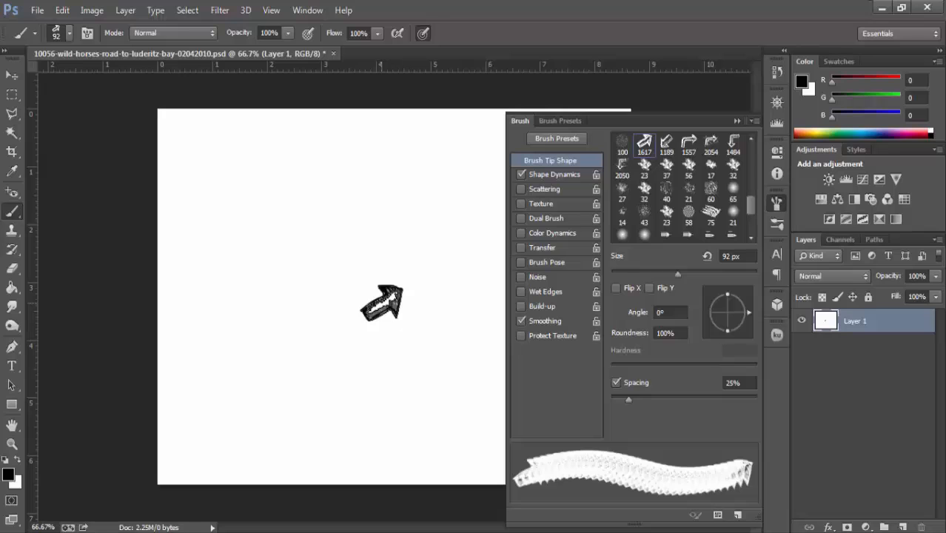
click(616, 288)
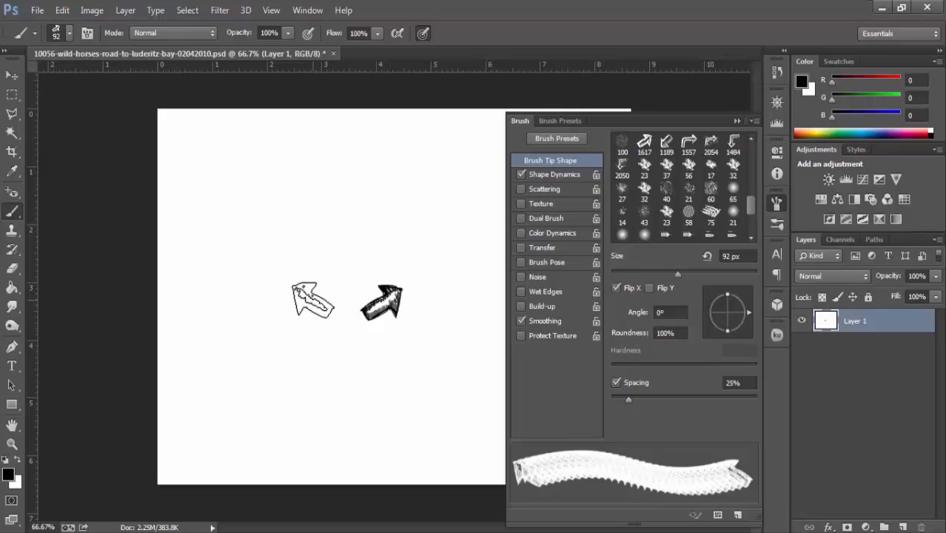
click(313, 301)
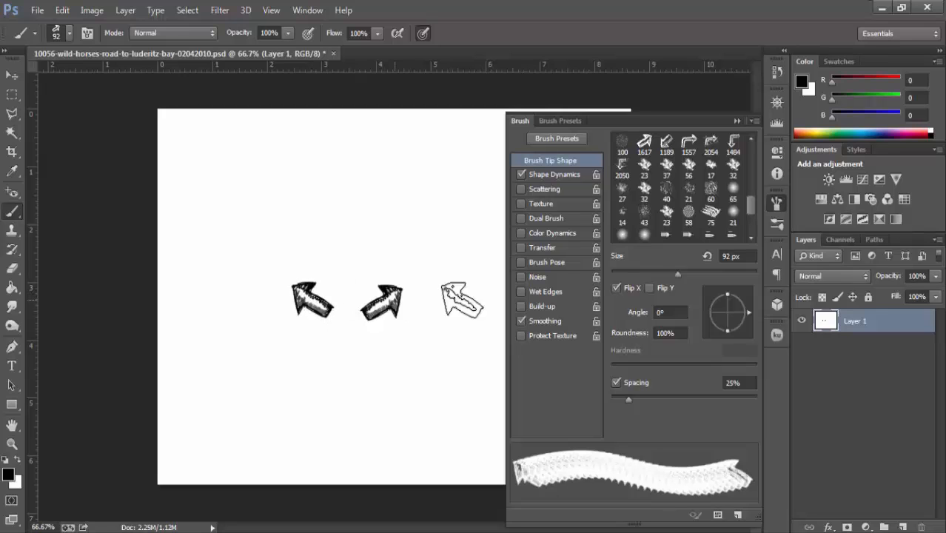
click(650, 288)
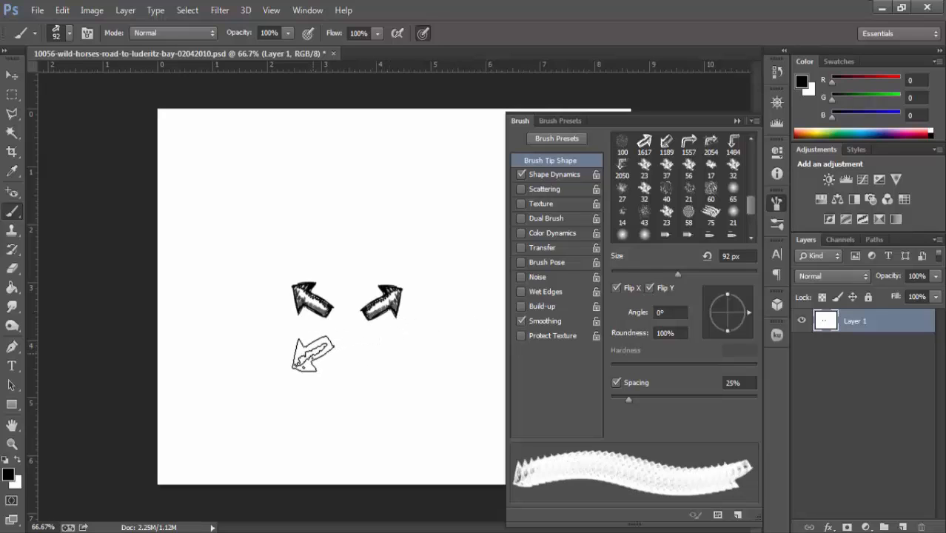
click(311, 354)
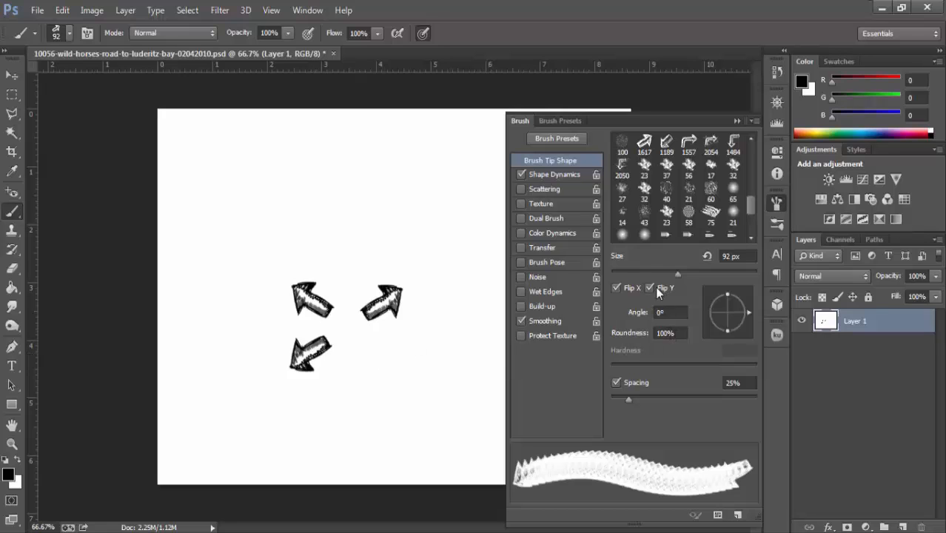
click(615, 287)
click(376, 355)
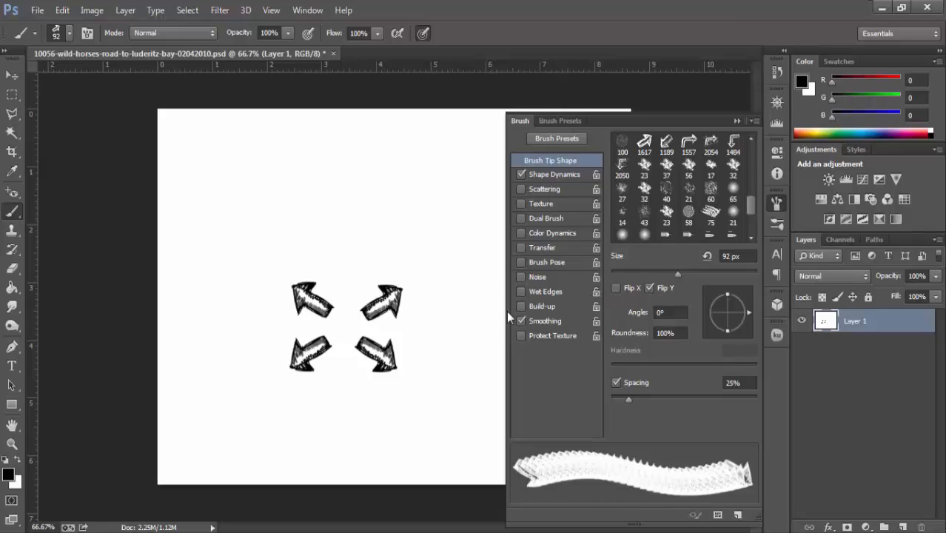
Undo the four flipped and unflipped arrow stamps.
key(ctrl+alt+z)
key(ctrl+alt+z)
key(ctrl+alt+z)
key(ctrl+alt+z)
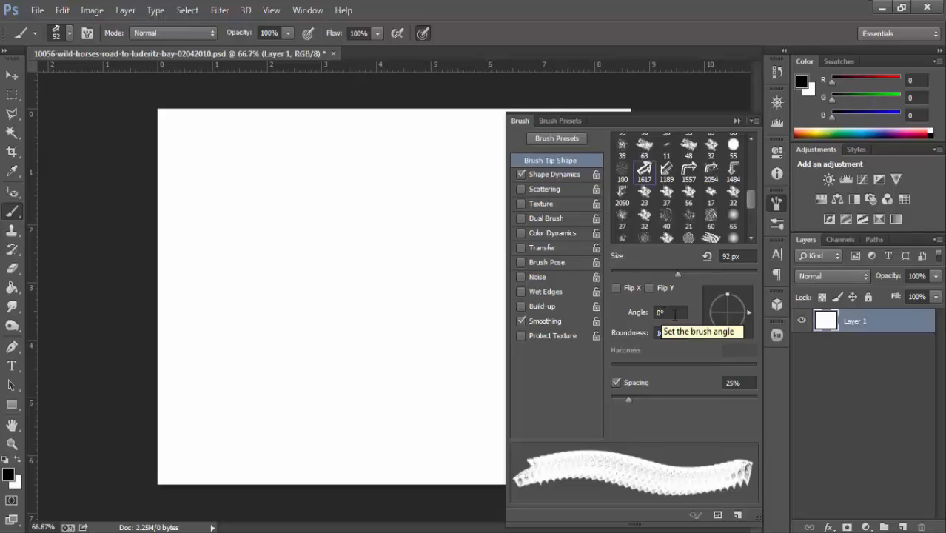
Stamp an arrow with the tip angle at 135°, and two more with the tip turned to point up-left and straight up.
click(748, 314)
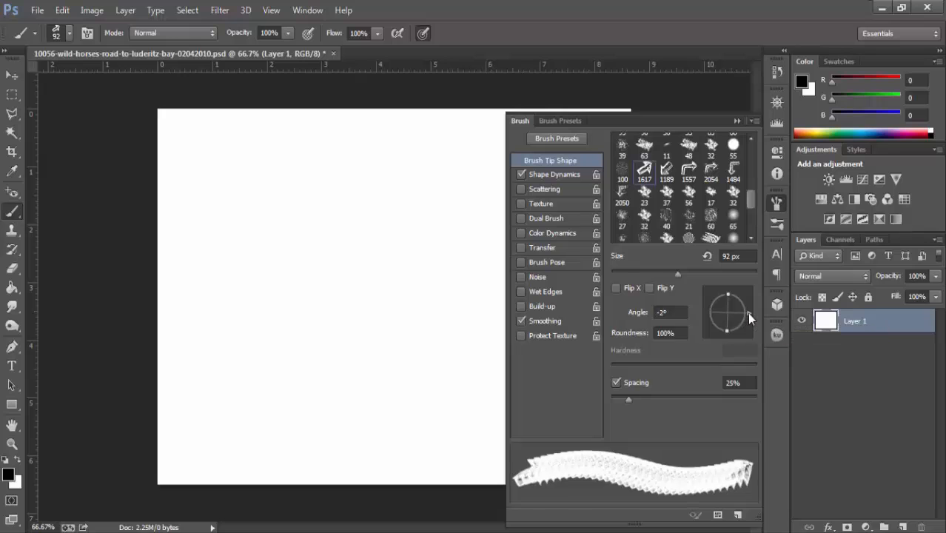
mouse_move(747, 313)
mouse_down()
mouse_move(734, 296)
mouse_move(716, 302)
mouse_up()
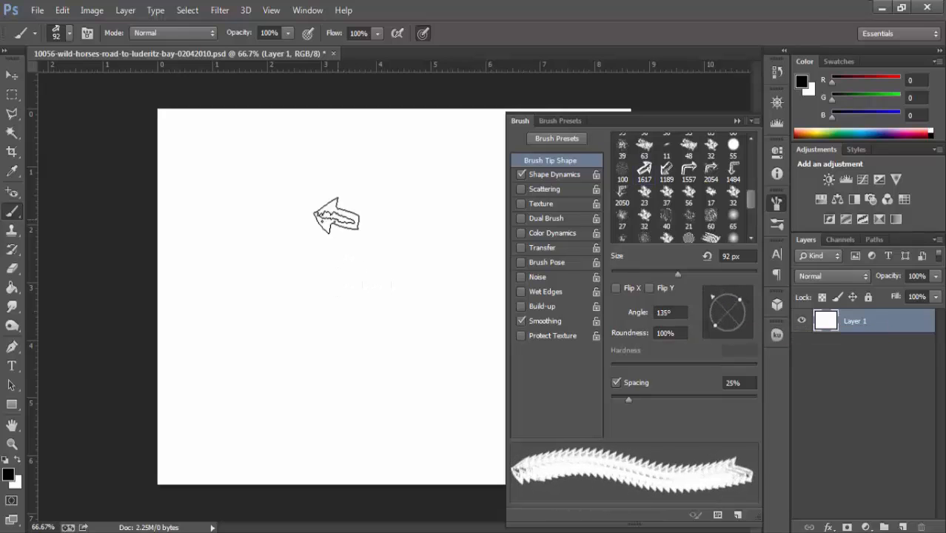
click(337, 217)
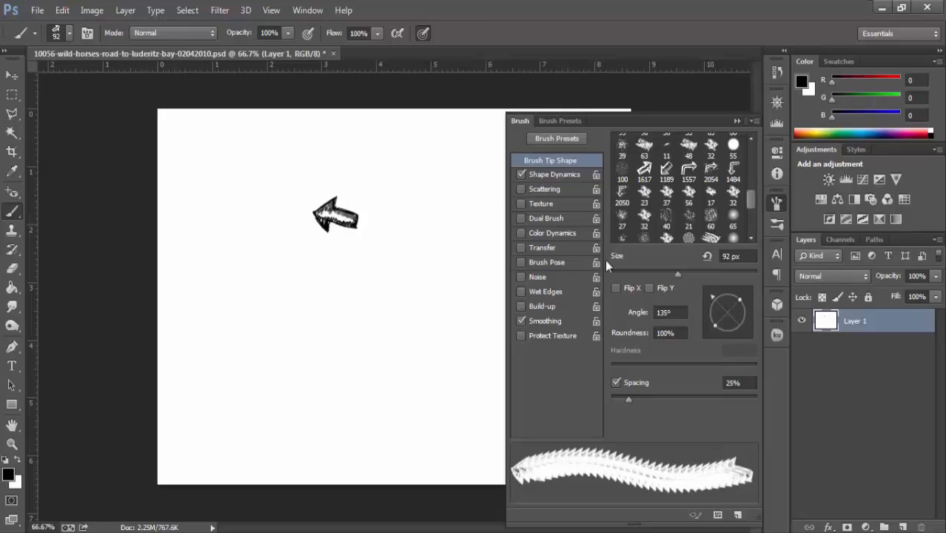
mouse_move(711, 299)
mouse_down()
mouse_move(724, 290)
mouse_move(743, 301)
mouse_up()
click(426, 202)
click(431, 278)
click(347, 325)
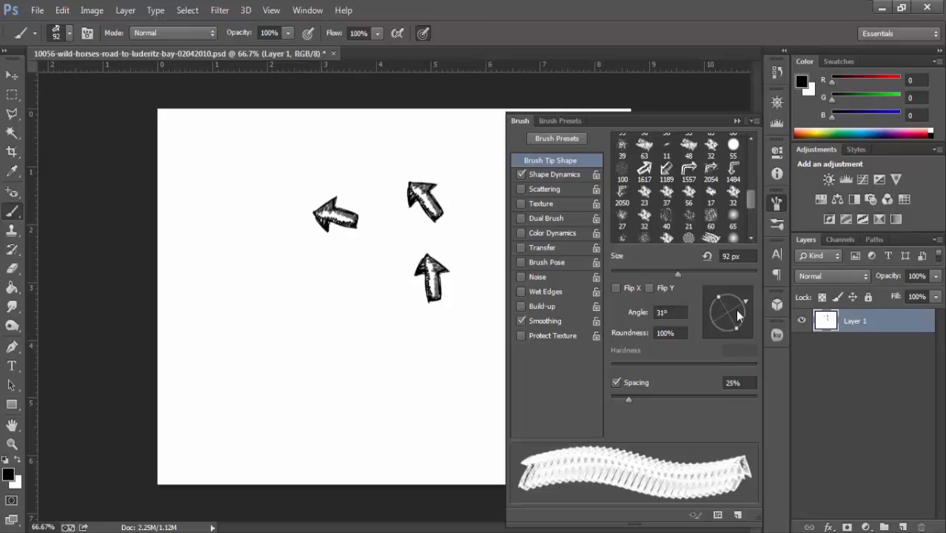
Stamp one arrow with the tip angle at -95° and another with the angle set to 150°.
drag(745, 303, 727, 337)
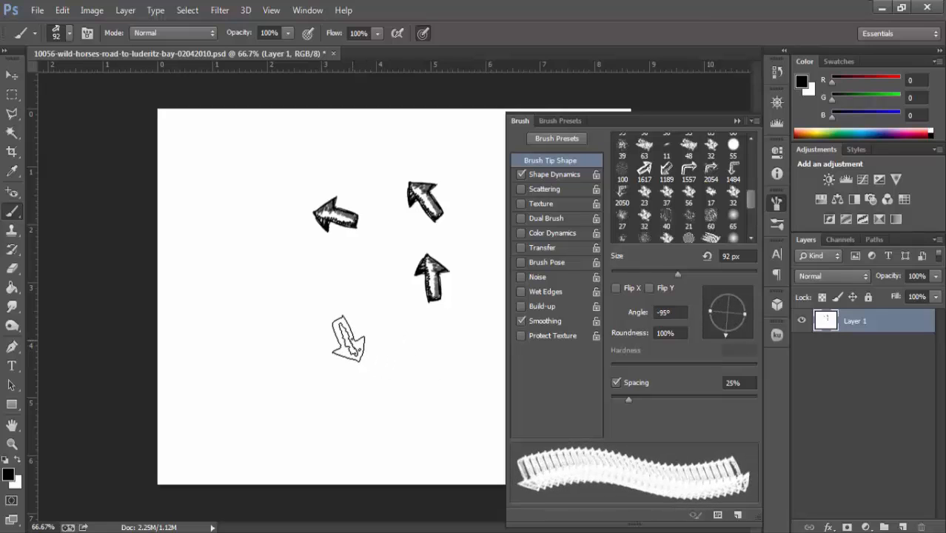
click(344, 338)
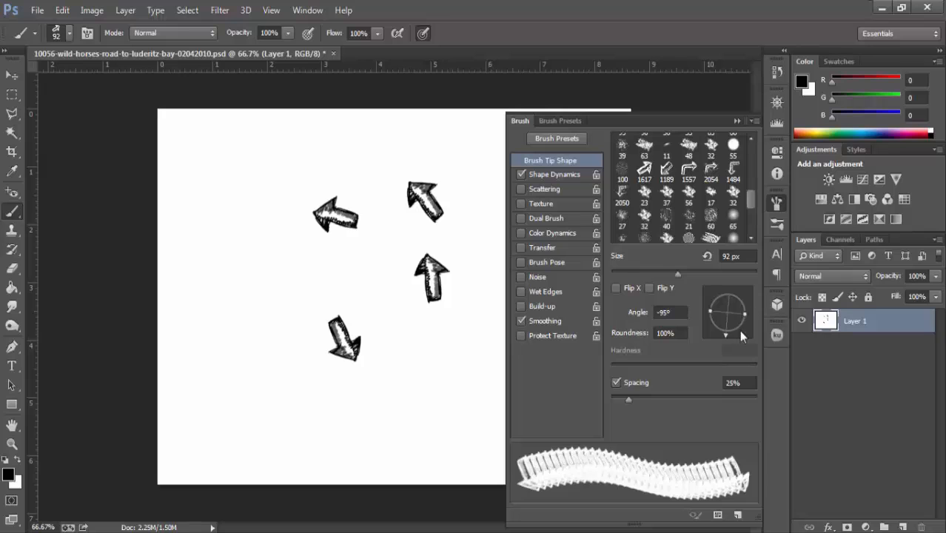
drag(725, 337, 705, 296)
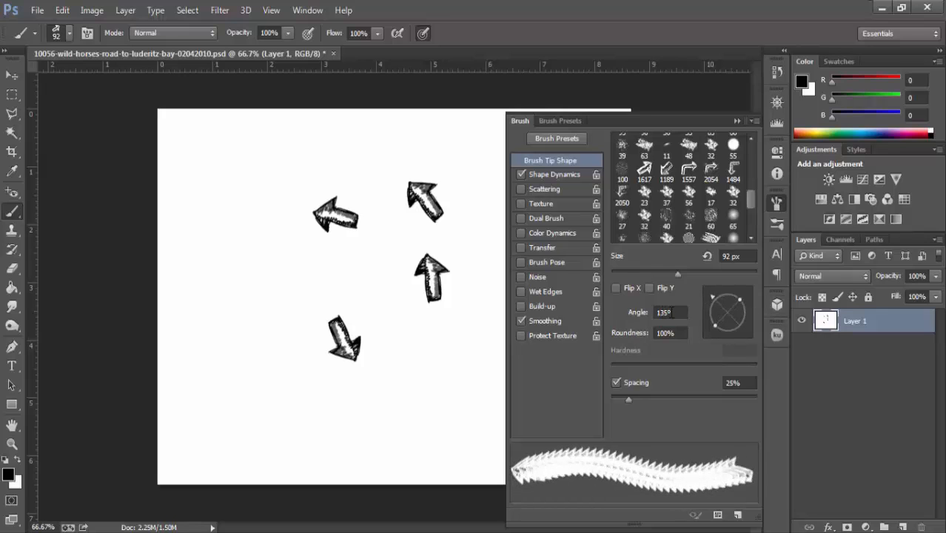
click(669, 312)
text(150)
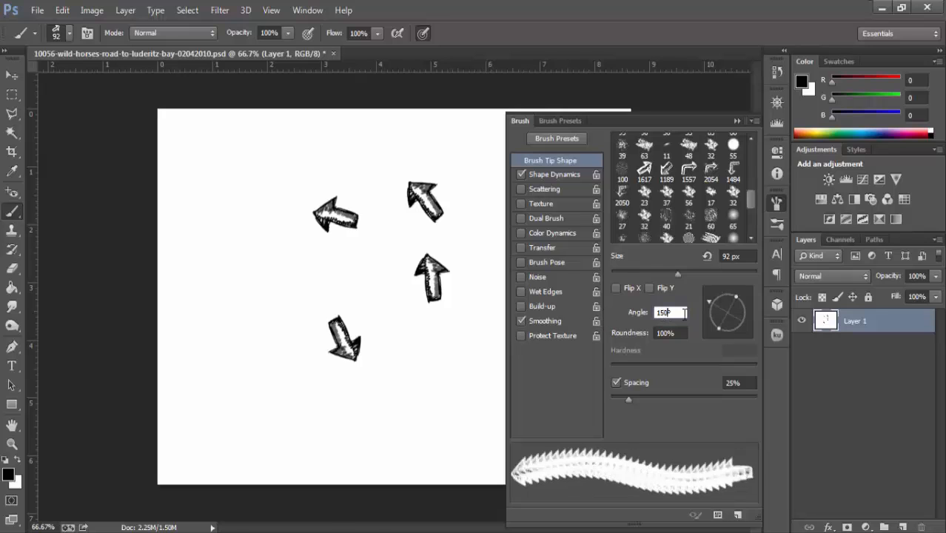
click(285, 265)
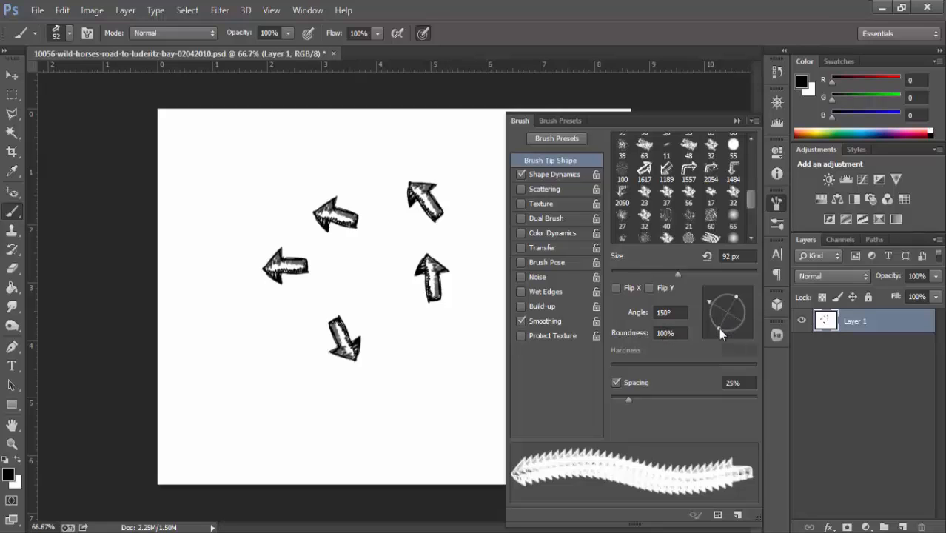
Set the arrow tip's roundness to 28% and stamp three flattened arrows on the lower part of the canvas.
drag(718, 329, 731, 319)
click(424, 391)
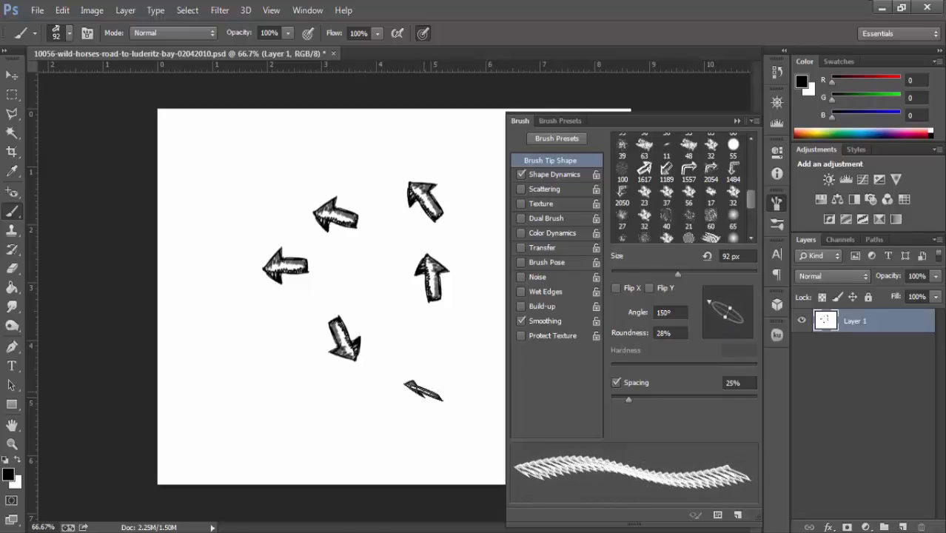
click(432, 349)
click(431, 359)
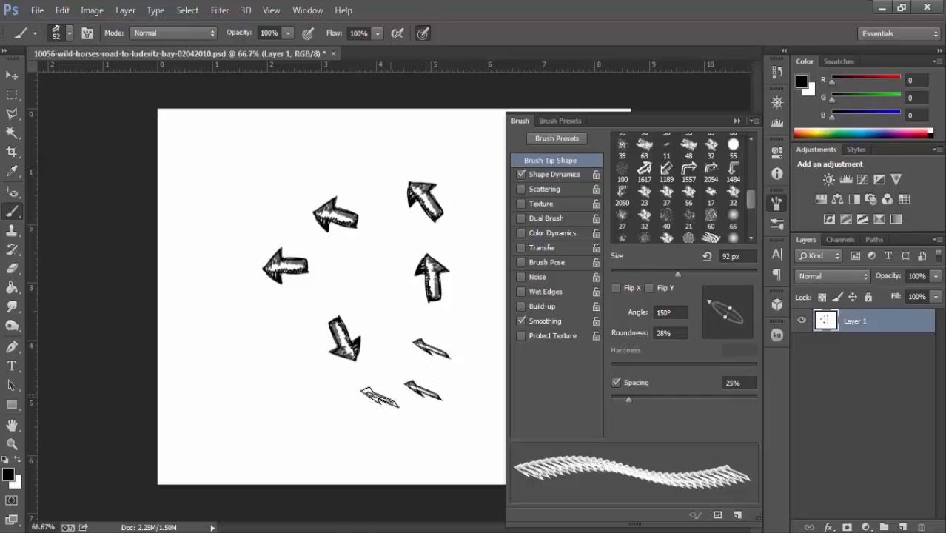
click(365, 402)
Select the 30 px hard round tip and undo all the rotated and flattened arrow stamps.
drag(751, 195, 749, 147)
click(644, 143)
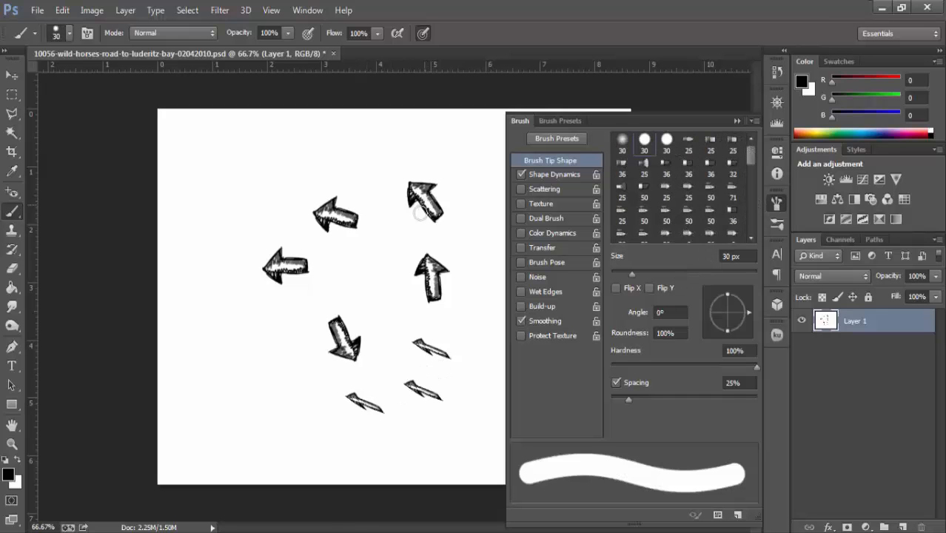
key(ctrl+alt+z)
key(ctrl+alt+z)
key(ctrl+alt+z)
key(ctrl+alt+z)
key(ctrl+alt+z)
key(ctrl+alt+z)
key(ctrl+alt+z)
key(ctrl+alt+z)
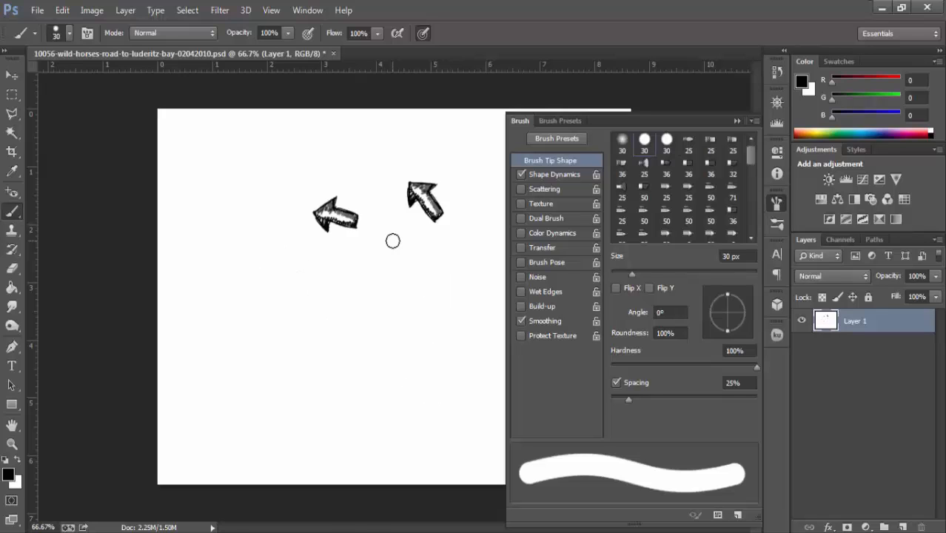
Set the hard round brush's size to 69 px and its roundness to 44%.
right_click(311, 230)
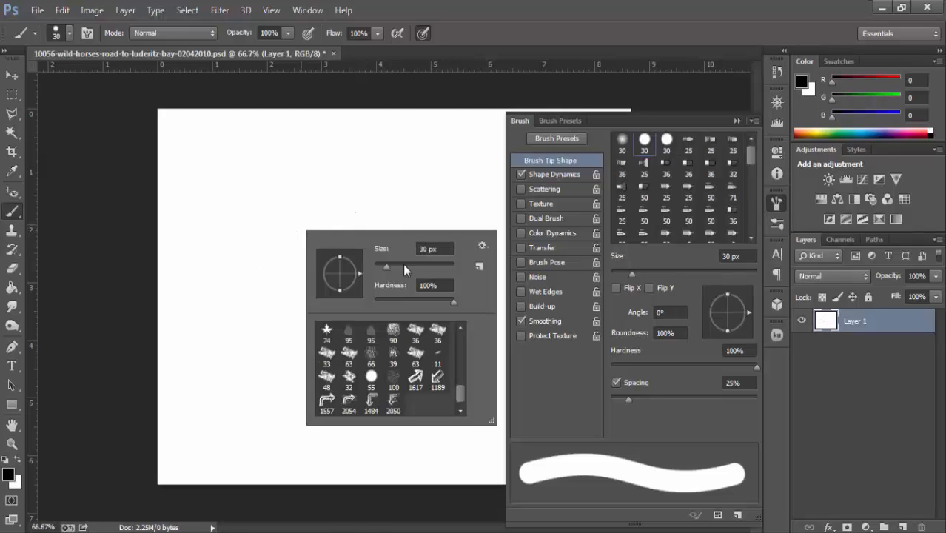
click(402, 265)
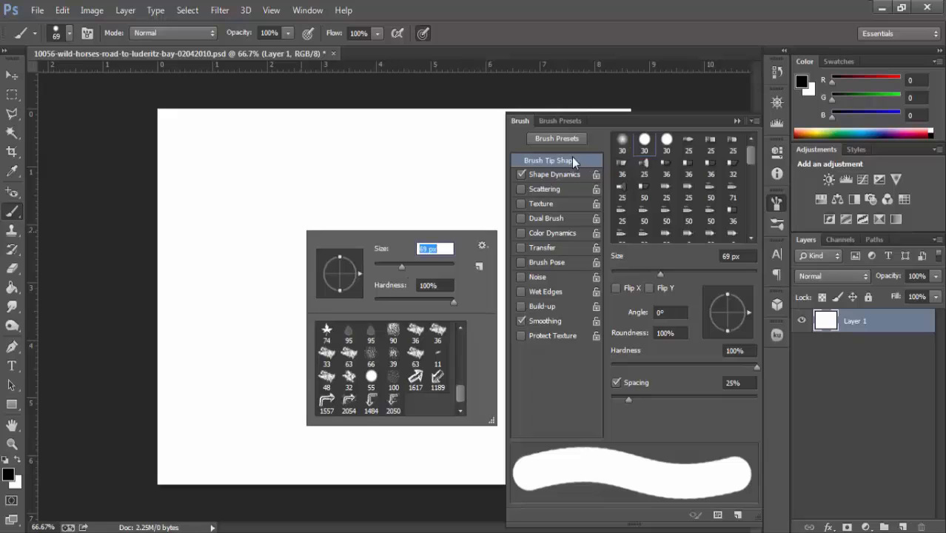
click(684, 295)
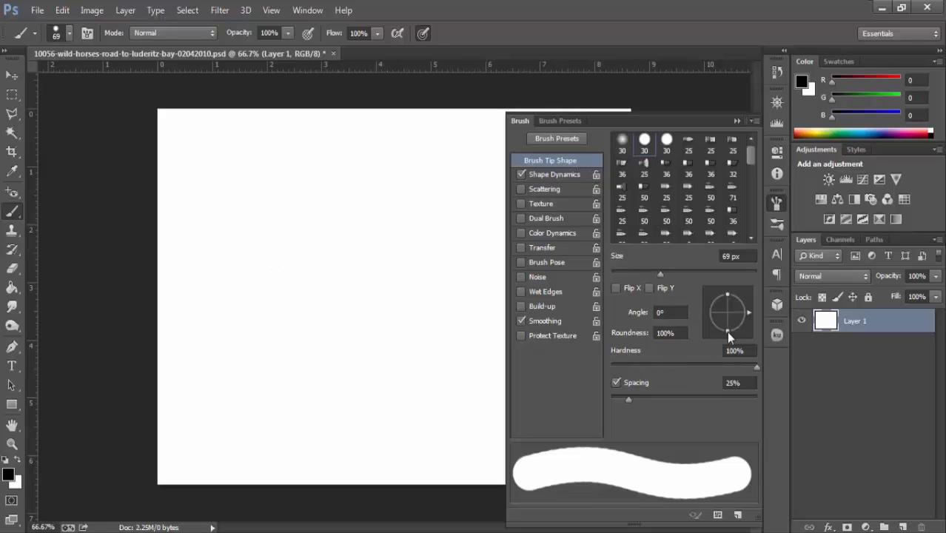
drag(728, 333, 726, 323)
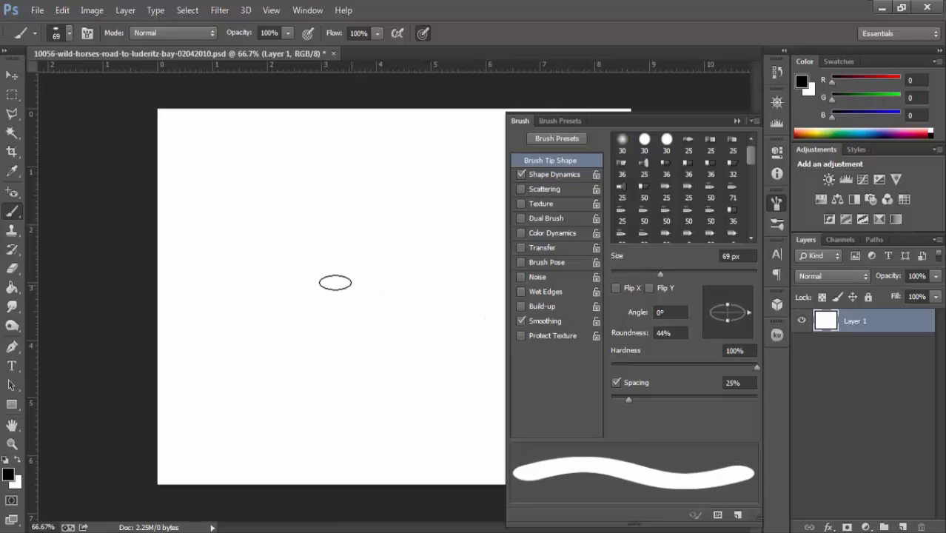
Stamp one flattened black dot on the canvas, and another below it with the tip's roundness set to 88%.
click(320, 259)
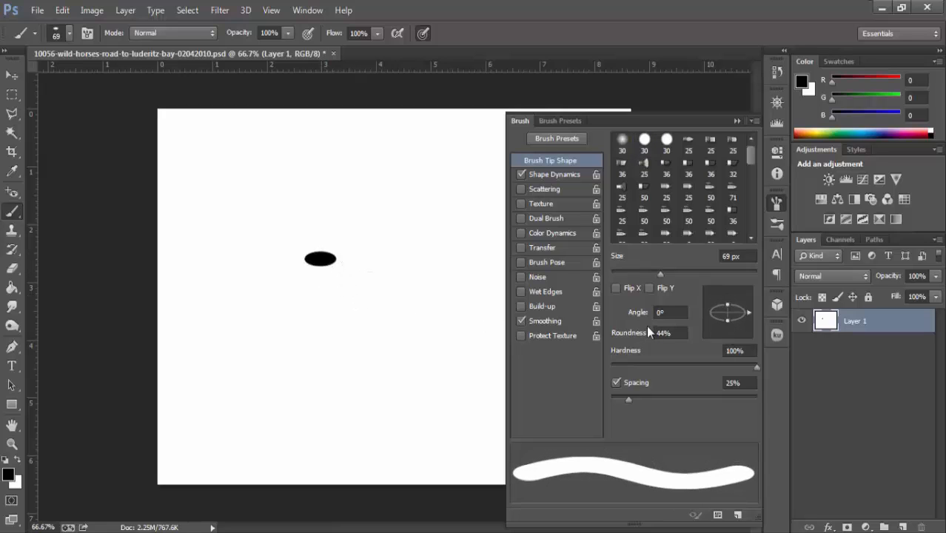
drag(724, 320, 721, 330)
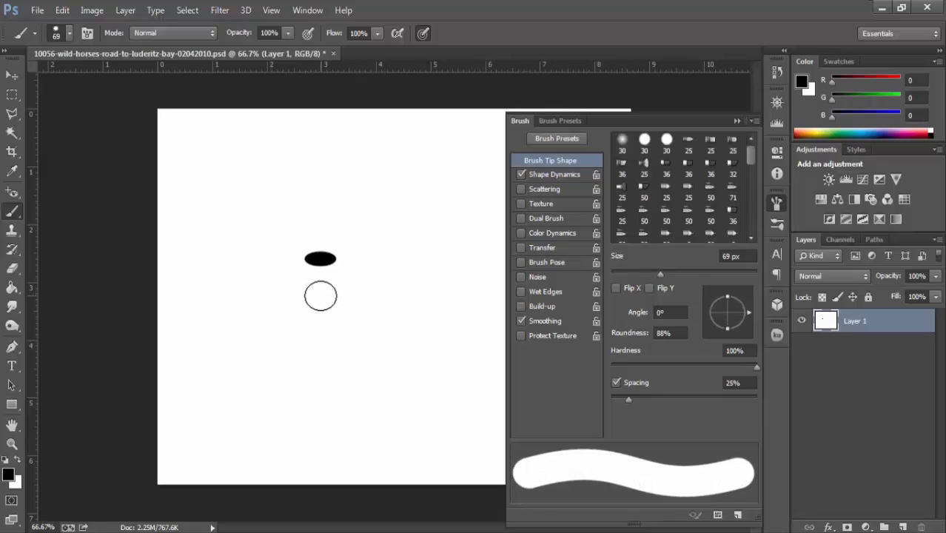
click(321, 297)
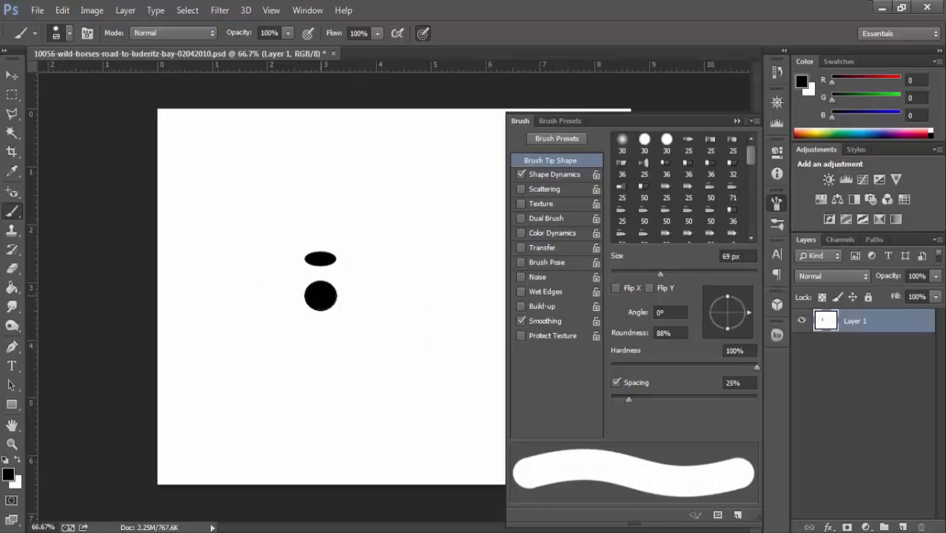
Set the round tip's angle to 143° and stamp a third dot beside the other two.
click(727, 306)
drag(727, 305, 711, 299)
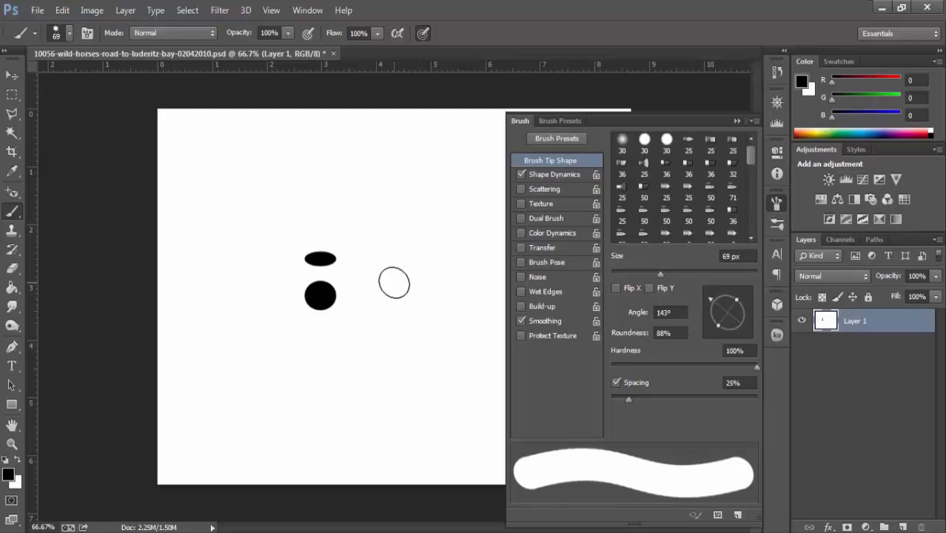
click(394, 283)
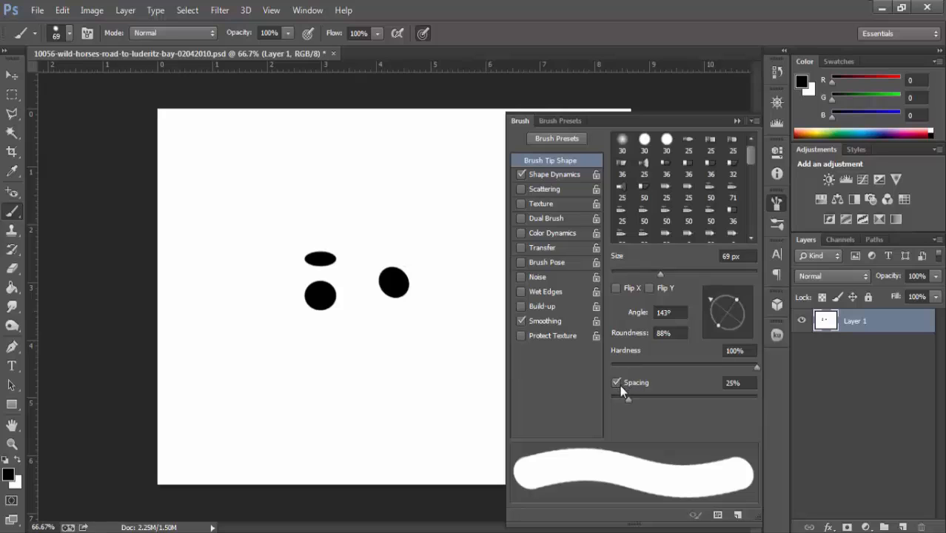
Set the tip's spacing to 130% and paint four rows of separated dots across the canvas.
mouse_move(742, 370)
mouse_down()
mouse_move(594, 370)
mouse_move(708, 367)
mouse_move(611, 361)
mouse_move(788, 362)
mouse_up()
mouse_move(630, 398)
mouse_down()
mouse_move(709, 397)
mouse_move(599, 394)
mouse_move(728, 395)
mouse_move(668, 398)
mouse_move(695, 394)
mouse_up()
drag(224, 387, 511, 395)
drag(211, 354, 504, 363)
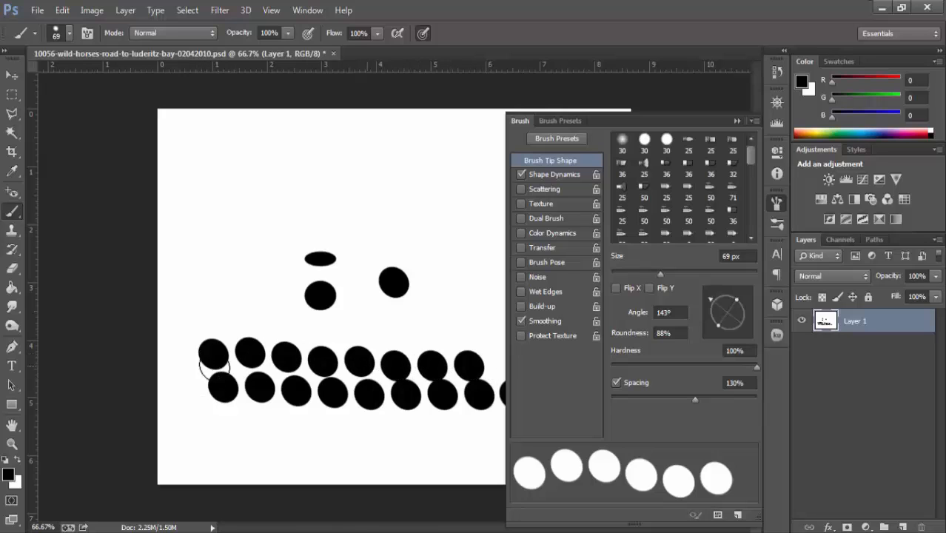
mouse_move(195, 286)
mouse_down()
mouse_move(311, 241)
mouse_move(477, 214)
mouse_up()
drag(235, 193, 493, 184)
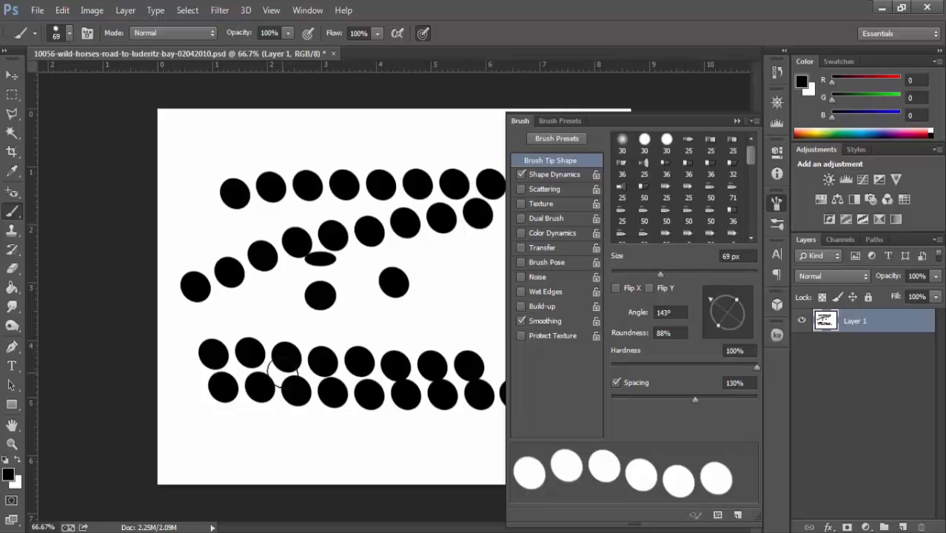
Undo all the dots on the canvas and set the brush tip's spacing to 1%.
key(ctrl+alt+z)
key(ctrl+alt+z)
key(ctrl+alt+z)
key(ctrl+alt+z)
key(ctrl+alt+z)
key(ctrl+alt+z)
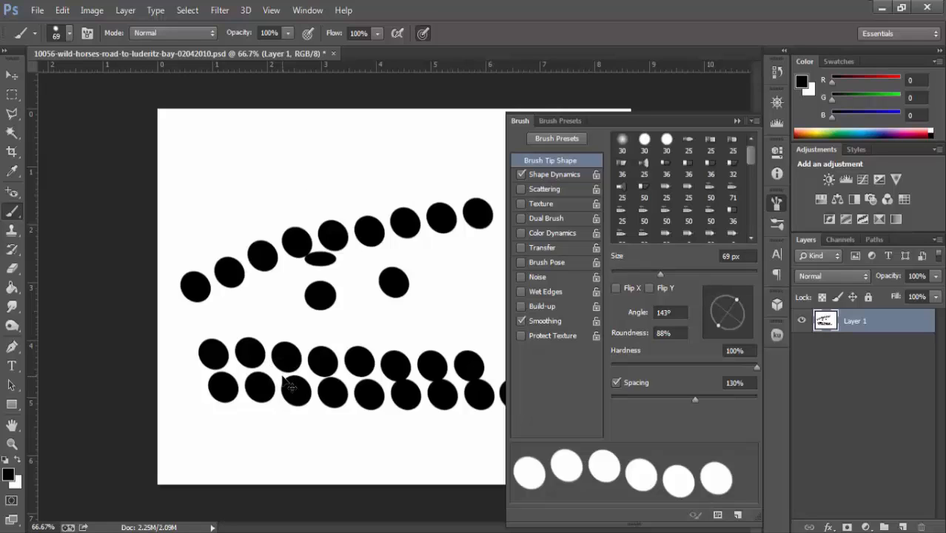
key(ctrl+alt+z)
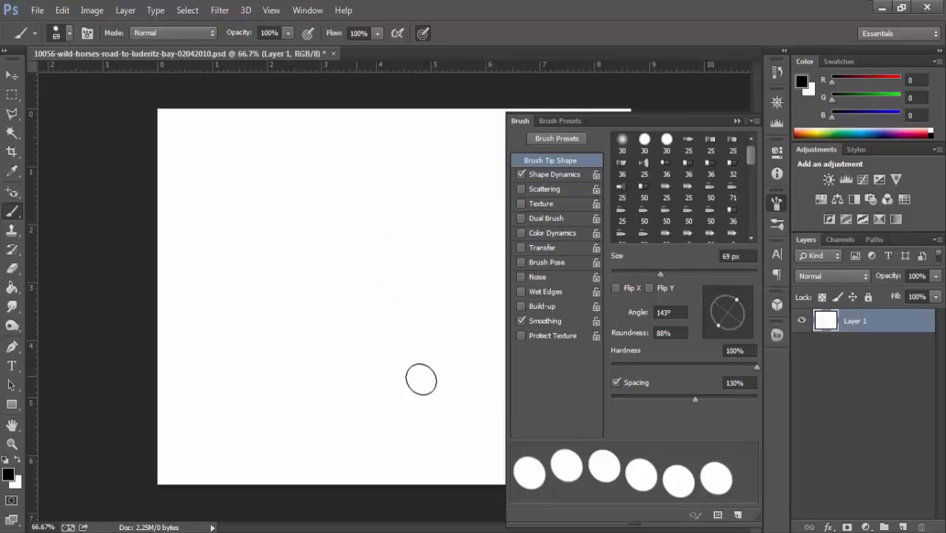
drag(695, 398, 589, 406)
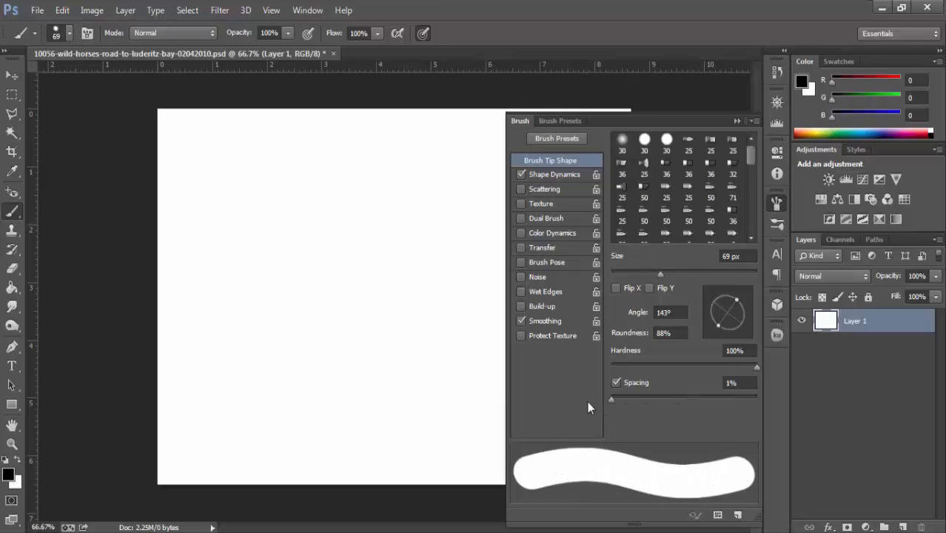
Show the Shape Dynamics settings and toggle Shape Dynamics off and back on.
click(561, 174)
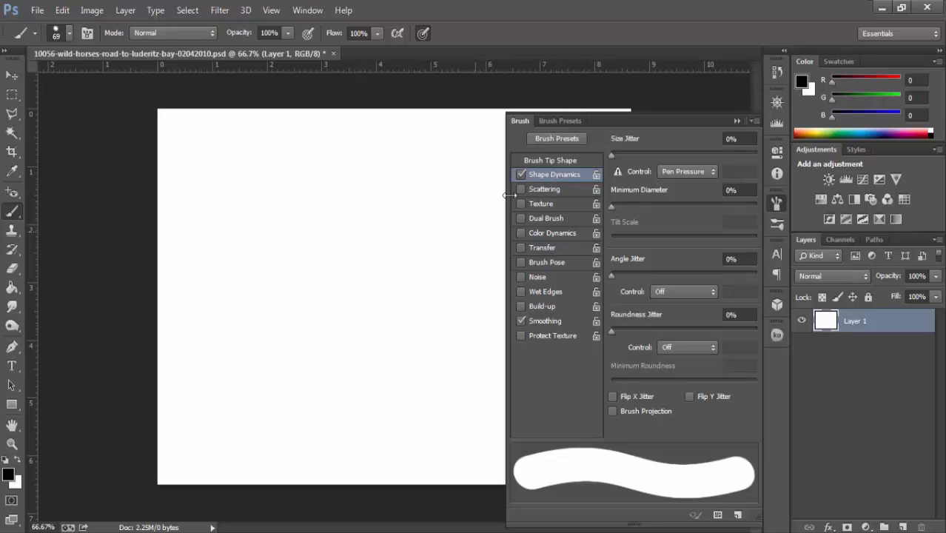
click(521, 173)
click(522, 173)
Set the brush tip's angle to 135° and its roundness to 100%.
click(559, 161)
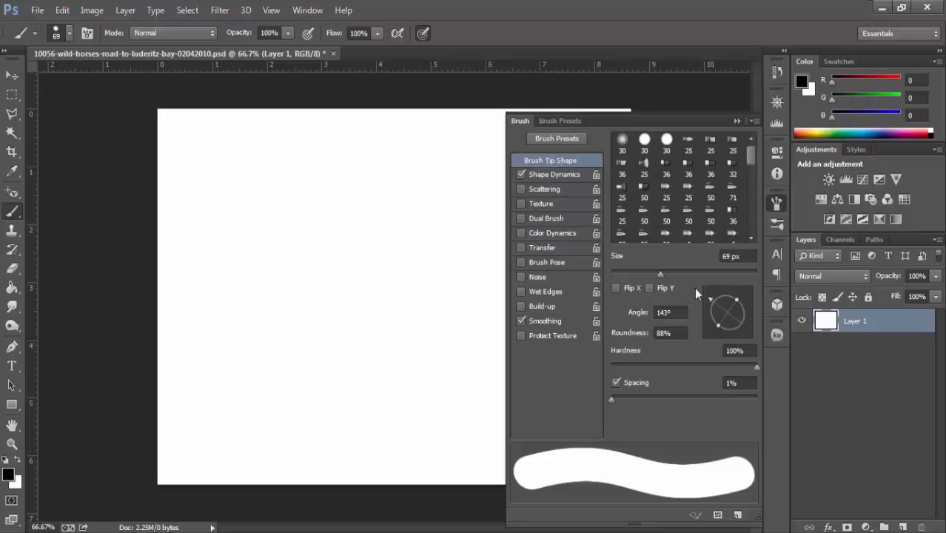
click(664, 312)
text(135)
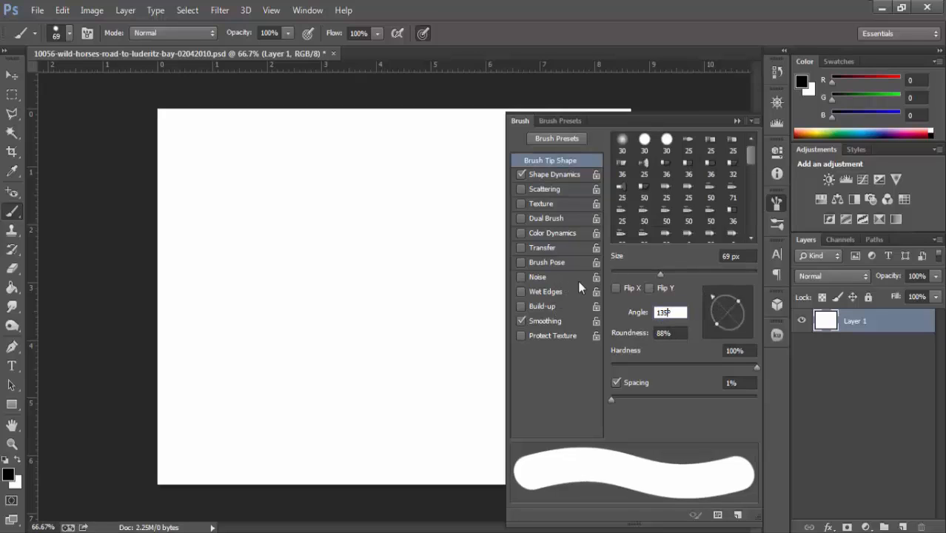
key(Tab)
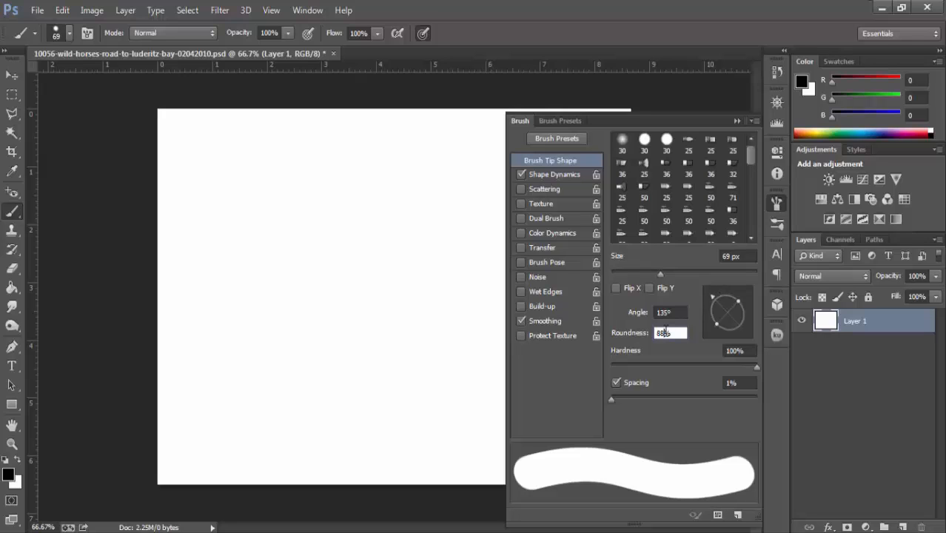
text(1)
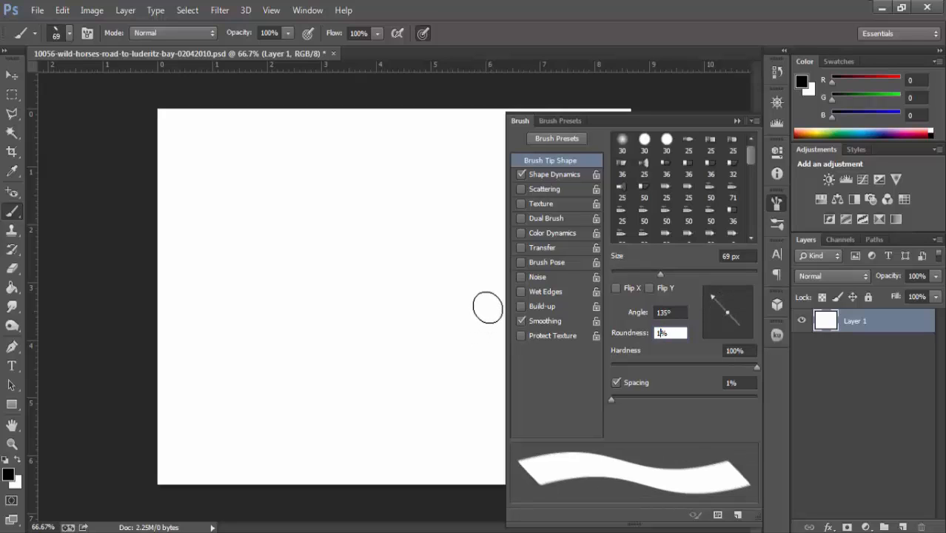
text(00)
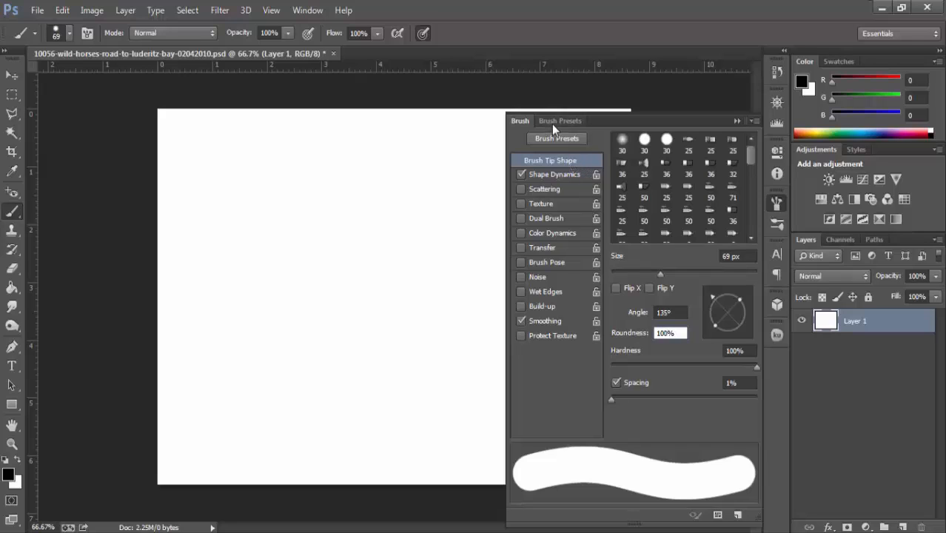
Open the Shape Dynamics settings and reduce the brush size to 45 px.
click(549, 173)
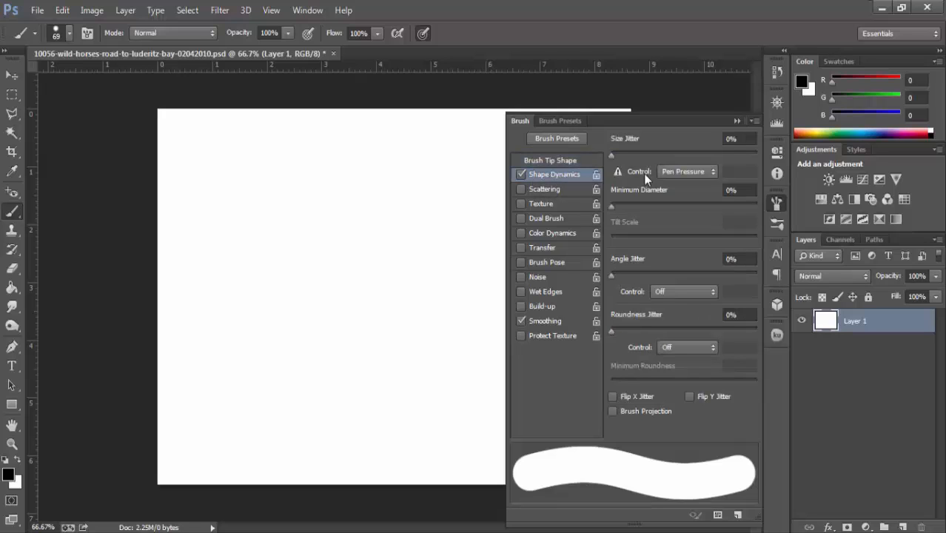
key(bracketleft)
key(bracketleft)
key(bracketleft)
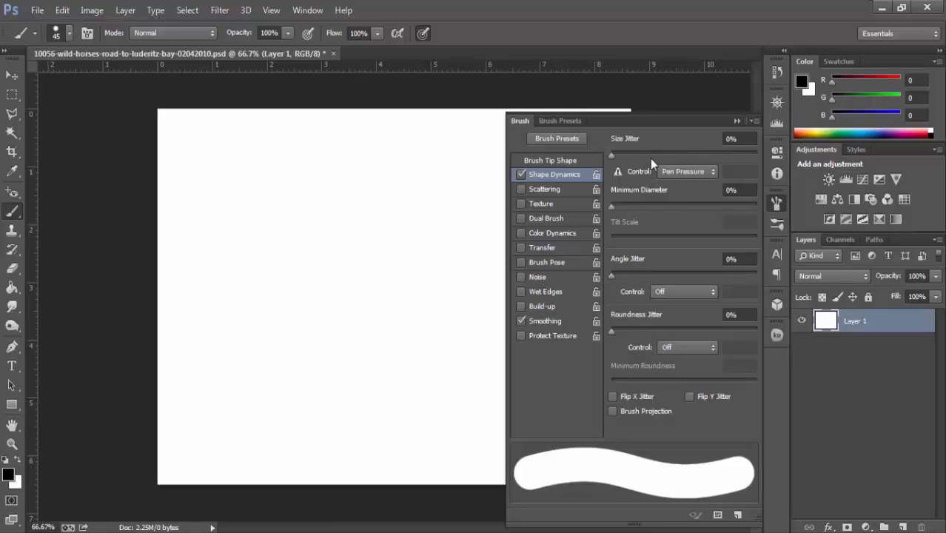
Set Size Jitter to 80% and paint two roughly horizontal strokes on the upper half of the canvas.
drag(615, 153, 728, 163)
drag(267, 223, 451, 227)
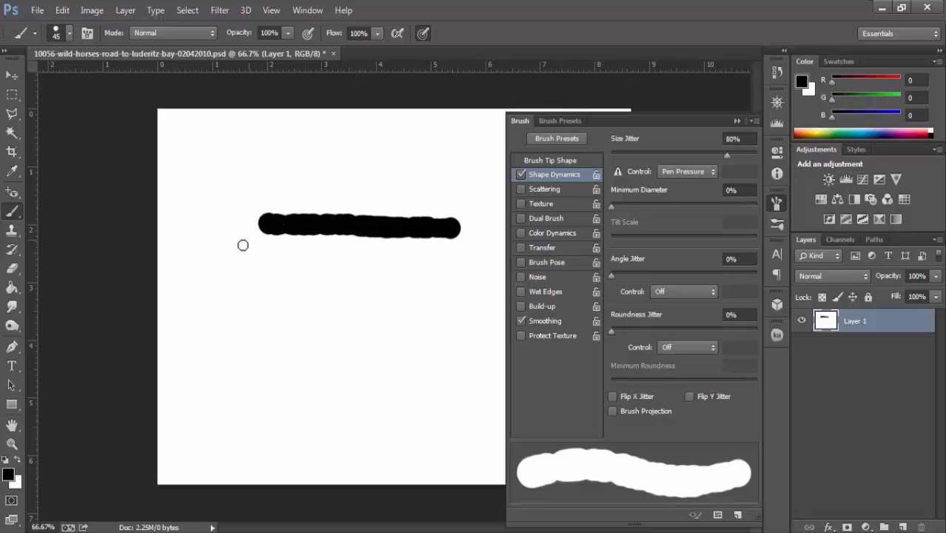
drag(258, 262, 440, 277)
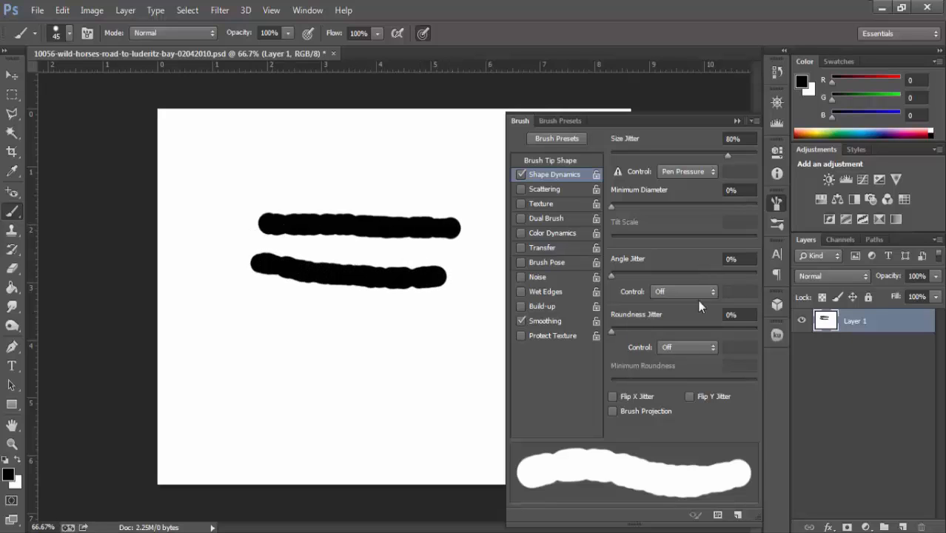
Lower Size Jitter to 29% and undo both painted strokes.
mouse_move(722, 157)
mouse_down()
mouse_move(621, 156)
mouse_move(676, 156)
mouse_move(652, 156)
mouse_up()
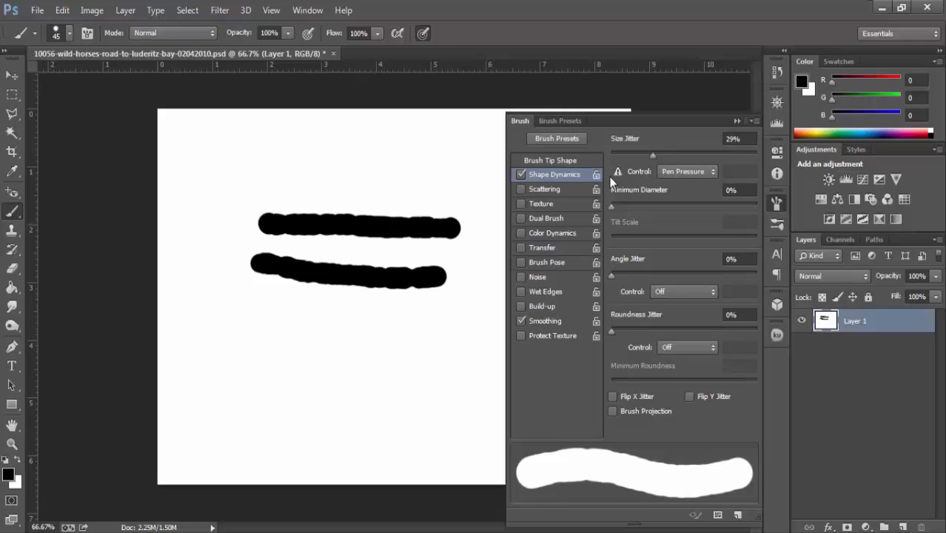
key(ctrl+z)
key(ctrl+z)
key(ctrl+alt+z)
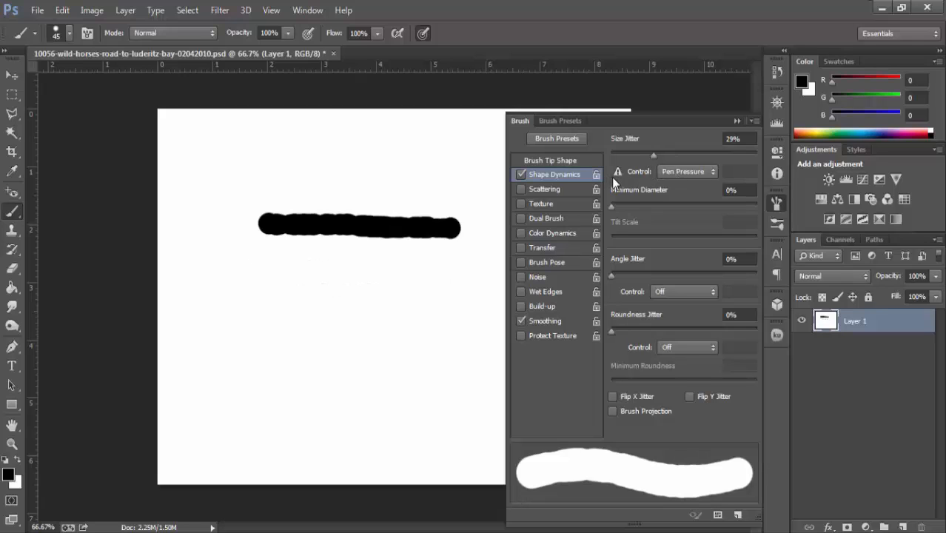
key(ctrl+alt+z)
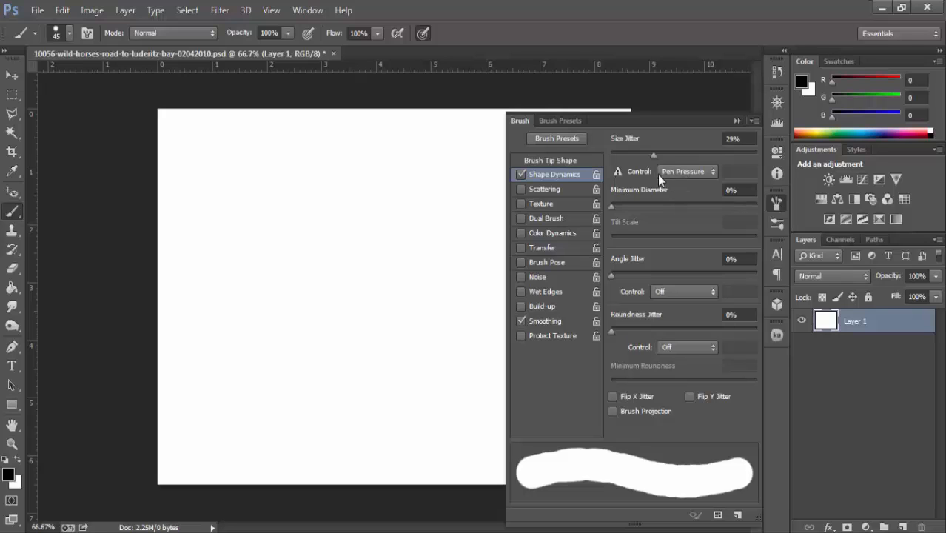
Review the Size Jitter control options, keep Pen Pressure, and set Size Jitter to 47% and Minimum Diameter to 87%.
click(694, 175)
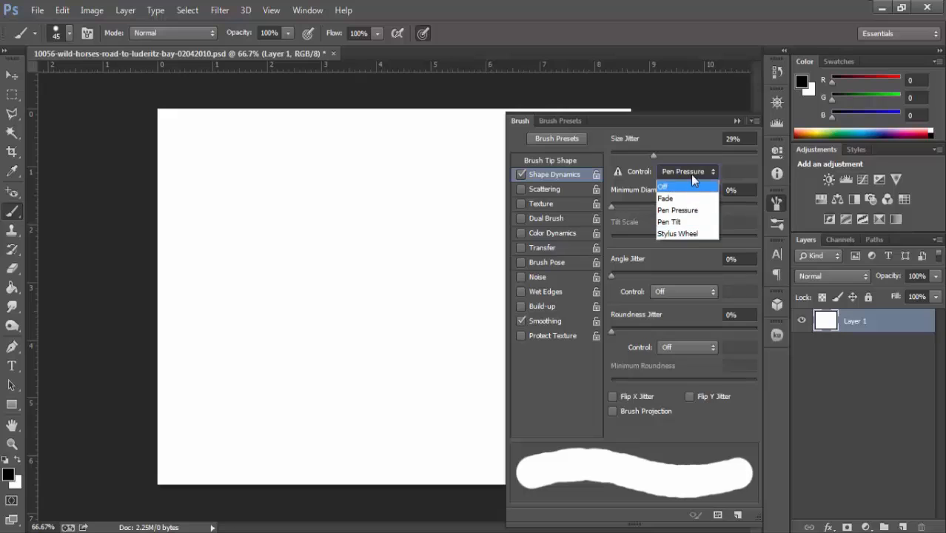
click(689, 172)
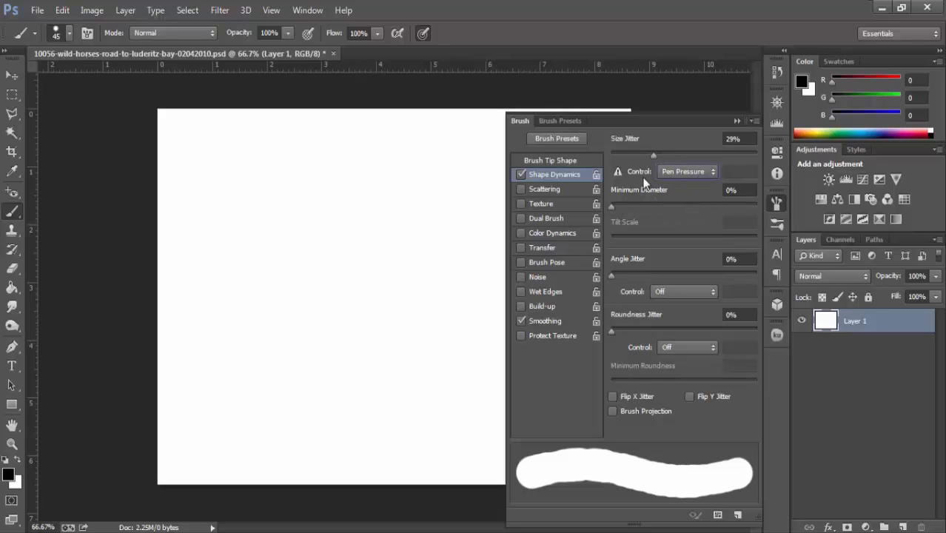
mouse_move(610, 205)
mouse_down()
mouse_move(726, 214)
mouse_move(716, 215)
mouse_up()
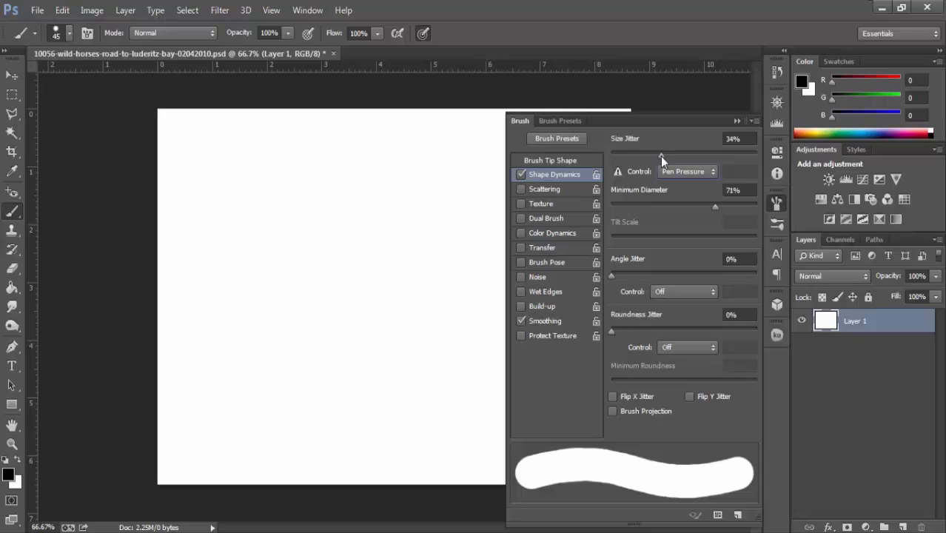
mouse_move(661, 157)
mouse_down()
mouse_move(712, 155)
mouse_move(679, 156)
mouse_up()
mouse_move(714, 206)
mouse_down()
mouse_move(684, 205)
mouse_move(744, 210)
mouse_move(736, 206)
mouse_up()
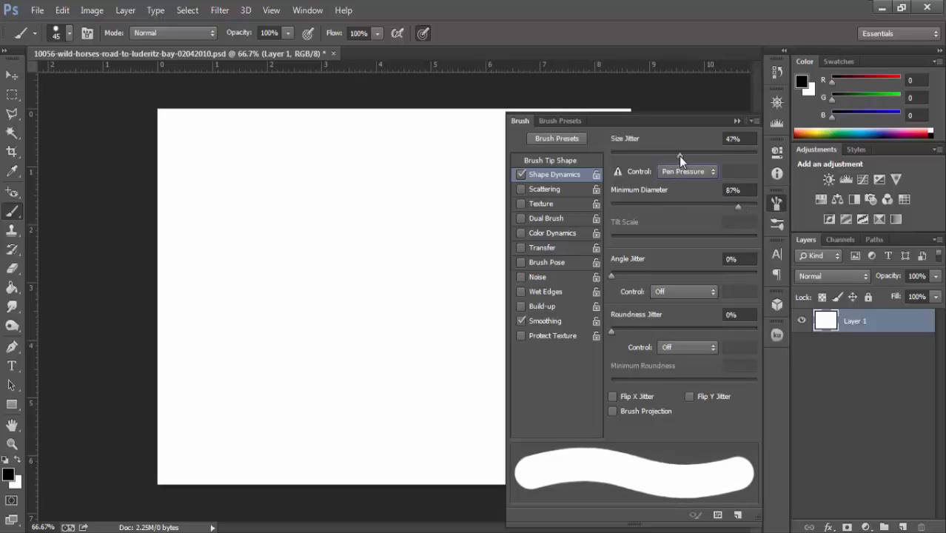
Reset Size Jitter and Minimum Diameter to 0%, and view the Angle Jitter control options, leaving the control Off.
drag(679, 156, 611, 155)
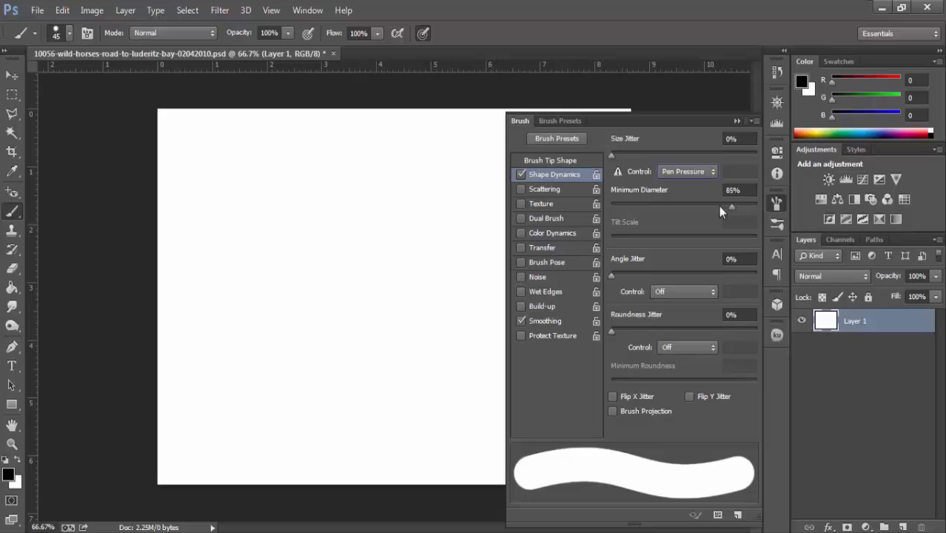
drag(718, 205, 574, 202)
drag(614, 275, 595, 283)
click(682, 291)
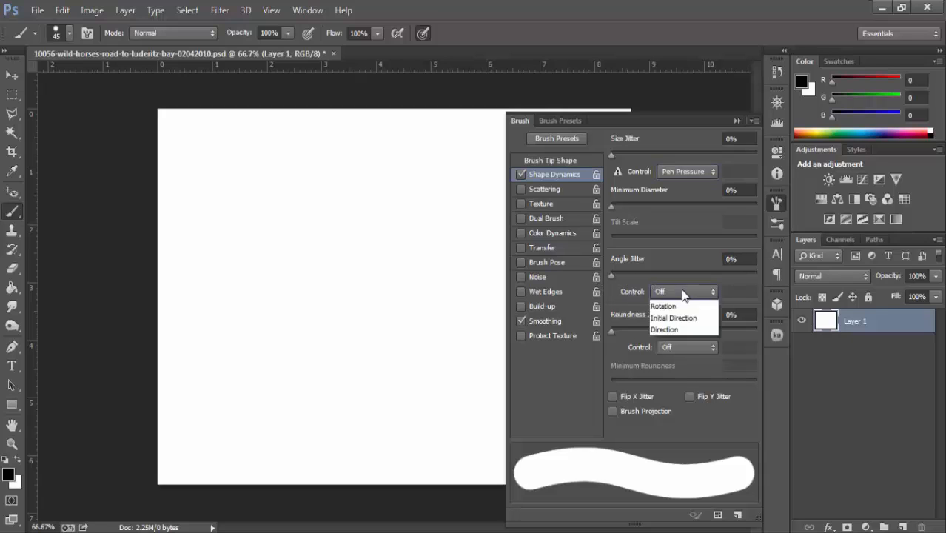
click(640, 295)
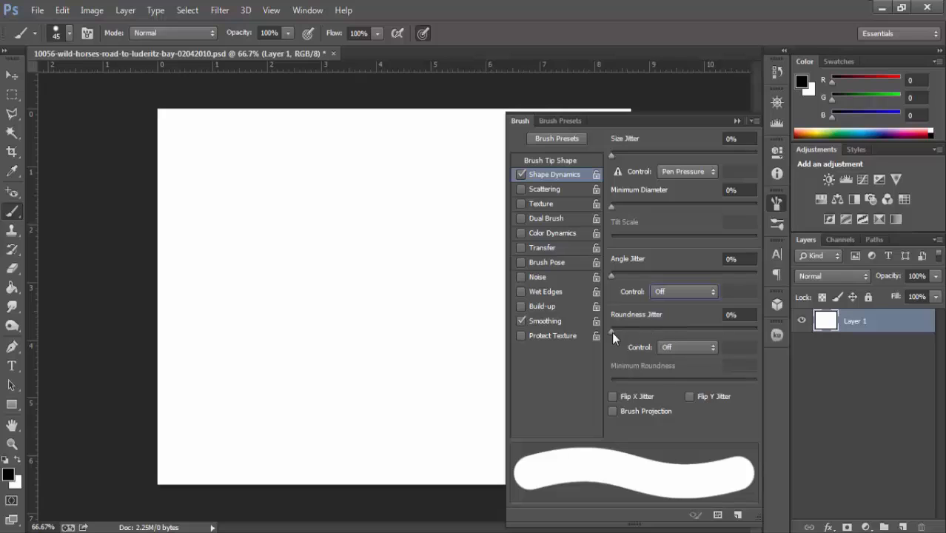
Stamp one dot each with Roundness Jitter at 72%, 98% and 9%.
drag(611, 332, 712, 324)
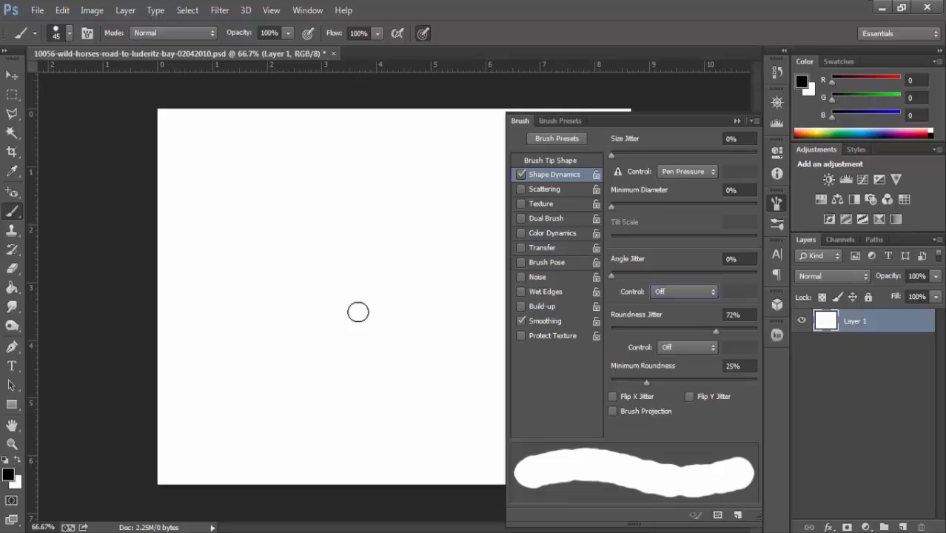
click(320, 311)
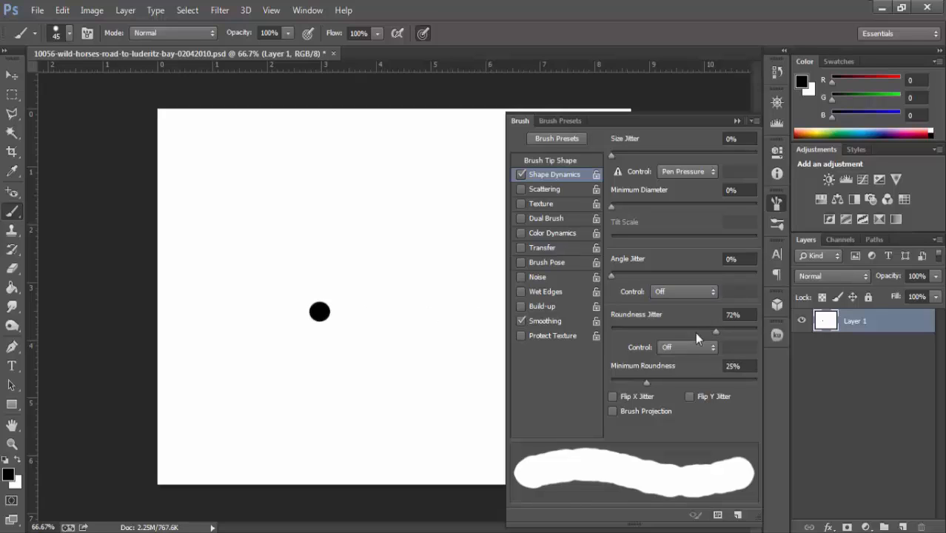
drag(724, 331, 754, 331)
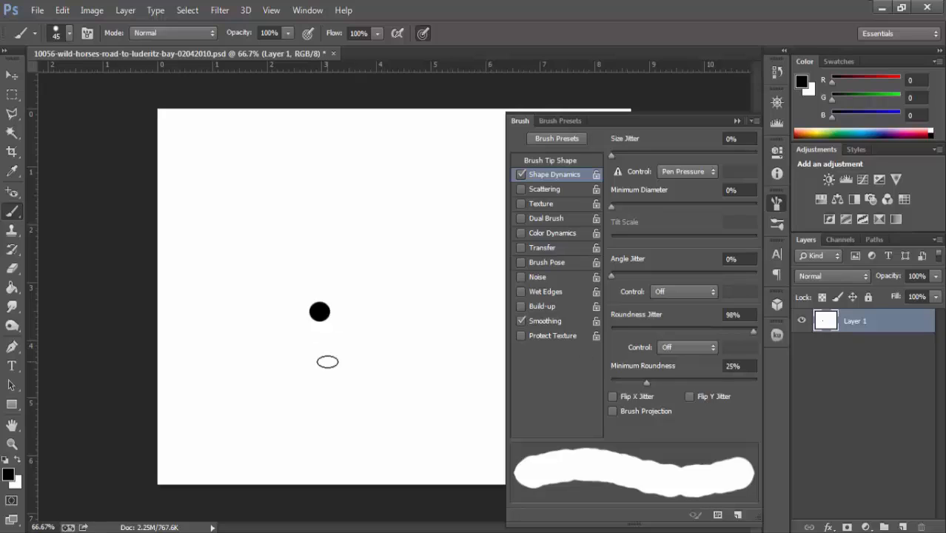
click(328, 362)
drag(752, 331, 624, 333)
click(380, 337)
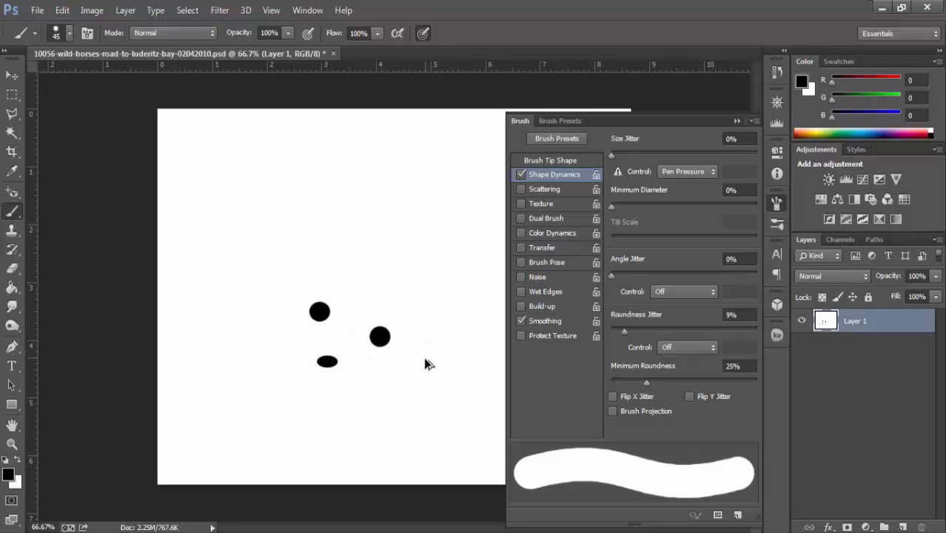
Undo the three dots stamped with the different Roundness Jitter values.
key(ctrl+alt+z)
key(ctrl+alt+z)
key(ctrl+alt+z)
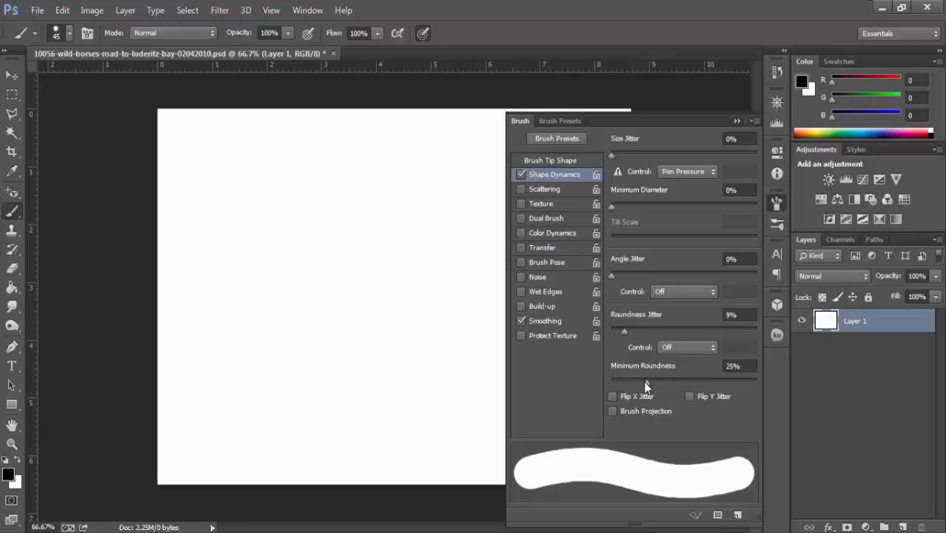
Try Minimum Roundness at 55%, and reset Roundness Jitter to 0% in Shape Dynamics.
mouse_move(645, 385)
mouse_down()
mouse_move(634, 381)
mouse_move(677, 383)
mouse_move(604, 380)
mouse_move(728, 380)
mouse_move(593, 383)
mouse_move(716, 384)
mouse_move(661, 379)
mouse_up()
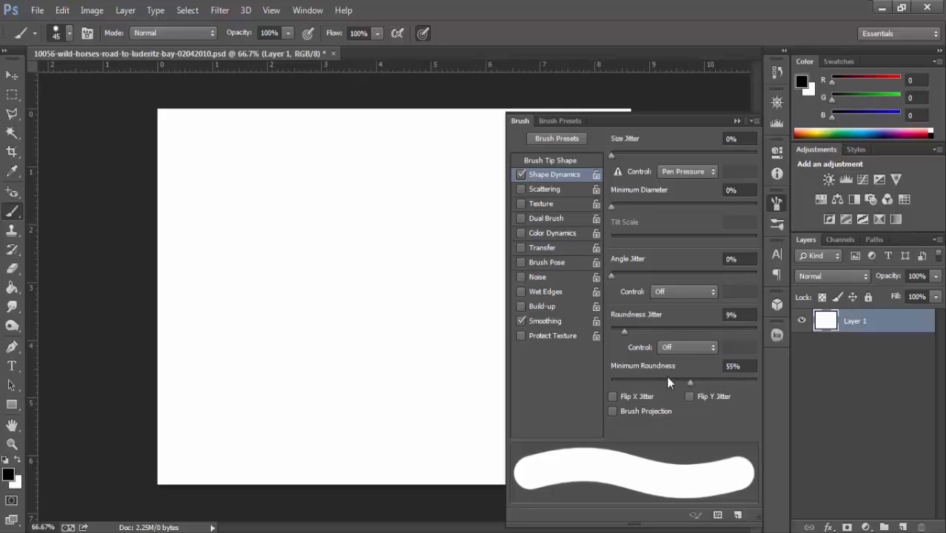
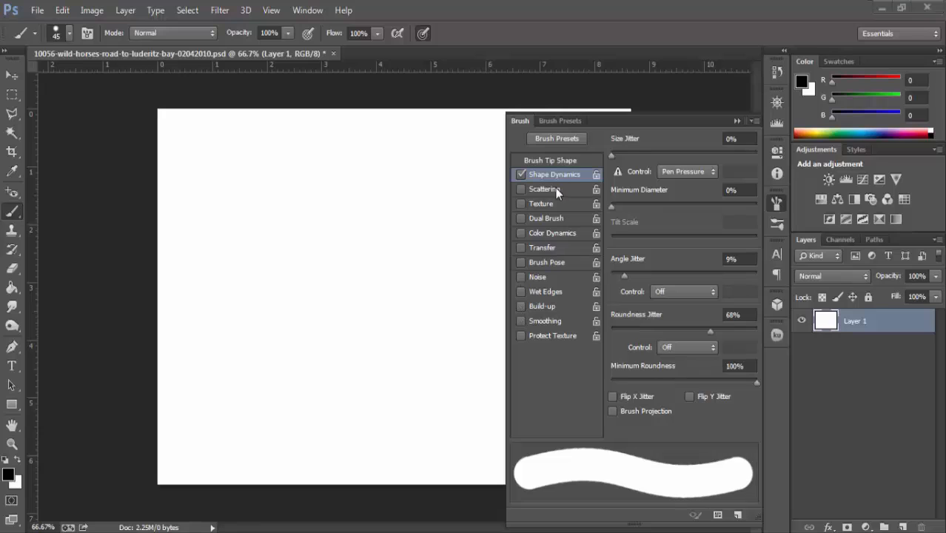
click(557, 191)
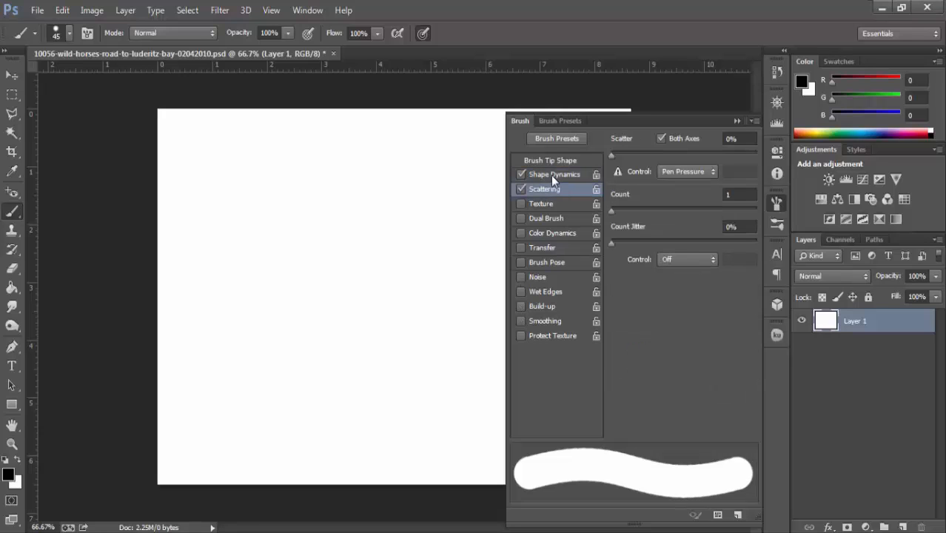
click(551, 174)
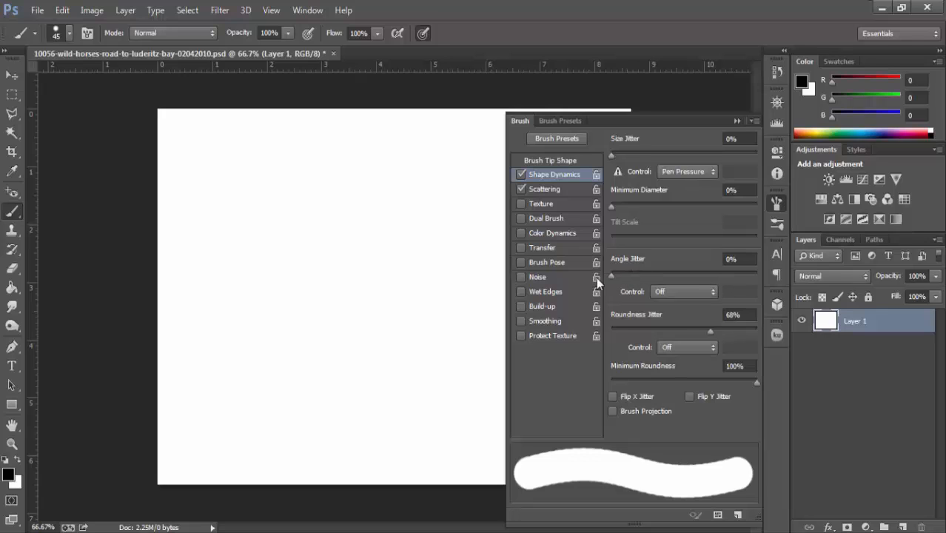
drag(686, 332, 609, 334)
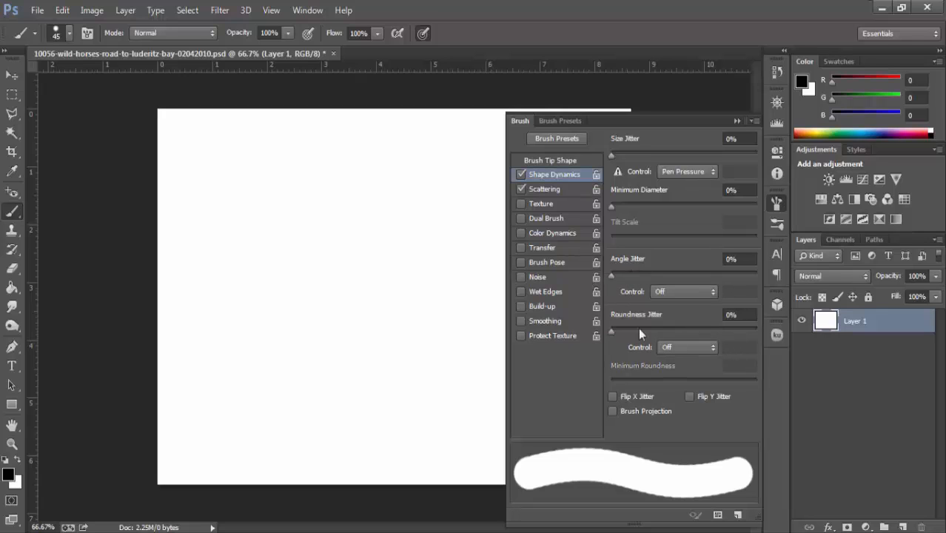
Set Scattering to a Scatter of 614% with a Count of 3, and reduce the brush size to 8 px.
click(553, 192)
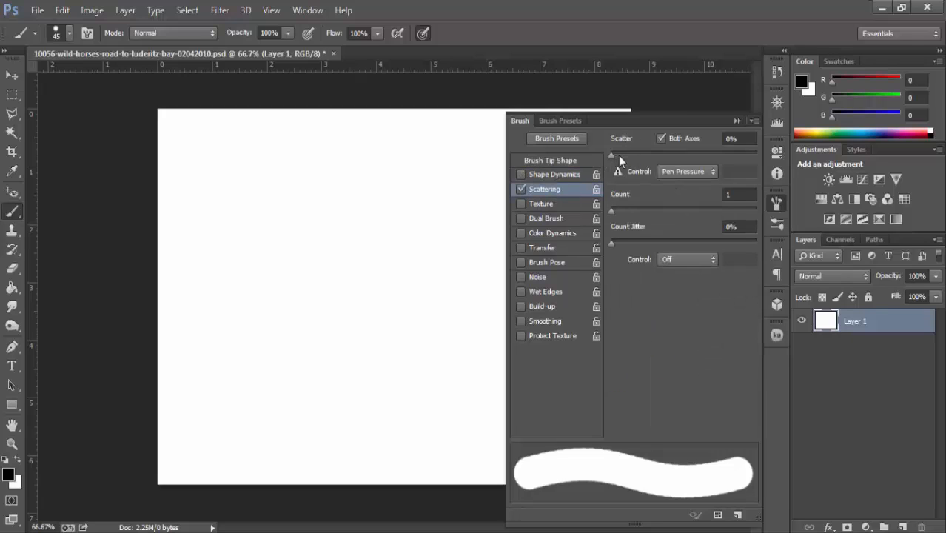
mouse_move(611, 154)
mouse_down()
mouse_move(781, 155)
mouse_move(652, 157)
mouse_move(740, 152)
mouse_move(701, 154)
mouse_up()
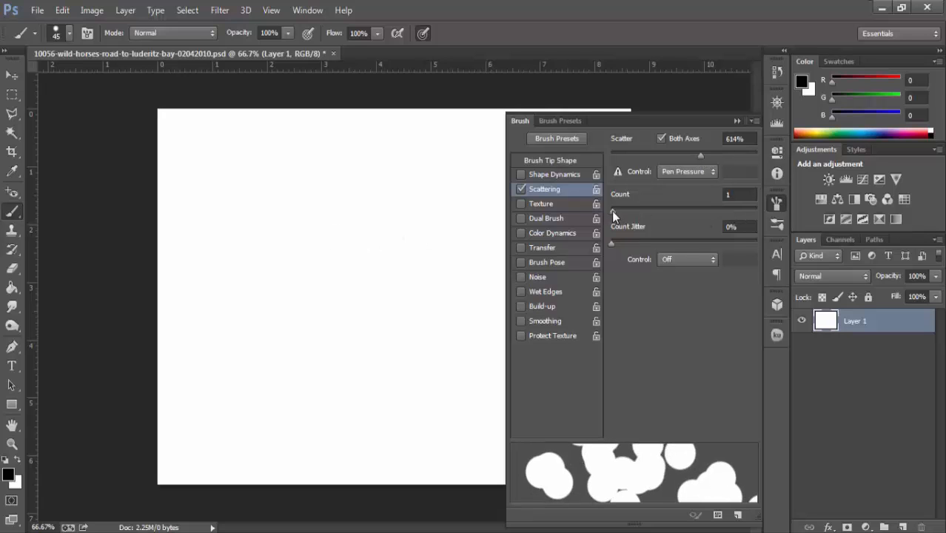
mouse_move(612, 211)
mouse_down()
mouse_move(658, 209)
mouse_move(631, 209)
mouse_up()
right_click(413, 239)
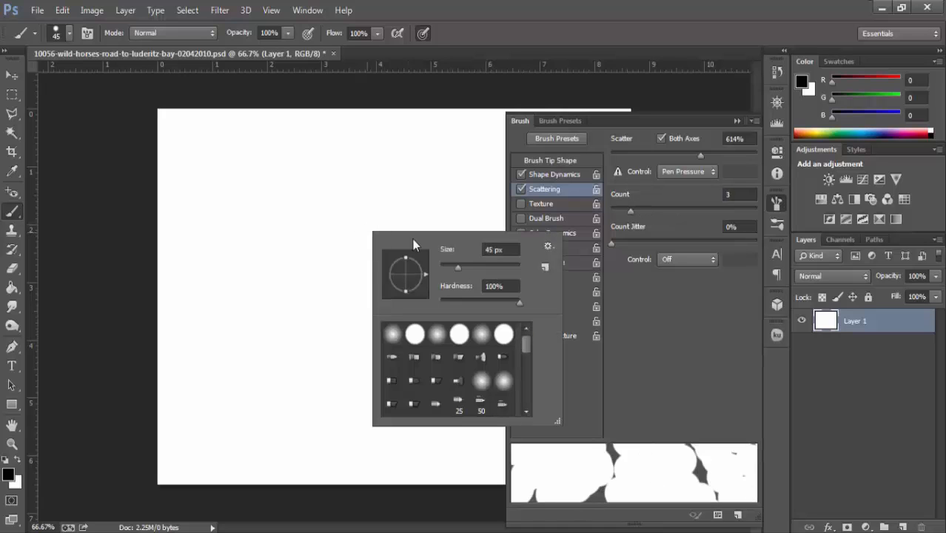
drag(449, 264, 445, 264)
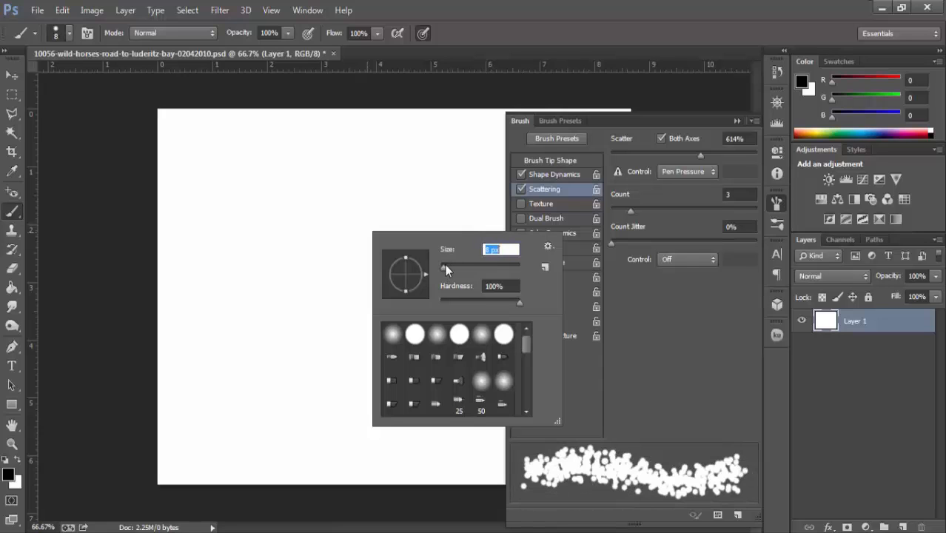
Raise Scatter to 867% and Count Jitter to 22%, and set the brush size to 55 px.
click(691, 155)
mouse_move(694, 157)
mouse_down()
mouse_move(668, 156)
mouse_move(763, 152)
mouse_move(741, 154)
mouse_up()
mouse_move(629, 210)
mouse_down()
mouse_move(650, 211)
mouse_move(632, 214)
mouse_move(619, 243)
mouse_move(740, 228)
mouse_move(707, 234)
mouse_up()
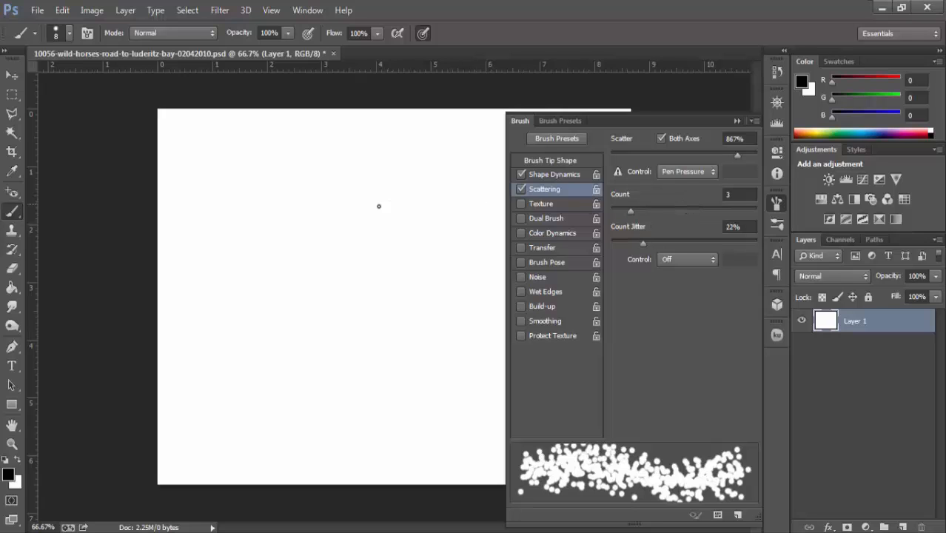
right_click(336, 212)
click(433, 248)
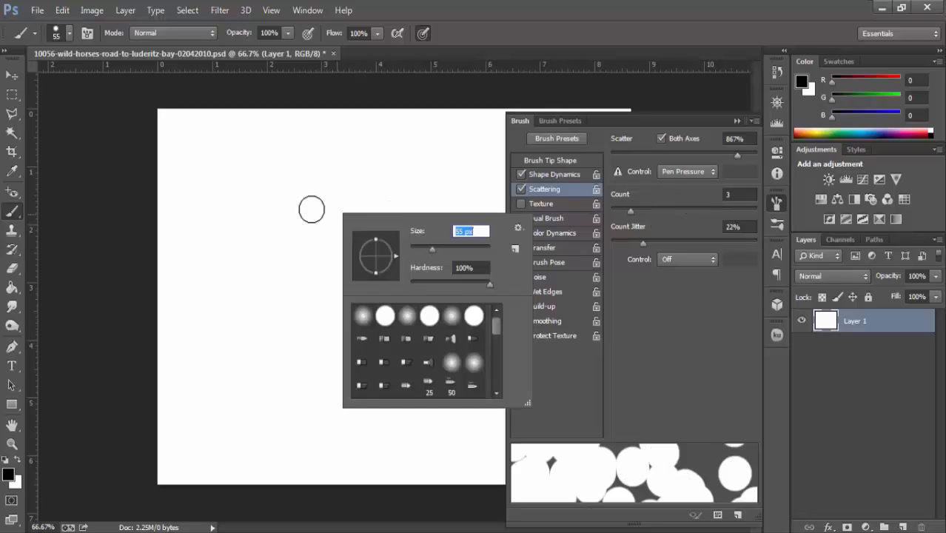
Paint scattered black test strokes across the canvas and undo them.
mouse_move(250, 218)
mouse_down()
mouse_move(401, 315)
mouse_move(463, 367)
mouse_move(515, 364)
mouse_move(505, 321)
mouse_move(481, 337)
mouse_move(470, 385)
mouse_move(466, 370)
mouse_up()
mouse_move(251, 364)
mouse_down()
mouse_move(252, 444)
mouse_move(215, 348)
mouse_move(452, 182)
mouse_move(231, 207)
mouse_up()
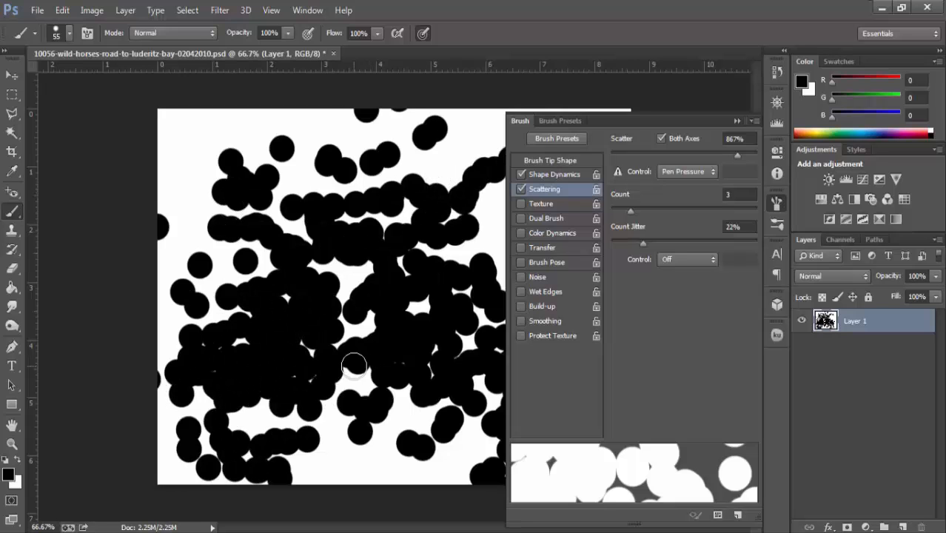
key(ctrl+alt+z)
key(ctrl+alt+z)
key(ctrl+alt+z)
key(ctrl+alt+z)
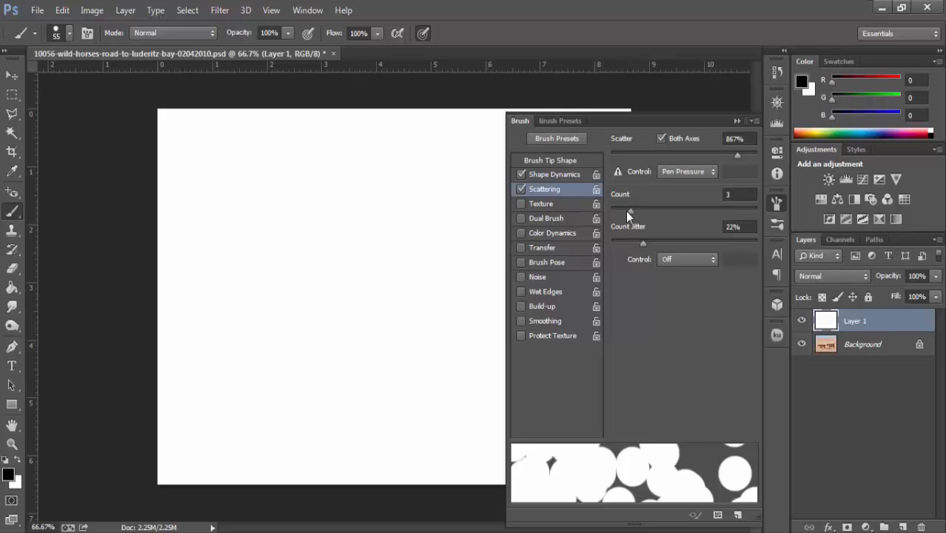
Reset Count to 1, Count Jitter and Scatter to 0%, and turn off Scattering.
drag(628, 211, 603, 217)
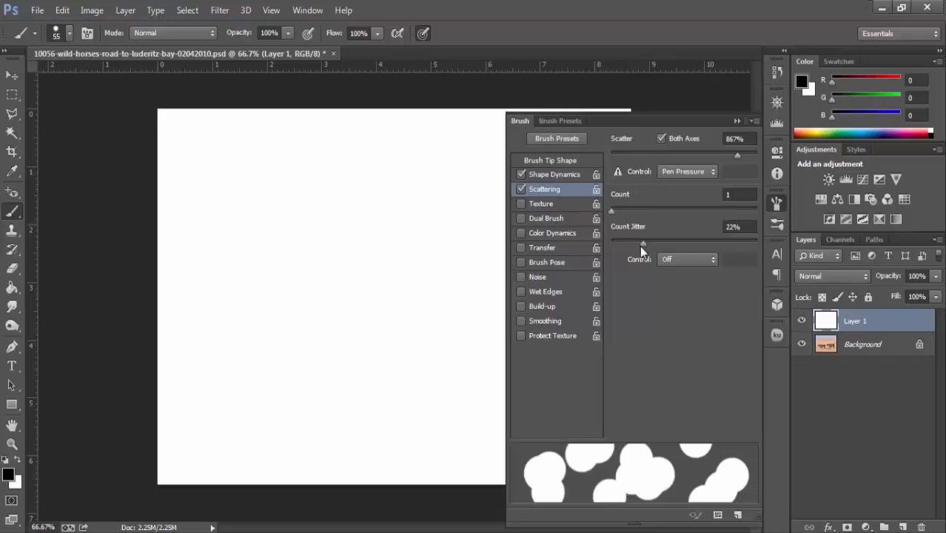
drag(641, 247, 607, 243)
drag(736, 155, 580, 163)
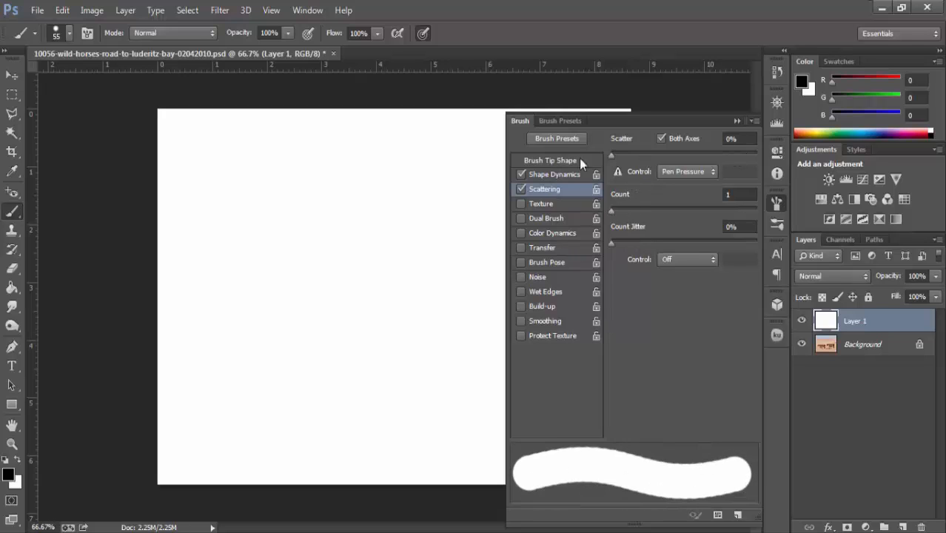
click(522, 190)
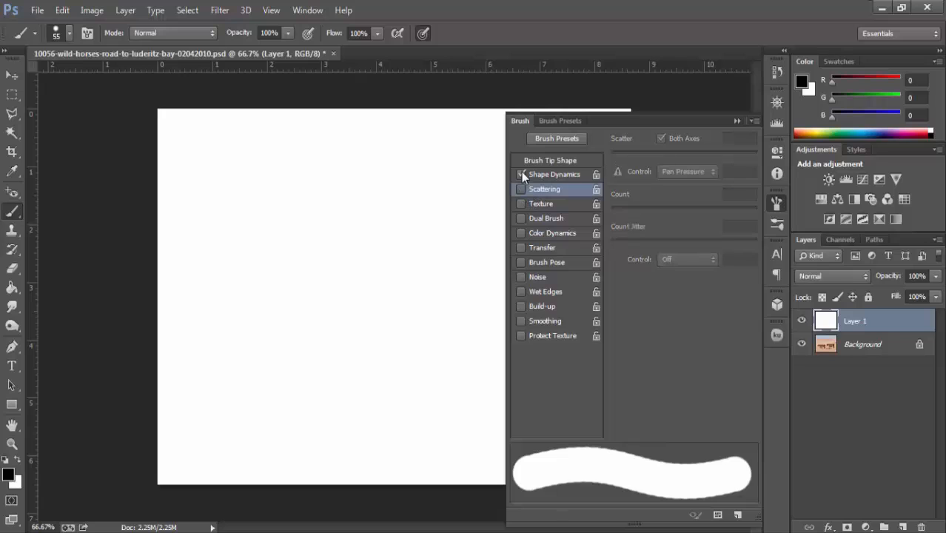
Enable Texture with Scale at 188% and paint a short horizontal test stroke in the middle of the canvas.
click(549, 203)
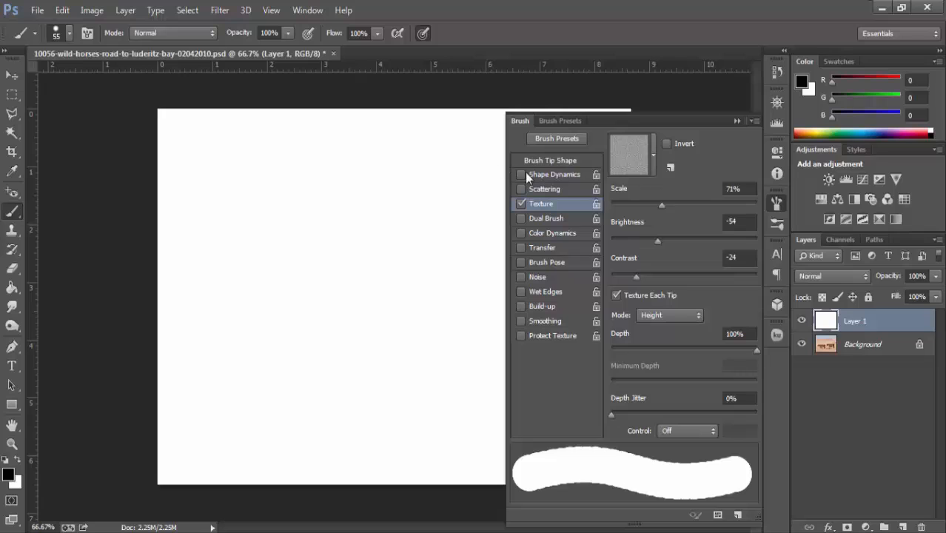
click(651, 156)
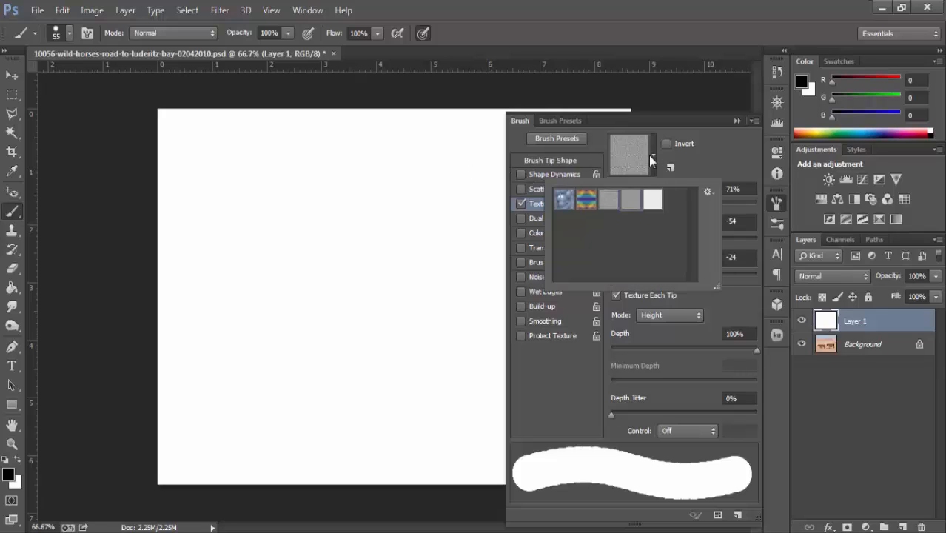
click(726, 158)
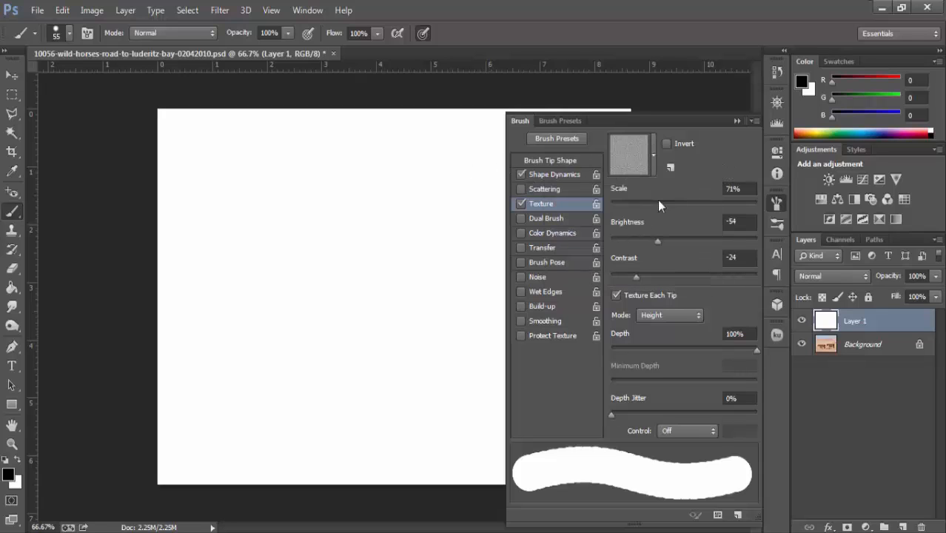
drag(663, 204, 716, 204)
drag(347, 249, 442, 248)
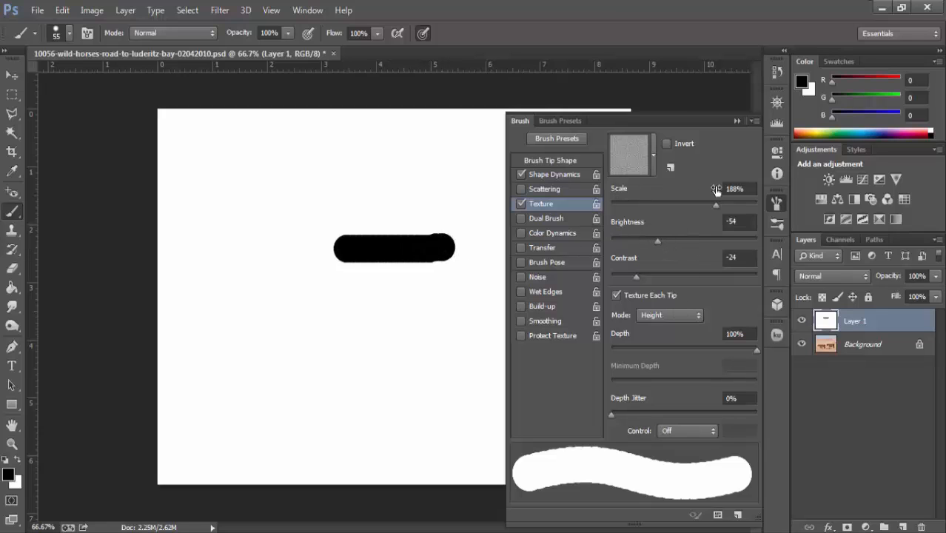
Set texture Scale to 167%, Brightness to 19 and Contrast to 44, and paint a second stroke below the first.
drag(716, 205, 711, 207)
drag(658, 238, 692, 230)
mouse_move(631, 279)
mouse_down()
mouse_move(626, 268)
mouse_move(702, 276)
mouse_up()
click(308, 302)
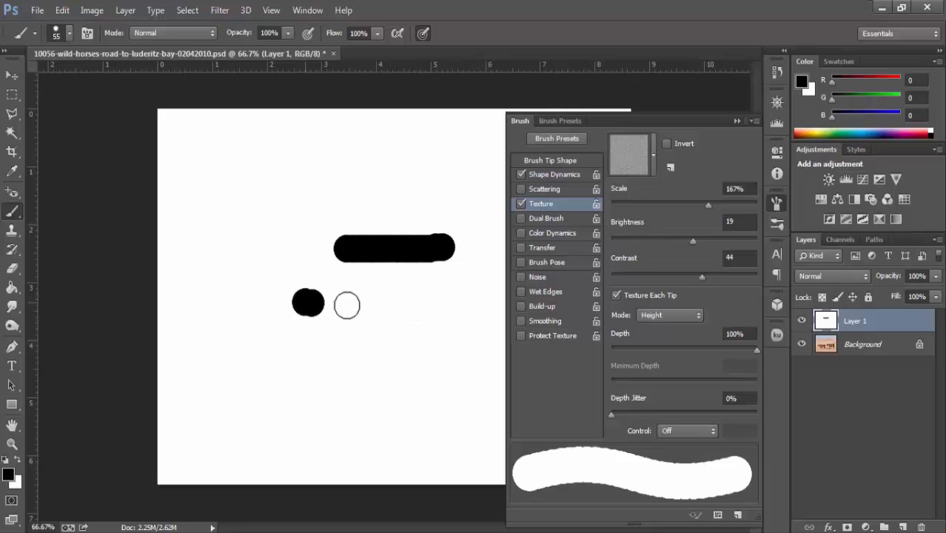
drag(347, 305, 481, 305)
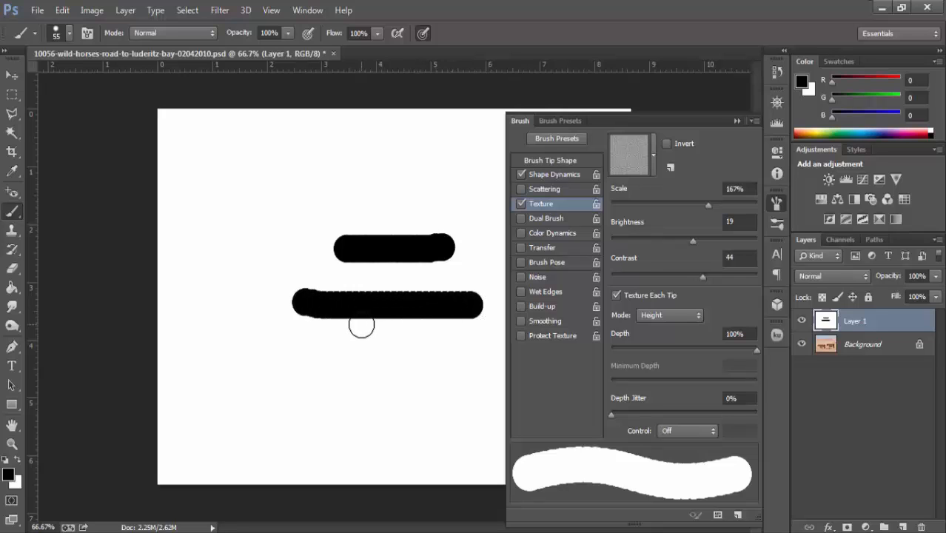
Set texture Contrast to -20 and paint a third horizontal stroke below the others, undoing and repainting it once.
key(ctrl+plus)
key(ctrl+plus)
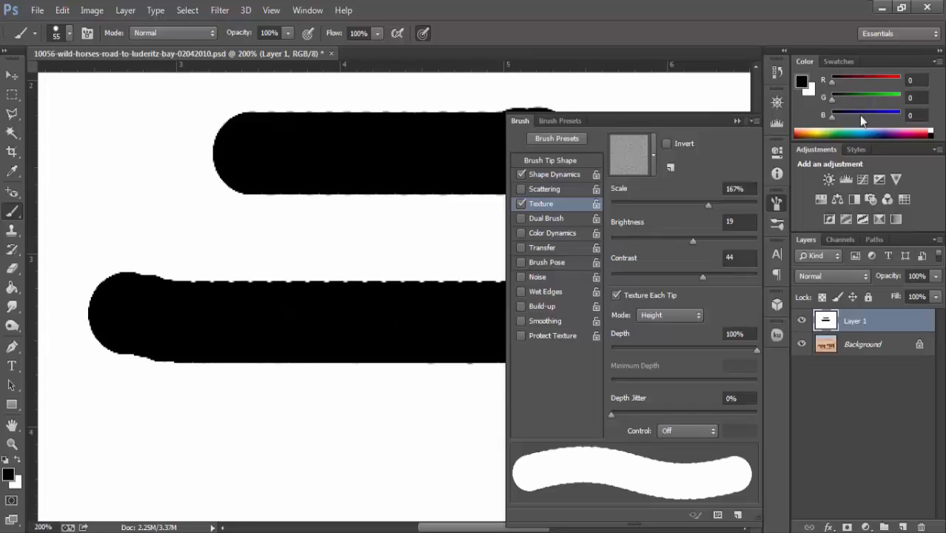
drag(696, 276, 640, 276)
drag(154, 429, 493, 436)
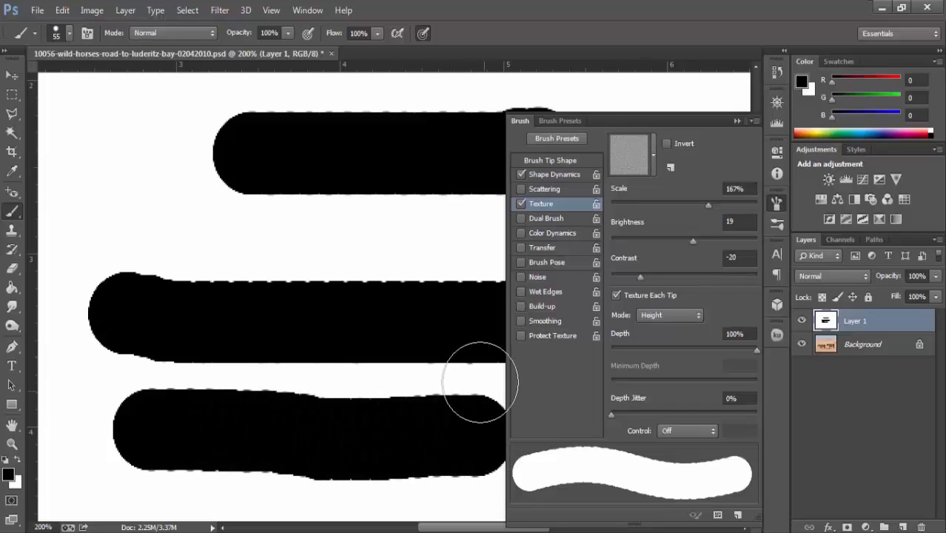
key(ctrl+z)
drag(147, 433, 538, 443)
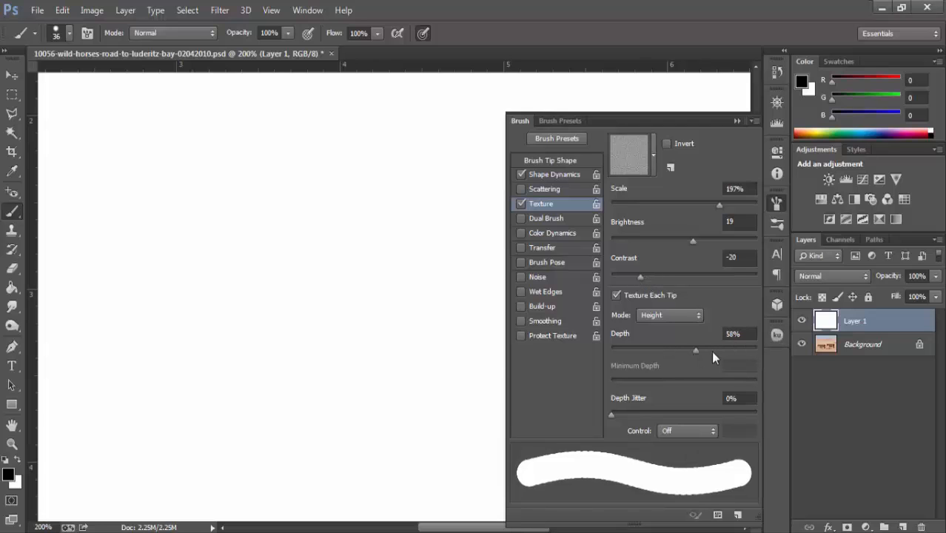
Set texture Depth to 9% and paint one horizontal stroke with the current grey pattern and another below it with the rainbow pattern.
drag(711, 351, 623, 349)
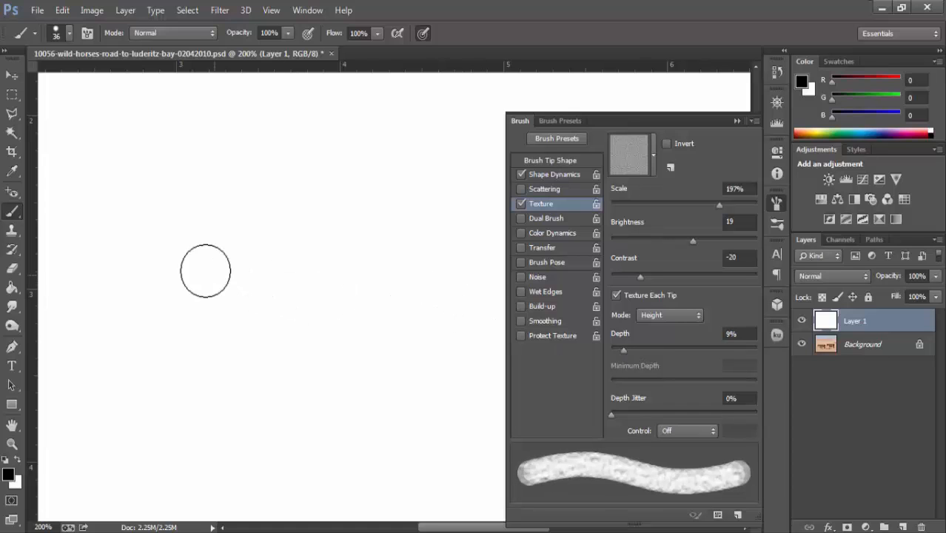
drag(201, 268, 411, 268)
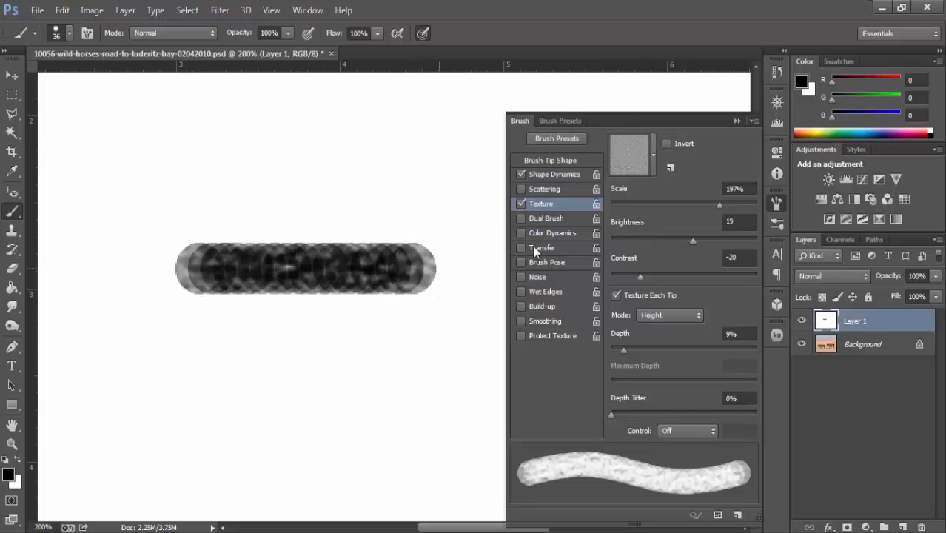
click(654, 157)
click(585, 200)
drag(197, 352, 409, 352)
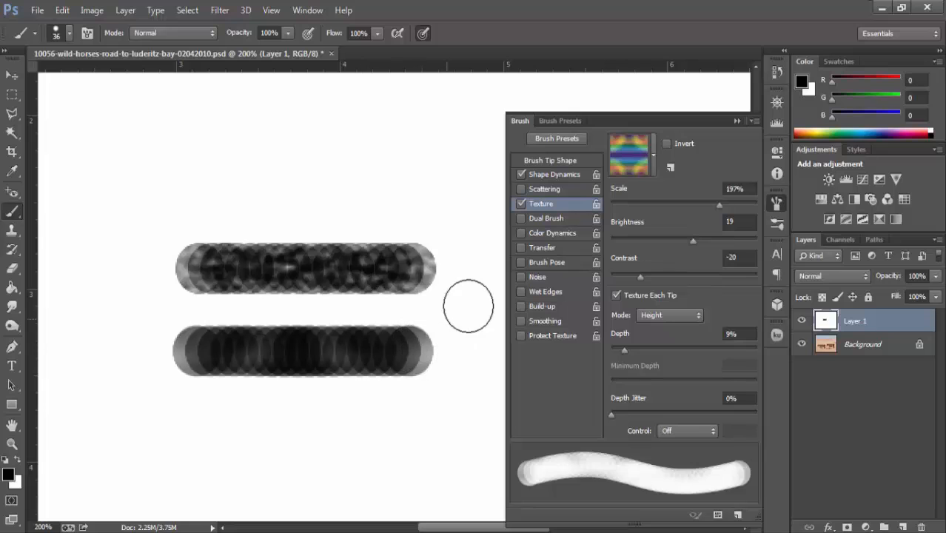
Switch the texture to the near-white pattern and paint a third horizontal stroke below the other two.
click(652, 160)
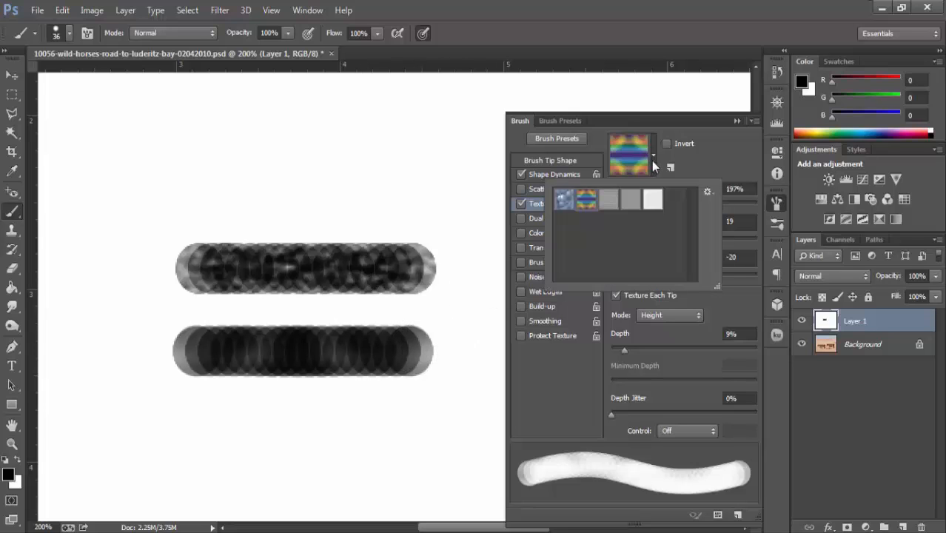
click(655, 201)
drag(194, 420, 432, 421)
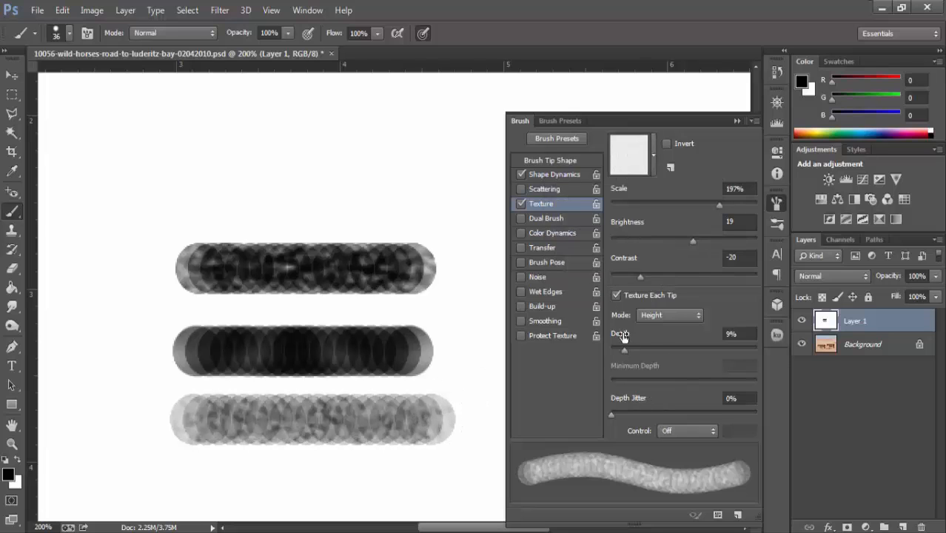
Set texture Depth to 100%, try Depth Jitter values up to 100%, and turn off Texture.
drag(622, 347, 807, 349)
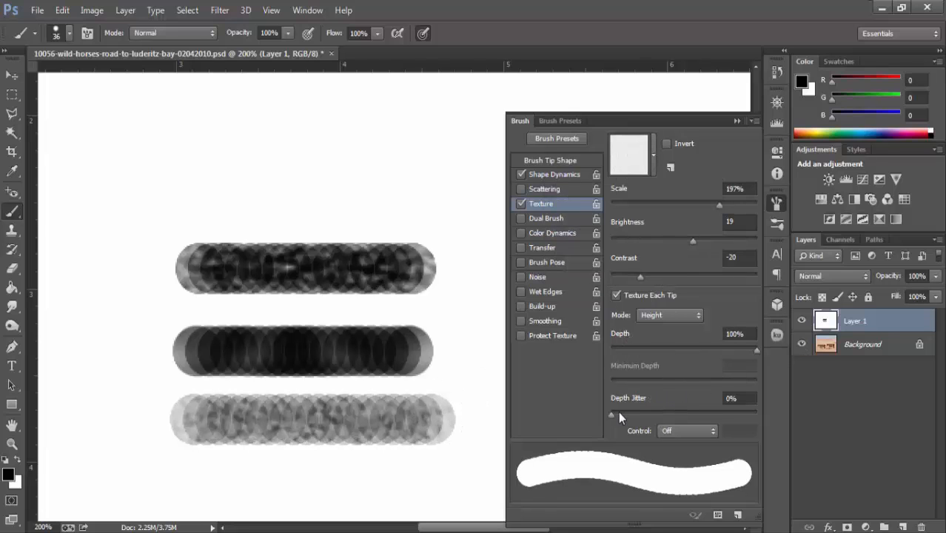
drag(610, 412, 730, 412)
mouse_move(755, 351)
mouse_down()
mouse_move(699, 353)
mouse_move(769, 360)
mouse_up()
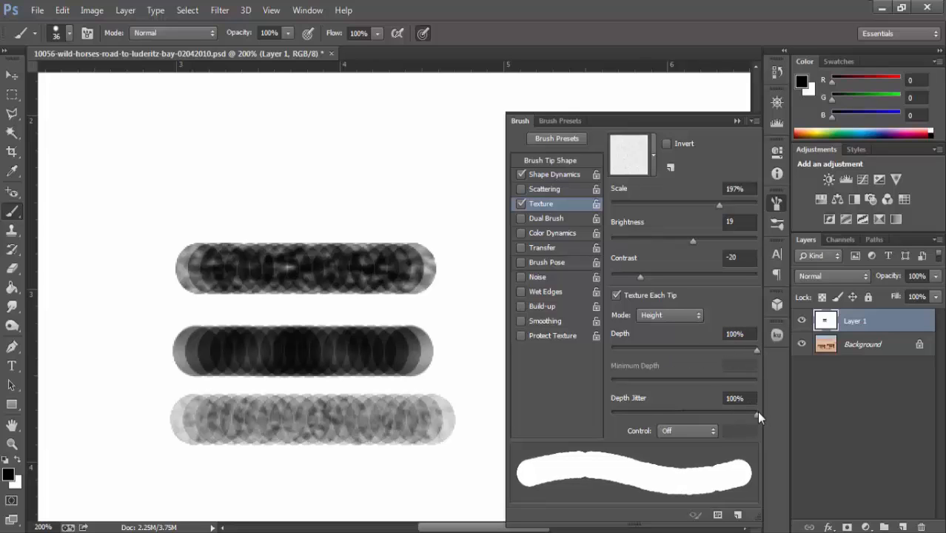
drag(758, 412, 661, 412)
drag(731, 348, 754, 350)
click(520, 205)
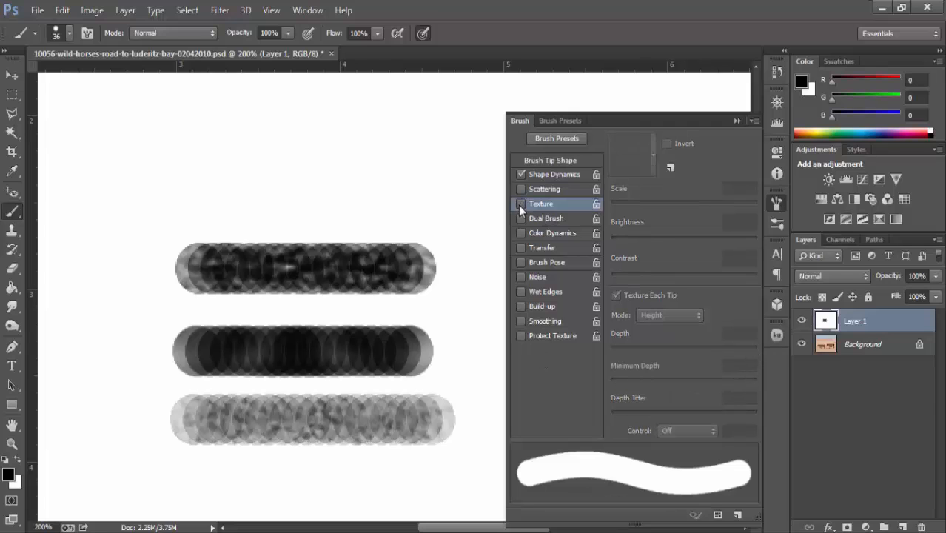
Enable Dual Brush and undo the three textured test strokes.
click(549, 219)
key(ctrl+alt+z)
key(ctrl+alt+z)
key(ctrl+alt+z)
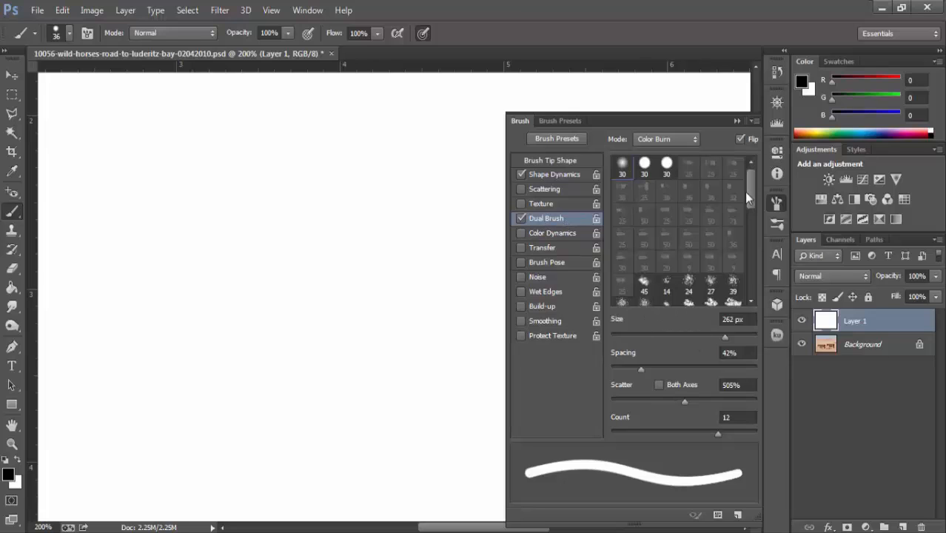
Look through the Dual Brush tips and set the dual tip's Size to 157 px.
mouse_move(750, 189)
mouse_down()
mouse_move(756, 183)
mouse_move(753, 258)
mouse_move(753, 176)
mouse_up()
mouse_move(725, 337)
mouse_down()
mouse_move(676, 337)
mouse_move(705, 336)
mouse_up()
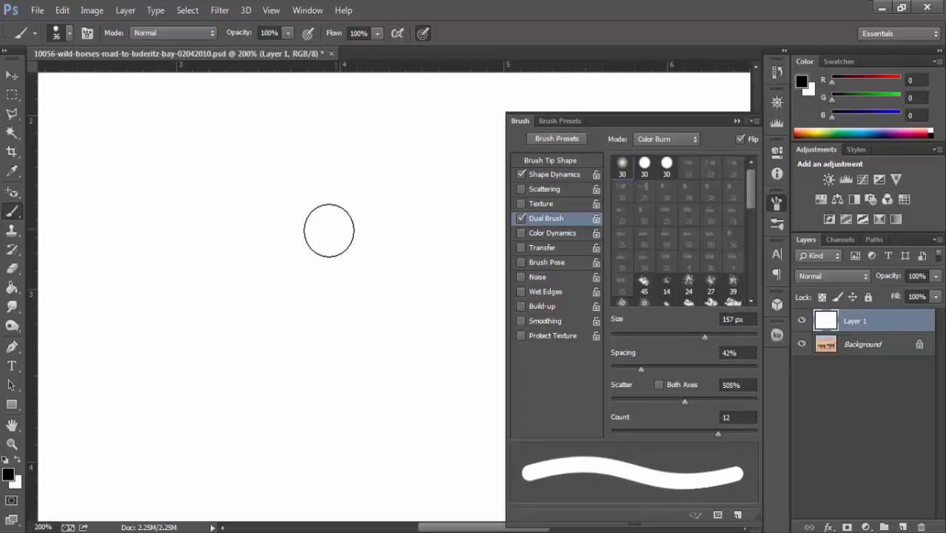
Paint Dual Brush test strokes on the canvas while raising the dual tip's Spacing to 101% and Count to 14.
mouse_move(327, 228)
mouse_down()
mouse_move(296, 200)
mouse_move(313, 250)
mouse_move(287, 185)
mouse_move(276, 259)
mouse_move(256, 246)
mouse_move(258, 199)
mouse_move(239, 211)
mouse_move(226, 260)
mouse_move(221, 237)
mouse_move(208, 243)
mouse_move(208, 190)
mouse_move(196, 181)
mouse_move(181, 237)
mouse_move(156, 252)
mouse_move(155, 163)
mouse_move(180, 135)
mouse_move(254, 157)
mouse_move(270, 148)
mouse_move(319, 189)
mouse_move(311, 252)
mouse_move(337, 268)
mouse_up()
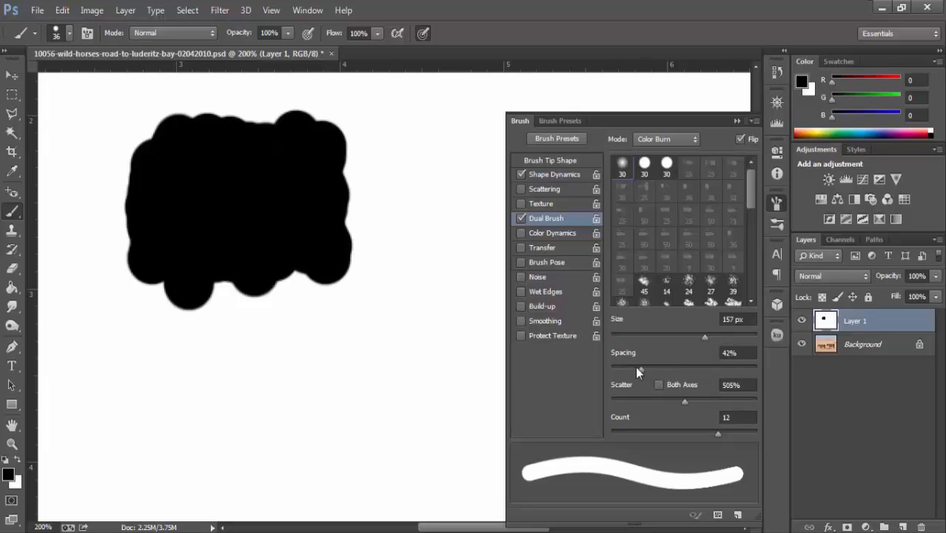
mouse_move(643, 368)
mouse_down()
mouse_move(693, 369)
mouse_move(685, 369)
mouse_up()
drag(213, 357, 489, 368)
mouse_move(404, 406)
mouse_down()
mouse_move(252, 405)
mouse_move(285, 417)
mouse_move(242, 404)
mouse_move(354, 454)
mouse_move(222, 422)
mouse_move(311, 468)
mouse_up()
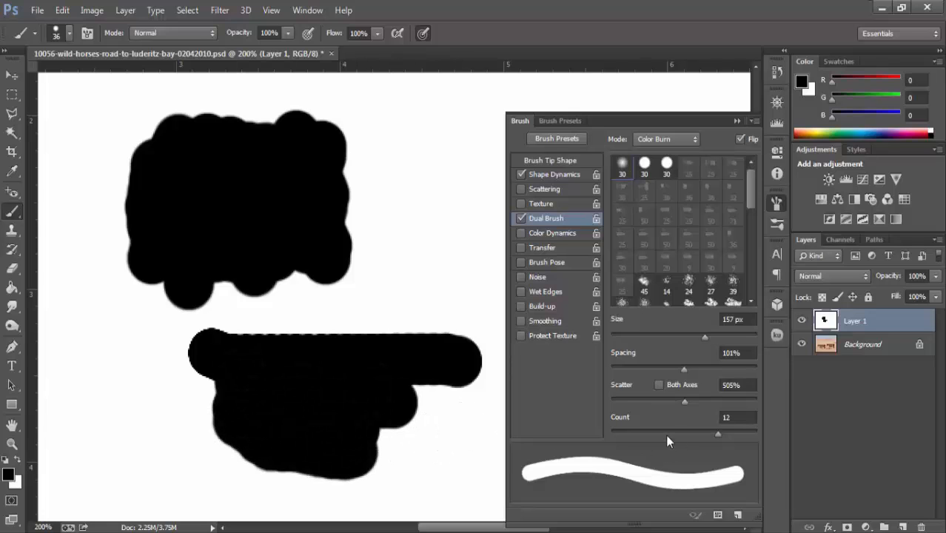
mouse_move(722, 432)
mouse_down()
mouse_move(687, 432)
mouse_move(756, 432)
mouse_move(741, 428)
mouse_up()
mouse_move(111, 393)
mouse_down()
mouse_move(198, 388)
mouse_move(198, 418)
mouse_move(96, 430)
mouse_move(252, 464)
mouse_move(295, 456)
mouse_up()
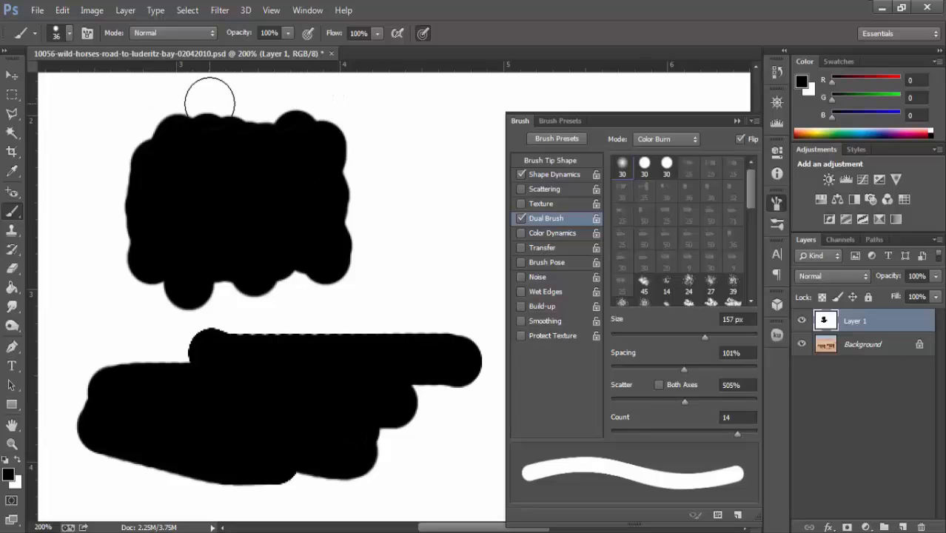
Undo all the black Dual Brush test strokes.
key(ctrl+alt+z)
key(ctrl+alt+z)
key(ctrl+alt+z)
key(ctrl+alt+z)
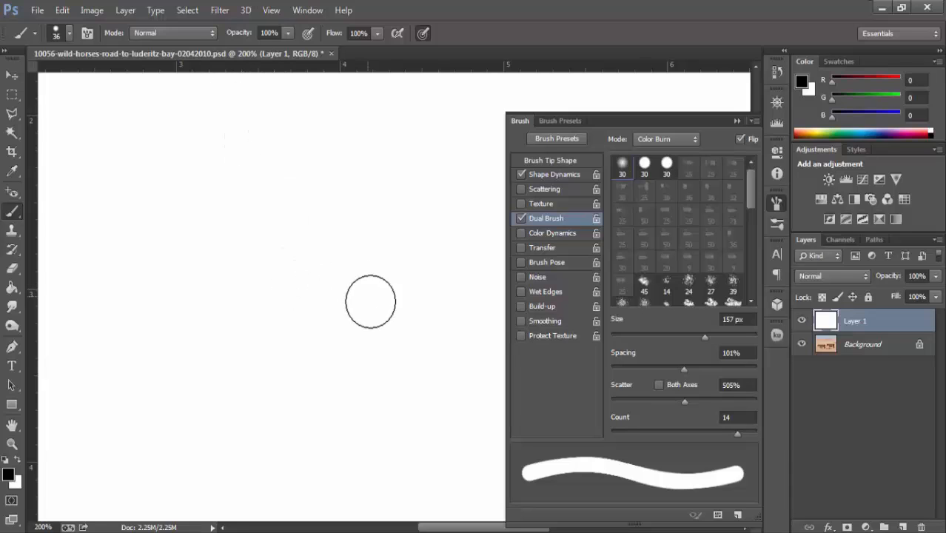
Replace Dual Brush with Color Dynamics and set Foreground/Background Jitter to 45%.
click(561, 235)
click(522, 218)
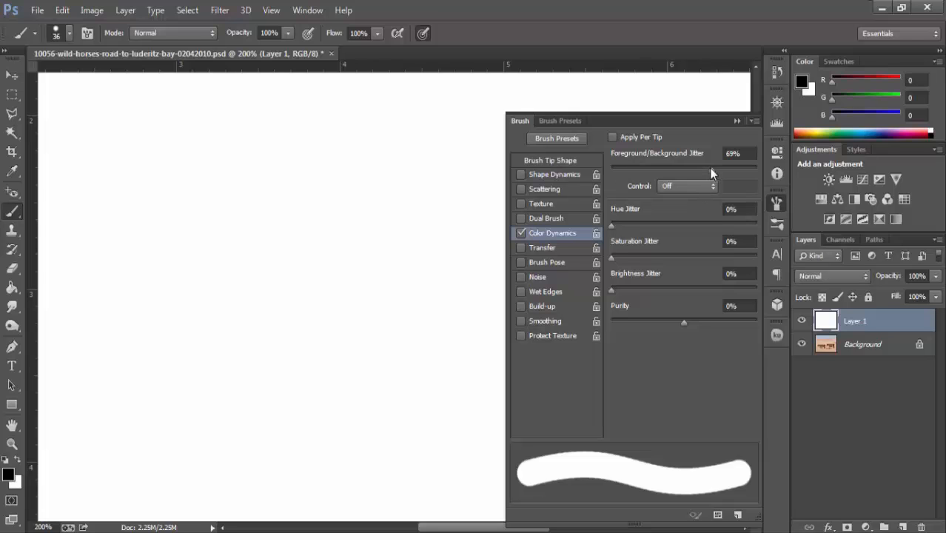
drag(715, 168, 694, 171)
mouse_move(691, 171)
mouse_down()
mouse_move(665, 172)
mouse_move(677, 171)
mouse_up()
Set the foreground color to pink (R 255, G 37, B 119) and paint overlapping test strokes.
click(9, 477)
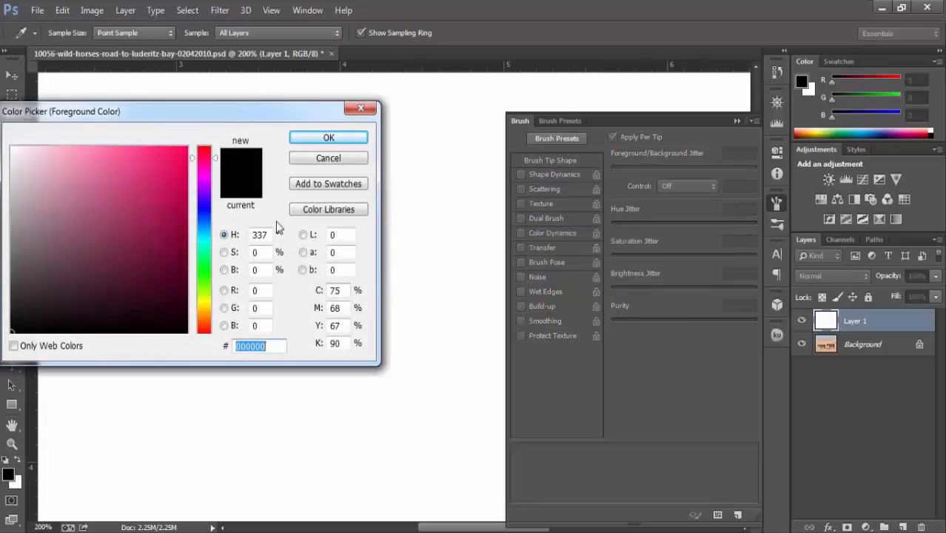
click(161, 147)
click(326, 139)
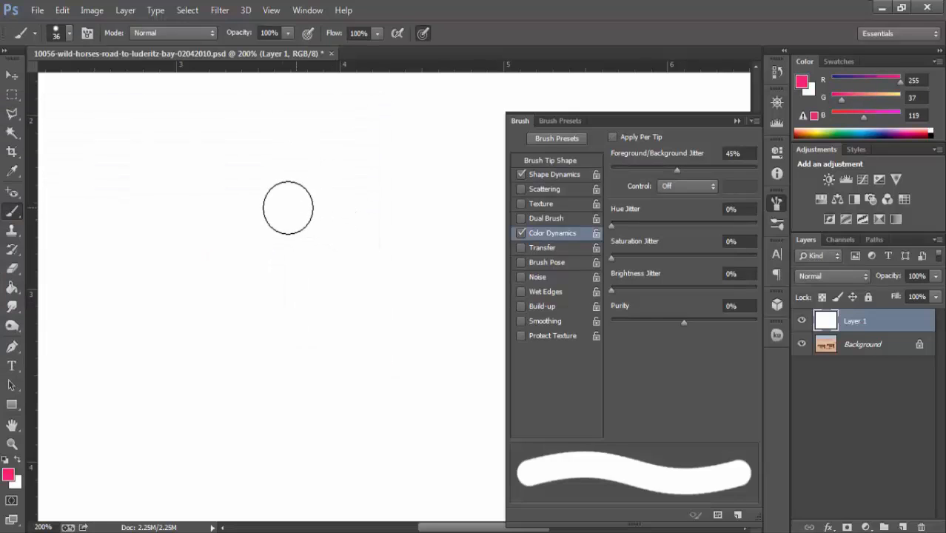
mouse_move(296, 217)
mouse_down()
mouse_move(261, 192)
mouse_move(332, 224)
mouse_move(223, 190)
mouse_move(354, 233)
mouse_move(233, 175)
mouse_move(360, 219)
mouse_move(401, 196)
mouse_move(337, 133)
mouse_move(418, 175)
mouse_move(313, 131)
mouse_move(408, 159)
mouse_move(382, 198)
mouse_move(463, 246)
mouse_move(384, 255)
mouse_move(474, 230)
mouse_up()
mouse_move(458, 186)
mouse_down()
mouse_move(503, 233)
mouse_move(391, 218)
mouse_move(371, 234)
mouse_move(362, 198)
mouse_move(467, 238)
mouse_move(436, 190)
mouse_up()
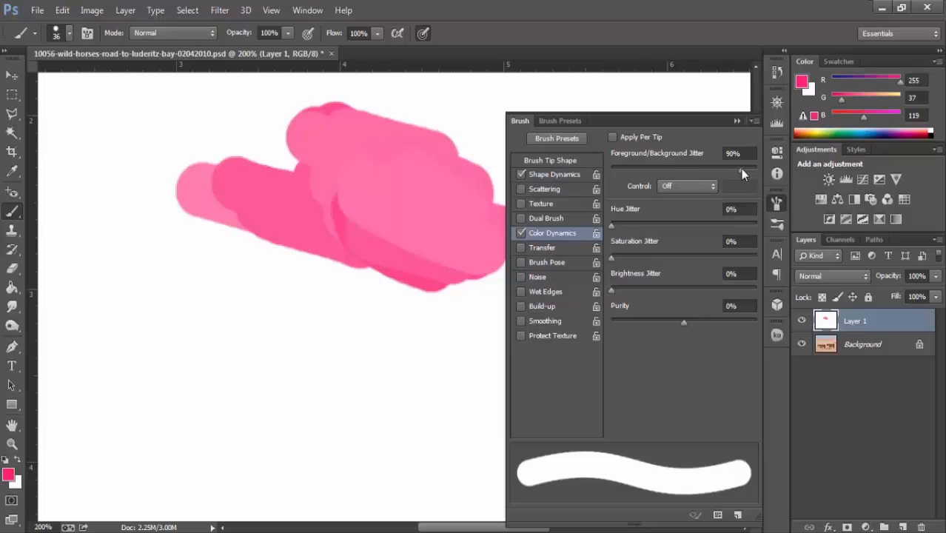
Paint over the pink strokes with Foreground/Background Jitter at 92%, and again with it at 9%.
drag(743, 168, 745, 168)
mouse_move(327, 169)
mouse_down()
mouse_move(434, 212)
mouse_move(379, 180)
mouse_move(433, 216)
mouse_move(379, 189)
mouse_move(334, 181)
mouse_move(404, 206)
mouse_move(321, 183)
mouse_move(359, 195)
mouse_up()
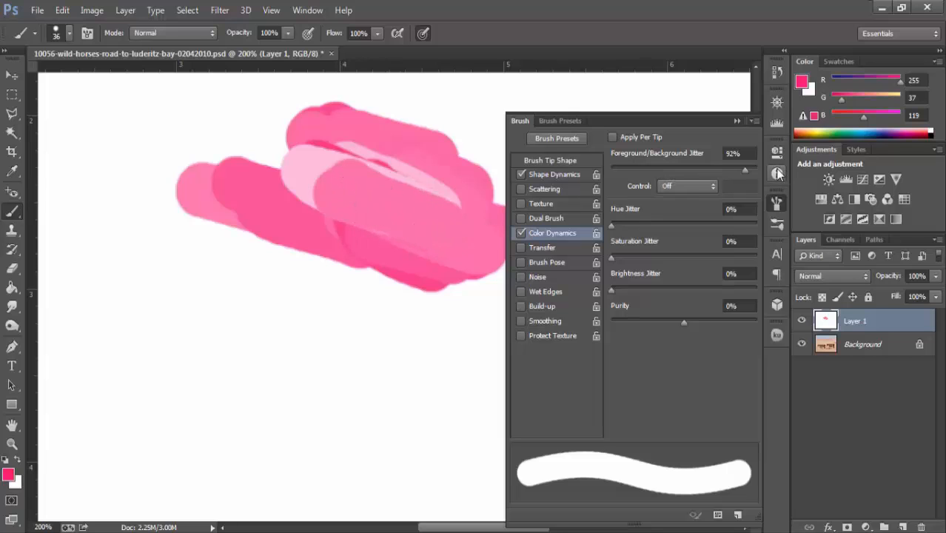
drag(635, 164, 623, 164)
mouse_move(320, 190)
mouse_down()
mouse_move(417, 243)
mouse_move(383, 201)
mouse_move(322, 185)
mouse_move(402, 206)
mouse_move(288, 168)
mouse_move(397, 213)
mouse_move(352, 236)
mouse_move(433, 226)
mouse_up()
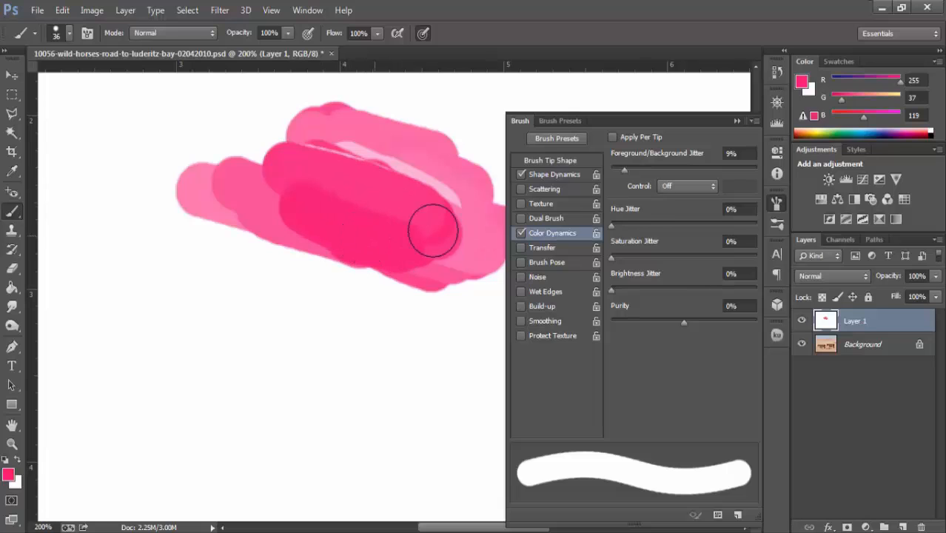
Set Foreground/Background Jitter to 51% and paint more strokes over and below the existing pink ones.
drag(623, 170, 684, 170)
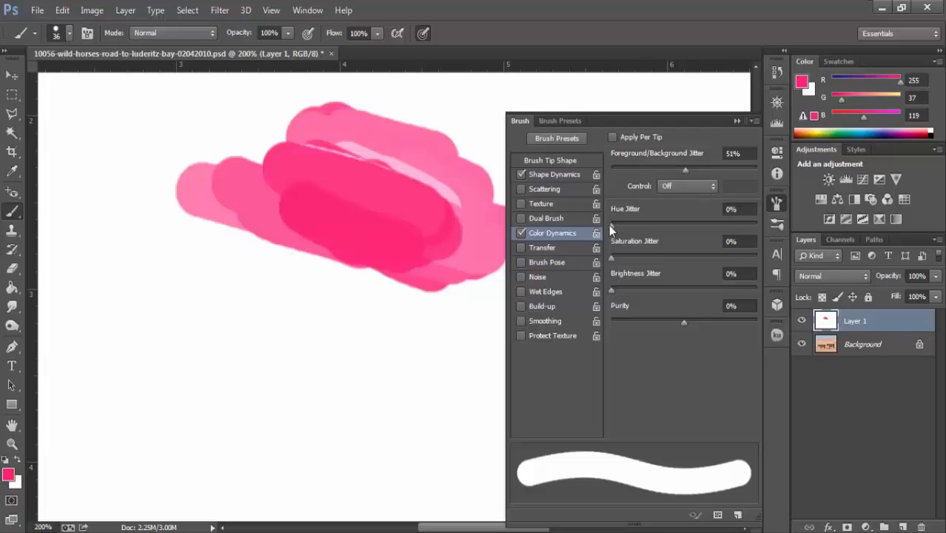
mouse_move(612, 225)
mouse_down()
mouse_move(645, 224)
mouse_move(612, 226)
mouse_up()
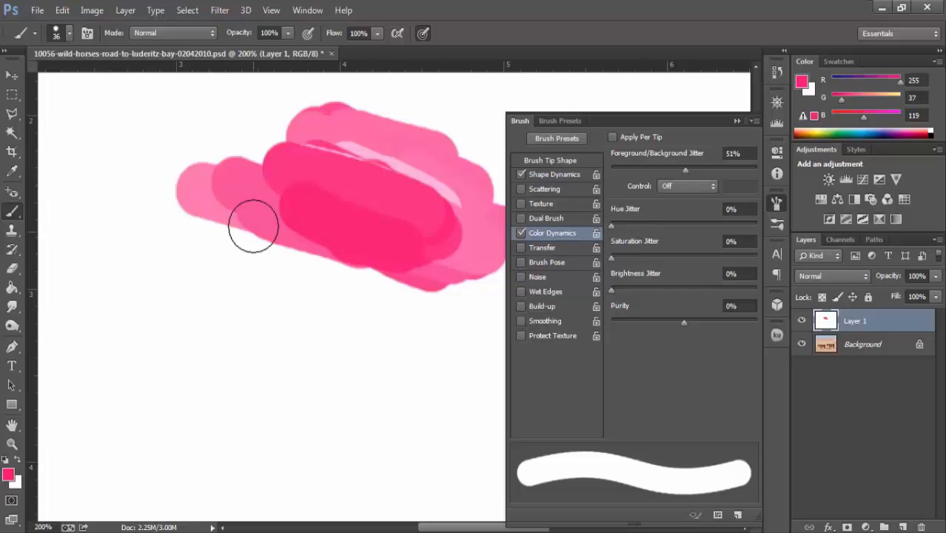
mouse_move(250, 225)
mouse_down()
mouse_move(357, 282)
mouse_move(277, 235)
mouse_move(215, 215)
mouse_up()
click(252, 300)
mouse_move(343, 341)
mouse_down()
mouse_move(221, 322)
mouse_move(251, 287)
mouse_move(320, 324)
mouse_move(277, 310)
mouse_move(346, 311)
mouse_up()
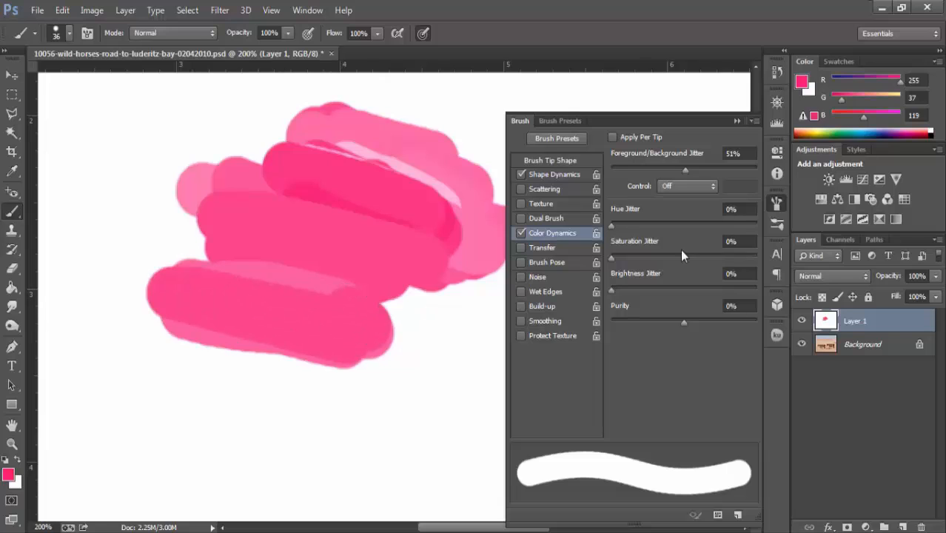
Try Saturation Jitter, turn off Color Dynamics, and enable Transfer with Opacity Jitter at 90%.
drag(612, 259, 625, 257)
click(522, 234)
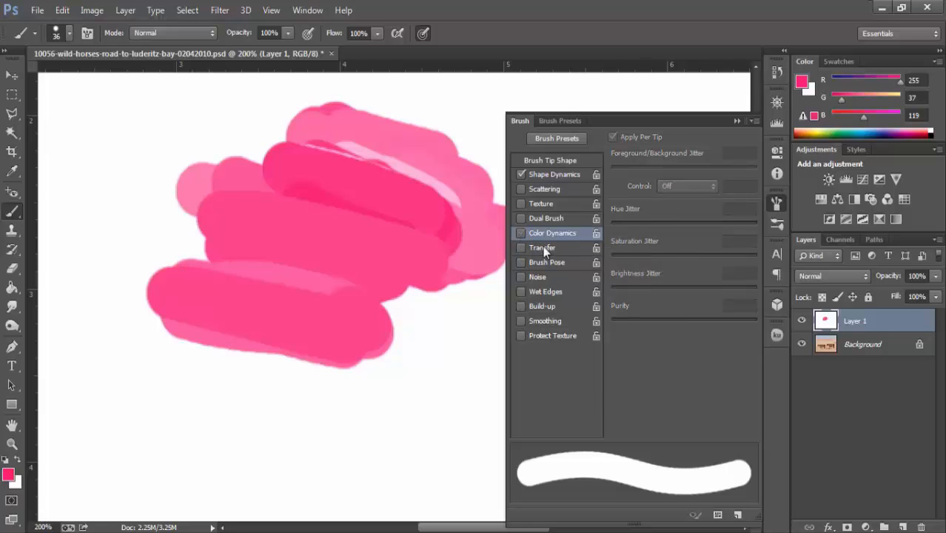
click(555, 251)
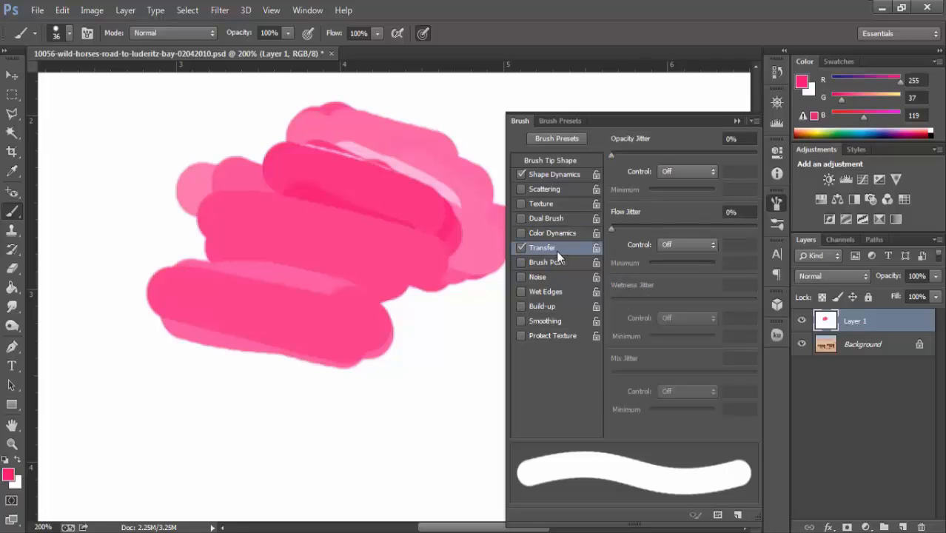
mouse_move(618, 156)
mouse_down()
mouse_move(752, 158)
mouse_move(743, 158)
mouse_up()
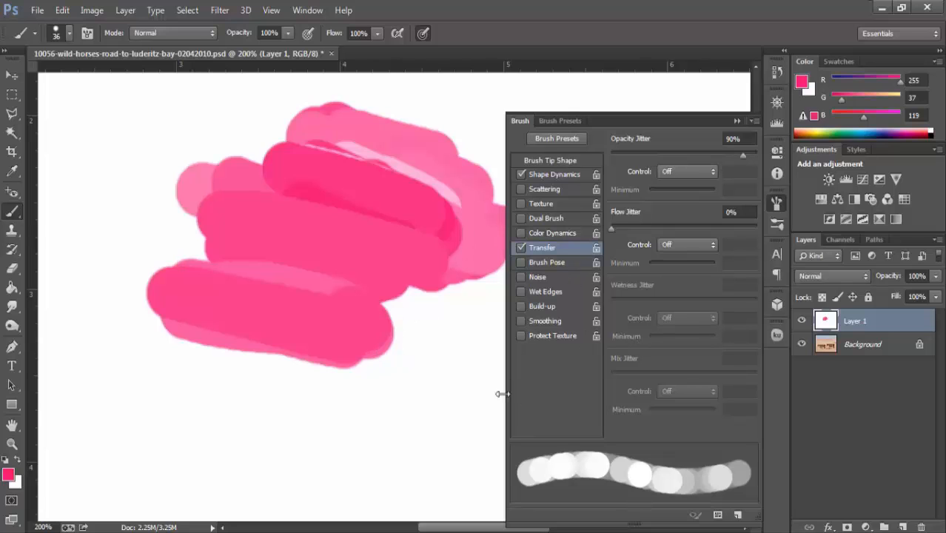
Paint two horizontal opacity-jittered strokes below the pink patch.
click(131, 420)
shift+click(425, 417)
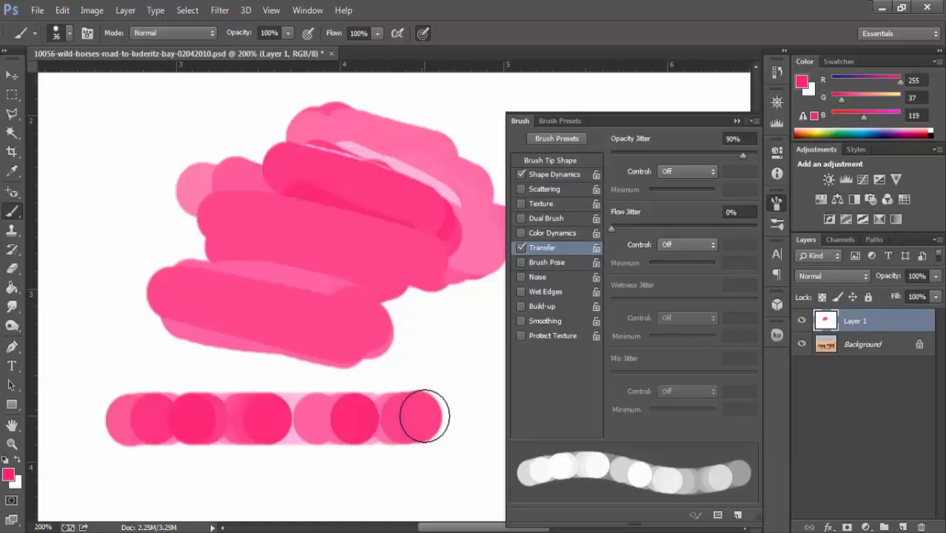
click(113, 481)
shift+click(365, 476)
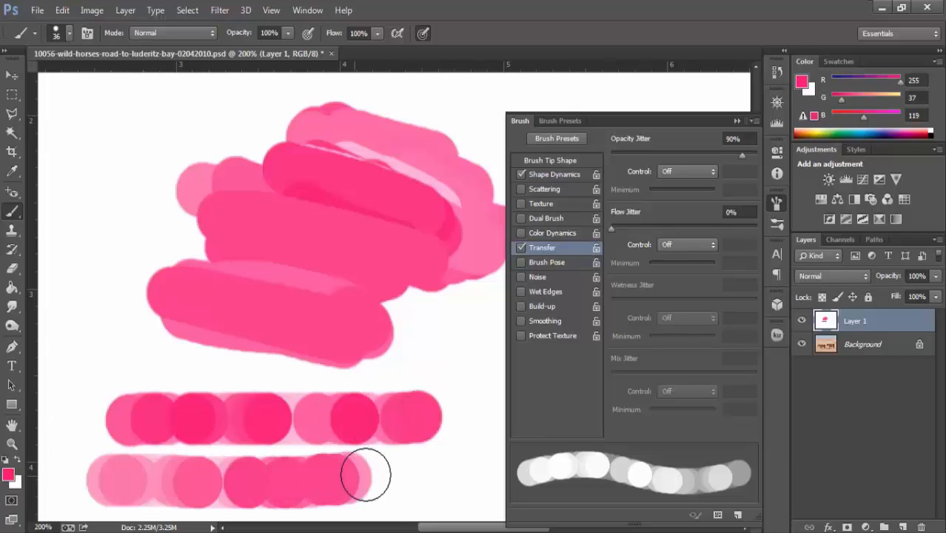
drag(365, 476, 446, 478)
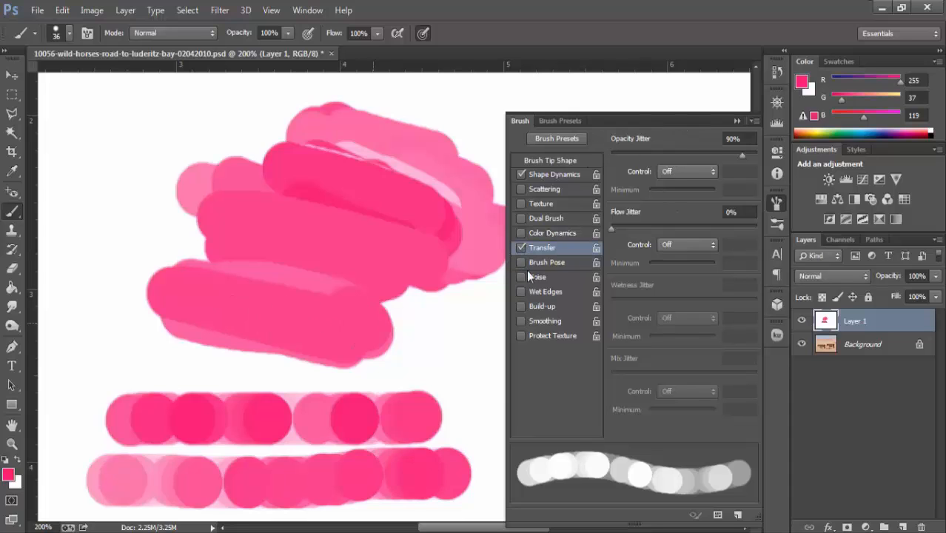
Turn off Transfer and check the Brush Pose options, leaving Brush Pose off.
click(521, 249)
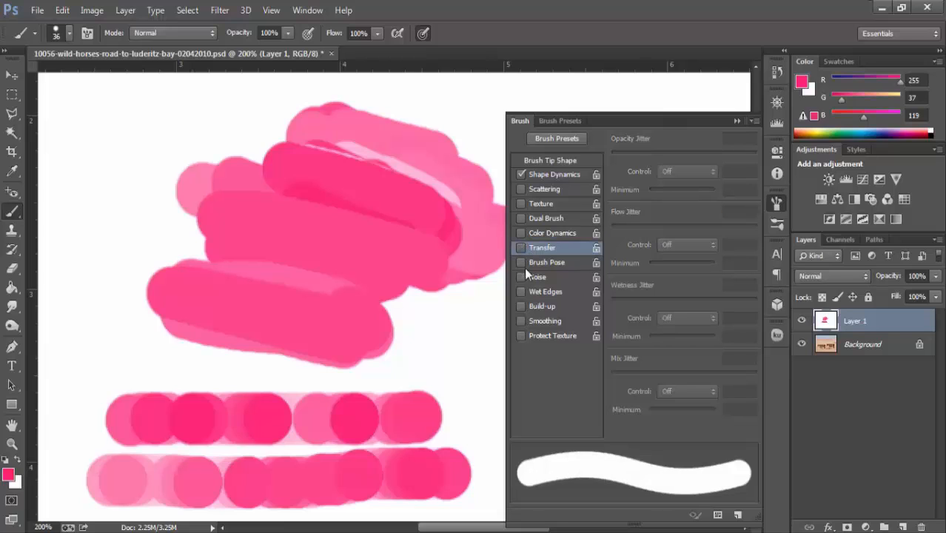
click(549, 262)
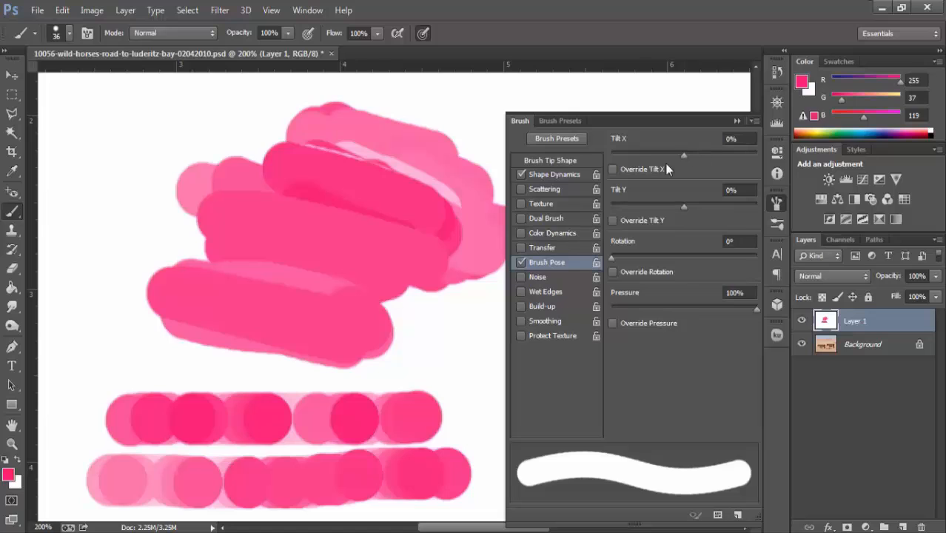
click(522, 262)
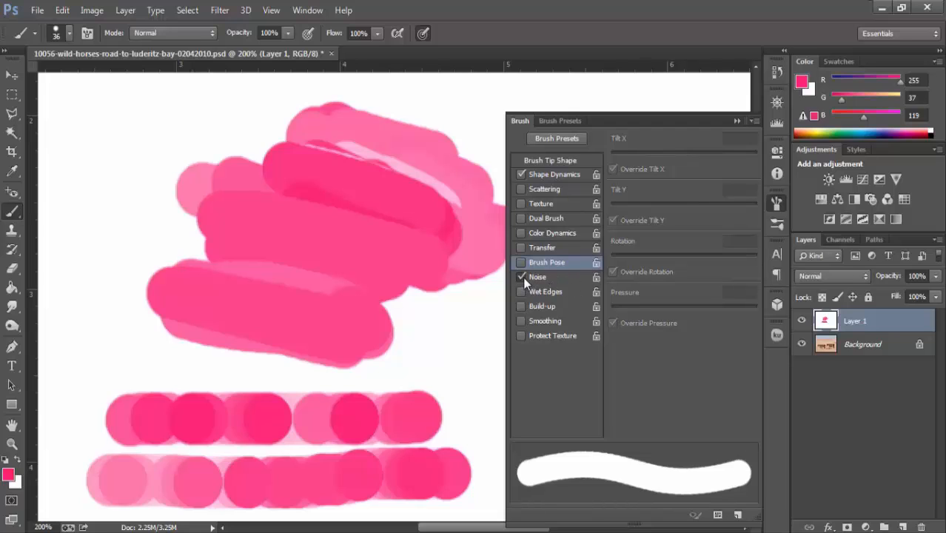
Enable Noise and Smoothing and paint two test strokes beside and above the pink patch.
click(522, 321)
mouse_move(118, 210)
mouse_down()
mouse_move(127, 159)
mouse_move(117, 163)
mouse_move(95, 244)
mouse_up()
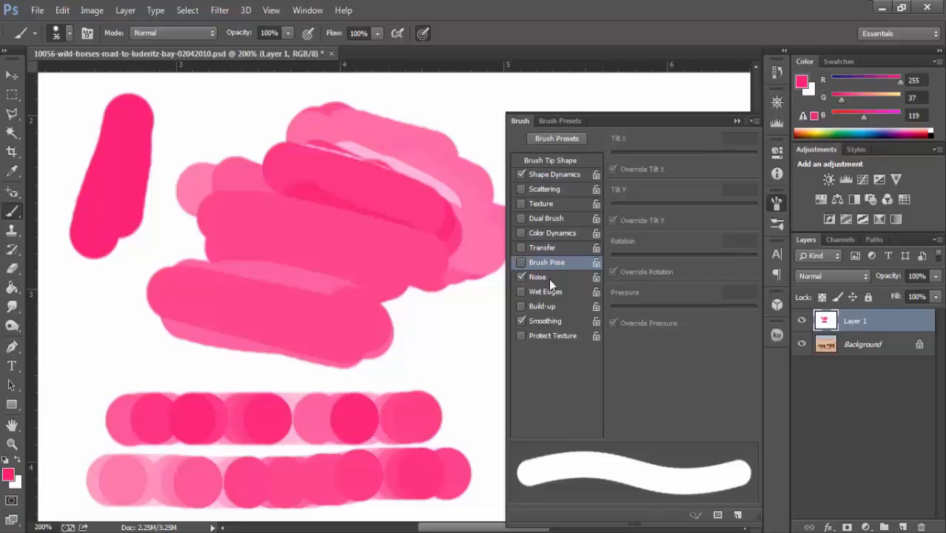
mouse_move(182, 111)
mouse_down()
mouse_move(246, 108)
mouse_move(186, 127)
mouse_up()
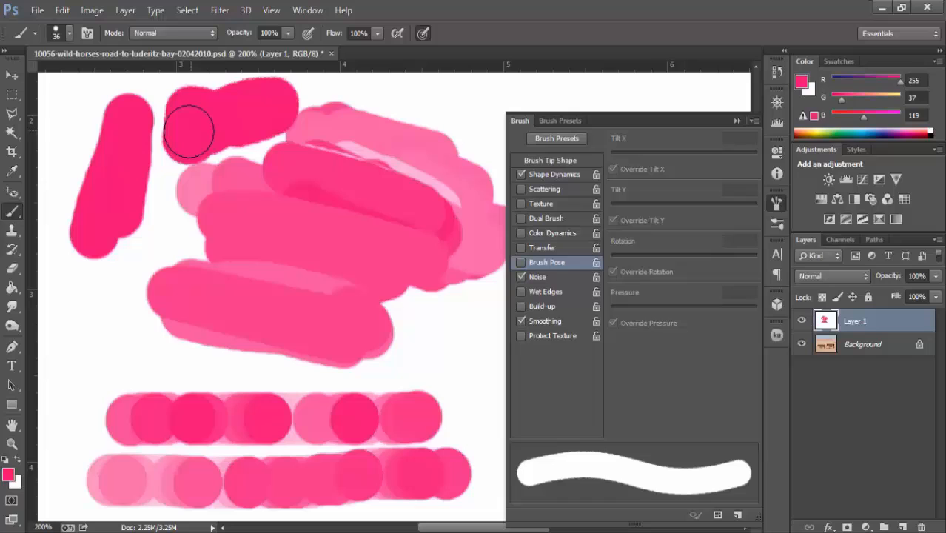
Paint one dab with Noise on and a second dab next to it with Noise off.
click(481, 100)
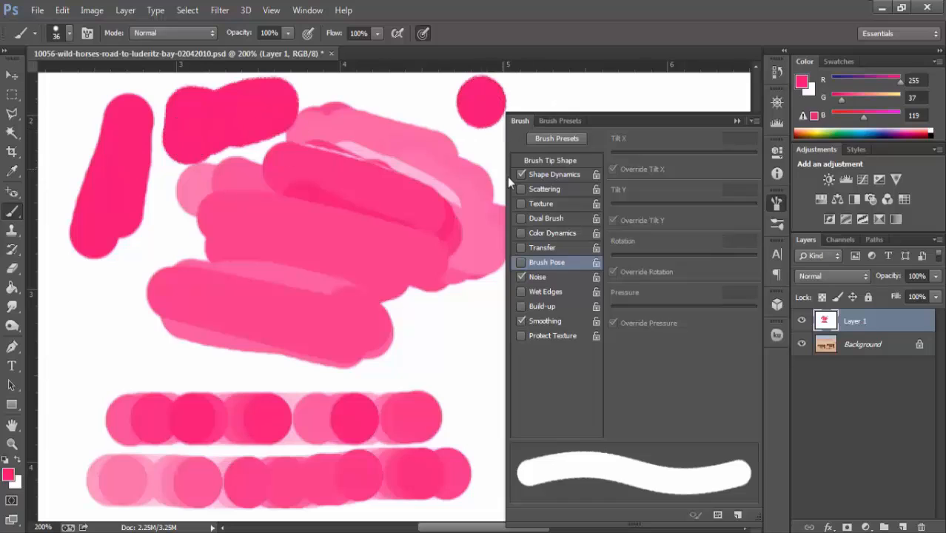
click(522, 276)
click(543, 96)
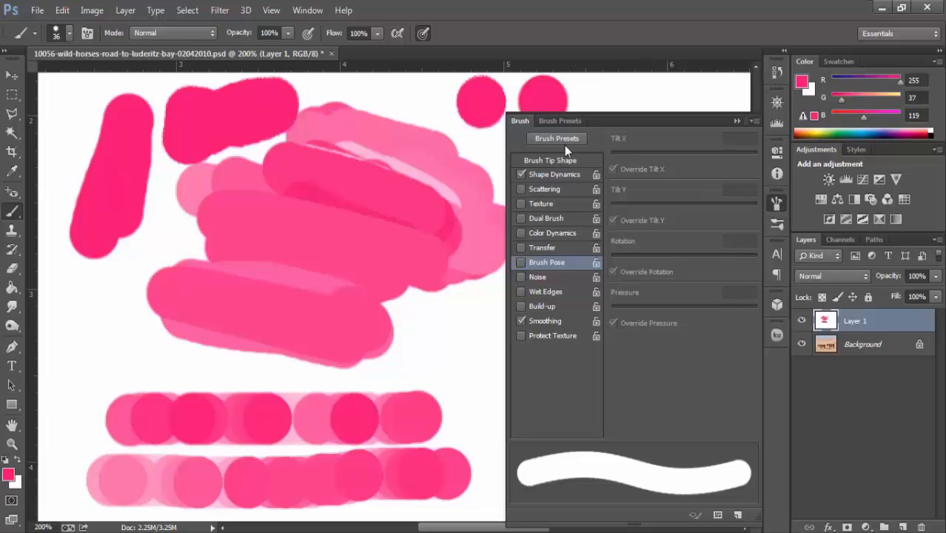
Compare the edges of the two dabs at 300% zoom with the brush settings hidden.
click(737, 121)
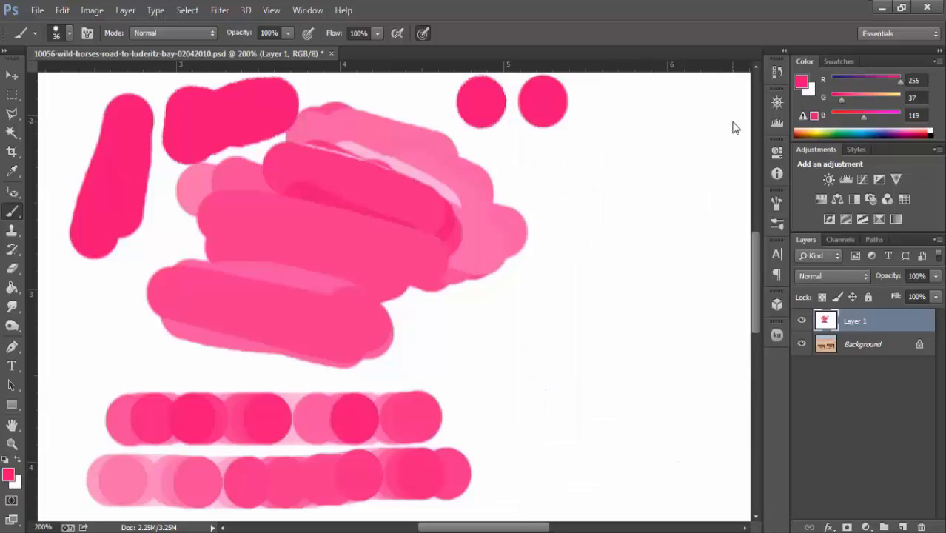
scroll(631, 124, up, 1)
key(ctrl+plus)
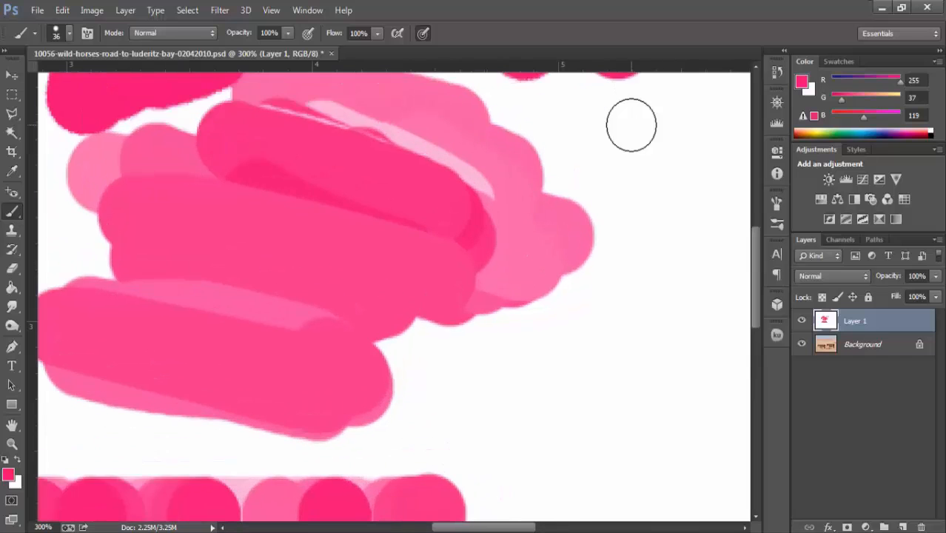
scroll(632, 122, up, 2)
scroll(623, 192, up, 4)
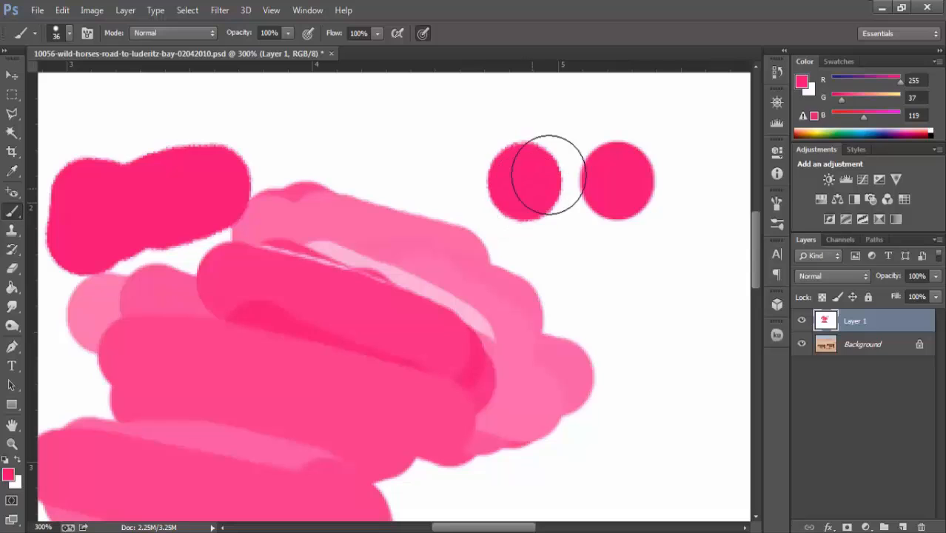
Look at the brush entries in the history and the Smoothing option in the brush settings.
click(777, 72)
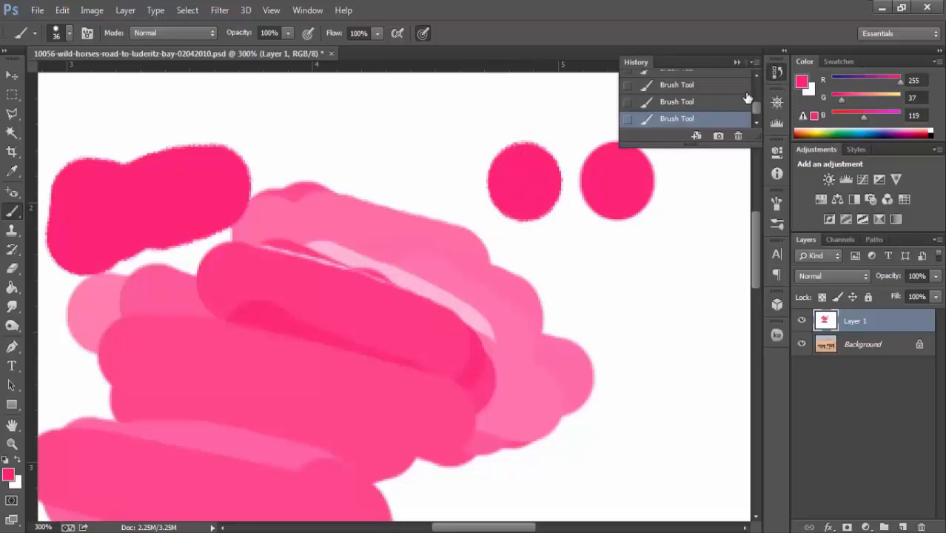
click(777, 77)
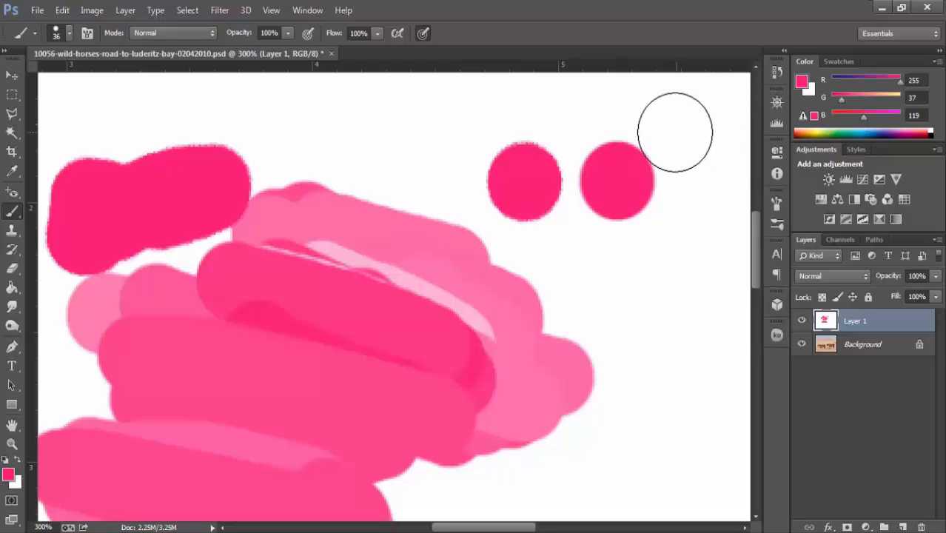
key(F5)
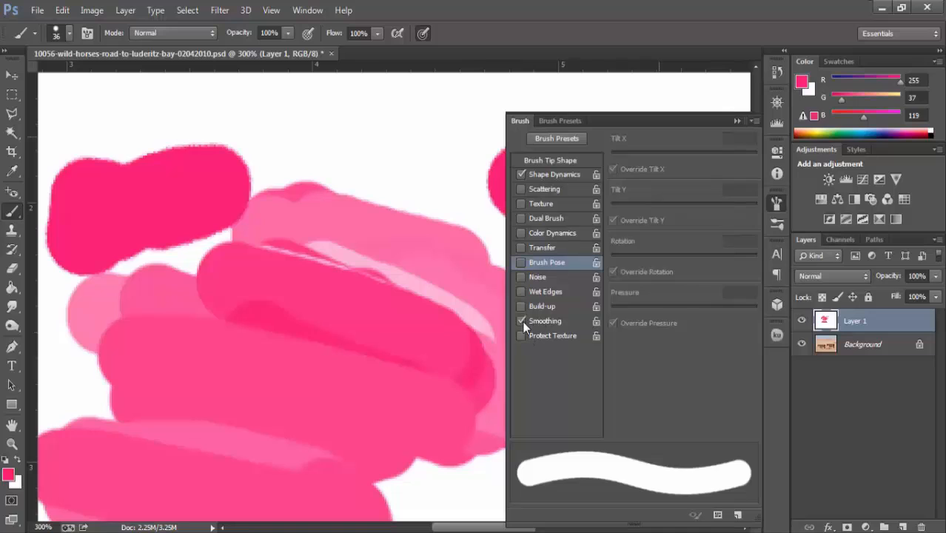
click(737, 120)
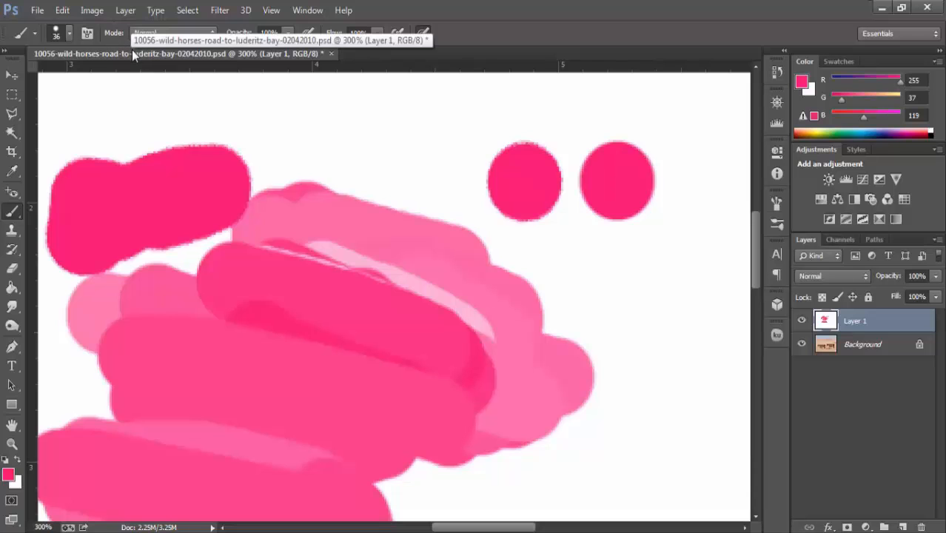
Zoom out to 66.67% and compare the blending modes offered for the brush with those offered for the layer.
key(ctrl+minus)
key(ctrl+minus)
key(ctrl+minus)
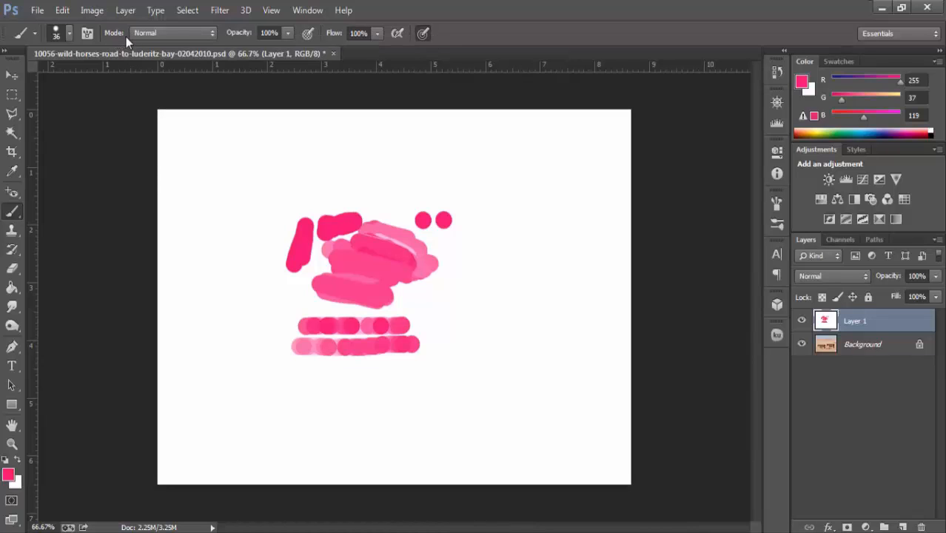
click(142, 34)
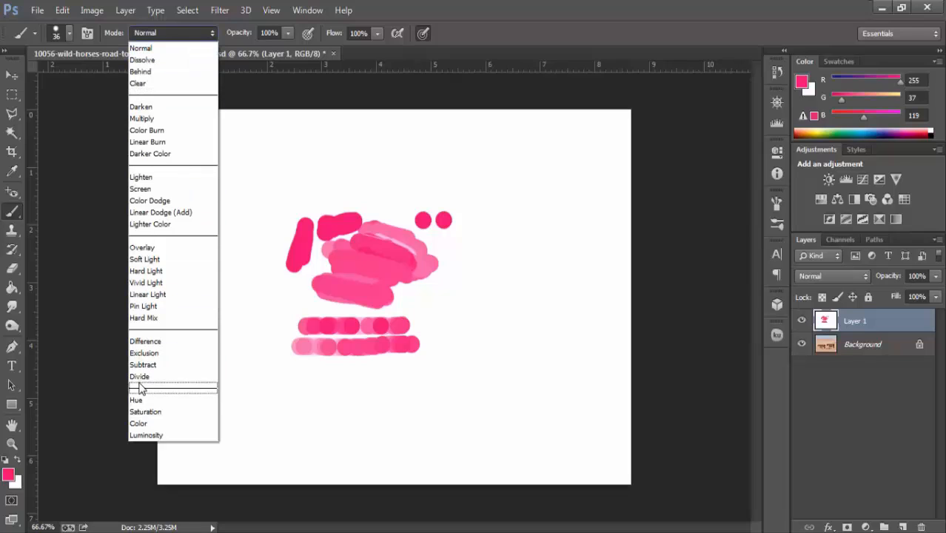
click(178, 33)
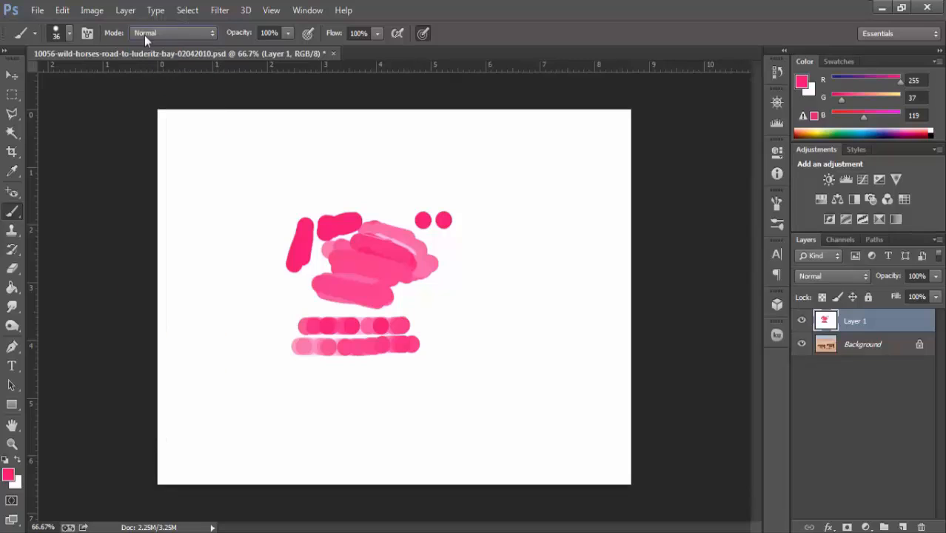
click(826, 276)
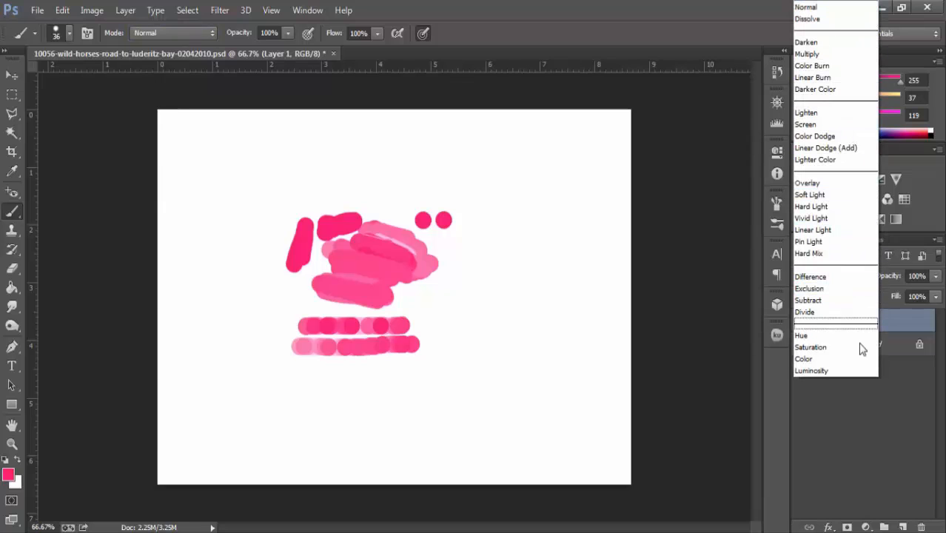
click(159, 29)
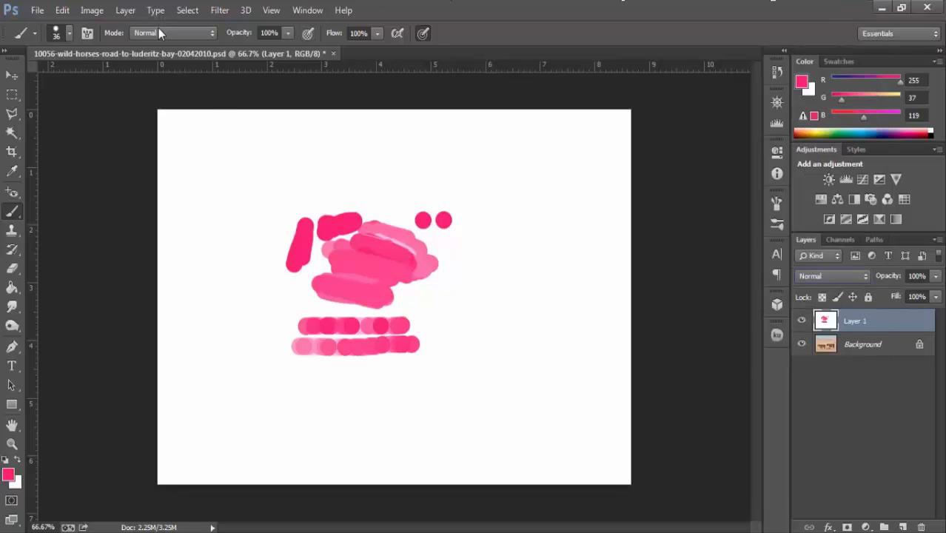
click(159, 29)
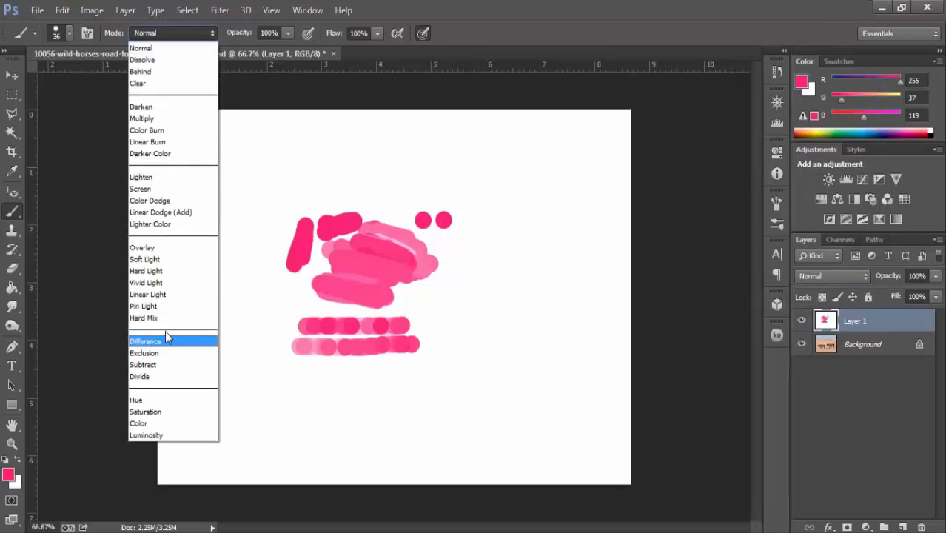
click(165, 48)
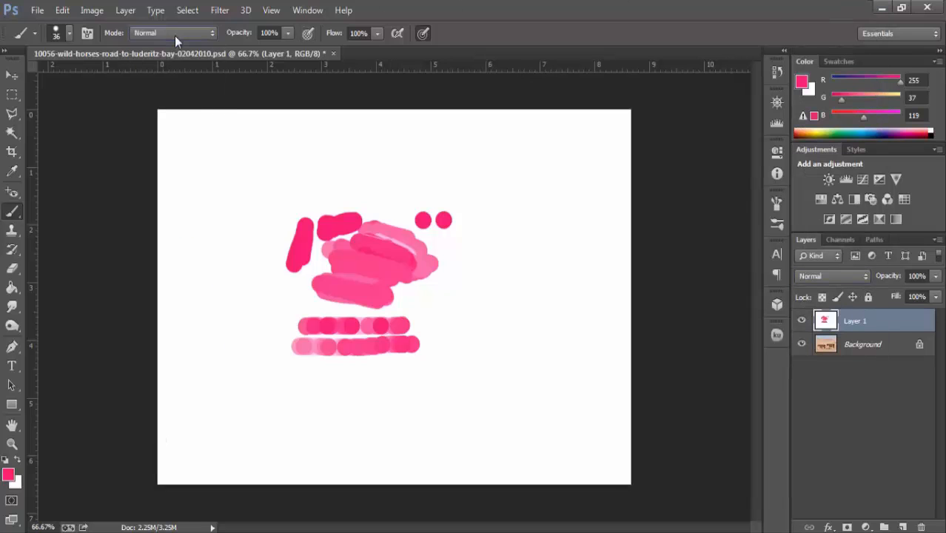
Close the test-stroke document without saving and open the car image 0.jpg from the Desktop folder.
click(333, 54)
click(511, 218)
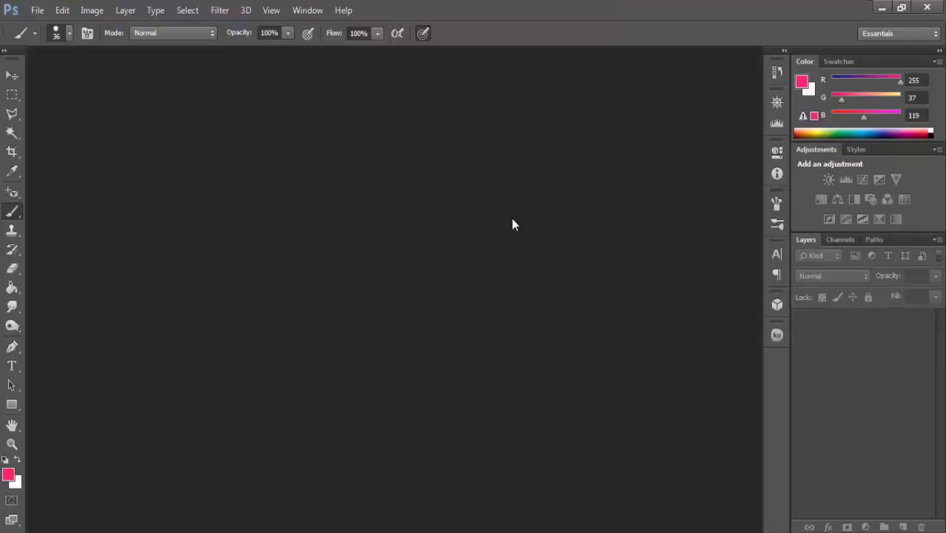
double_click(172, 173)
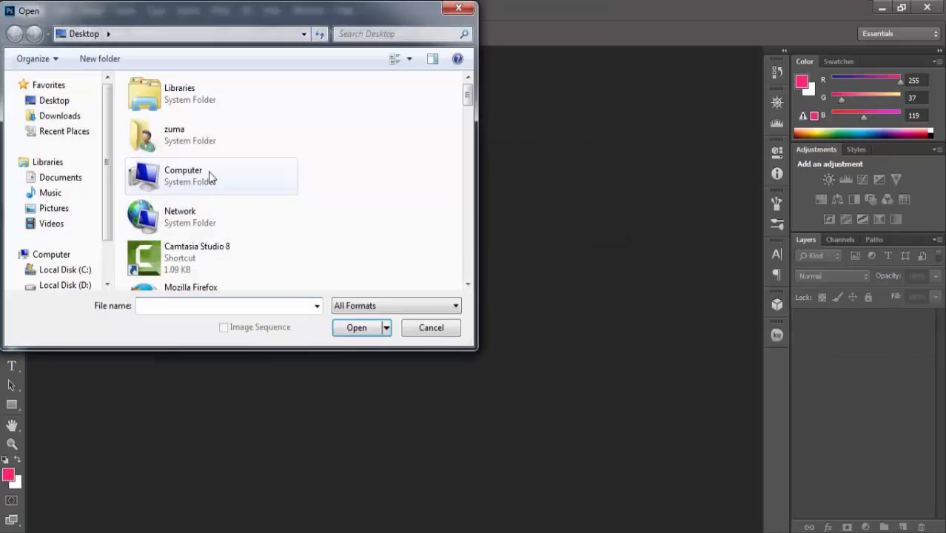
drag(468, 97, 469, 130)
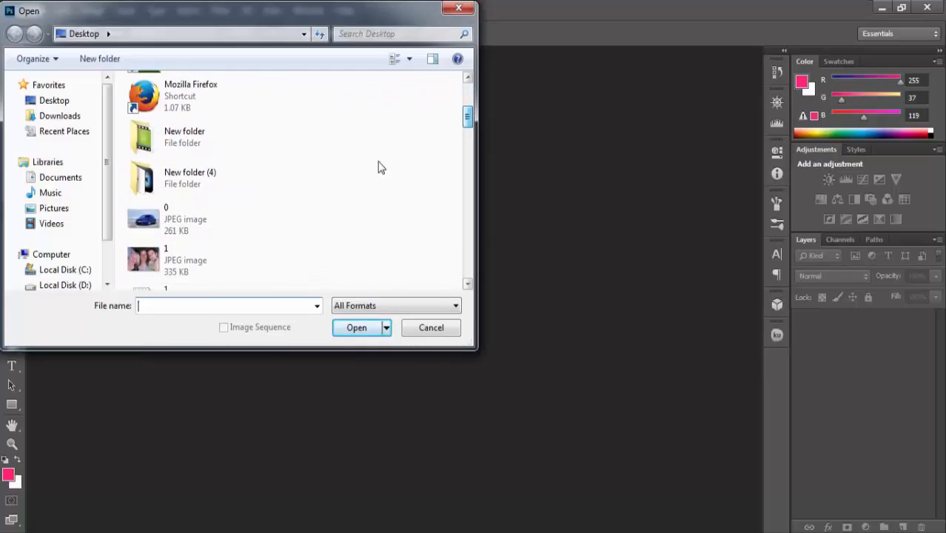
double_click(213, 213)
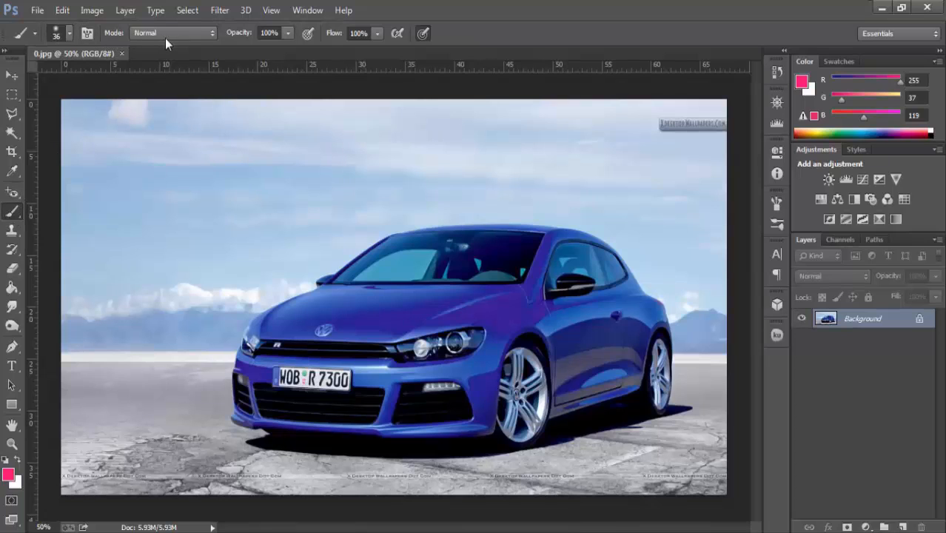
Test pink strokes on the car's hood in Normal mode and in Dissolve mode, undoing the paint after each test.
mouse_move(344, 303)
mouse_down()
mouse_move(291, 352)
mouse_move(326, 296)
mouse_move(272, 342)
mouse_move(257, 340)
mouse_move(314, 299)
mouse_move(267, 323)
mouse_move(300, 301)
mouse_move(266, 319)
mouse_move(261, 310)
mouse_move(319, 300)
mouse_move(345, 270)
mouse_up()
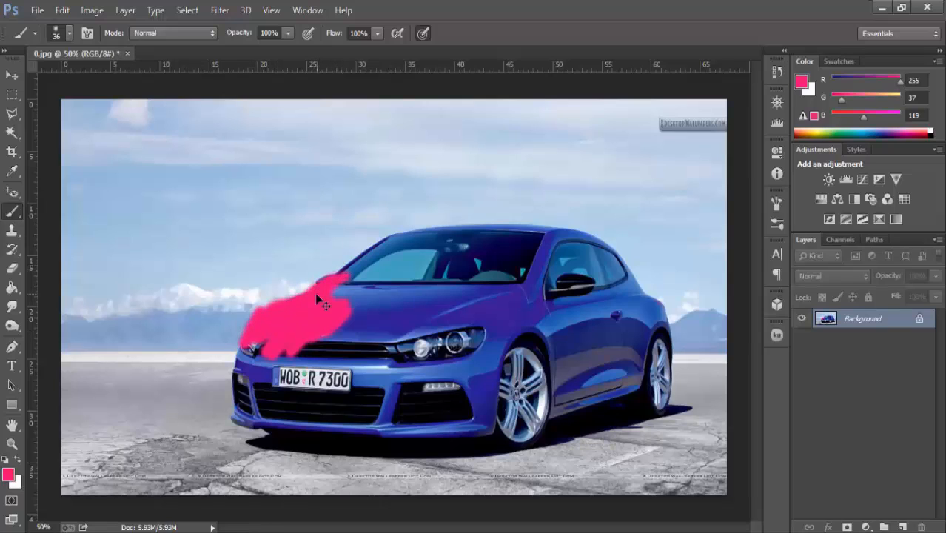
key(ctrl+z)
click(179, 33)
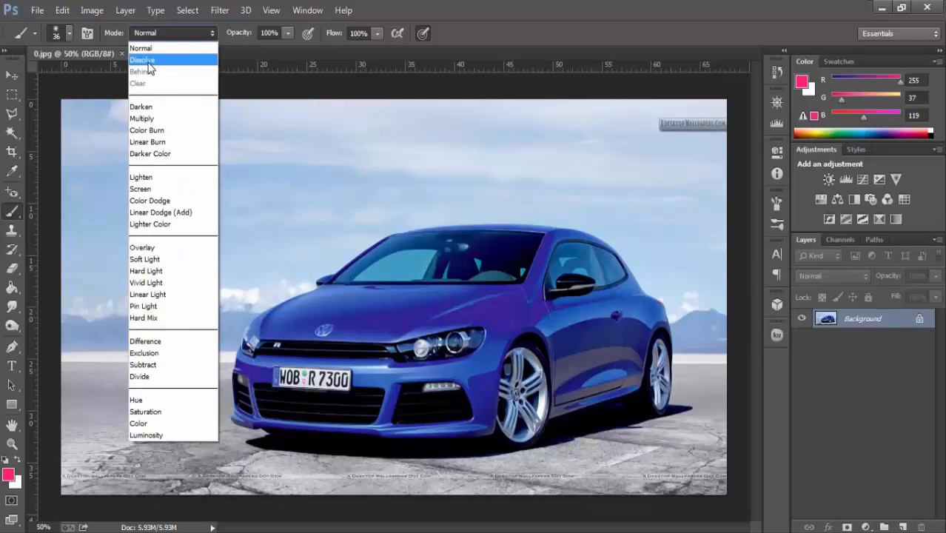
click(143, 60)
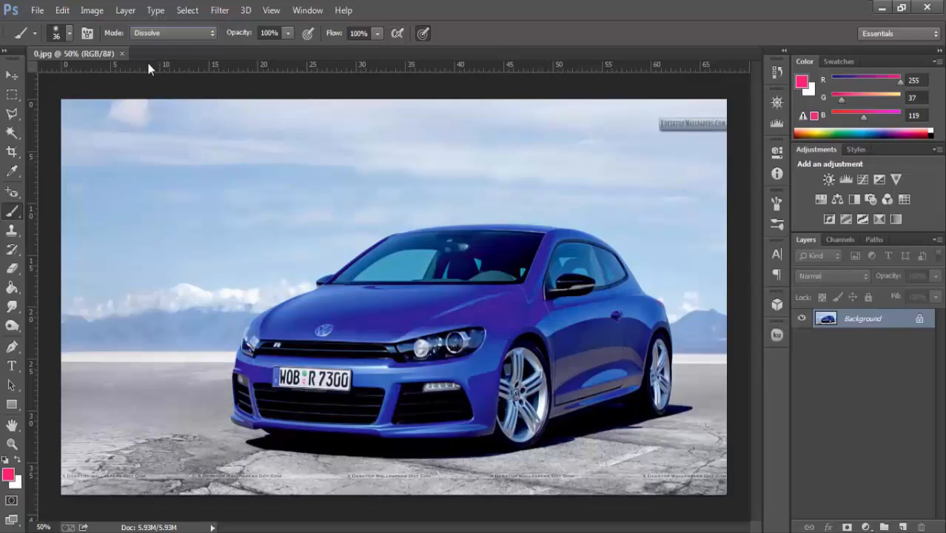
mouse_move(324, 305)
mouse_down()
mouse_move(272, 345)
mouse_move(309, 306)
mouse_move(299, 300)
mouse_move(270, 313)
mouse_move(256, 345)
mouse_move(320, 286)
mouse_move(272, 323)
mouse_up()
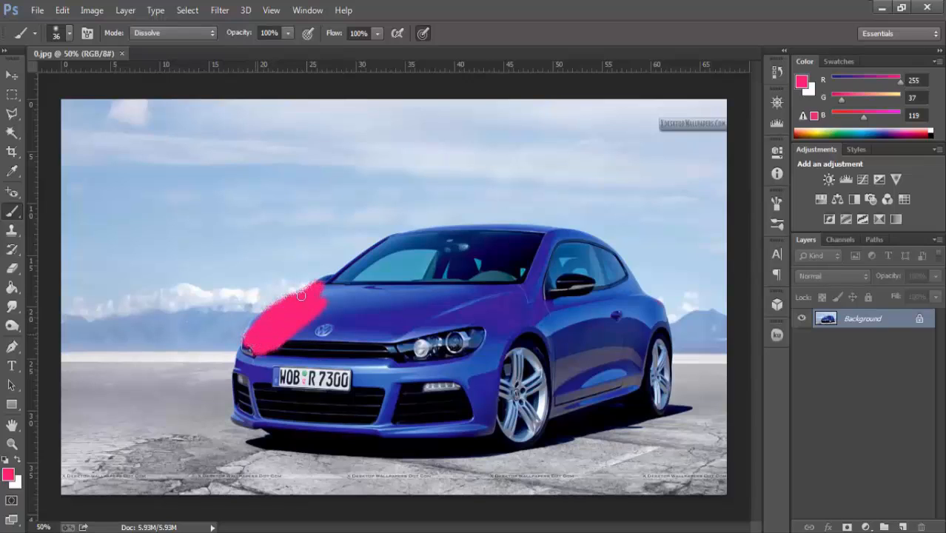
mouse_move(302, 295)
mouse_down()
mouse_move(283, 308)
mouse_move(322, 282)
mouse_move(238, 339)
mouse_move(297, 298)
mouse_move(231, 361)
mouse_move(248, 332)
mouse_up()
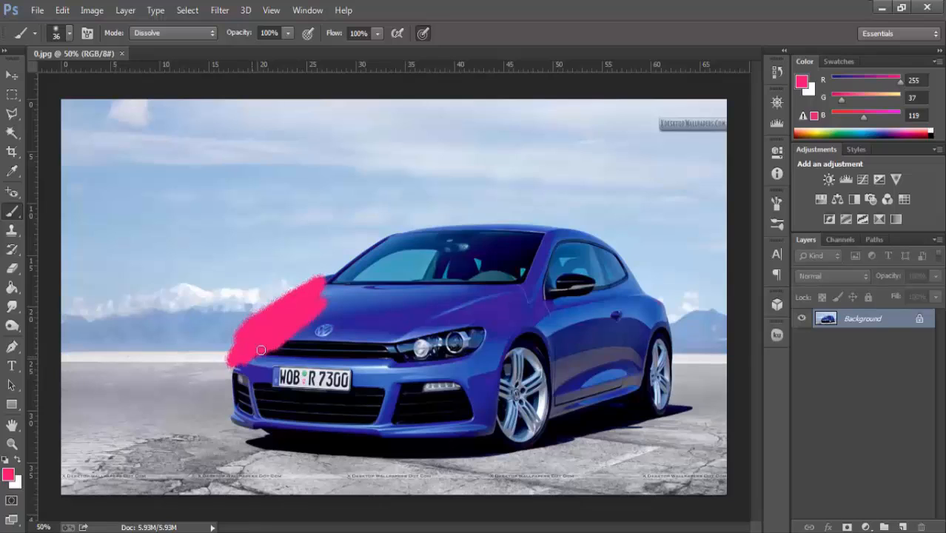
key(ctrl+z)
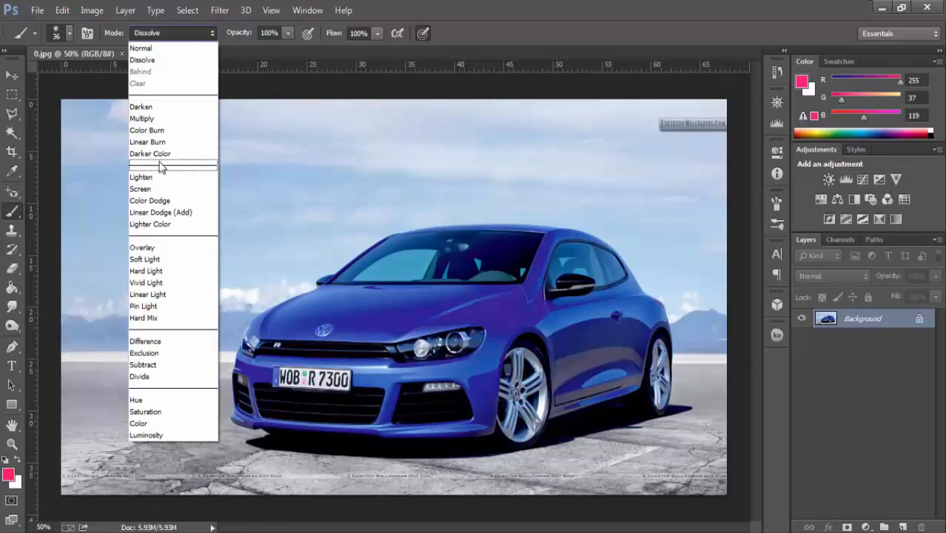
Set the brush to Darken mode at 64 px and paint pink over the car's hood, windshield, roof and rear edge.
click(150, 109)
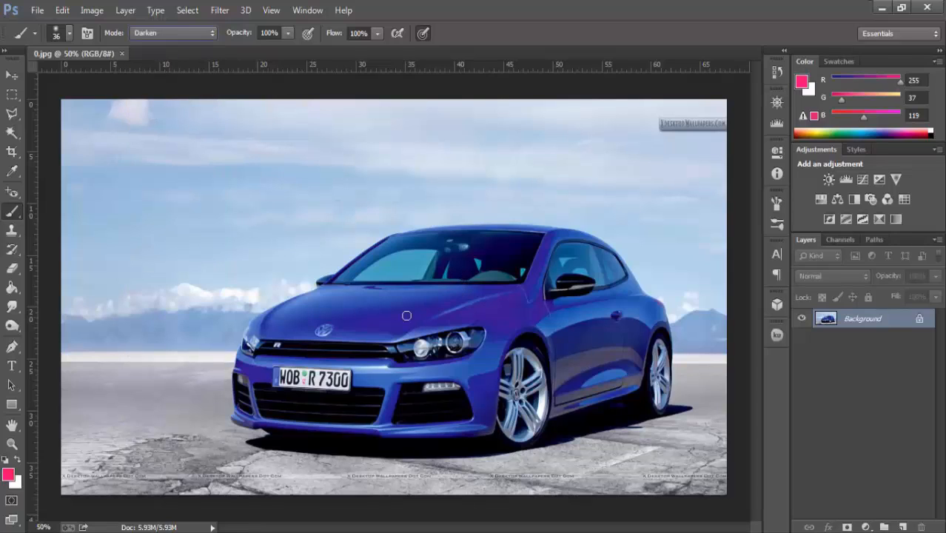
right_click(407, 317)
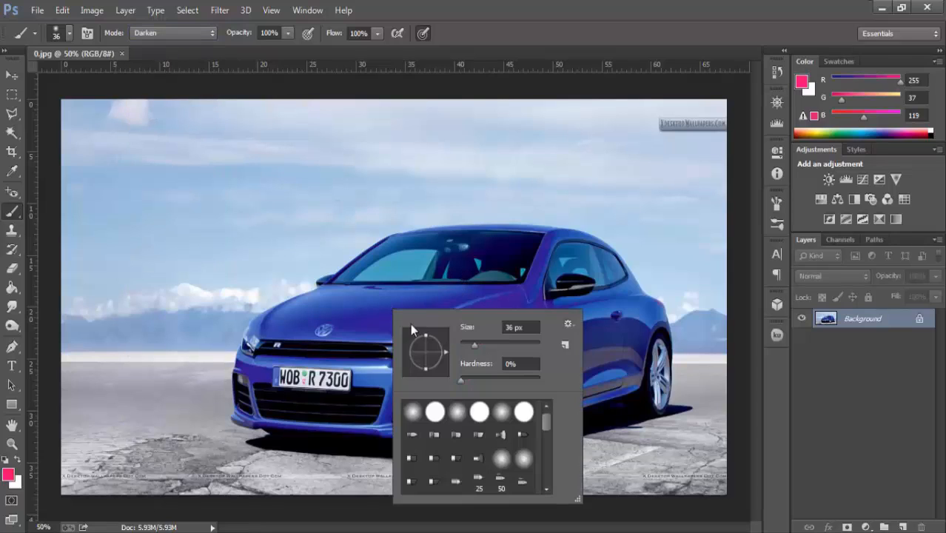
click(482, 344)
click(486, 345)
click(352, 317)
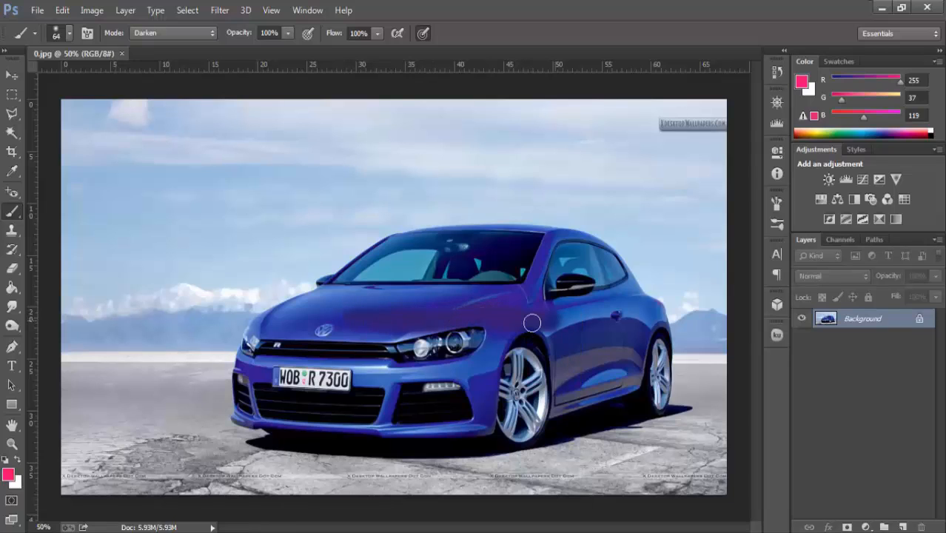
drag(570, 317, 630, 298)
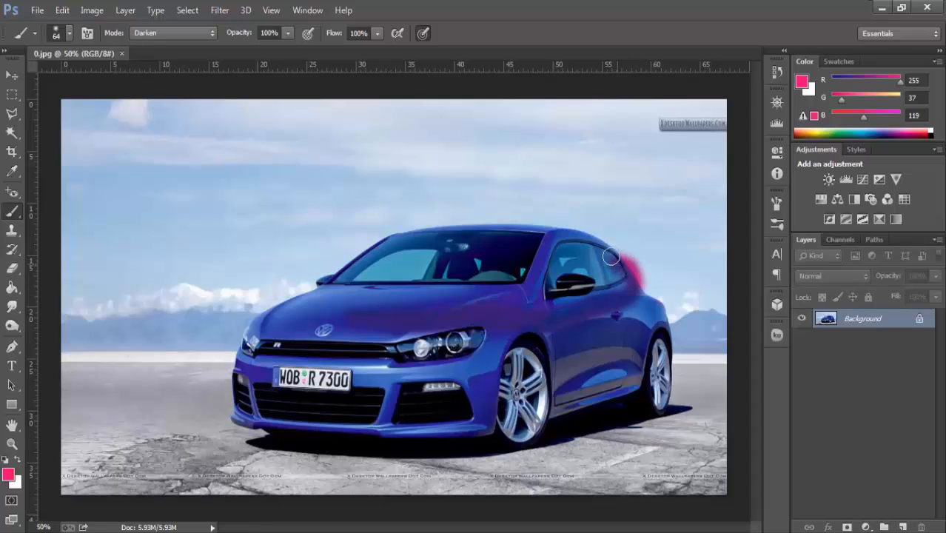
drag(611, 256, 566, 237)
drag(487, 233, 433, 235)
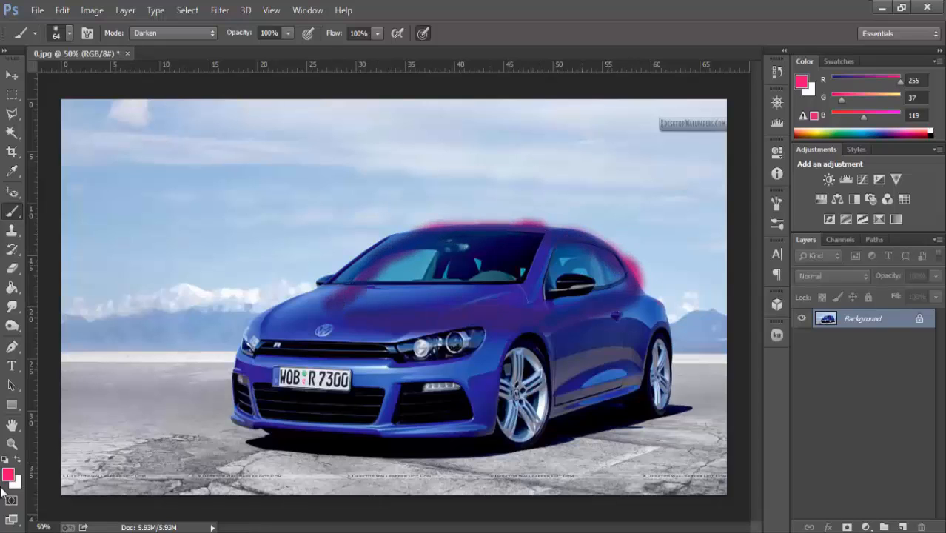
mouse_move(484, 293)
mouse_down()
mouse_move(313, 308)
mouse_move(309, 300)
mouse_up()
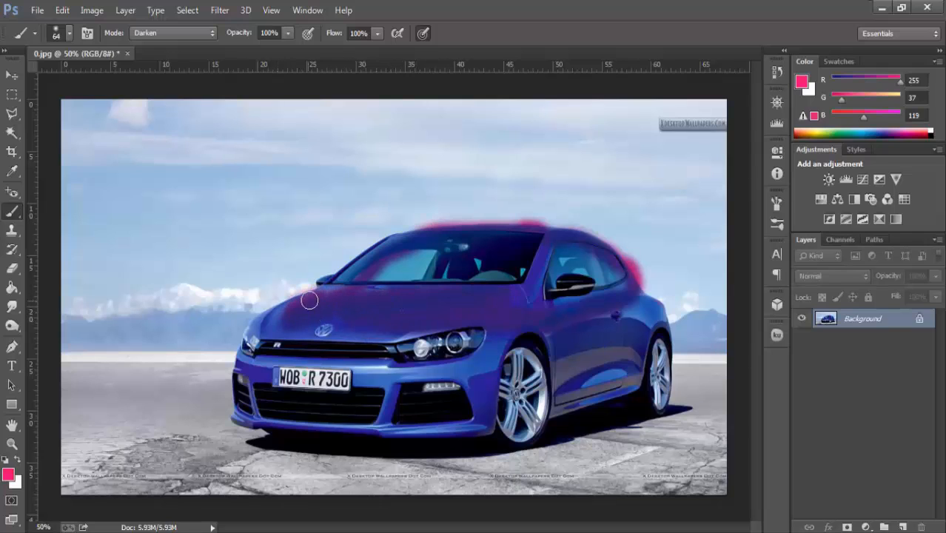
Enlarge the brush to 99 px and paint over the mountains and sky beside the car in Darken mode.
mouse_move(161, 335)
mouse_down()
mouse_move(232, 332)
mouse_move(74, 346)
mouse_move(228, 298)
mouse_move(208, 291)
mouse_move(178, 308)
mouse_move(58, 330)
mouse_move(43, 314)
mouse_move(114, 292)
mouse_move(247, 292)
mouse_up()
right_click(247, 293)
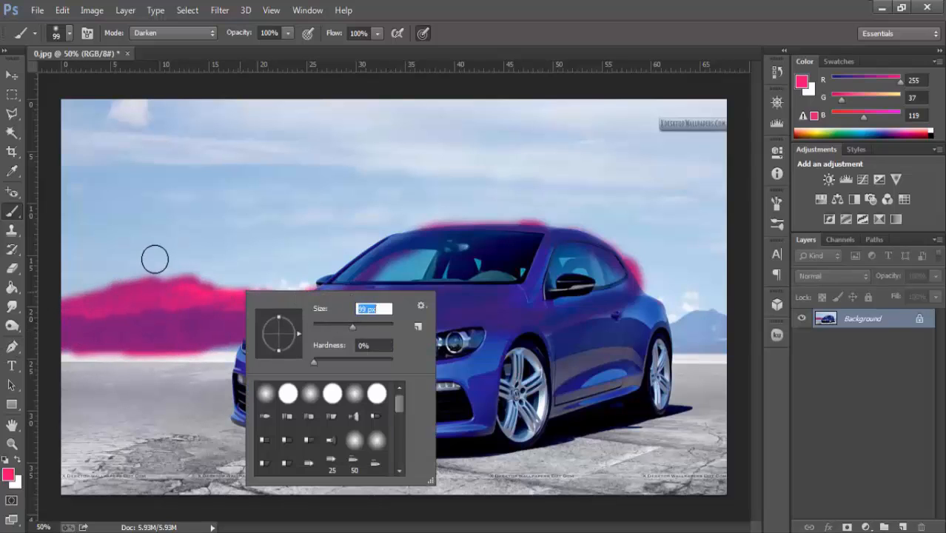
mouse_move(203, 232)
mouse_down()
mouse_move(163, 260)
mouse_move(56, 300)
mouse_move(102, 294)
mouse_move(45, 278)
mouse_move(8, 289)
mouse_move(35, 226)
mouse_move(88, 176)
mouse_move(4, 229)
mouse_move(41, 207)
mouse_move(5, 185)
mouse_move(135, 130)
mouse_move(69, 138)
mouse_move(91, 131)
mouse_move(72, 110)
mouse_up()
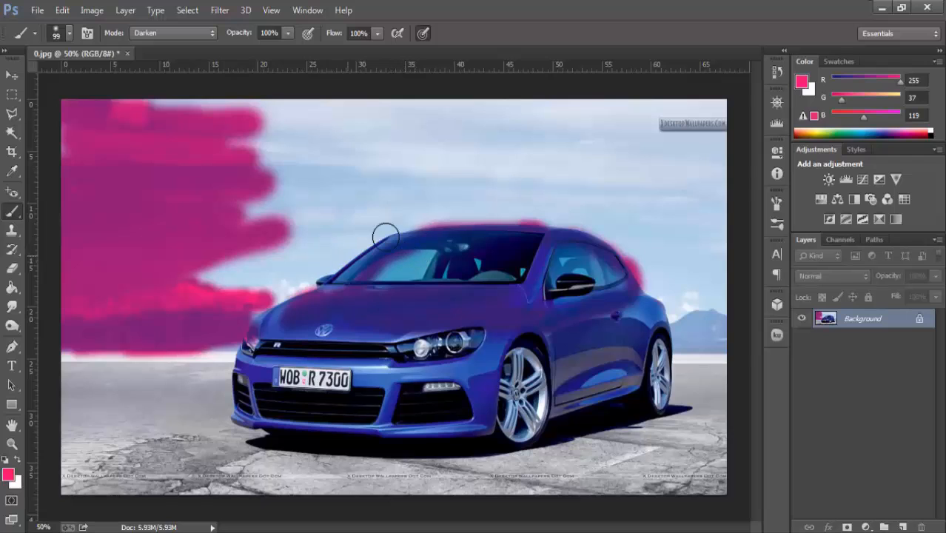
Undo the Darken strokes on the sky, mountains and car.
click(156, 35)
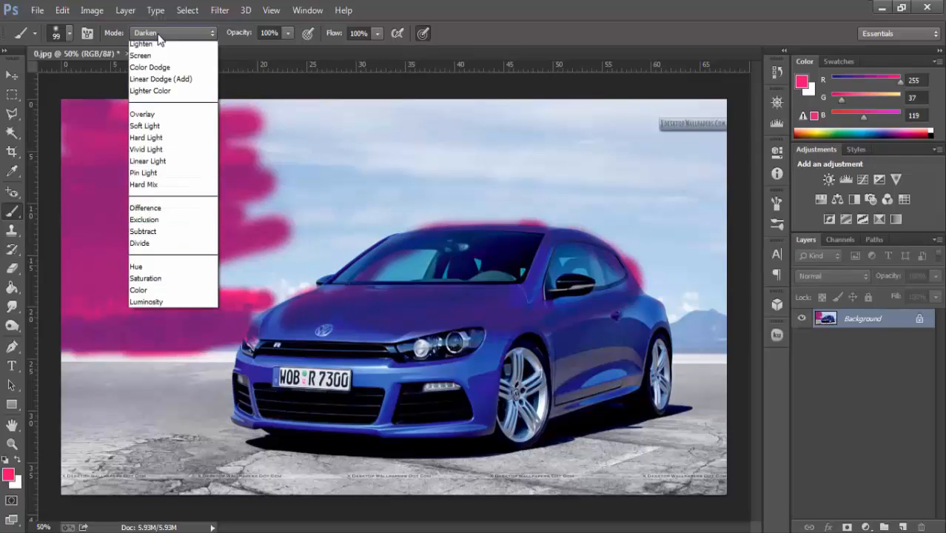
click(158, 33)
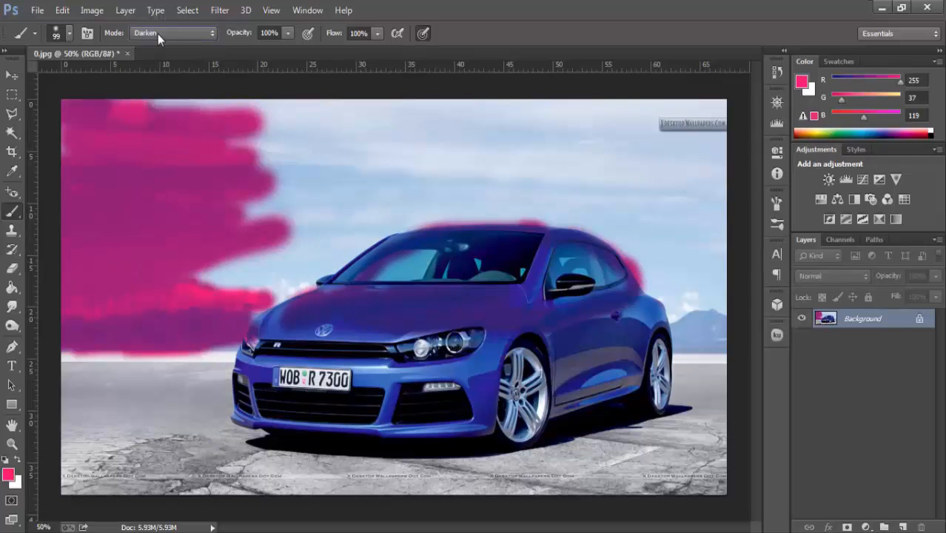
key(ctrl+alt+z)
key(ctrl+alt+z)
key(ctrl+alt+z)
key(ctrl+alt+z)
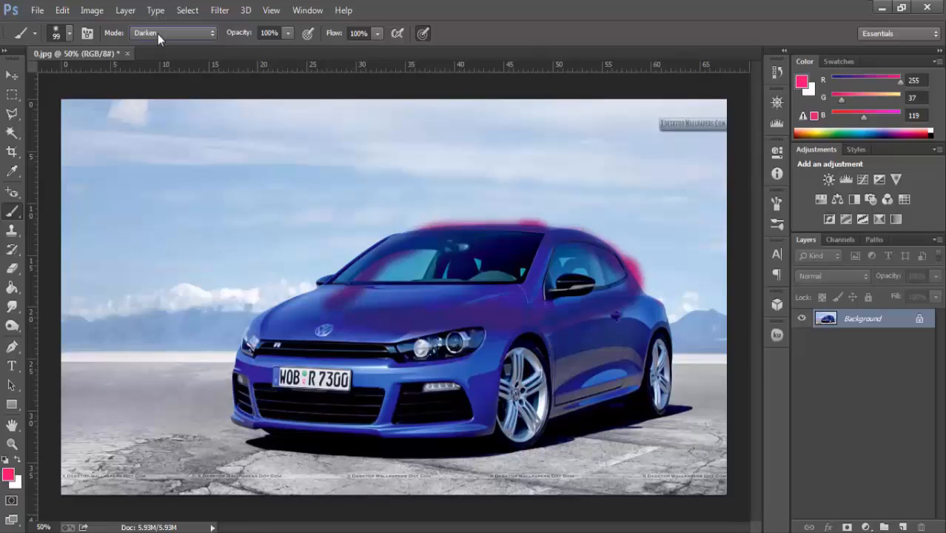
Switch the brush to Multiply mode at 135 px and paint broad strokes over the car and the sky.
click(149, 32)
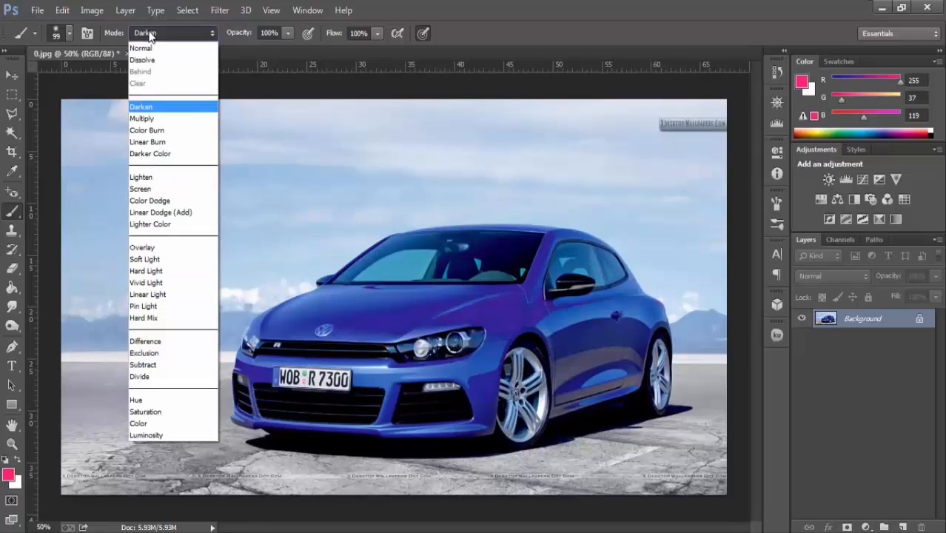
click(151, 119)
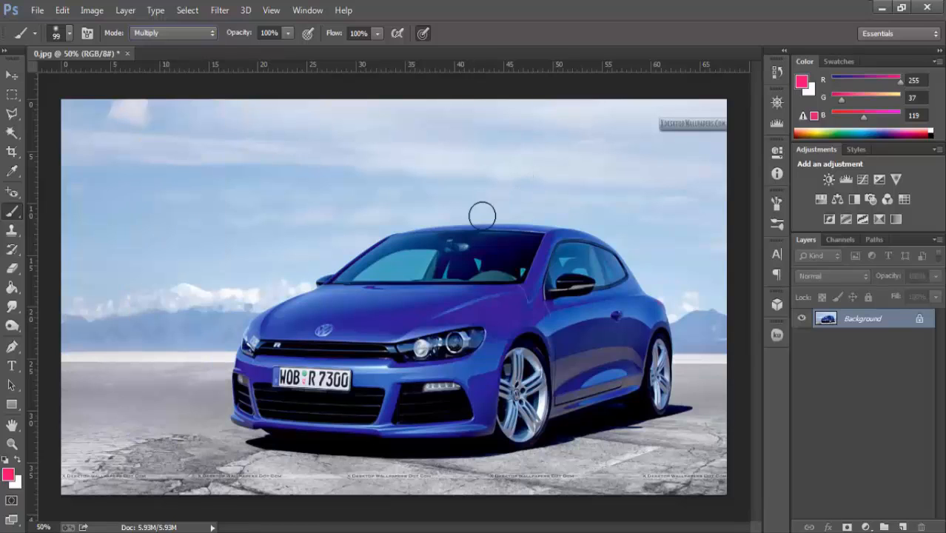
right_click(435, 255)
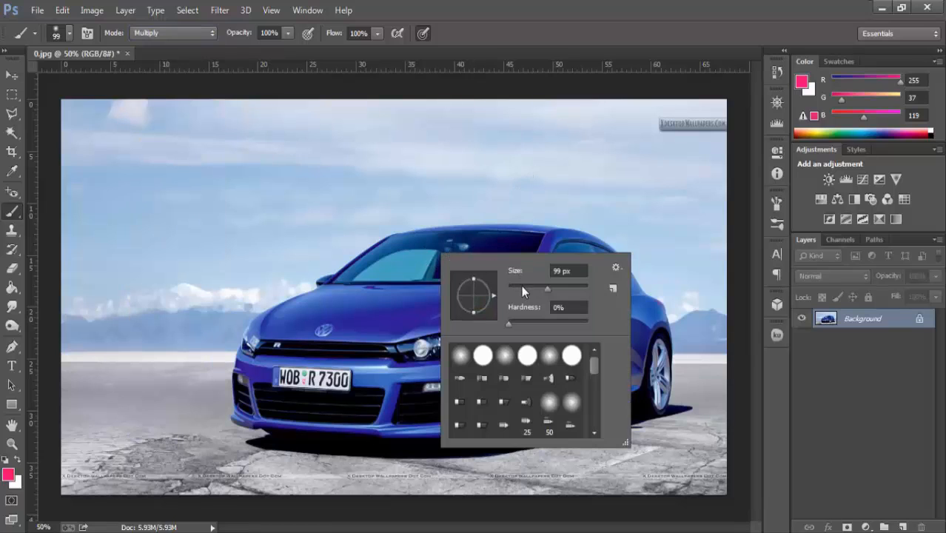
key(Return)
mouse_move(338, 300)
mouse_down()
mouse_move(302, 300)
mouse_move(359, 261)
mouse_move(449, 244)
mouse_move(385, 267)
mouse_move(528, 275)
mouse_move(454, 307)
mouse_move(650, 289)
mouse_move(561, 328)
mouse_move(605, 341)
mouse_move(583, 401)
mouse_move(539, 410)
mouse_move(519, 427)
mouse_move(443, 422)
mouse_move(449, 395)
mouse_move(424, 333)
mouse_move(386, 299)
mouse_move(287, 309)
mouse_move(61, 358)
mouse_move(132, 344)
mouse_move(164, 302)
mouse_move(95, 289)
mouse_move(269, 242)
mouse_move(102, 213)
mouse_move(177, 182)
mouse_move(158, 178)
mouse_move(159, 111)
mouse_up()
Switch the brush back to Darken mode and paint over the remaining sky above the car.
click(149, 37)
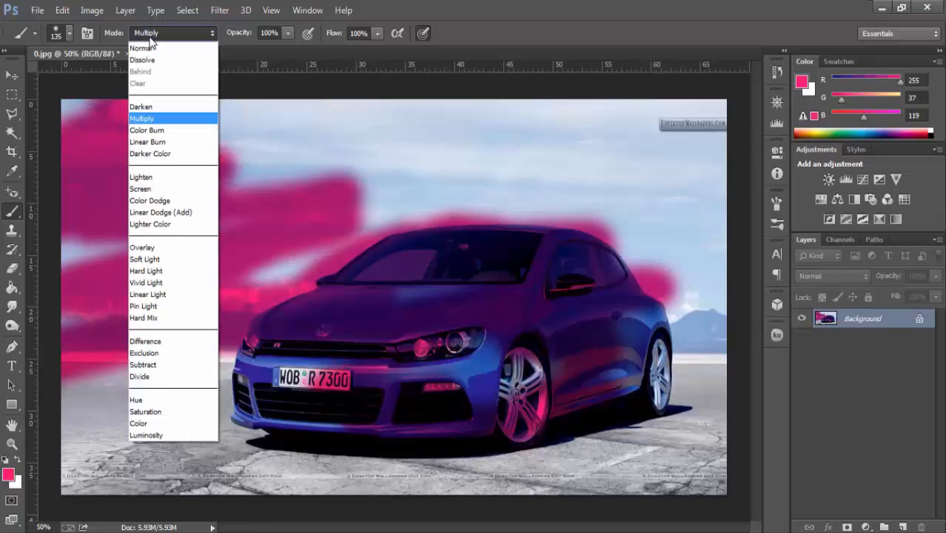
click(162, 108)
mouse_move(685, 197)
mouse_down()
mouse_move(645, 212)
mouse_move(615, 148)
mouse_up()
mouse_move(526, 164)
mouse_down()
mouse_move(477, 120)
mouse_move(482, 87)
mouse_move(283, 113)
mouse_move(220, 97)
mouse_move(302, 104)
mouse_move(239, 133)
mouse_move(234, 152)
mouse_move(349, 131)
mouse_move(432, 156)
mouse_up()
mouse_move(514, 203)
mouse_down()
mouse_move(448, 194)
mouse_move(556, 132)
mouse_up()
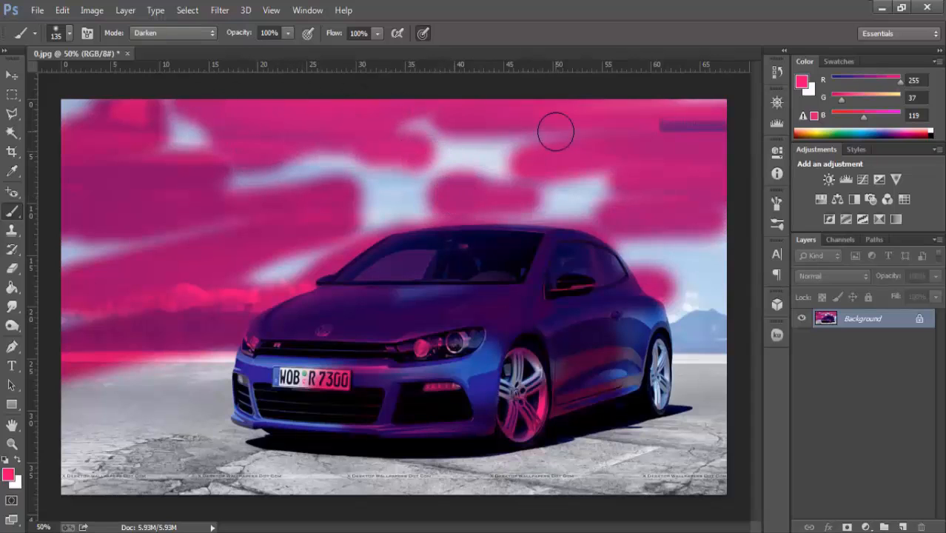
Undo all the Multiply and Darken strokes to restore the unpainted car image.
key(ctrl+alt+z)
key(ctrl+alt+z)
key(ctrl+alt+z)
key(ctrl+alt+z)
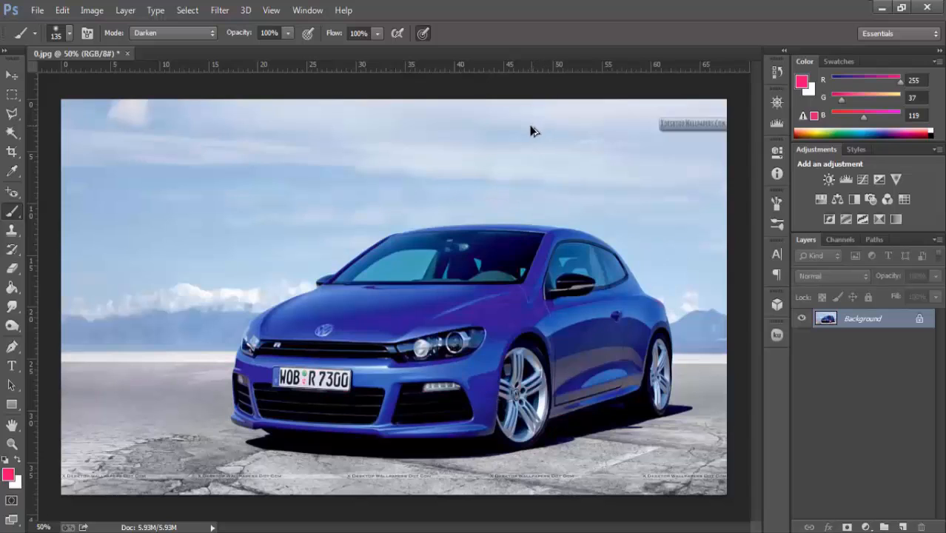
Switch the brush to Color Burn mode and paint strokes over the car, the mountains and the adjoining sky.
click(173, 33)
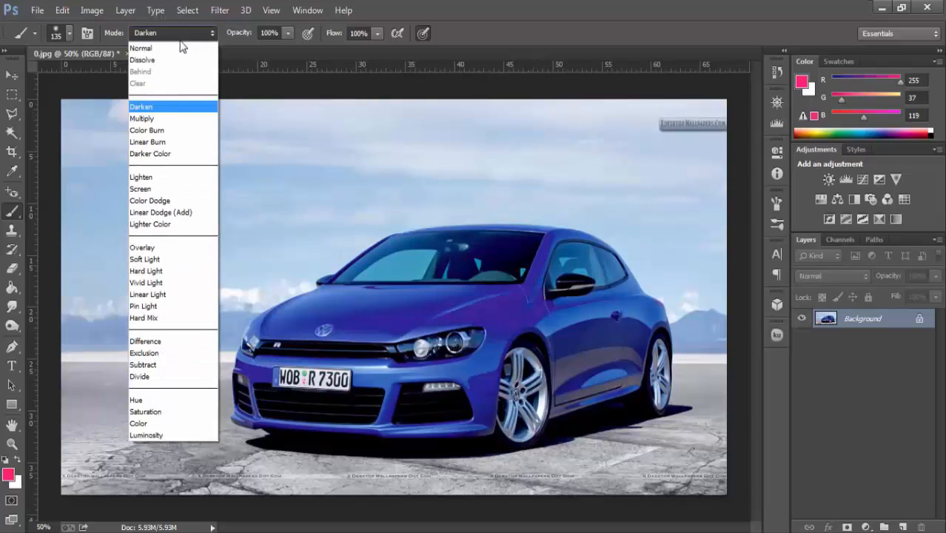
click(156, 131)
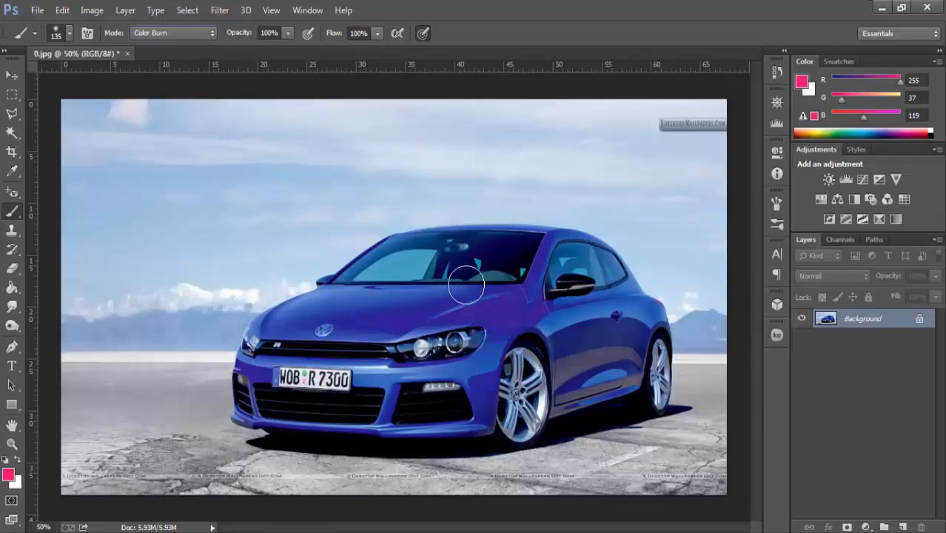
mouse_move(503, 315)
mouse_down()
mouse_move(528, 314)
mouse_move(475, 306)
mouse_move(367, 332)
mouse_move(354, 306)
mouse_move(310, 307)
mouse_move(281, 326)
mouse_move(355, 354)
mouse_move(252, 365)
mouse_move(249, 392)
mouse_move(463, 406)
mouse_move(491, 342)
mouse_move(557, 346)
mouse_move(634, 369)
mouse_move(640, 321)
mouse_move(587, 349)
mouse_move(626, 264)
mouse_move(550, 238)
mouse_move(444, 222)
mouse_up()
mouse_move(264, 324)
mouse_down()
mouse_move(178, 346)
mouse_move(105, 338)
mouse_move(190, 316)
mouse_move(63, 309)
mouse_move(83, 262)
mouse_move(101, 282)
mouse_move(4, 279)
mouse_move(89, 232)
mouse_move(33, 228)
mouse_move(177, 162)
mouse_move(127, 140)
mouse_move(11, 133)
mouse_move(82, 134)
mouse_move(18, 131)
mouse_move(78, 188)
mouse_up()
Switch the brush to Multiply mode and paint the unpainted sky behind the car and along the image's upper edge.
click(168, 34)
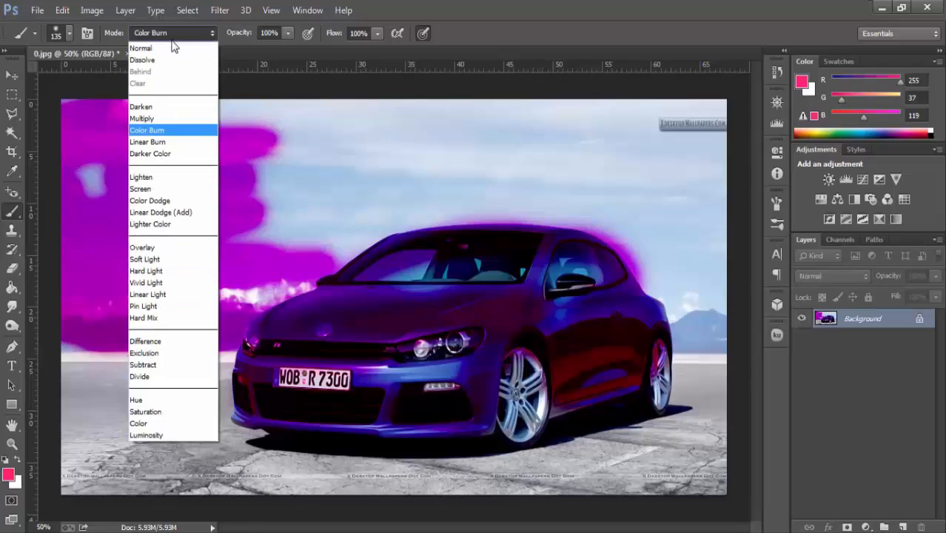
click(153, 120)
mouse_move(714, 279)
mouse_down()
mouse_move(712, 328)
mouse_move(692, 256)
mouse_move(555, 162)
mouse_move(703, 120)
mouse_move(721, 85)
mouse_move(651, 112)
mouse_move(292, 94)
mouse_move(281, 97)
mouse_move(275, 172)
mouse_up()
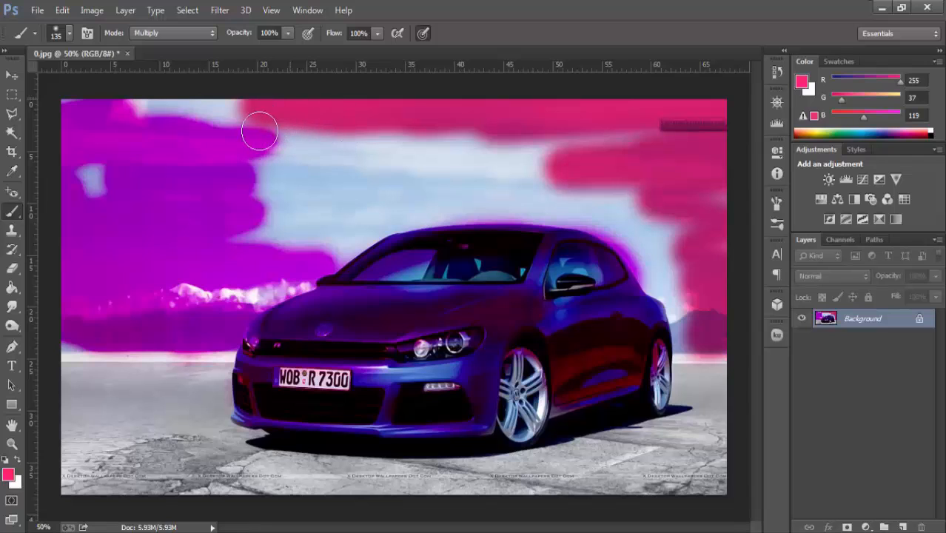
Set the brush to Linear Burn mode and undo the Color Burn and Multiply strokes.
click(194, 35)
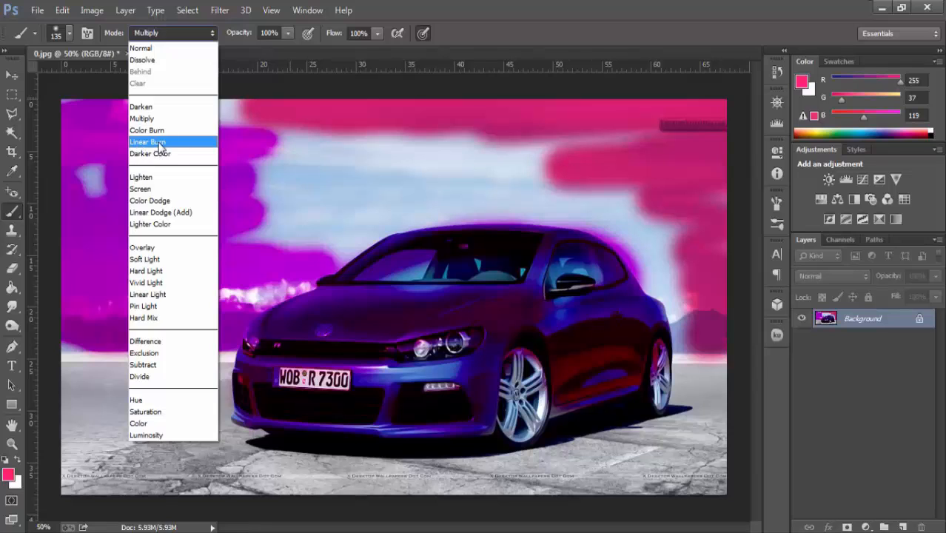
click(159, 143)
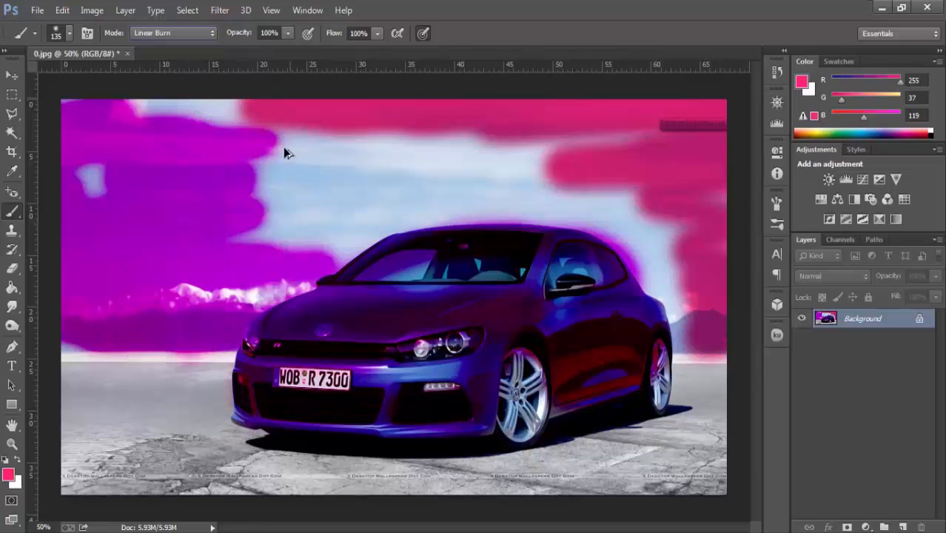
key(ctrl+alt+z)
key(ctrl+alt+z)
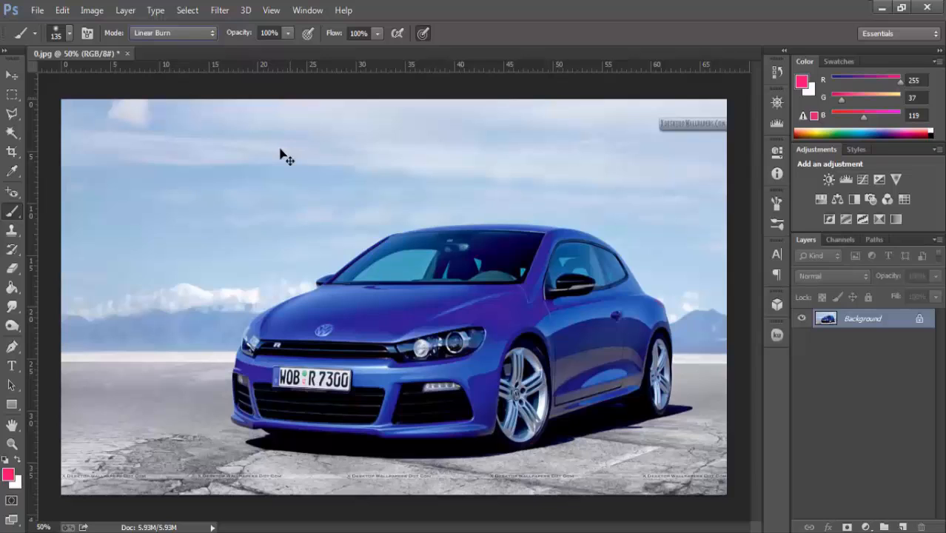
Try a Linear Burn stroke over the car body and the ground beside it, and undo it.
mouse_move(292, 322)
mouse_down()
mouse_move(284, 351)
mouse_move(286, 308)
mouse_move(274, 308)
mouse_move(255, 354)
mouse_move(264, 330)
mouse_move(249, 341)
mouse_move(249, 319)
mouse_move(183, 323)
mouse_move(193, 339)
mouse_move(151, 380)
mouse_move(231, 377)
mouse_move(214, 393)
mouse_move(286, 393)
mouse_move(248, 388)
mouse_move(355, 423)
mouse_move(476, 435)
mouse_move(459, 418)
mouse_move(497, 405)
mouse_move(480, 382)
mouse_move(554, 363)
mouse_move(478, 382)
mouse_move(588, 417)
mouse_move(594, 395)
mouse_move(507, 367)
mouse_move(392, 351)
mouse_move(435, 343)
mouse_move(392, 325)
mouse_move(307, 322)
mouse_move(467, 337)
mouse_move(566, 306)
mouse_move(570, 355)
mouse_move(656, 375)
mouse_move(485, 352)
mouse_move(528, 350)
mouse_up()
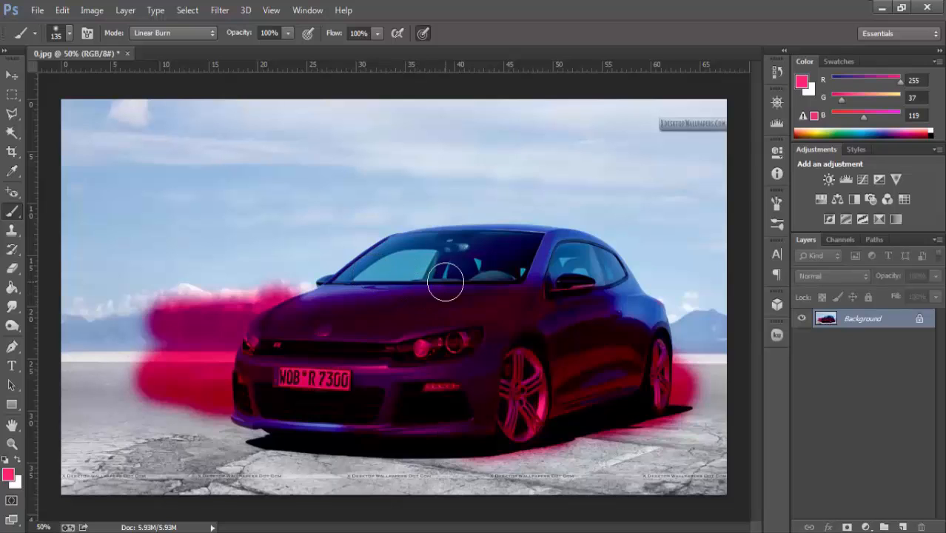
key(ctrl+z)
Switch the brush back to Color Burn mode and paint across the car, the sky, the mountains and the cracked ground.
click(154, 35)
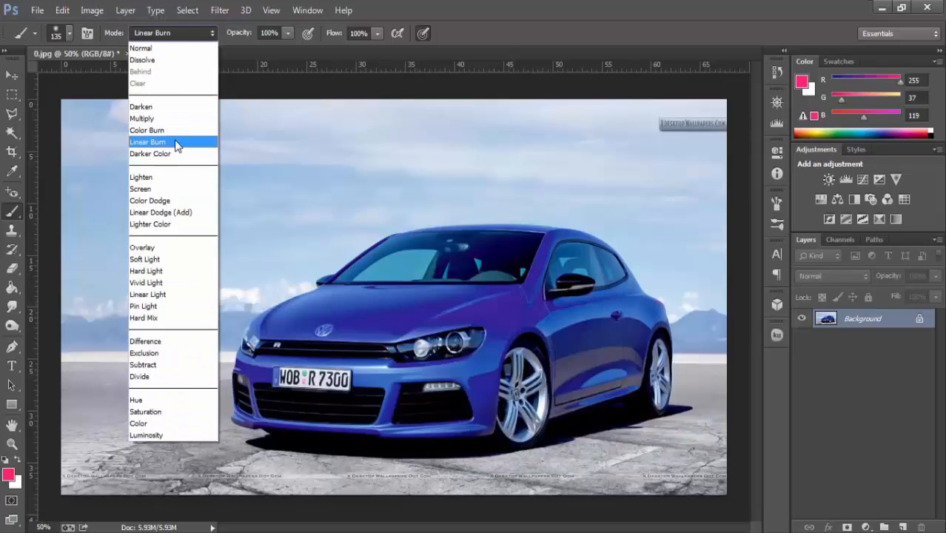
click(175, 131)
mouse_move(419, 360)
mouse_down()
mouse_move(452, 341)
mouse_move(582, 356)
mouse_move(587, 382)
mouse_move(643, 414)
mouse_move(606, 406)
mouse_move(536, 437)
mouse_move(534, 405)
mouse_move(382, 406)
mouse_move(390, 386)
mouse_move(378, 365)
mouse_move(335, 352)
mouse_move(395, 323)
mouse_move(314, 293)
mouse_move(377, 296)
mouse_move(353, 318)
mouse_move(461, 290)
mouse_move(82, 279)
mouse_move(231, 186)
mouse_move(185, 173)
mouse_move(453, 194)
mouse_move(323, 265)
mouse_move(486, 292)
mouse_move(423, 356)
mouse_move(656, 400)
mouse_move(548, 432)
mouse_move(528, 480)
mouse_up()
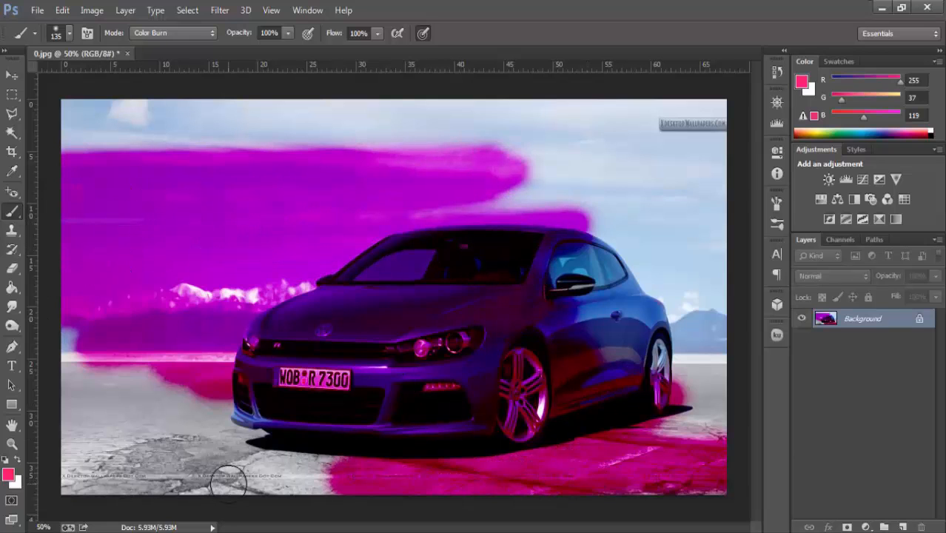
Examine the Color Burn strokes up close on the car's front and the mountains, and return to the 50% view.
key(ctrl+plus)
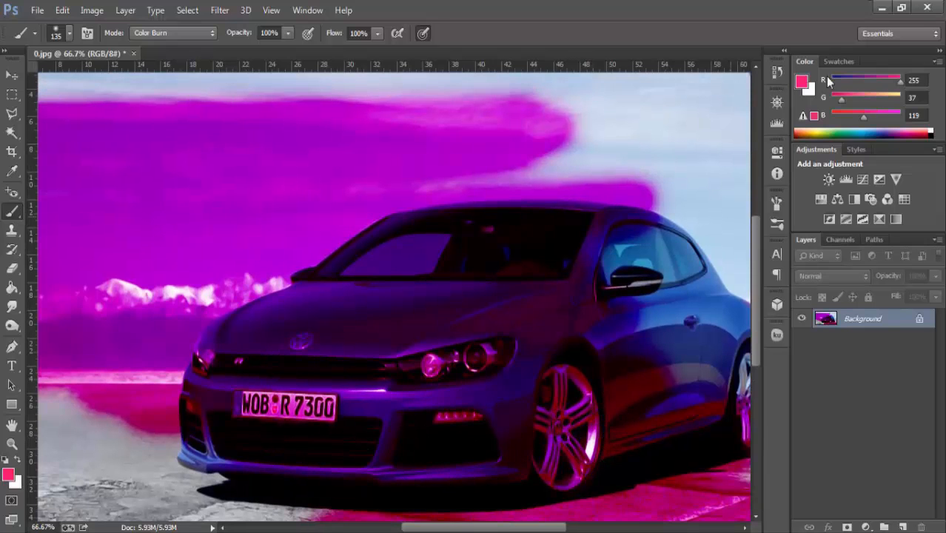
click(777, 103)
drag(702, 177, 704, 177)
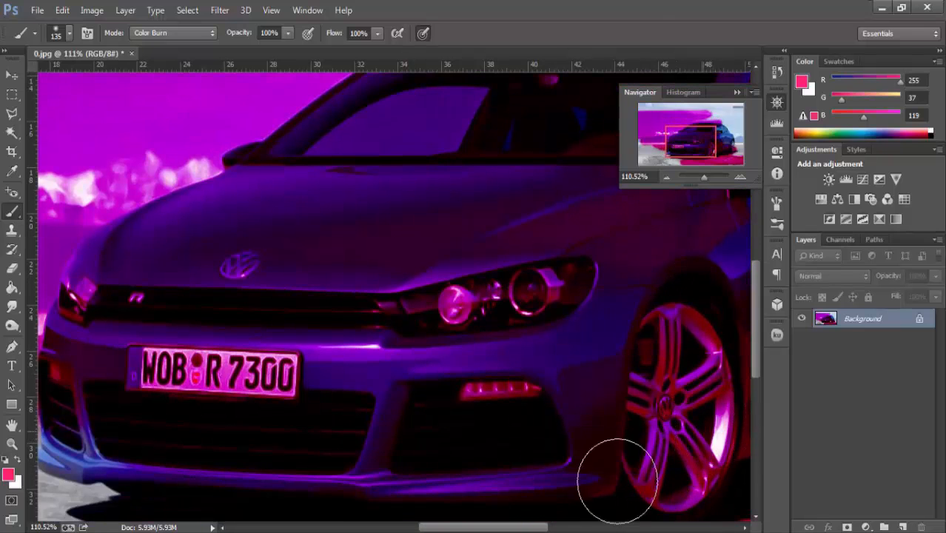
drag(527, 529, 460, 529)
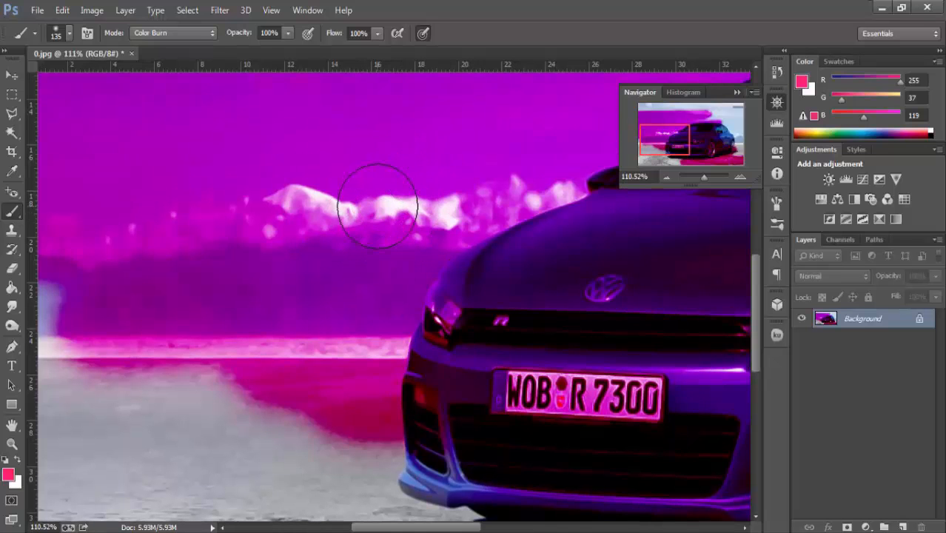
key(ctrl+minus)
key(ctrl+minus)
key(ctrl+minus)
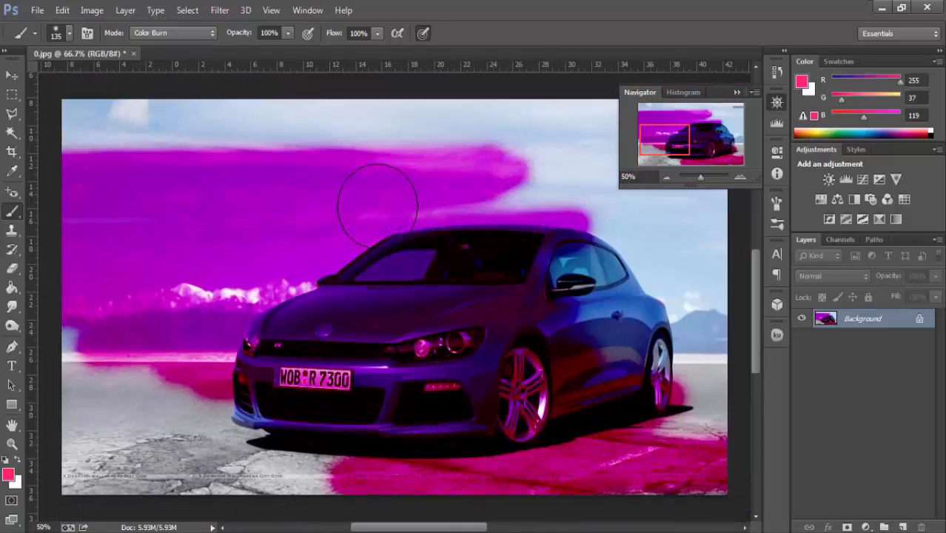
Set the brush to Linear Burn mode and paint over the already tinted car and mountains.
click(153, 35)
click(157, 142)
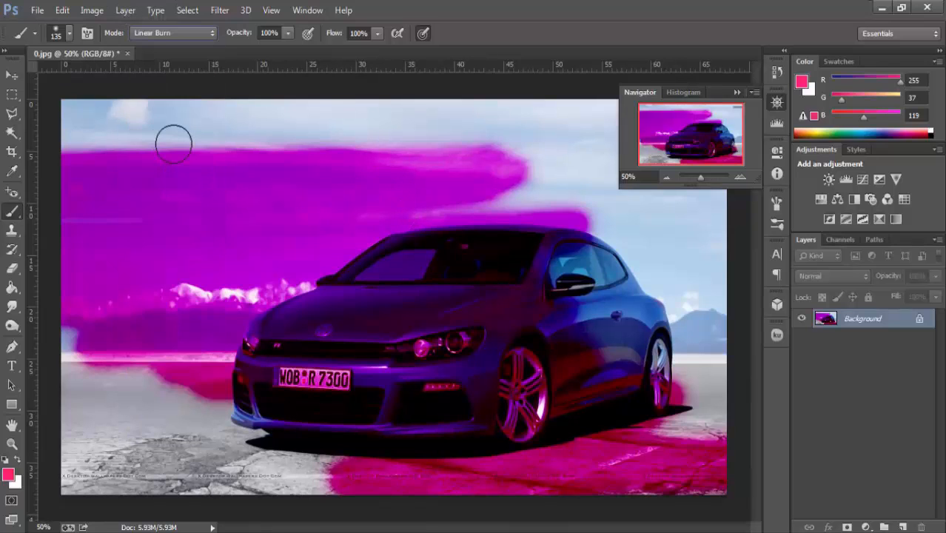
click(161, 32)
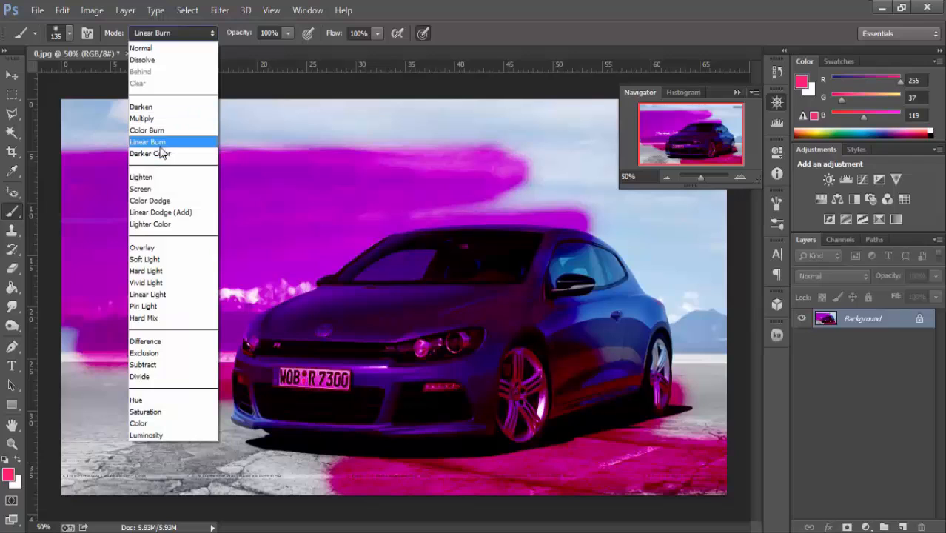
click(160, 143)
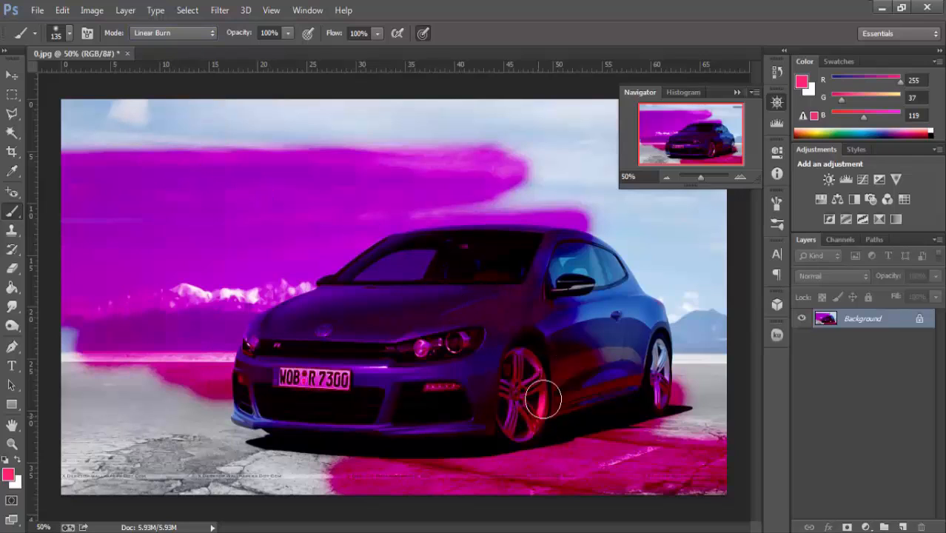
mouse_move(467, 411)
mouse_down()
mouse_move(659, 363)
mouse_move(653, 330)
mouse_move(582, 352)
mouse_move(615, 337)
mouse_move(530, 348)
mouse_move(468, 372)
mouse_move(441, 355)
mouse_move(380, 348)
mouse_move(363, 330)
mouse_move(198, 311)
mouse_move(97, 312)
mouse_move(179, 356)
mouse_move(93, 328)
mouse_up()
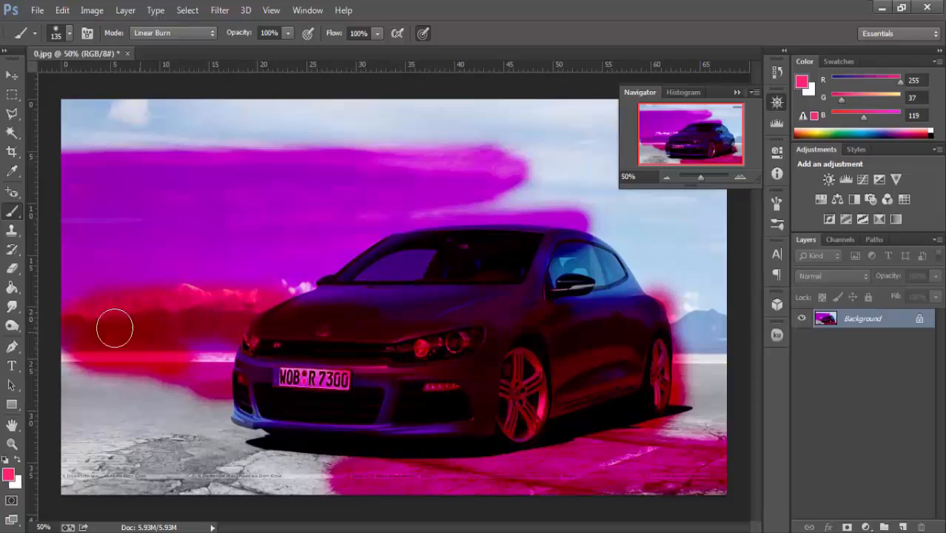
Undo all the Linear Burn and Color Burn strokes to restore the unpainted car image.
key(ctrl+z)
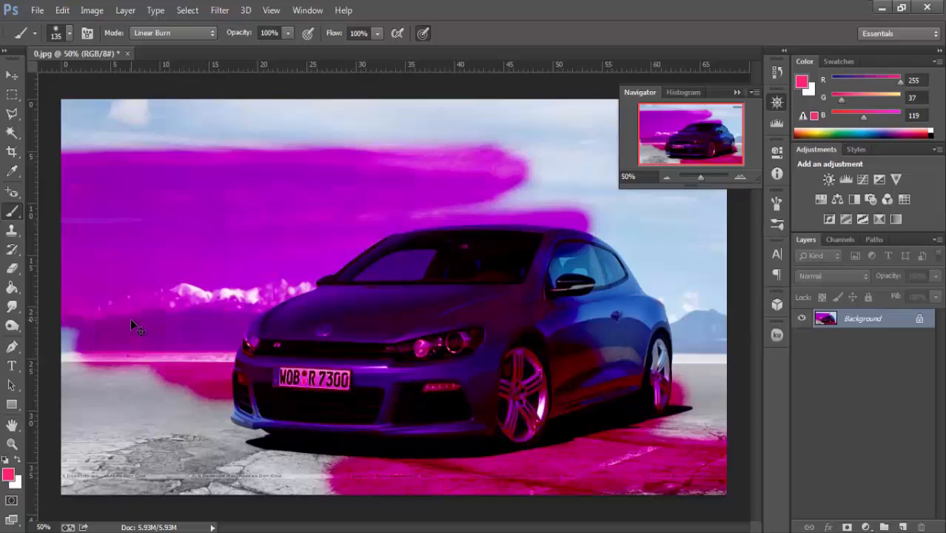
key(ctrl+alt+z)
key(ctrl+alt+z)
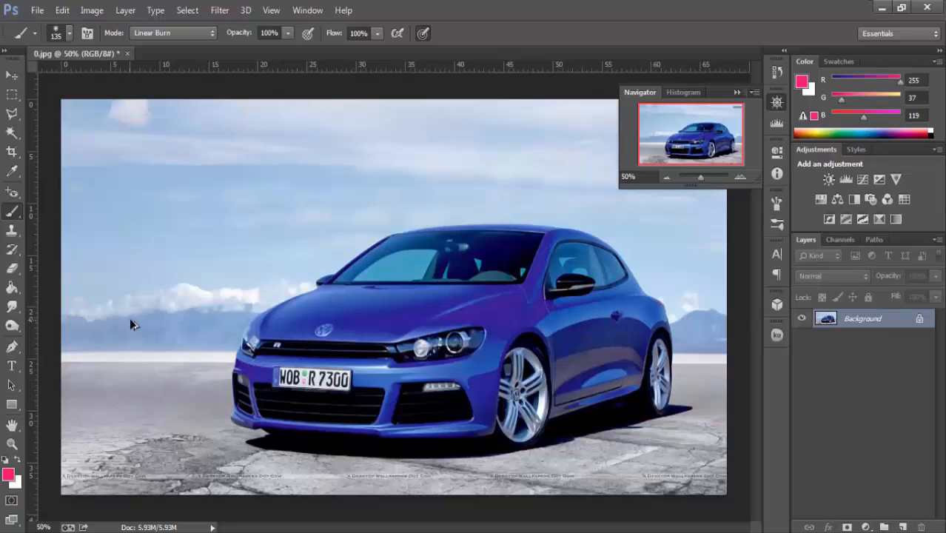
Switch the brush to Darker Color mode and paint broad strokes over the car, the ground, the mountains and the sky.
click(213, 33)
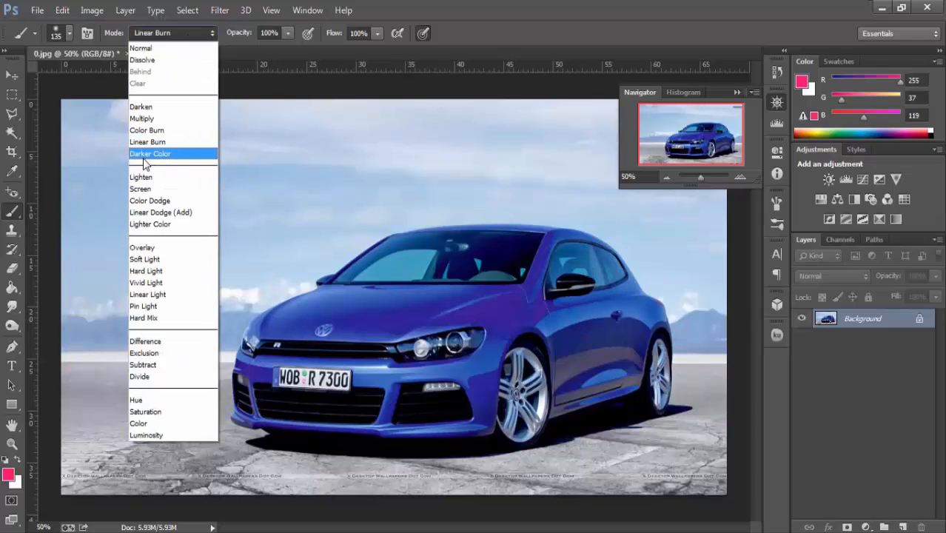
click(153, 154)
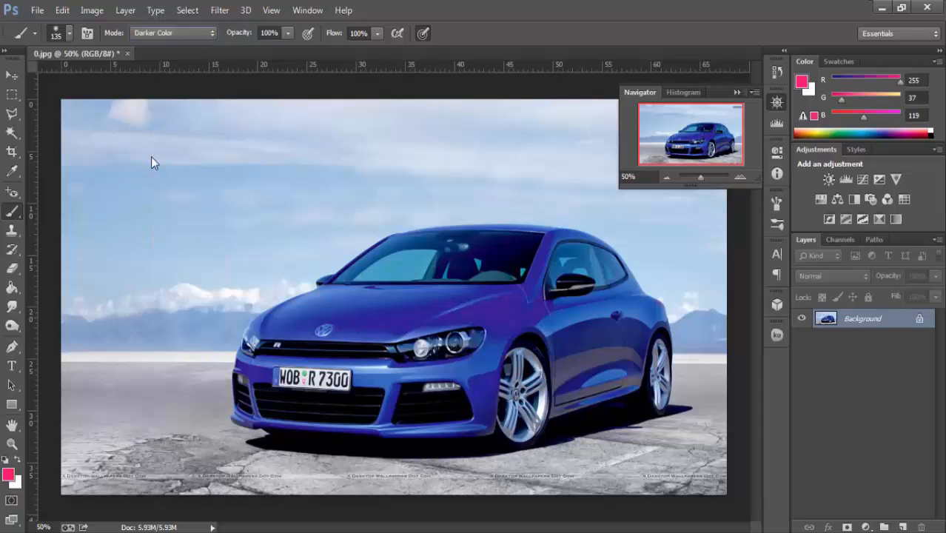
mouse_move(220, 368)
mouse_down()
mouse_move(237, 350)
mouse_move(306, 352)
mouse_move(495, 444)
mouse_up()
mouse_move(648, 422)
mouse_down()
mouse_move(721, 365)
mouse_move(716, 400)
mouse_move(649, 410)
mouse_move(545, 478)
mouse_move(425, 508)
mouse_move(570, 496)
mouse_move(372, 452)
mouse_move(166, 471)
mouse_move(107, 490)
mouse_move(288, 477)
mouse_move(308, 455)
mouse_move(168, 428)
mouse_move(100, 393)
mouse_move(351, 282)
mouse_move(185, 308)
mouse_move(438, 249)
mouse_move(606, 249)
mouse_move(612, 268)
mouse_move(742, 252)
mouse_move(782, 271)
mouse_move(784, 351)
mouse_up()
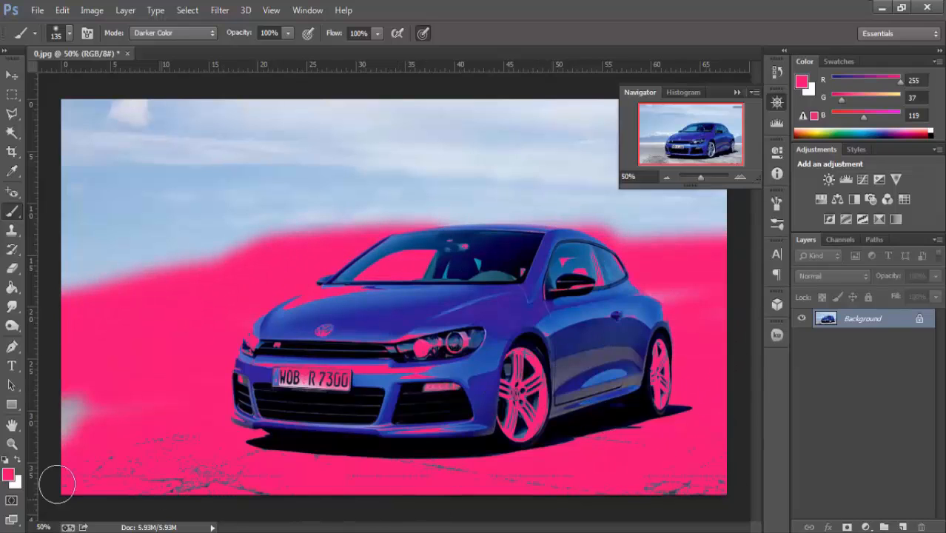
mouse_move(57, 484)
mouse_down()
mouse_move(79, 275)
mouse_move(53, 94)
mouse_move(493, 111)
mouse_up()
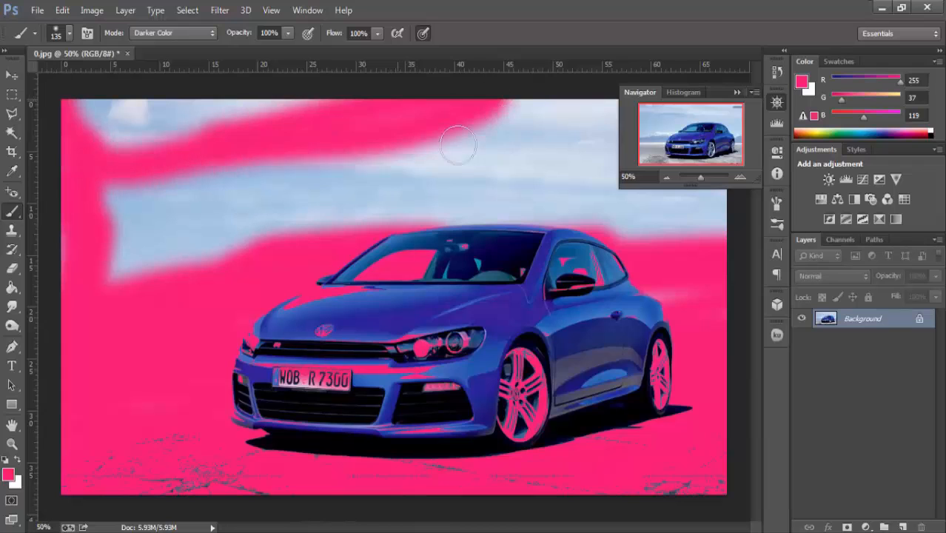
mouse_move(458, 146)
mouse_down()
mouse_move(298, 188)
mouse_move(441, 240)
mouse_move(469, 268)
mouse_up()
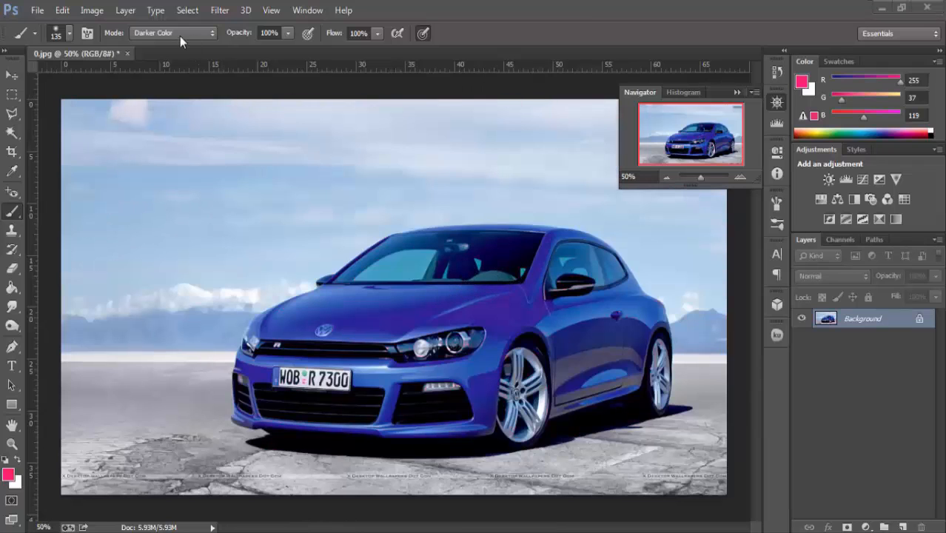
Switch the brush to Lighten mode and paint the car's hood, side and front bumper.
click(180, 34)
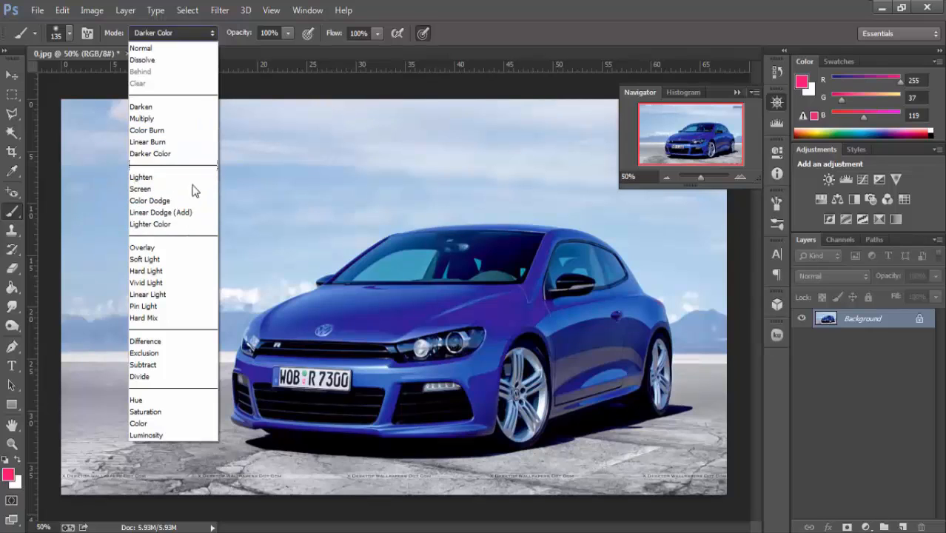
click(145, 178)
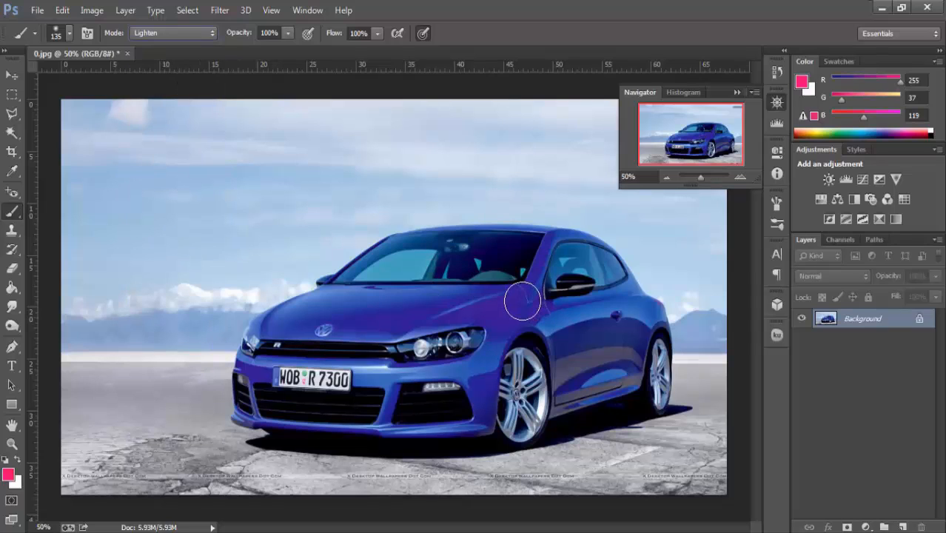
mouse_move(524, 298)
mouse_down()
mouse_move(477, 315)
mouse_move(519, 311)
mouse_move(456, 305)
mouse_move(424, 336)
mouse_move(353, 340)
mouse_move(306, 325)
mouse_move(335, 307)
mouse_move(485, 303)
mouse_up()
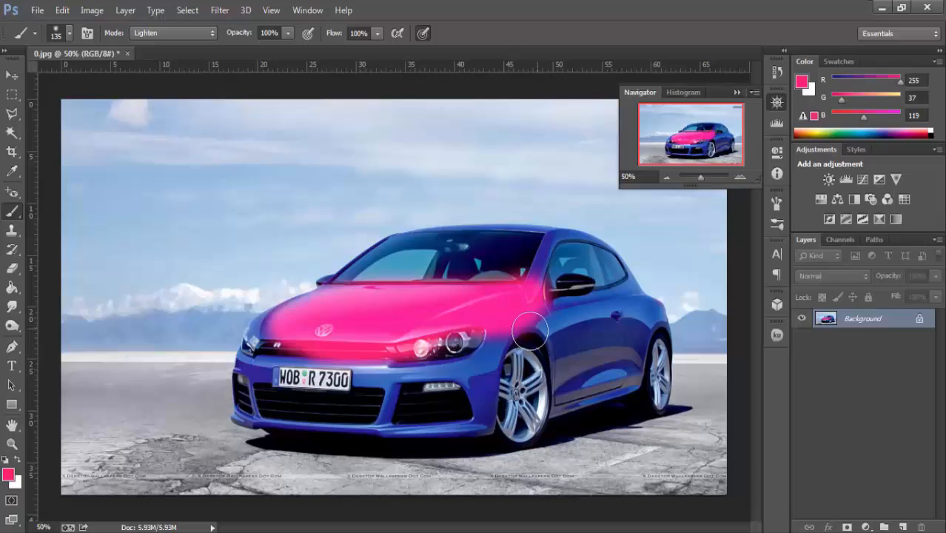
mouse_move(530, 331)
mouse_down()
mouse_move(570, 333)
mouse_move(619, 360)
mouse_move(576, 389)
mouse_move(610, 362)
mouse_move(558, 322)
mouse_move(516, 350)
mouse_move(469, 421)
mouse_move(393, 425)
mouse_move(405, 423)
mouse_move(406, 405)
mouse_move(240, 399)
mouse_move(370, 344)
mouse_up()
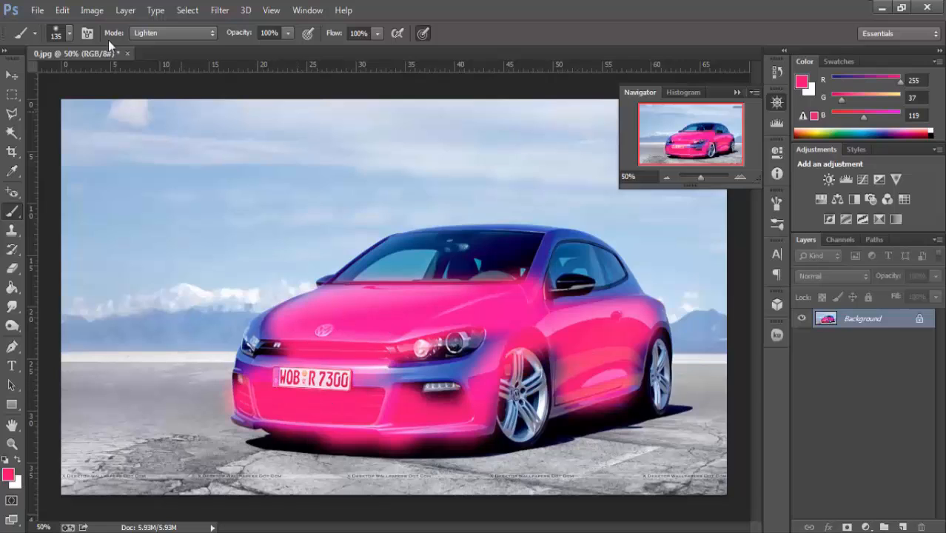
Set the brush to Screen mode and undo the Lighten strokes on the car.
click(170, 34)
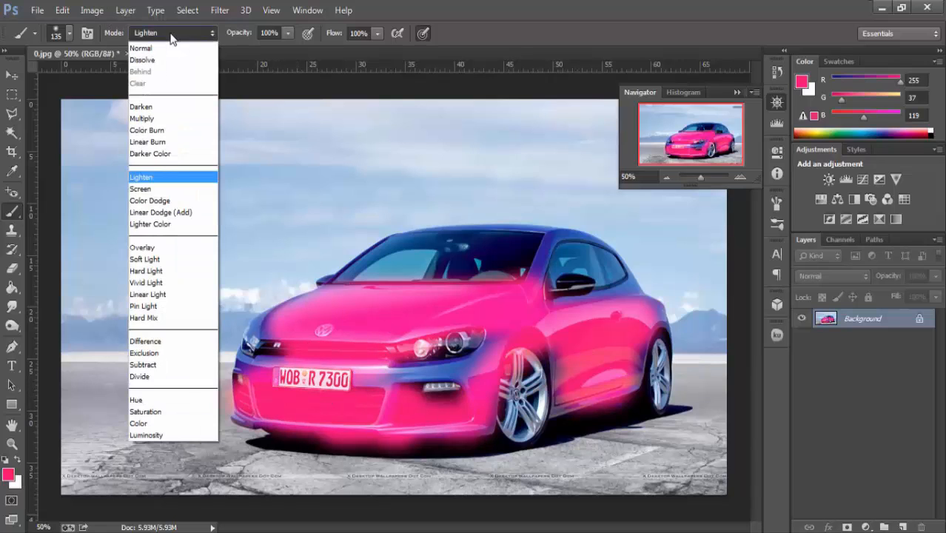
click(161, 190)
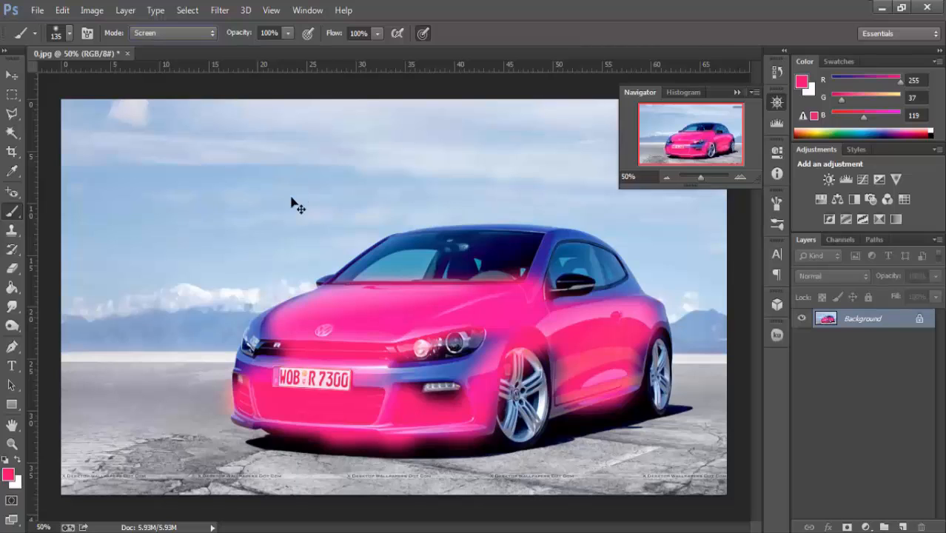
key(ctrl+alt+z)
key(ctrl+alt+z)
key(ctrl+alt+z)
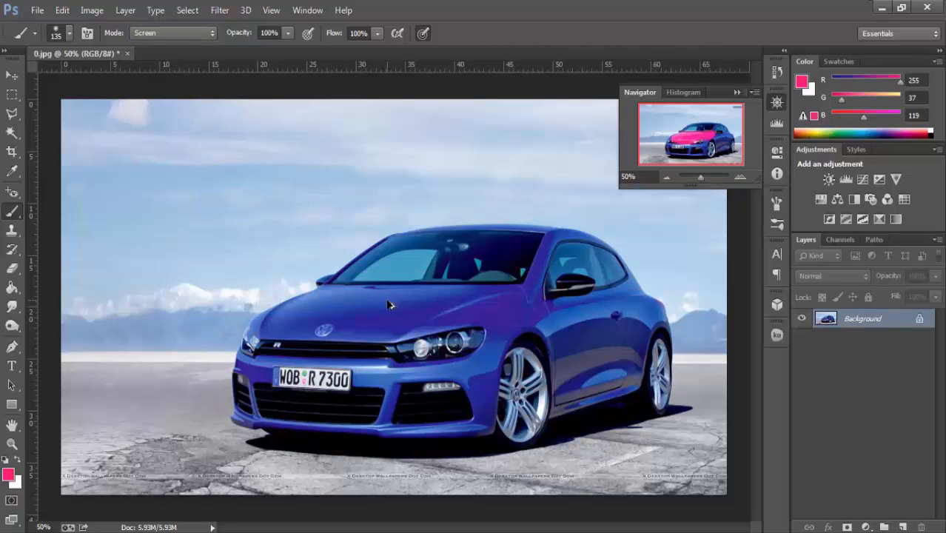
Try a Screen stroke over the car's hood, side and front bumper, and undo it.
mouse_move(430, 308)
mouse_down()
mouse_move(499, 314)
mouse_move(455, 324)
mouse_move(558, 317)
mouse_move(625, 322)
mouse_move(646, 334)
mouse_move(609, 355)
mouse_move(593, 382)
mouse_move(608, 390)
mouse_move(574, 389)
mouse_move(565, 356)
mouse_move(541, 338)
mouse_move(500, 368)
mouse_move(490, 359)
mouse_move(467, 417)
mouse_move(387, 414)
mouse_move(406, 390)
mouse_move(454, 368)
mouse_up()
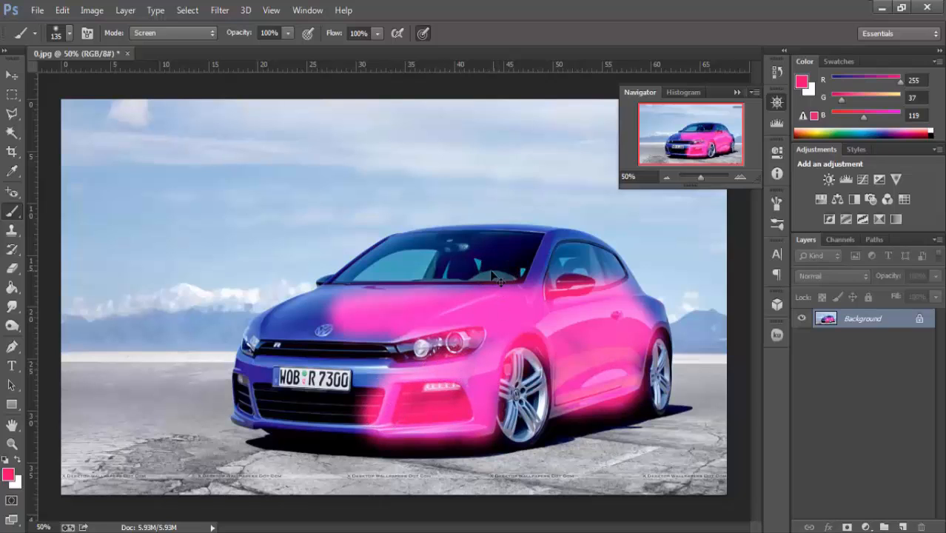
key(ctrl+z)
Try Color Dodge brush strokes over the car's body, windows and the ground beneath it, and undo them.
click(186, 34)
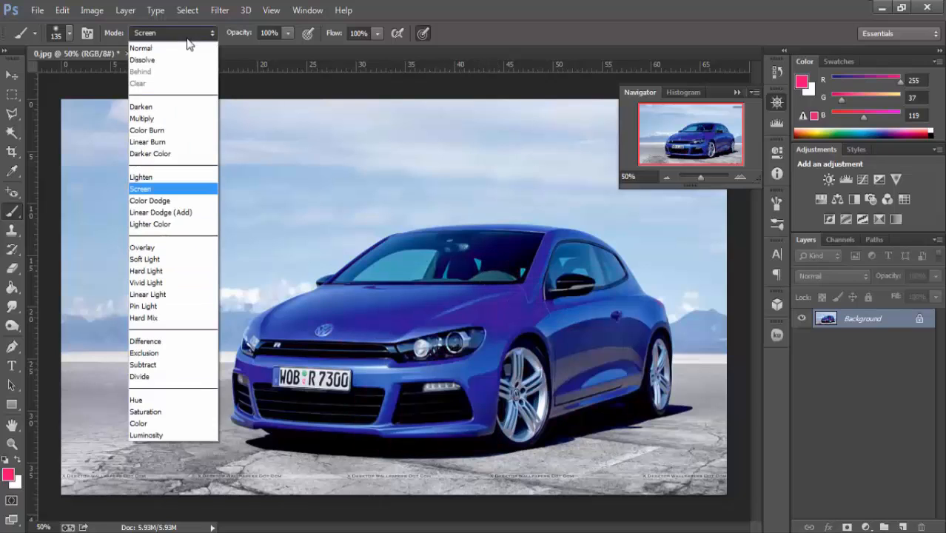
click(151, 200)
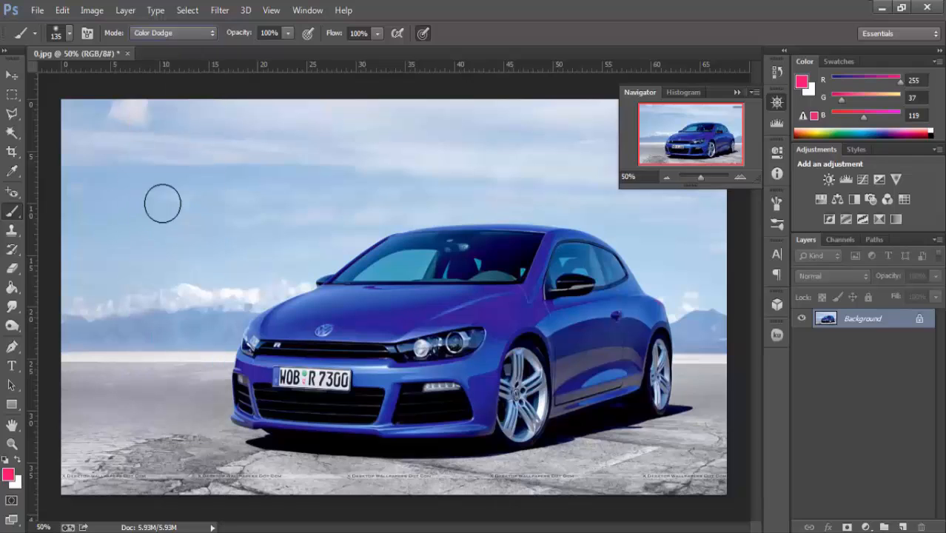
mouse_move(379, 323)
mouse_down()
mouse_move(526, 318)
mouse_move(602, 324)
mouse_move(607, 314)
mouse_move(638, 327)
mouse_move(646, 338)
mouse_move(570, 387)
mouse_move(585, 391)
mouse_move(560, 390)
mouse_move(647, 327)
mouse_move(631, 290)
mouse_move(596, 260)
mouse_move(536, 255)
mouse_move(668, 459)
mouse_move(634, 407)
mouse_move(566, 436)
mouse_move(582, 421)
mouse_move(615, 423)
mouse_move(569, 439)
mouse_move(403, 445)
mouse_move(385, 441)
mouse_move(422, 443)
mouse_move(323, 431)
mouse_move(331, 423)
mouse_move(293, 412)
mouse_move(263, 382)
mouse_move(320, 323)
mouse_move(357, 328)
mouse_move(344, 349)
mouse_move(363, 335)
mouse_move(352, 319)
mouse_move(309, 302)
mouse_move(384, 267)
mouse_move(389, 251)
mouse_move(445, 239)
mouse_move(474, 251)
mouse_move(541, 250)
mouse_move(464, 287)
mouse_move(413, 285)
mouse_move(407, 264)
mouse_move(437, 272)
mouse_up()
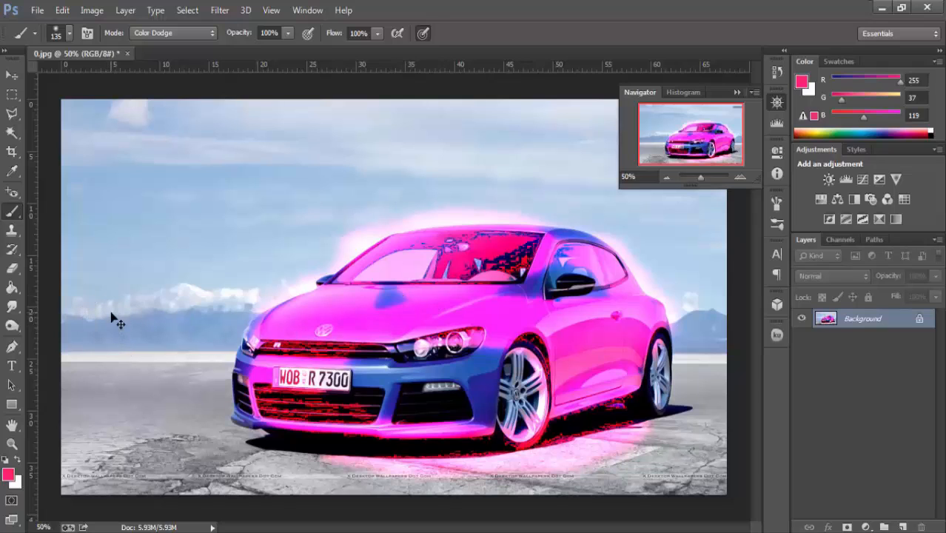
key(ctrl+z)
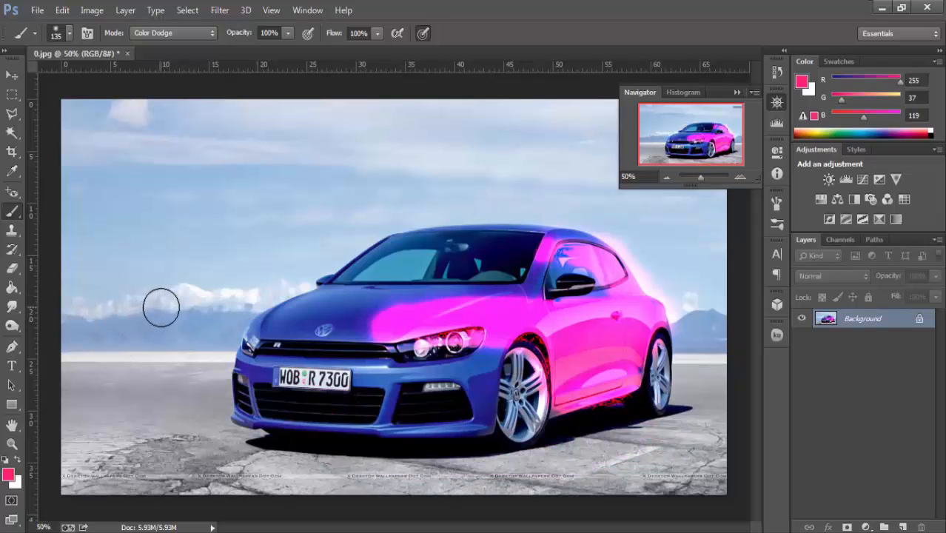
key(ctrl+alt+z)
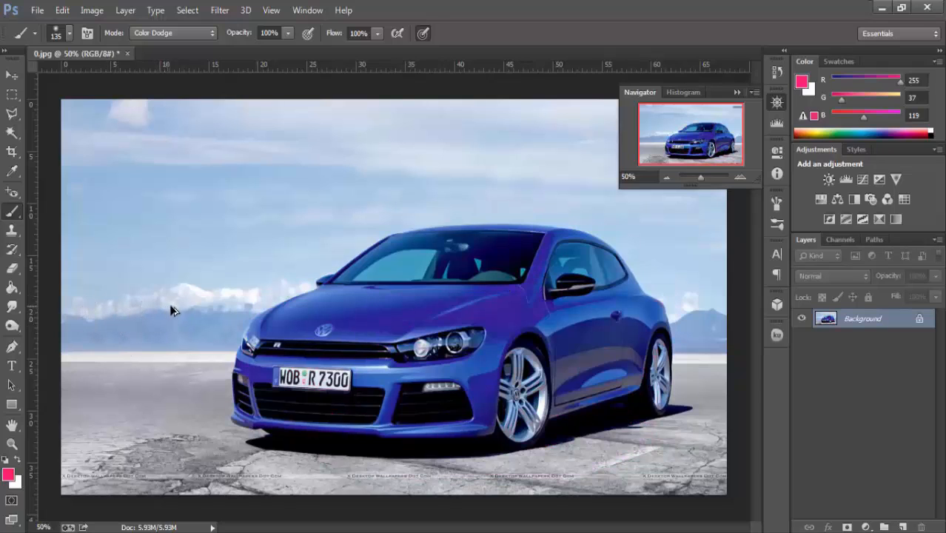
Try a Linear Dodge (Add) brush stroke over the car, the ground, the mountains and the lower sky, and undo it.
click(175, 32)
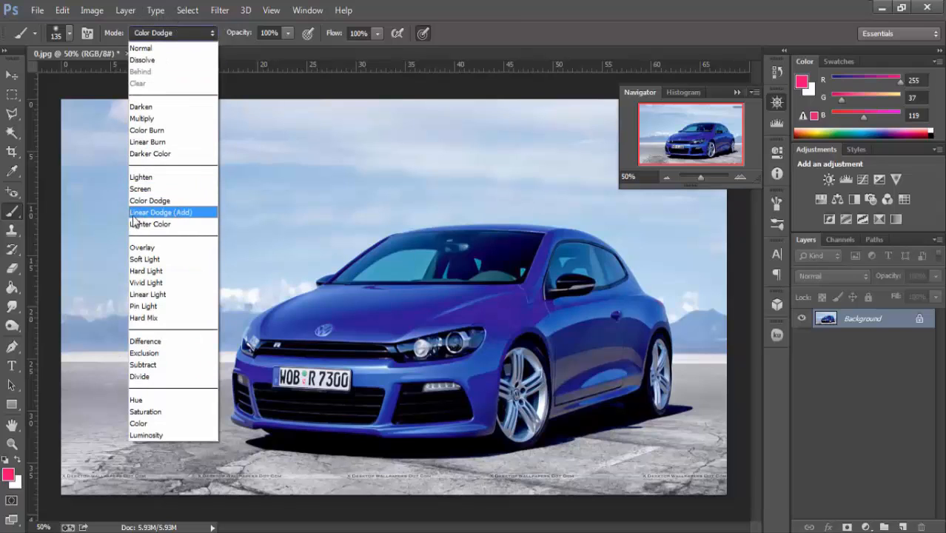
click(178, 213)
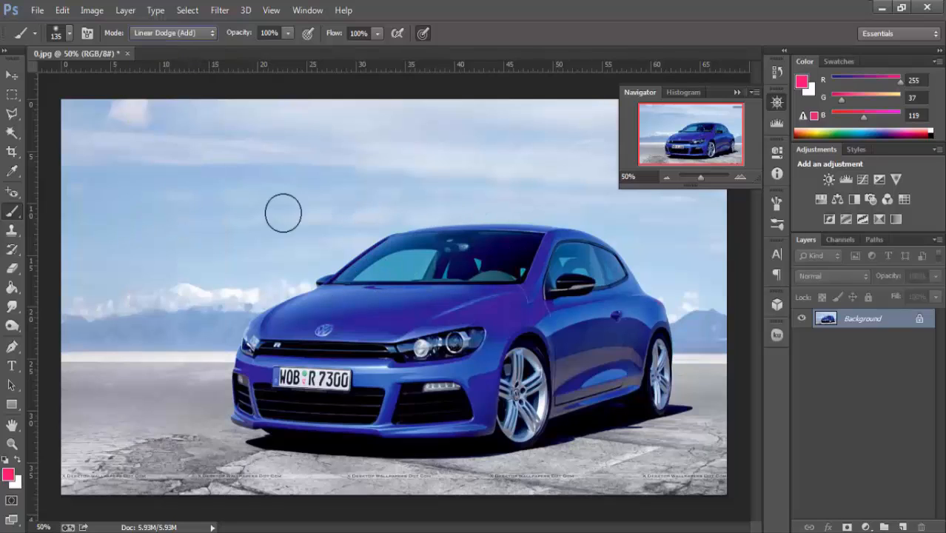
mouse_move(444, 314)
mouse_down()
mouse_move(577, 313)
mouse_move(457, 364)
mouse_move(403, 344)
mouse_move(205, 391)
mouse_move(312, 404)
mouse_move(81, 404)
mouse_move(341, 420)
mouse_move(111, 463)
mouse_move(378, 526)
mouse_move(244, 355)
mouse_move(645, 326)
mouse_move(681, 302)
mouse_move(149, 317)
mouse_move(71, 270)
mouse_move(690, 285)
mouse_move(619, 259)
mouse_move(666, 200)
mouse_move(530, 252)
mouse_up()
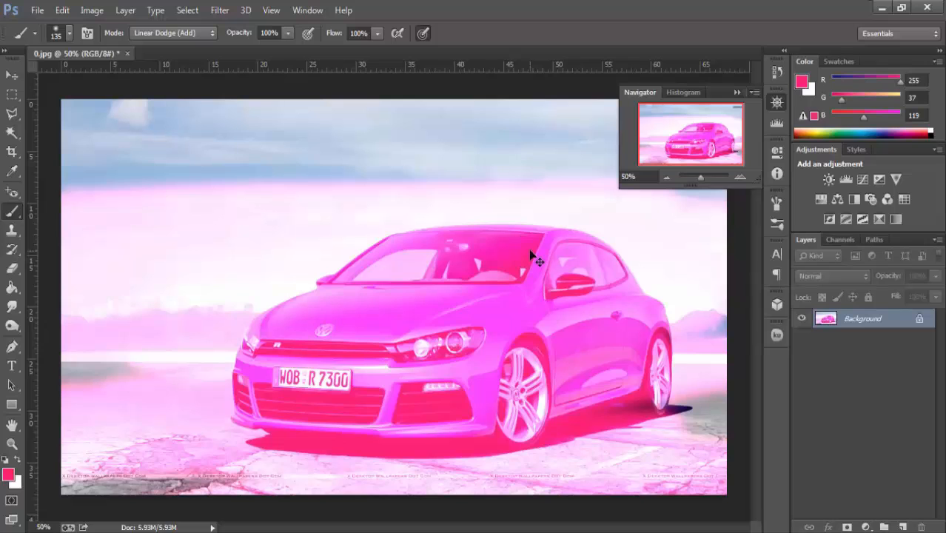
key(ctrl+z)
Try Lighter Color brush strokes over the whole car and the cracked ground, and undo them.
click(174, 34)
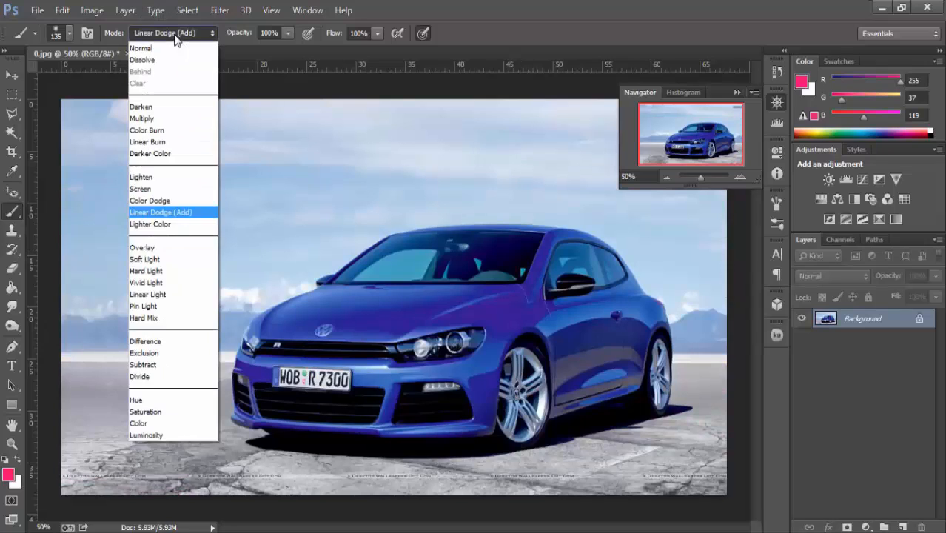
click(162, 226)
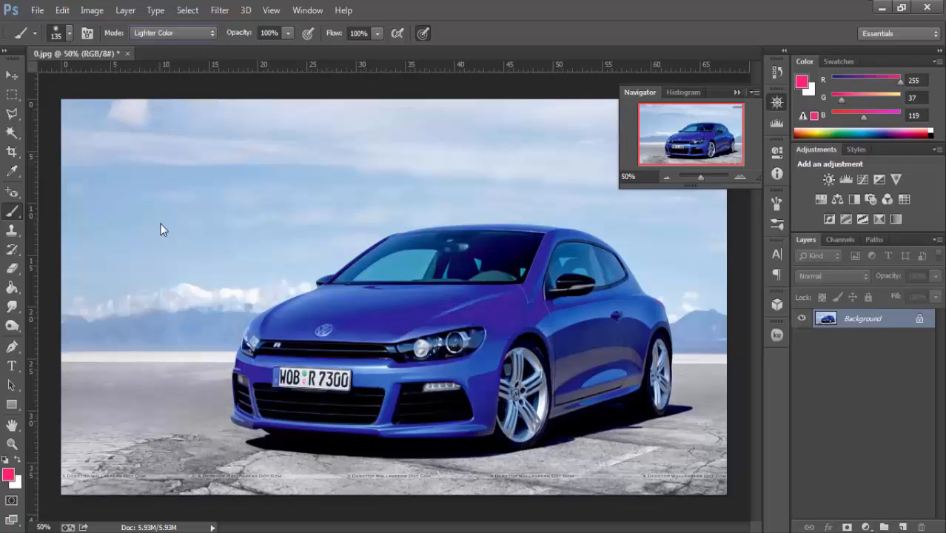
right_click(343, 308)
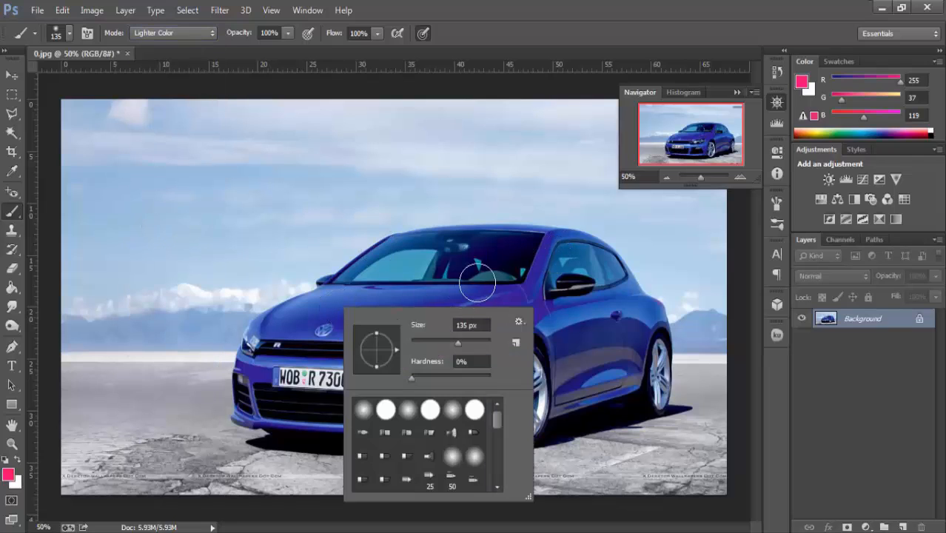
mouse_move(478, 282)
mouse_down()
mouse_move(401, 254)
mouse_move(458, 245)
mouse_move(391, 267)
mouse_move(452, 289)
mouse_move(449, 306)
mouse_move(400, 307)
mouse_move(433, 272)
mouse_move(441, 339)
mouse_move(430, 332)
mouse_move(487, 321)
mouse_move(518, 358)
mouse_move(550, 351)
mouse_move(57, 351)
mouse_move(78, 438)
mouse_move(159, 373)
mouse_move(586, 389)
mouse_move(512, 424)
mouse_move(748, 363)
mouse_move(728, 416)
mouse_move(780, 364)
mouse_move(560, 298)
mouse_move(595, 280)
mouse_up()
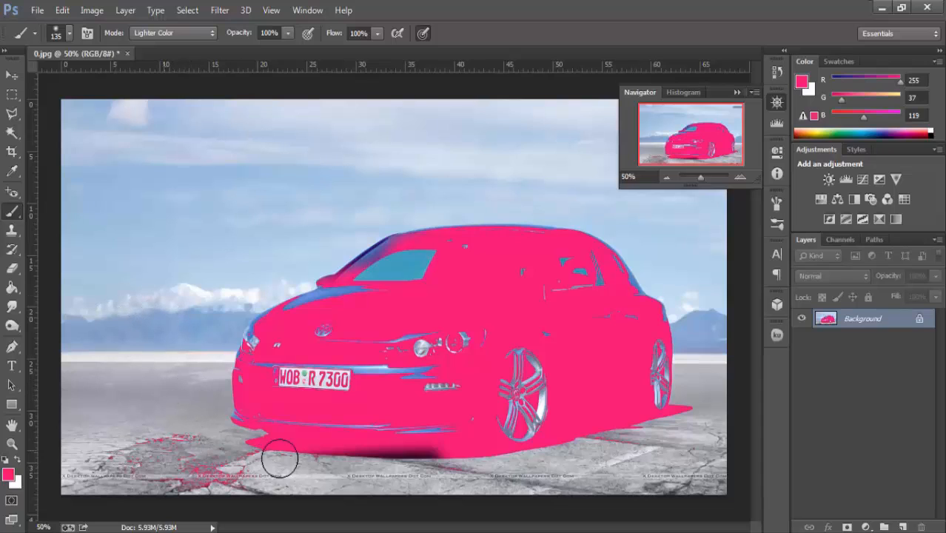
drag(279, 459, 697, 461)
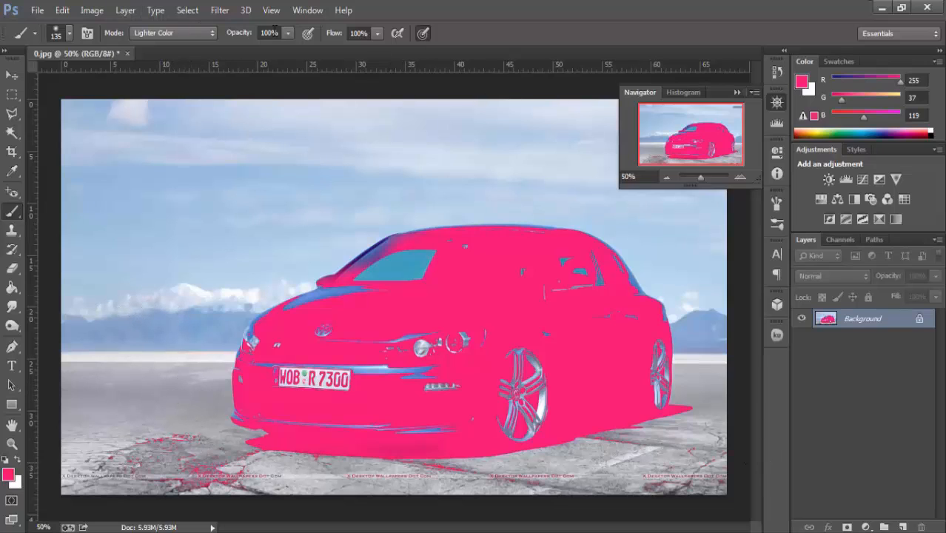
key(ctrl+alt+z)
key(ctrl+alt+z)
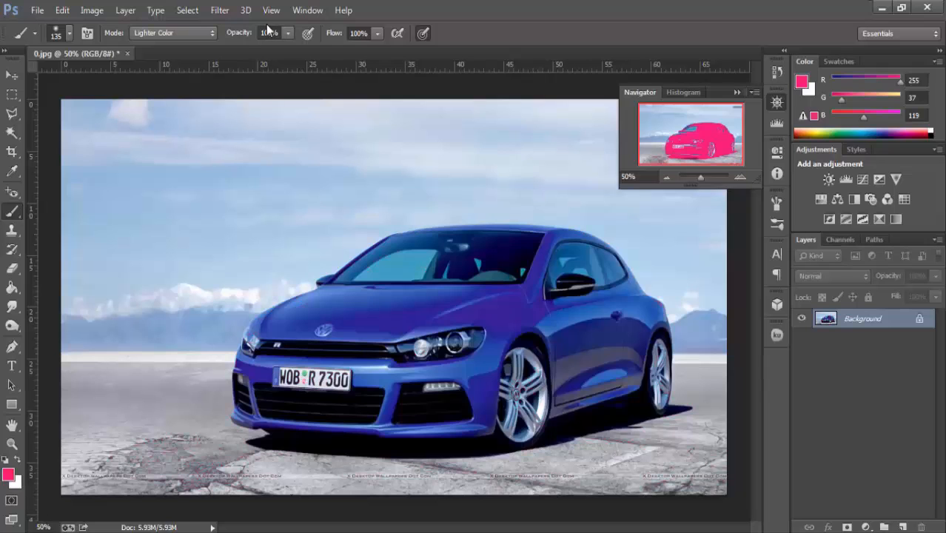
Set an 80 px brush to Overlay mode and paint the car's hood, side and roof edge, the mountains and the sky.
click(181, 33)
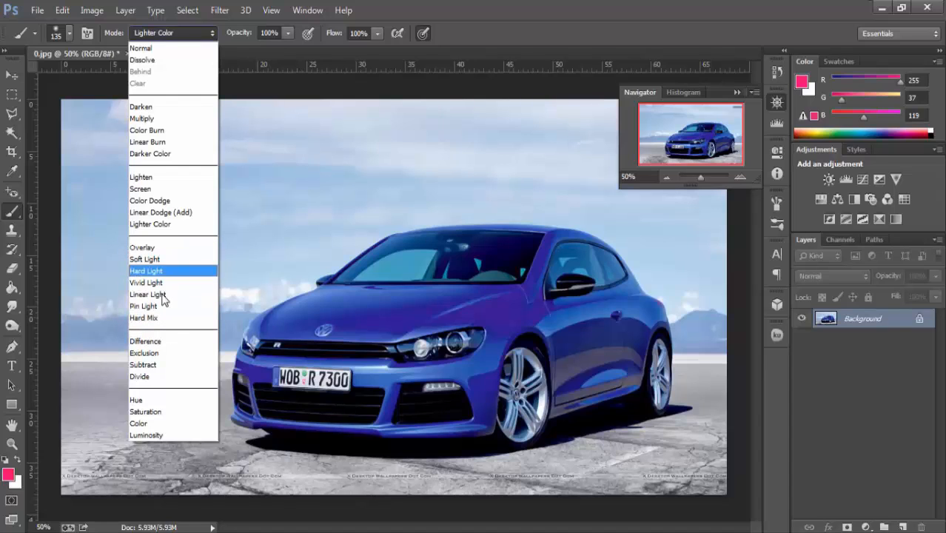
click(168, 251)
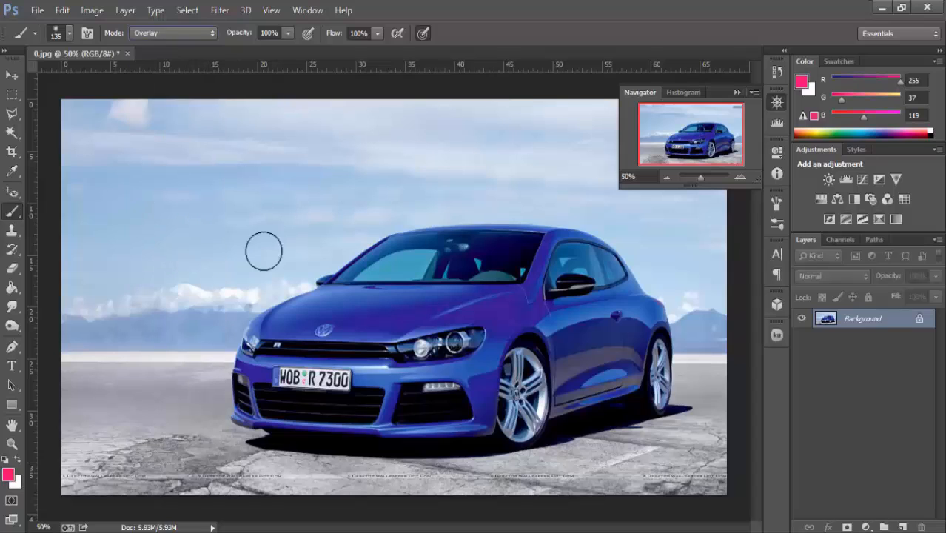
right_click(434, 340)
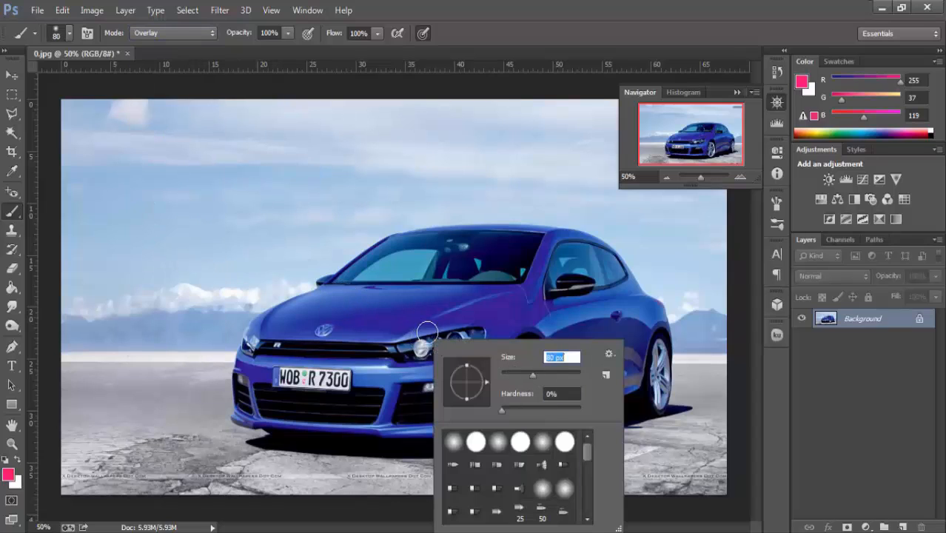
mouse_move(427, 331)
mouse_down()
mouse_move(385, 325)
mouse_move(485, 311)
mouse_up()
mouse_move(575, 308)
mouse_down()
mouse_move(544, 320)
mouse_move(623, 330)
mouse_move(569, 357)
mouse_move(587, 386)
mouse_up()
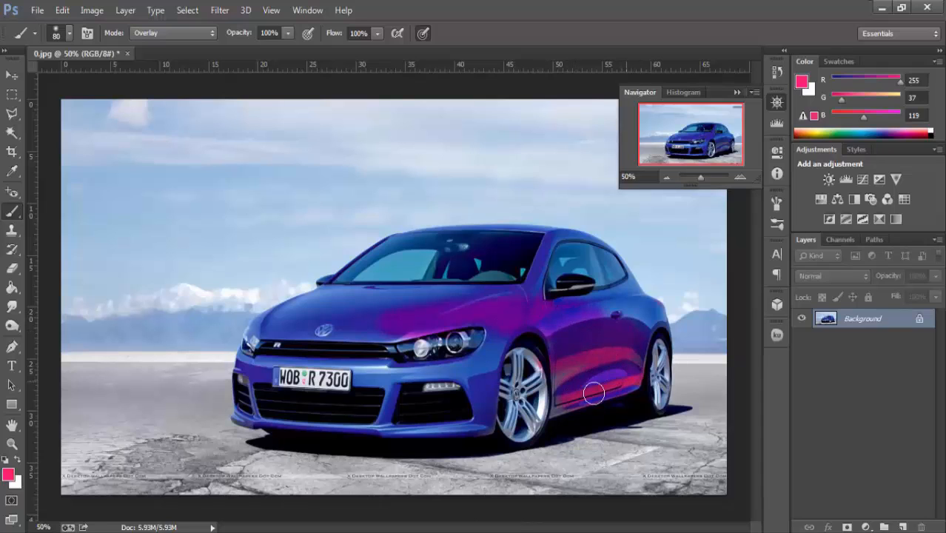
mouse_move(652, 315)
mouse_down()
mouse_move(629, 303)
mouse_move(651, 290)
mouse_move(624, 266)
mouse_move(544, 231)
mouse_move(468, 220)
mouse_up()
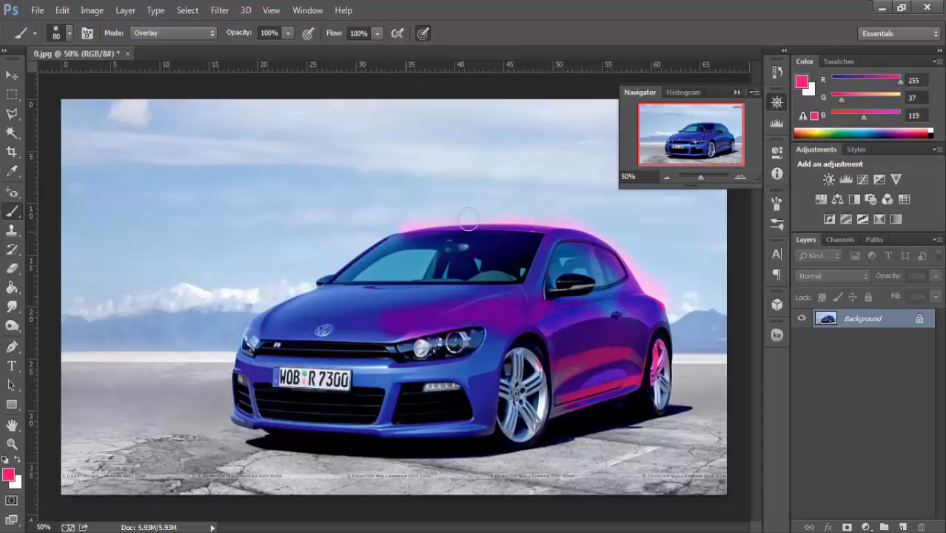
mouse_move(252, 309)
mouse_down()
mouse_move(192, 333)
mouse_move(181, 350)
mouse_move(213, 348)
mouse_move(199, 323)
mouse_move(216, 300)
mouse_up()
drag(281, 280, 63, 255)
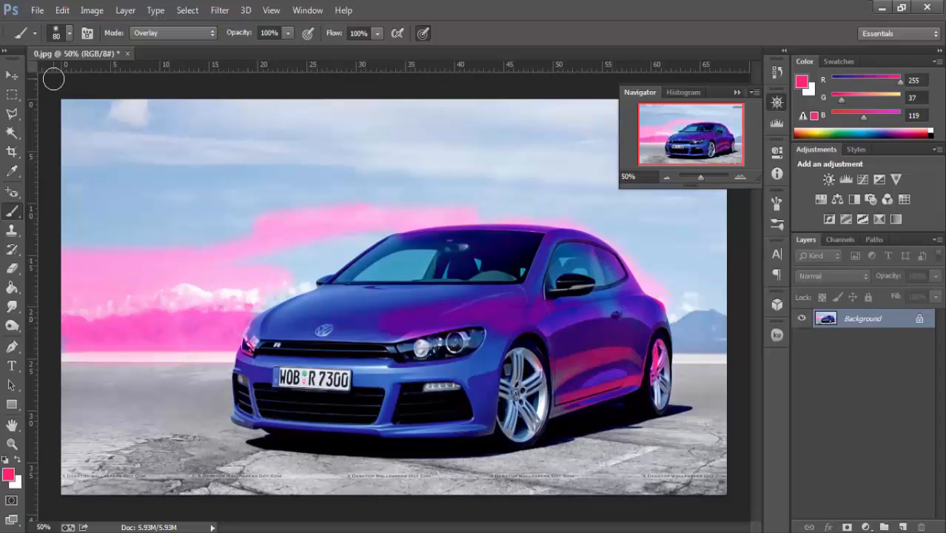
Switch the brush to Soft Light mode and paint over the car's hood, windshield and the sky.
click(185, 35)
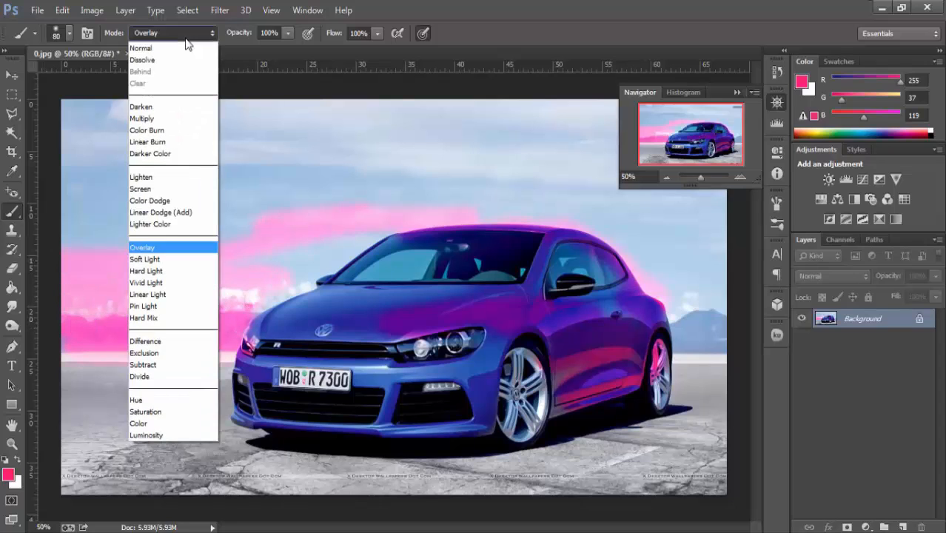
click(153, 261)
mouse_move(439, 356)
mouse_down()
mouse_move(304, 347)
mouse_move(249, 324)
mouse_move(452, 297)
mouse_move(455, 256)
mouse_move(304, 245)
mouse_move(246, 213)
mouse_move(302, 216)
mouse_move(384, 199)
mouse_move(62, 183)
mouse_move(89, 147)
mouse_up()
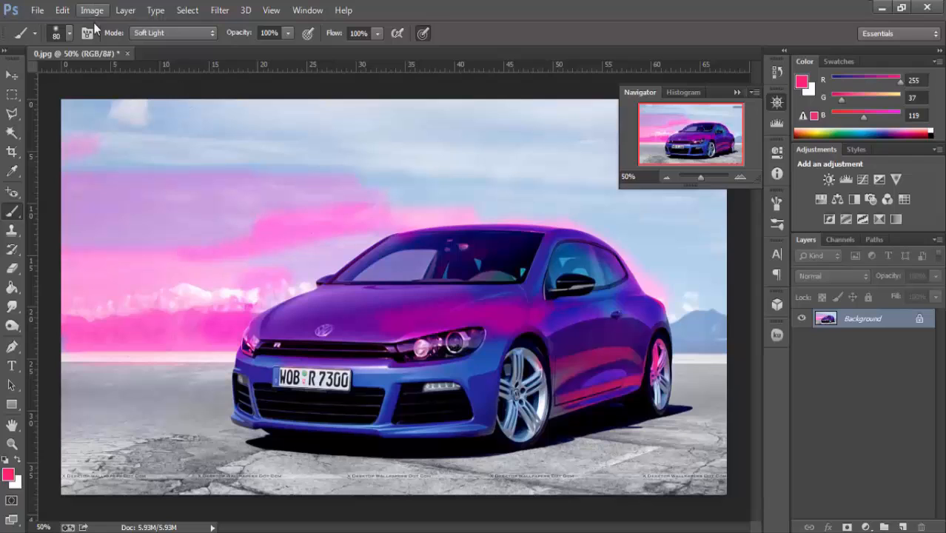
Try a Hard Light brush stroke from the sky down to the mountains, and undo it with the Overlay and Soft Light strokes.
click(158, 34)
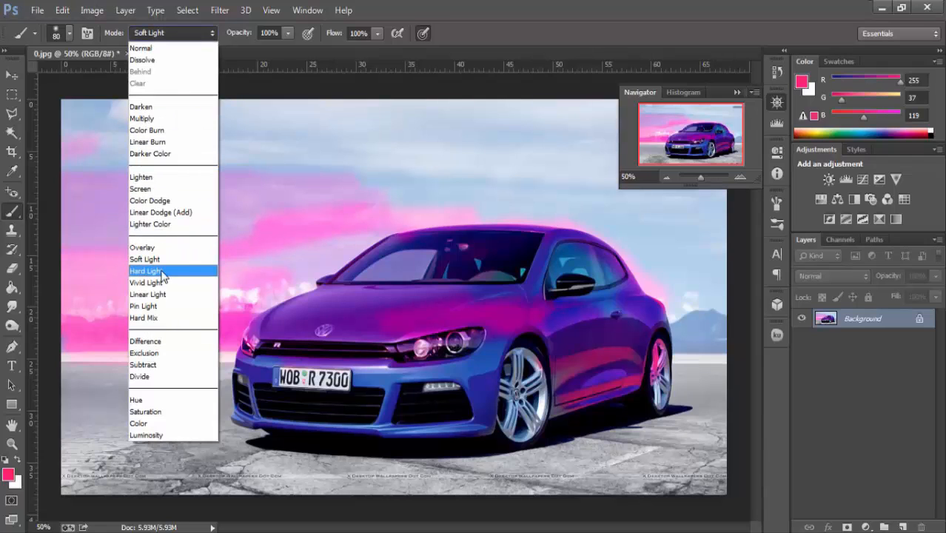
click(171, 274)
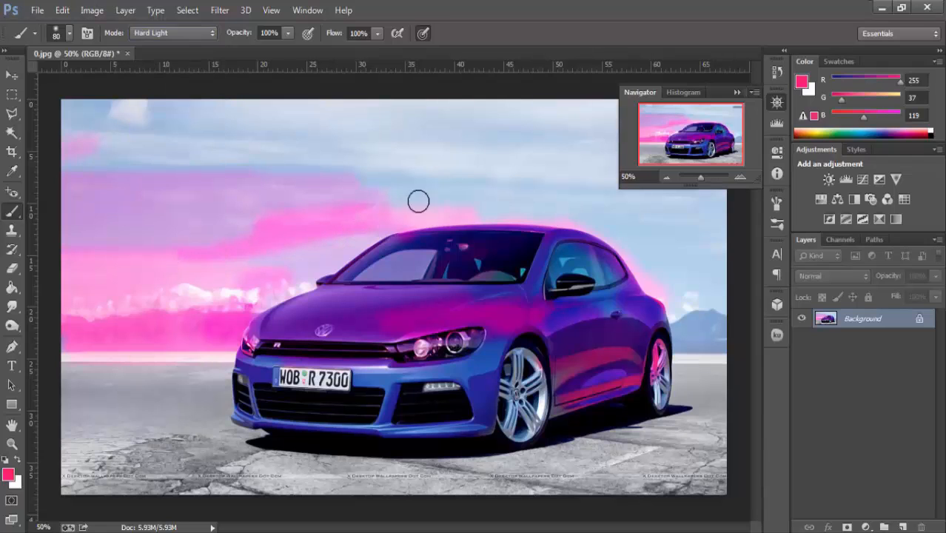
mouse_move(418, 201)
mouse_down()
mouse_move(246, 149)
mouse_move(111, 155)
mouse_move(309, 145)
mouse_move(309, 115)
mouse_move(251, 96)
mouse_move(245, 77)
mouse_move(183, 156)
mouse_move(217, 172)
mouse_move(244, 210)
mouse_move(345, 198)
mouse_move(223, 201)
mouse_move(324, 204)
mouse_move(266, 239)
mouse_move(309, 263)
mouse_move(231, 277)
mouse_move(306, 299)
mouse_move(80, 311)
mouse_move(164, 335)
mouse_move(112, 342)
mouse_move(263, 362)
mouse_move(106, 352)
mouse_up()
key(ctrl+alt+z)
key(ctrl+alt+z)
key(ctrl+alt+z)
Try a Linear Light brush stroke across the car's hood above the headlight, and undo it.
click(157, 34)
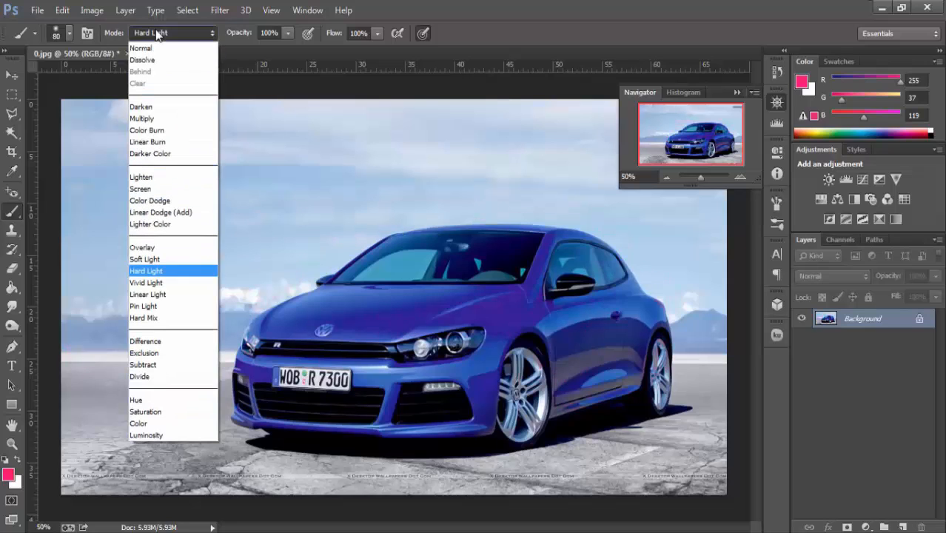
click(169, 295)
mouse_move(448, 315)
mouse_down()
mouse_move(405, 325)
mouse_move(456, 319)
mouse_up()
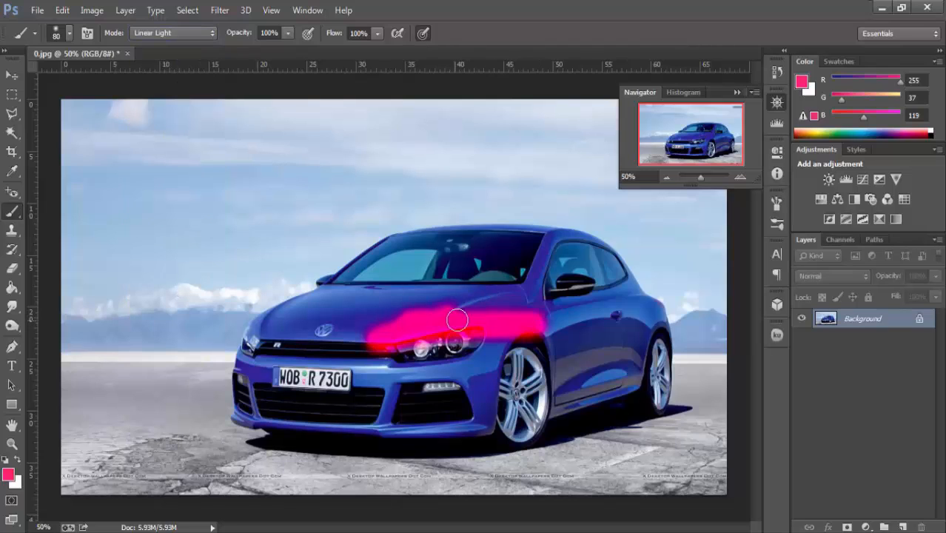
key(ctrl+z)
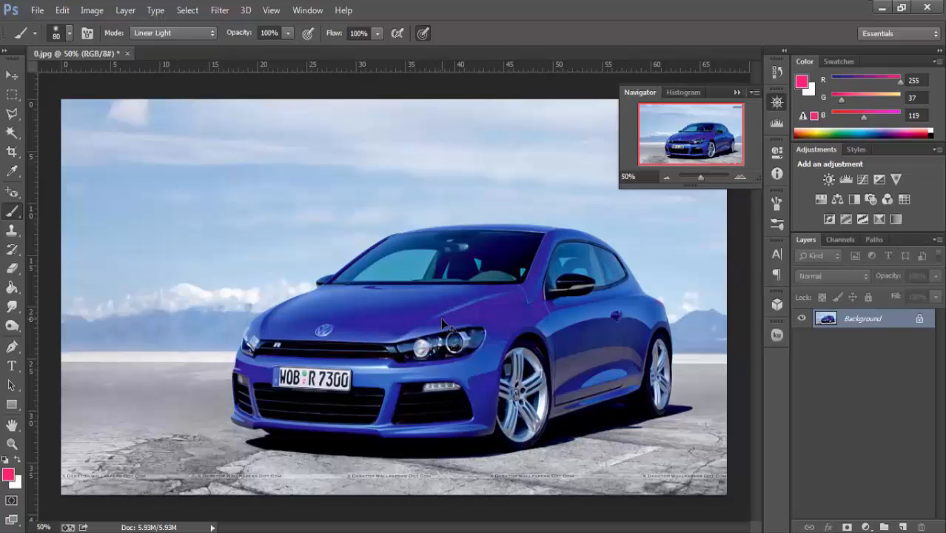
Paint most of the car's hood in Linear Light mode, from the grille up to the windshield.
key(ctrl+plus)
key(ctrl+plus)
key(ctrl+plus)
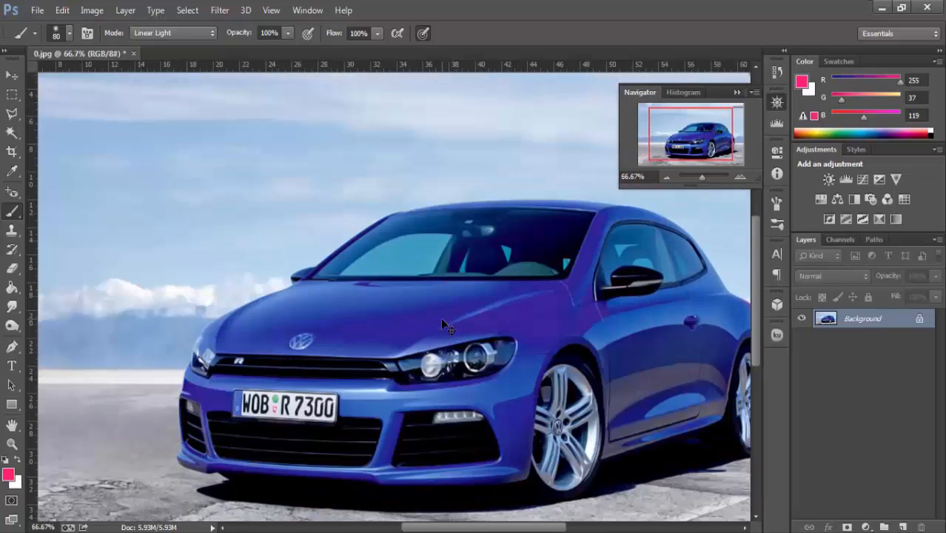
scroll(530, 394, down, 1)
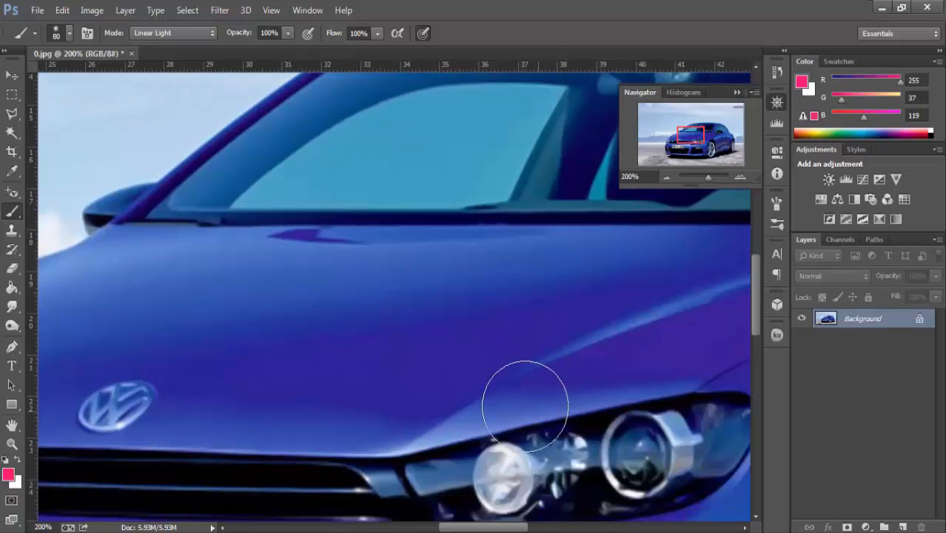
mouse_move(524, 397)
mouse_down()
mouse_move(448, 369)
mouse_move(483, 393)
mouse_move(409, 395)
mouse_move(331, 416)
mouse_move(225, 381)
mouse_move(179, 341)
mouse_move(53, 387)
mouse_move(161, 330)
mouse_up()
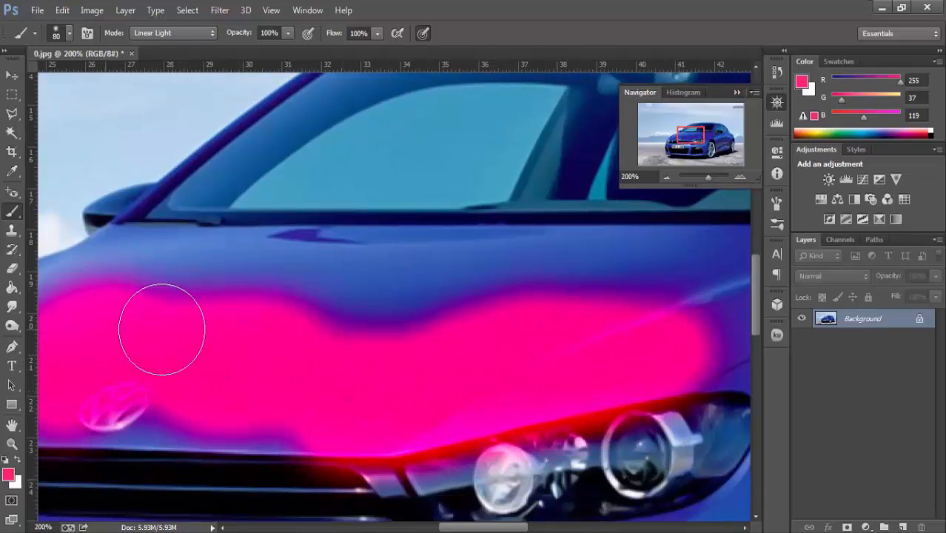
mouse_move(172, 257)
mouse_down()
mouse_move(163, 264)
mouse_move(680, 269)
mouse_move(714, 225)
mouse_move(700, 176)
mouse_up()
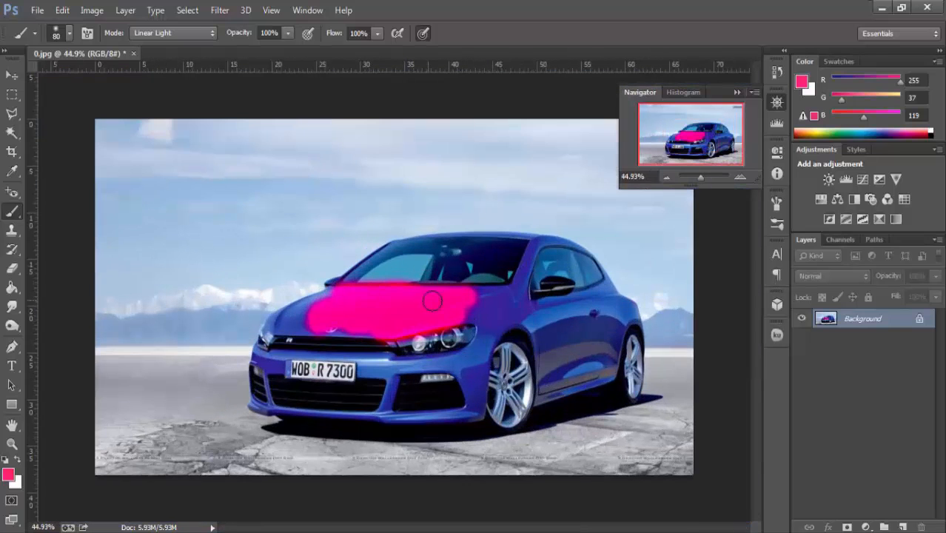
Try Linear Light strokes over the front bumper, fender and side window frame, and undo them together with the hood strokes.
mouse_move(478, 342)
mouse_down()
mouse_move(462, 370)
mouse_move(433, 379)
mouse_move(291, 354)
mouse_up()
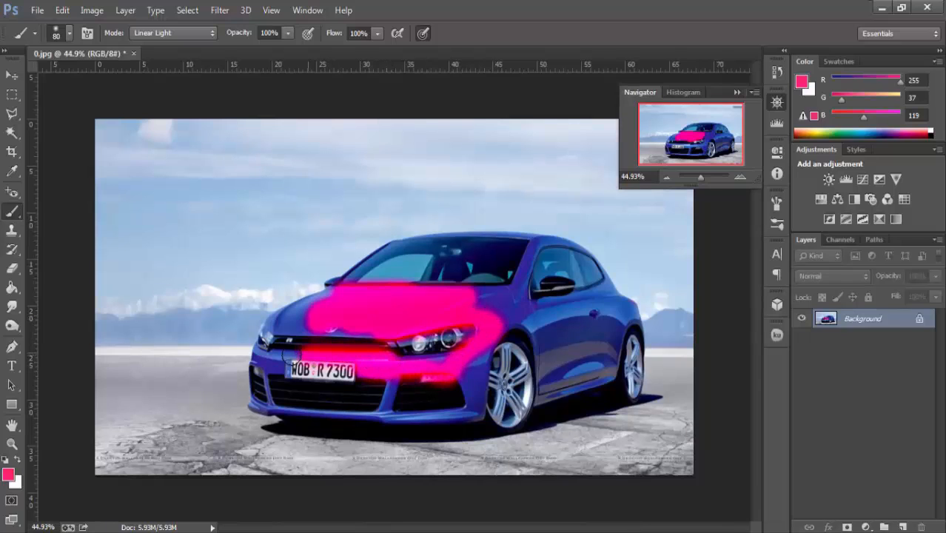
mouse_move(524, 320)
mouse_down()
mouse_move(531, 277)
mouse_move(548, 251)
mouse_move(595, 259)
mouse_up()
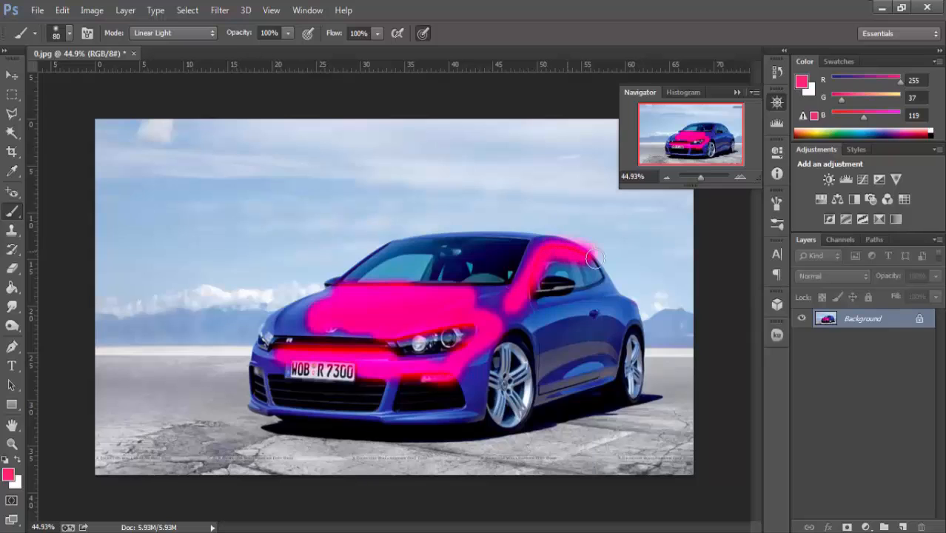
key(ctrl+alt+z)
key(ctrl+alt+z)
key(ctrl+alt+z)
key(ctrl+alt+z)
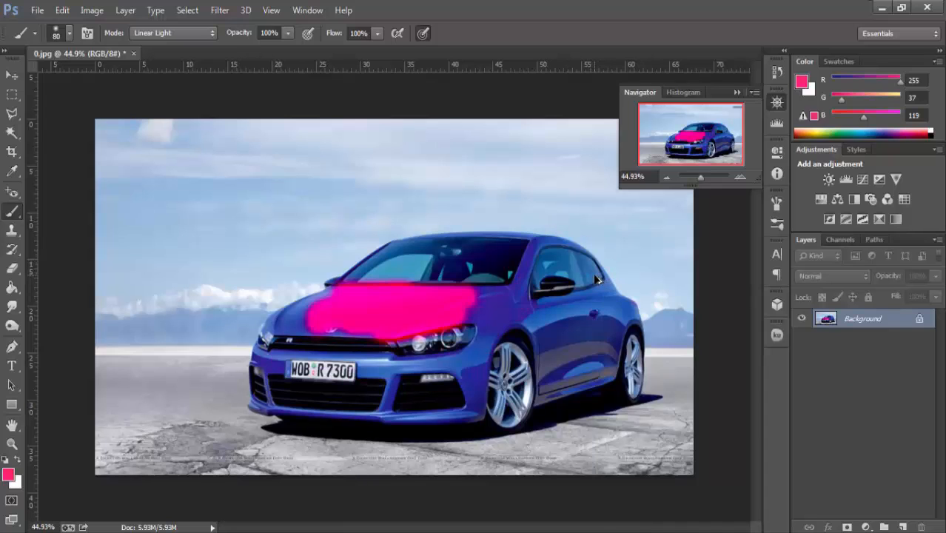
Try a Pin Light brush stroke over the car's hood, grille and windshield pillar, and undo it.
click(177, 35)
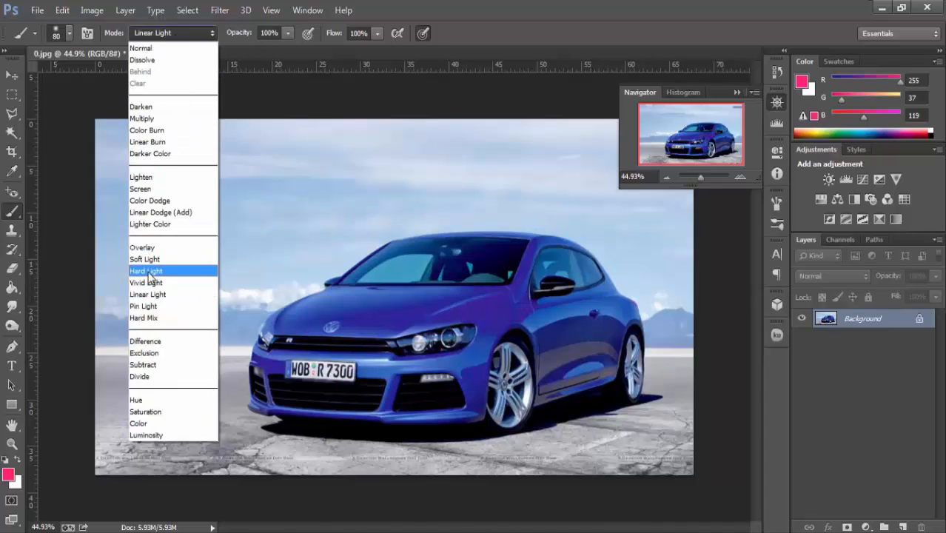
click(166, 309)
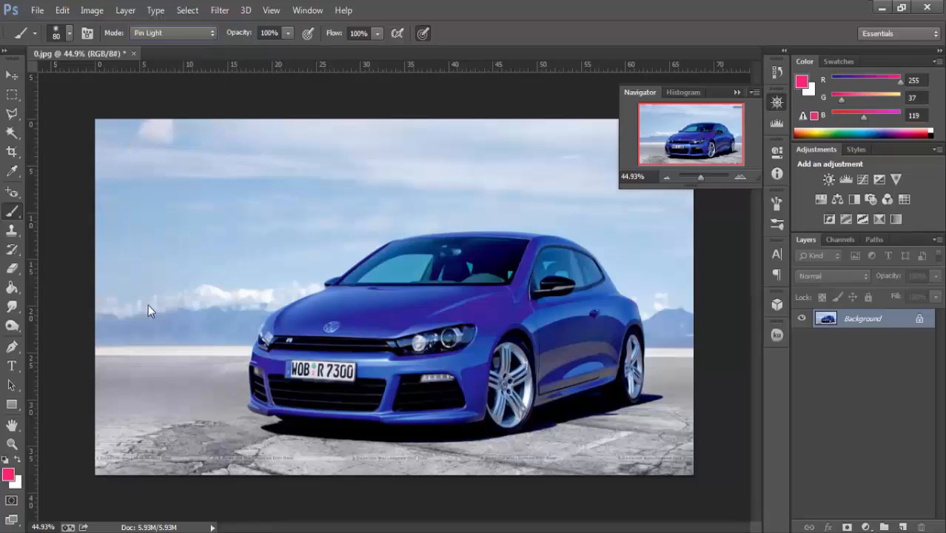
mouse_move(510, 285)
mouse_down()
mouse_move(535, 246)
mouse_move(508, 311)
mouse_move(446, 289)
mouse_move(400, 296)
mouse_move(430, 314)
mouse_move(374, 314)
mouse_move(366, 328)
mouse_move(391, 305)
mouse_move(340, 295)
mouse_move(285, 329)
mouse_move(415, 345)
mouse_move(348, 347)
mouse_up()
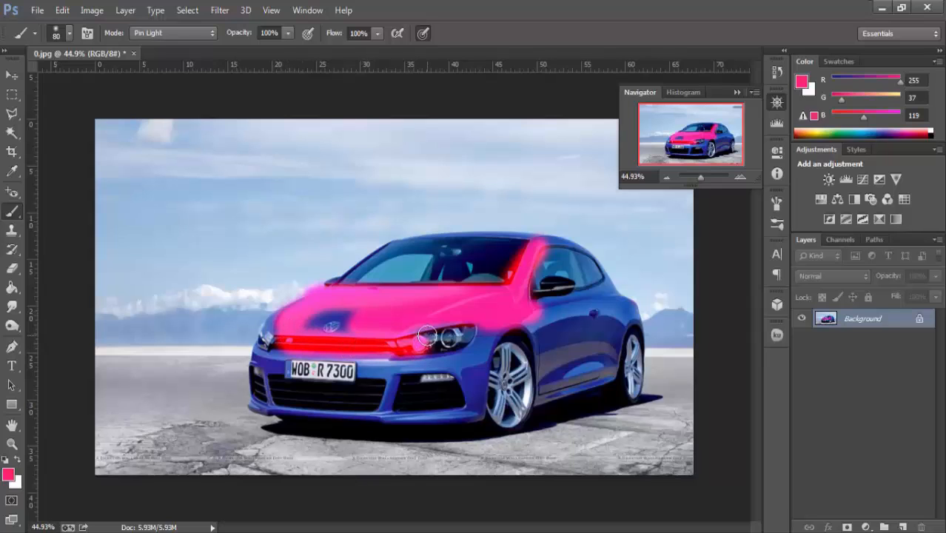
key(ctrl+z)
Try a Hard Mix stroke with a 114 px brush starting on the car's hood, and undo it.
click(175, 34)
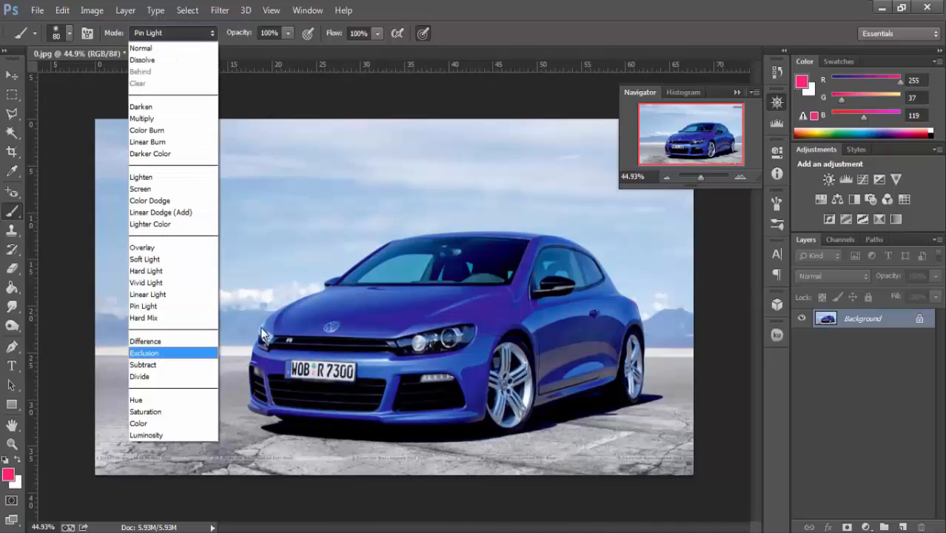
click(156, 320)
mouse_move(386, 308)
mouse_down()
mouse_move(339, 326)
mouse_move(367, 332)
mouse_move(427, 319)
mouse_move(331, 309)
mouse_move(468, 242)
mouse_move(455, 241)
mouse_move(509, 267)
mouse_move(496, 271)
mouse_move(561, 278)
mouse_move(546, 278)
mouse_move(537, 224)
mouse_move(471, 214)
mouse_move(451, 190)
mouse_move(540, 189)
mouse_move(344, 176)
mouse_move(311, 185)
mouse_move(295, 243)
mouse_move(275, 275)
mouse_up()
key(ctrl+z)
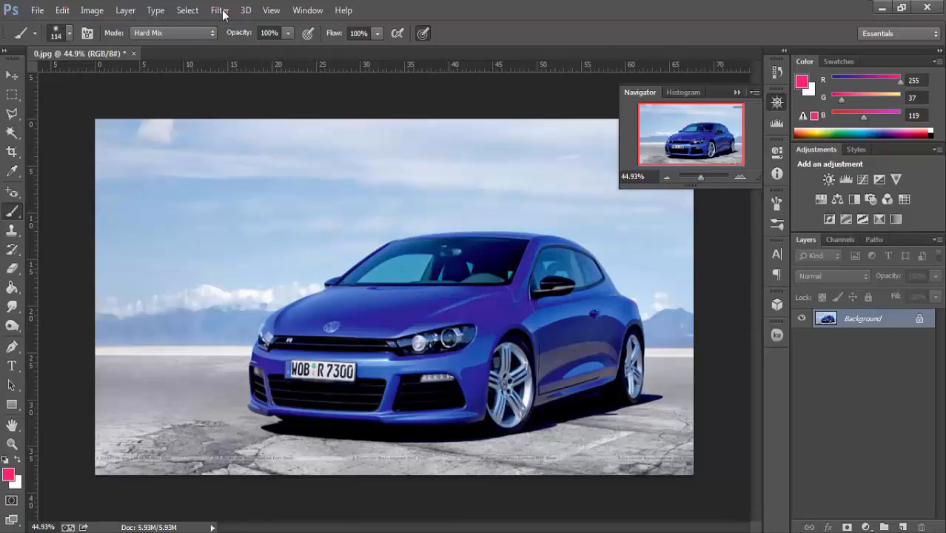
Paint over the whole photo in Difference mode, covering the car, ground, sky and remaining corners.
click(195, 35)
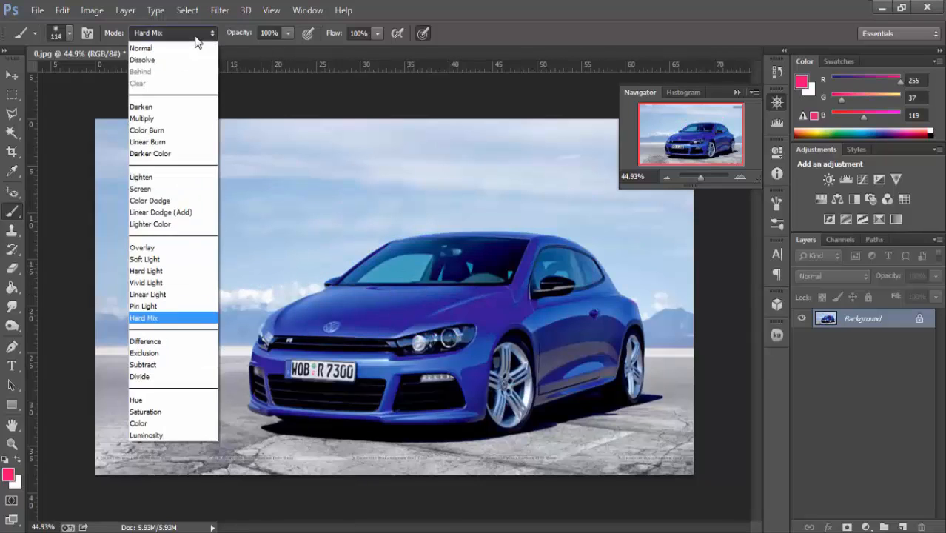
click(153, 345)
mouse_move(395, 332)
mouse_down()
mouse_move(329, 339)
mouse_move(322, 329)
mouse_move(452, 331)
mouse_move(354, 343)
mouse_move(174, 386)
mouse_move(181, 396)
mouse_move(408, 433)
mouse_move(682, 443)
mouse_move(568, 448)
mouse_move(705, 459)
mouse_move(630, 467)
mouse_move(673, 439)
mouse_move(602, 413)
mouse_move(620, 394)
mouse_move(732, 373)
mouse_up()
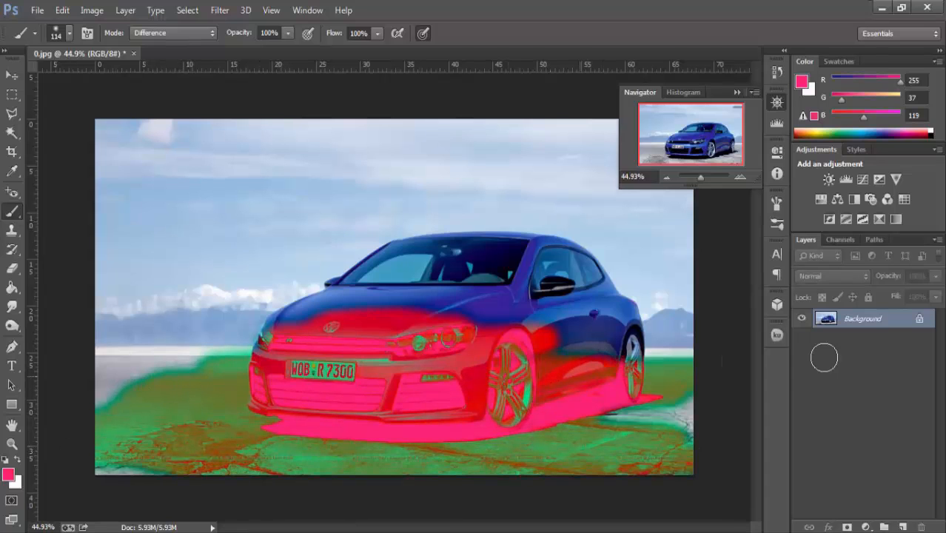
mouse_move(824, 358)
mouse_down()
mouse_move(580, 334)
mouse_move(821, 331)
mouse_move(430, 313)
mouse_move(642, 294)
mouse_move(457, 246)
mouse_move(585, 250)
mouse_move(268, 246)
mouse_move(543, 205)
mouse_move(346, 267)
mouse_move(471, 258)
mouse_move(30, 224)
mouse_move(104, 204)
mouse_move(73, 183)
mouse_move(222, 178)
mouse_move(212, 141)
mouse_move(38, 141)
mouse_move(250, 143)
mouse_move(223, 128)
mouse_up()
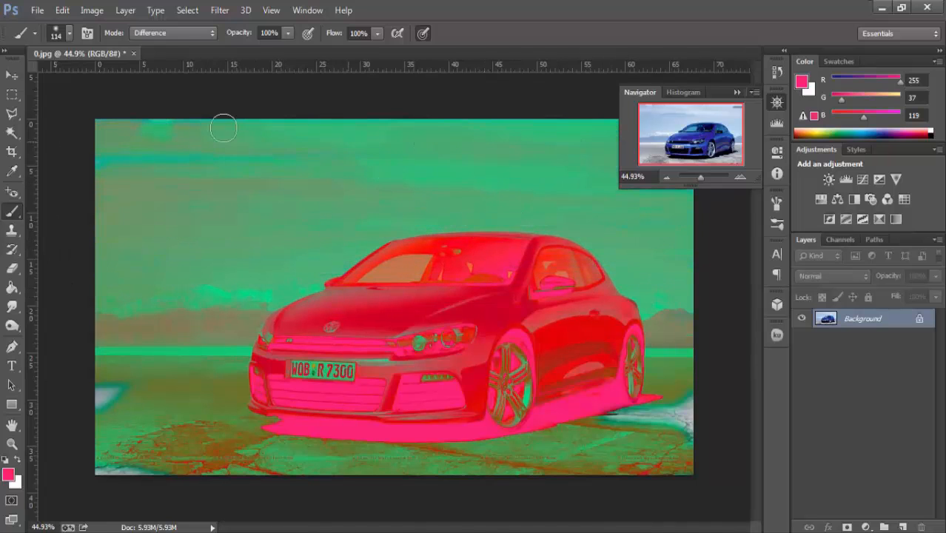
drag(1, 348, 74, 427)
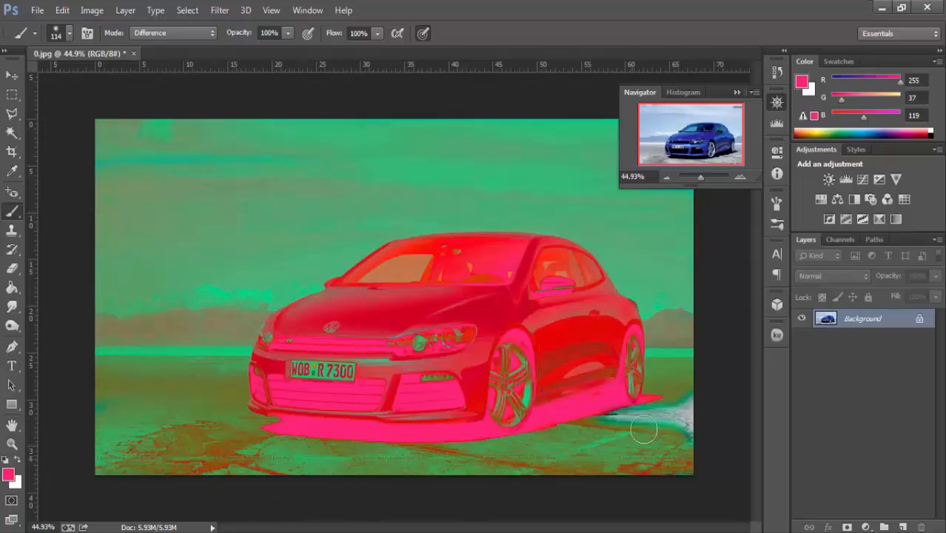
drag(644, 430, 663, 439)
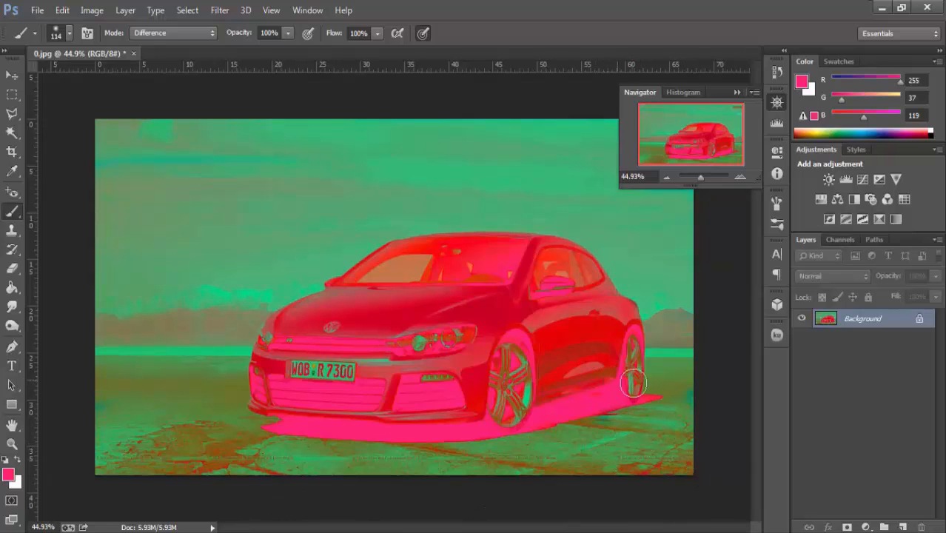
Paint over the car a second time in Difference mode, from bumper to roof, and undo all the Difference strokes.
mouse_move(624, 389)
mouse_down()
mouse_move(464, 425)
mouse_move(279, 420)
mouse_move(268, 413)
mouse_move(264, 369)
mouse_move(285, 336)
mouse_move(355, 395)
mouse_move(420, 384)
mouse_move(455, 393)
mouse_move(611, 370)
mouse_move(507, 372)
mouse_move(588, 346)
mouse_move(626, 340)
mouse_up()
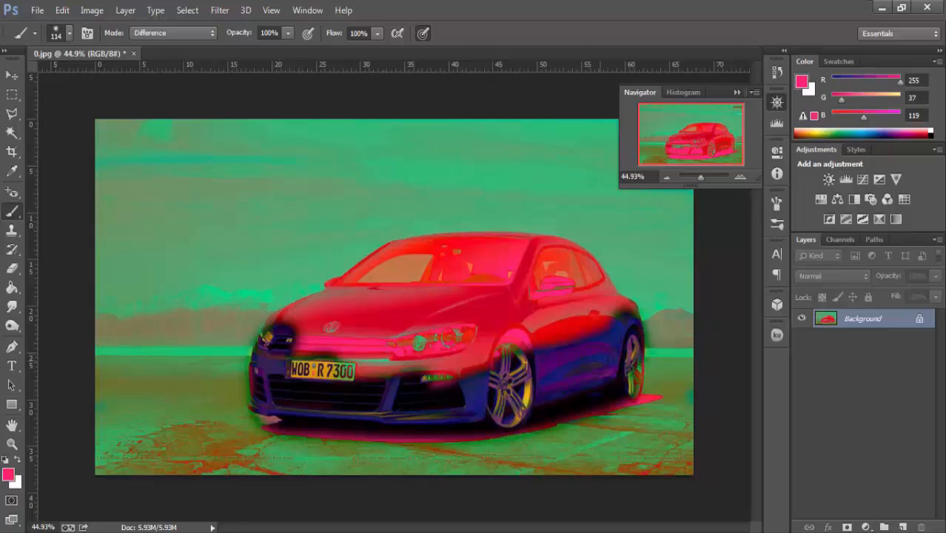
mouse_move(618, 317)
mouse_down()
mouse_move(525, 334)
mouse_move(426, 370)
mouse_move(324, 368)
mouse_move(537, 320)
mouse_move(326, 333)
mouse_move(371, 317)
mouse_move(593, 311)
mouse_move(511, 300)
mouse_move(315, 305)
mouse_move(385, 289)
mouse_move(589, 284)
mouse_move(585, 271)
mouse_move(527, 260)
mouse_move(413, 265)
mouse_up()
drag(492, 273, 568, 284)
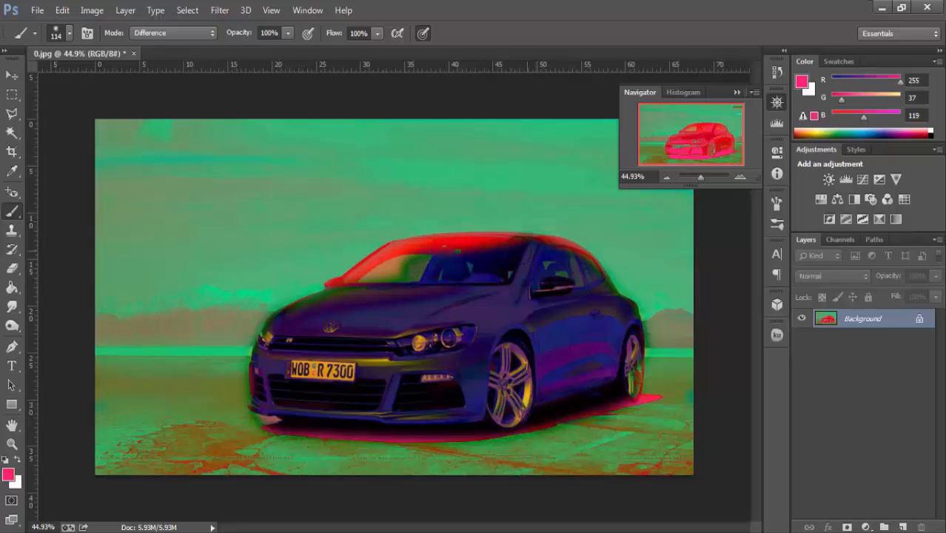
drag(469, 244, 448, 244)
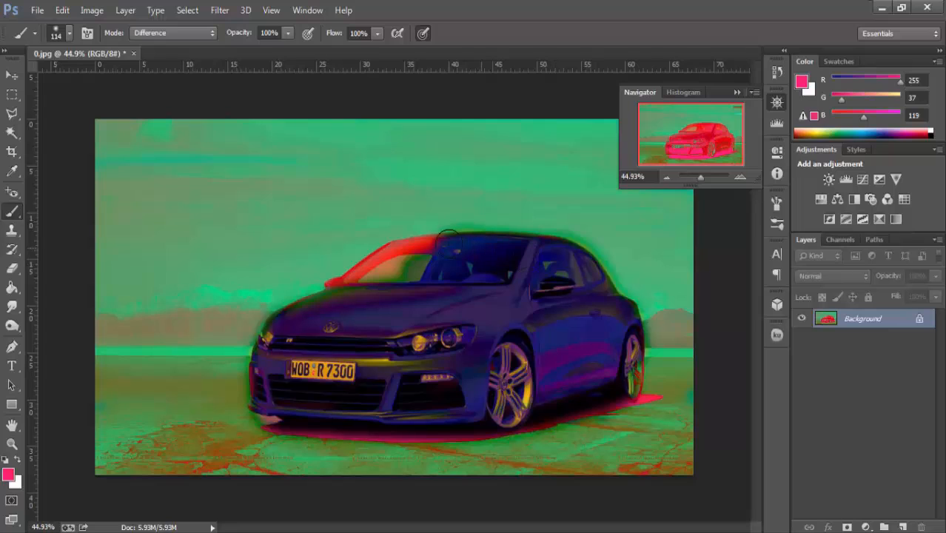
drag(448, 236, 354, 284)
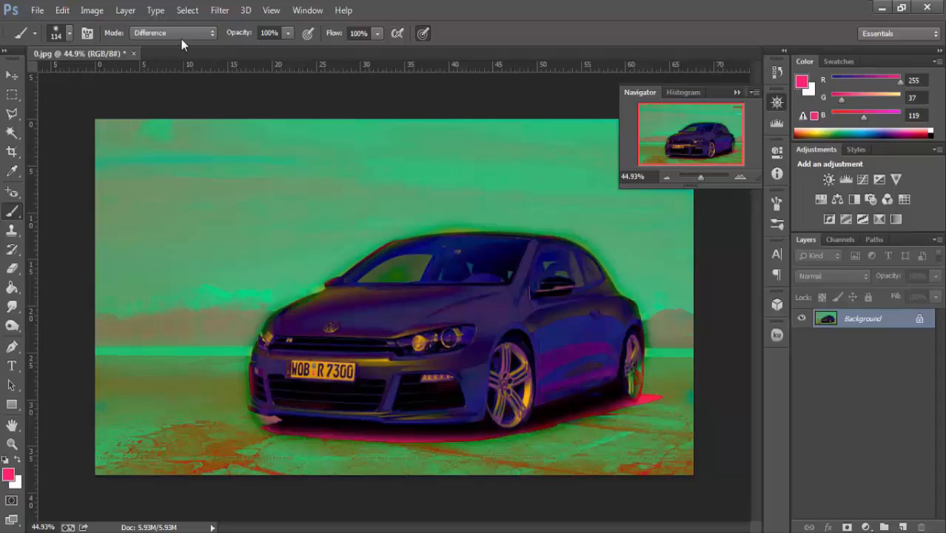
key(ctrl+z)
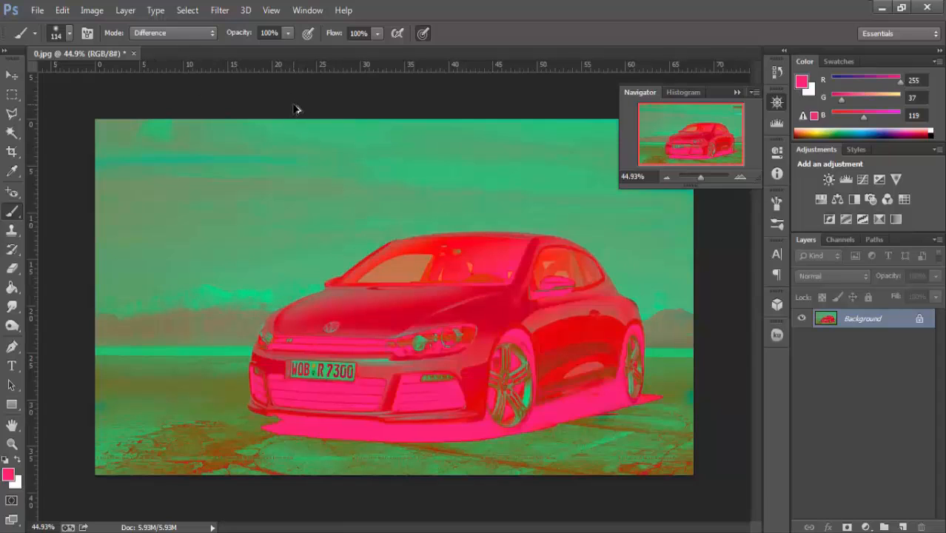
key(ctrl+z)
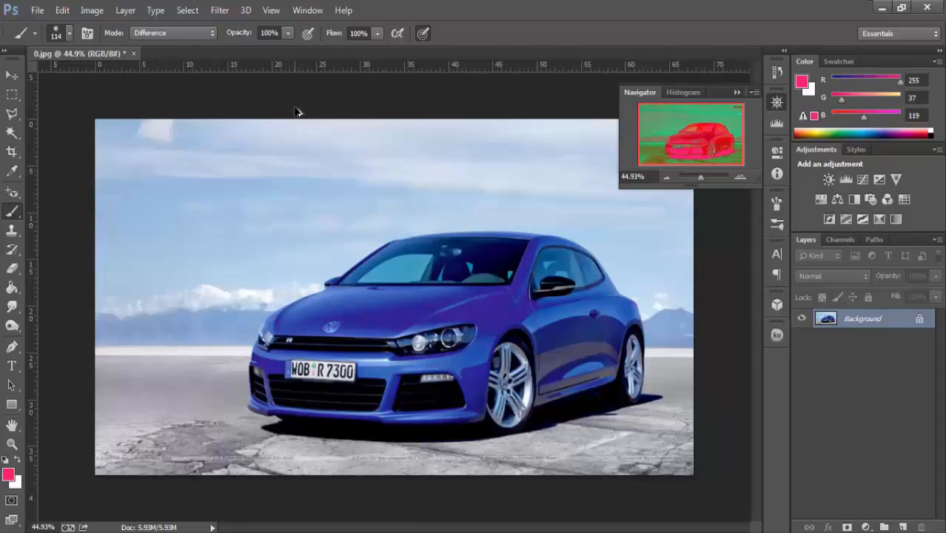
Try overlapping Exclusion brush strokes over the car, ground and sky, and undo them.
click(194, 33)
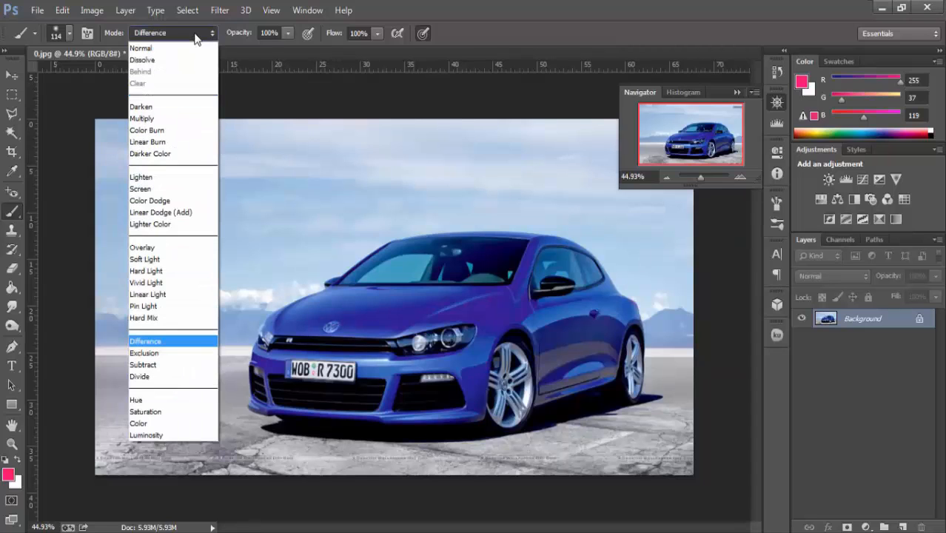
click(148, 354)
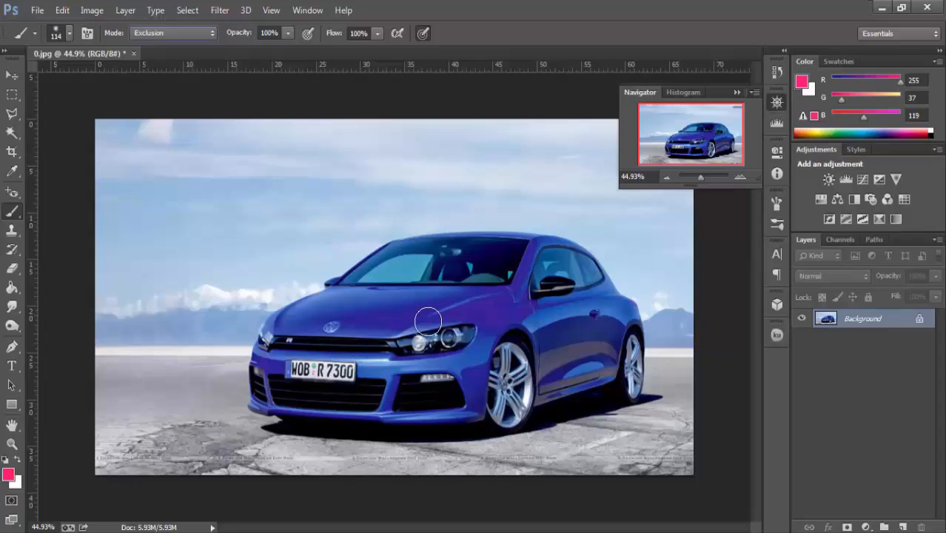
mouse_move(428, 321)
mouse_down()
mouse_move(359, 334)
mouse_move(462, 314)
mouse_move(495, 341)
mouse_move(326, 358)
mouse_move(289, 381)
mouse_move(675, 408)
mouse_move(675, 428)
mouse_move(498, 437)
mouse_move(273, 481)
mouse_up()
mouse_move(706, 474)
mouse_down()
mouse_move(698, 414)
mouse_move(552, 341)
mouse_move(319, 350)
mouse_move(391, 387)
mouse_move(188, 406)
mouse_move(322, 384)
mouse_move(112, 358)
mouse_move(150, 325)
mouse_move(203, 331)
mouse_move(258, 303)
mouse_move(357, 222)
mouse_move(207, 231)
mouse_move(379, 233)
mouse_move(477, 275)
mouse_move(465, 328)
mouse_move(499, 291)
mouse_move(377, 356)
mouse_move(499, 314)
mouse_move(371, 345)
mouse_move(514, 336)
mouse_move(454, 347)
mouse_move(394, 380)
mouse_move(390, 401)
mouse_move(428, 419)
mouse_move(390, 415)
mouse_move(360, 430)
mouse_move(347, 410)
mouse_move(293, 405)
mouse_move(350, 386)
mouse_move(293, 355)
mouse_move(337, 328)
mouse_move(401, 312)
mouse_move(394, 300)
mouse_move(272, 338)
mouse_move(356, 297)
mouse_move(473, 276)
mouse_move(413, 271)
mouse_move(478, 250)
mouse_move(571, 255)
mouse_move(485, 251)
mouse_move(557, 248)
mouse_move(474, 239)
mouse_move(592, 220)
mouse_move(469, 216)
mouse_up()
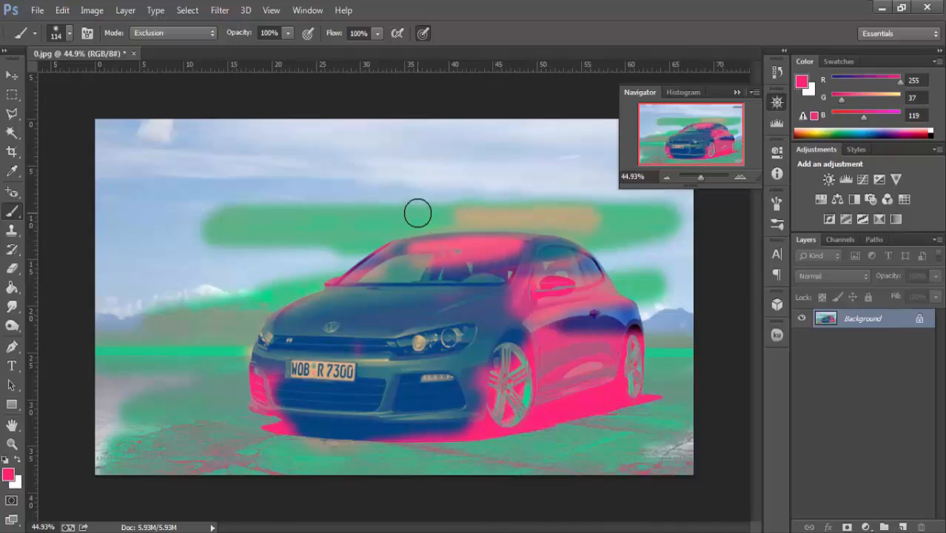
key(ctrl+alt+z)
key(ctrl+alt+z)
key(ctrl+alt+z)
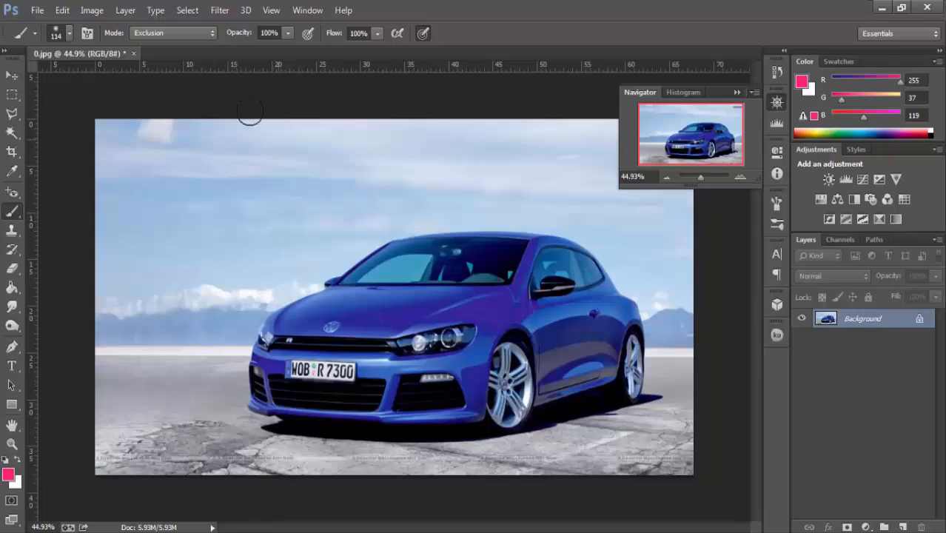
Try Subtract brush strokes over the car's front, side and rear windows, and undo them.
click(161, 30)
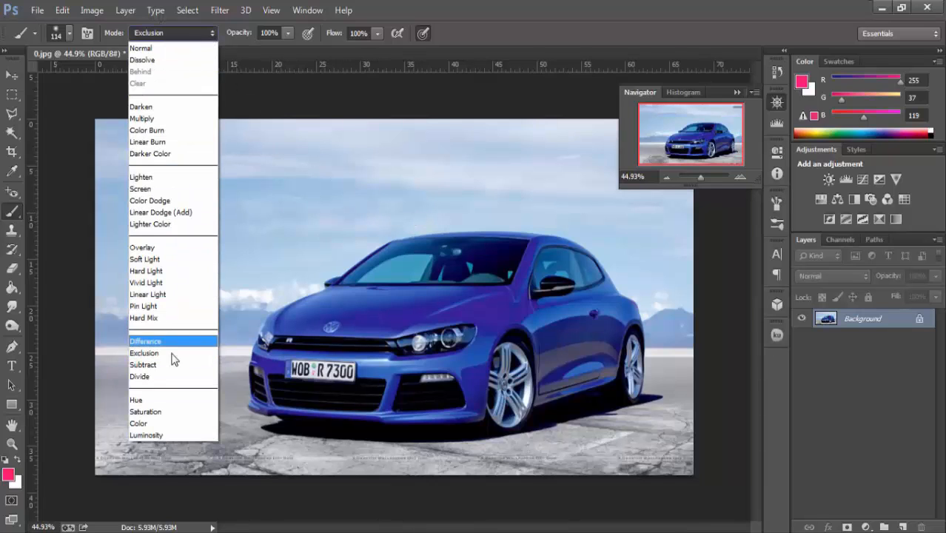
click(155, 371)
mouse_move(321, 347)
mouse_down()
mouse_move(411, 316)
mouse_move(439, 332)
mouse_move(365, 382)
mouse_move(463, 374)
mouse_move(380, 428)
mouse_move(481, 380)
mouse_move(556, 380)
mouse_move(547, 391)
mouse_move(585, 367)
mouse_move(519, 370)
mouse_move(523, 354)
mouse_move(597, 363)
mouse_move(518, 331)
mouse_move(400, 342)
mouse_move(343, 332)
mouse_move(312, 298)
mouse_move(263, 342)
mouse_move(267, 370)
mouse_move(319, 406)
mouse_move(468, 378)
mouse_up()
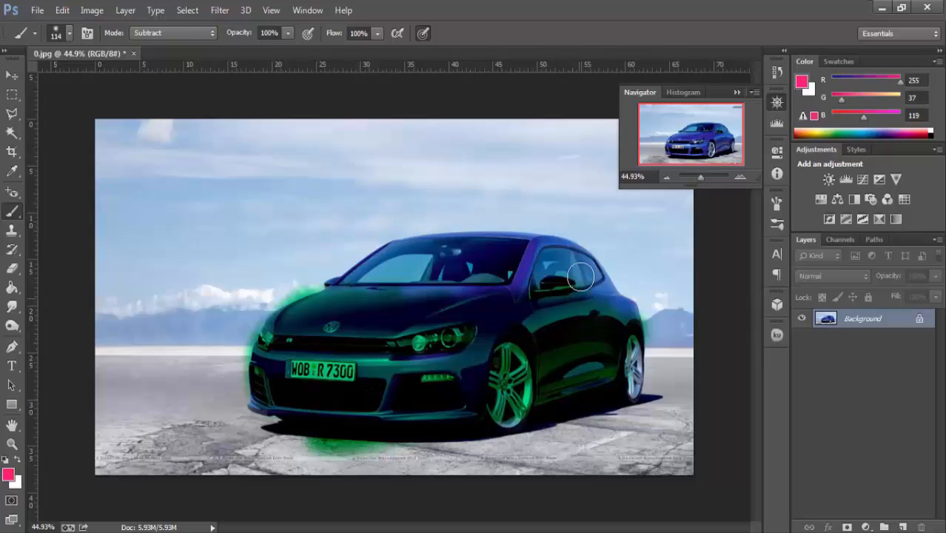
mouse_move(582, 277)
mouse_down()
mouse_move(543, 254)
mouse_move(559, 255)
mouse_move(617, 319)
mouse_up()
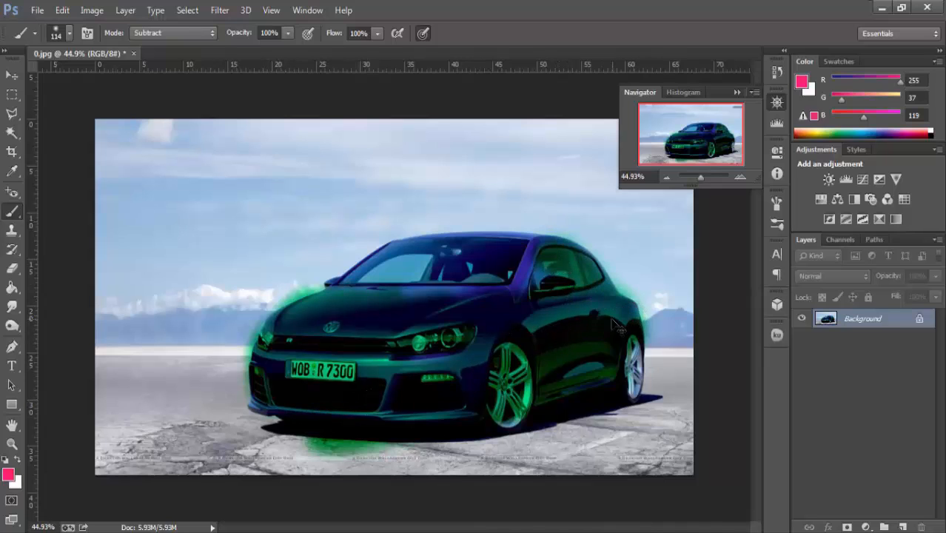
key(ctrl+z)
Try a Divide brush stroke over the car, ground and most of the sky, and undo it.
click(146, 34)
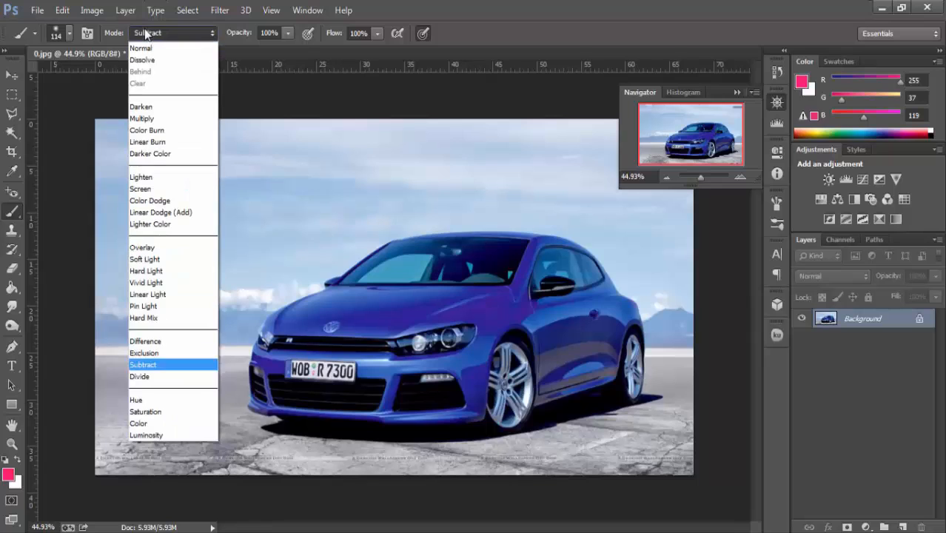
click(148, 376)
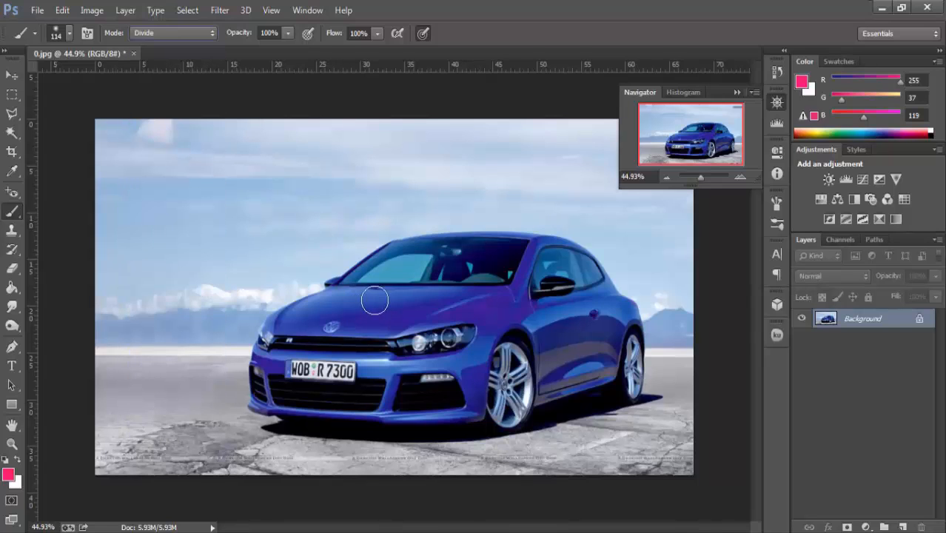
mouse_move(314, 308)
mouse_down()
mouse_move(285, 326)
mouse_move(352, 329)
mouse_move(296, 385)
mouse_move(126, 463)
mouse_move(386, 488)
mouse_move(460, 430)
mouse_move(389, 469)
mouse_move(499, 422)
mouse_move(96, 400)
mouse_move(316, 422)
mouse_move(651, 304)
mouse_move(119, 268)
mouse_move(152, 248)
mouse_move(46, 144)
mouse_move(182, 57)
mouse_up()
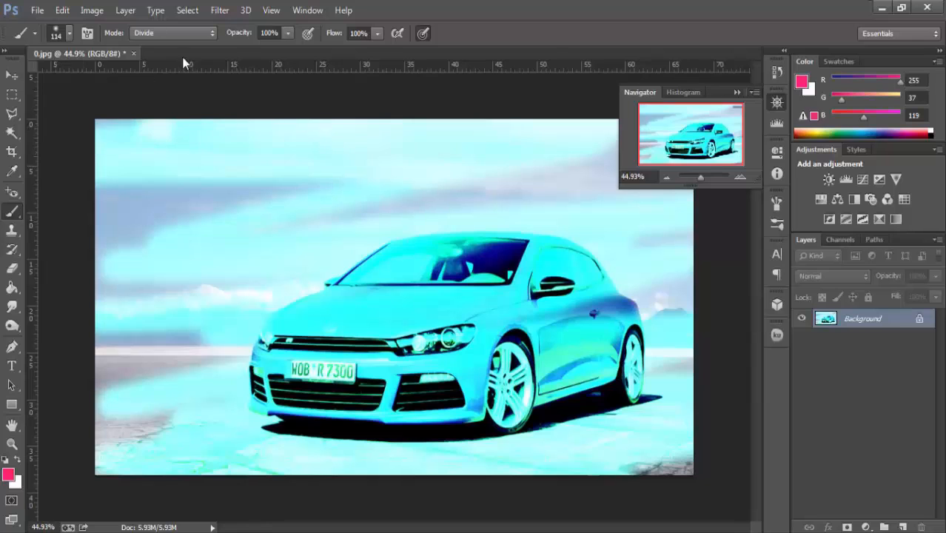
key(ctrl+z)
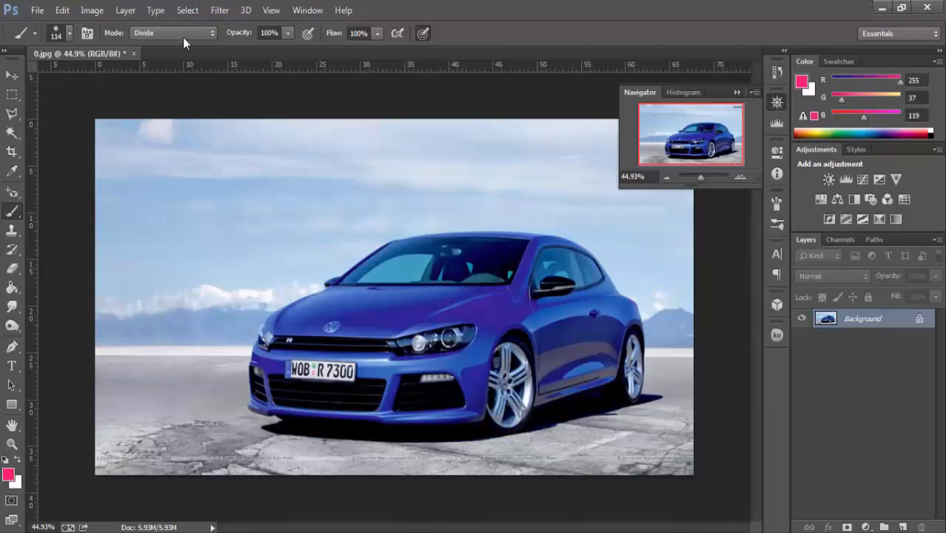
click(183, 38)
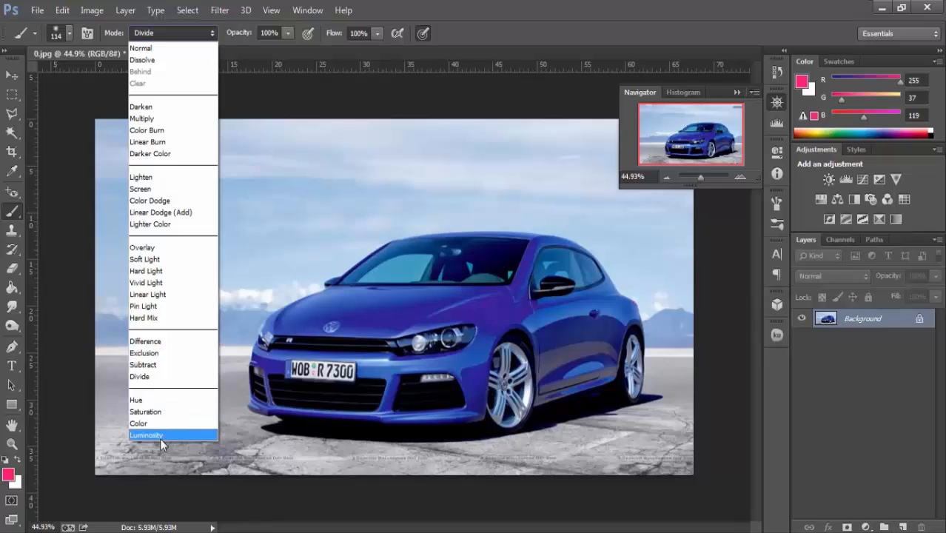
key(Up)
key(Up)
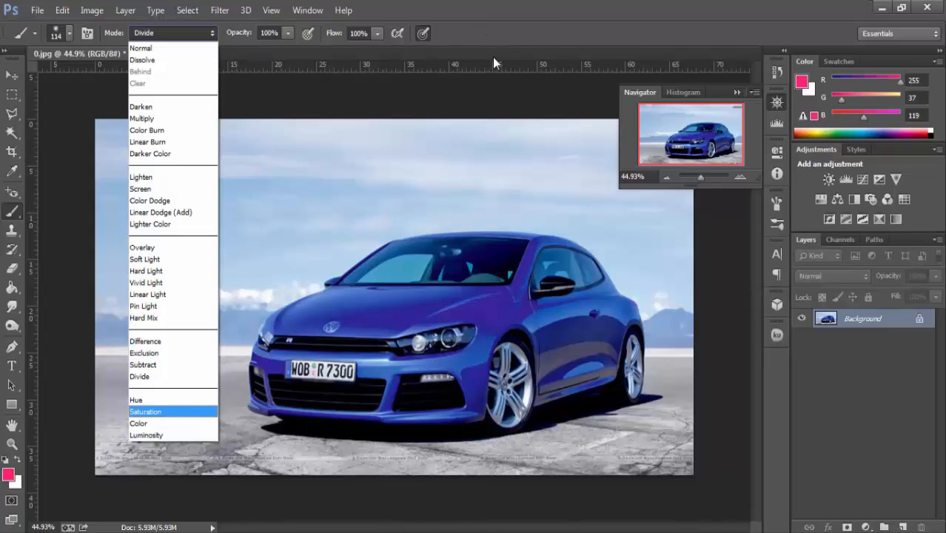
key(Escape)
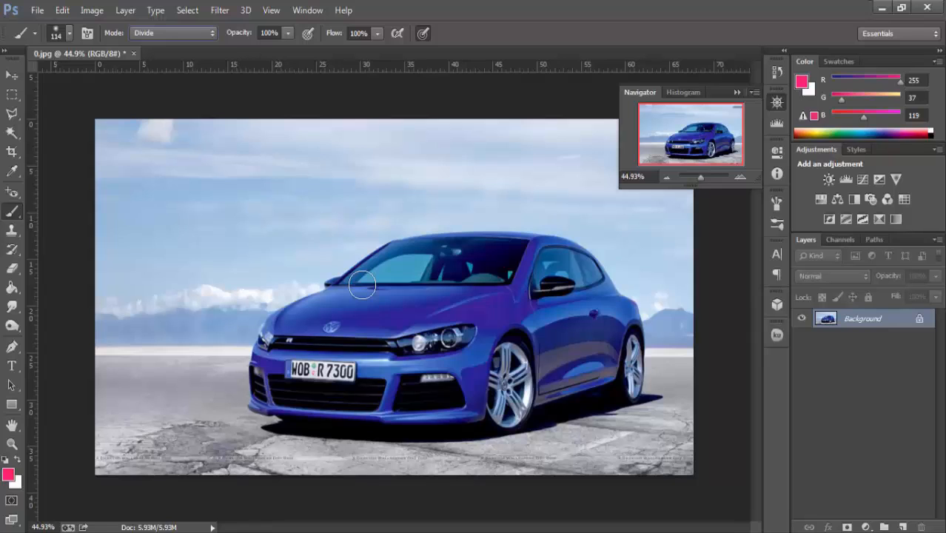
Desaturate the photo and set the brush to Color mode with a size of 75 px.
key(ctrl+shift+u)
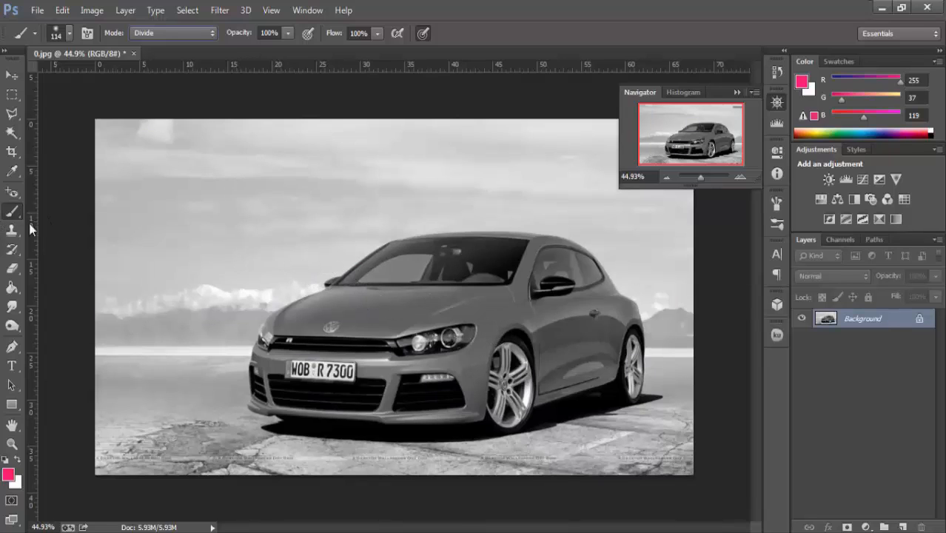
click(155, 31)
click(146, 424)
right_click(450, 326)
drag(551, 351, 536, 352)
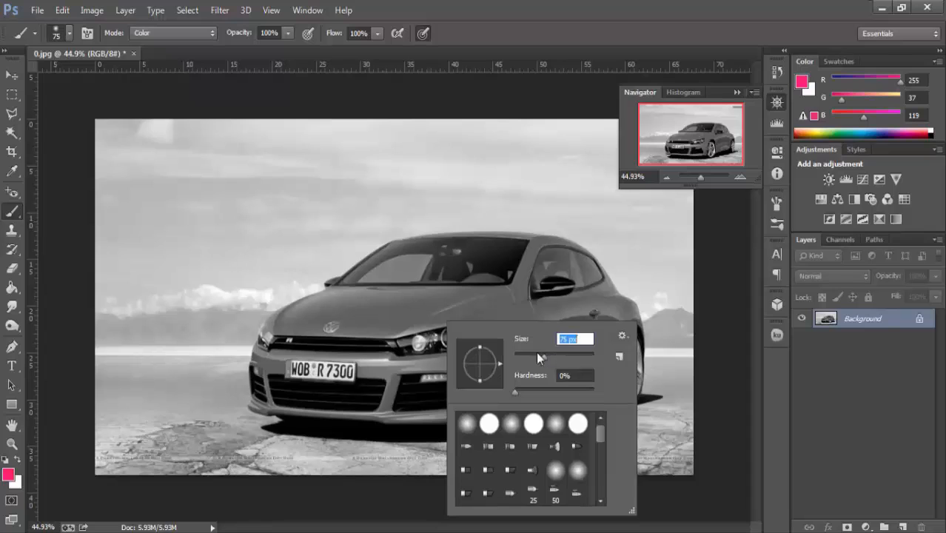
Try painting the car's body pink in Color mode, and undo the painting together with the desaturation.
mouse_move(368, 313)
mouse_down()
mouse_move(498, 310)
mouse_move(415, 319)
mouse_move(508, 304)
mouse_move(493, 317)
mouse_move(497, 326)
mouse_move(591, 304)
mouse_move(577, 304)
mouse_move(547, 335)
mouse_move(537, 330)
mouse_move(548, 392)
mouse_move(592, 378)
mouse_move(608, 327)
mouse_move(604, 370)
mouse_move(612, 360)
mouse_move(629, 314)
mouse_move(604, 312)
mouse_move(625, 318)
mouse_move(605, 295)
mouse_move(630, 315)
mouse_move(580, 345)
mouse_move(604, 325)
mouse_move(566, 334)
mouse_move(560, 345)
mouse_move(578, 364)
mouse_move(568, 374)
mouse_move(548, 338)
mouse_move(561, 371)
mouse_move(511, 320)
mouse_move(488, 339)
mouse_move(479, 367)
mouse_move(490, 327)
mouse_move(469, 385)
mouse_move(477, 398)
mouse_move(478, 378)
mouse_move(472, 411)
mouse_move(399, 416)
mouse_move(385, 409)
mouse_move(398, 376)
mouse_move(459, 369)
mouse_move(407, 374)
mouse_move(398, 363)
mouse_move(362, 360)
mouse_move(352, 344)
mouse_move(376, 310)
mouse_move(484, 284)
mouse_move(485, 313)
mouse_move(521, 253)
mouse_move(511, 307)
mouse_move(536, 242)
mouse_move(570, 243)
mouse_move(606, 279)
mouse_move(527, 240)
mouse_move(423, 242)
mouse_move(285, 324)
mouse_move(304, 291)
mouse_move(382, 300)
mouse_up()
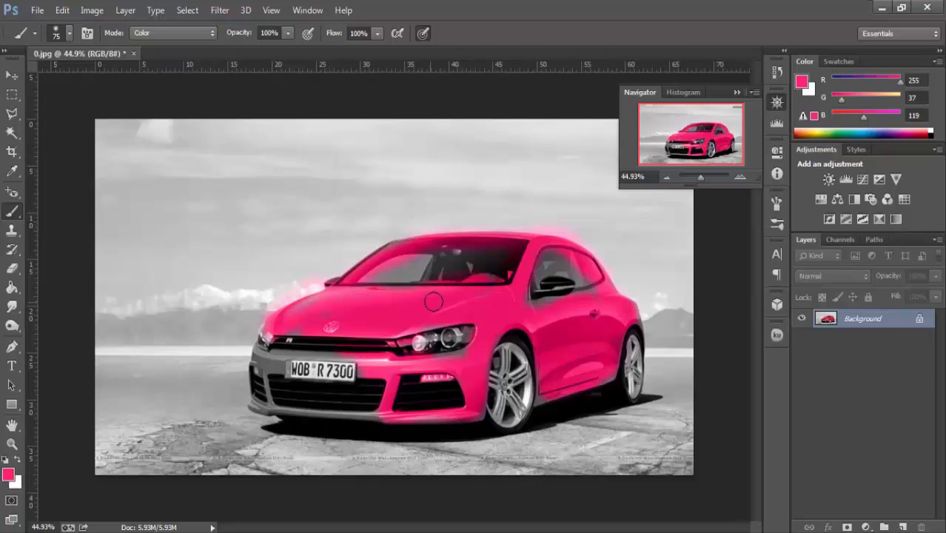
key(ctrl+alt+z)
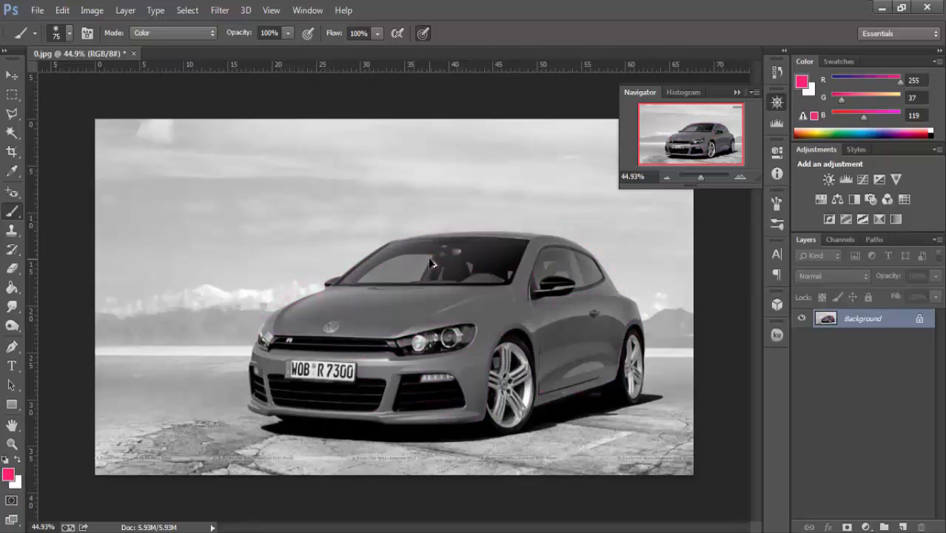
key(ctrl+alt+z)
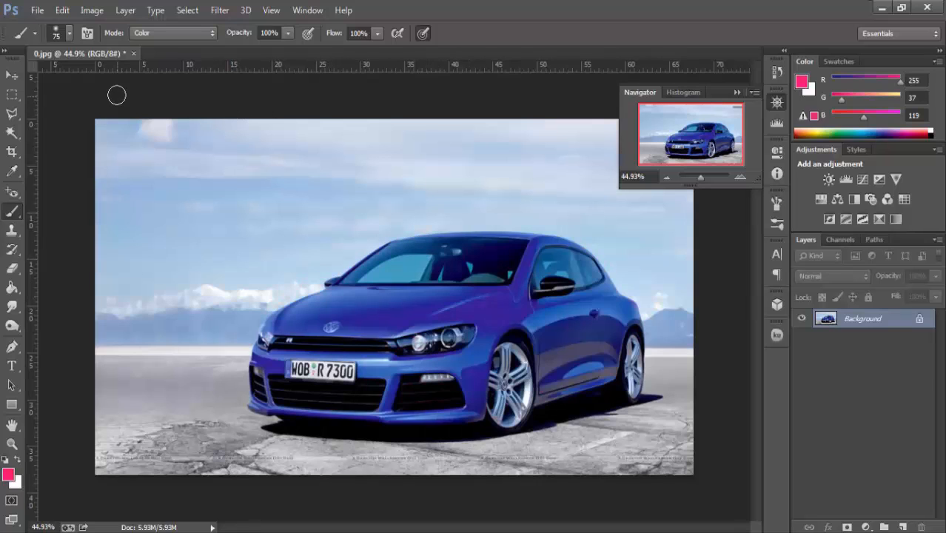
Set the brush to Normal mode and paint pink strokes across the sky at 100% and 75% opacity.
click(173, 32)
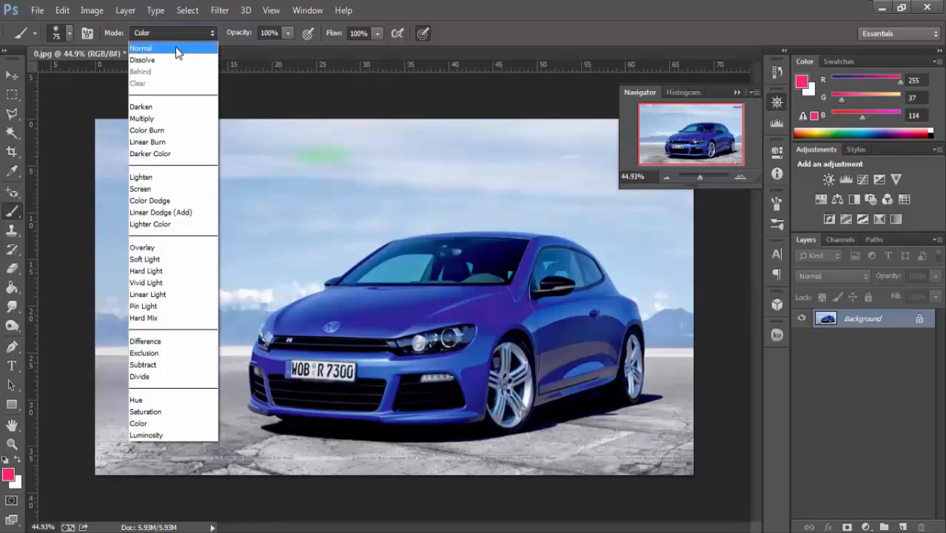
click(176, 46)
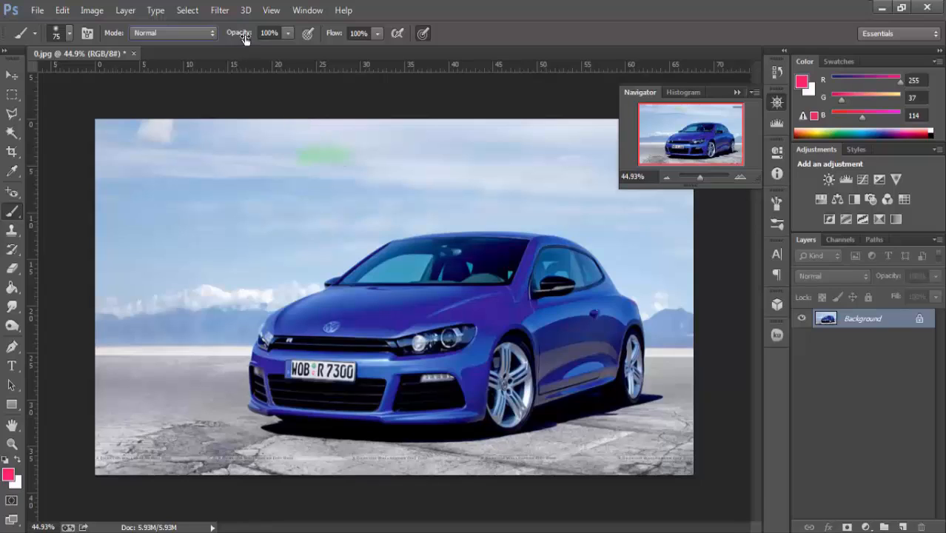
mouse_move(280, 139)
mouse_down()
mouse_move(217, 138)
mouse_move(320, 139)
mouse_move(180, 148)
mouse_move(262, 148)
mouse_up()
click(287, 33)
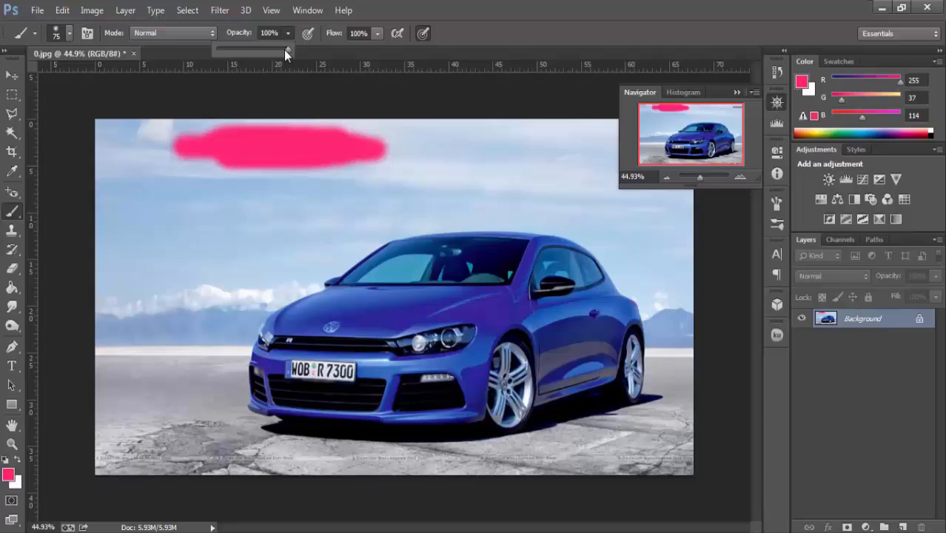
drag(271, 50, 269, 50)
mouse_move(218, 189)
mouse_down()
mouse_move(281, 193)
mouse_move(208, 196)
mouse_move(352, 193)
mouse_move(290, 200)
mouse_up()
Try fainter pink strokes below the first two, lowering the brush opacity in stages to 15%.
click(282, 33)
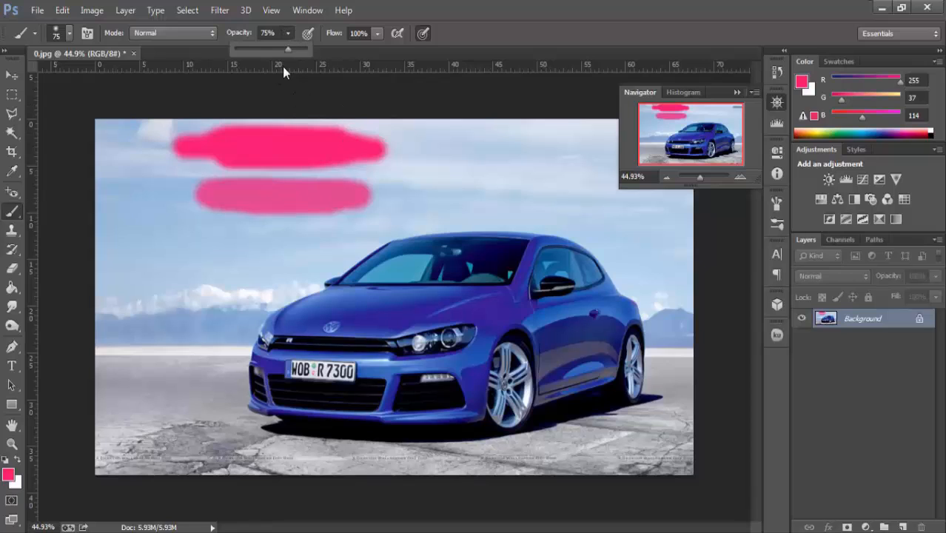
drag(282, 49, 271, 50)
mouse_move(217, 221)
mouse_down()
mouse_move(316, 227)
mouse_move(225, 234)
mouse_move(247, 239)
mouse_move(336, 235)
mouse_move(307, 236)
mouse_move(269, 52)
mouse_move(285, 268)
mouse_up()
click(287, 34)
click(268, 51)
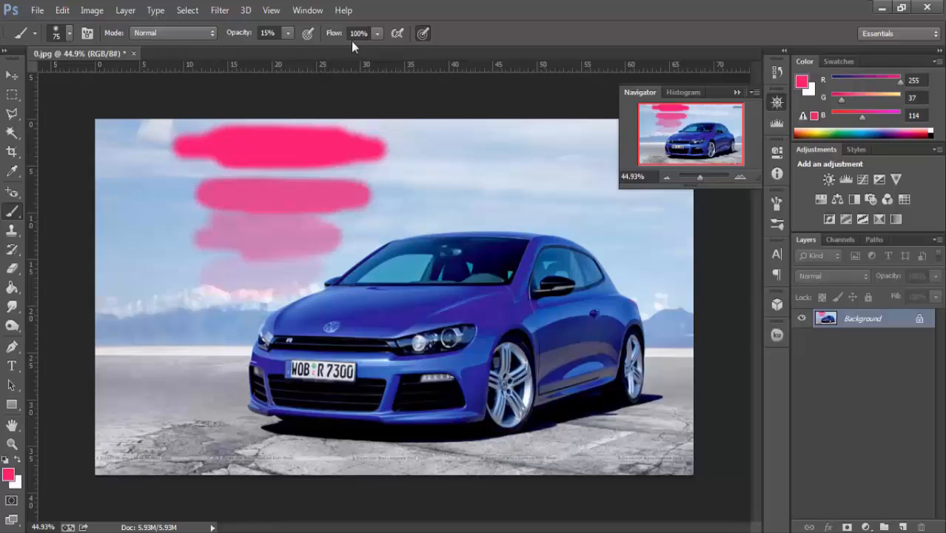
Restore the brush opacity to 100% and paint a pink stroke in the sky above the car's roof at 100% flow.
click(292, 34)
drag(295, 50, 419, 63)
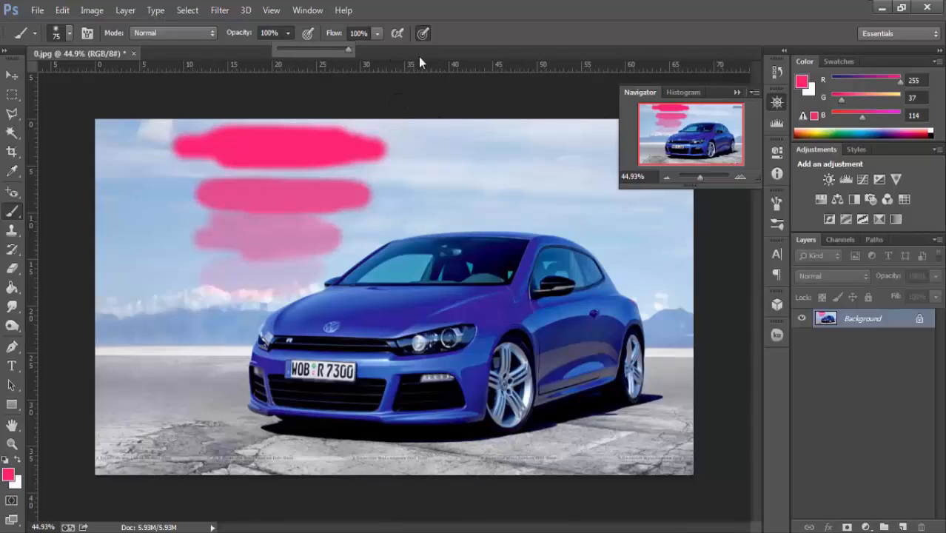
click(445, 147)
drag(454, 146, 585, 148)
Try strokes beneath it above the car's roof, first at 70% flow and then at a lower flow.
click(376, 33)
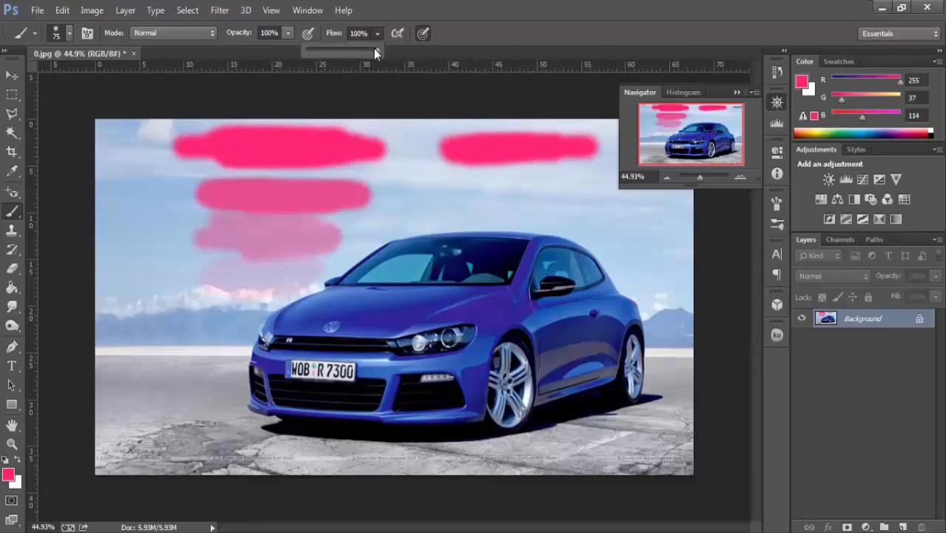
drag(360, 54, 356, 52)
mouse_move(515, 192)
mouse_down()
mouse_move(482, 174)
mouse_move(563, 182)
mouse_move(486, 188)
mouse_move(544, 194)
mouse_up()
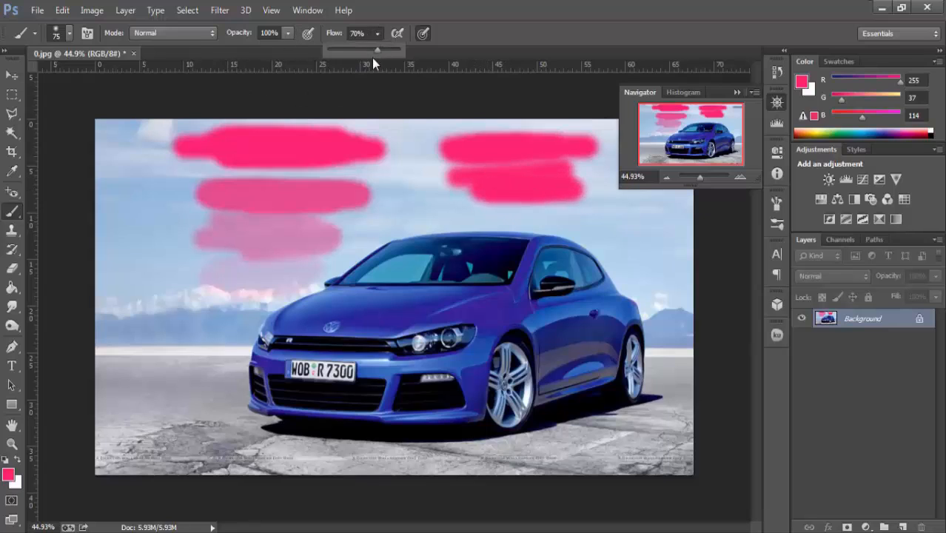
mouse_move(376, 39)
mouse_down()
mouse_move(373, 49)
mouse_move(357, 49)
mouse_up()
drag(553, 218, 520, 223)
Try strokes over the sky and the car's rear side with the flow lowered to 10% and then 6%.
click(377, 34)
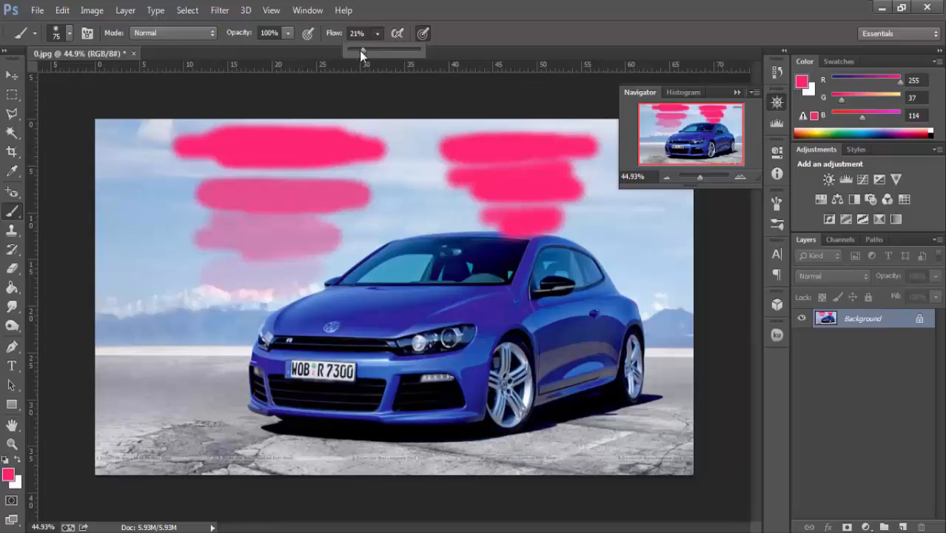
drag(359, 51, 355, 48)
mouse_move(630, 235)
mouse_down()
mouse_move(652, 228)
mouse_move(622, 235)
mouse_up()
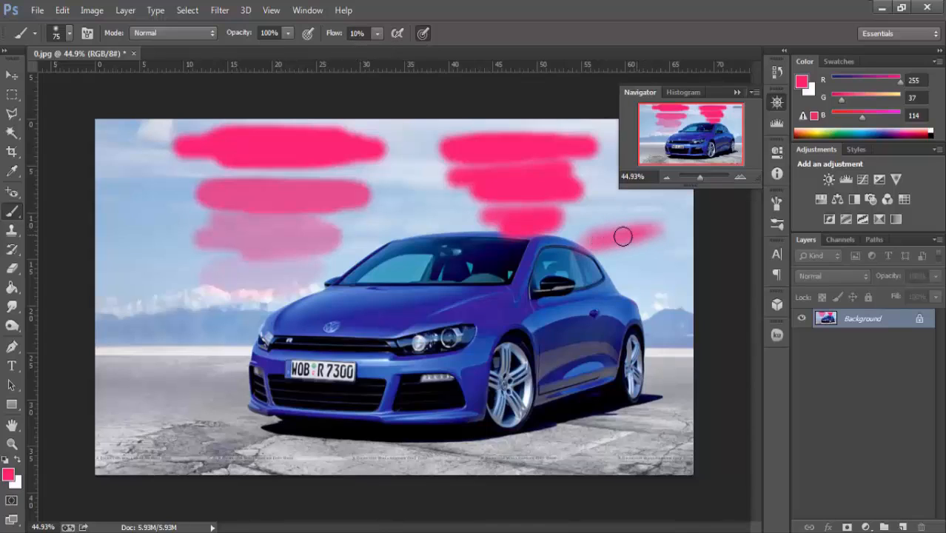
click(376, 35)
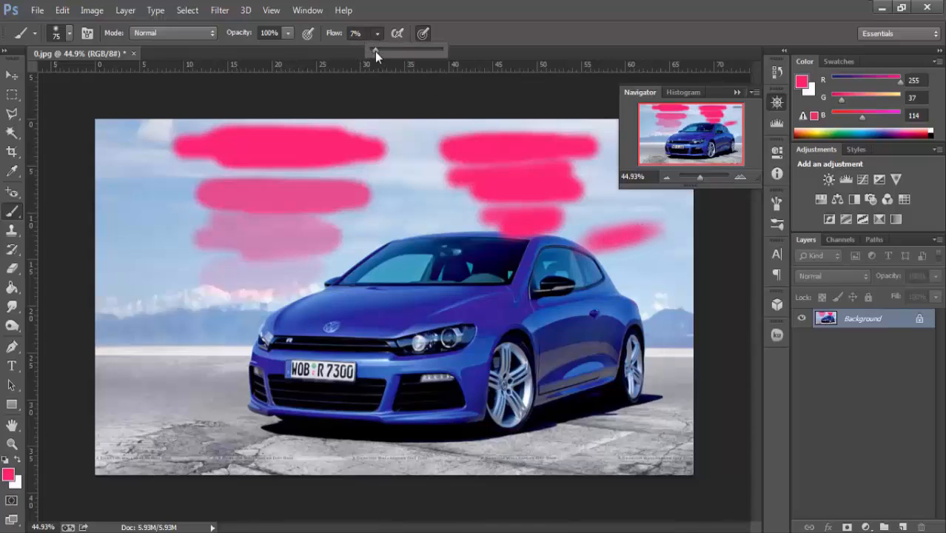
drag(376, 51, 374, 51)
mouse_move(653, 260)
mouse_down()
mouse_move(602, 274)
mouse_move(584, 294)
mouse_move(653, 288)
mouse_move(673, 303)
mouse_move(589, 330)
mouse_move(608, 318)
mouse_move(547, 315)
mouse_move(641, 324)
mouse_up()
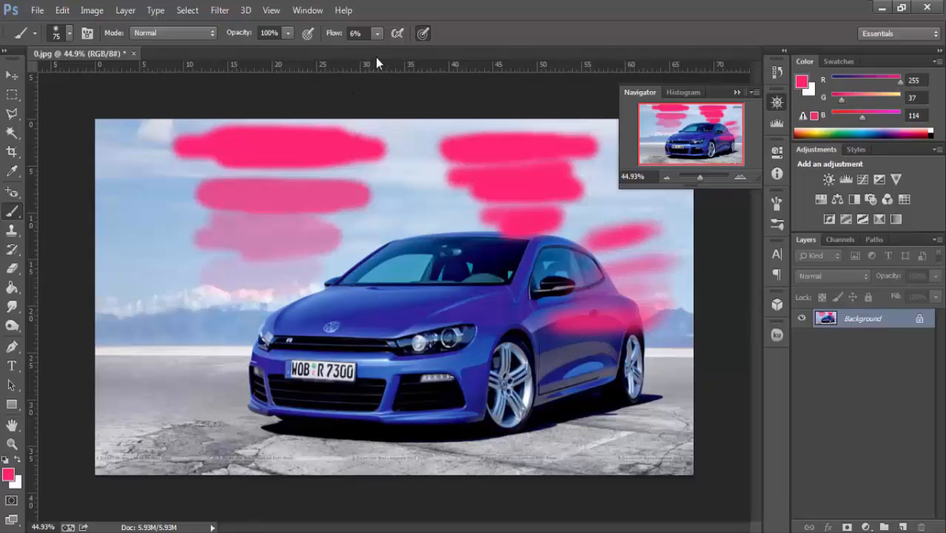
Undo all the opacity and flow test strokes and restore the brush flow to 100%.
key(ctrl+alt+z)
key(ctrl+alt+z)
key(ctrl+alt+z)
key(ctrl+alt+z)
key(ctrl+alt+z)
key(ctrl+alt+z)
key(ctrl+alt+z)
key(ctrl+alt+z)
key(ctrl+alt+z)
key(ctrl+alt+z)
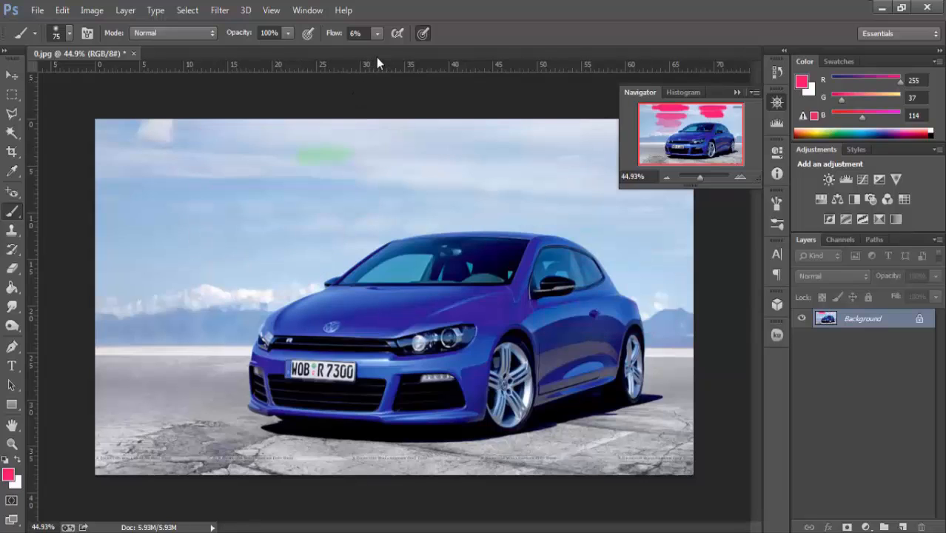
click(377, 33)
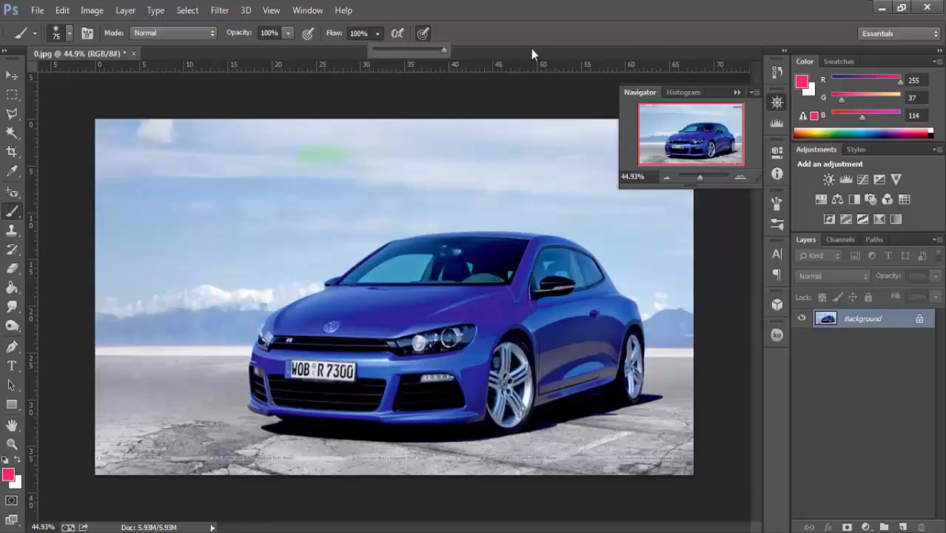
click(566, 33)
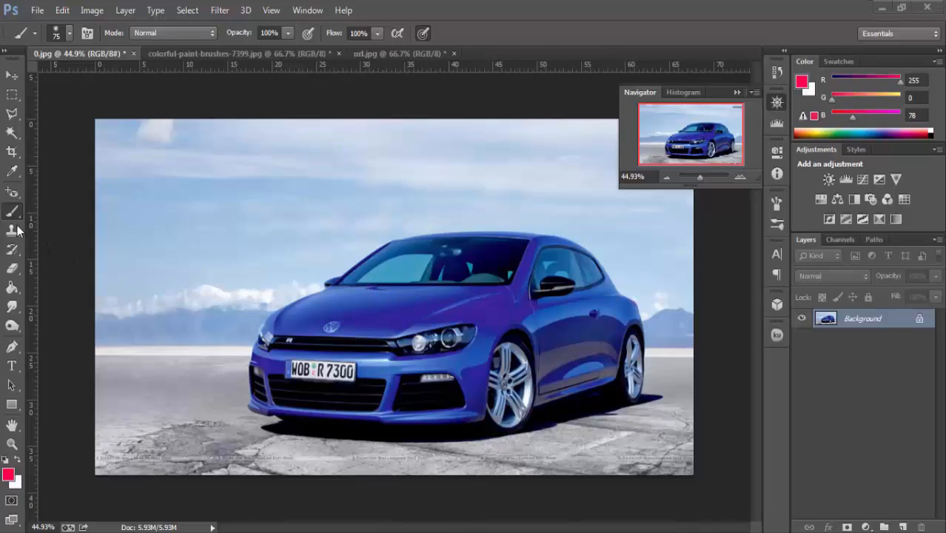
Switch to the Pencil tool, try a thin pink scribble over the sky and car, and undo it.
right_click(13, 214)
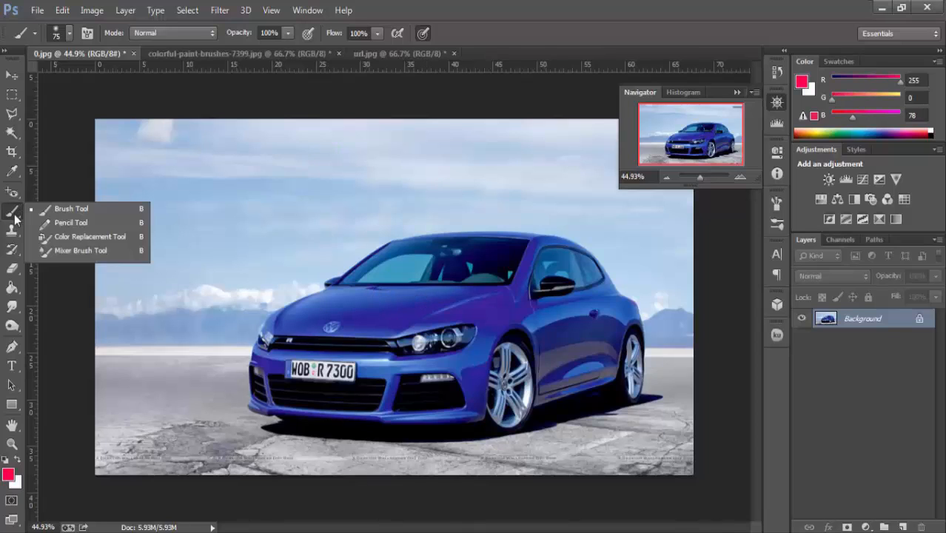
click(71, 226)
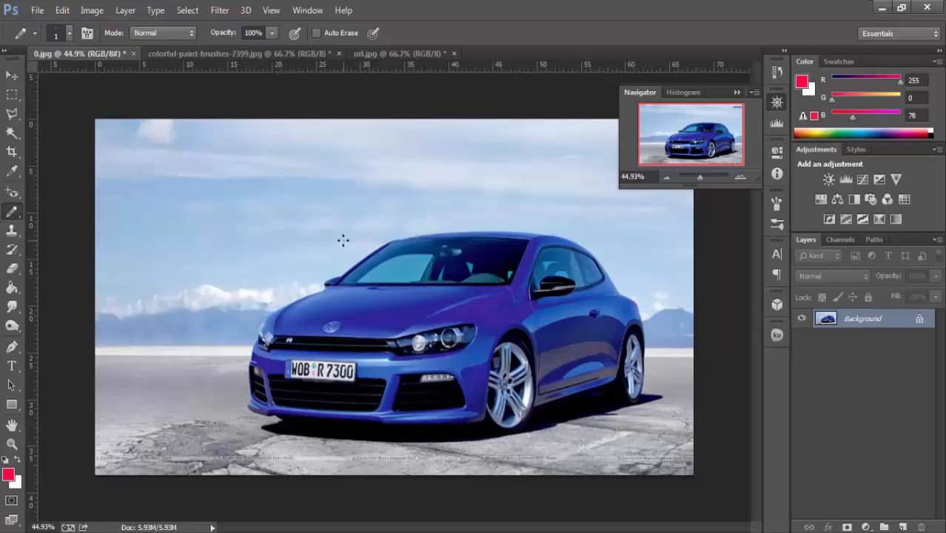
mouse_move(272, 260)
mouse_down()
mouse_move(404, 224)
mouse_move(394, 201)
mouse_move(366, 186)
mouse_move(405, 236)
mouse_move(242, 284)
mouse_move(451, 235)
mouse_move(520, 201)
mouse_up()
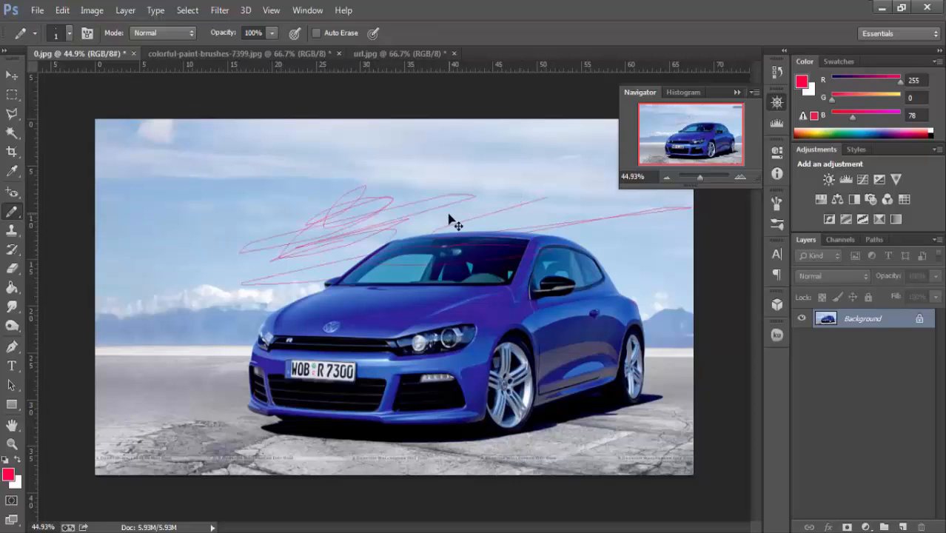
key(ctrl+z)
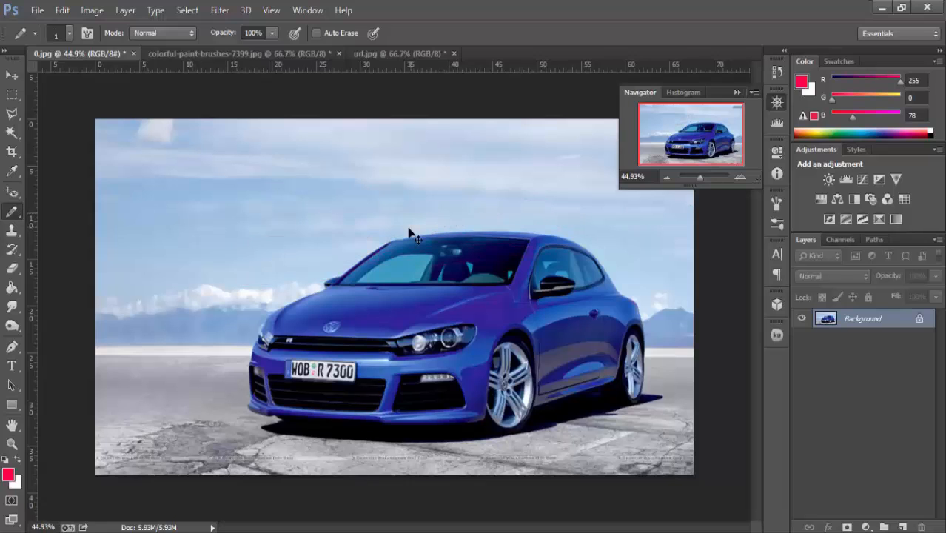
Set the foreground color to black, try a pencil scribble in the sky above the car, and undo it.
click(9, 475)
drag(226, 334, 308, 238)
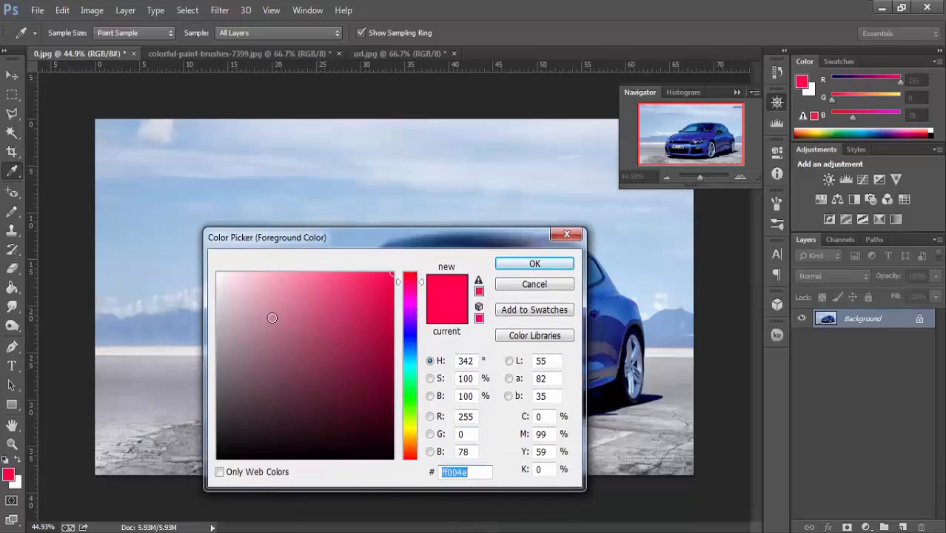
drag(247, 437, 233, 459)
click(535, 264)
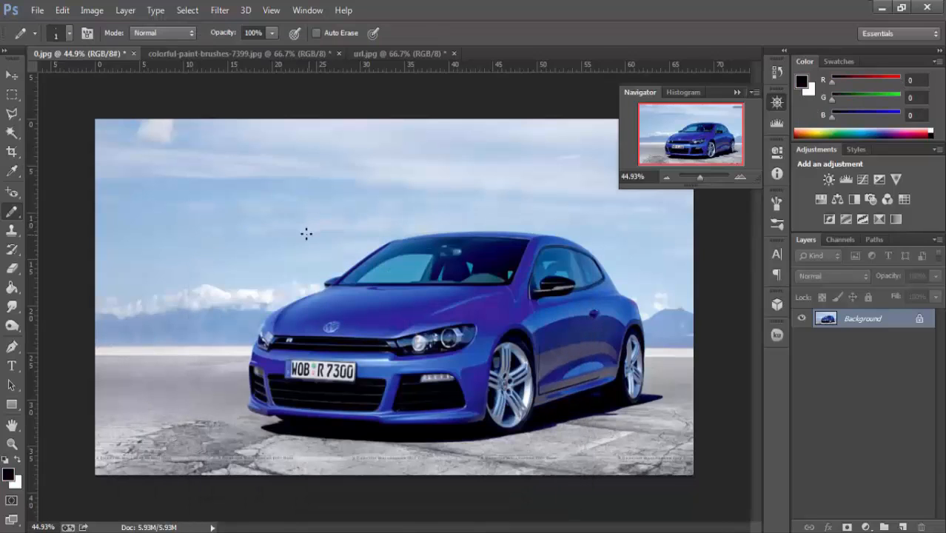
mouse_move(346, 196)
mouse_down()
mouse_move(371, 192)
mouse_move(363, 233)
mouse_move(347, 228)
mouse_move(409, 183)
mouse_move(591, 173)
mouse_move(520, 222)
mouse_up()
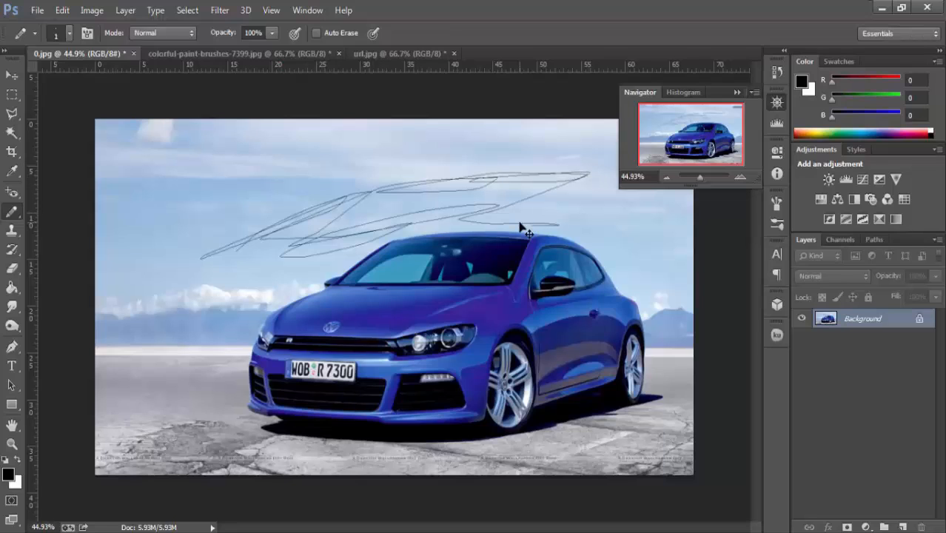
key(ctrl+z)
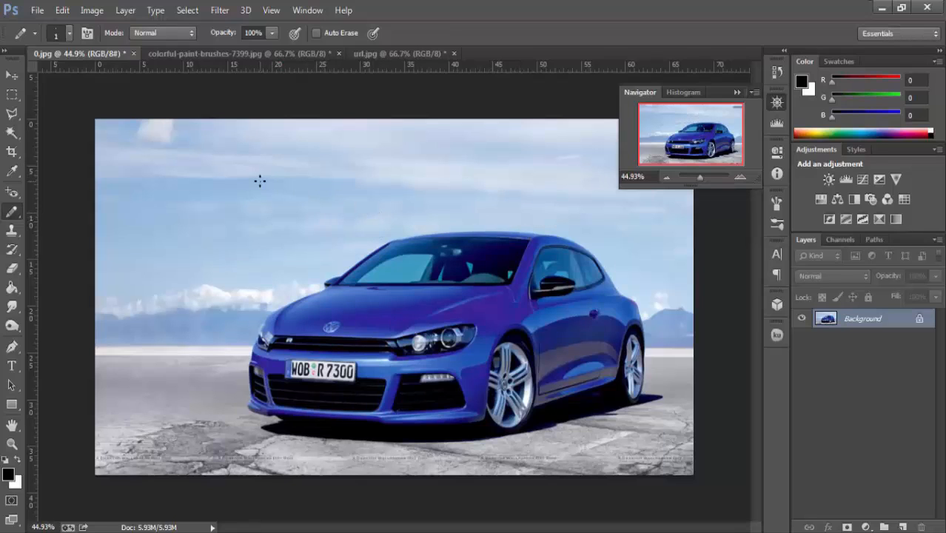
Try a straight horizontal black pencil line across the sky above the car, and undo it.
drag(260, 181, 598, 180)
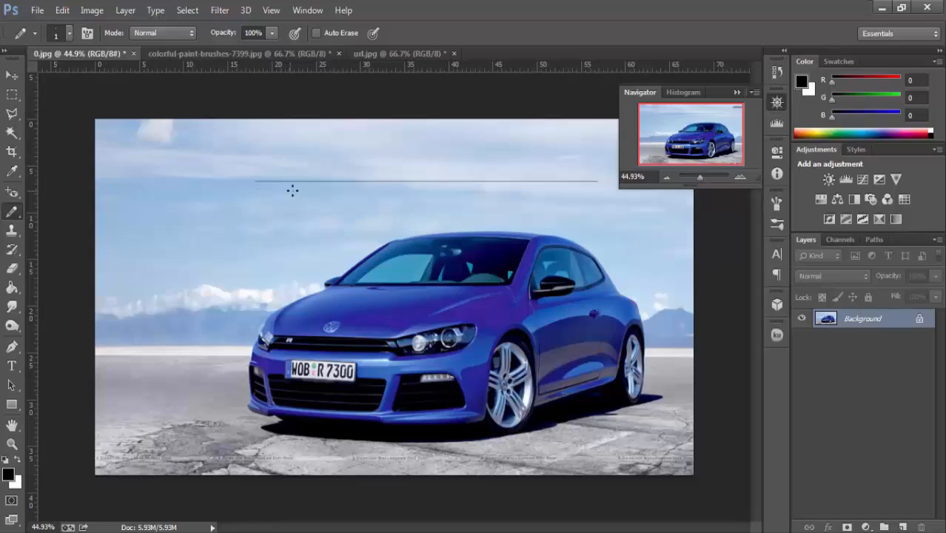
key(ctrl+z)
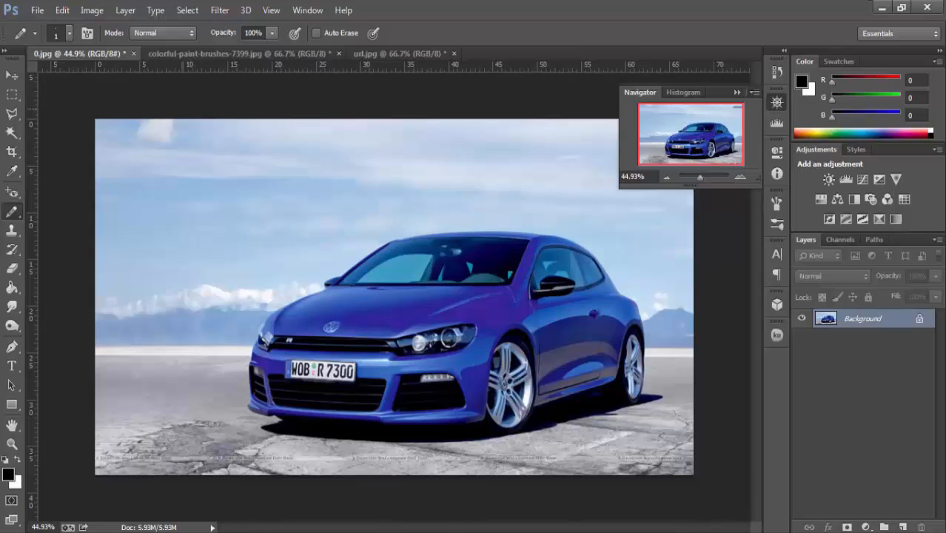
right_click(13, 216)
click(13, 216)
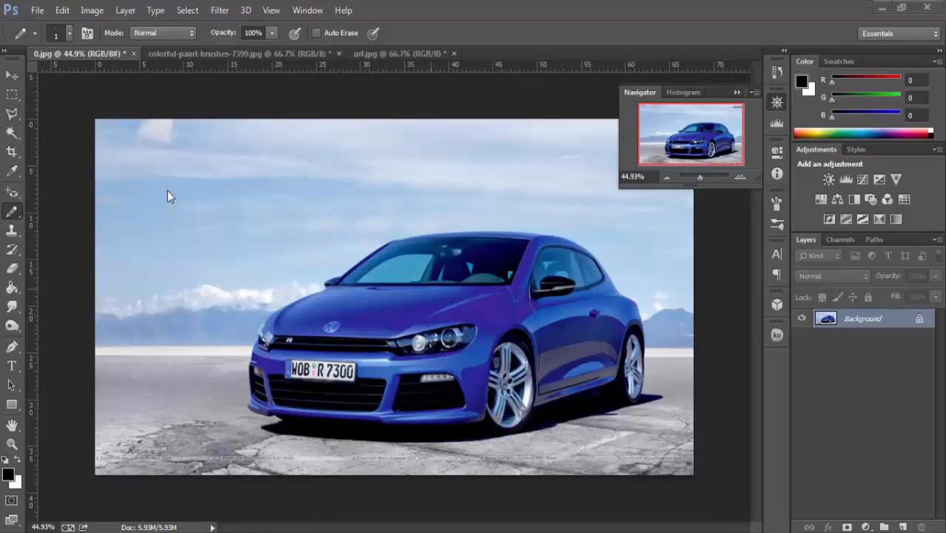